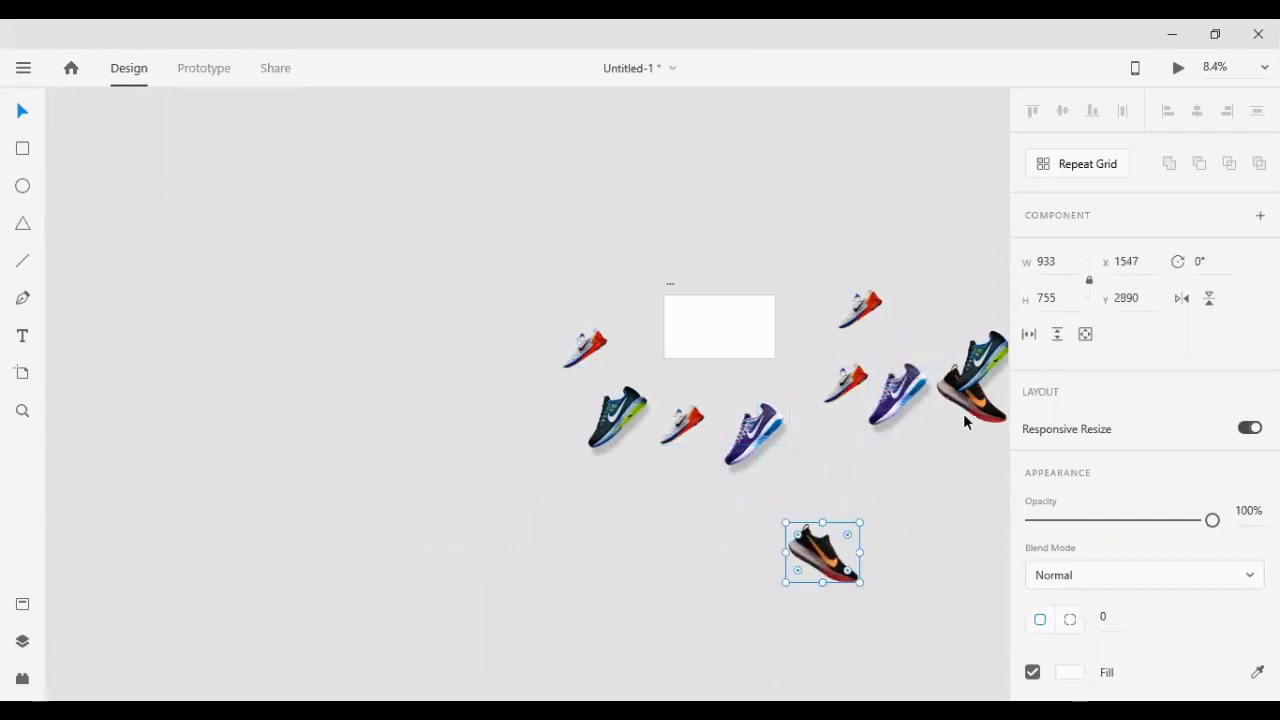
Separate one copy of each shoe design from the duplicates, gathering the purple, navy, white-red and black shoes beside and below the artboard
left_click_drag(962, 336, 927, 283)
left_click_drag(757, 440, 487, 420)
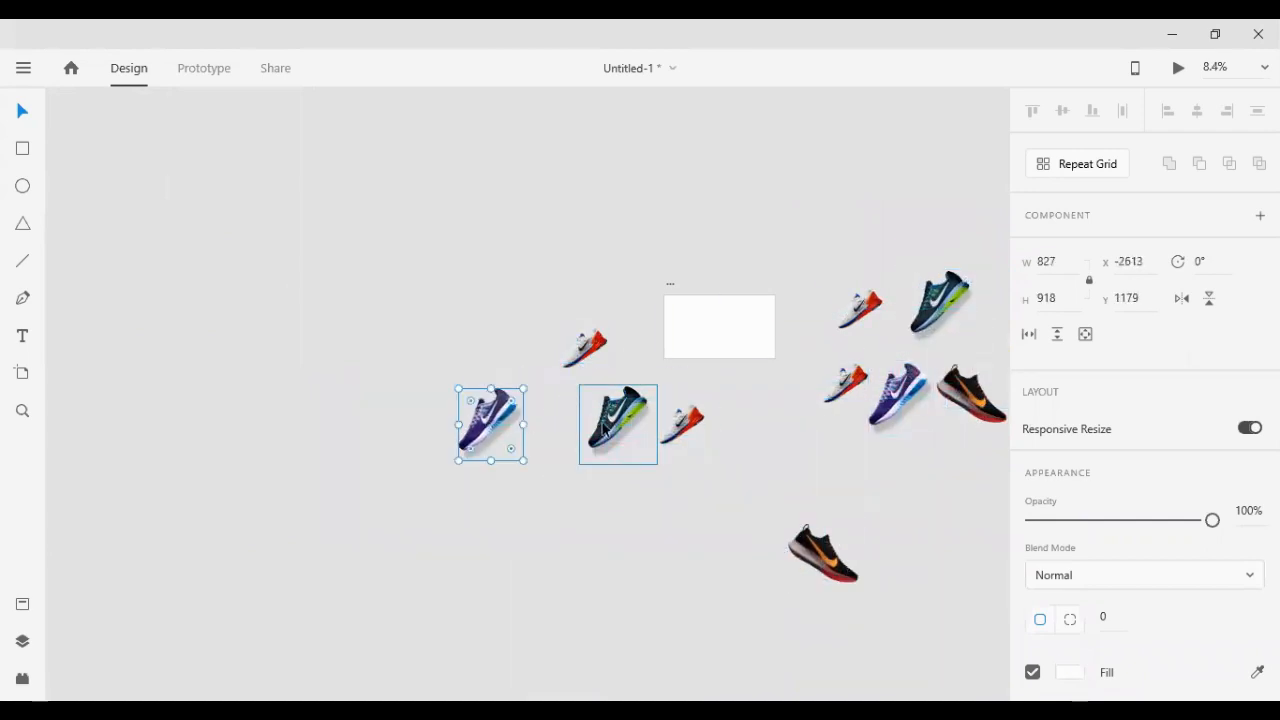
left_click_drag(615, 420, 541, 459)
left_click_drag(585, 347, 551, 363)
left_click_drag(840, 578, 643, 528)
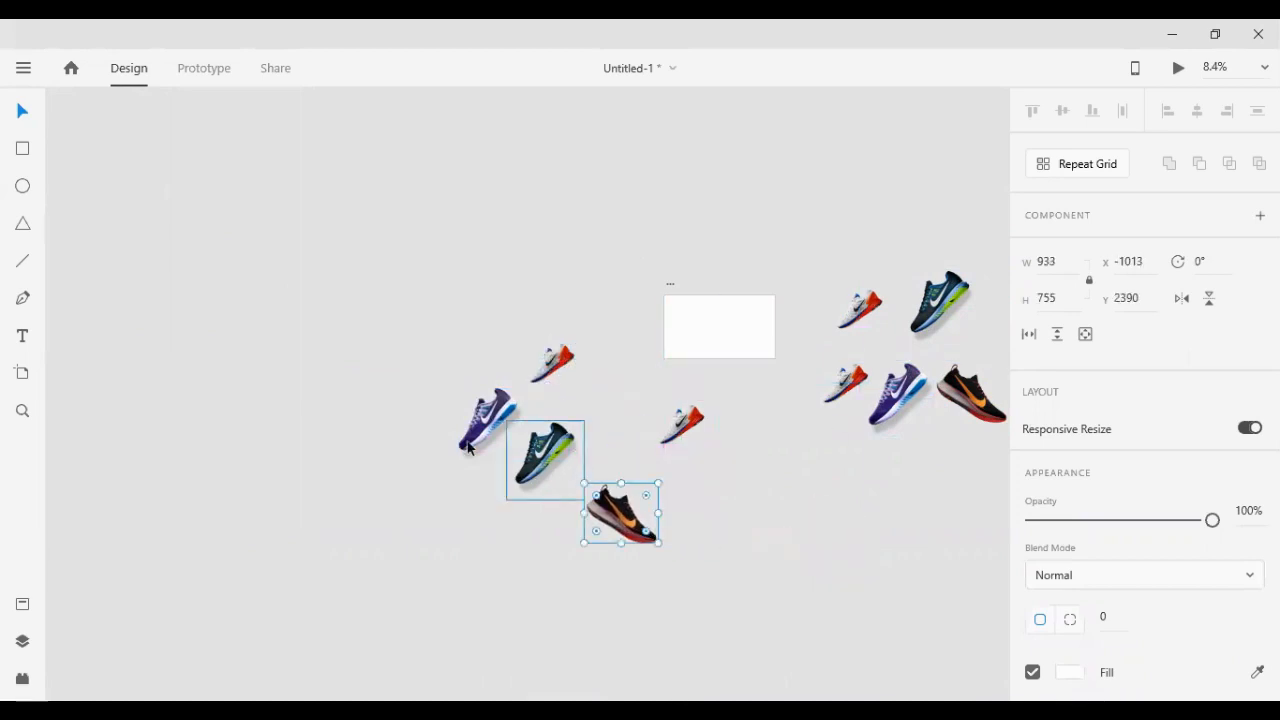
Delete the spare white-red shoe below the artboard and the cluster of five duplicate shoes beside it
left_click_drag(651, 393, 800, 446)
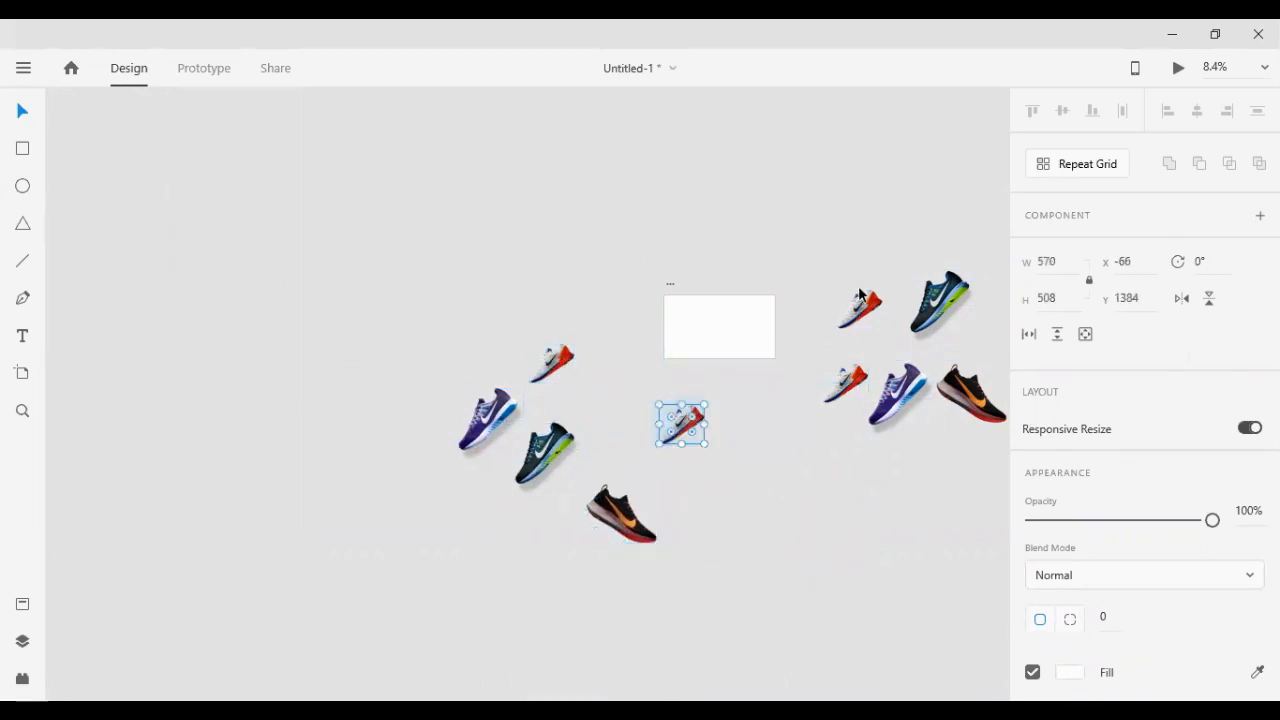
key("Delete")
left_click_drag(844, 257, 978, 408)
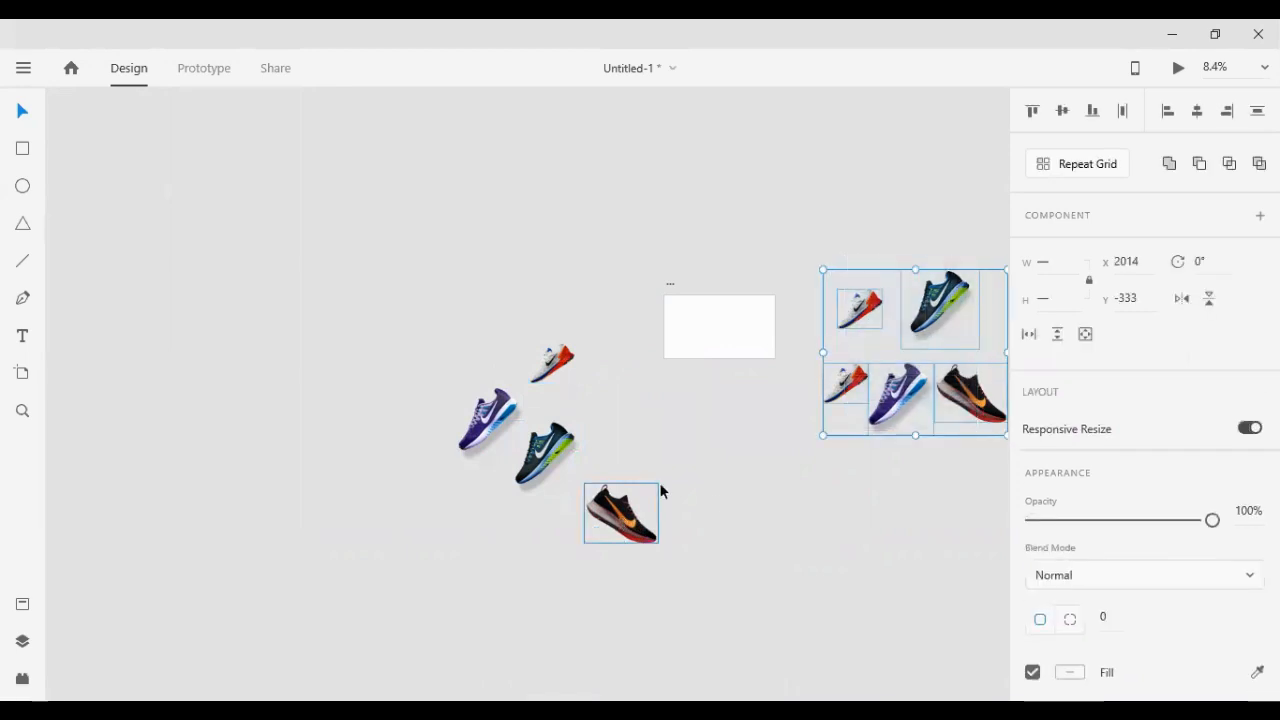
key("Delete")
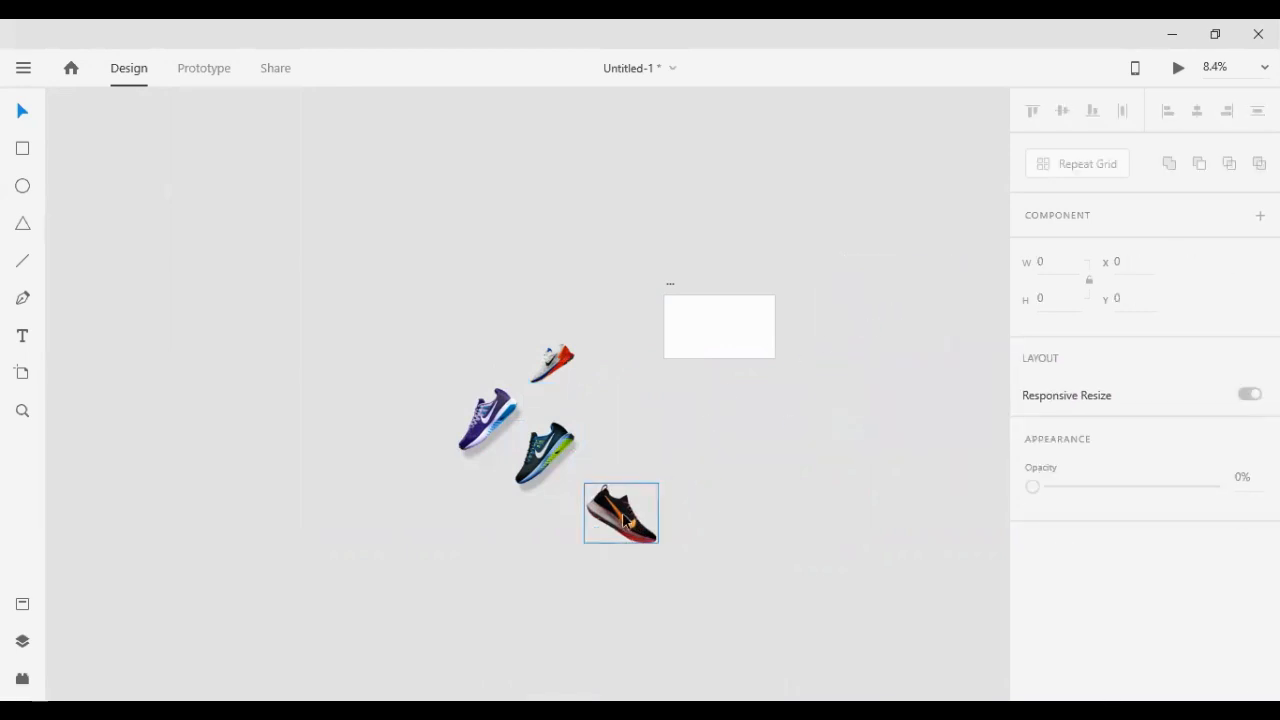
Move the black, navy and purple shoes together off the artboard, near its lower-right corner
left_click_drag(621, 515, 763, 393)
left_click_drag(459, 319, 684, 452)
scroll(772, 377, "up", 3)
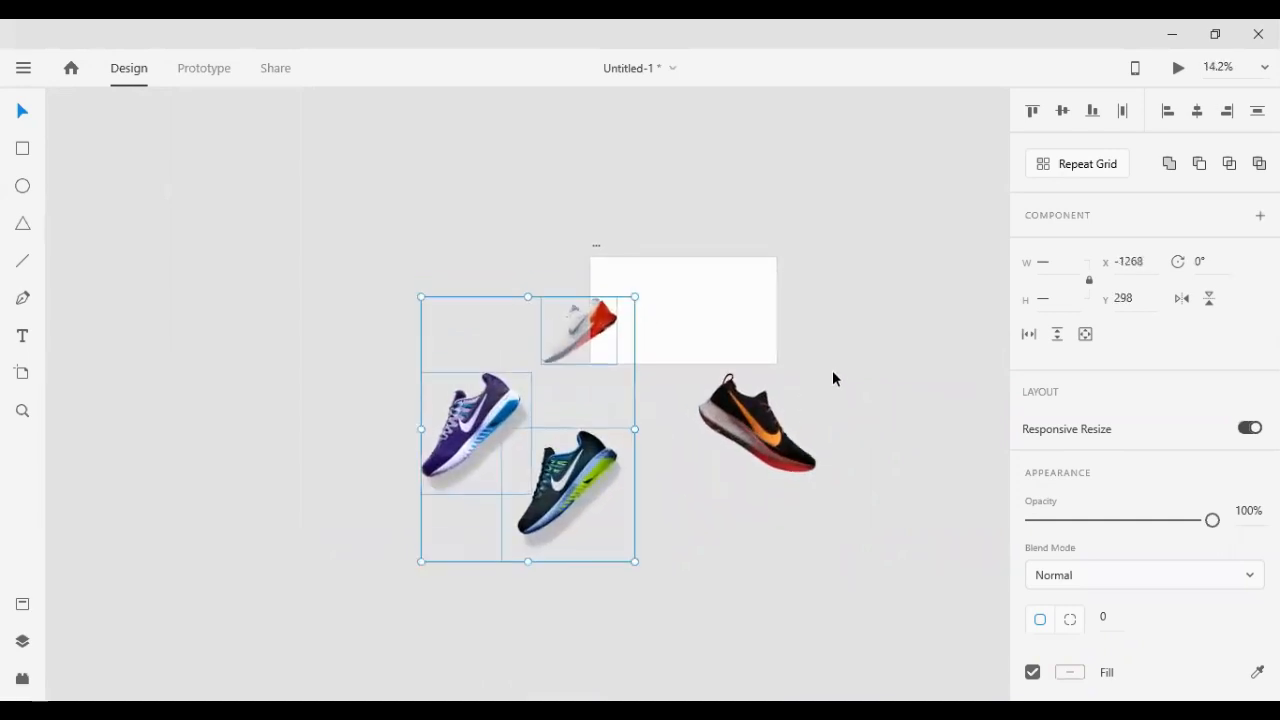
scroll(832, 370, "up", 2)
left_click(840, 430)
left_click_drag(485, 508, 835, 454)
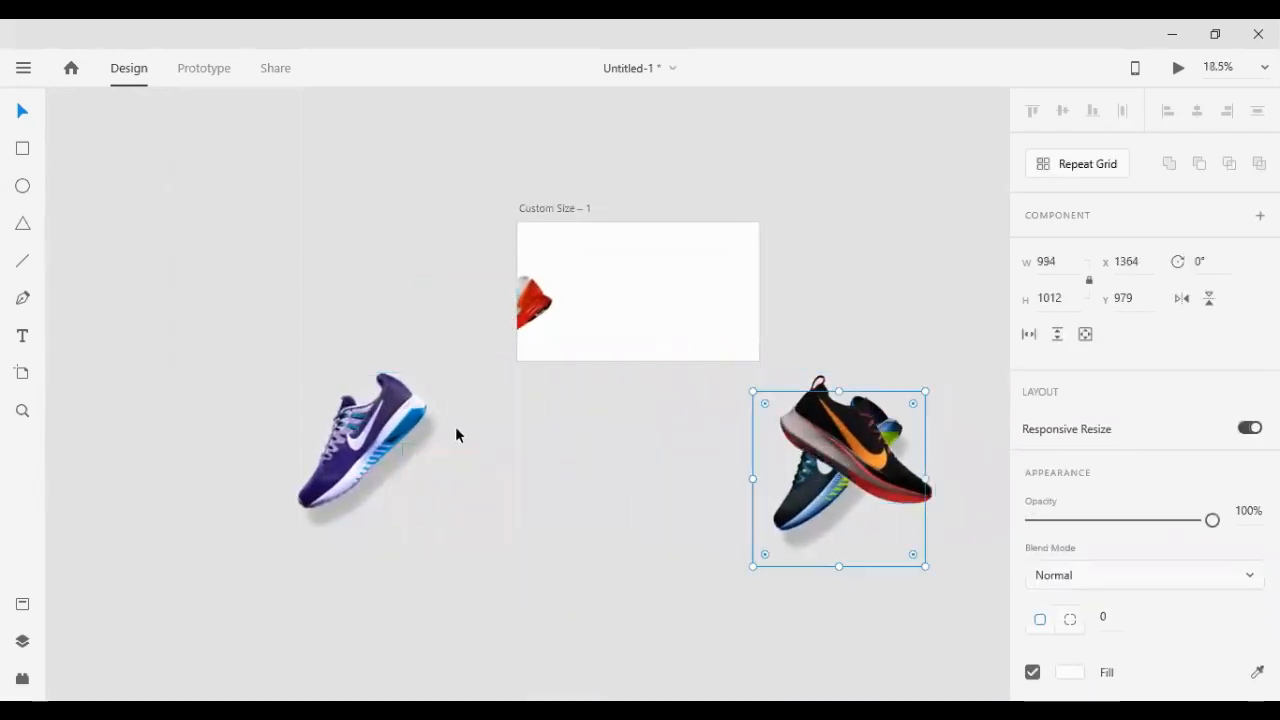
left_click_drag(370, 440, 883, 434)
Place the white-red shoe on the right half of the artboard at X 661, Y 128, scaled to 584 × 520
scroll(772, 325, "up", 3)
scroll(761, 343, "up", 2)
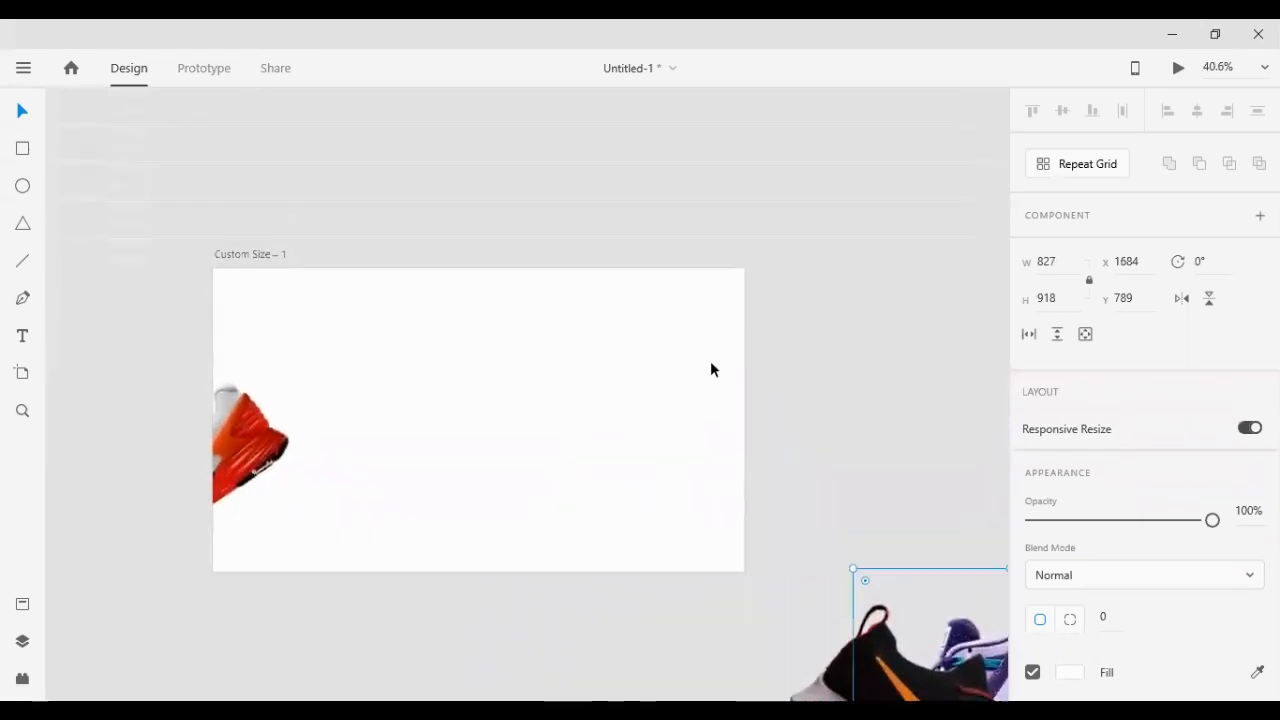
left_click_drag(140, 500, 544, 478)
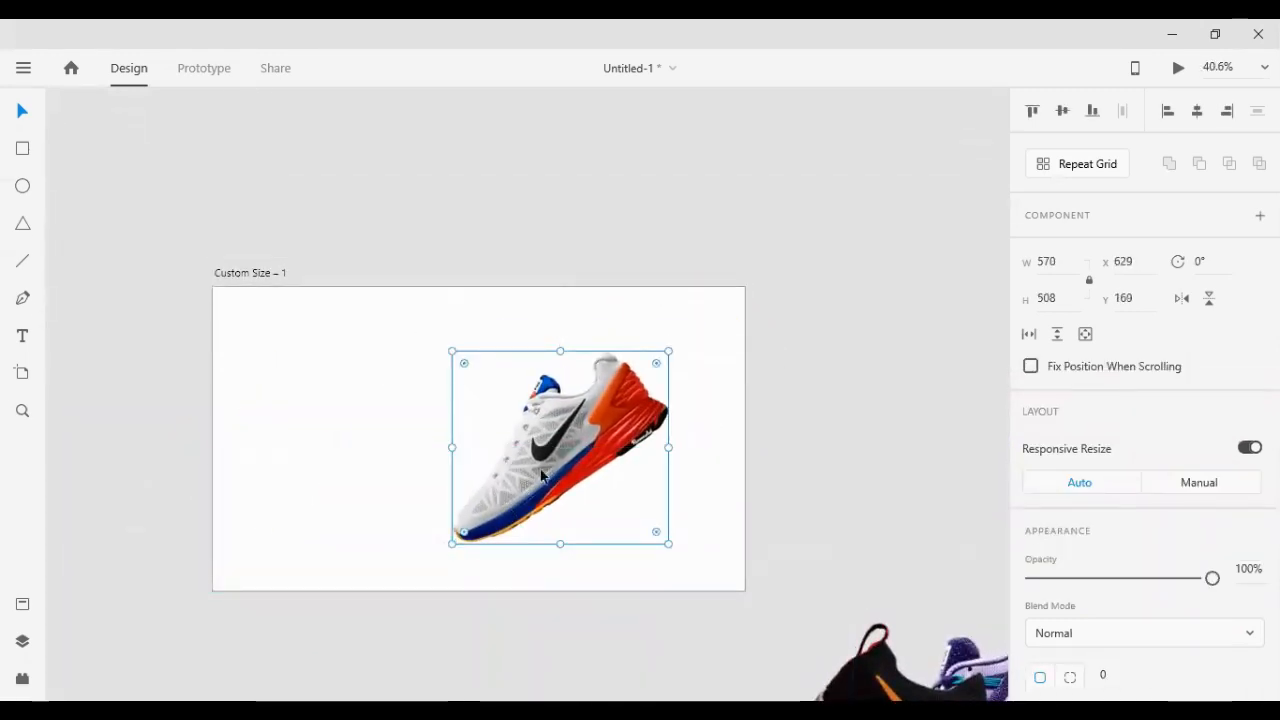
left_click_drag(448, 544, 458, 532)
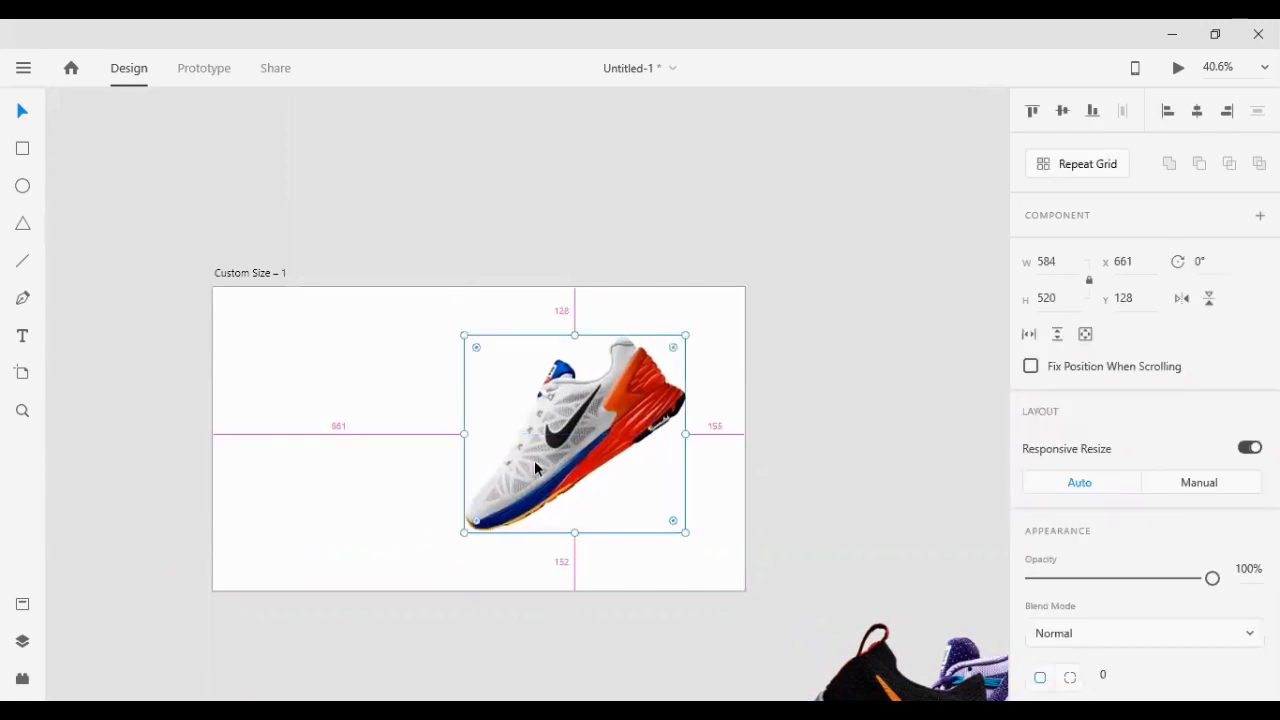
scroll(1140, 400, "down", 3)
scroll(1140, 400, "up", 3)
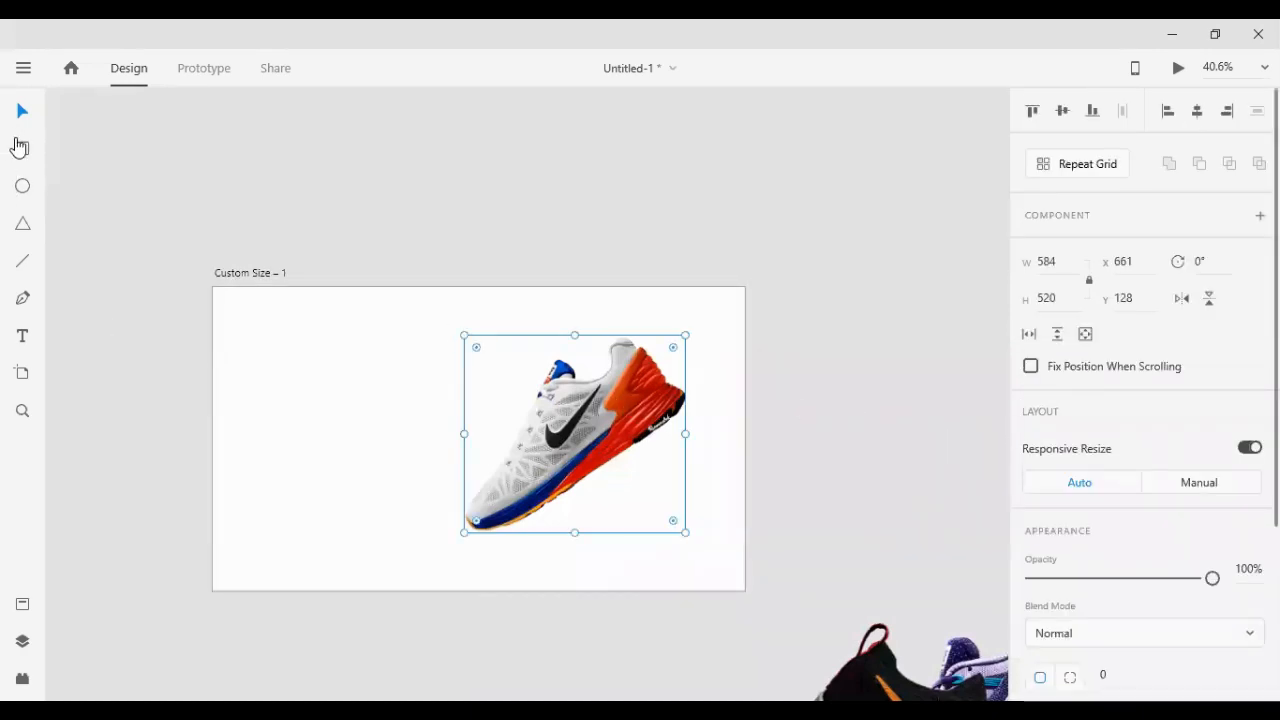
Draw a 1400 × 800 rectangle covering the whole artboard and send it behind the shoe
left_click(18, 147)
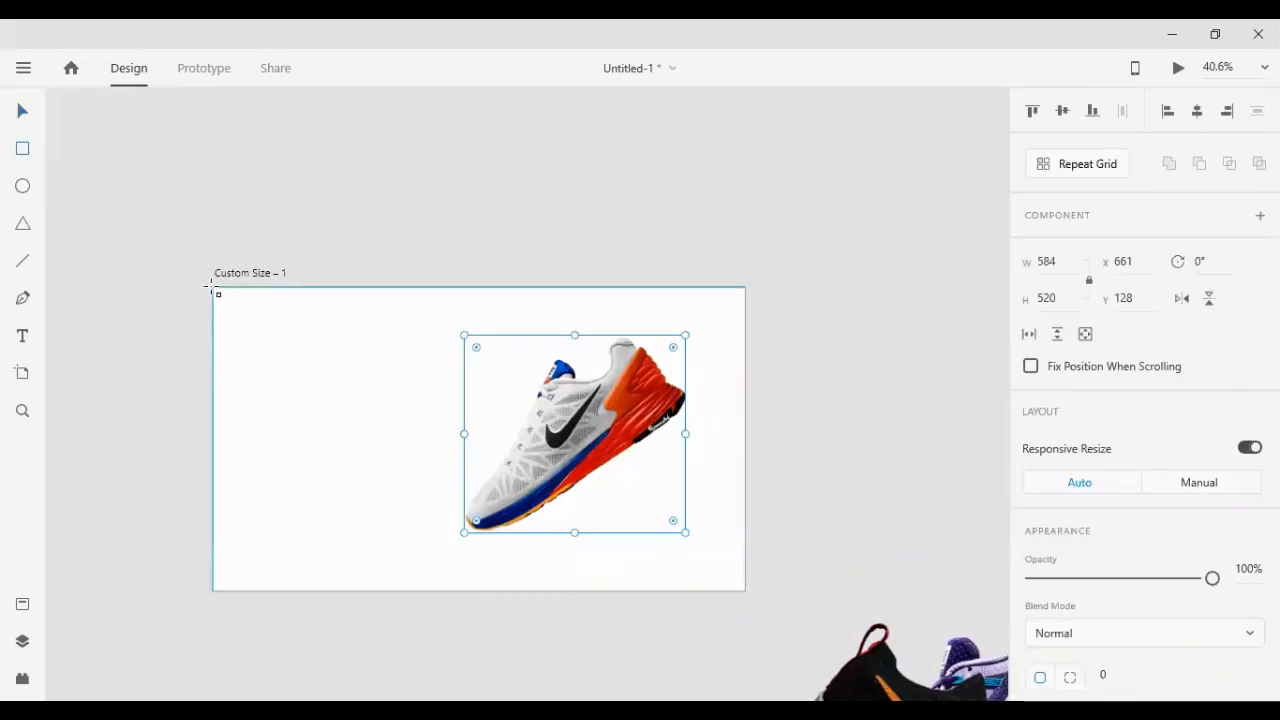
mouse_move(214, 290)
left_mouse_down()
mouse_move(277, 343)
mouse_move(746, 592)
left_mouse_up()
left_click(18, 116)
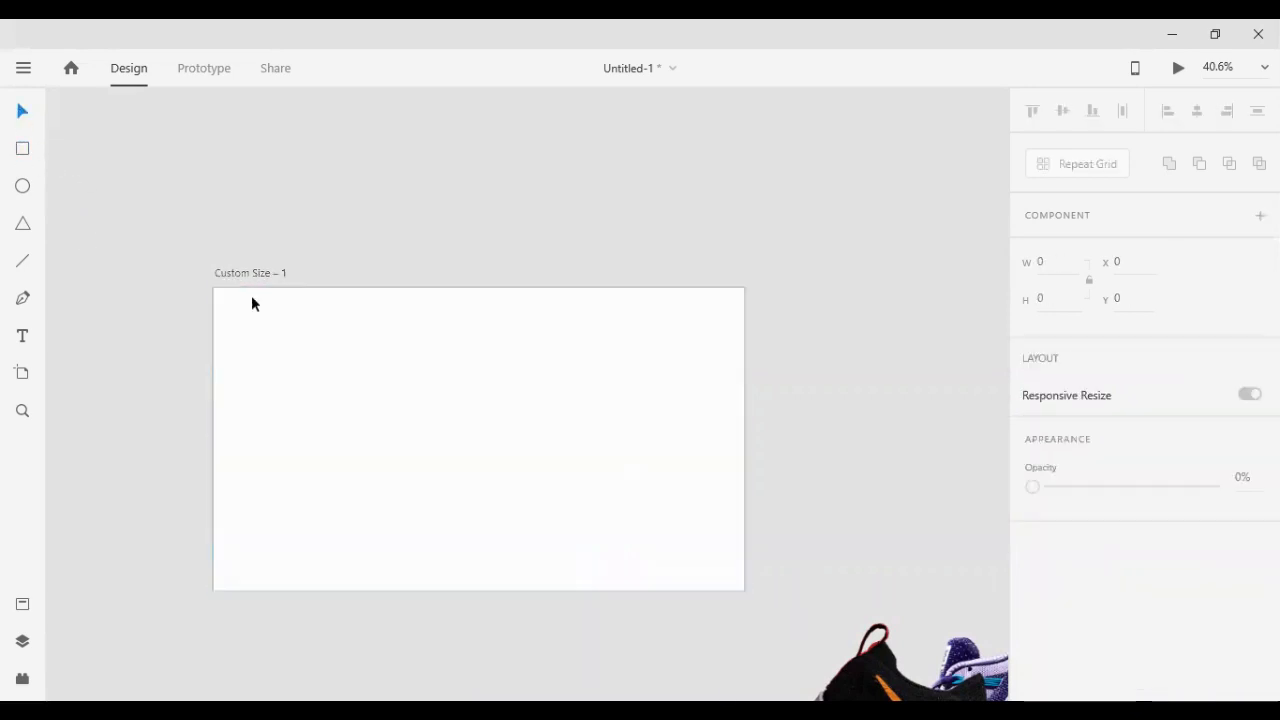
left_click(440, 396)
key("ctrl+shift+[")
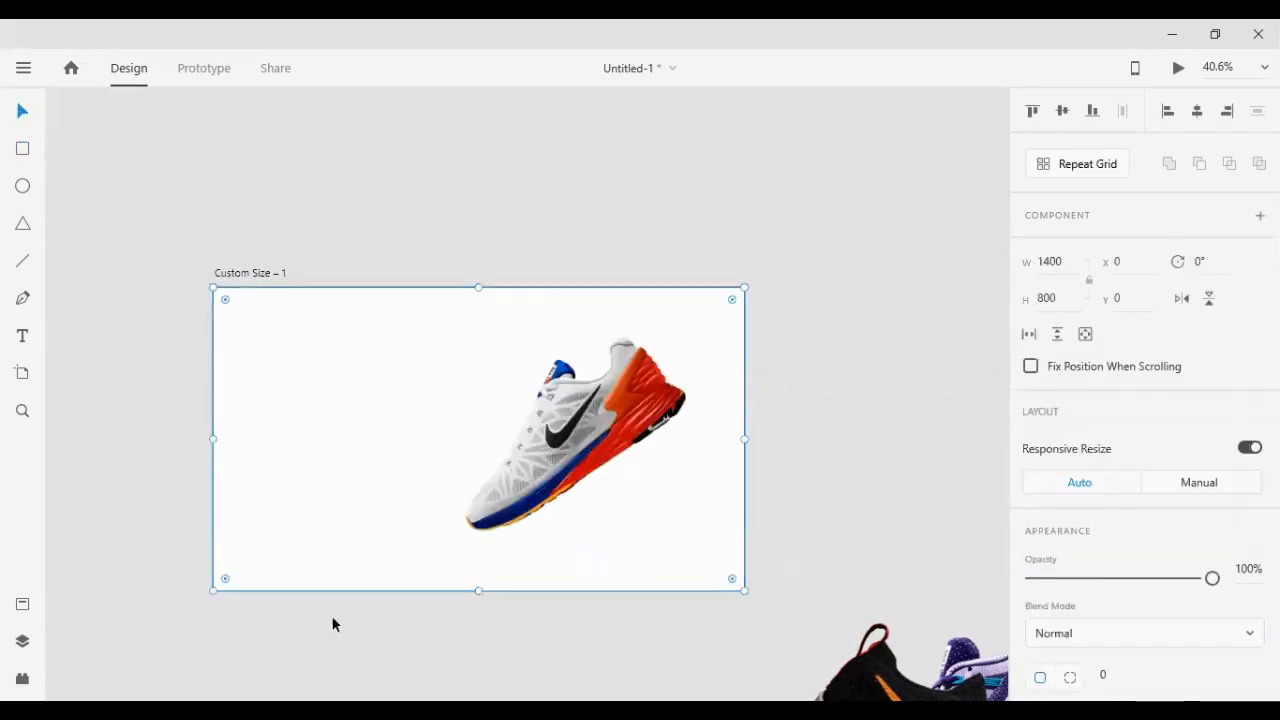
Fill the background rectangle with a very light grey, sampling a grey from the shoe and lightening it
left_click(424, 250)
scroll(496, 321, "down", 1)
left_click(412, 336)
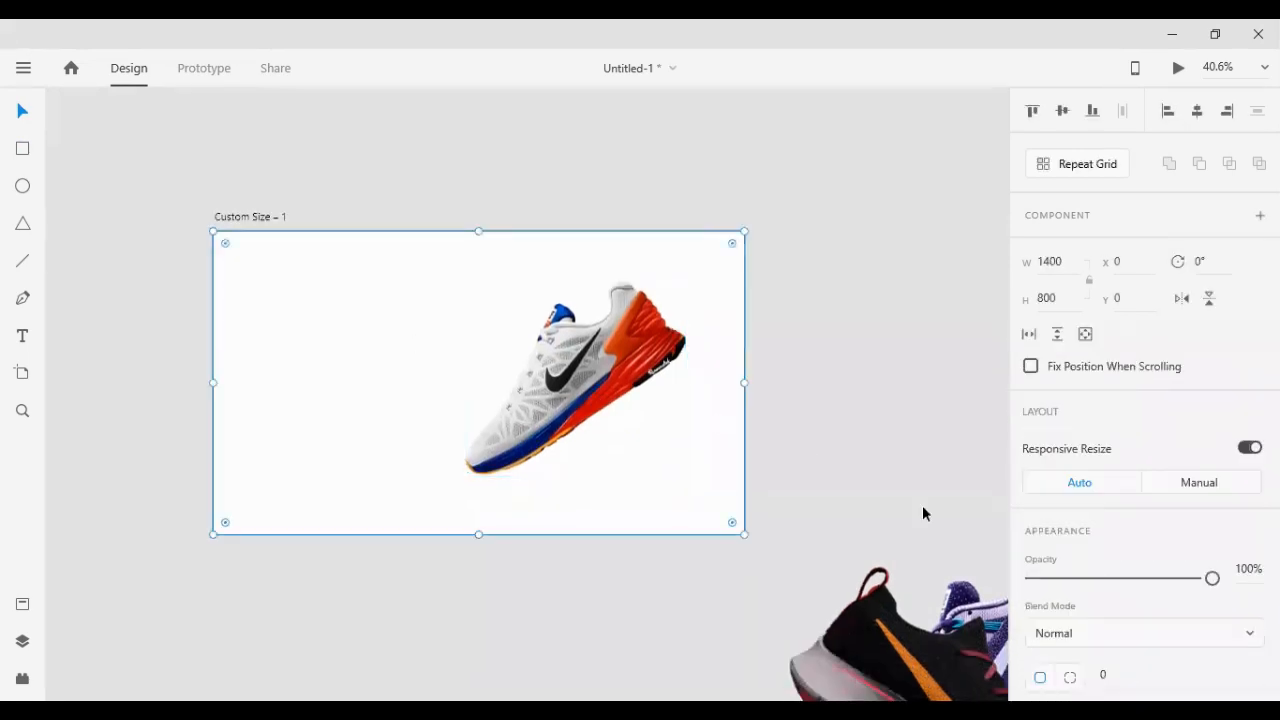
scroll(1243, 600, "down", 2)
scroll(1243, 600, "down", 2)
left_click(1255, 454)
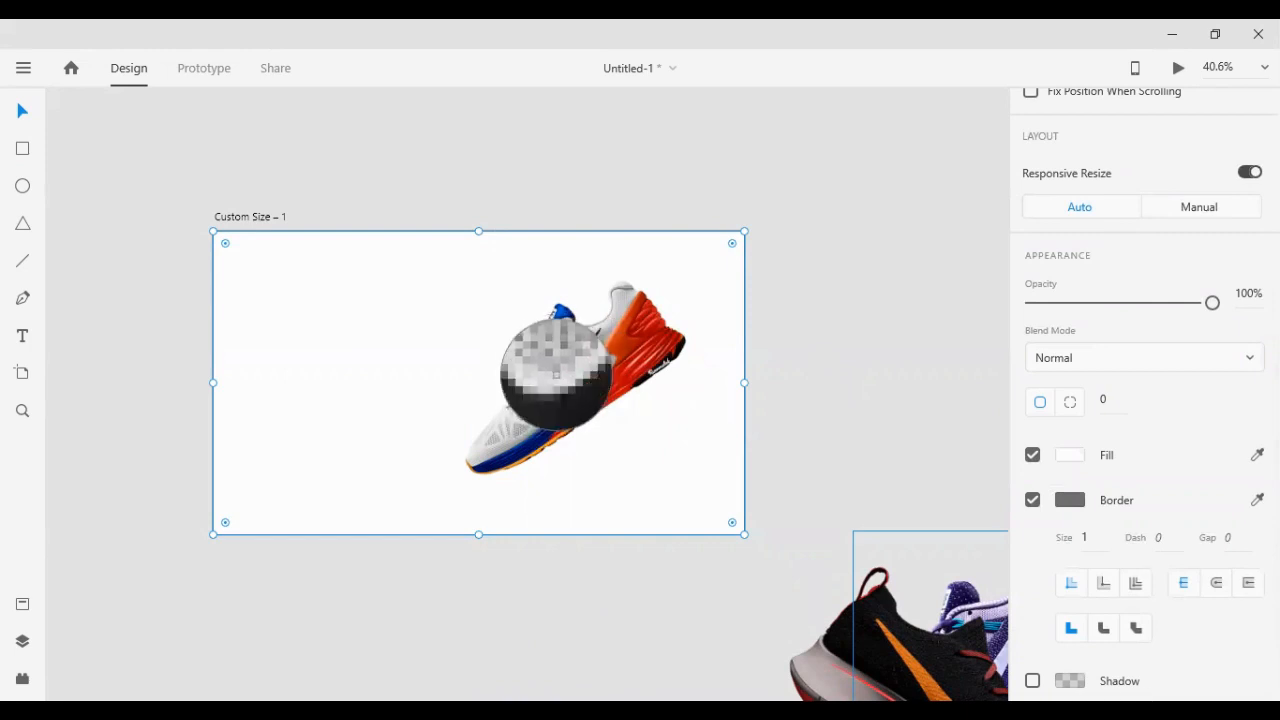
left_click(557, 380)
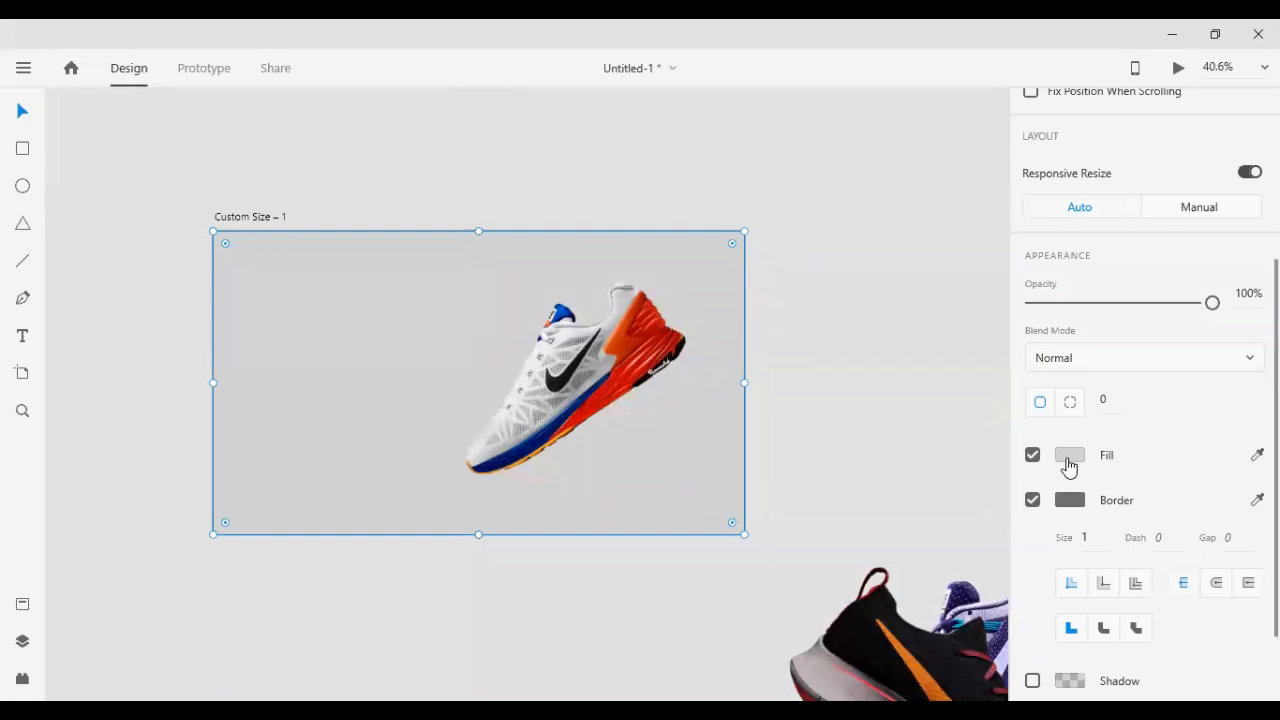
left_click(1069, 458)
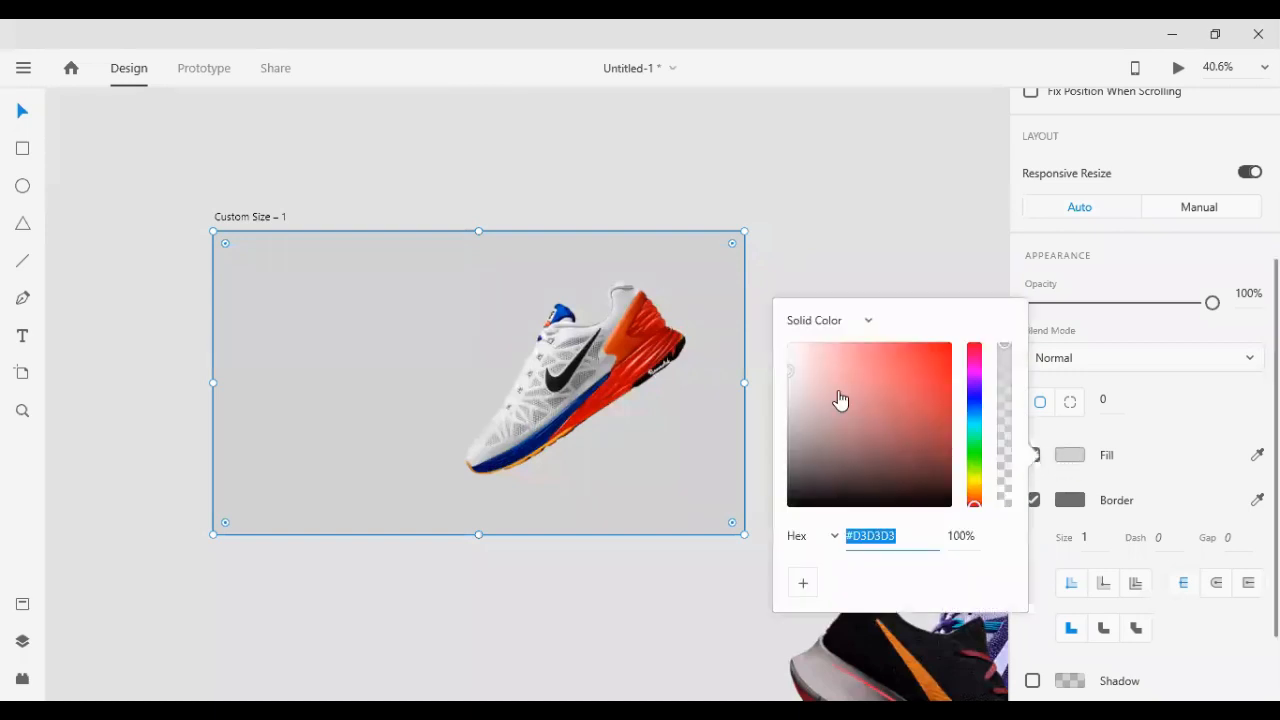
type("eeeeee")
key("Return")
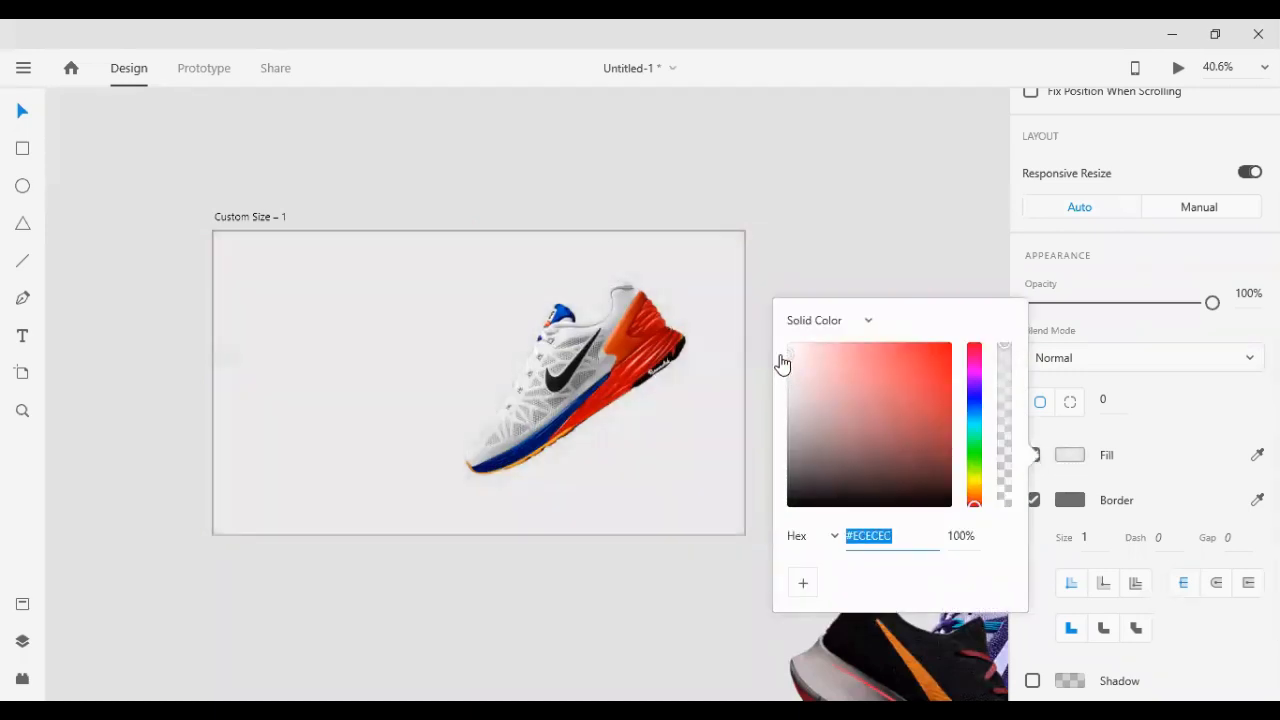
left_click(708, 266)
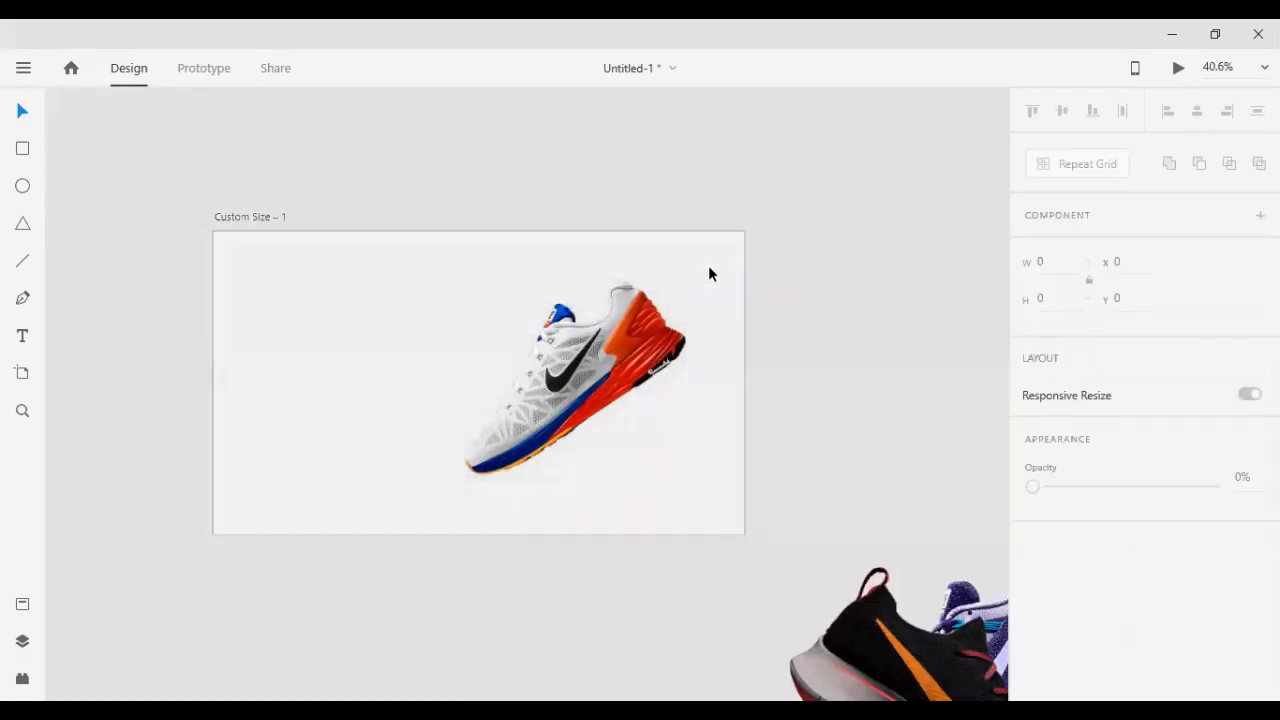
Remove the border from the background rectangle
scroll(1100, 466, "down", 5)
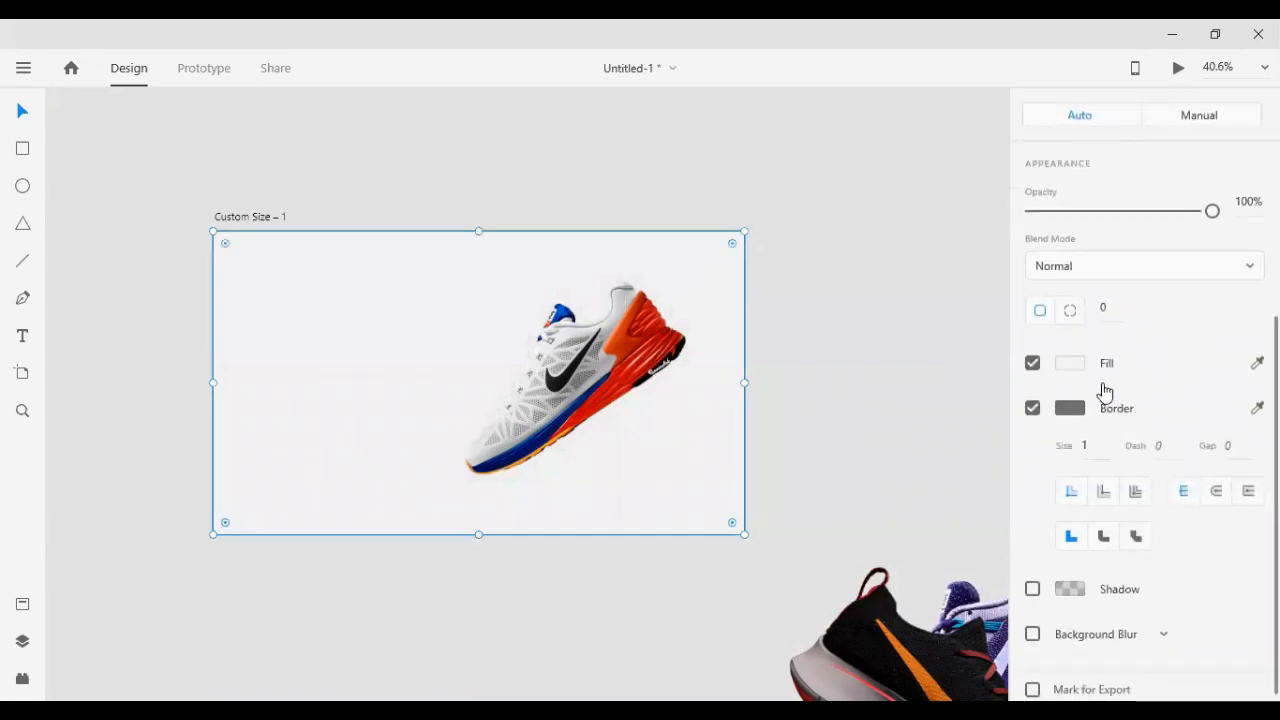
left_click(1033, 409)
left_click(945, 438)
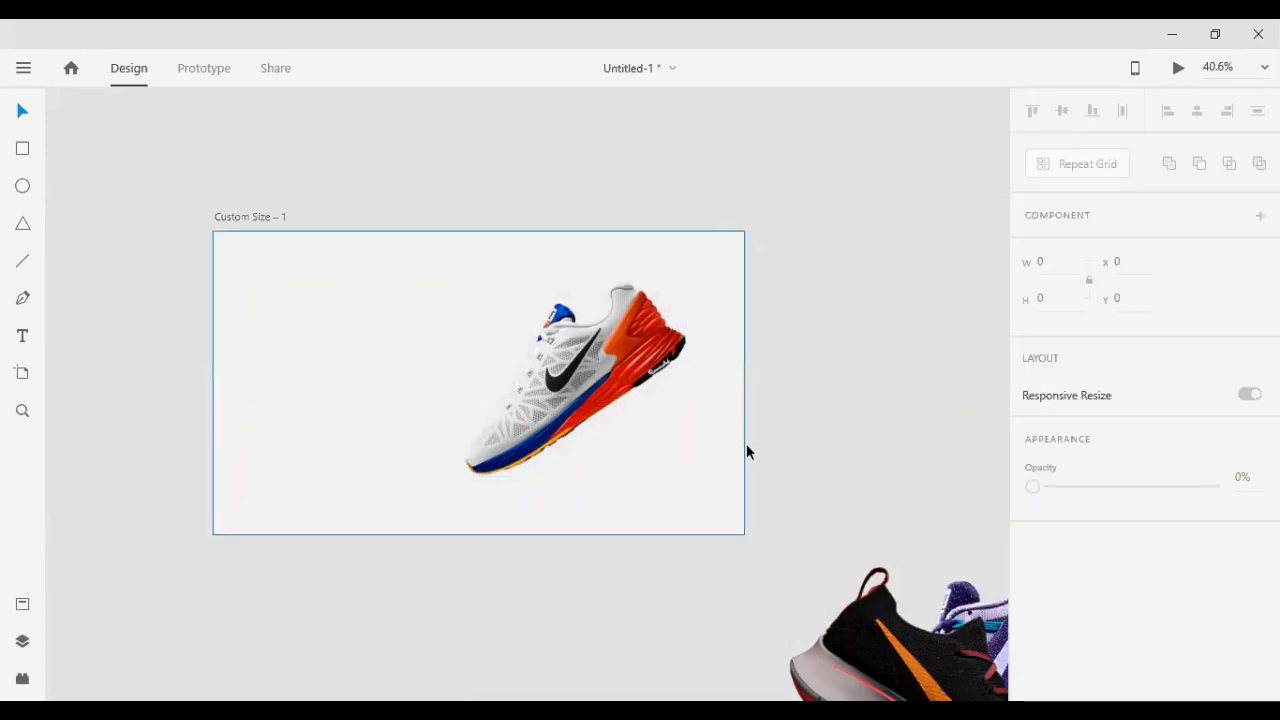
Enable a shadow on the white-red shoe
left_click(575, 378)
scroll(1160, 505, "down", 3)
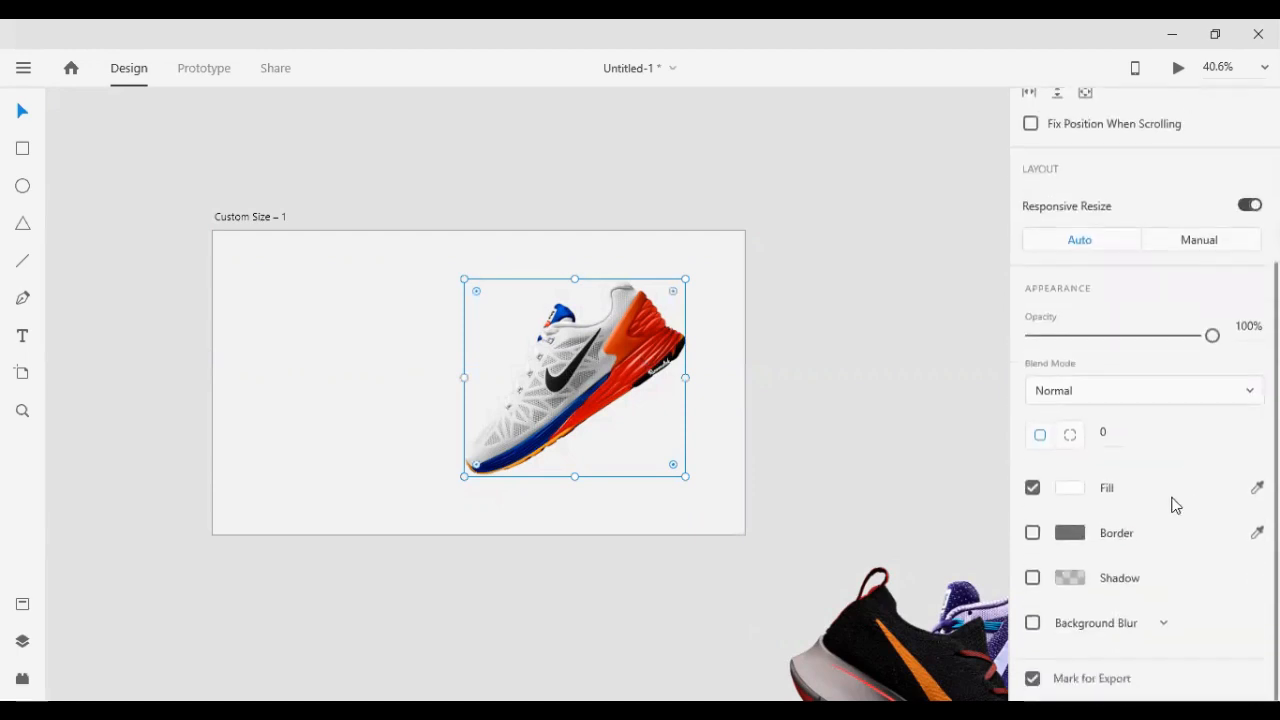
left_click(1033, 578)
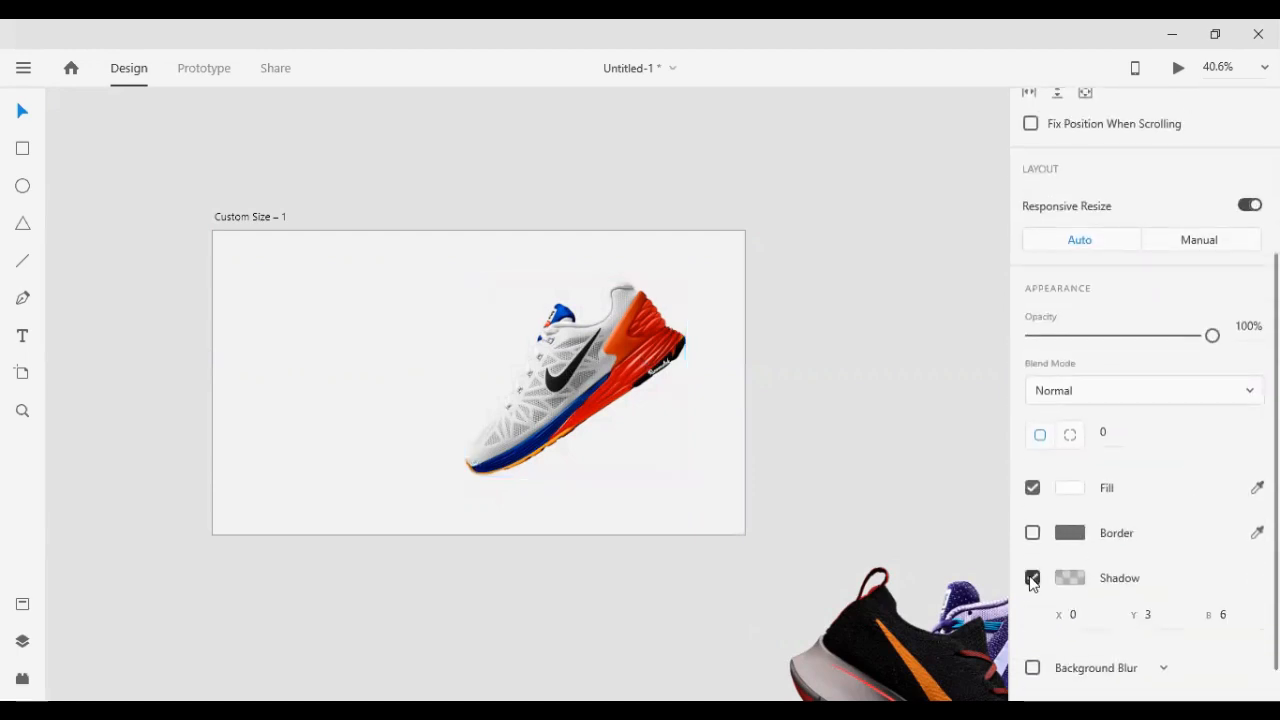
scroll(1120, 590, "down", 1)
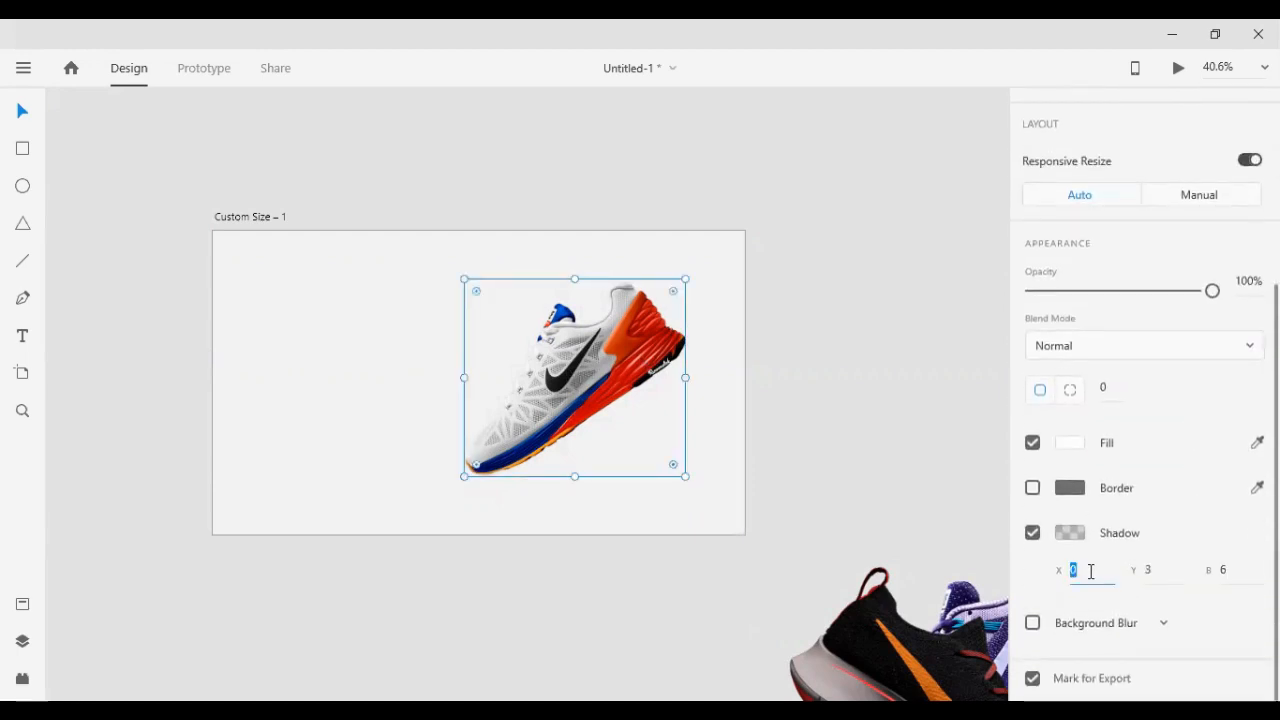
Set the shoe shadow's offset to X 24 and Y 19
key("Up")
key("Up")
type("15")
key("Return")
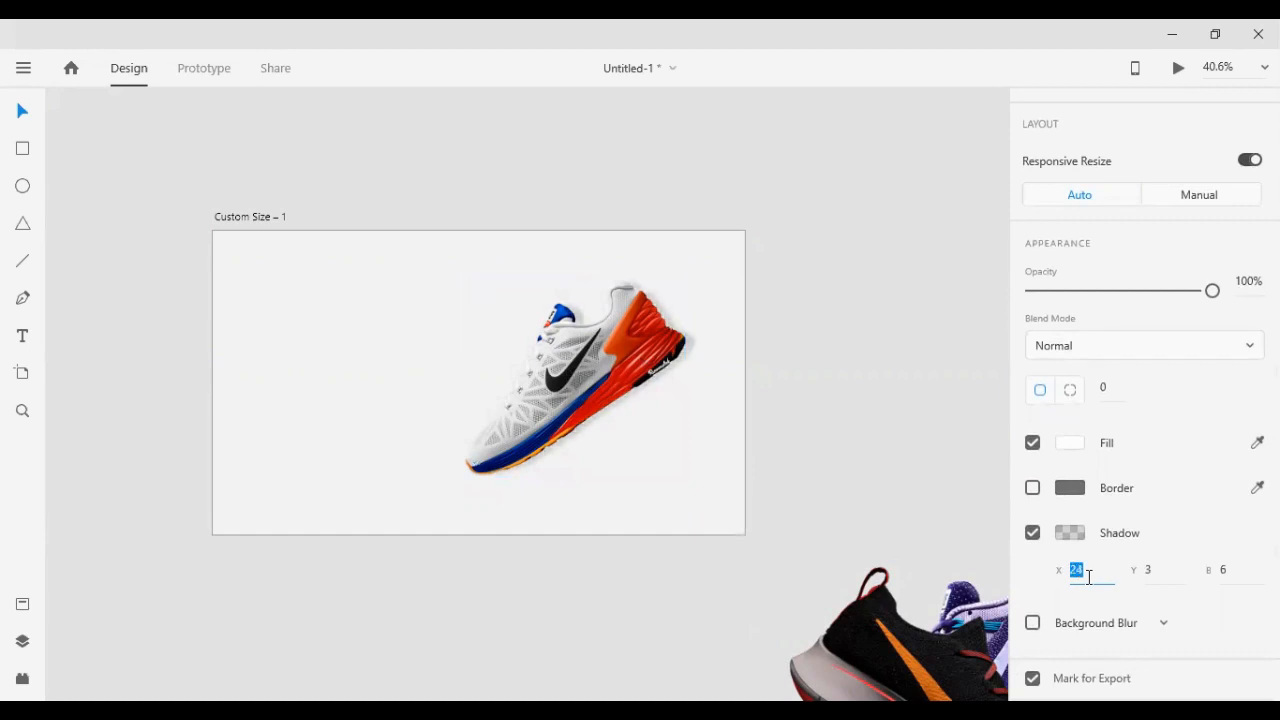
left_click(1148, 571)
type("19")
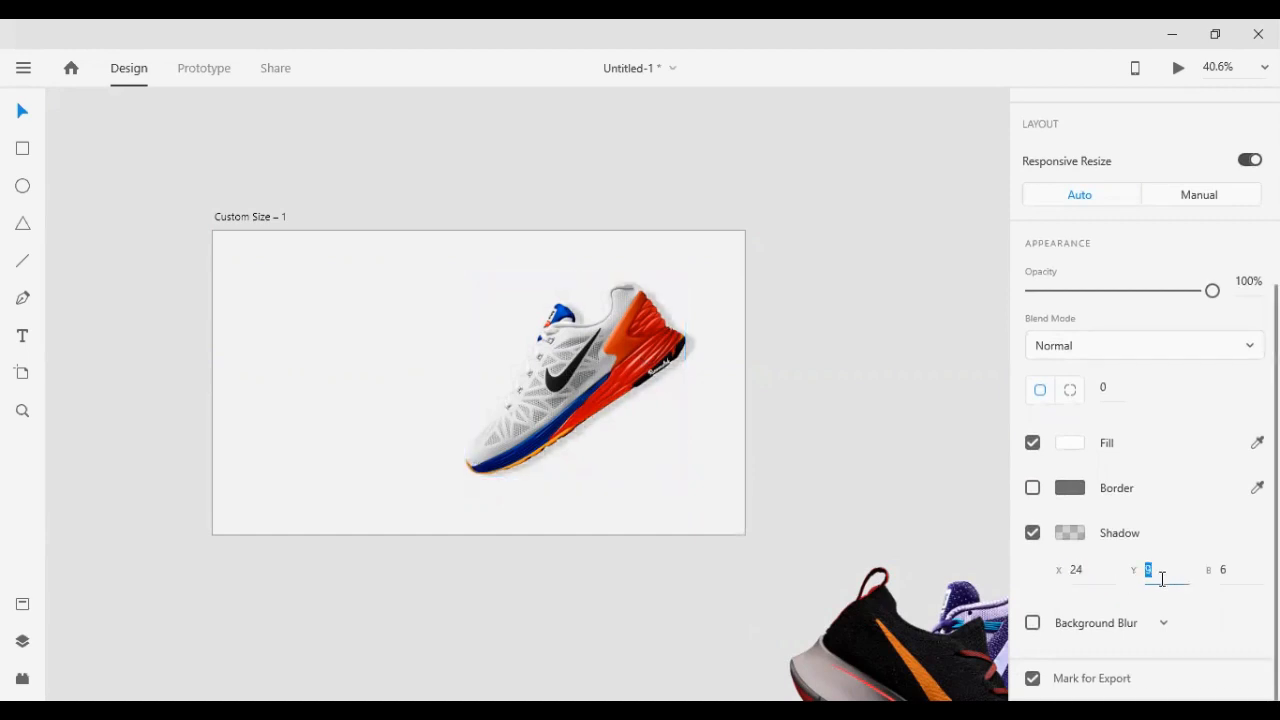
key("Return")
Set the shoe shadow to X offset 38, Y offset 9 and blur 26
left_click(1077, 570)
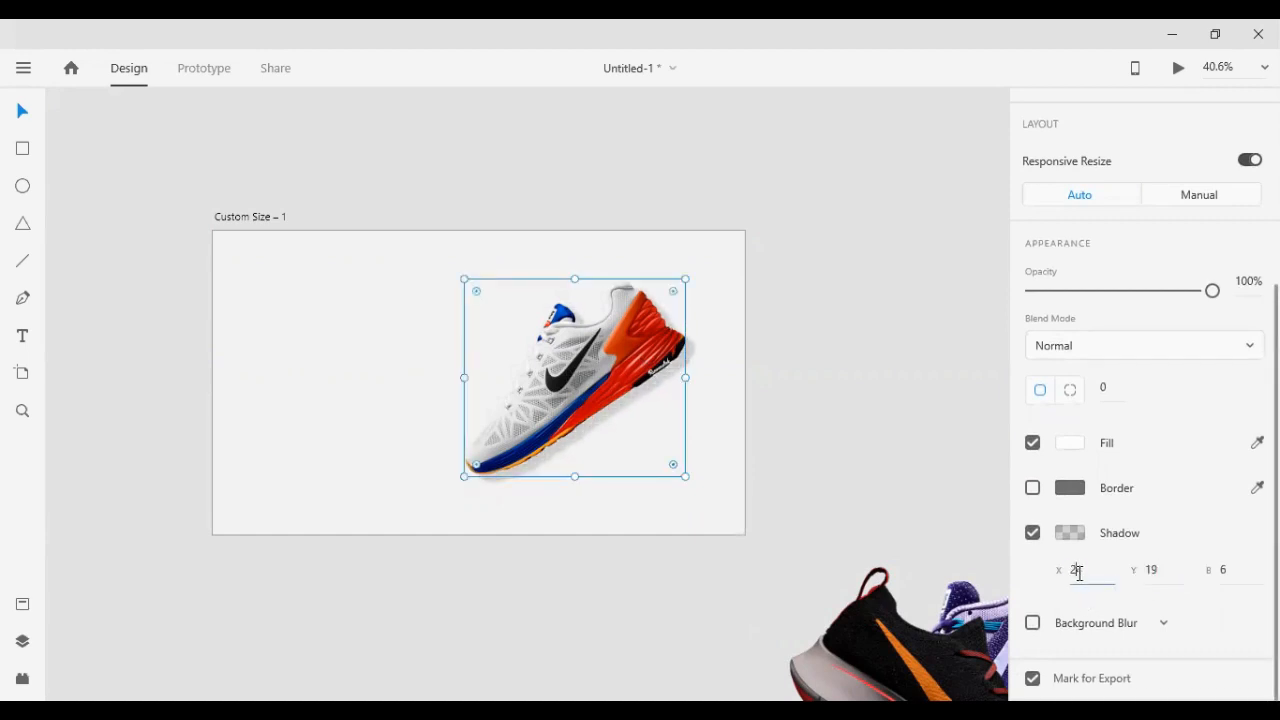
type("38")
key("Return")
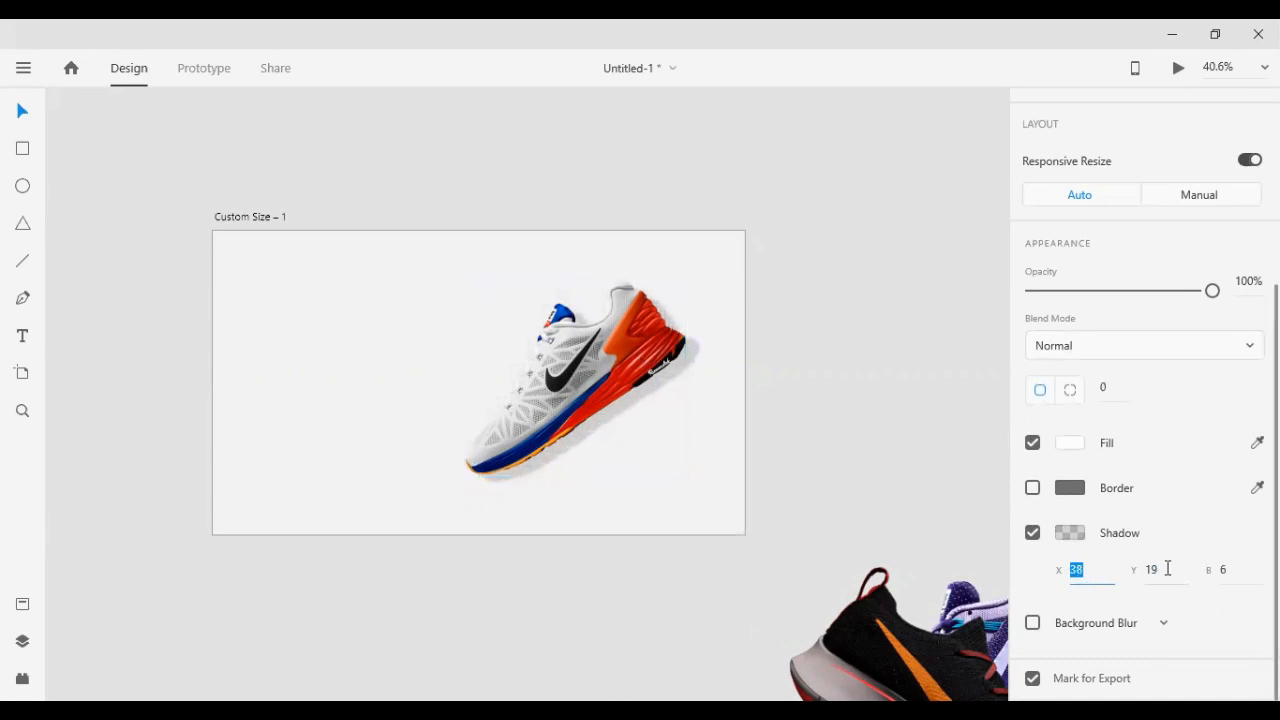
type("9")
key("Return")
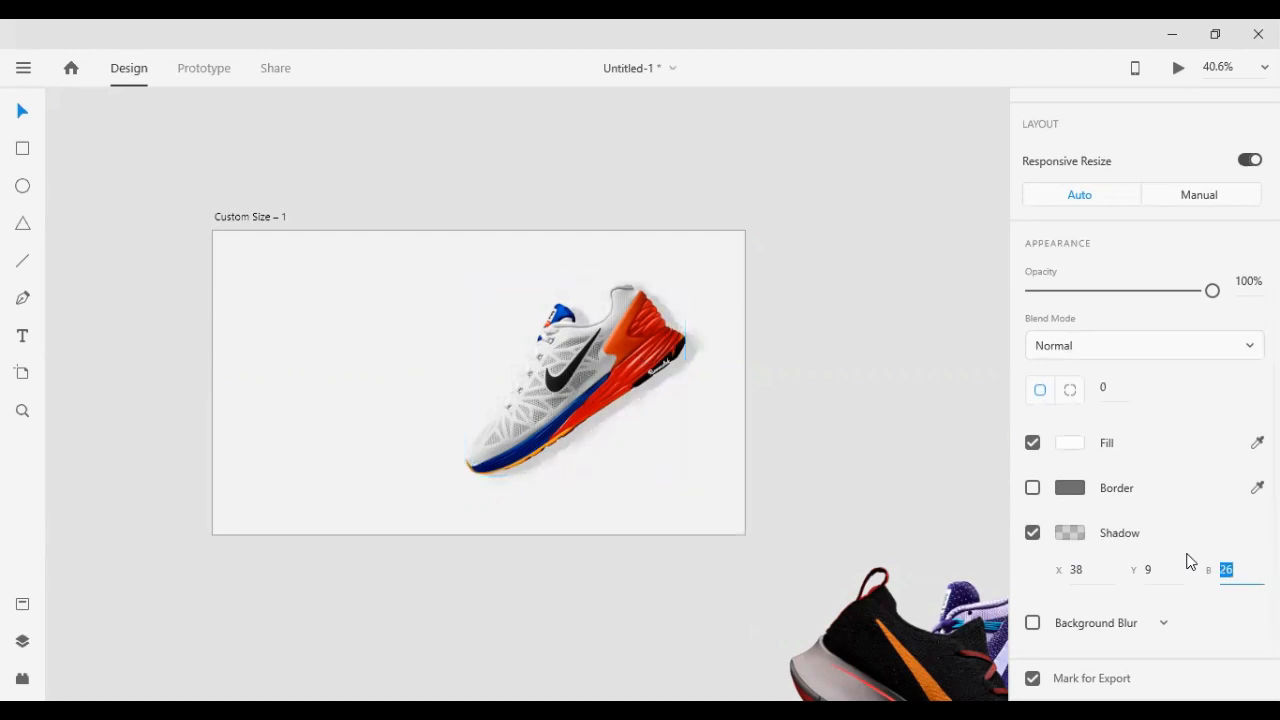
type("36")
key("Return")
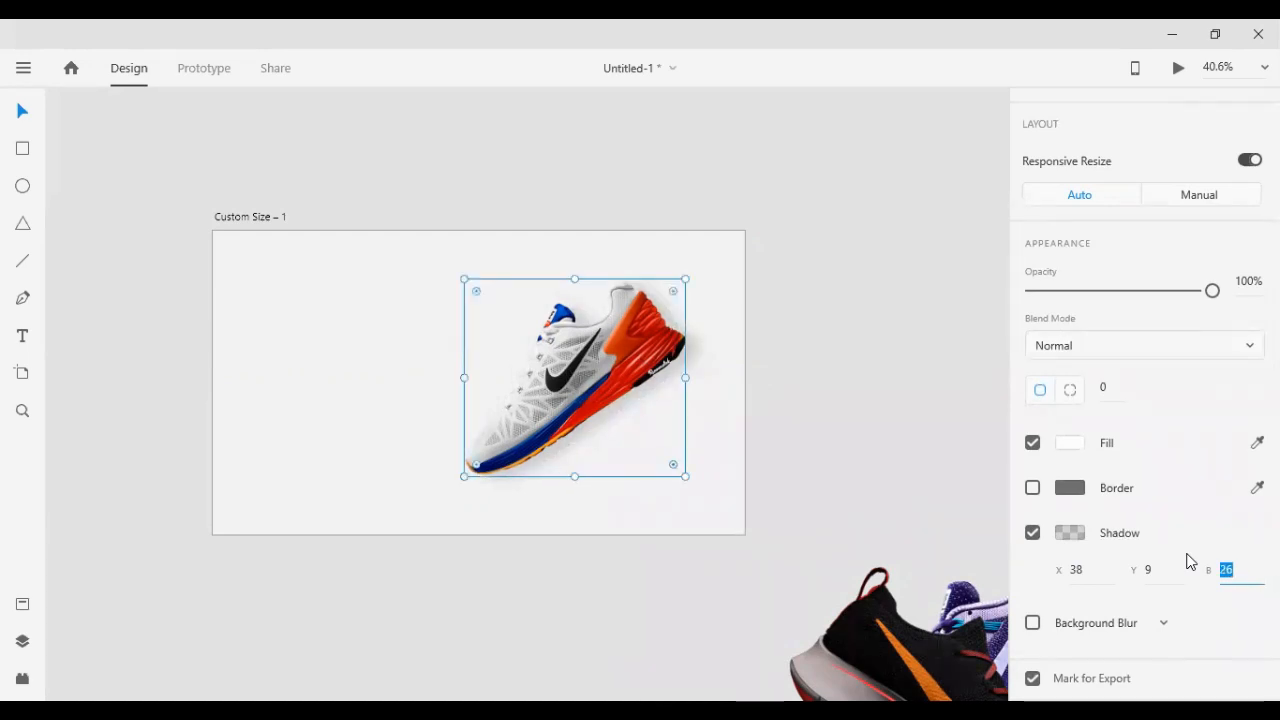
Refine the shoe shadow to X offset 30, Y offset 10 and blur 20, and deselect the shoe
key("Return")
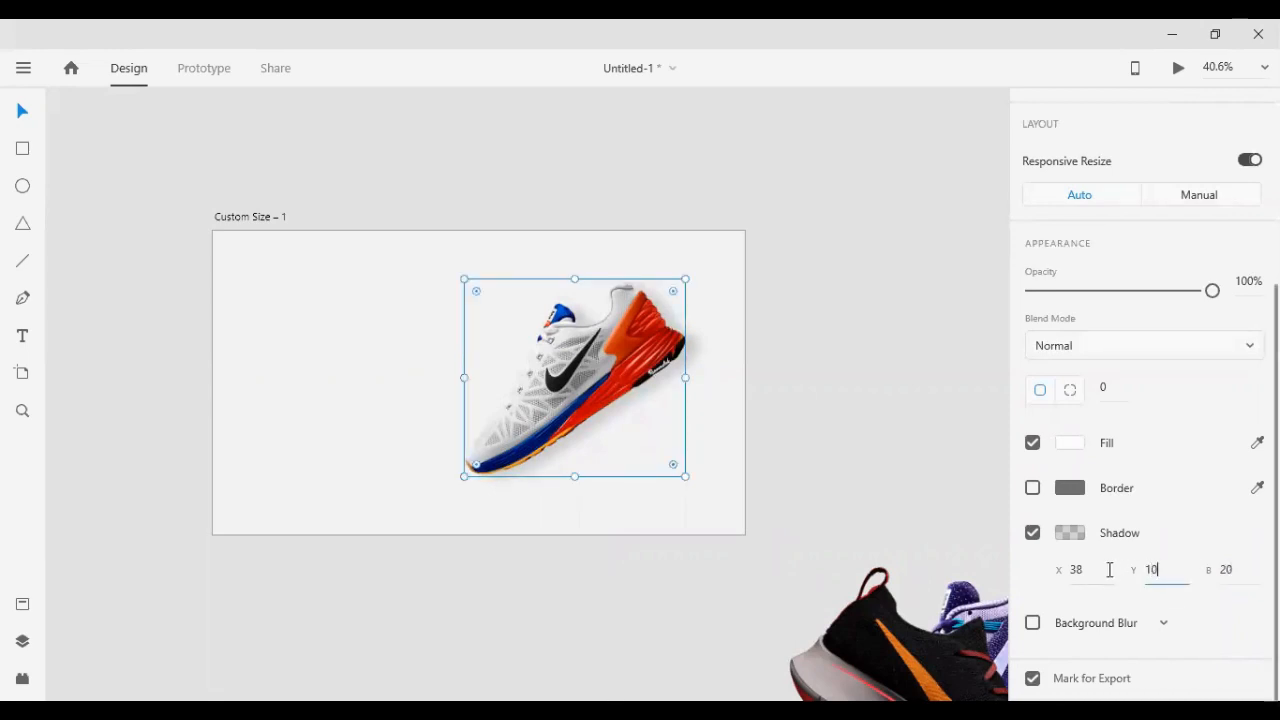
left_click(1052, 568)
type("3")
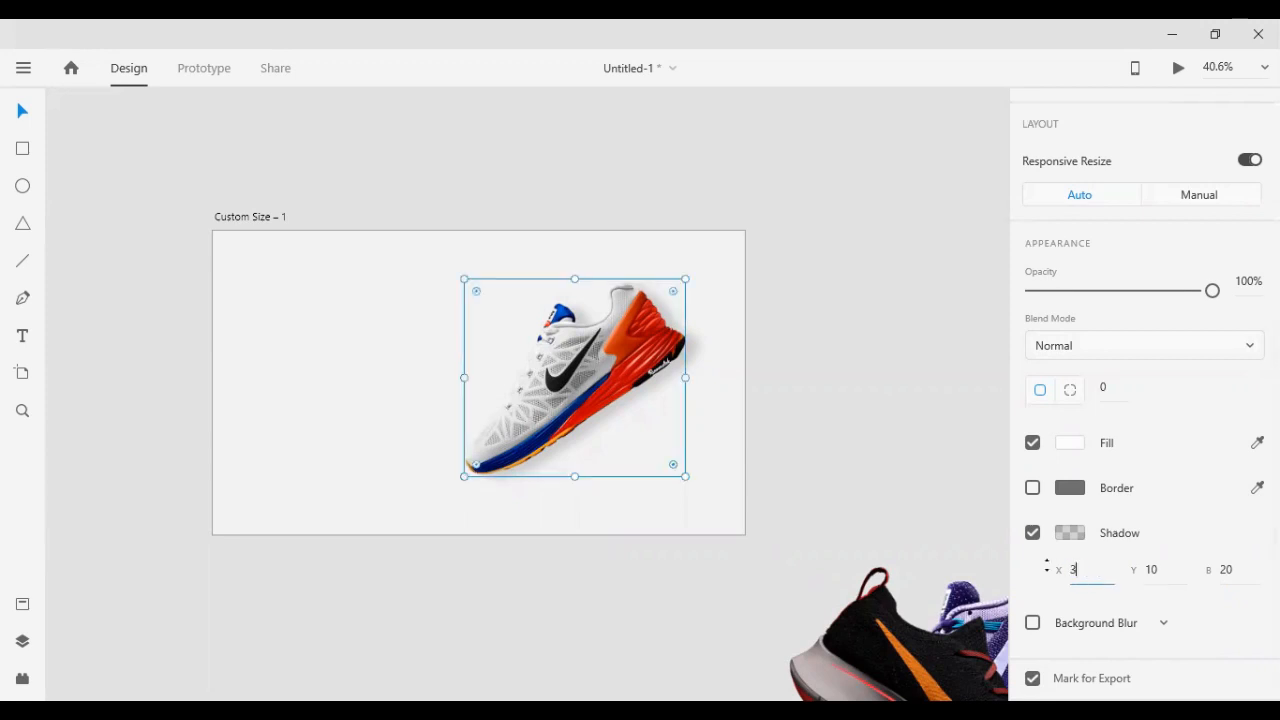
type("0")
key("Return")
left_click(772, 391)
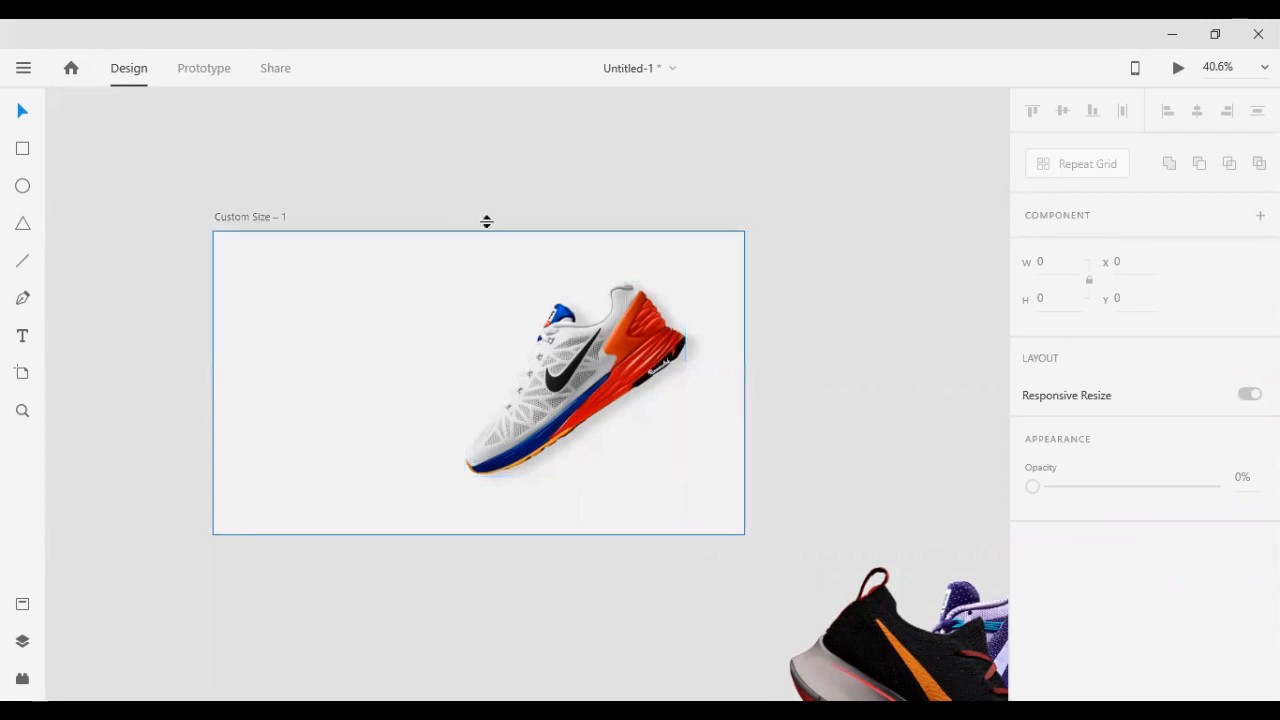
scroll(869, 412, "down", 2)
scroll(650, 380, "up", 3)
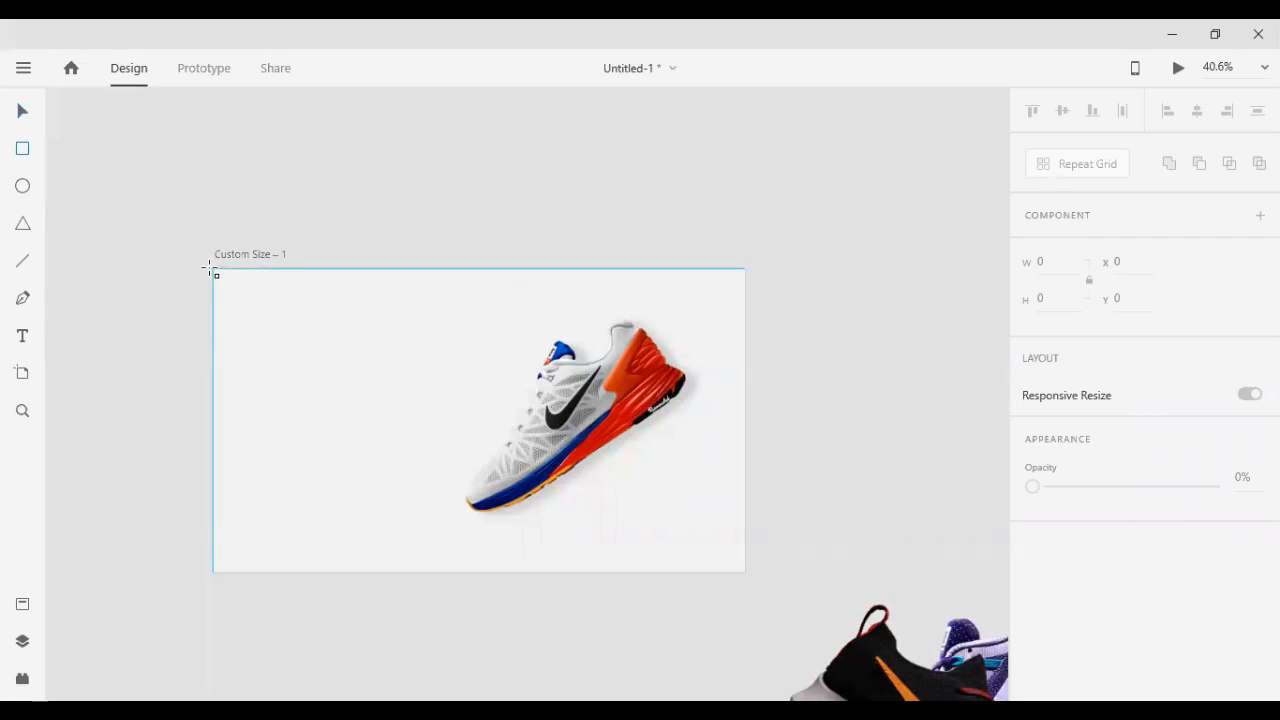
Draw a 143 × 800 rectangle along the artboard's left edge and remove its border
mouse_move(213, 268)
left_mouse_down()
mouse_move(294, 423)
mouse_move(267, 572)
left_mouse_up()
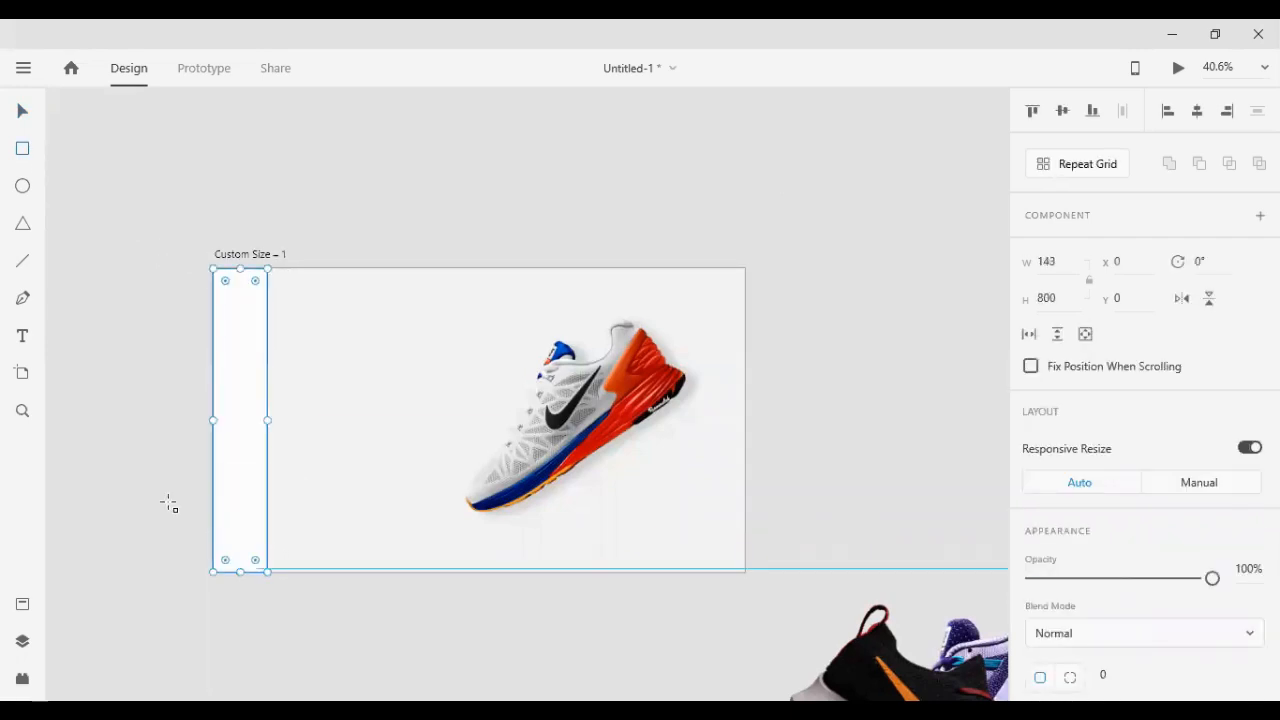
left_click(109, 352)
scroll(198, 291, "up", 3)
scroll(199, 291, "down", 1)
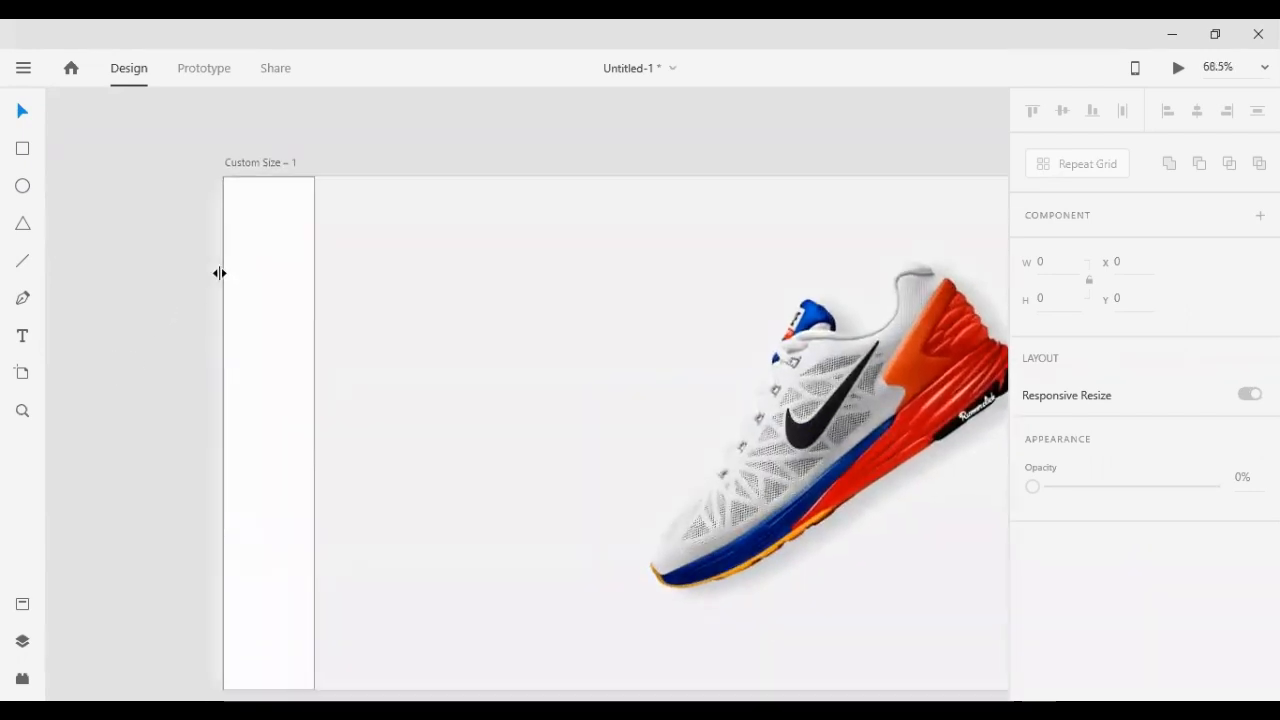
scroll(219, 273, "down", 1)
left_click(257, 280)
scroll(1114, 500, "down", 4)
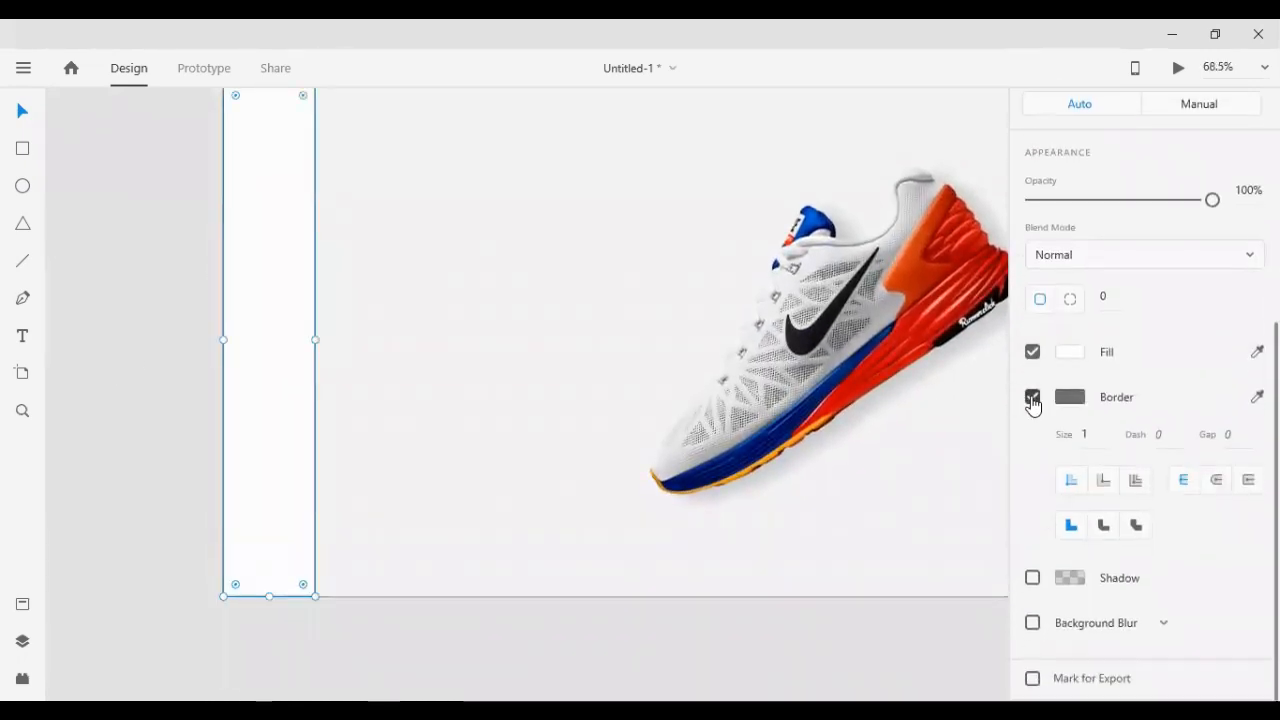
left_click(1033, 400)
left_click(449, 637)
scroll(447, 637, "up", 2)
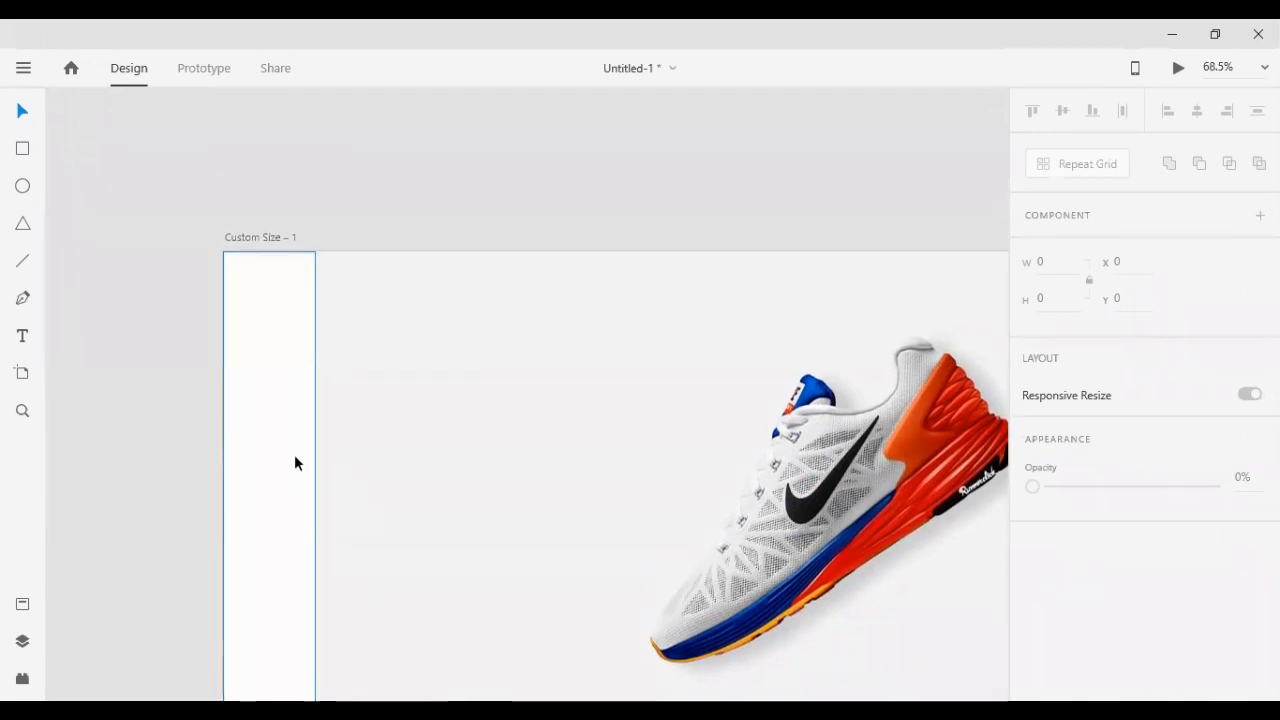
Duplicate the white rectangle in place and shorten the copy to a block about 128 px high at the artboard's top
scroll(295, 460, "down", 1)
left_click(295, 460)
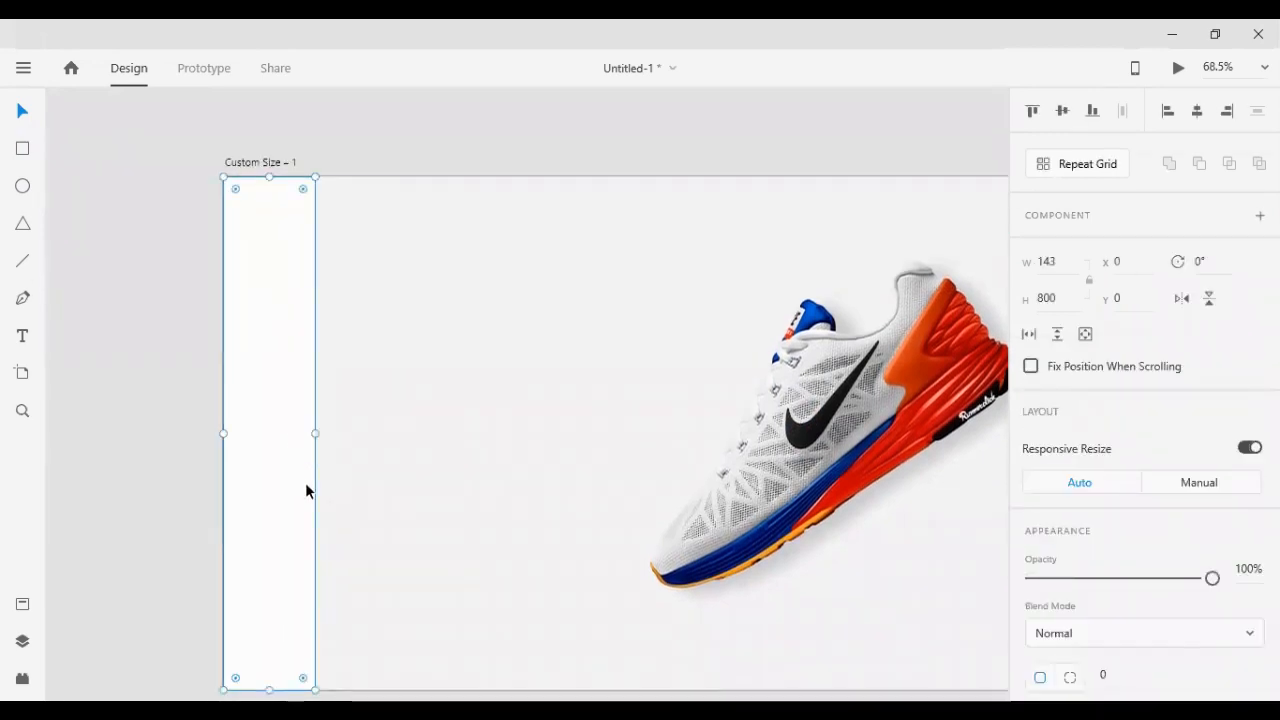
scroll(305, 485, "down", 1)
left_click_drag(268, 510, 350, 520)
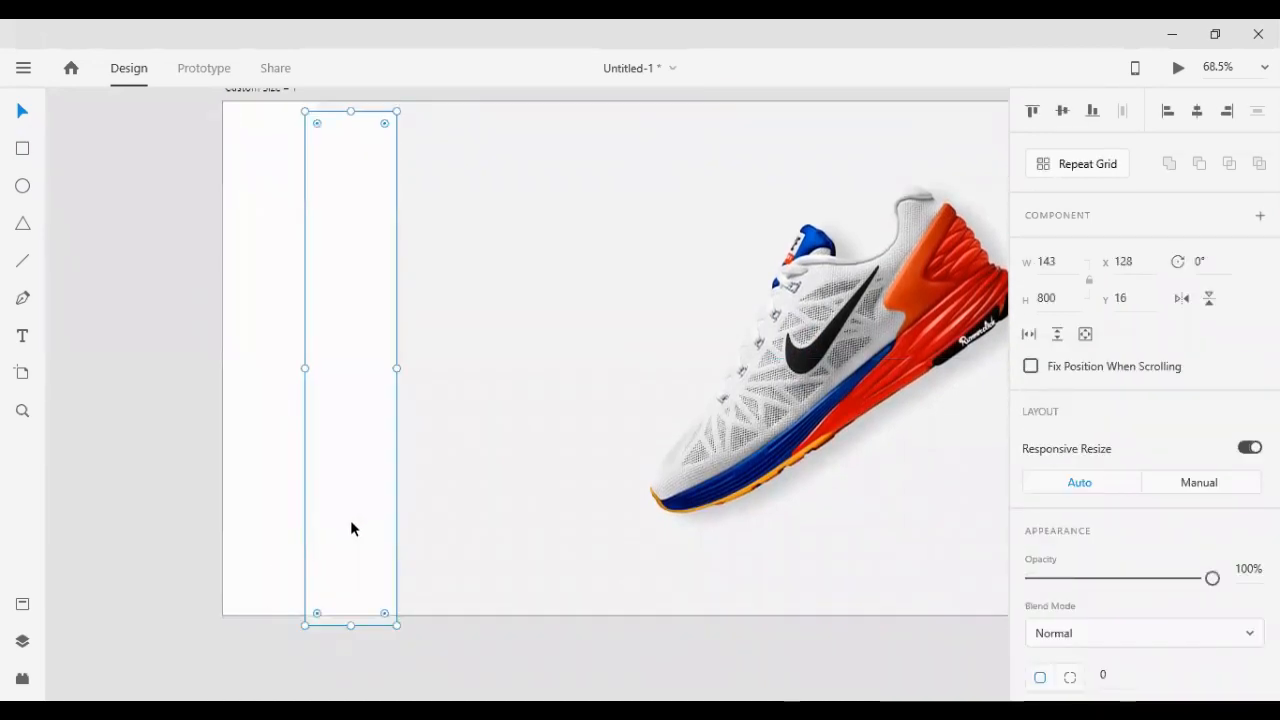
key("ctrl+z")
left_click(257, 509)
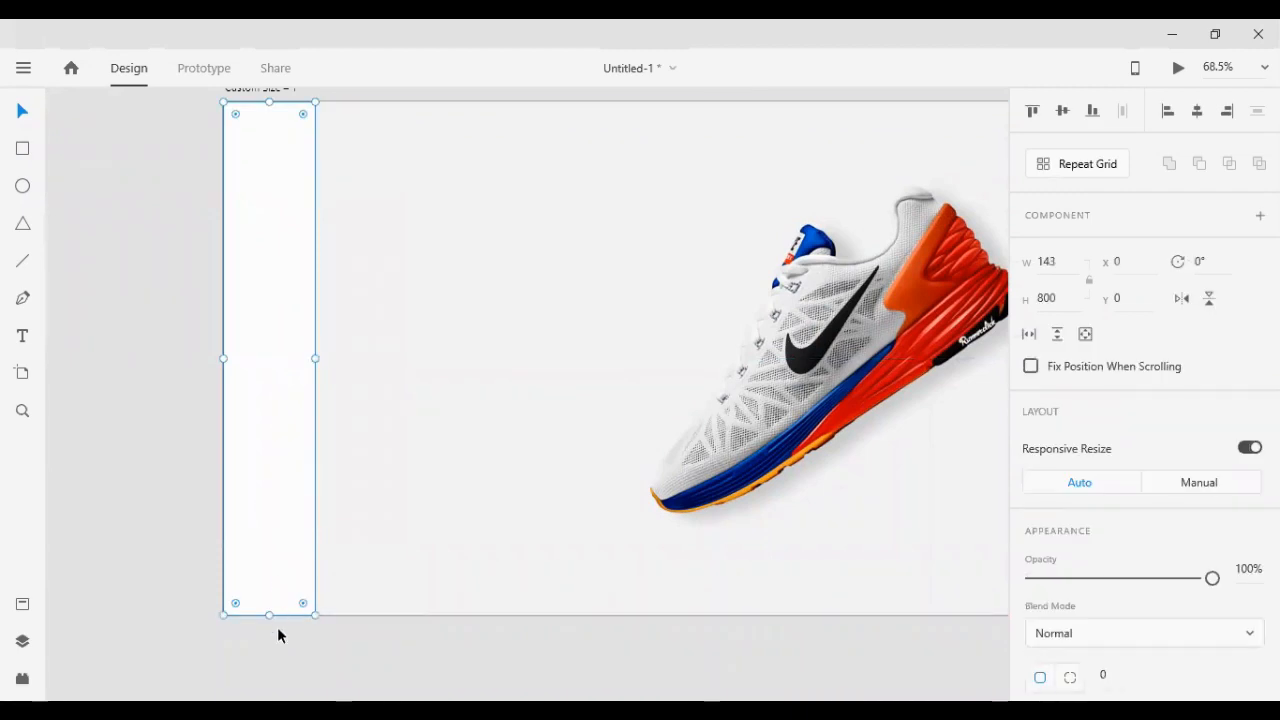
left_click_drag(278, 600, 269, 369)
Fill the short top block with bright red
scroll(1186, 400, "down", 3)
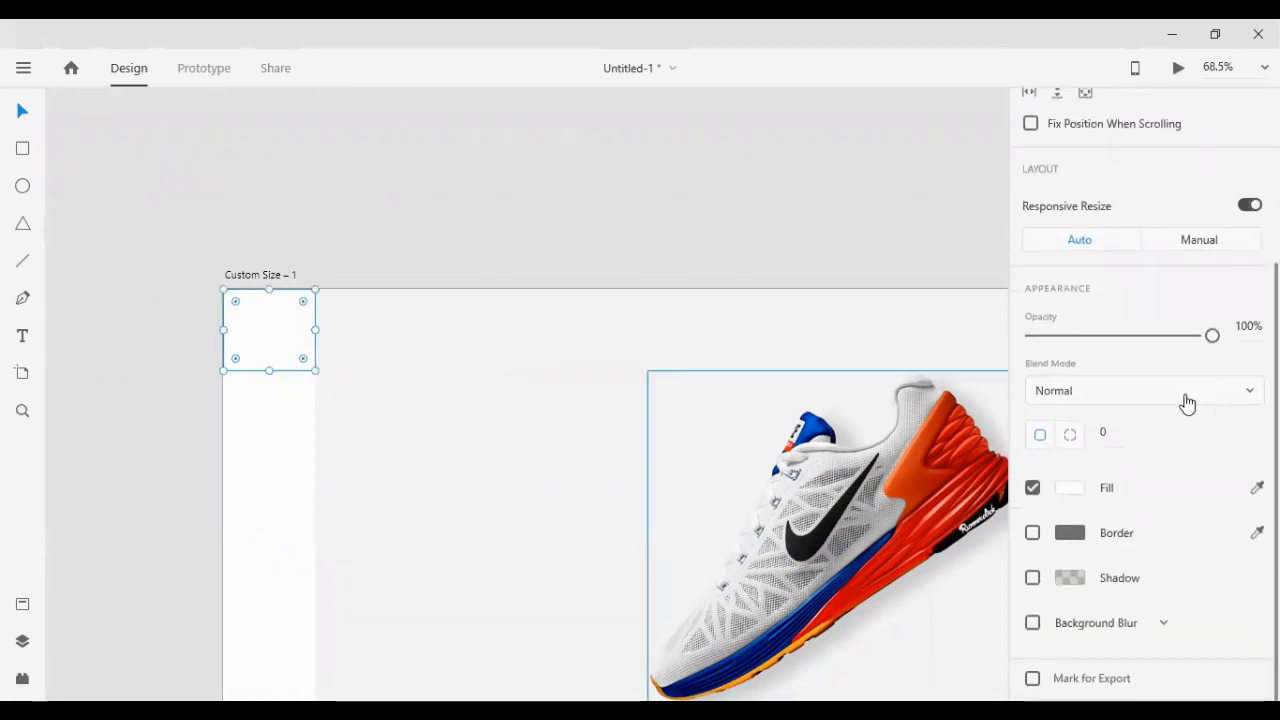
left_click(1068, 487)
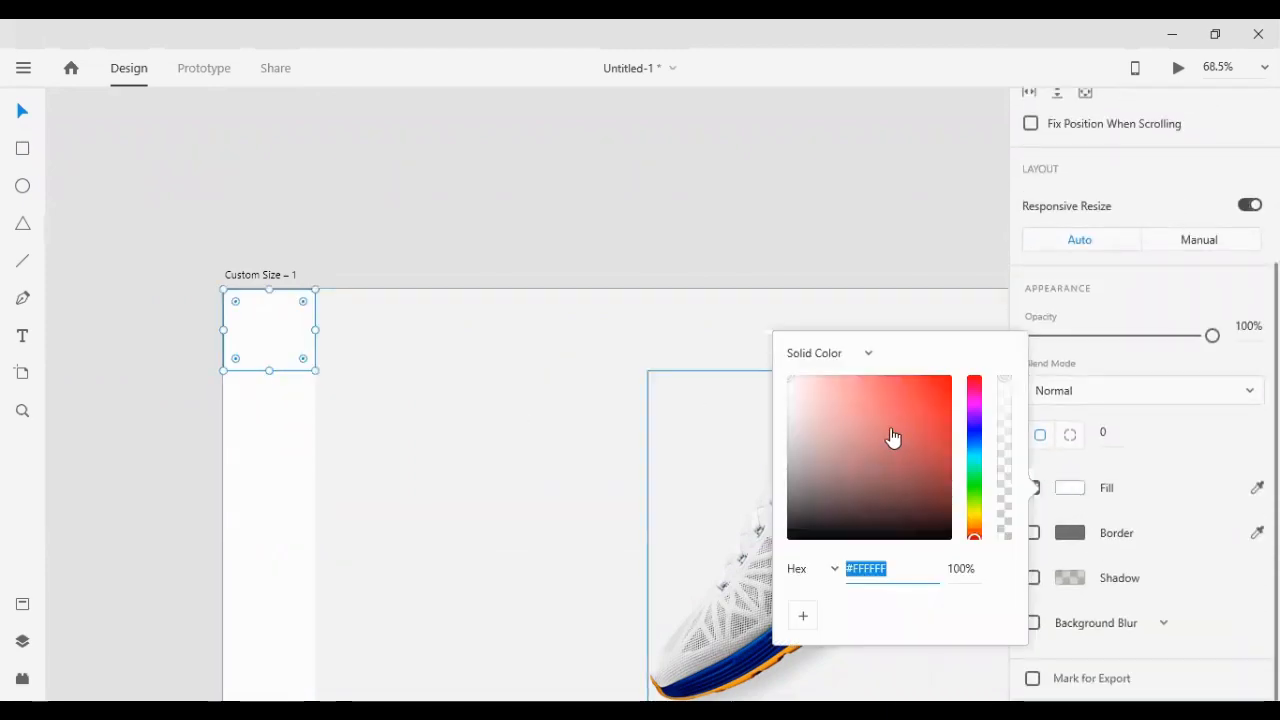
left_click_drag(893, 438, 955, 383)
left_click(716, 253)
scroll(700, 240, "down", 2)
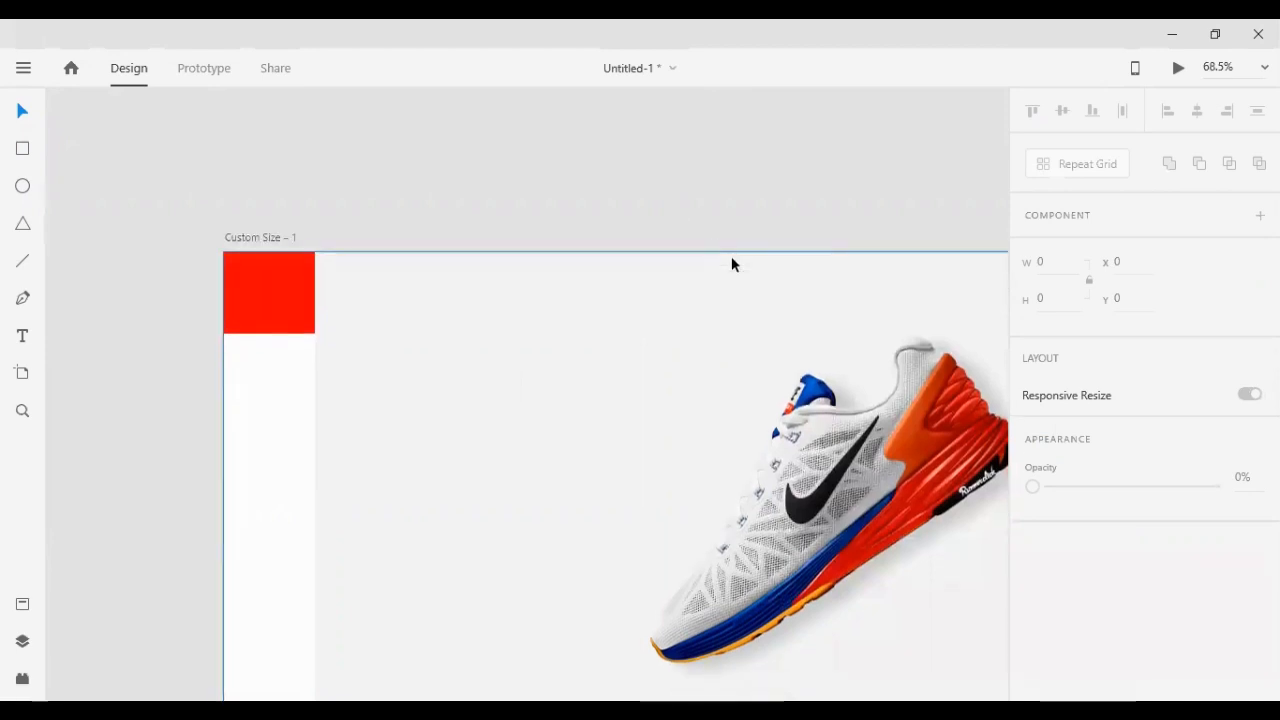
Fill the top block with the dark navy sampled from the shoe's sole
left_click(274, 294)
scroll(1208, 555, "down", 3)
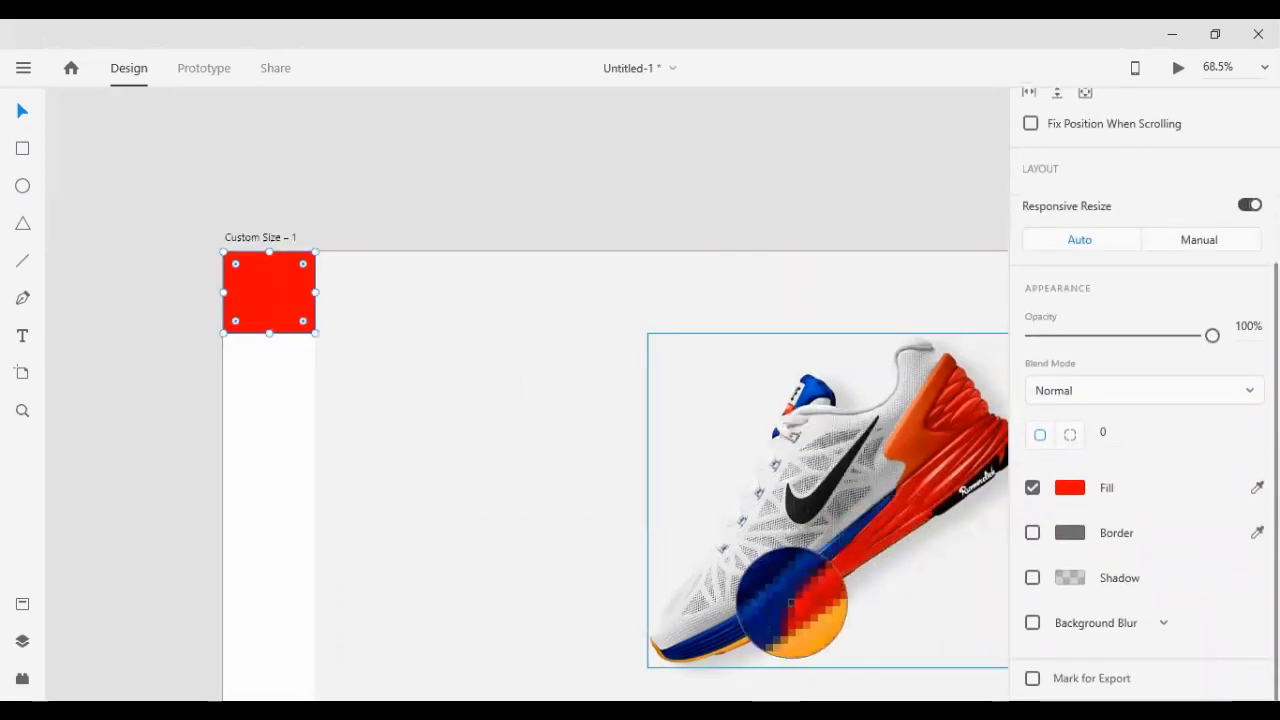
left_click(789, 604)
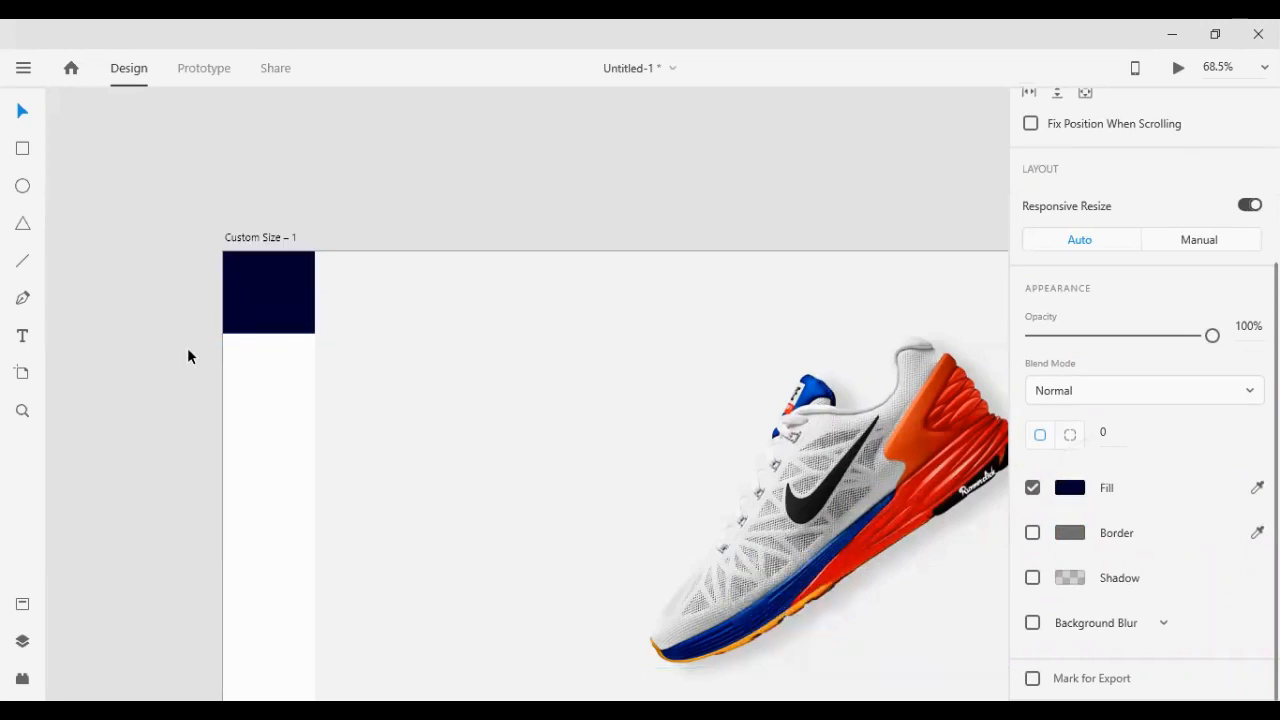
left_click(72, 132)
Move the white-red shoe slightly left to X 631, keeping Y at 128
scroll(120, 195, "down", 2)
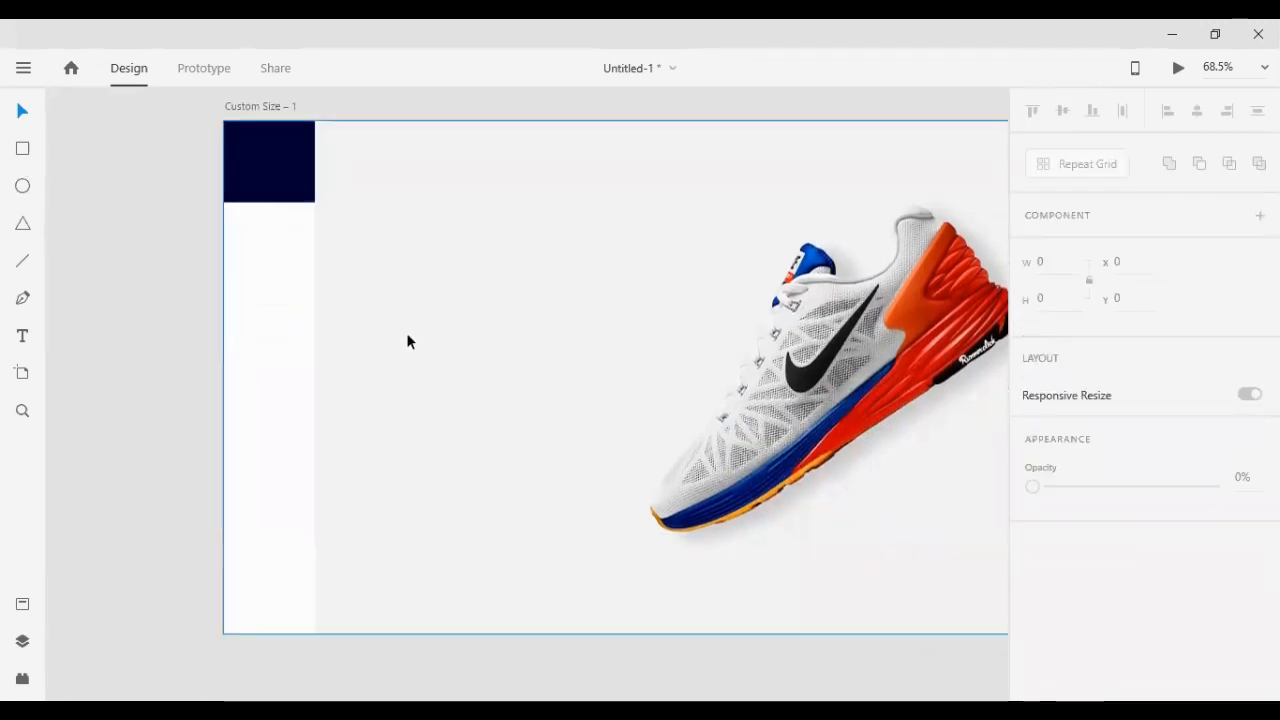
scroll(430, 338, "down", 4)
scroll(742, 276, "up", 3)
left_click(592, 341)
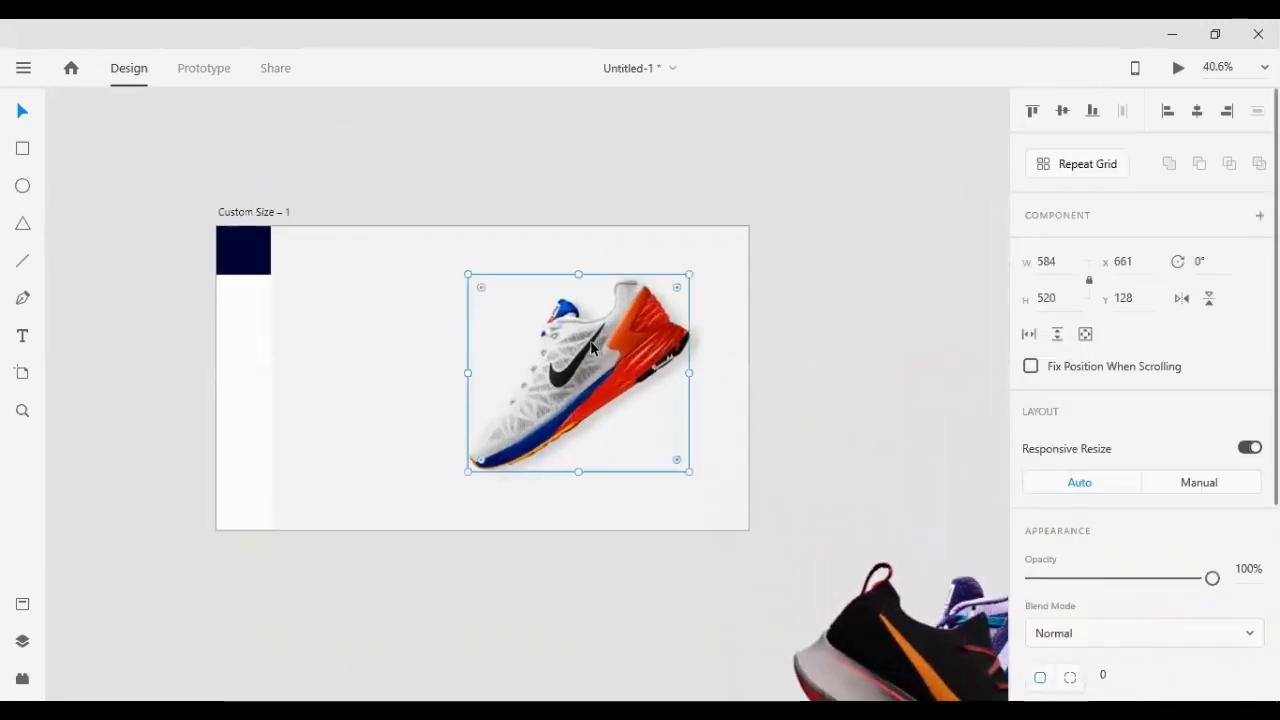
left_click_drag(592, 341, 582, 341)
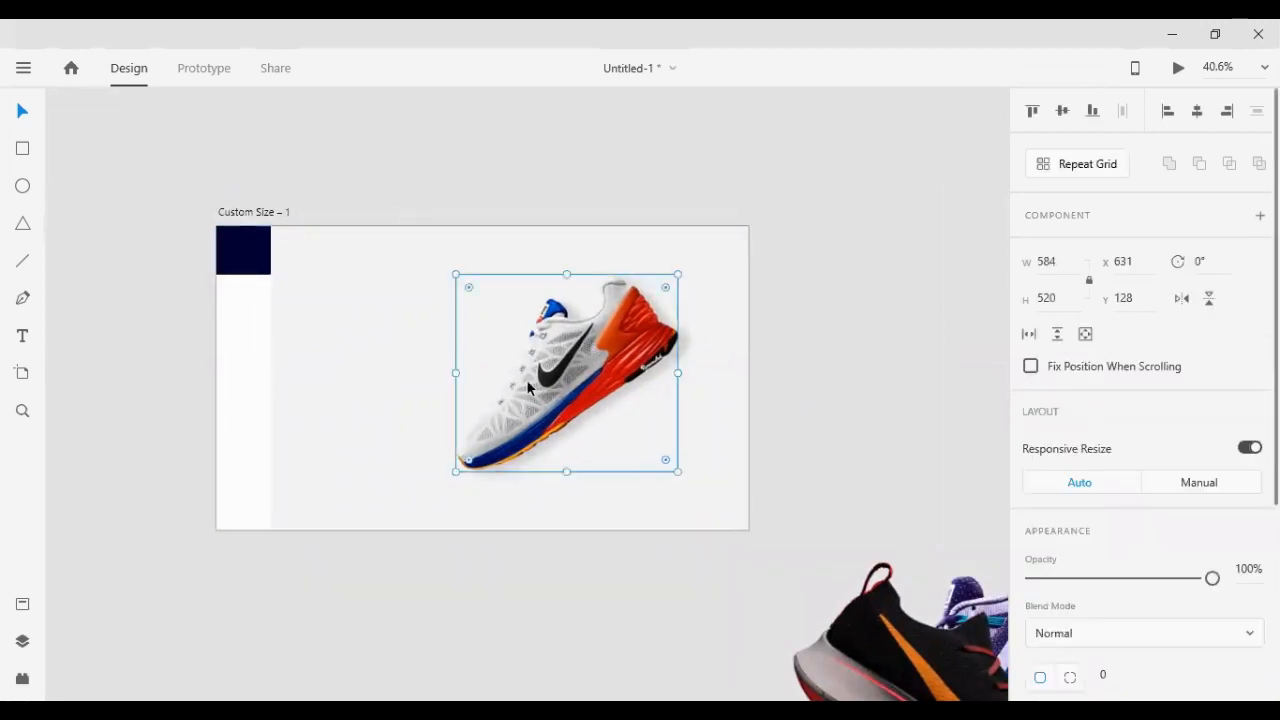
left_click_drag(526, 379, 523, 383)
Bring the white sidebar rectangle to the front and shorten it from above to 672 high, starting at Y 128 below the navy block
left_click(262, 345)
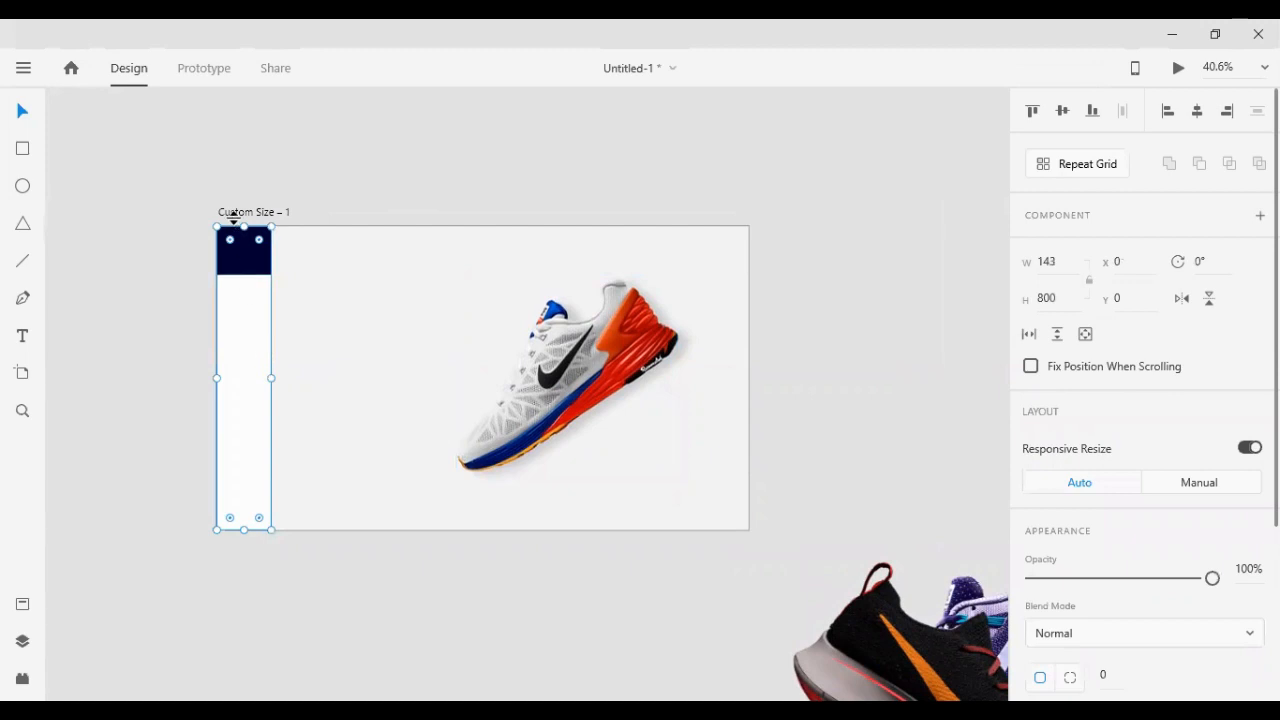
key("ctrl+shift+]")
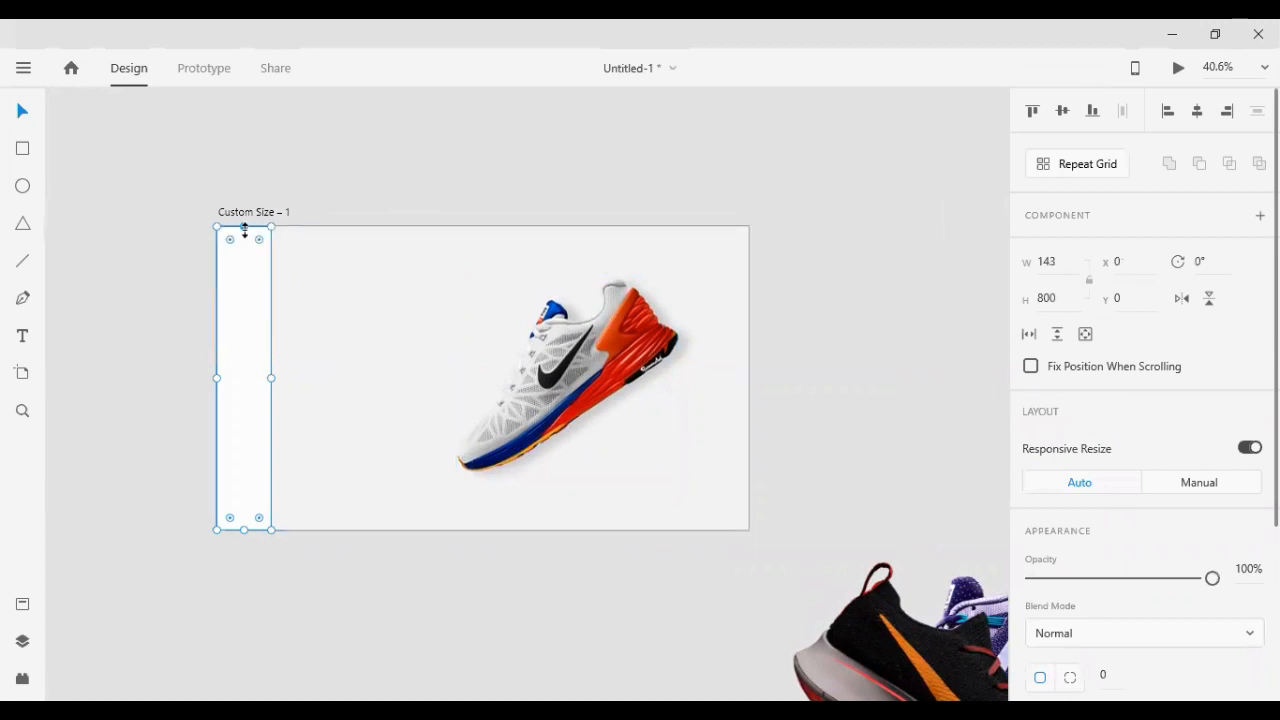
left_click_drag(244, 227, 248, 298)
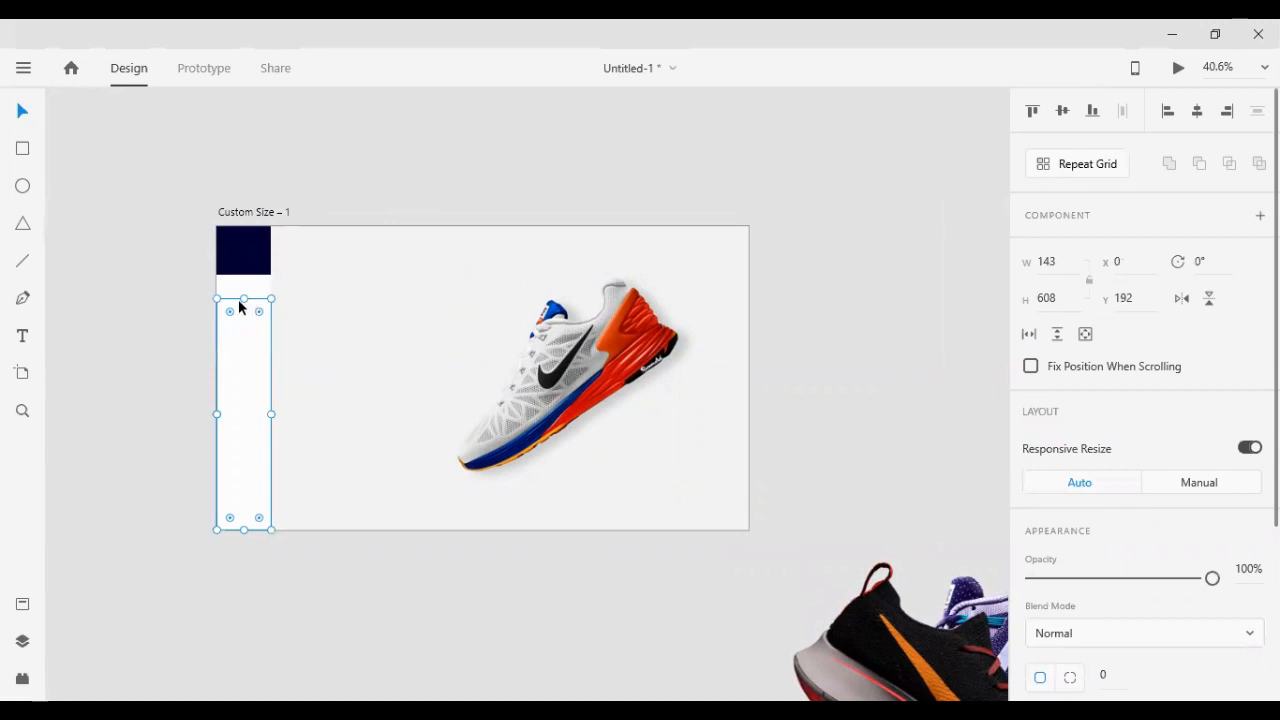
left_click_drag(243, 300, 238, 274)
Align the shoe vertically to the middle of the white sidebar rectangle and clear the selection
left_click(618, 382, "shift")
left_click(1066, 114)
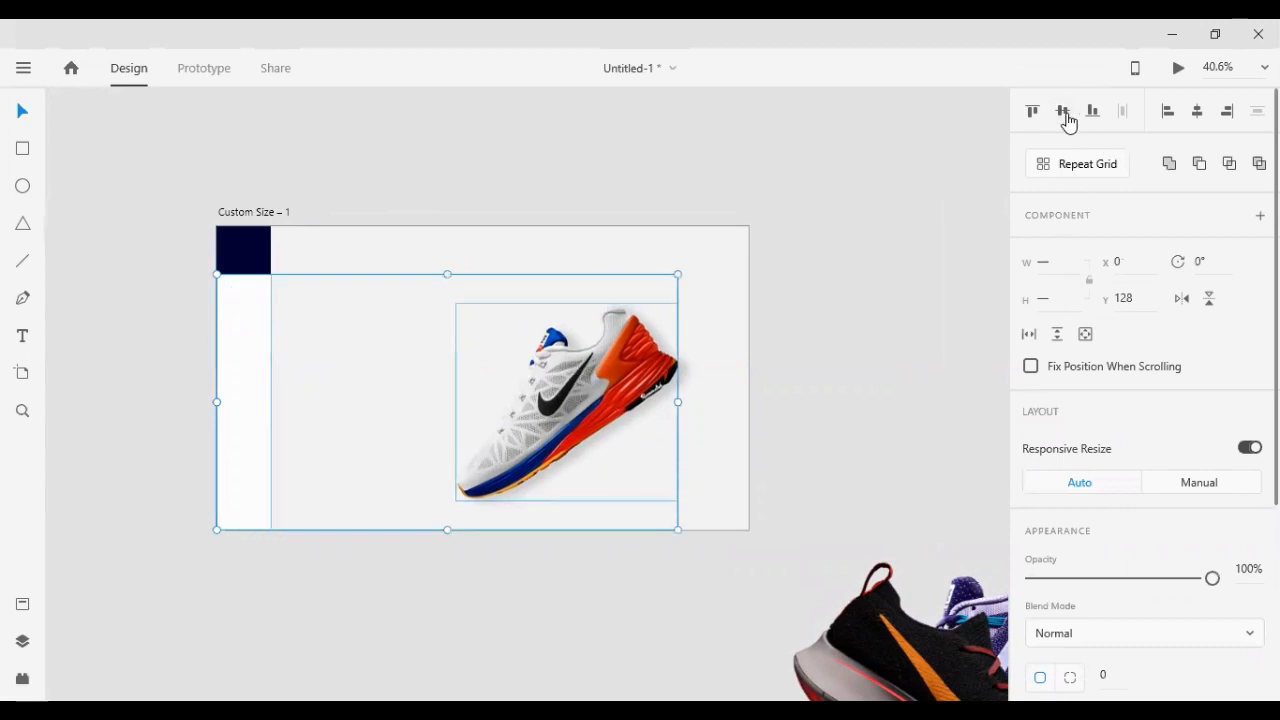
left_click(870, 315)
left_click(558, 435)
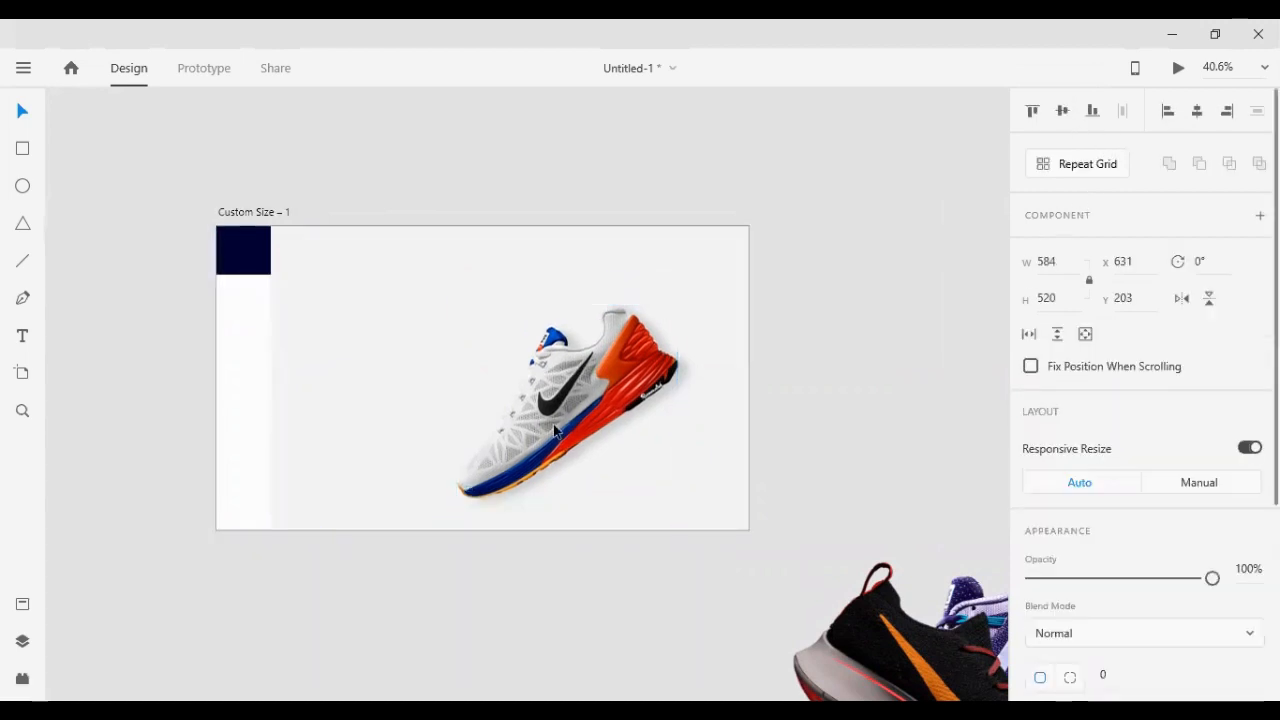
left_click(234, 381)
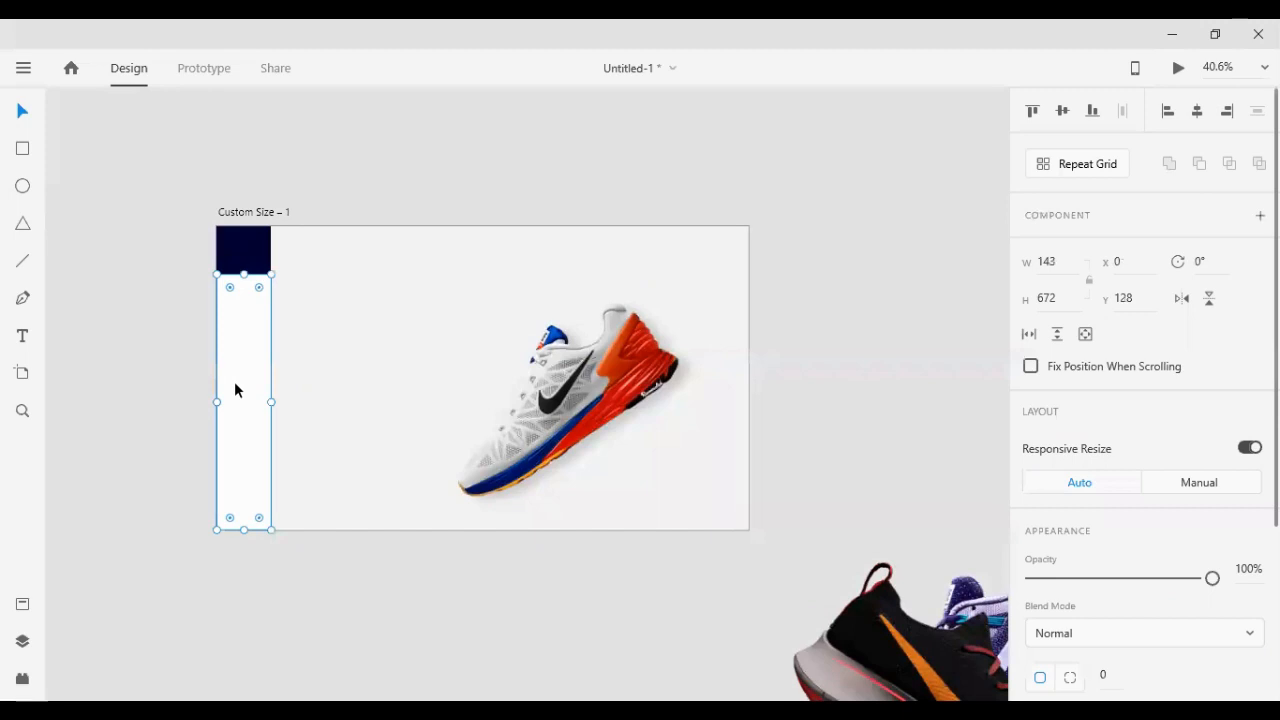
left_click(376, 182)
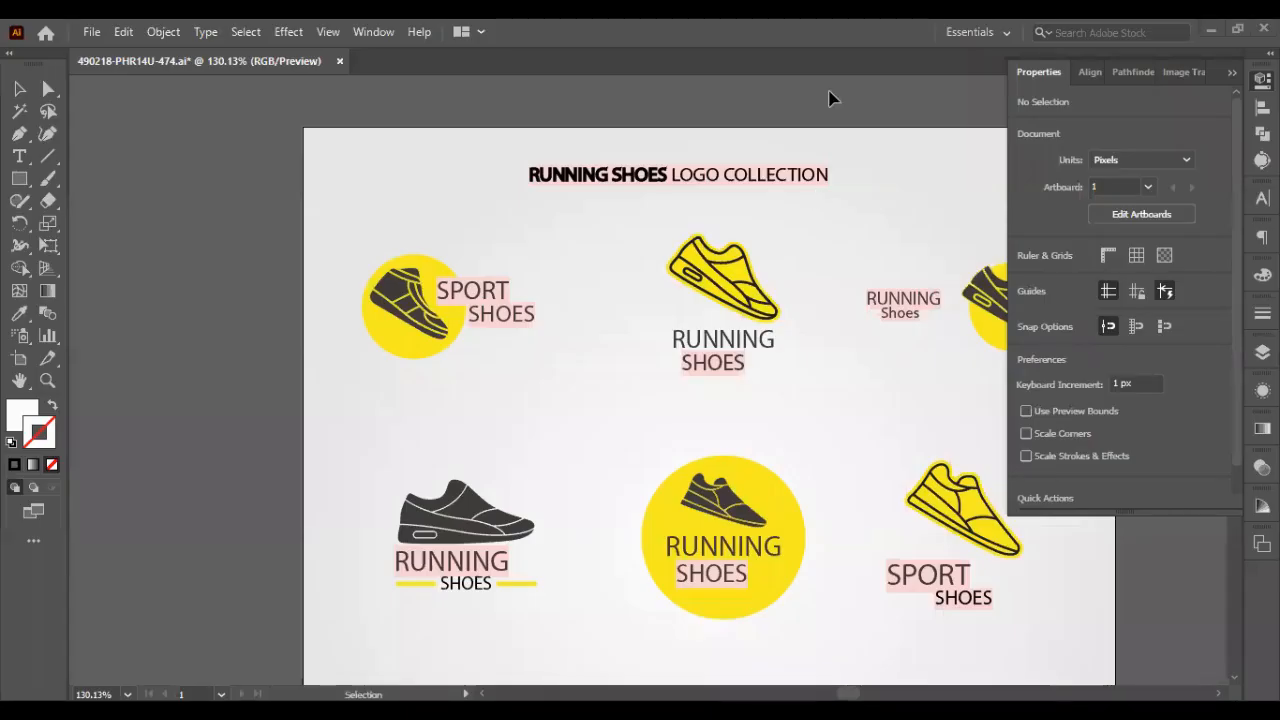
Switch to Illustrator and place a copy of the dark running-shoe logo with the split yellow line outside the artboard
scroll(830, 100, "down", 2)
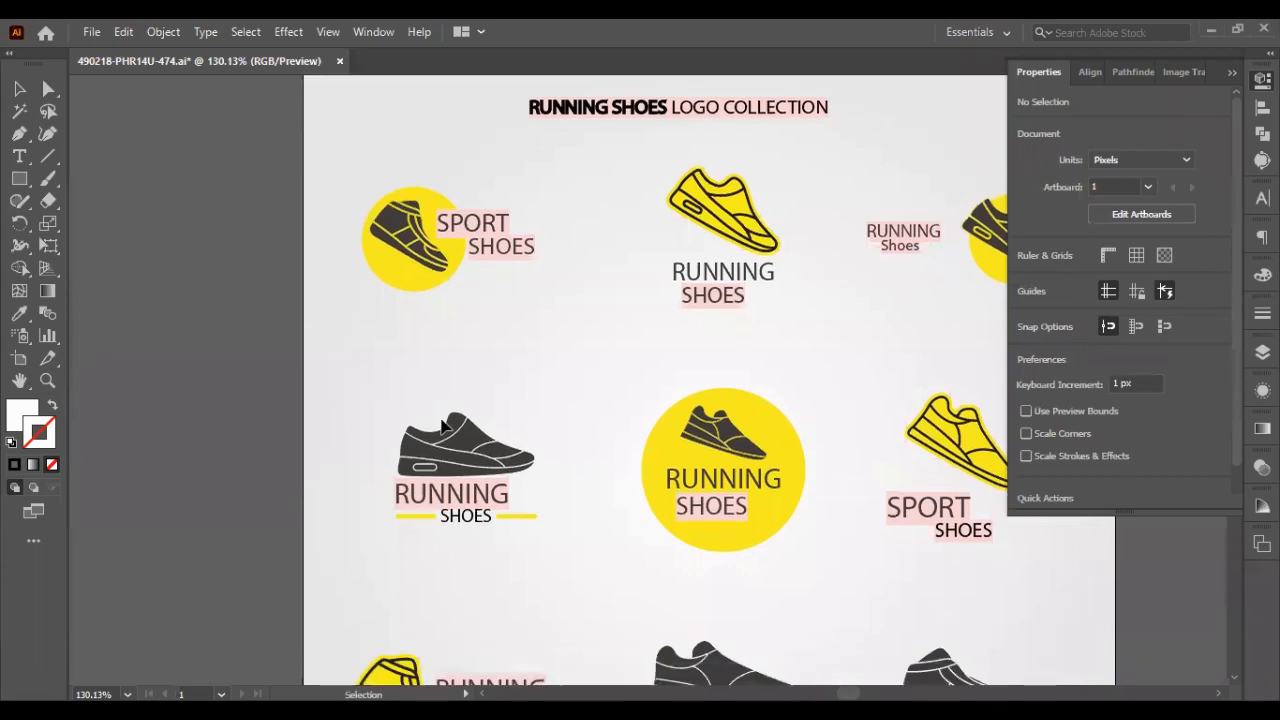
scroll(443, 426, "down", 4)
scroll(449, 451, "up", 1)
left_click(452, 346)
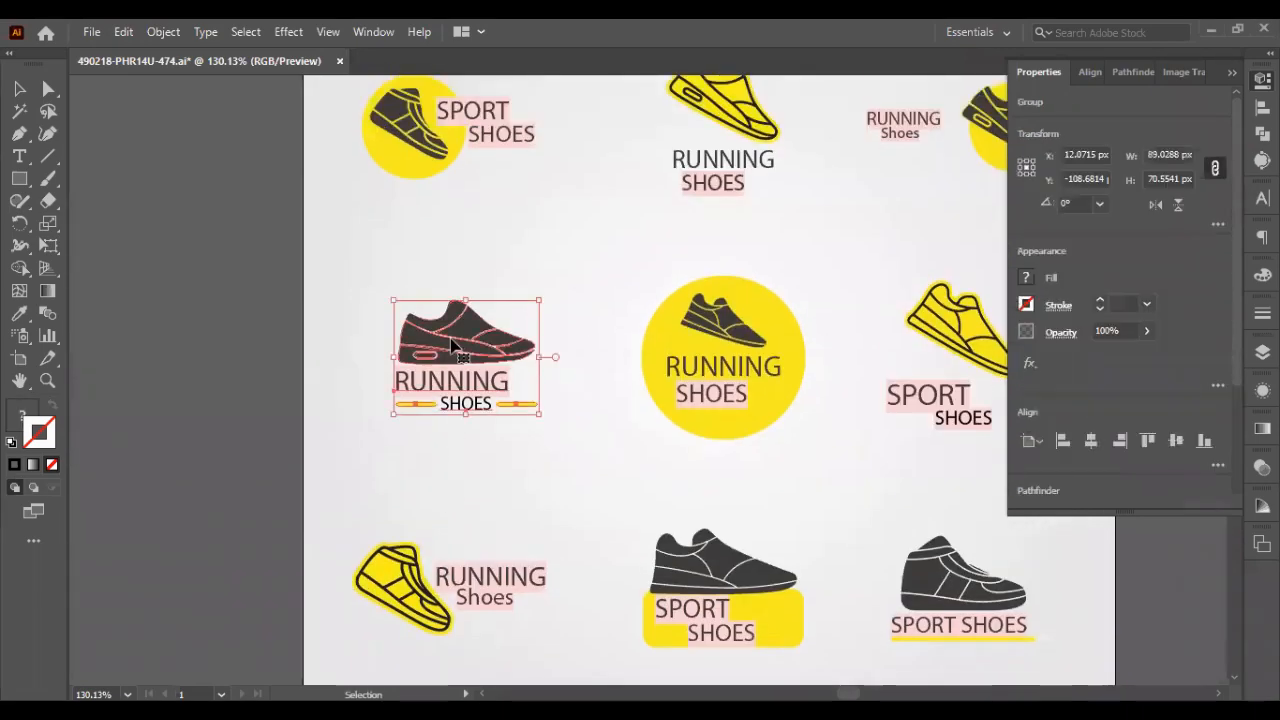
left_click_drag(452, 346, 172, 337)
Ungroup the copied logo and delete its text and yellow lines, keeping only the shoe drawing
right_click(176, 335)
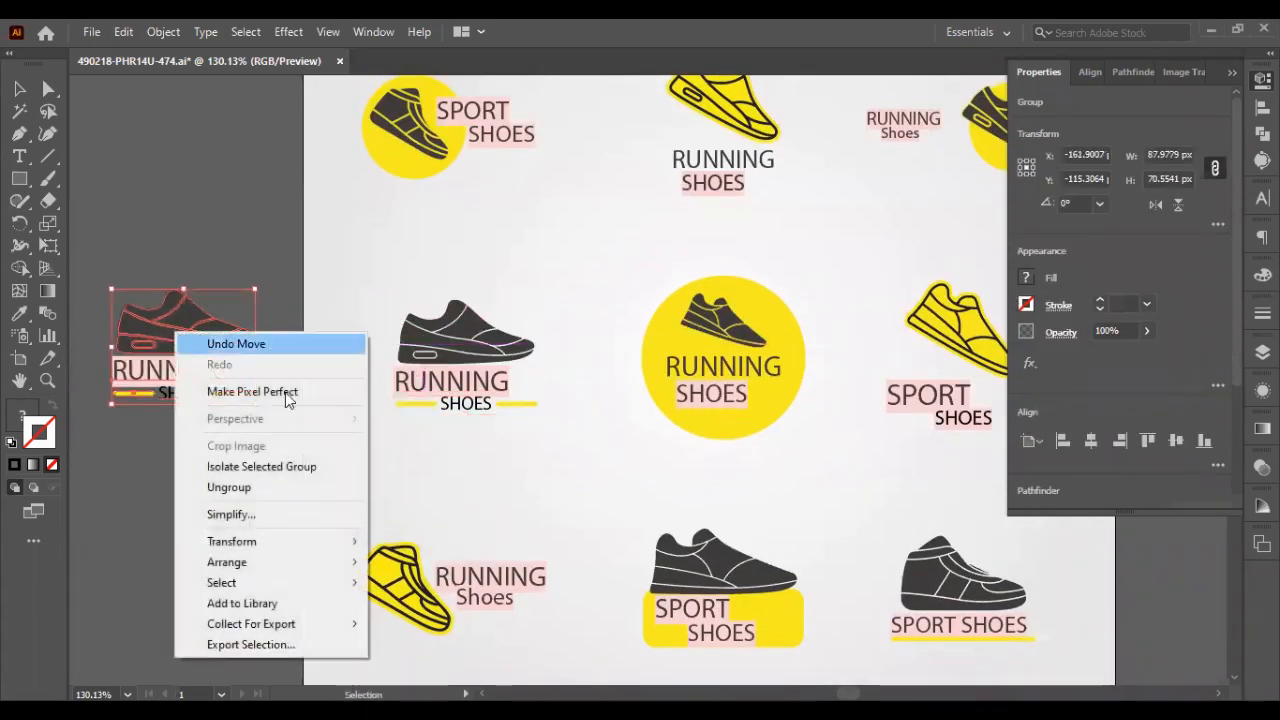
left_click(103, 482)
left_click_drag(103, 482, 262, 375)
key("Delete")
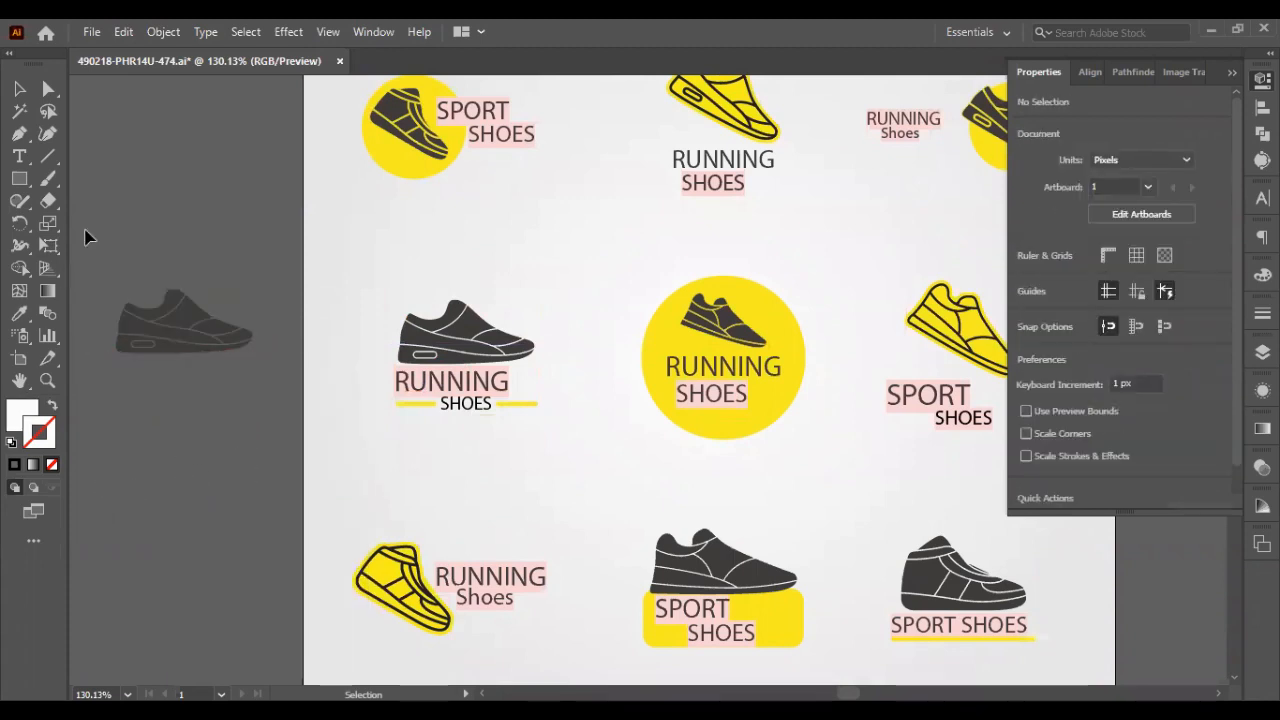
Shift the isolated shoe icon slightly left and rotate it about 25° clockwise
left_click_drag(165, 271, 268, 396)
left_click_drag(176, 340, 162, 339)
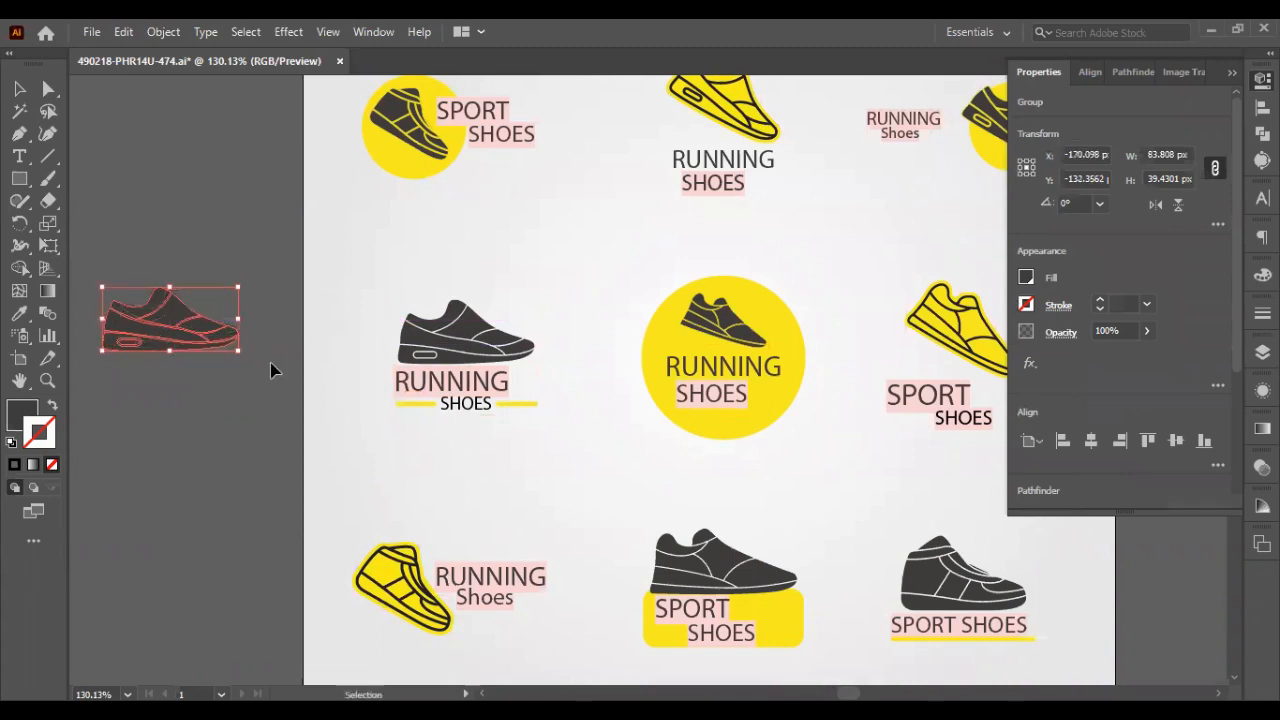
left_click_drag(245, 355, 235, 410)
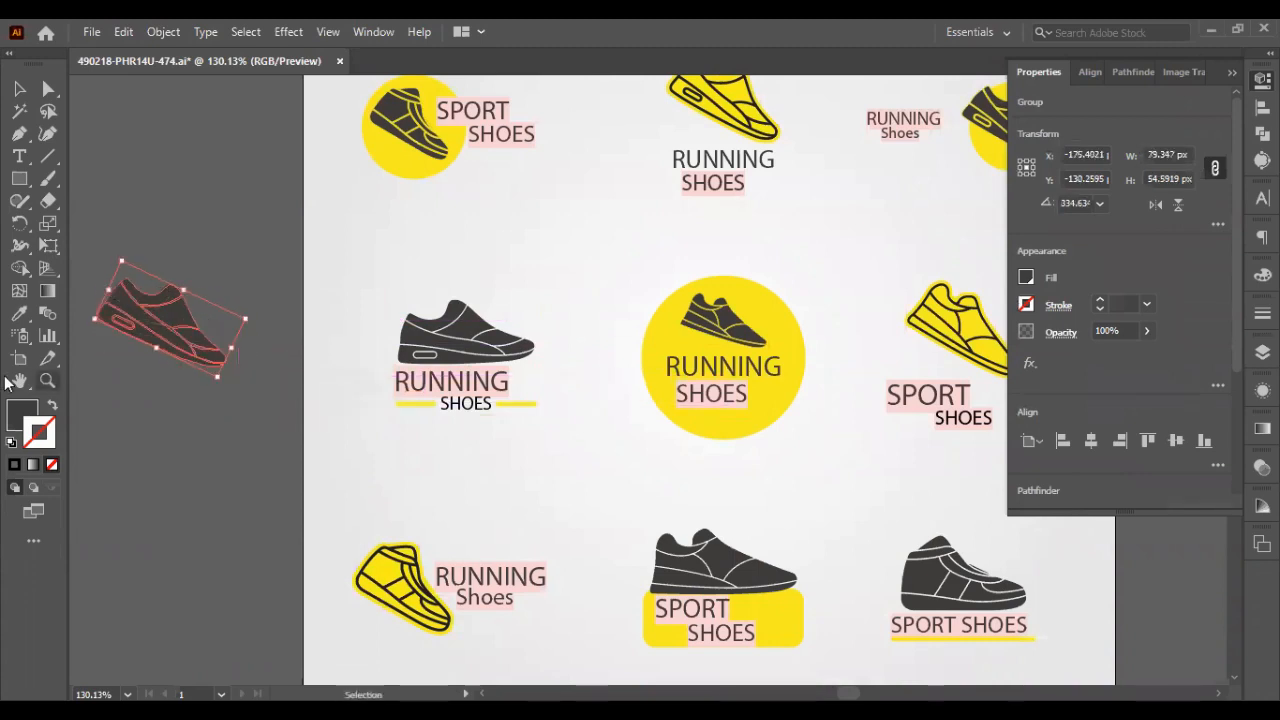
Set the rotated shoe icon's fill colour to white, ffffff
left_click(9, 421)
double_click(22, 413)
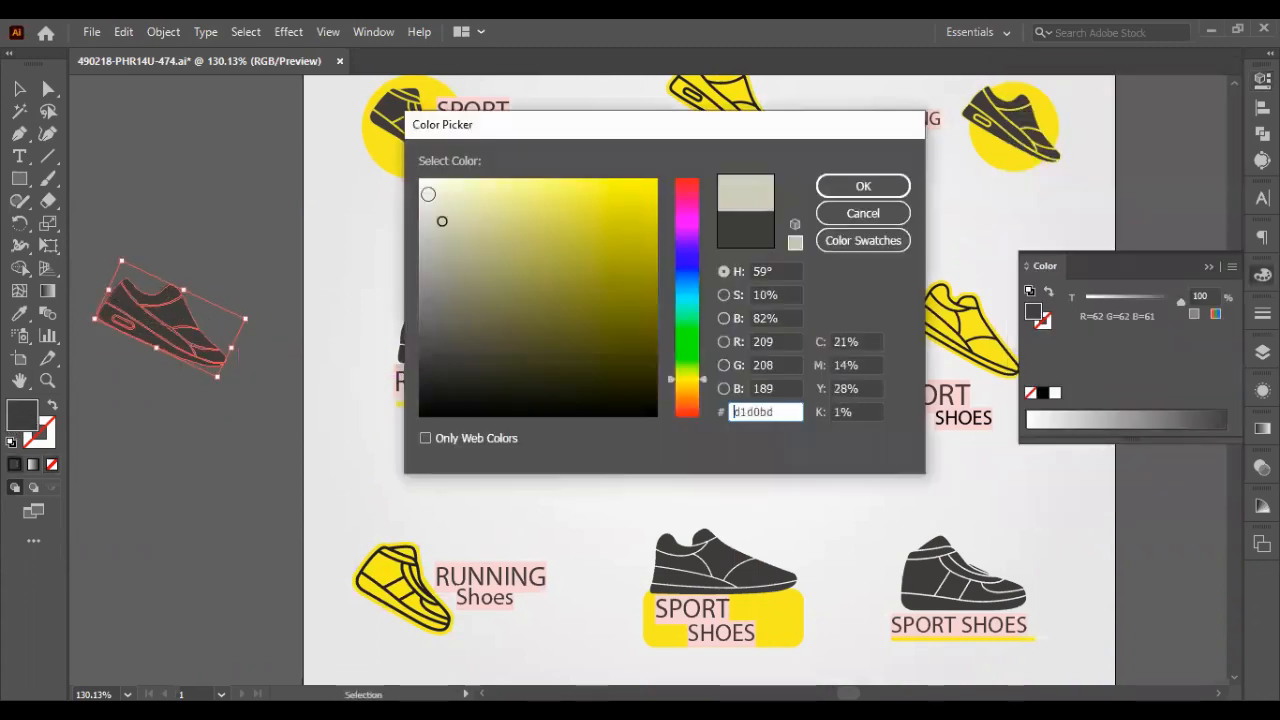
type("ffffff")
left_click(848, 187)
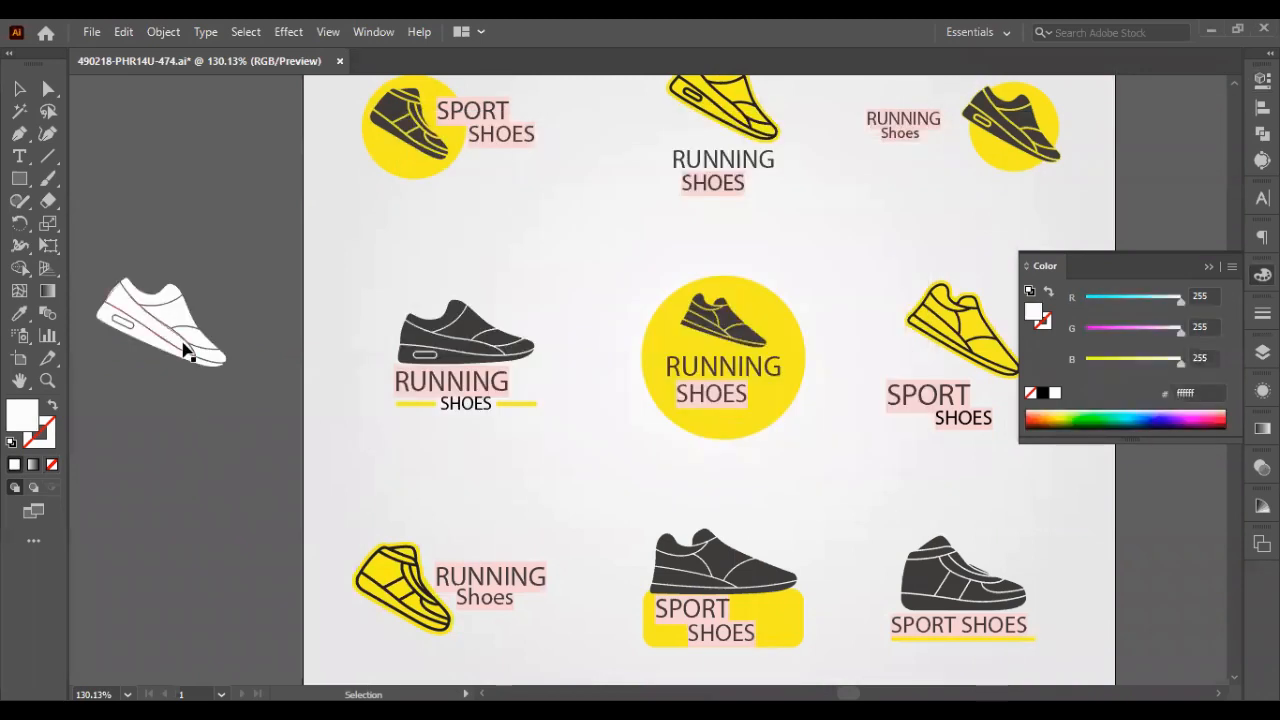
Copy the white shoe icon, switch to Adobe XD, and paste it into the navy block at X 35, Y 33
left_click_drag(183, 342, 191, 340)
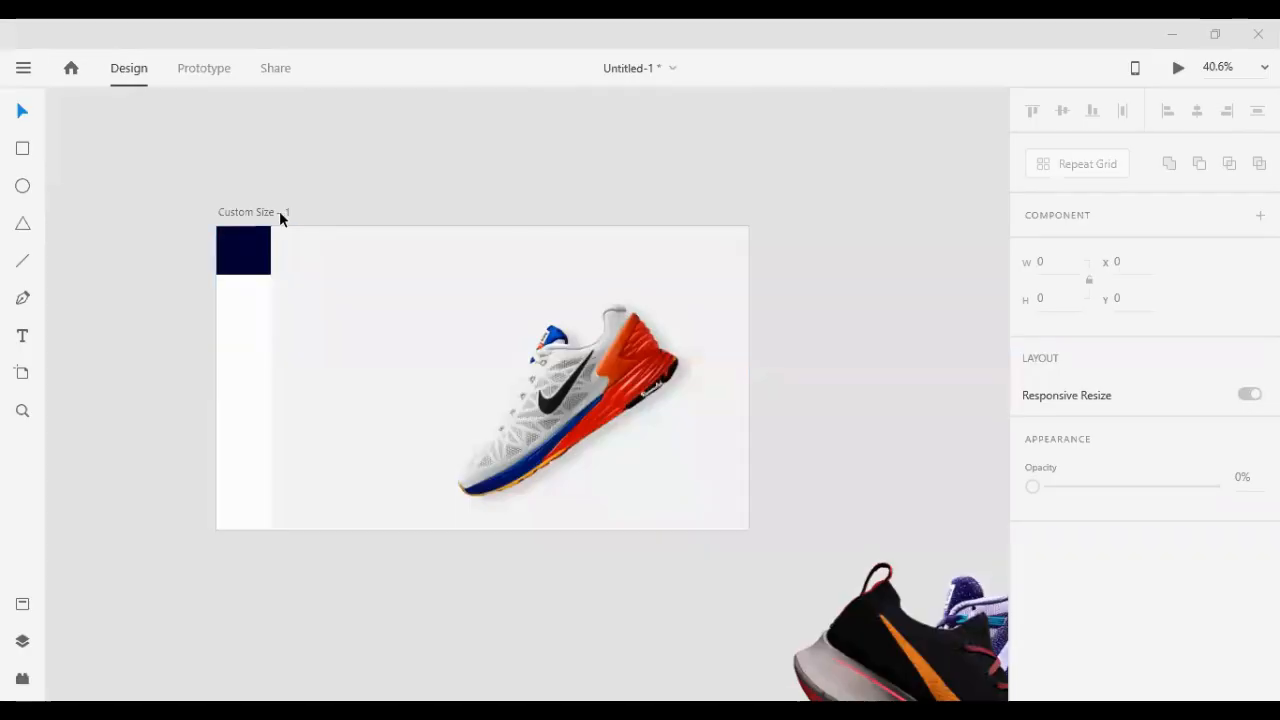
scroll(245, 217, "up", 5)
scroll(242, 226, "down", 1)
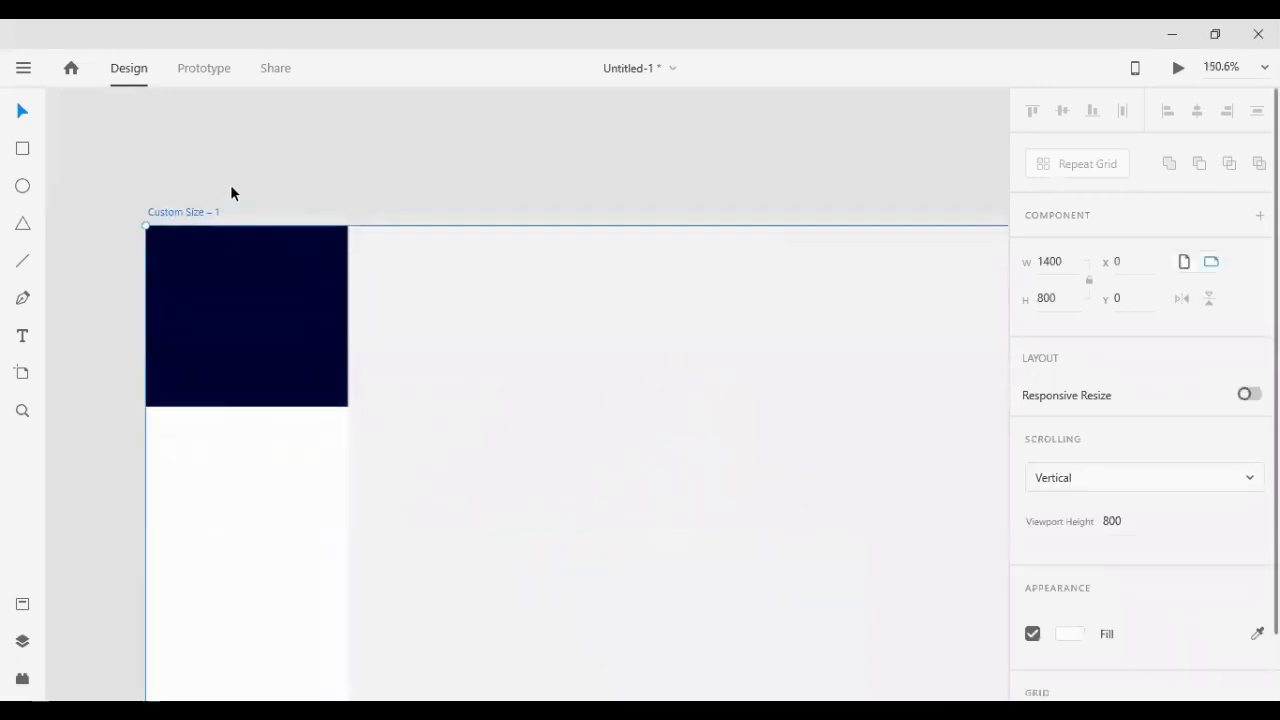
left_click(231, 187)
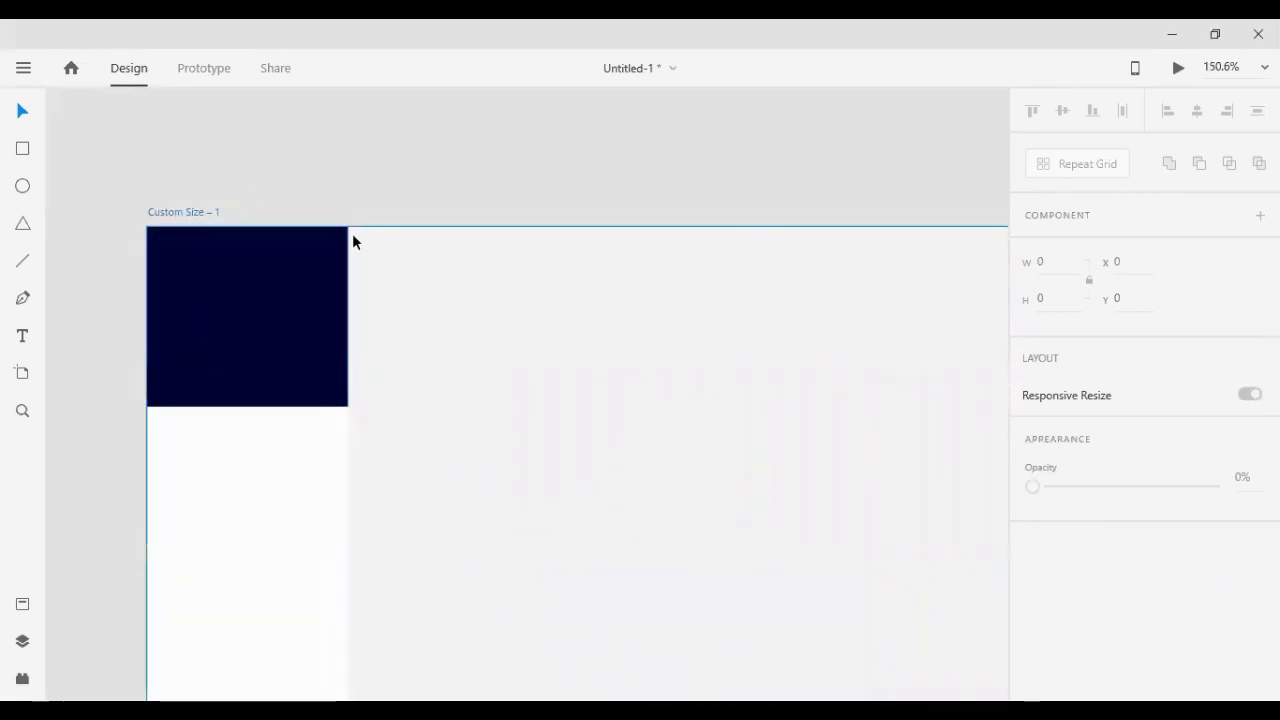
key("ctrl+v")
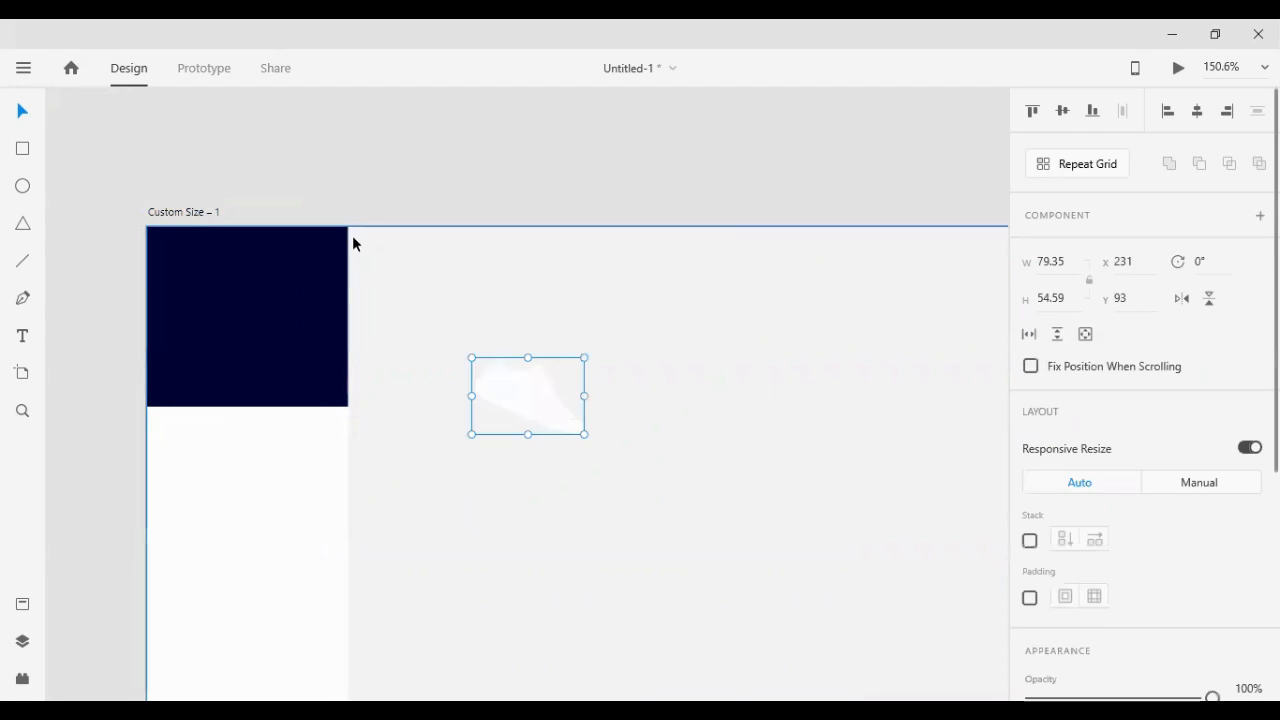
left_click_drag(535, 392, 259, 307)
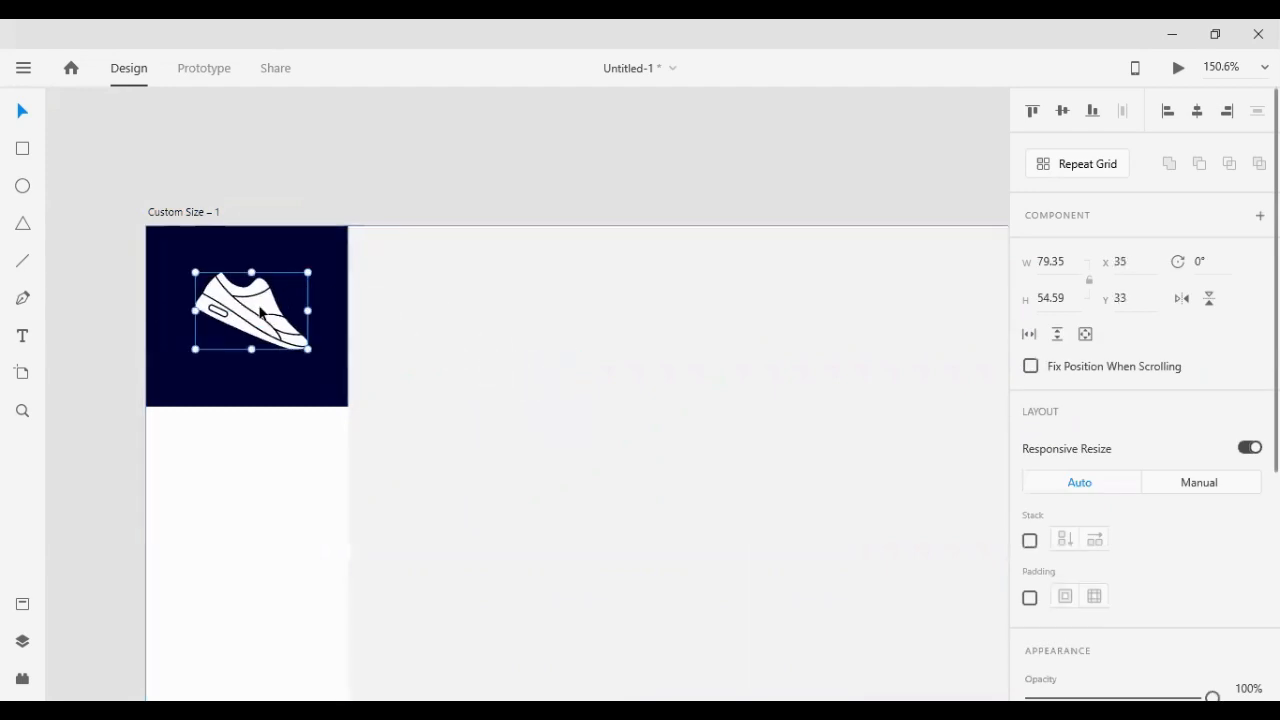
Centre the shoe icon horizontally in the navy block and raise it to Y 17
left_click(318, 284, "shift")
left_click(1066, 110)
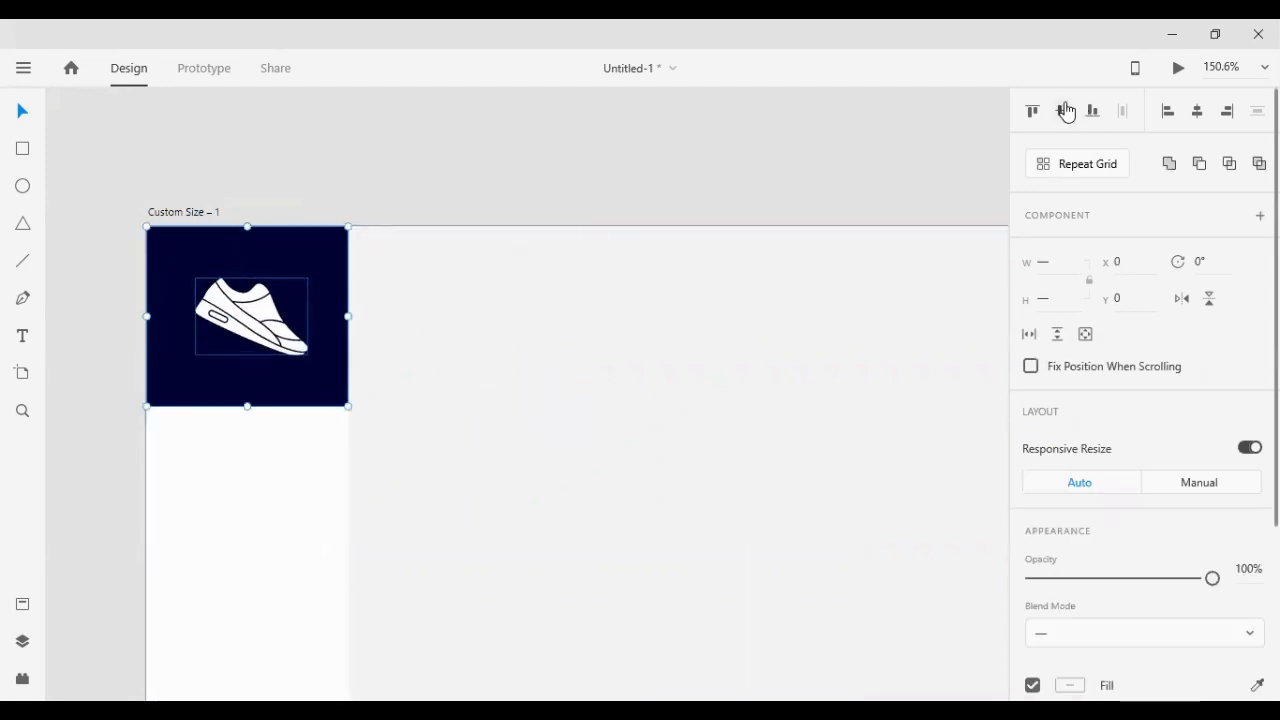
left_click(1197, 112)
left_click(356, 302)
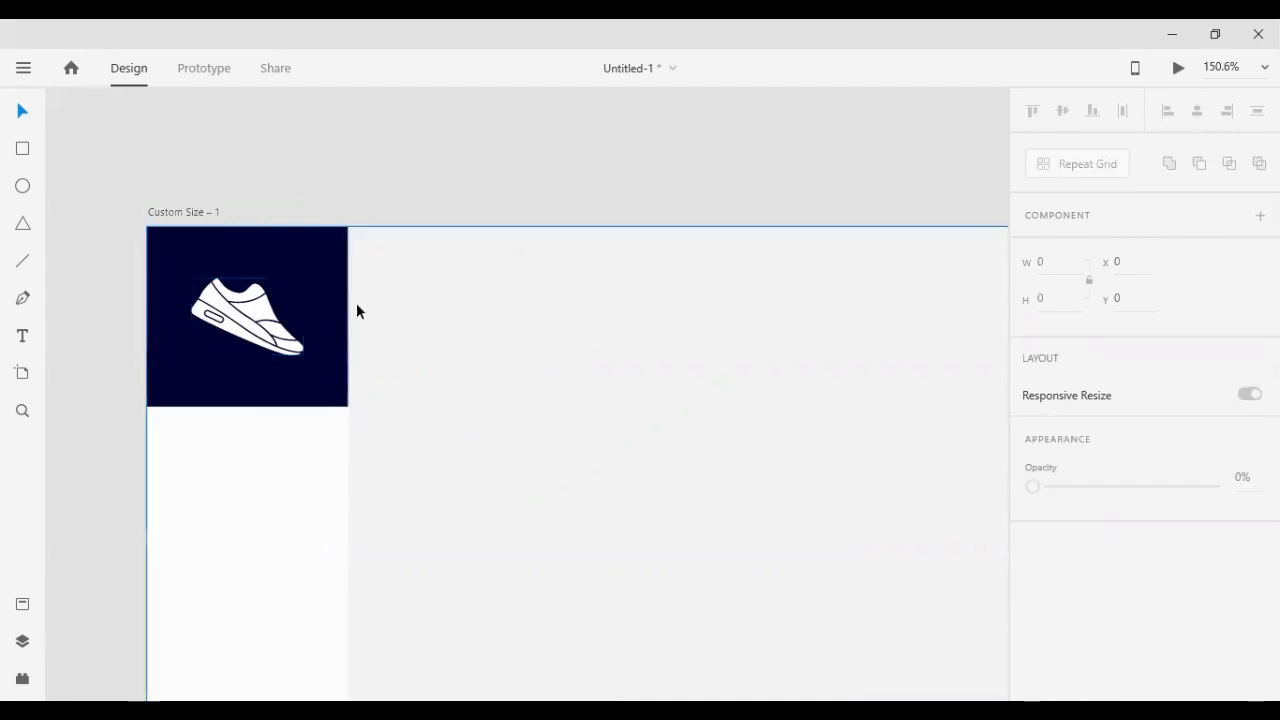
left_click(234, 303)
left_click_drag(234, 304, 235, 291)
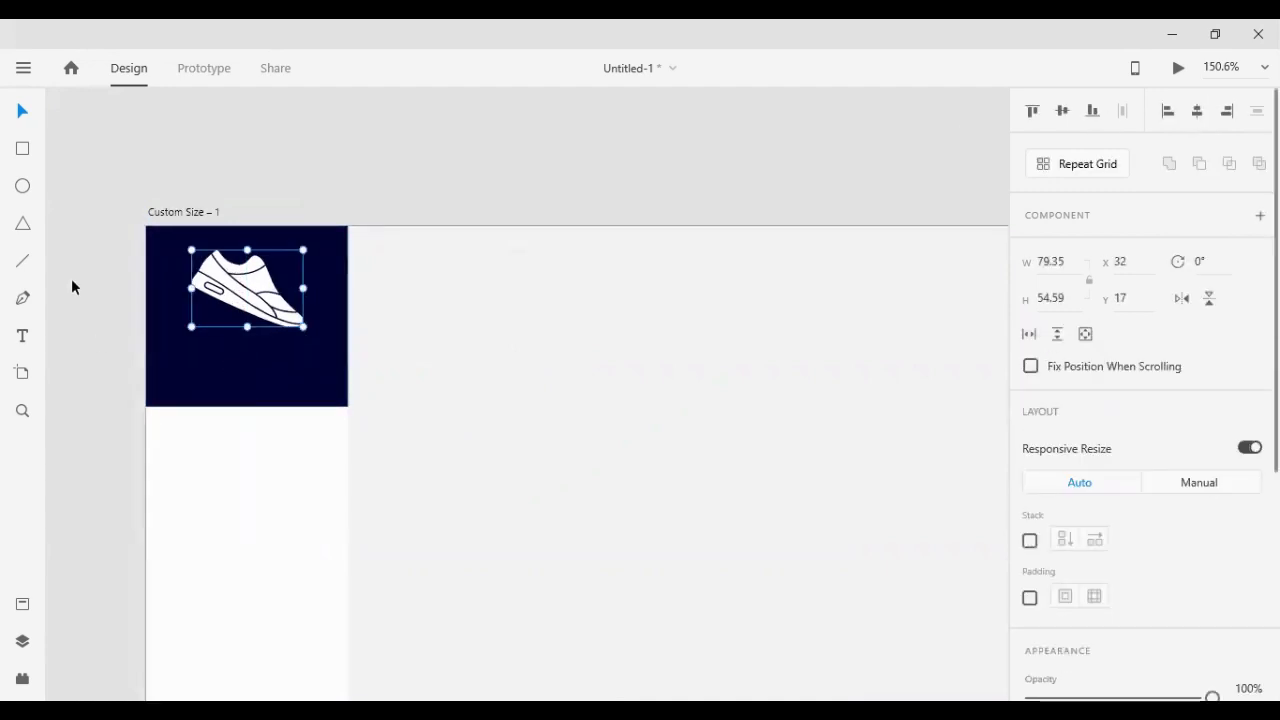
Add the text SHOOZ below the shoe icon in the navy block
left_click(198, 378)
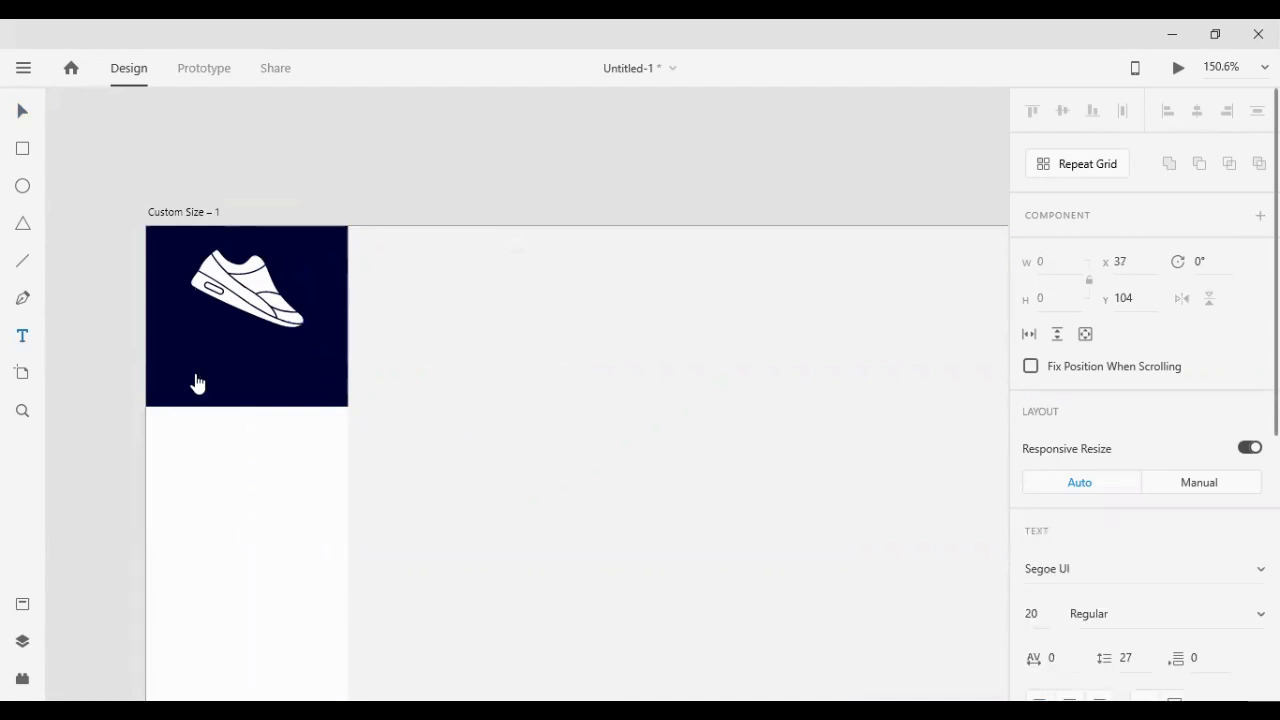
type("SHOO")
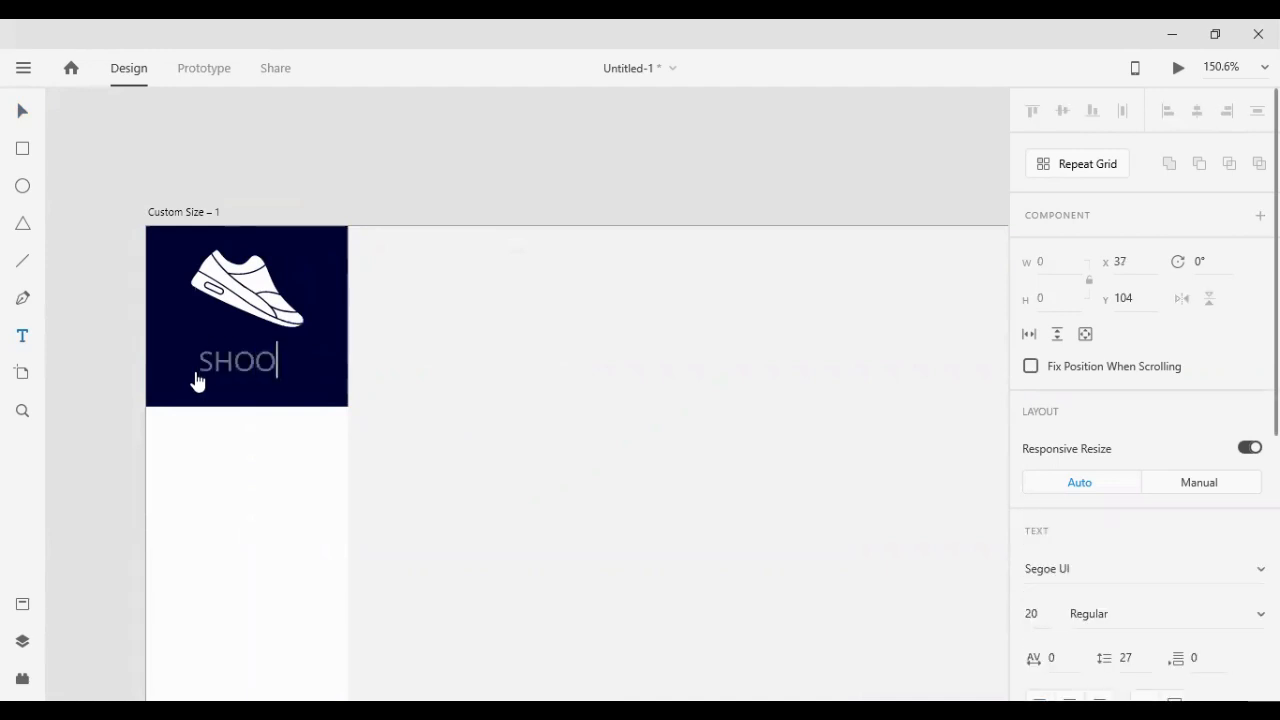
type("Z")
left_click(24, 110)
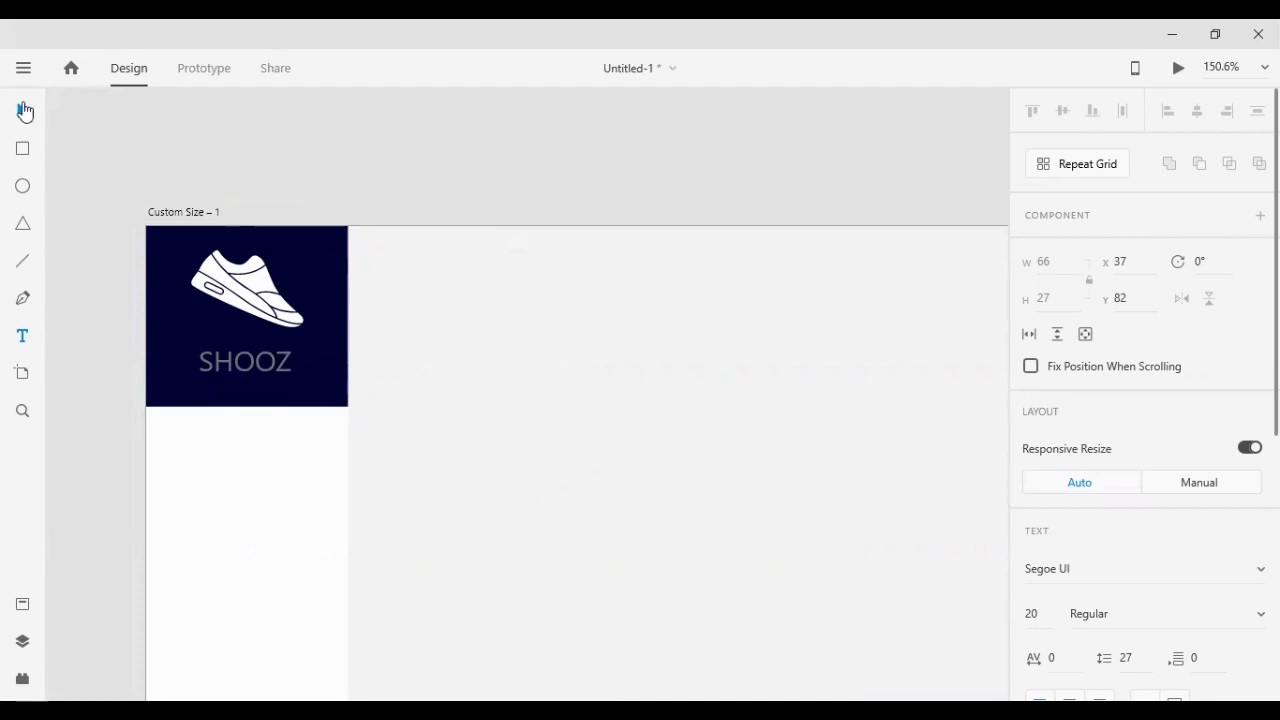
scroll(1125, 550, "down", 3)
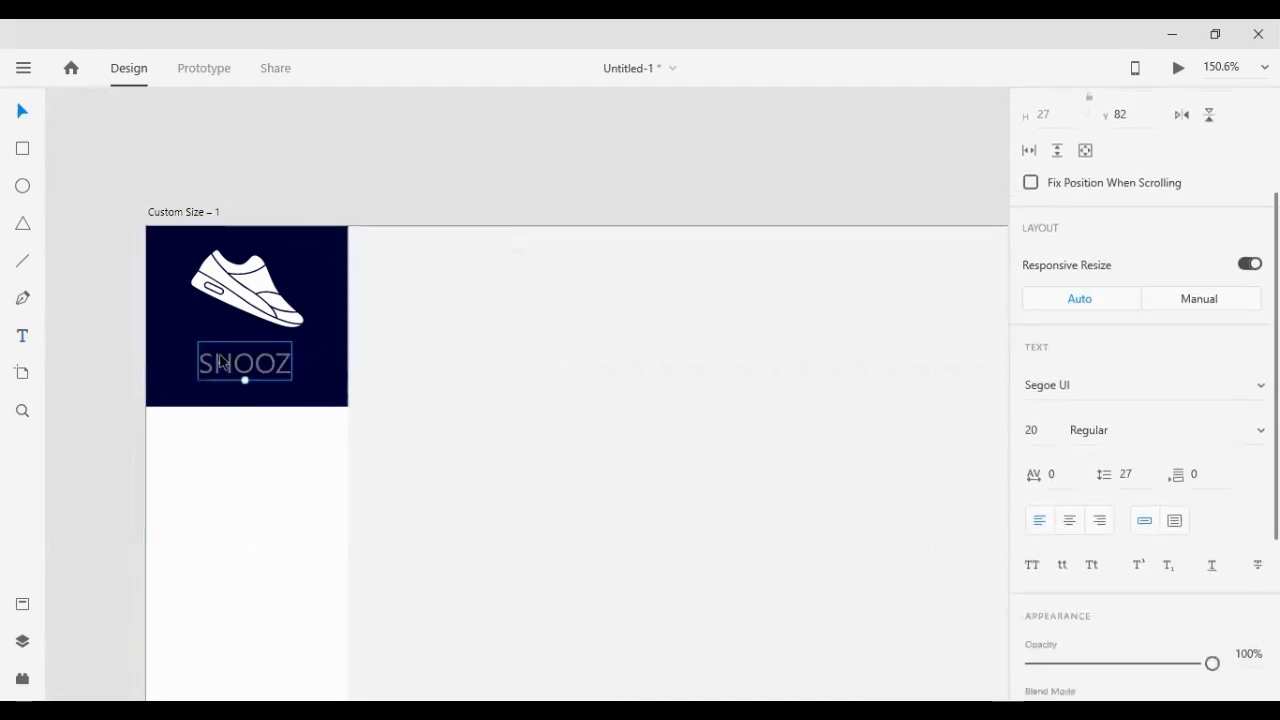
Replace the wording of the text below the shoe icon with NIKE
double_click(222, 363)
type("NIKE")
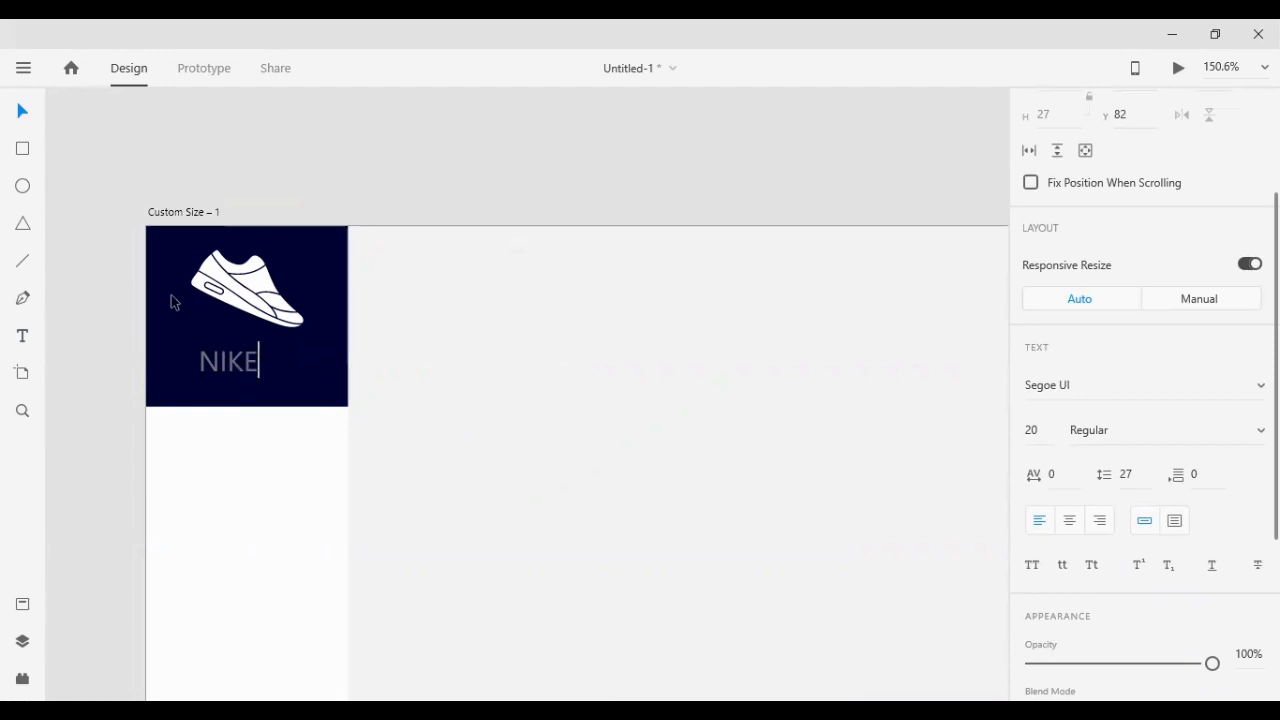
left_click(23, 117)
Change the NIKE text's font to Bebas Neue
scroll(1076, 650, "down", 3)
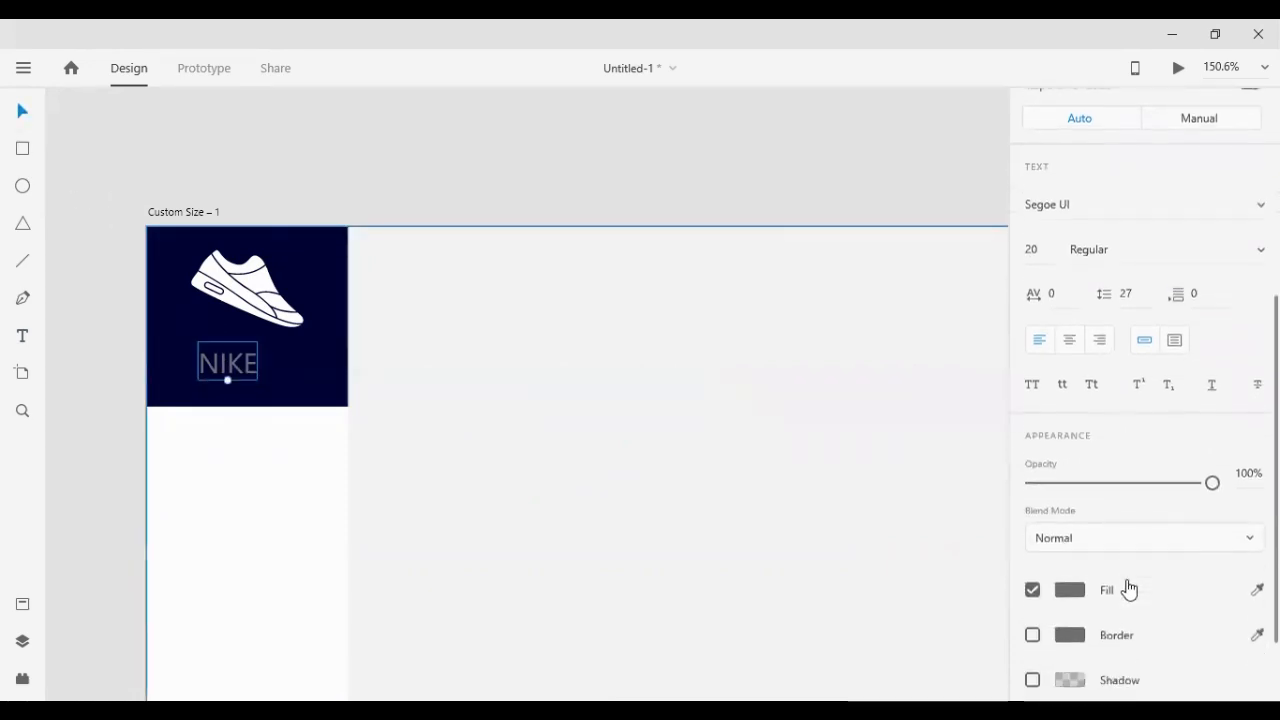
left_click(1087, 199)
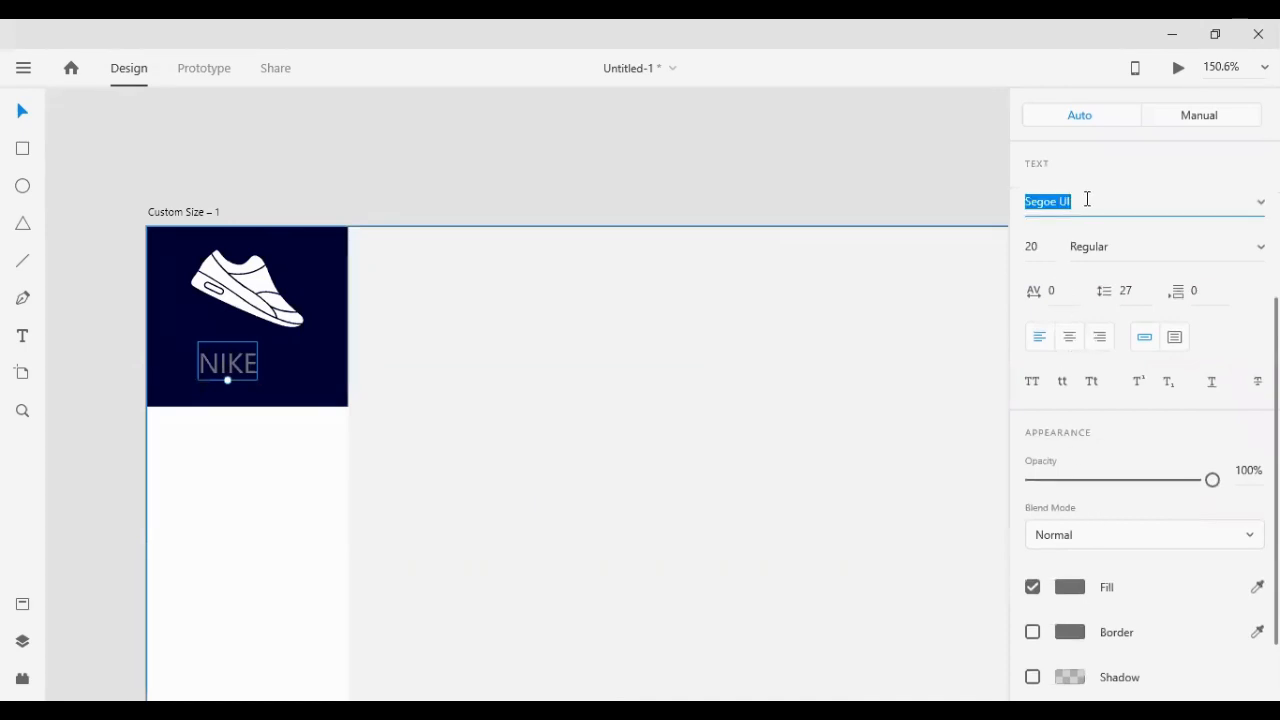
type("Bebas Neue")
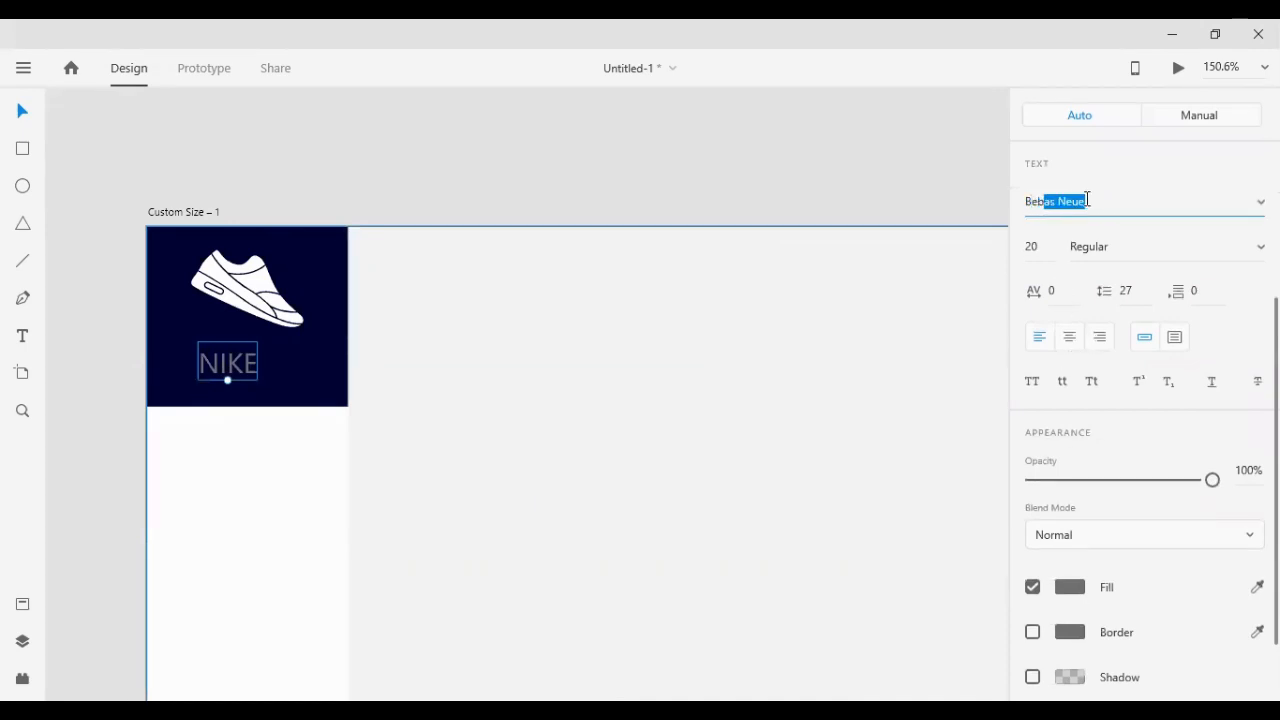
key("Return")
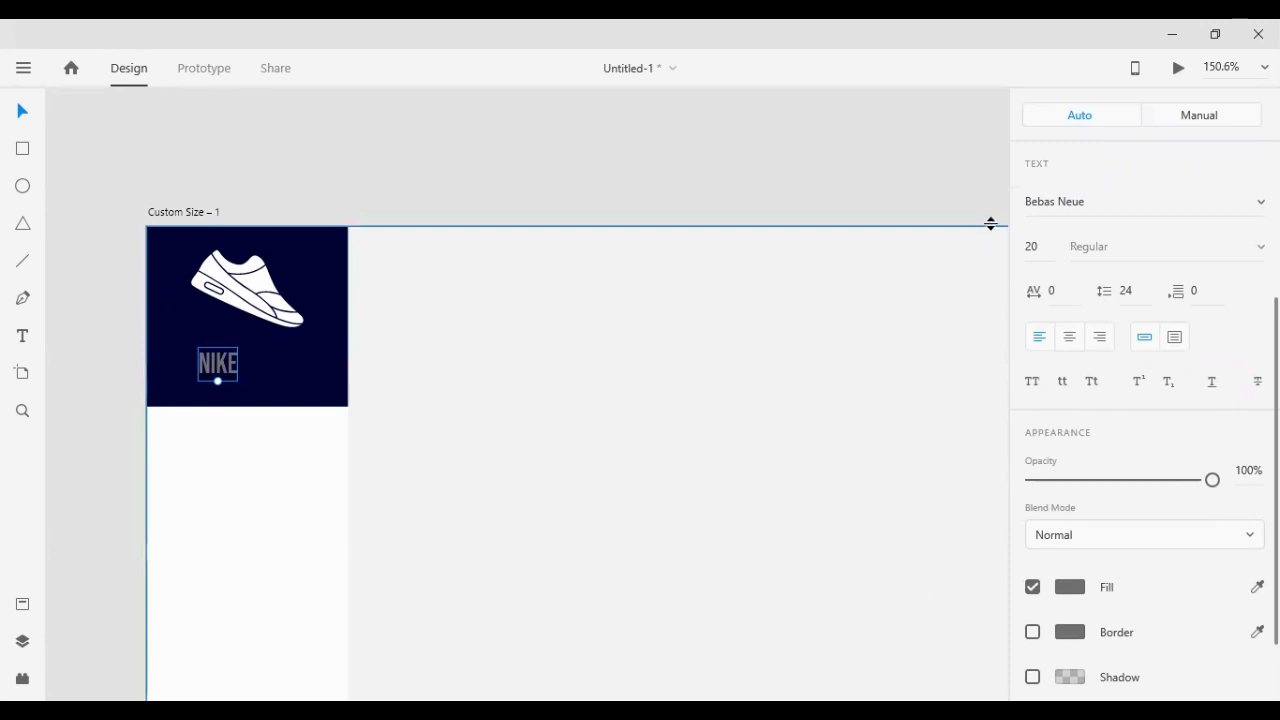
Set the NIKE text's font size to 30
key("Up")
key("Up")
key("Up")
key("Up")
key("Up")
key("Up")
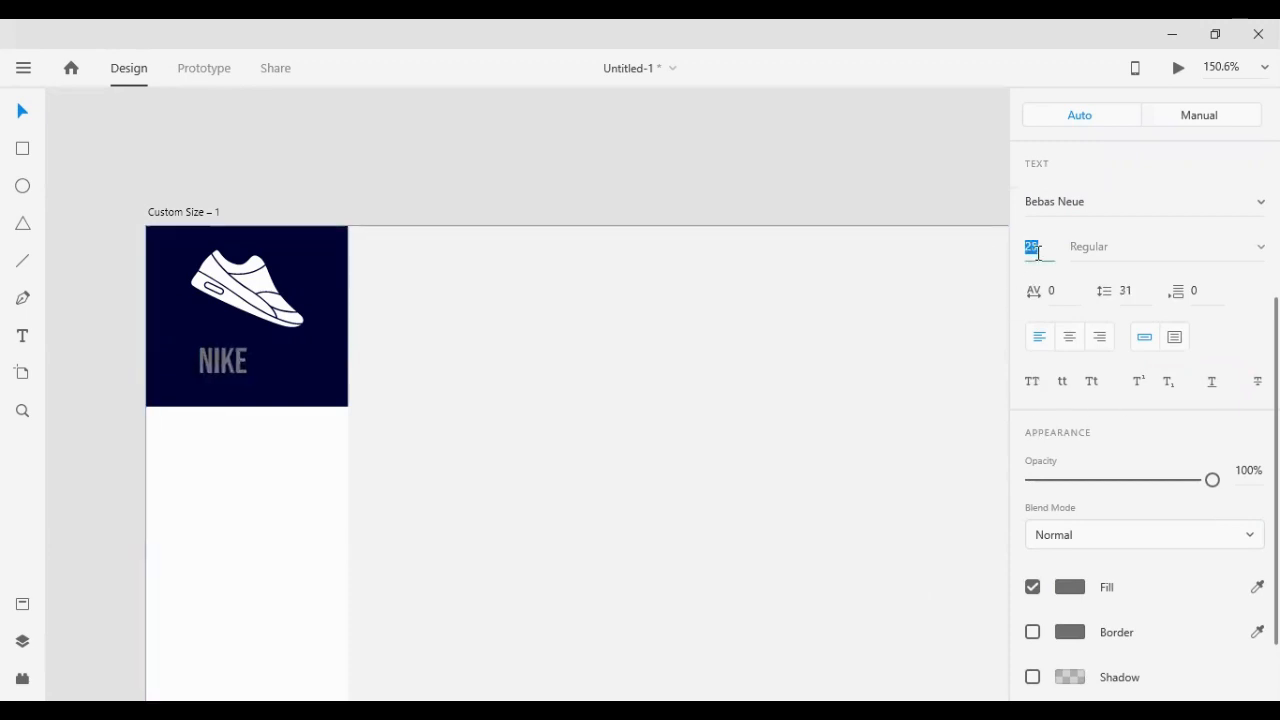
key("Up")
key("Up")
key("Up")
key("Up")
key("Up")
key("Up")
key("Up")
key("Up")
key("Up")
key("Up")
key("Up")
key("Up")
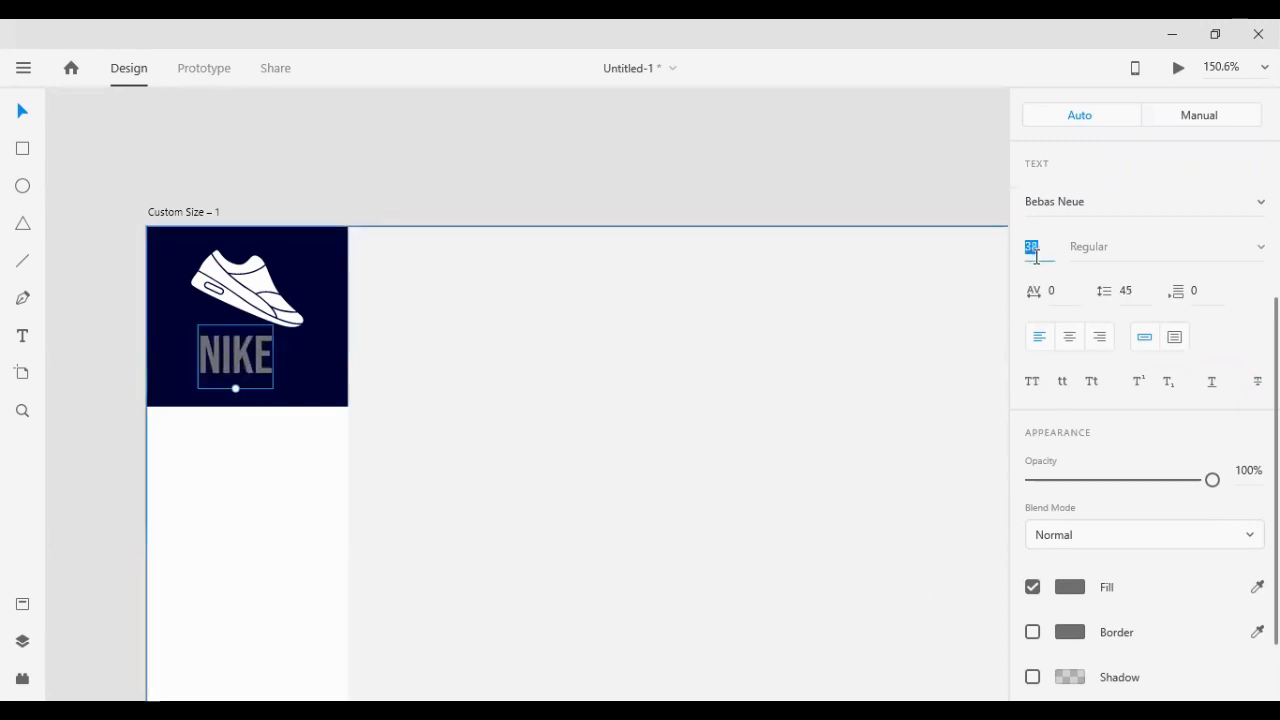
key("Down")
key("Down")
key("Down")
key("Down")
key("shift+Up")
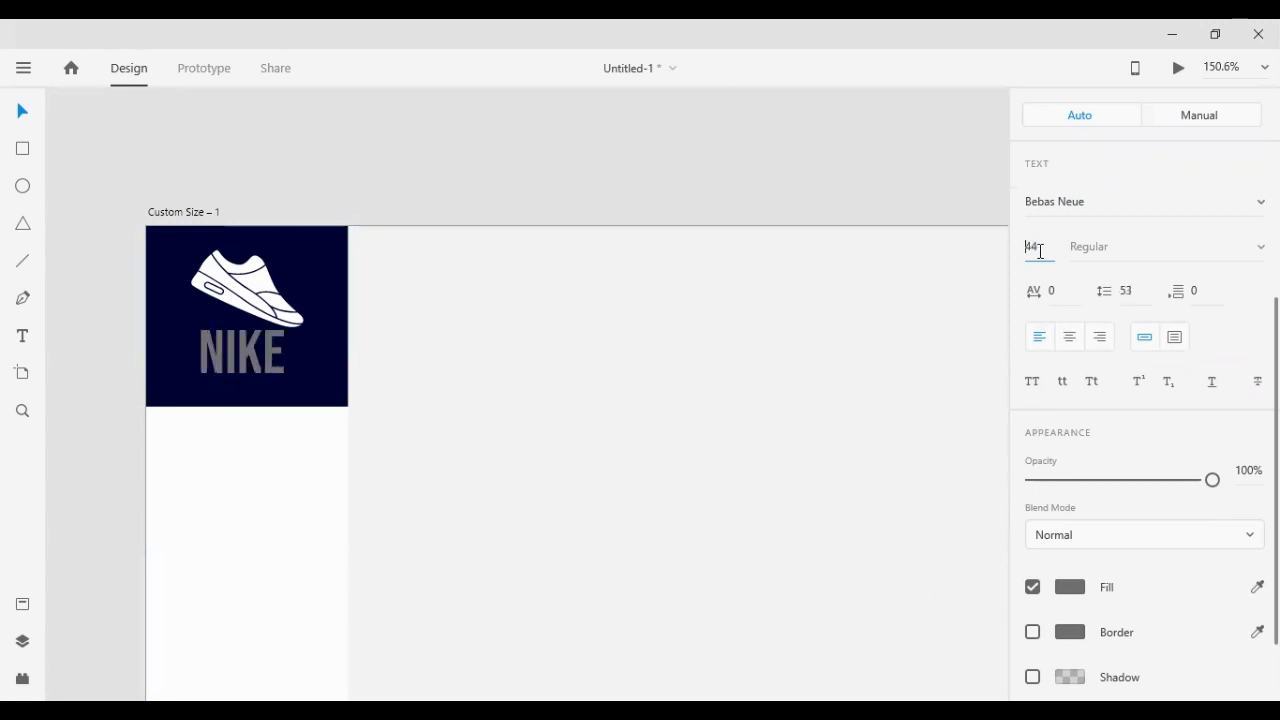
key("shift+Down")
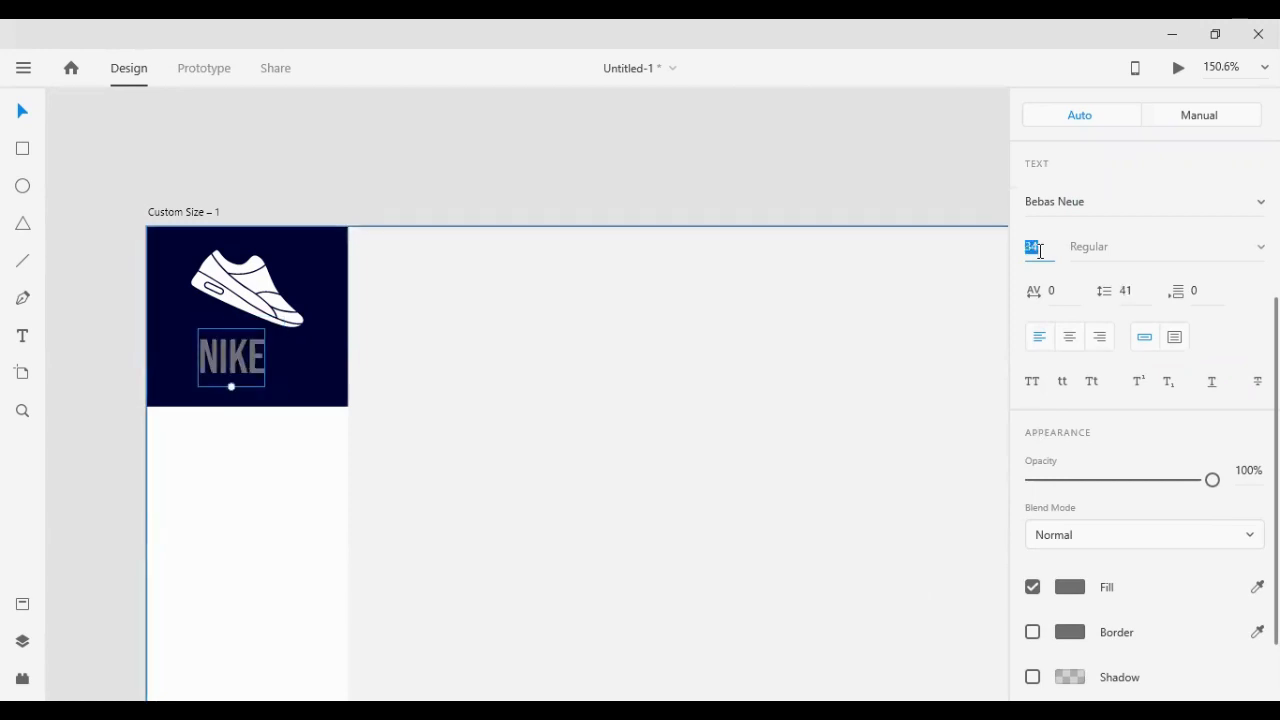
key("Return")
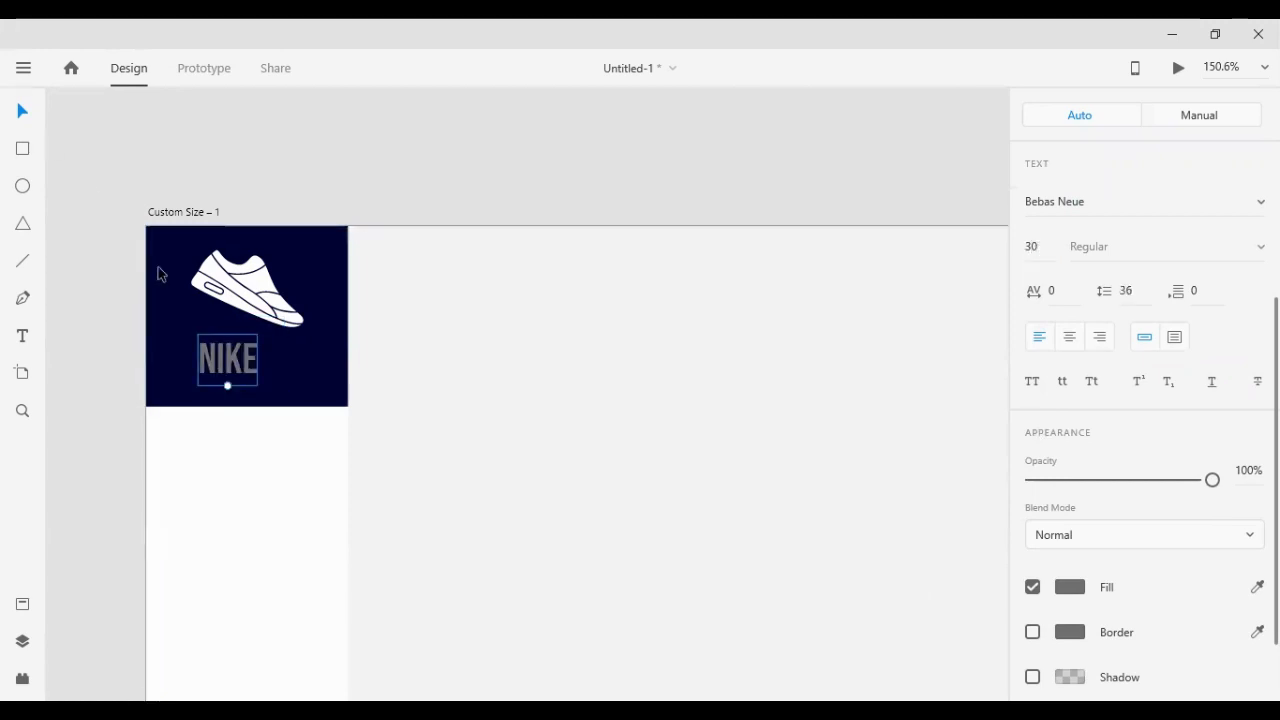
Nudge the NIKE text left and up so it sits tight under the heel of the shoe icon
key("Left")
key("Left")
key("Left")
key("Left")
key("Left")
key("Left")
key("Left")
key("Left")
key("Left")
key("Left")
key("Left")
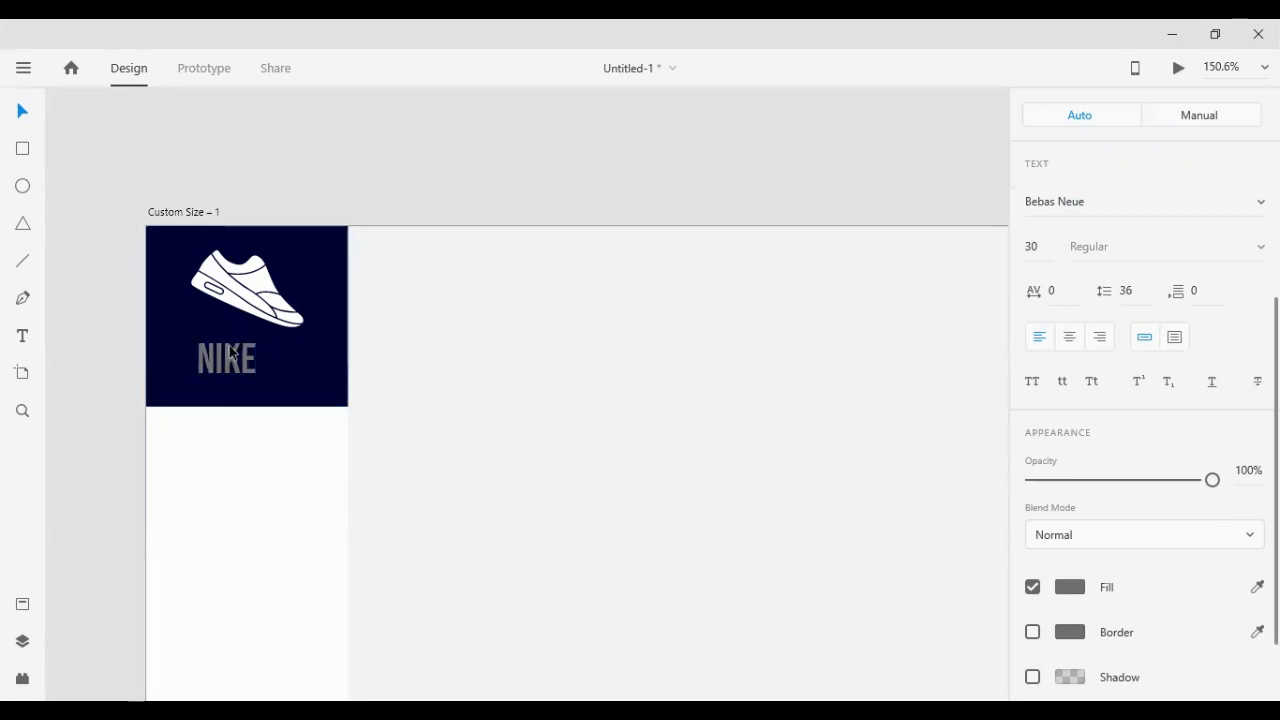
key("shift+Up")
key("shift+Up")
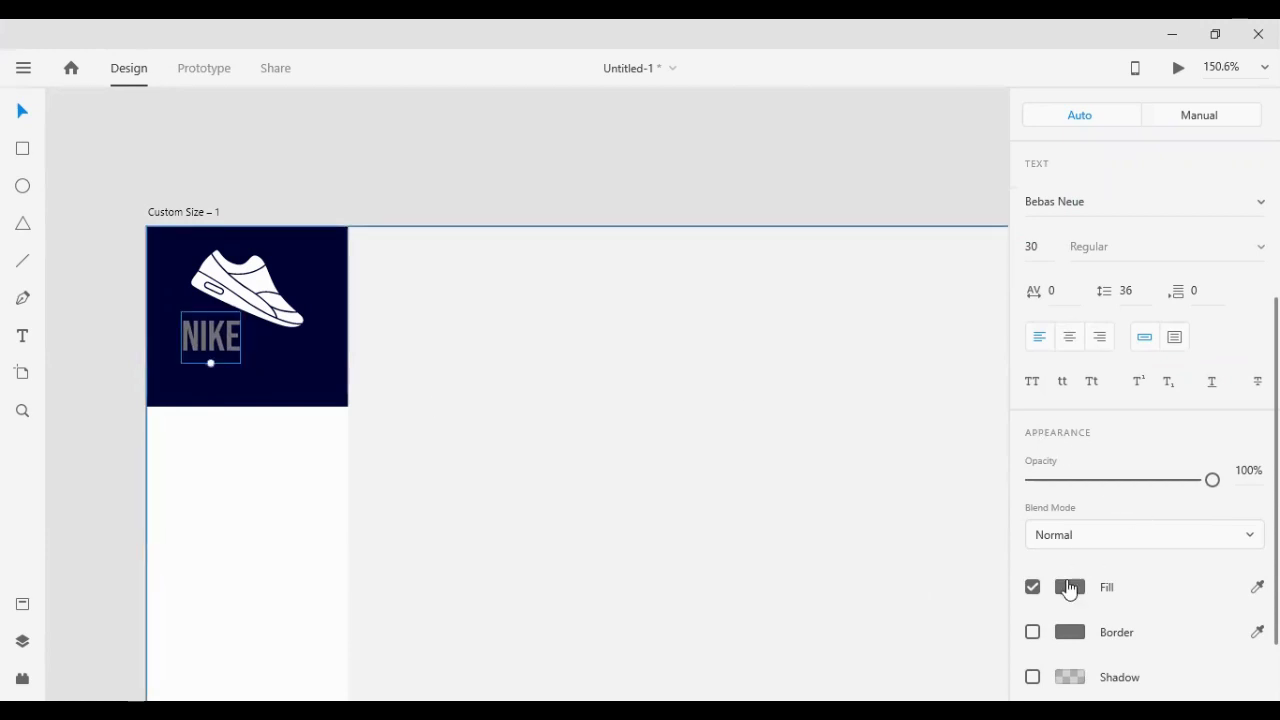
Set the NIKE text's fill colour to white, #FFFFFF
left_click(1070, 587)
left_click(829, 486)
left_click_drag(829, 486, 789, 432)
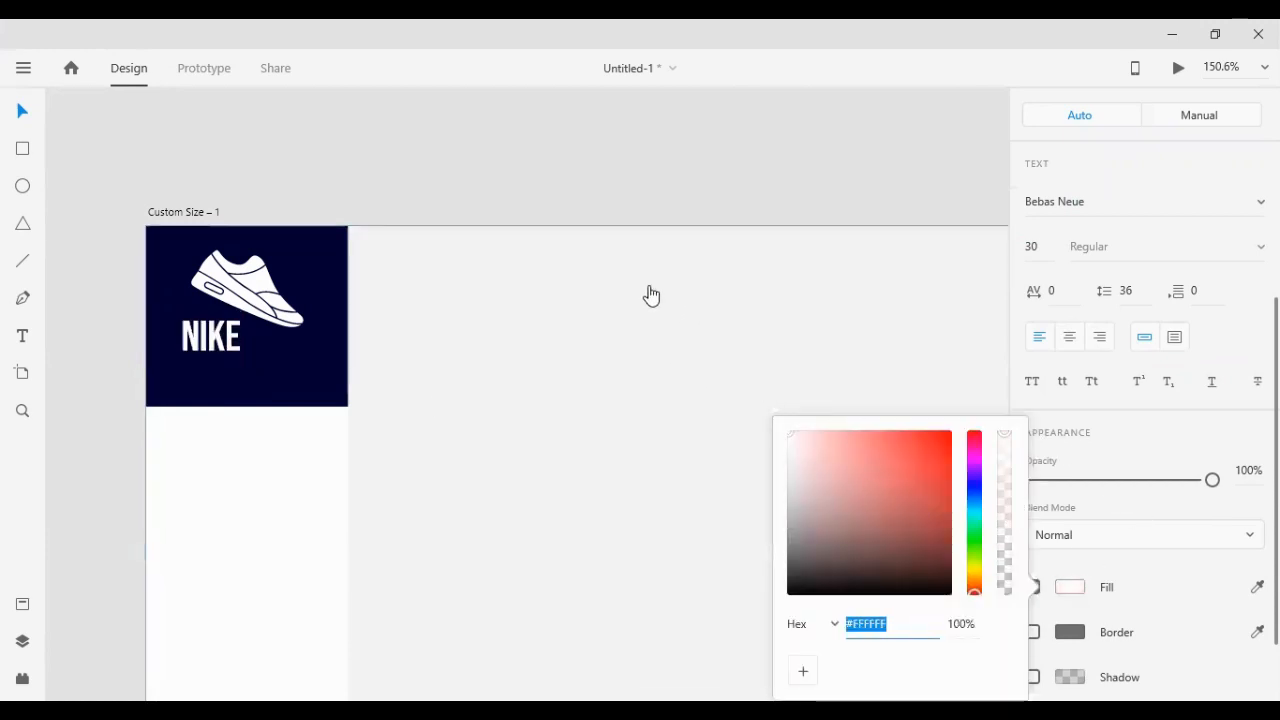
left_click(365, 178)
Group the shoe icon and the NIKE text into one logo
left_click_drag(62, 232, 310, 348)
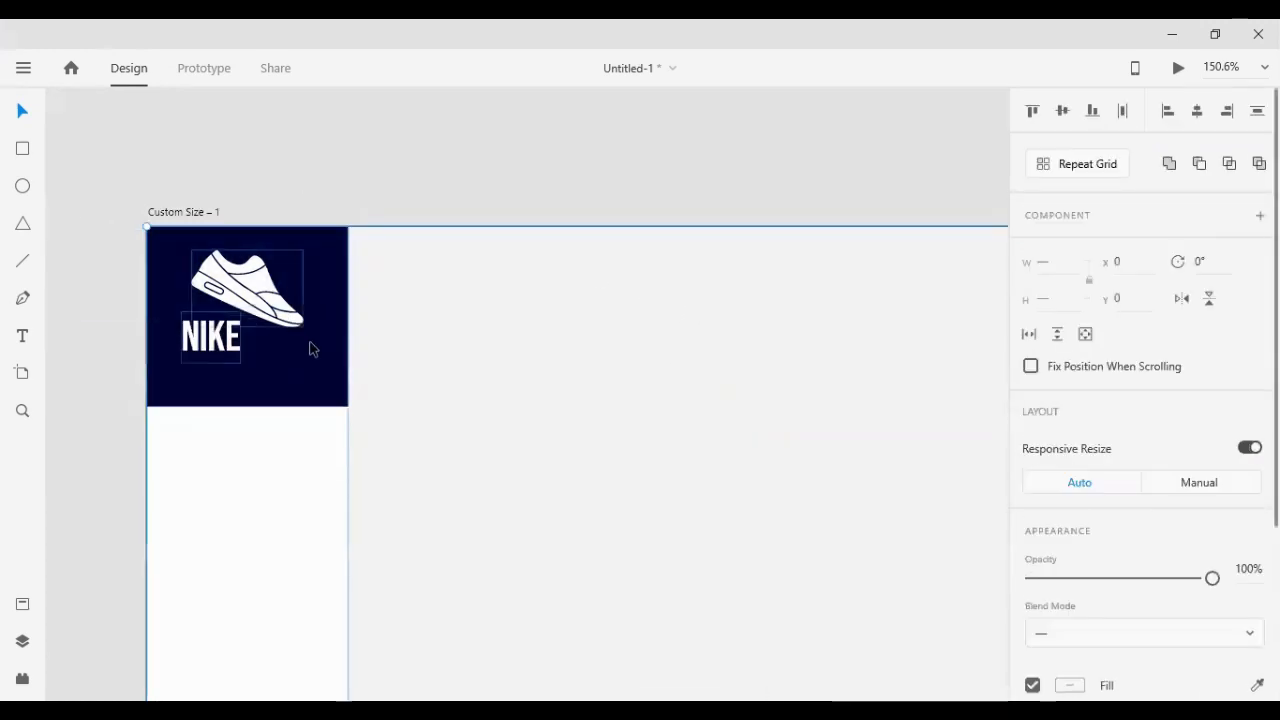
left_click_drag(116, 228, 303, 367)
key("ctrl+g")
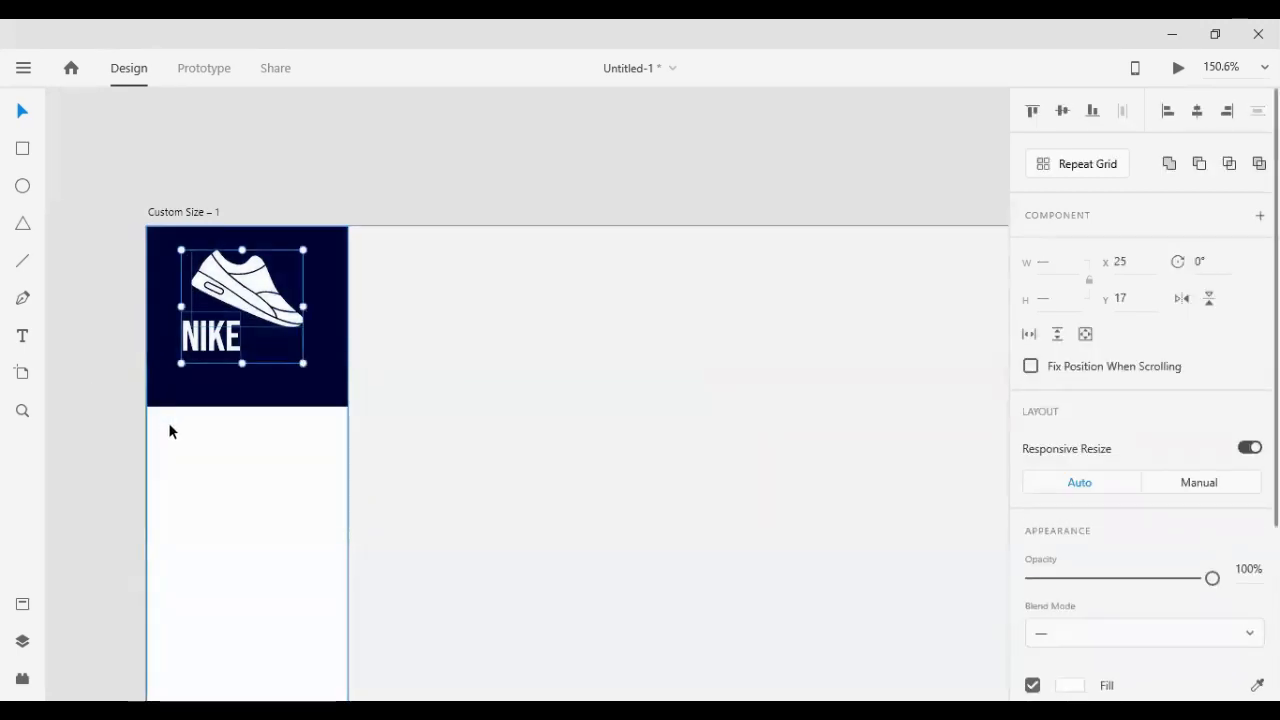
Centre the grouped NIKE logo vertically and horizontally within the navy block
left_click(306, 394, "shift")
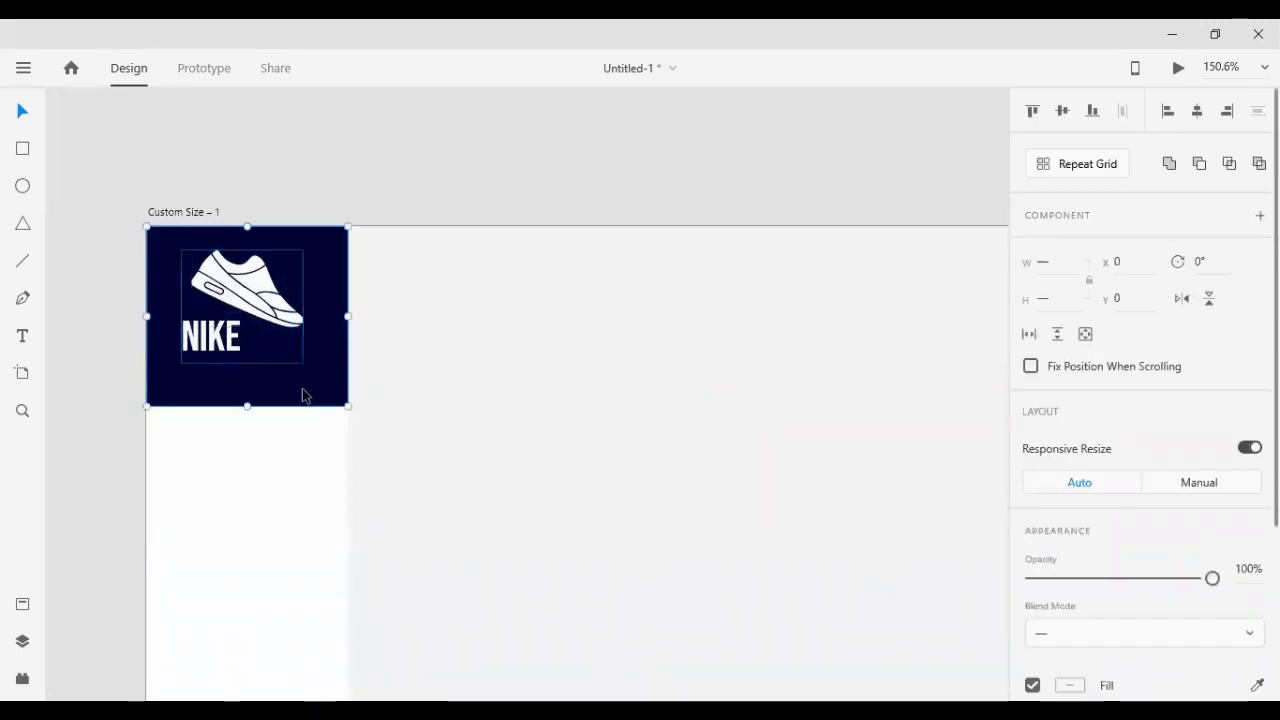
left_click(1057, 110)
left_click(1199, 112)
left_click(916, 150)
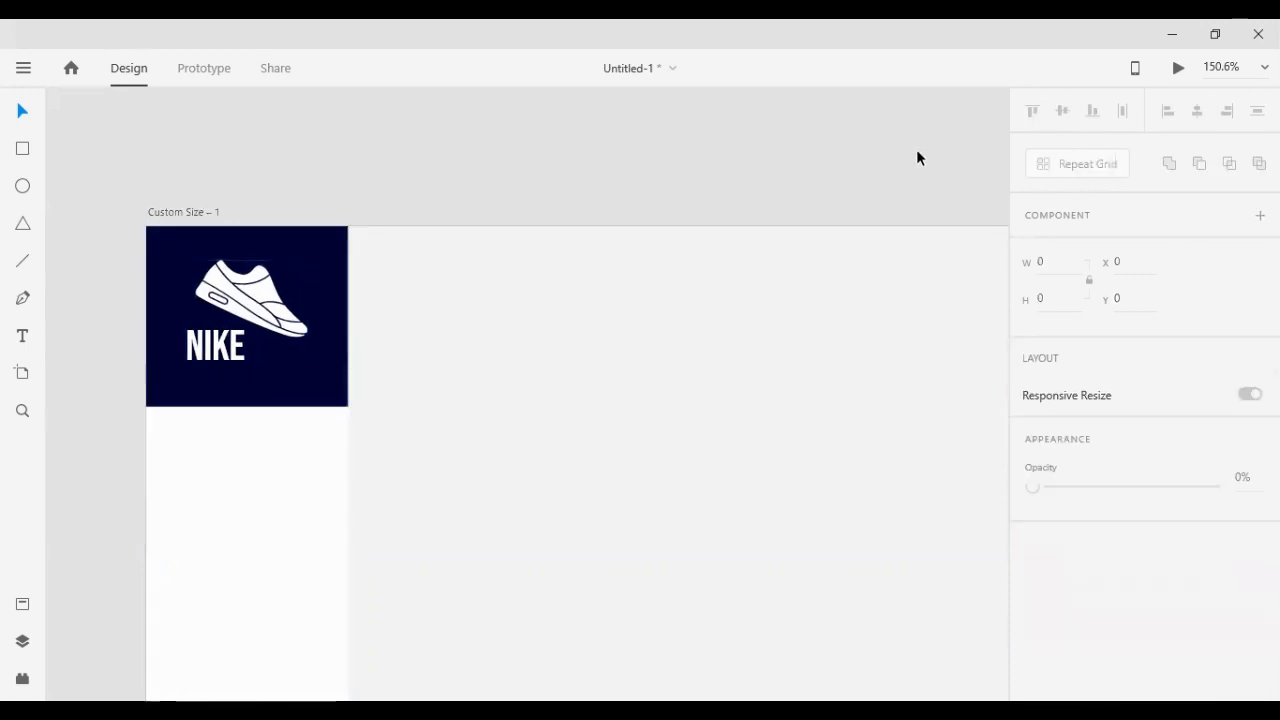
scroll(858, 274, "down", 5)
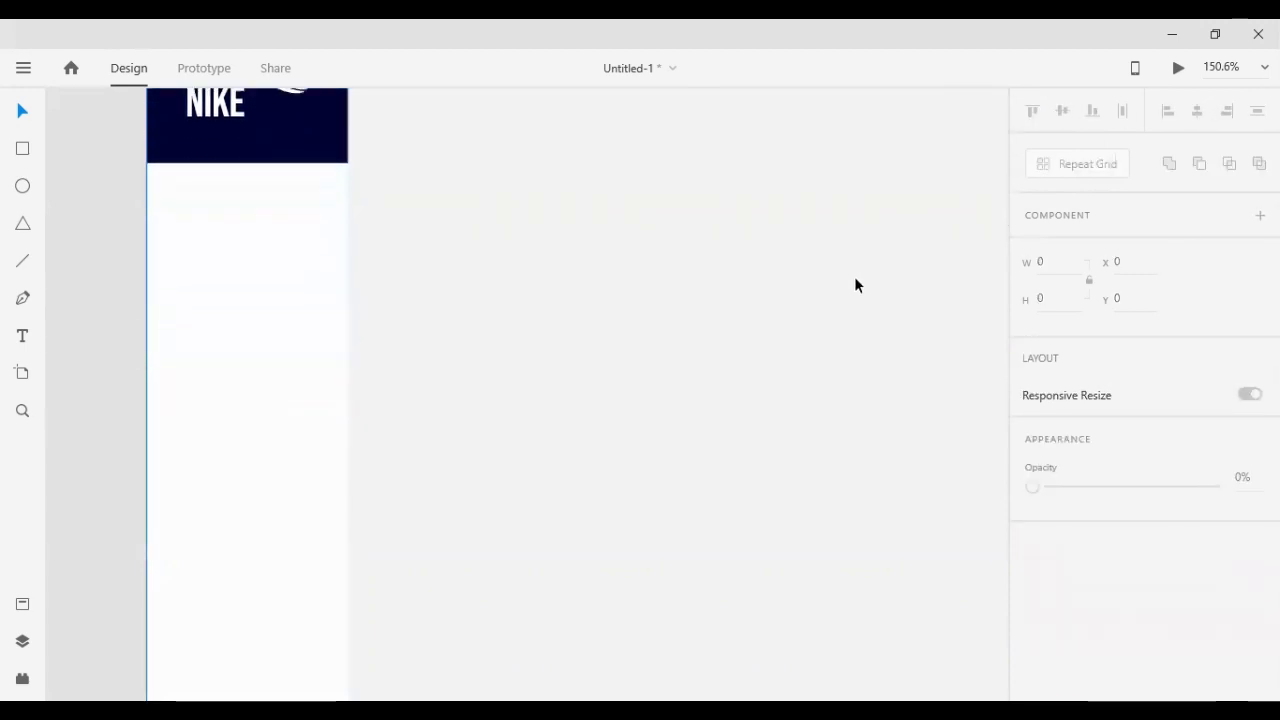
scroll(830, 278, "up", 2)
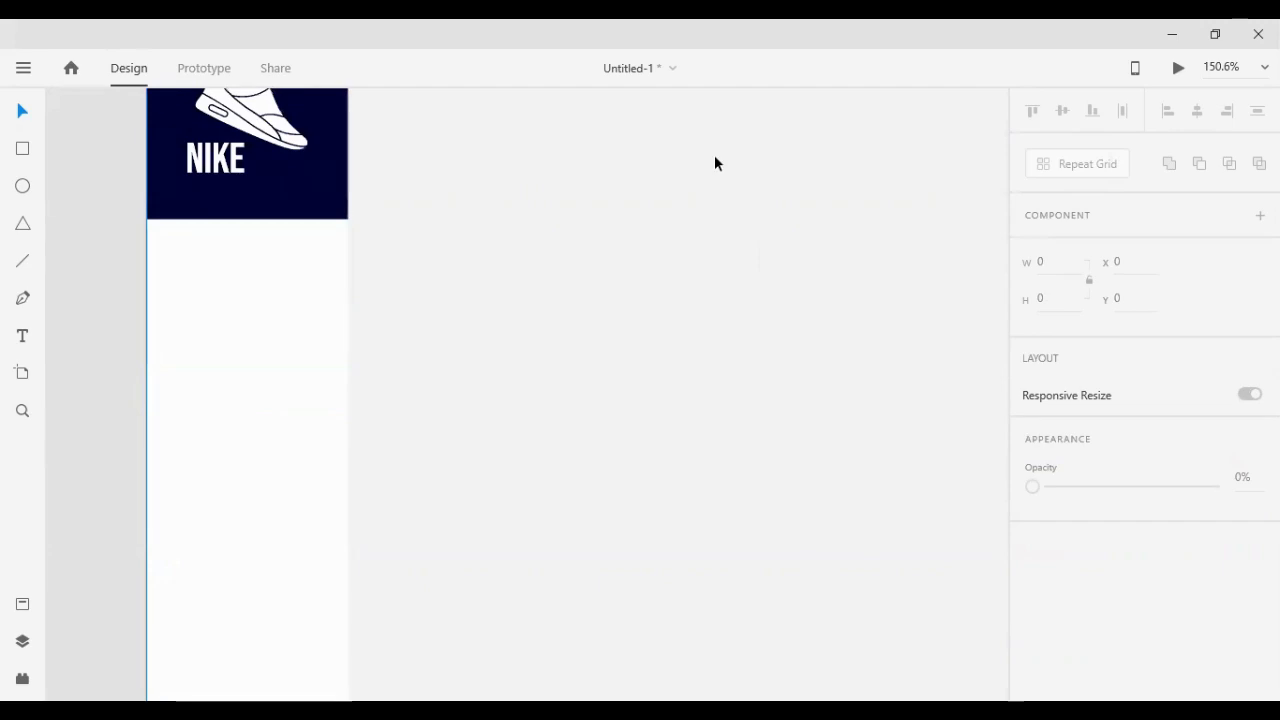
scroll(777, 297, "up", 4)
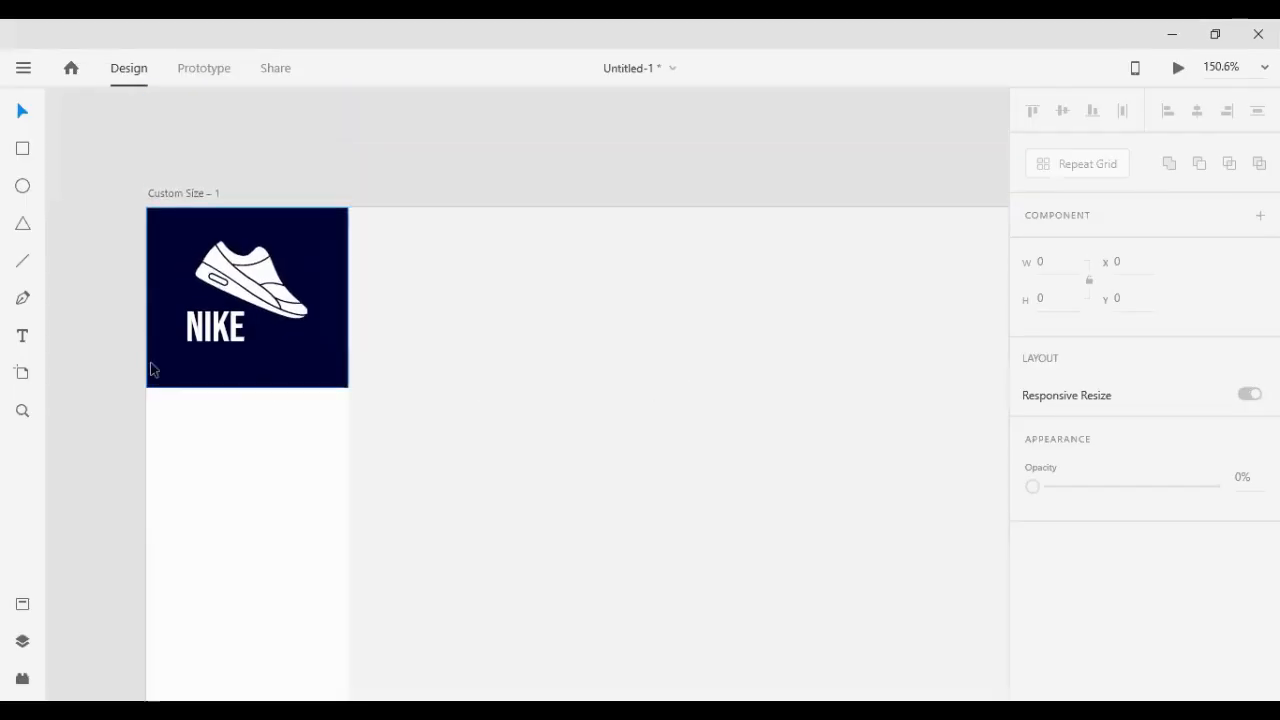
left_click_drag(72, 245, 317, 360)
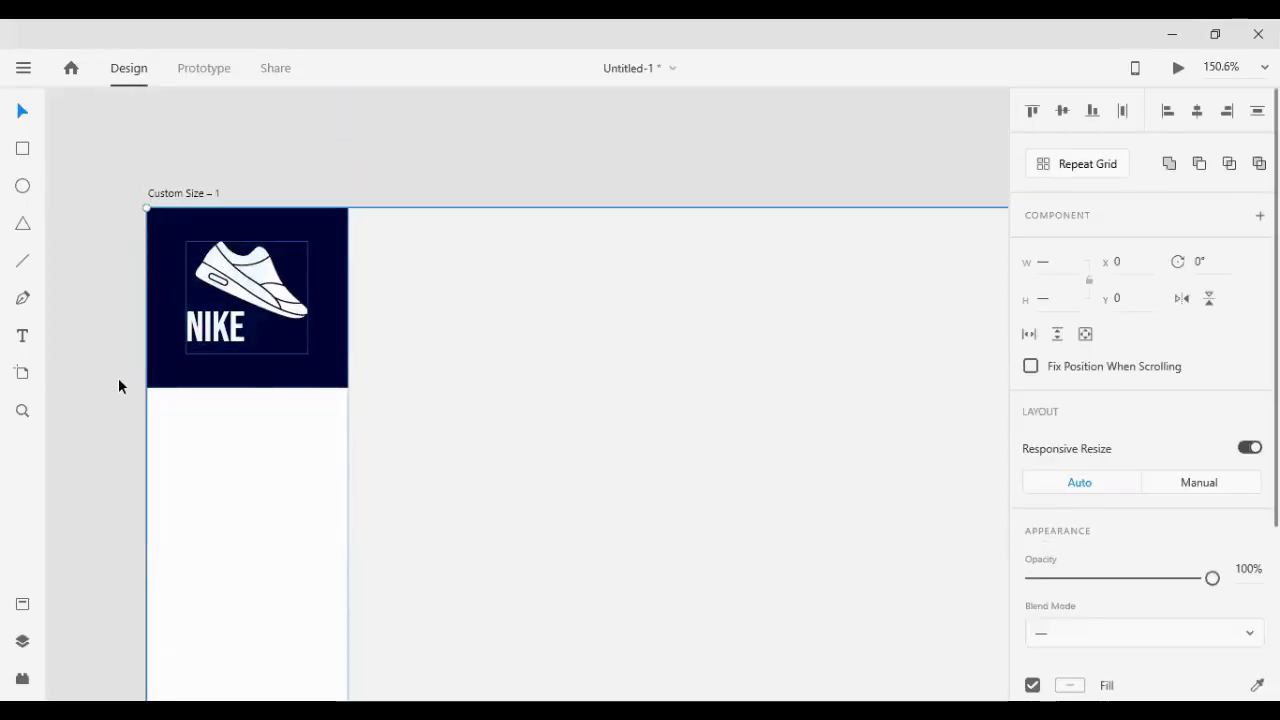
key("Delete")
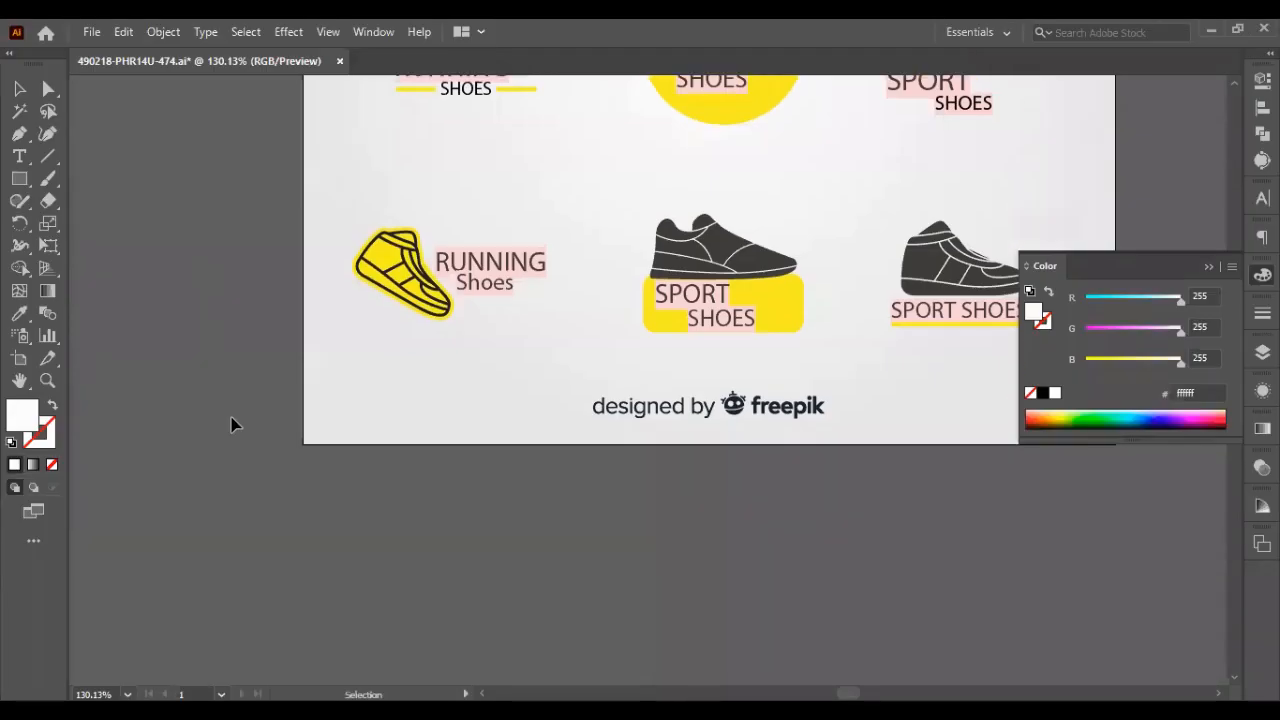
Switch to Adobe Illustrator and try to paste the copied artwork onto the empty canvas, declining the colour profile conversion
scroll(254, 343, "down", 10)
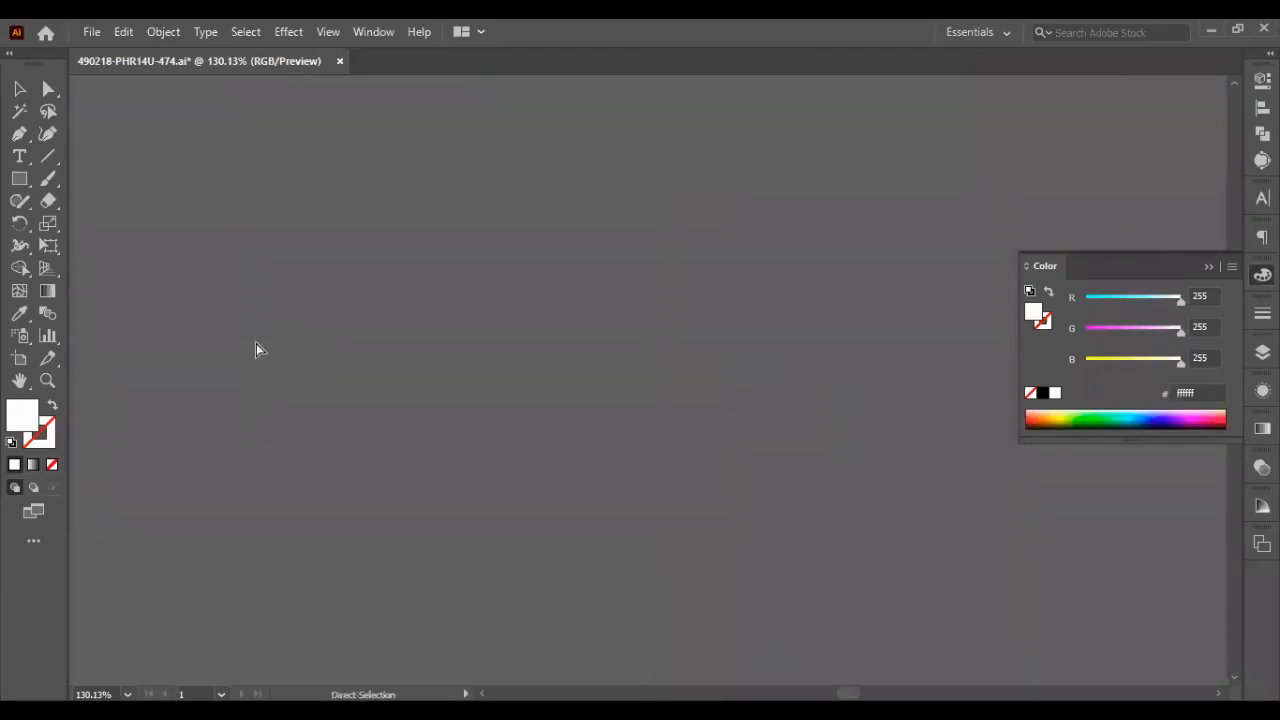
key("ctrl+v")
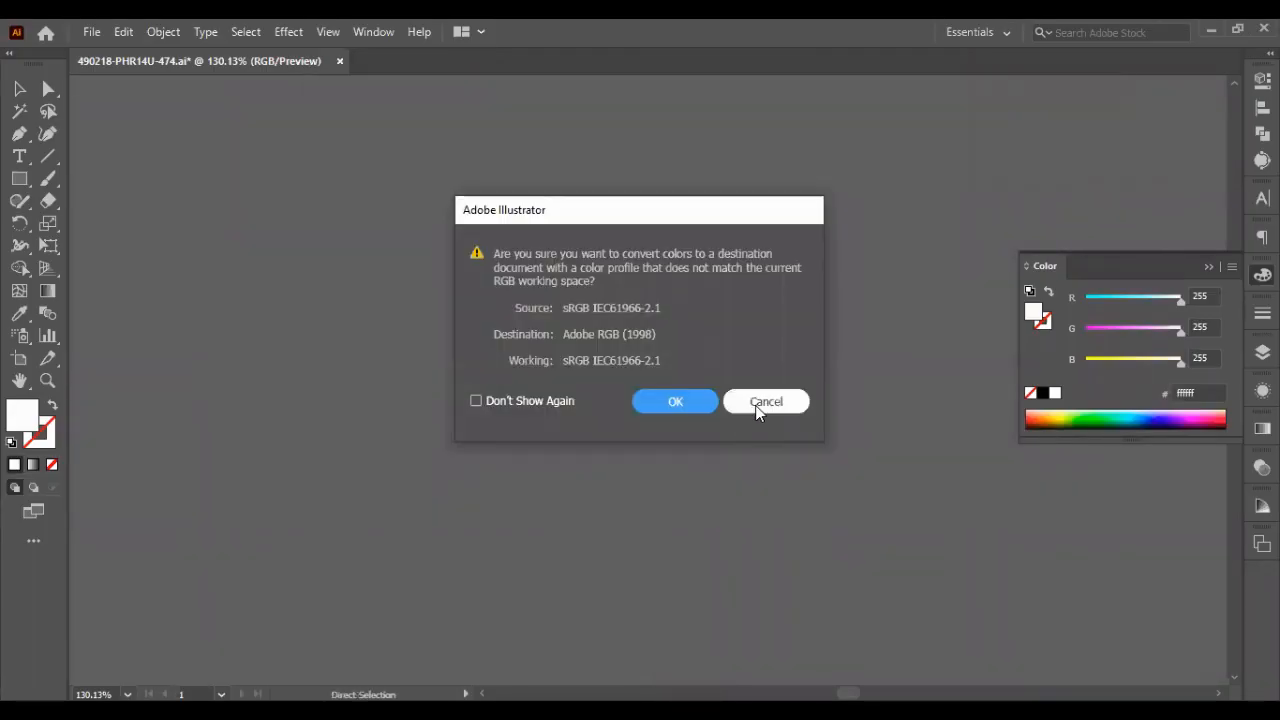
left_click(755, 405)
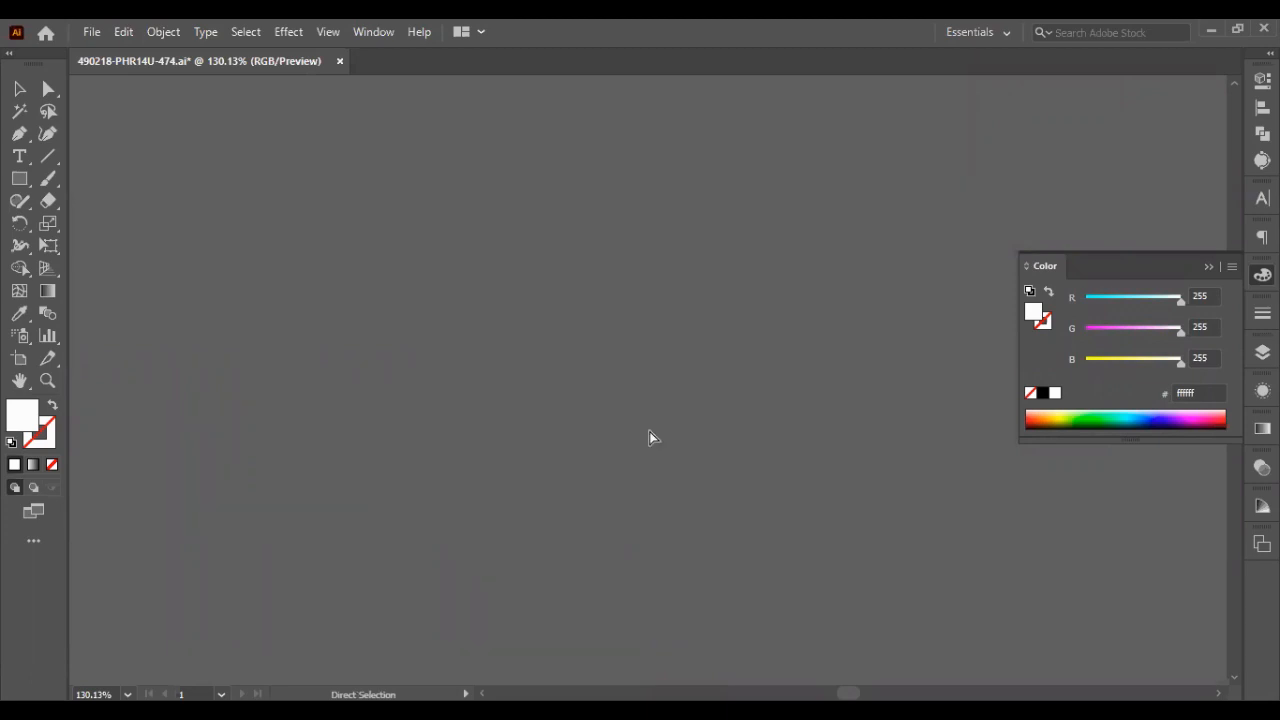
key("ctrl+v")
left_click(755, 400)
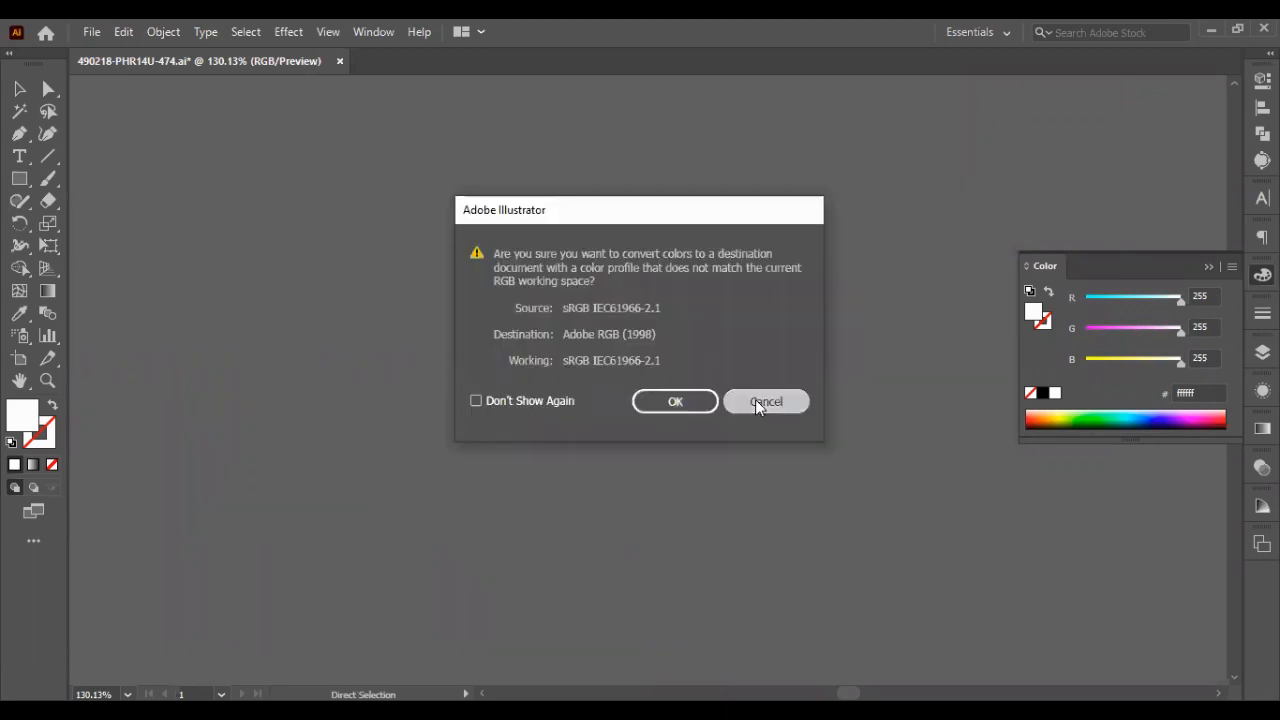
key("ctrl+v")
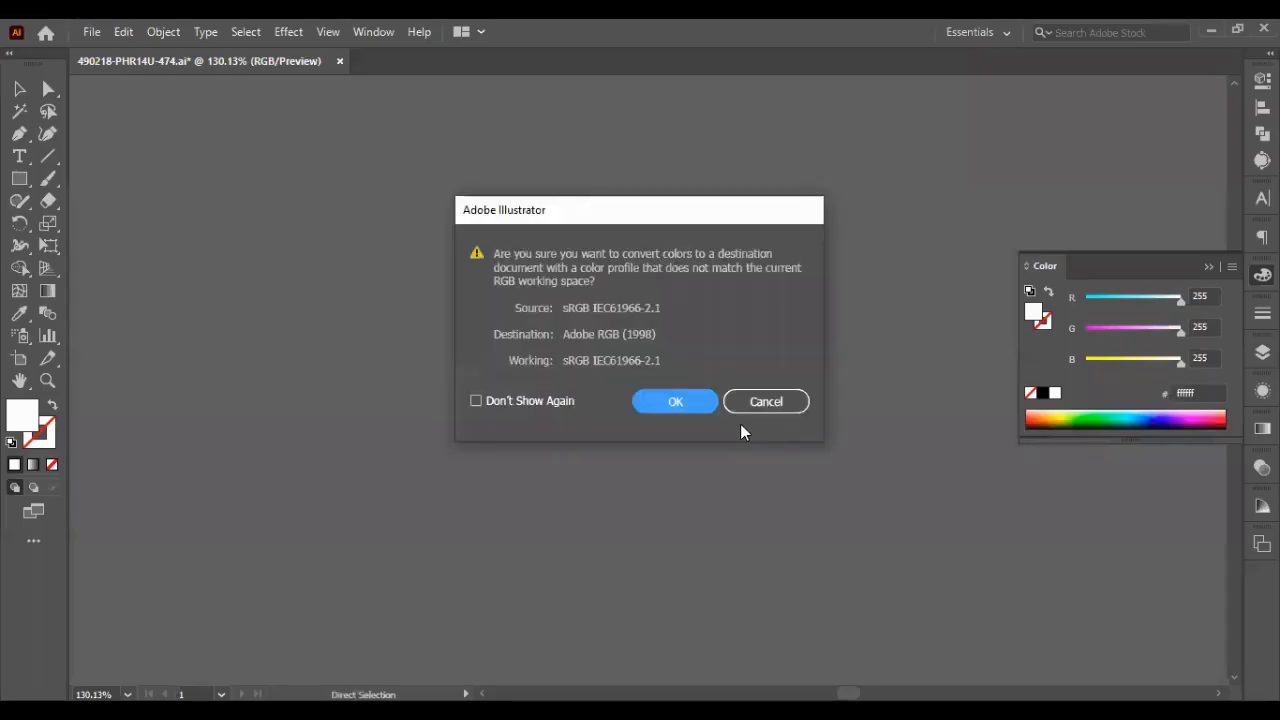
left_click(748, 402)
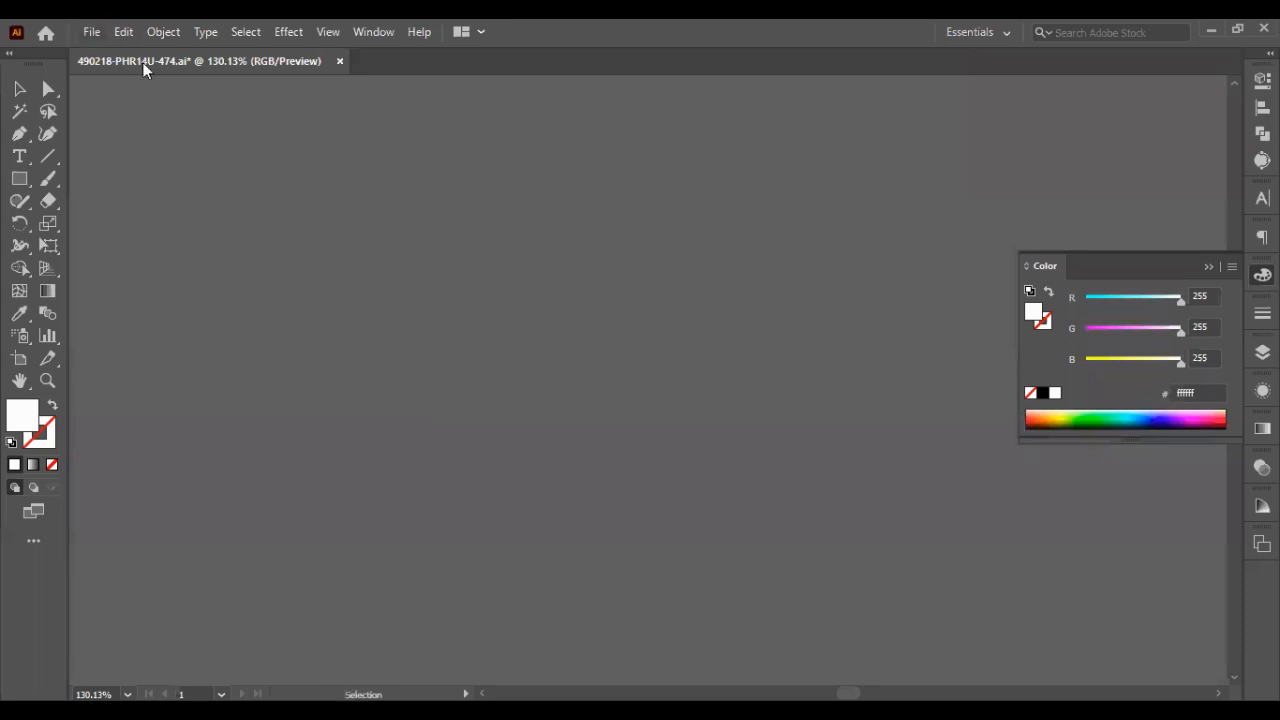
Create a new blank Illustrator document and paste the copied Nike swoosh image onto its artboard
left_click(91, 31)
left_click(677, 540)
key("ctrl+n")
left_click(1003, 664)
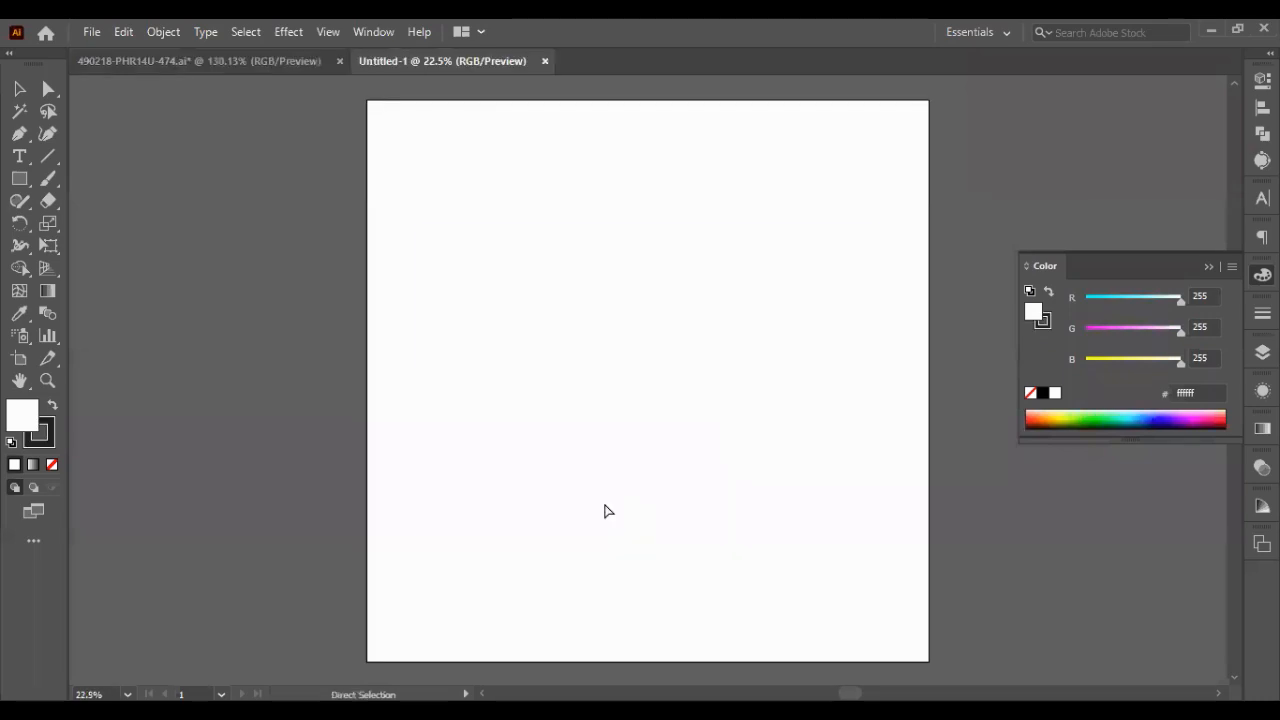
key("ctrl+v")
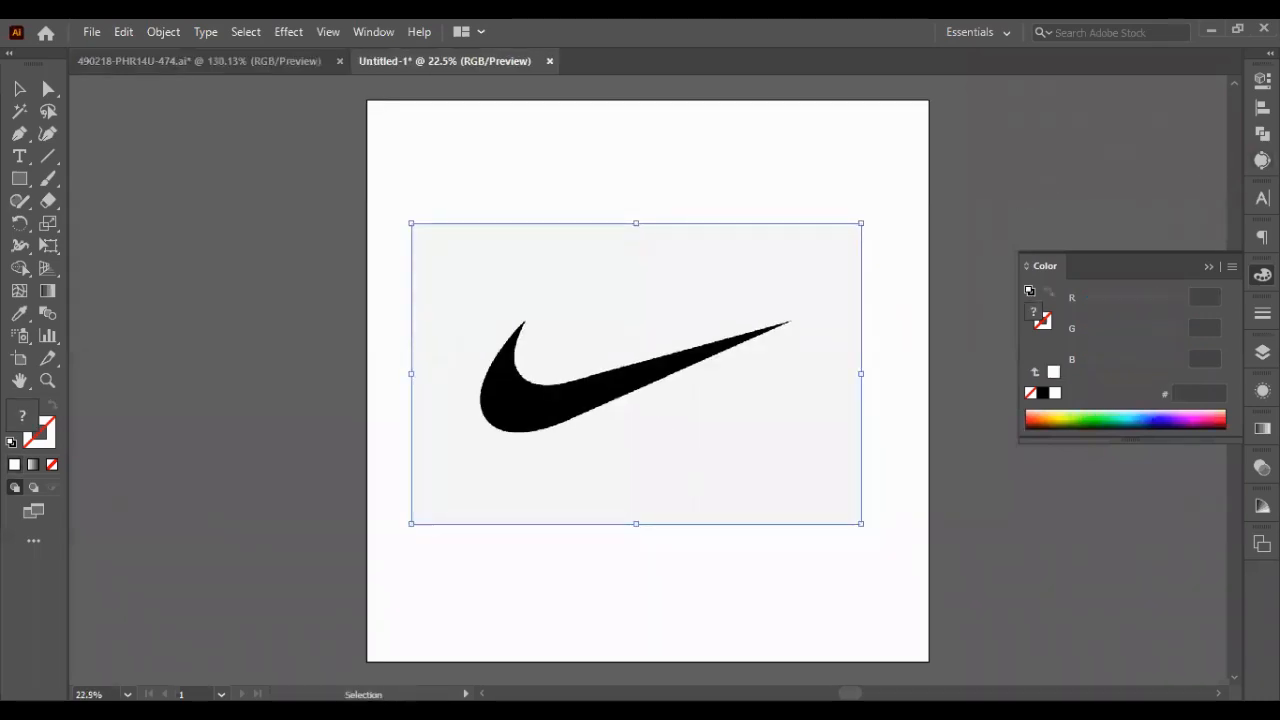
Image-trace the swoosh picture in Black and White mode with the default preset, and expand the tracing into paths
left_click(1262, 161)
left_click(1014, 352)
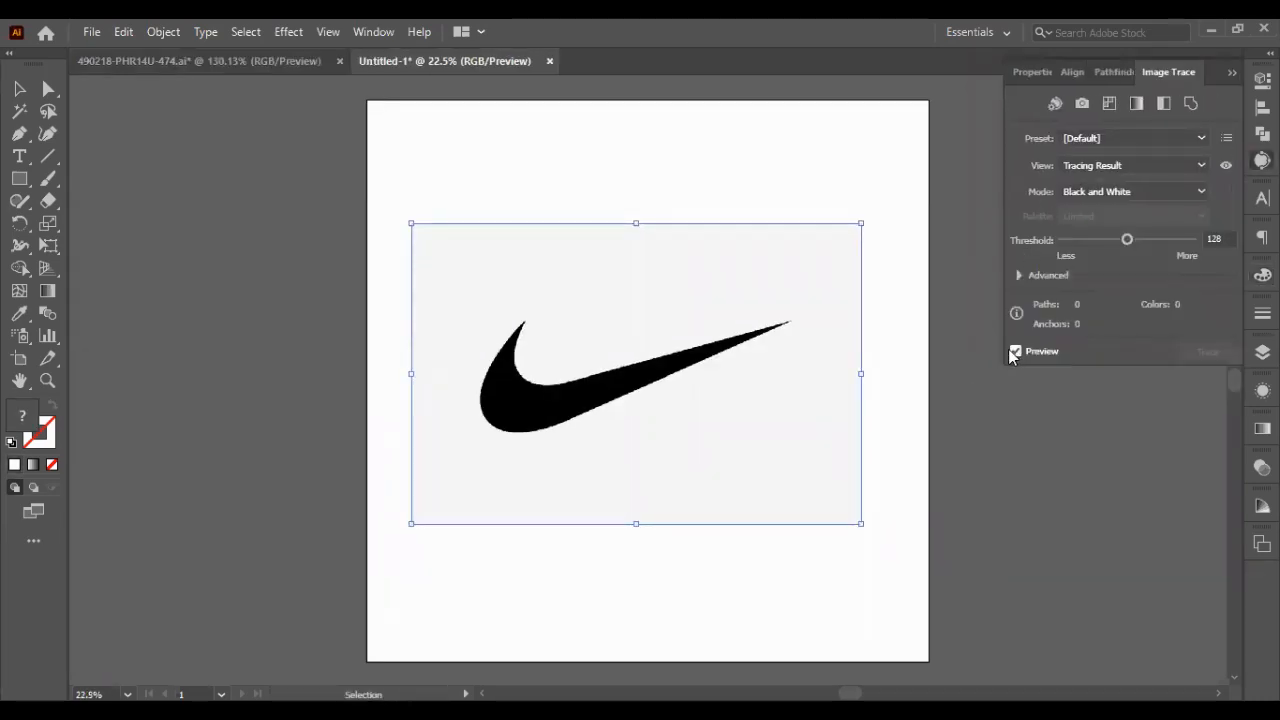
left_click(156, 34)
left_click(262, 248)
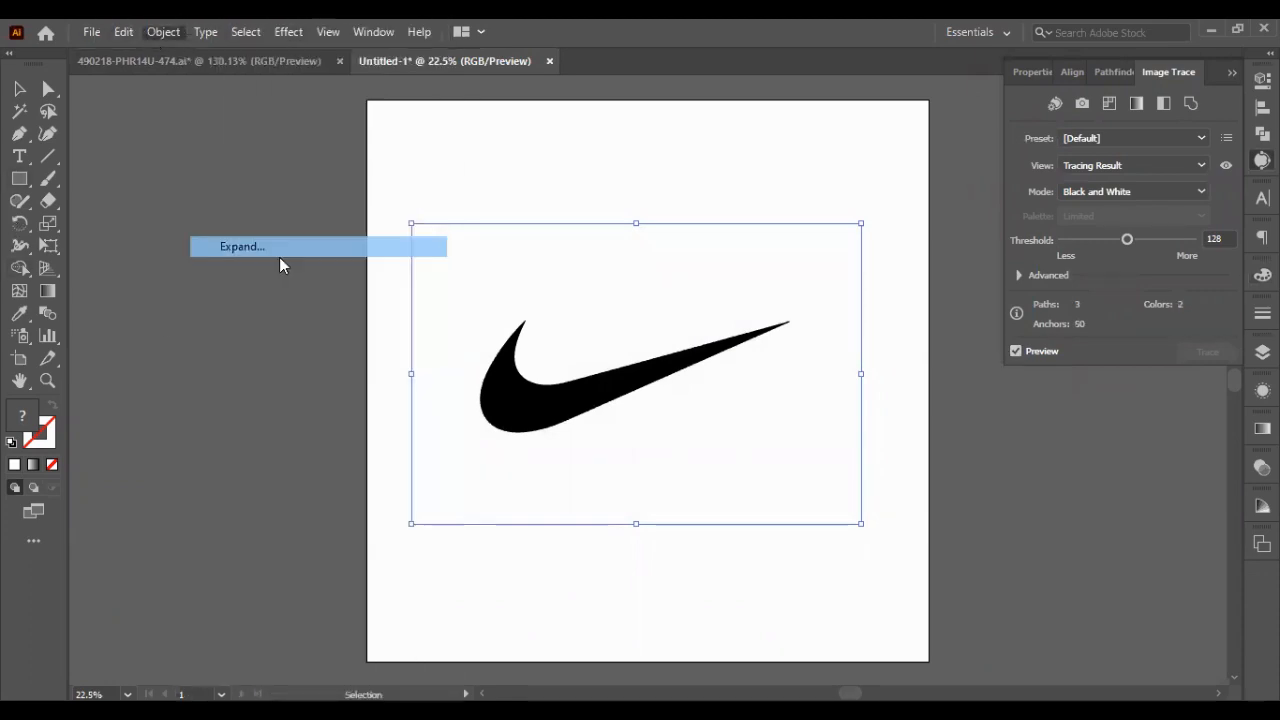
left_click(434, 475)
Ungroup the expanded tracing, separate the black swoosh from its background and cut it
right_click(592, 348)
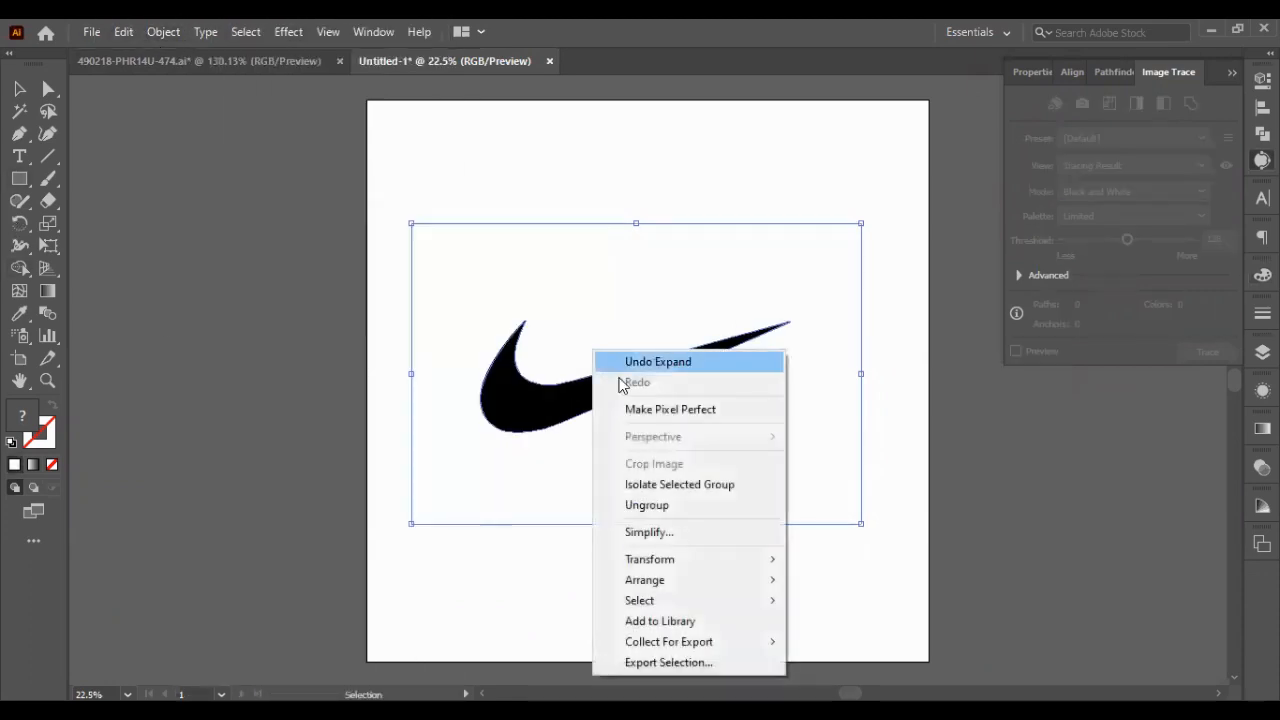
left_click(677, 505)
left_click(506, 436)
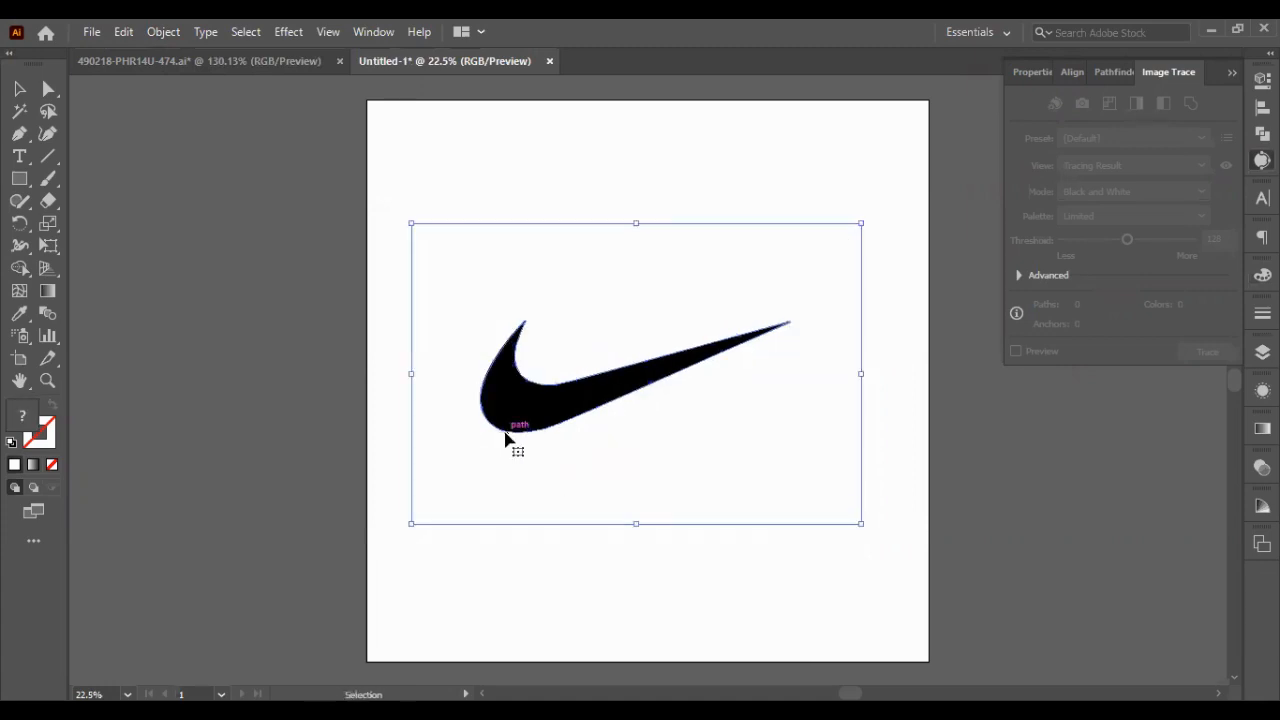
left_click(449, 597)
left_click_drag(534, 423, 482, 403)
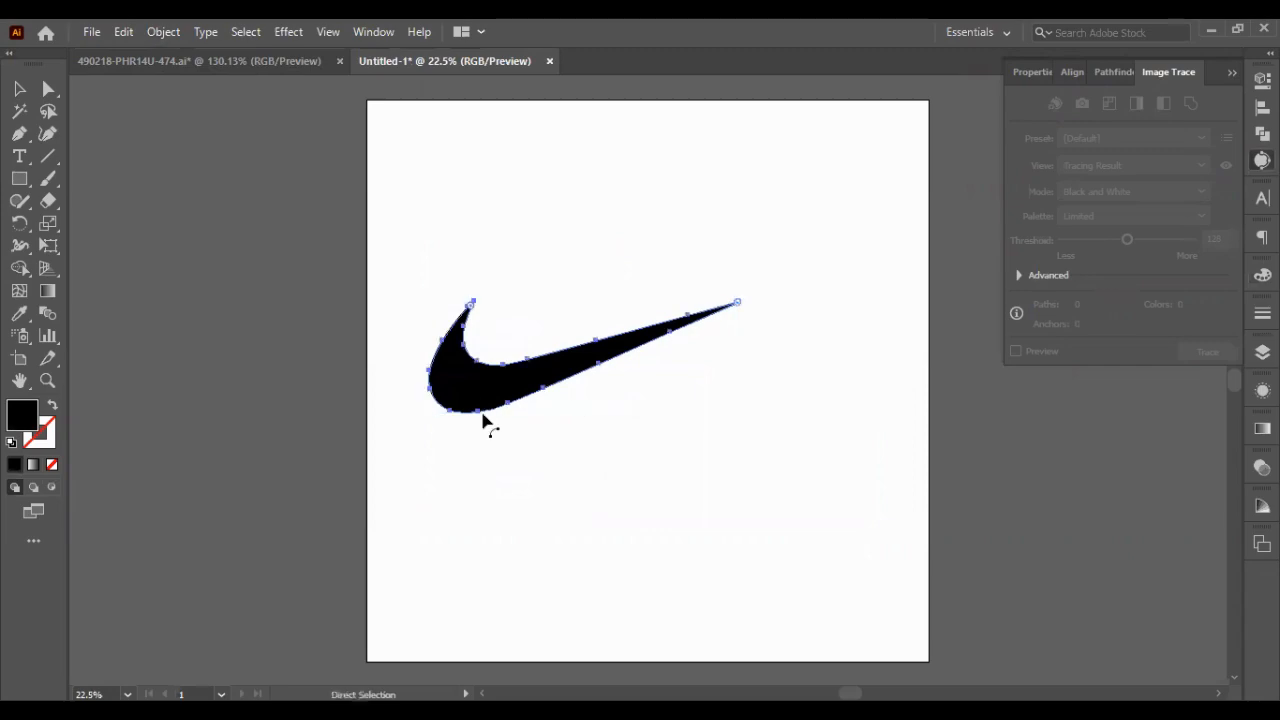
key("ctrl+x")
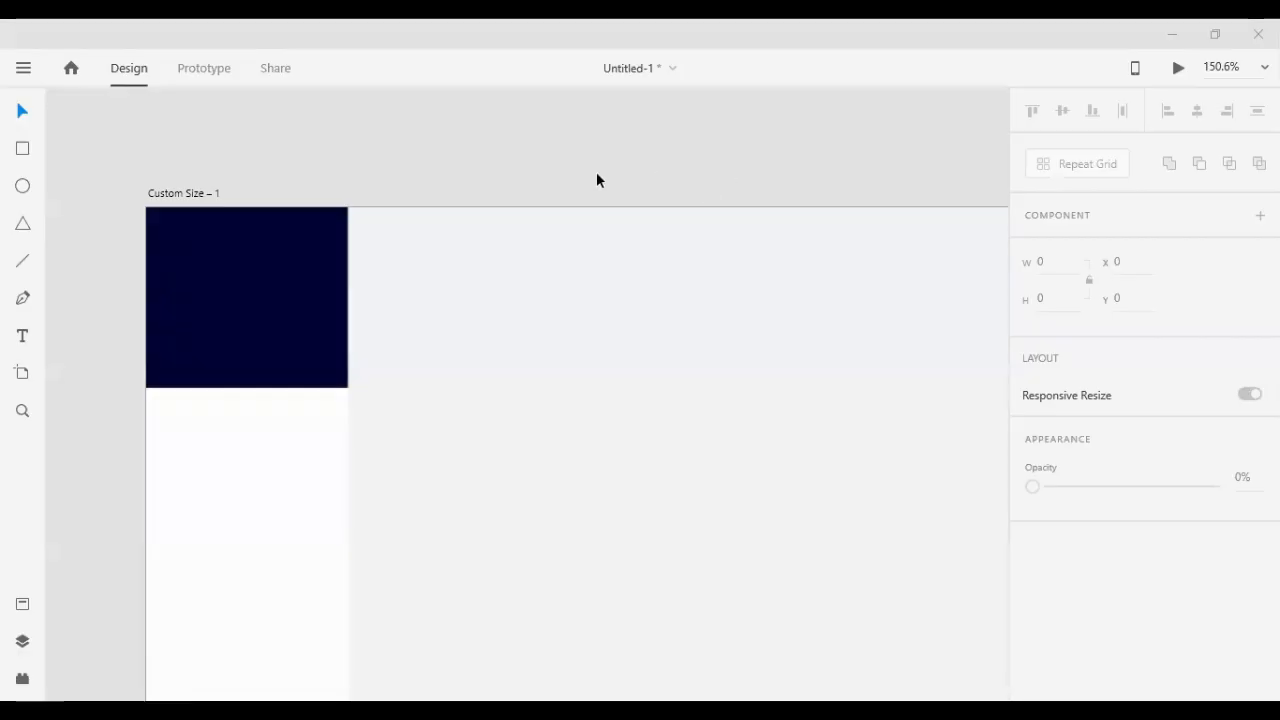
Switch back to Adobe XD, paste the black swoosh and move it so its lower curve lies over the sidebar
scroll(597, 177, "down", 2)
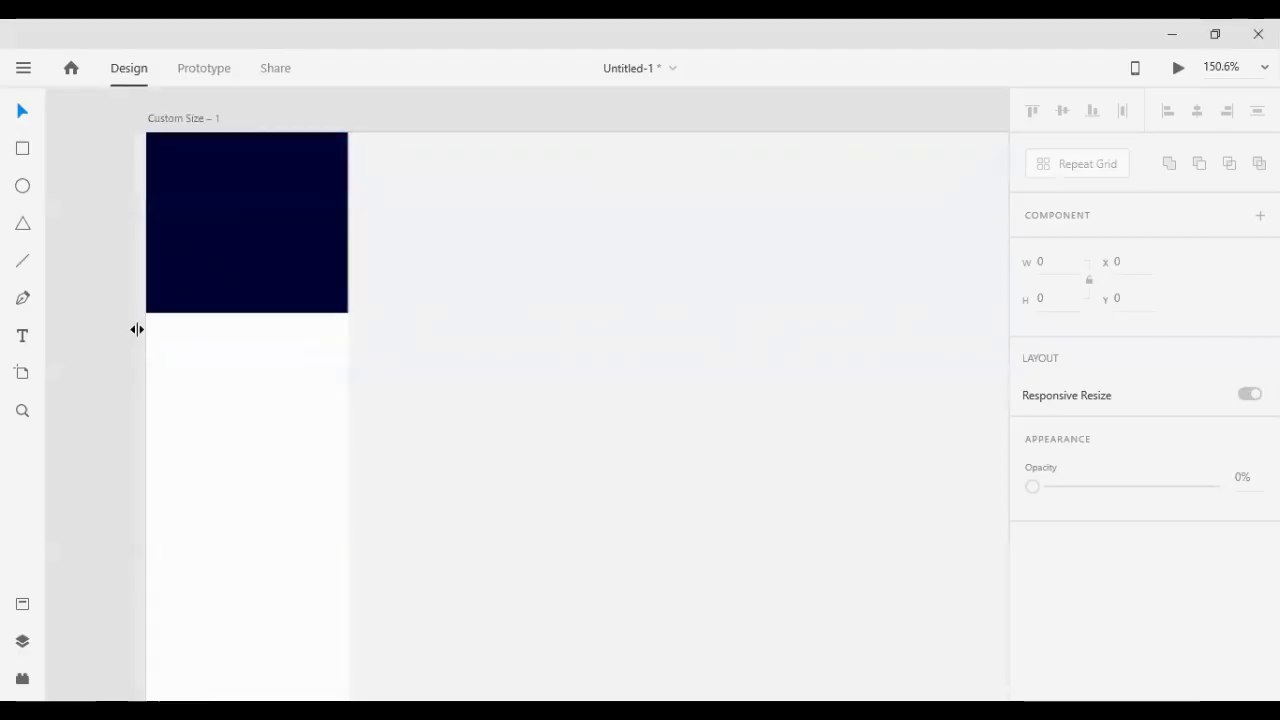
key("ctrl+v")
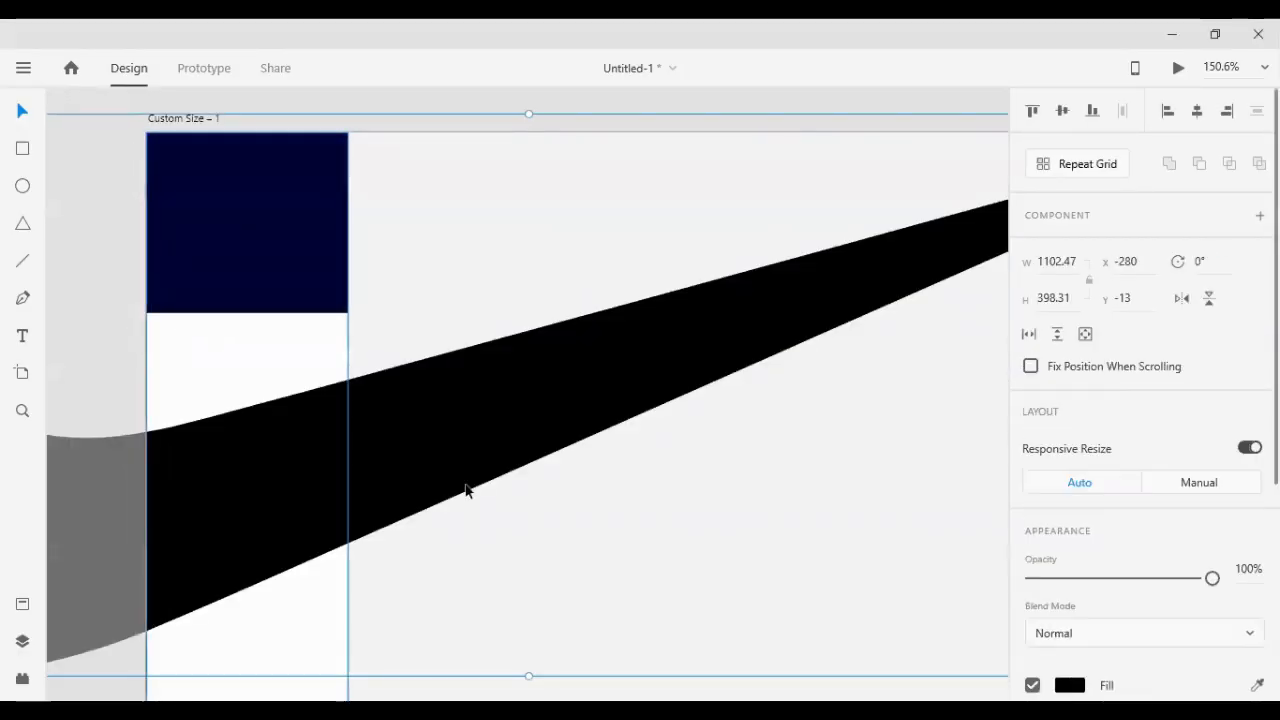
left_click_drag(480, 428, 689, 377)
left_click_drag(338, 452, 555, 466)
left_click_drag(376, 476, 407, 488)
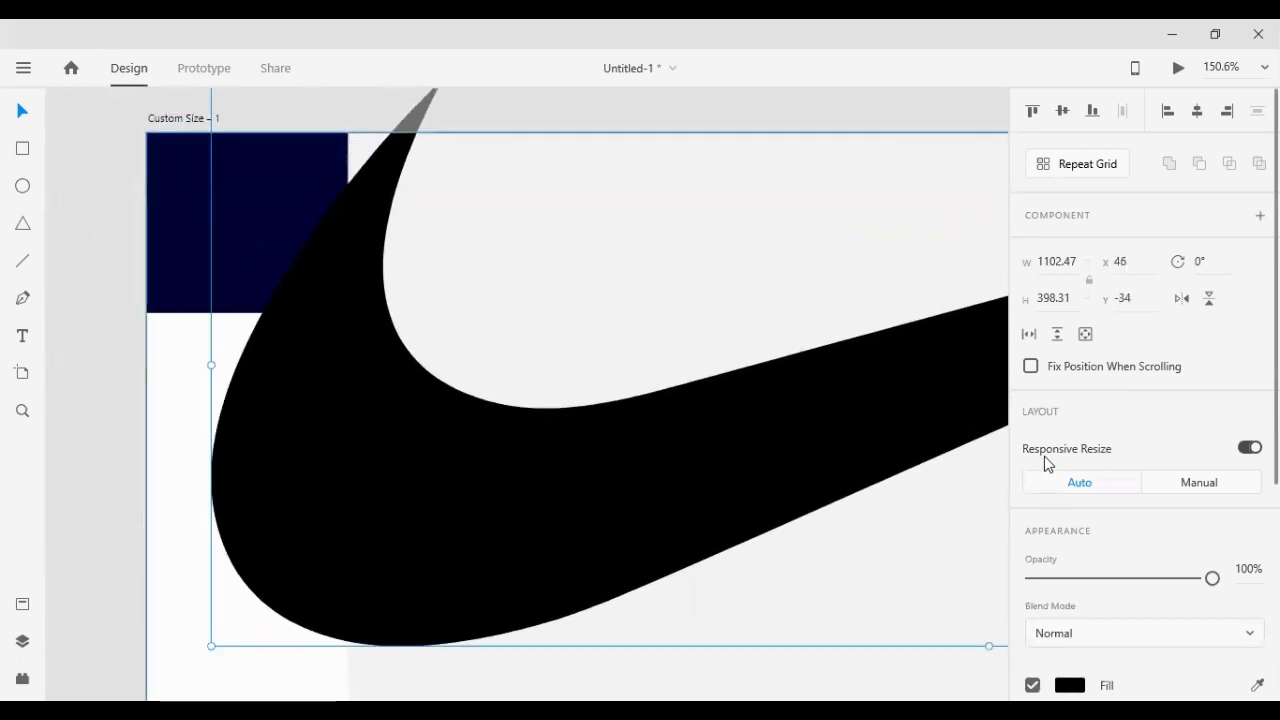
Scale the swoosh down proportionally to about 73 × 26 and place it inside the navy block
left_click(1083, 260)
key("shift+Down")
key("shift+Down")
key("shift+Down")
key("shift+Down")
key("shift+Down")
key("shift+Down")
key("shift+Down")
key("shift+Down")
key("shift+Down")
key("shift+Down")
key("shift+Down")
key("shift+Down")
key("shift+Down")
key("shift+Down")
key("shift+Down")
key("shift+Down")
key("shift+Down")
key("shift+Down")
key("shift+Down")
key("shift+Down")
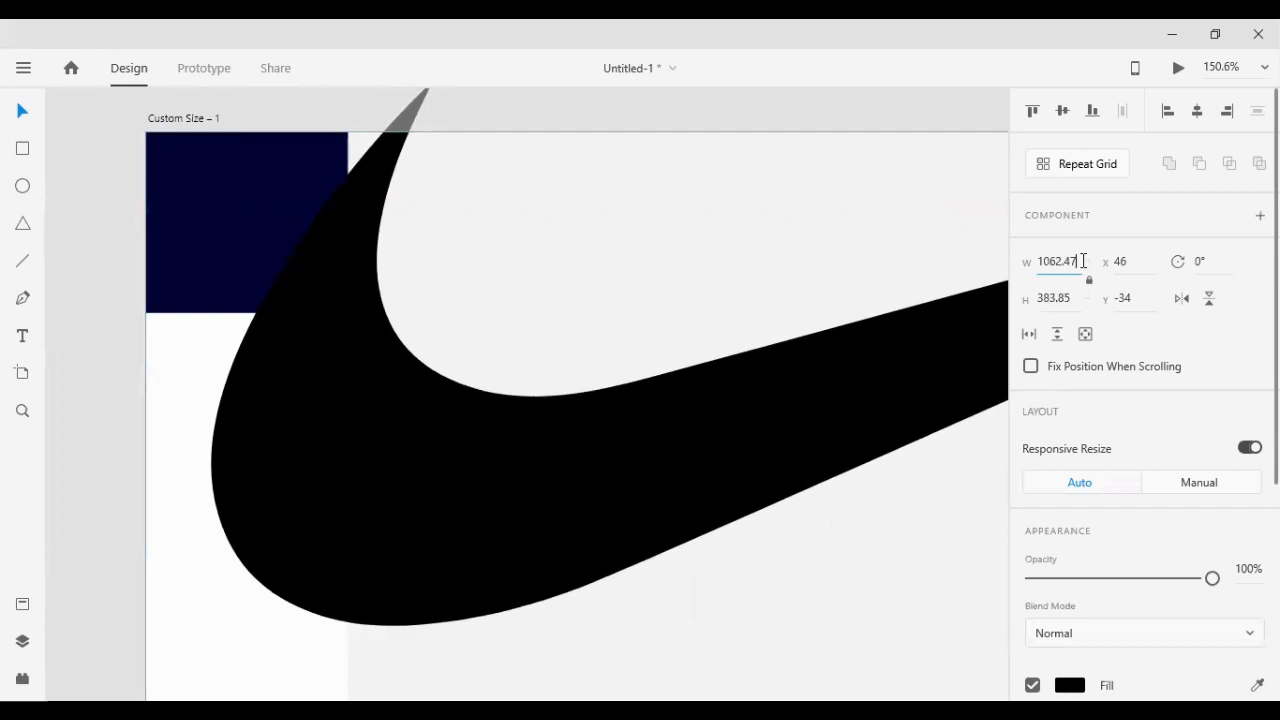
key("shift+Down")
key("shift+Down")
key("shift+Down")
key("shift+Down")
key("shift+Down")
key("shift+Down")
key("shift+Down")
key("shift+Down")
key("shift+Down")
key("shift+Down")
key("shift+Down")
key("shift+Down")
key("shift+Down")
key("shift+Down")
key("shift+Down")
key("shift+Down")
key("shift+Down")
key("shift+Down")
key("shift+Down")
key("shift+Down")
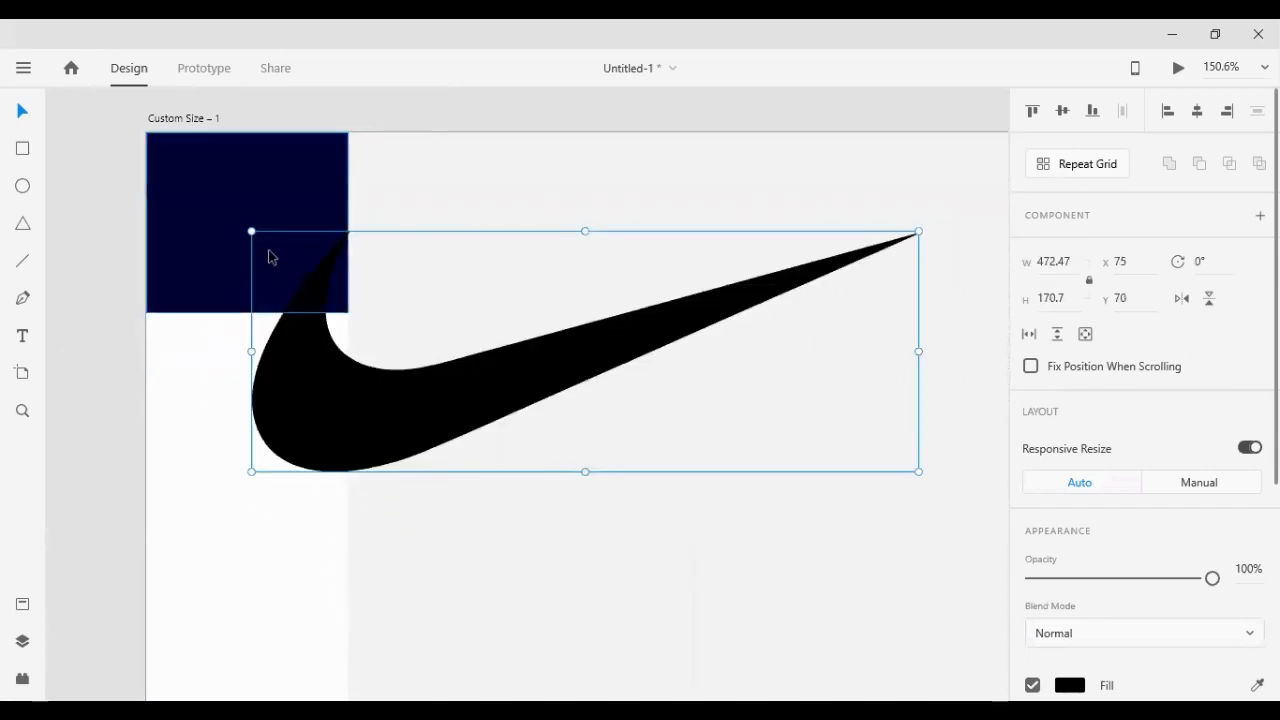
left_click_drag(251, 229, 222, 262)
Set the swoosh's fill colour to white, #FFFFFF
scroll(1074, 528, "down", 5)
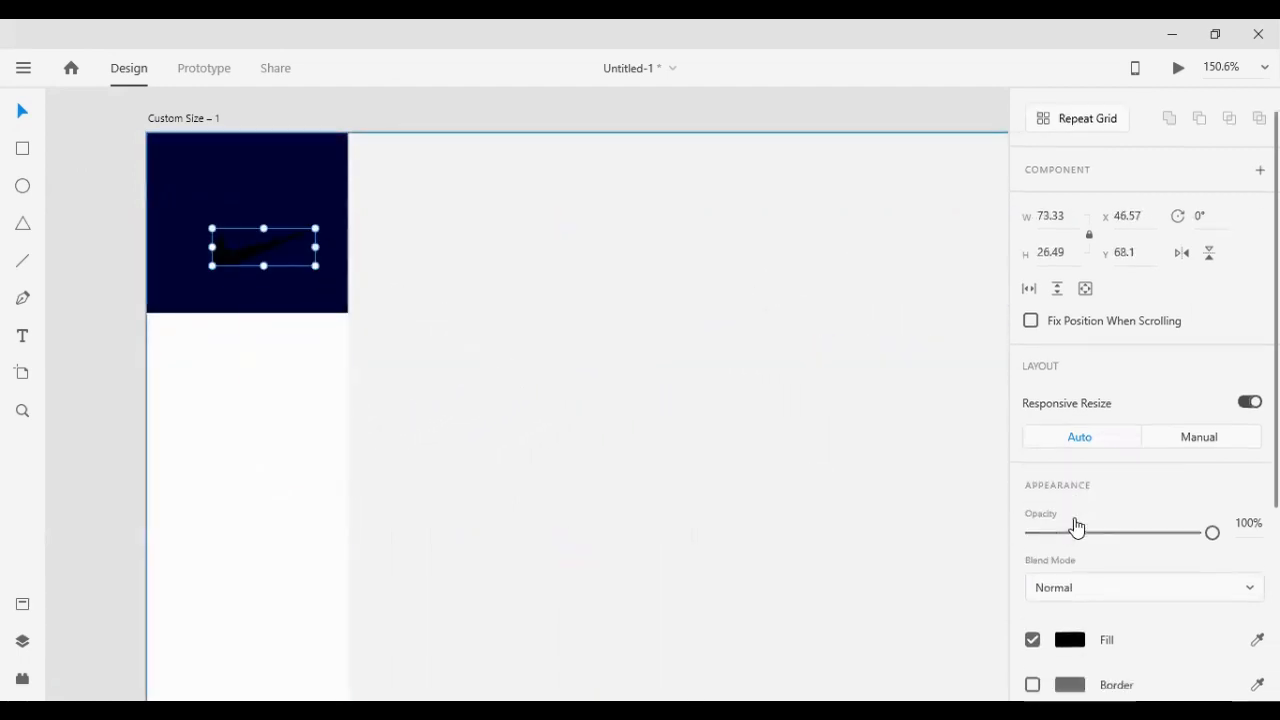
left_click(1068, 411)
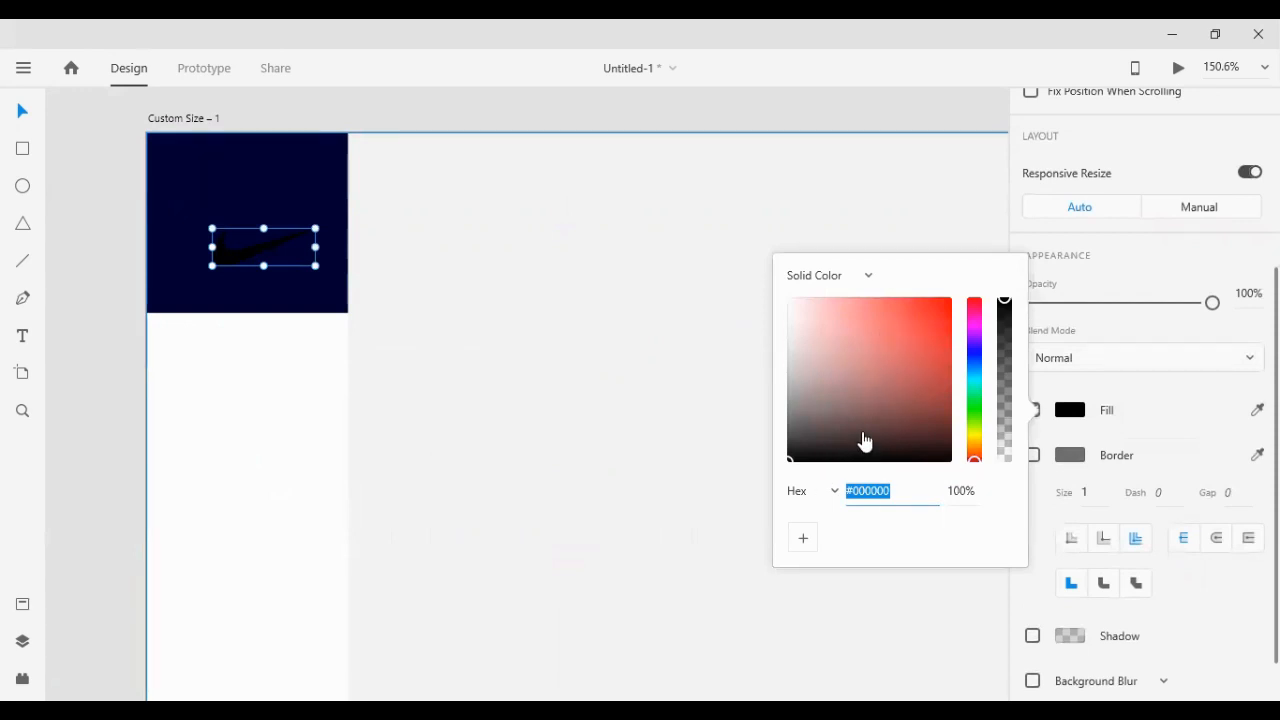
left_click_drag(865, 441, 574, 189)
left_click(200, 255)
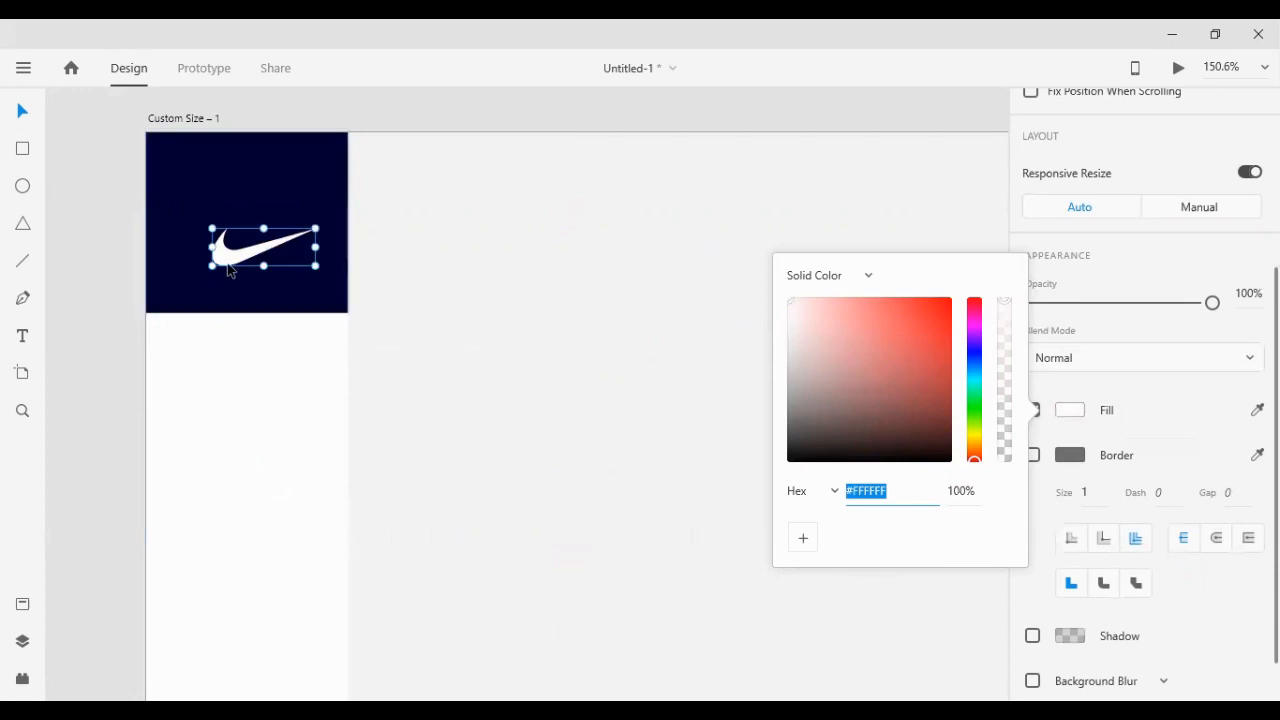
Centre the white swoosh horizontally and vertically within the navy block
left_click(186, 197, "shift")
scroll(597, 263, "up", 1)
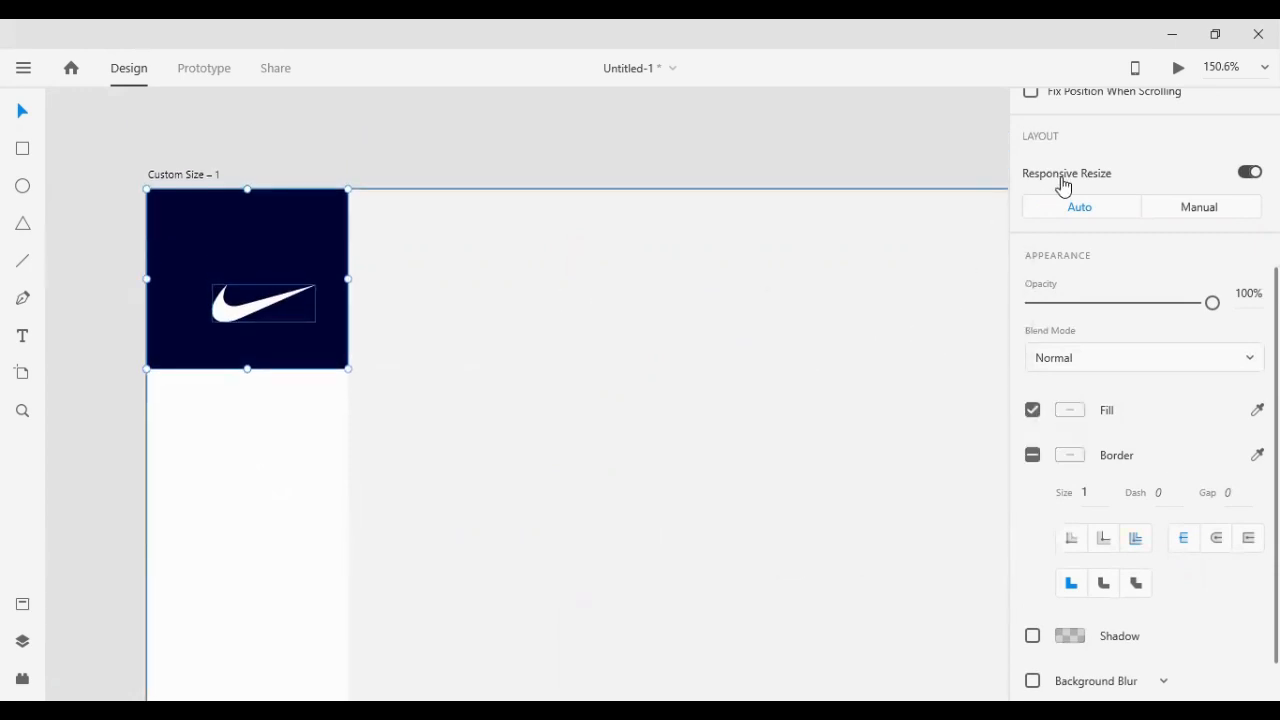
scroll(1062, 178, "up", 3)
left_click(1197, 113)
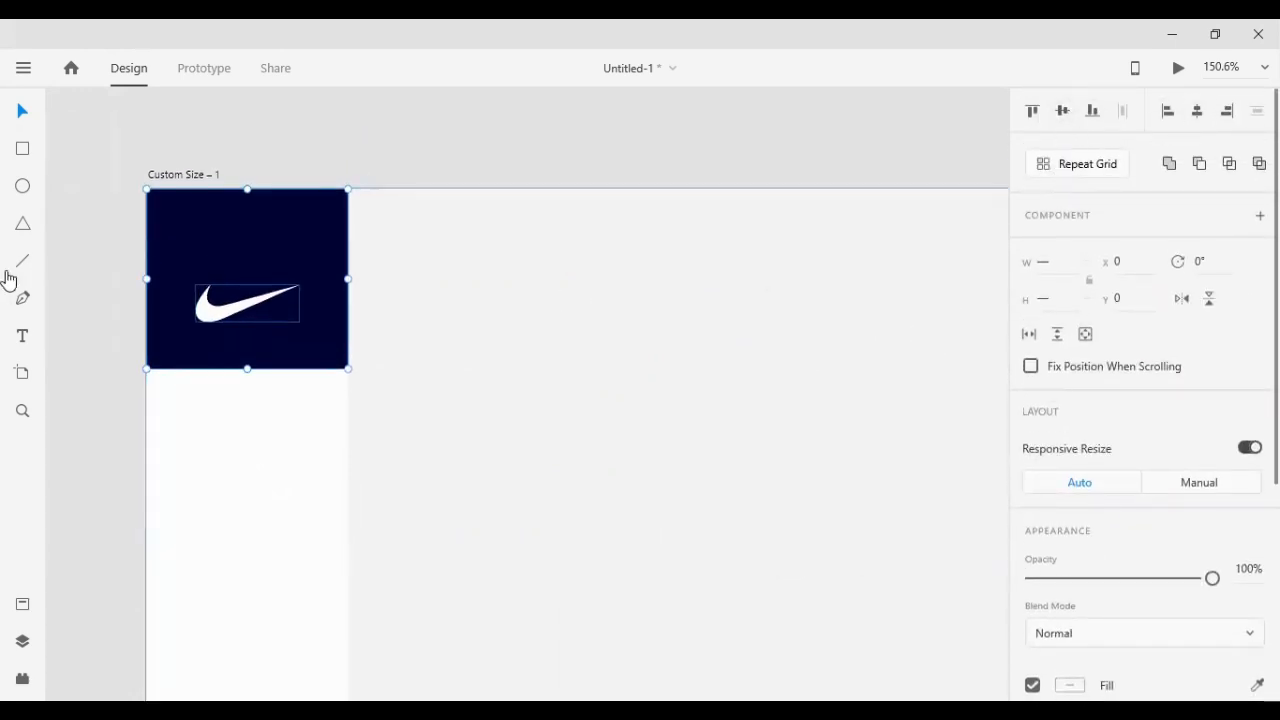
left_click(90, 334)
left_click(228, 314)
left_click(268, 244, "shift")
left_click(1062, 113)
left_click(100, 241)
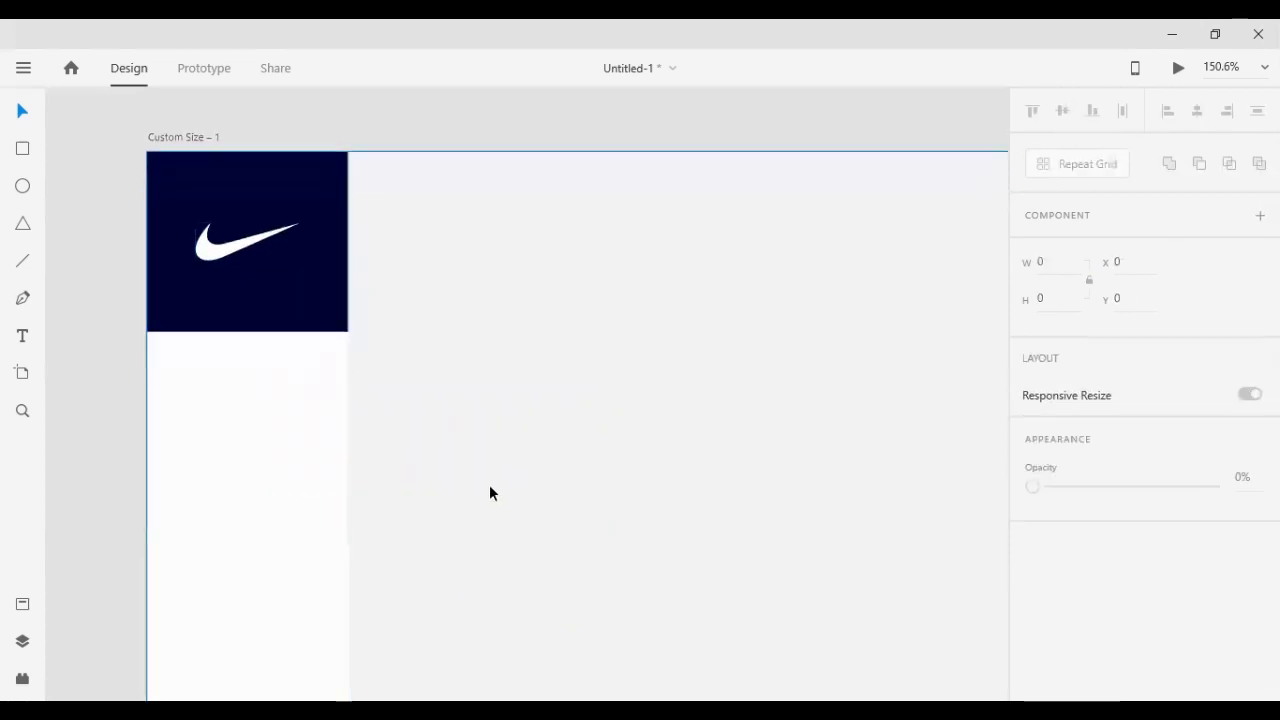
Reduce the white swoosh's width to 60.33 with its proportions locked
scroll(478, 483, "down", 3)
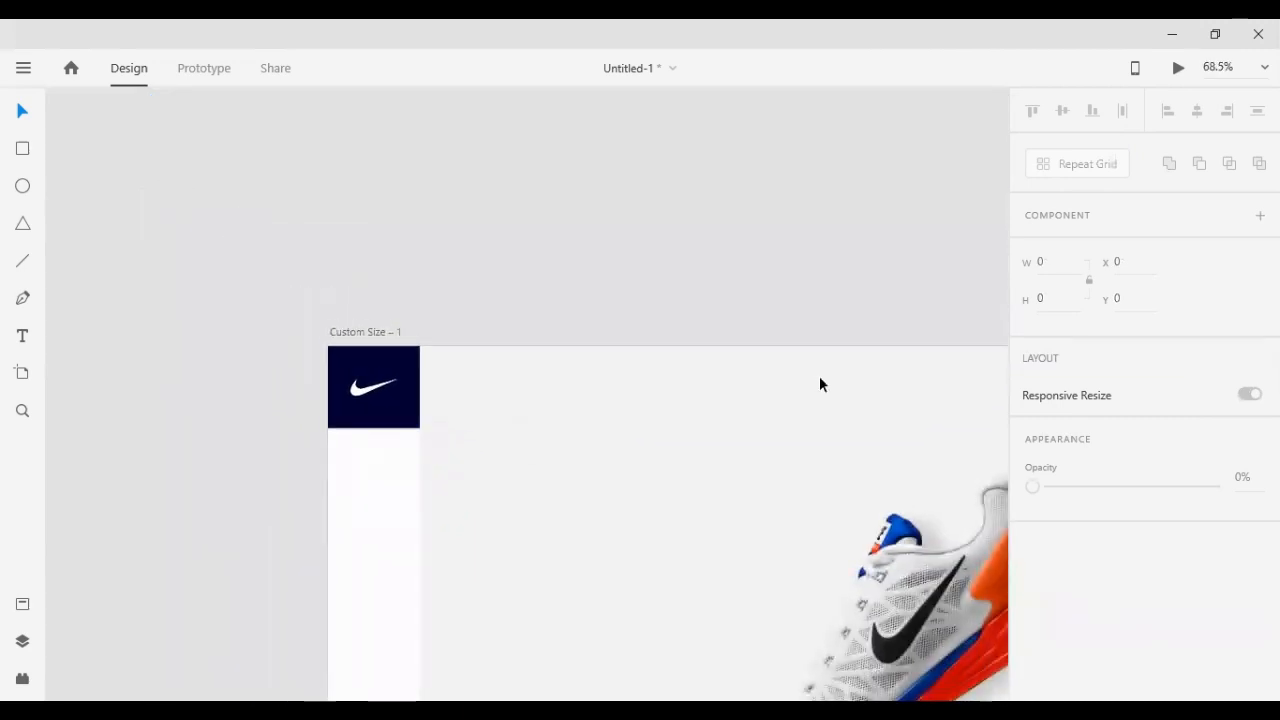
scroll(805, 387, "down", 2)
scroll(802, 388, "down", 2)
scroll(806, 370, "right", 3)
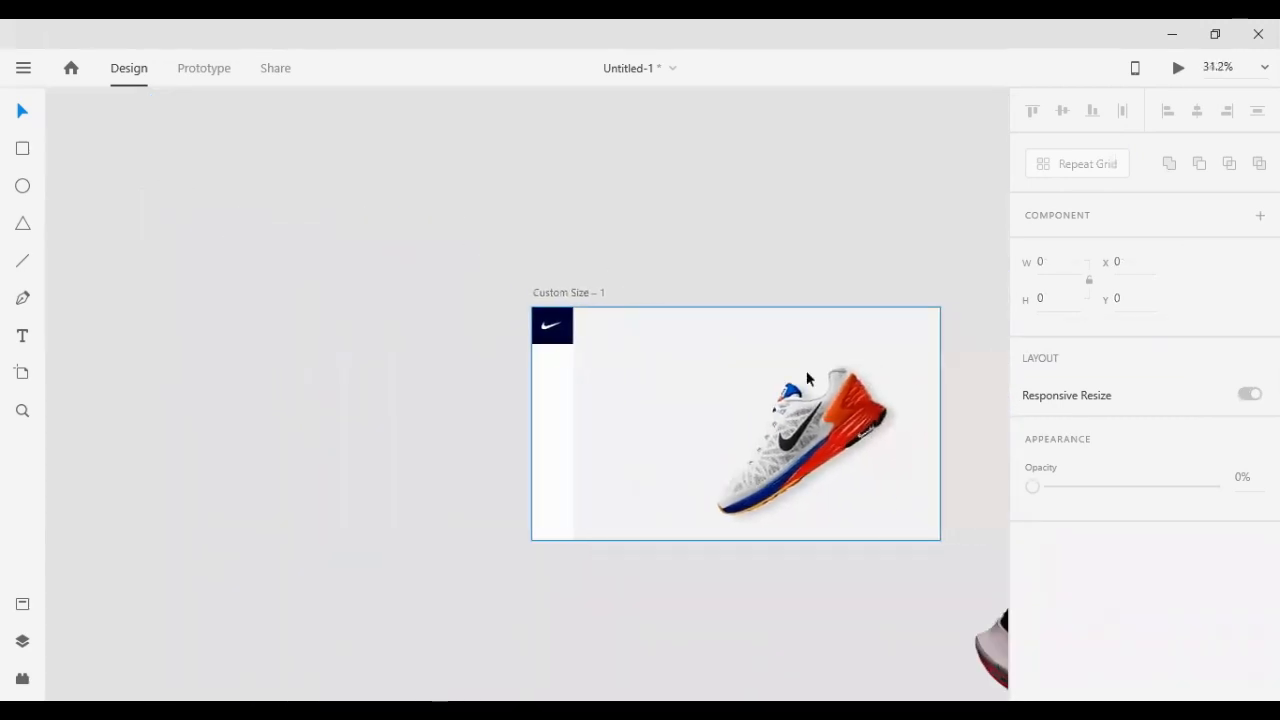
left_click(436, 325)
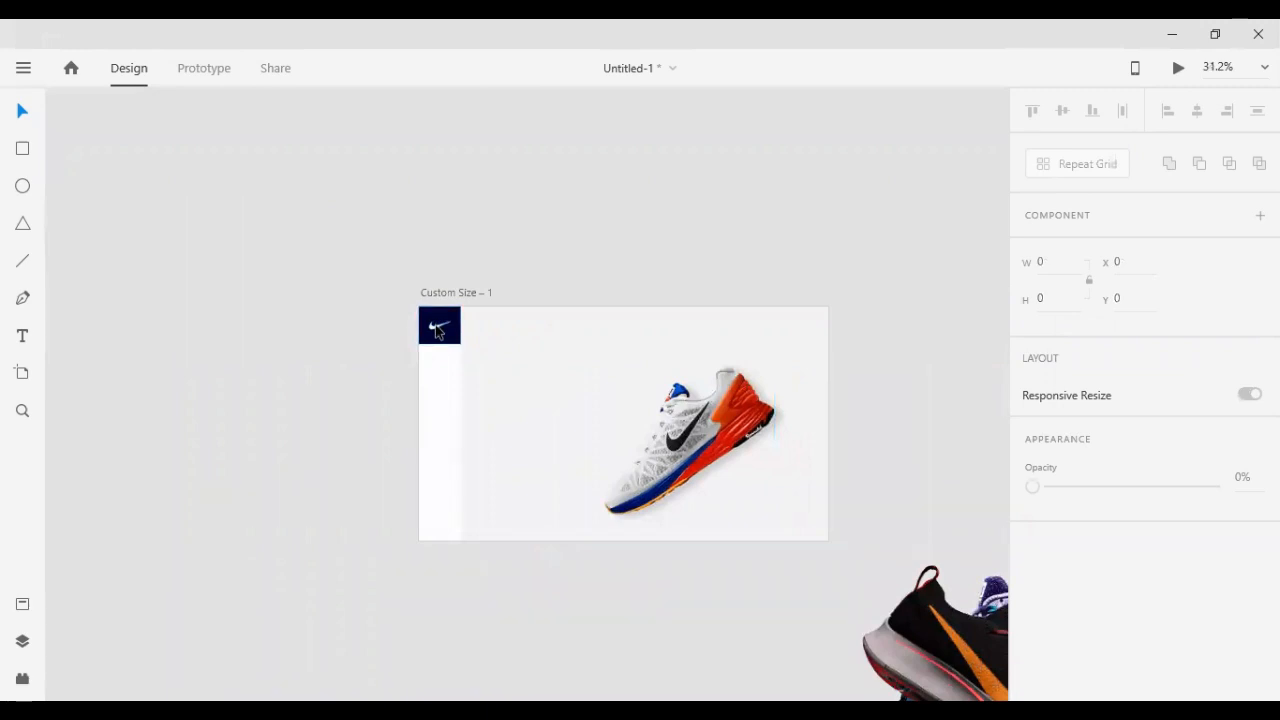
left_click(1074, 262)
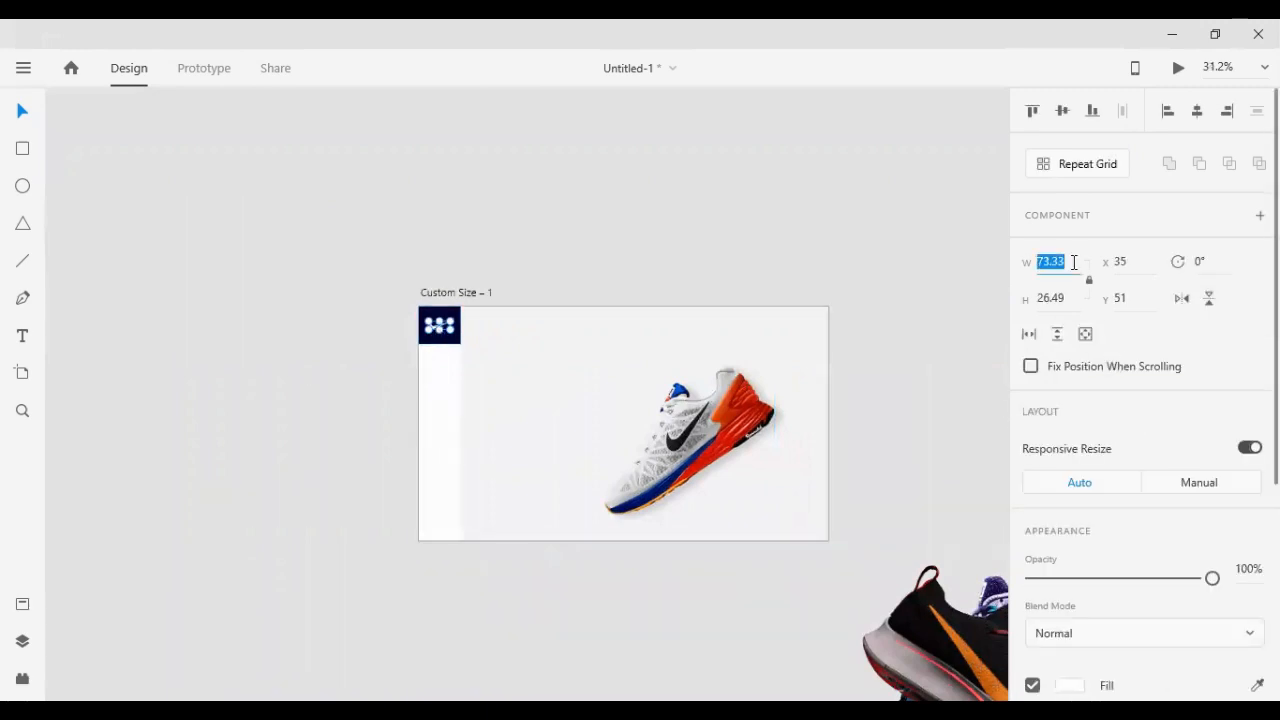
key("Down")
key("Down")
key("Down")
key("Down")
key("Down")
key("Down")
key("Down")
key("Down")
key("Down")
left_click(646, 270)
Select the resized swoosh together with the navy block and re-centre it within the block
left_click_drag(304, 300, 430, 340)
left_click(425, 345)
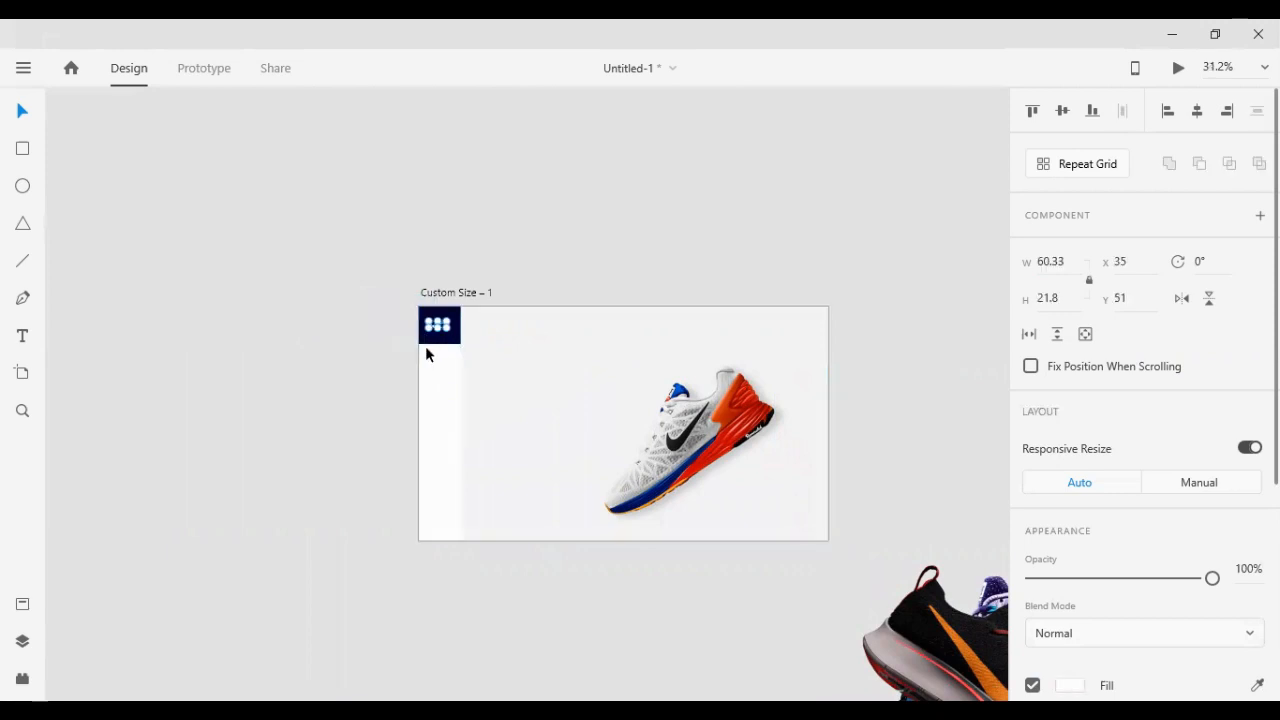
left_click(399, 355)
left_click_drag(378, 281, 450, 360)
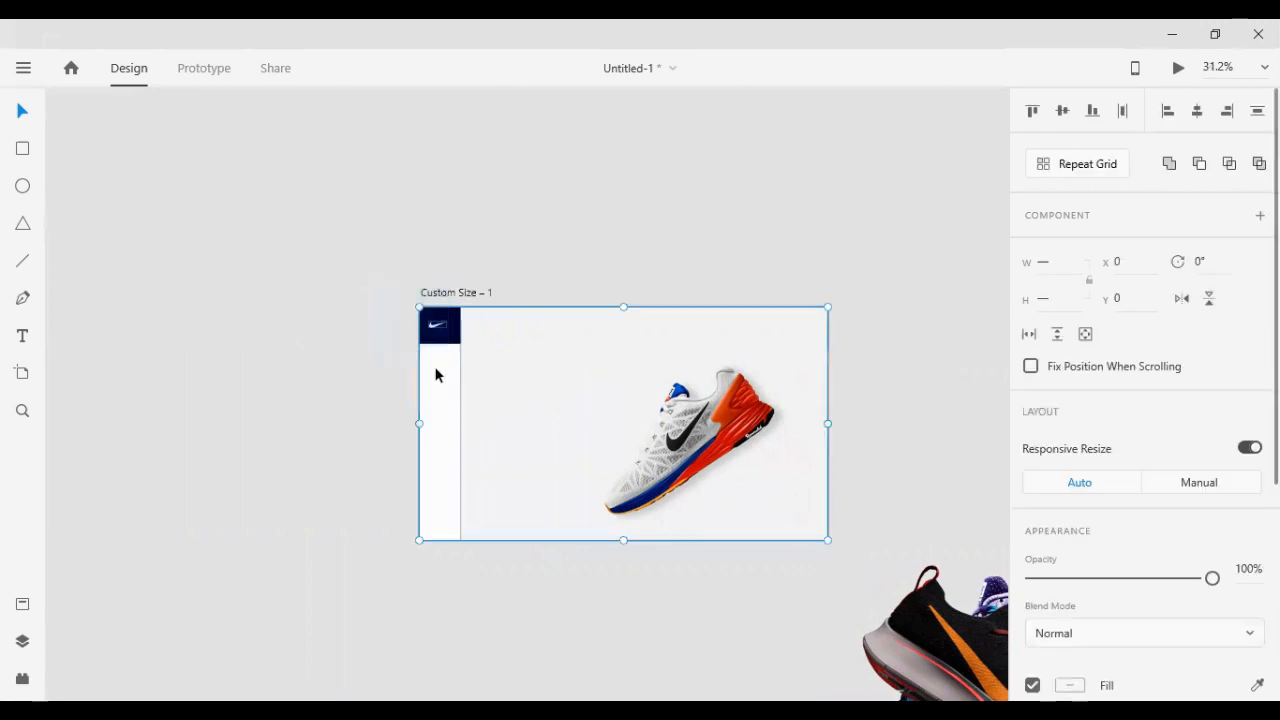
left_click_drag(377, 387, 527, 464)
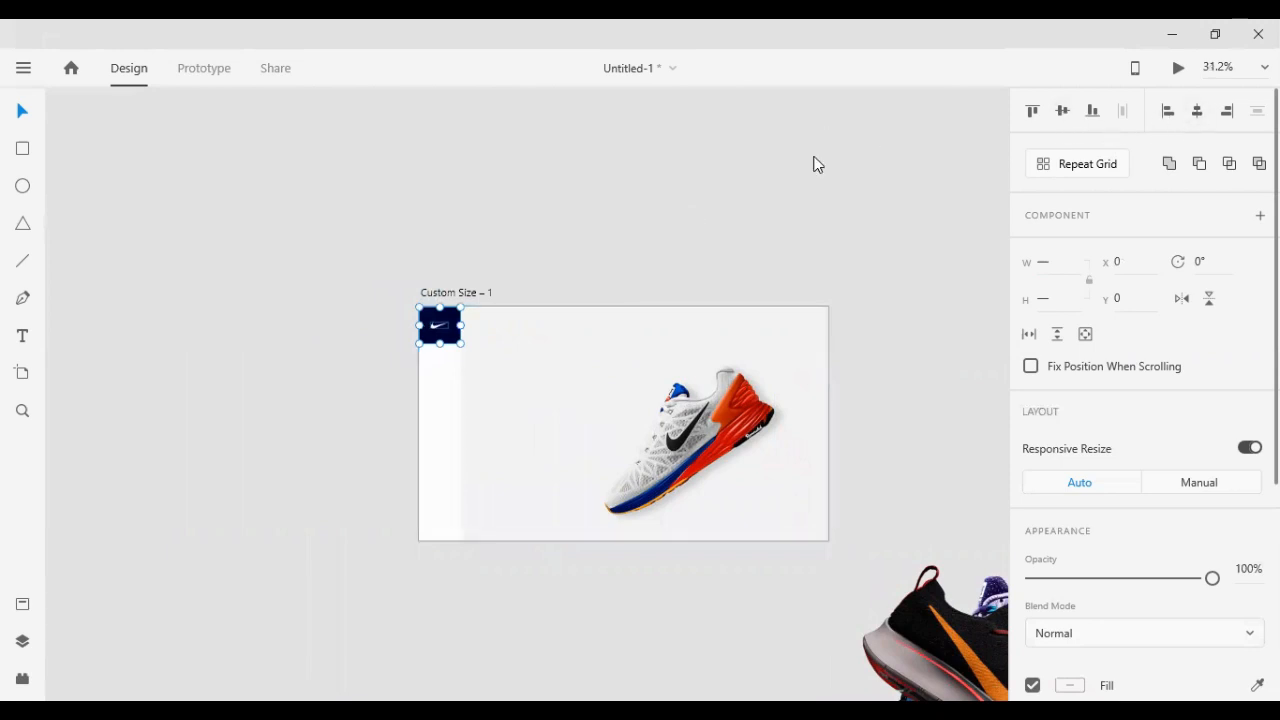
left_click(491, 272)
Add the text "NIKE AIR" and move it onto the white sidebar's inner edge, below the navy block
scroll(374, 304, "up", 5)
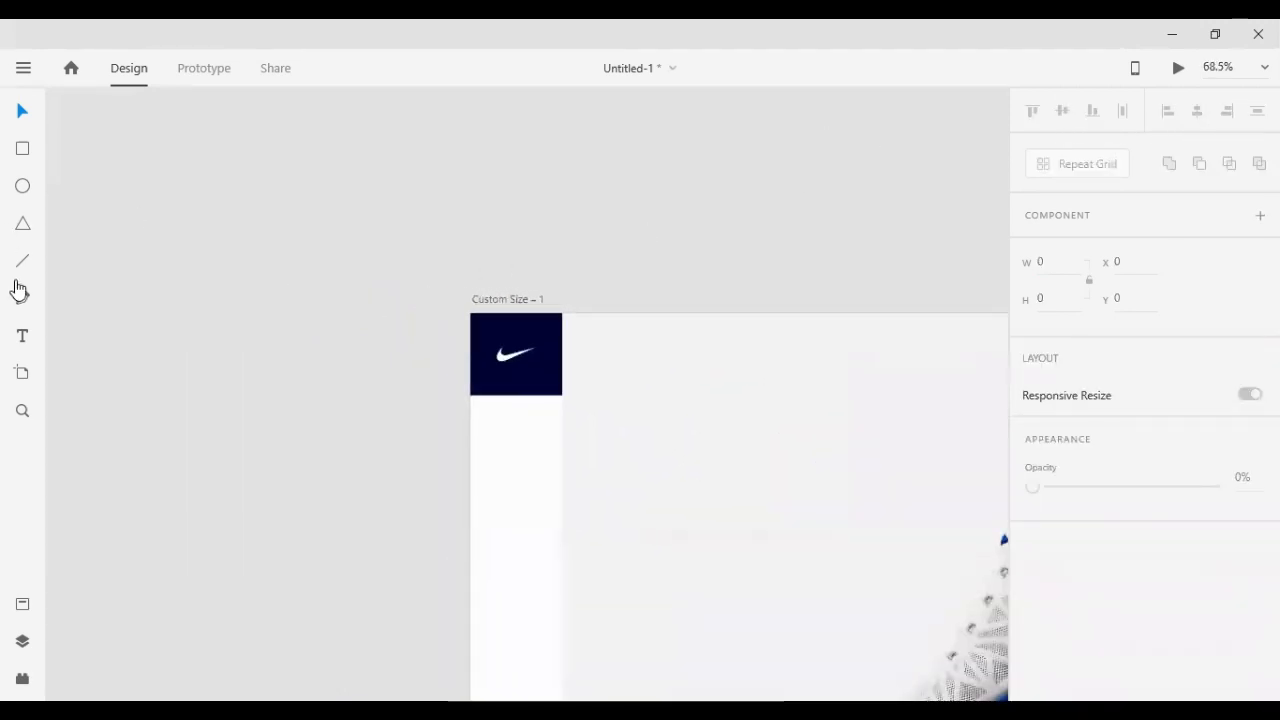
left_click(22, 345)
left_click(260, 432)
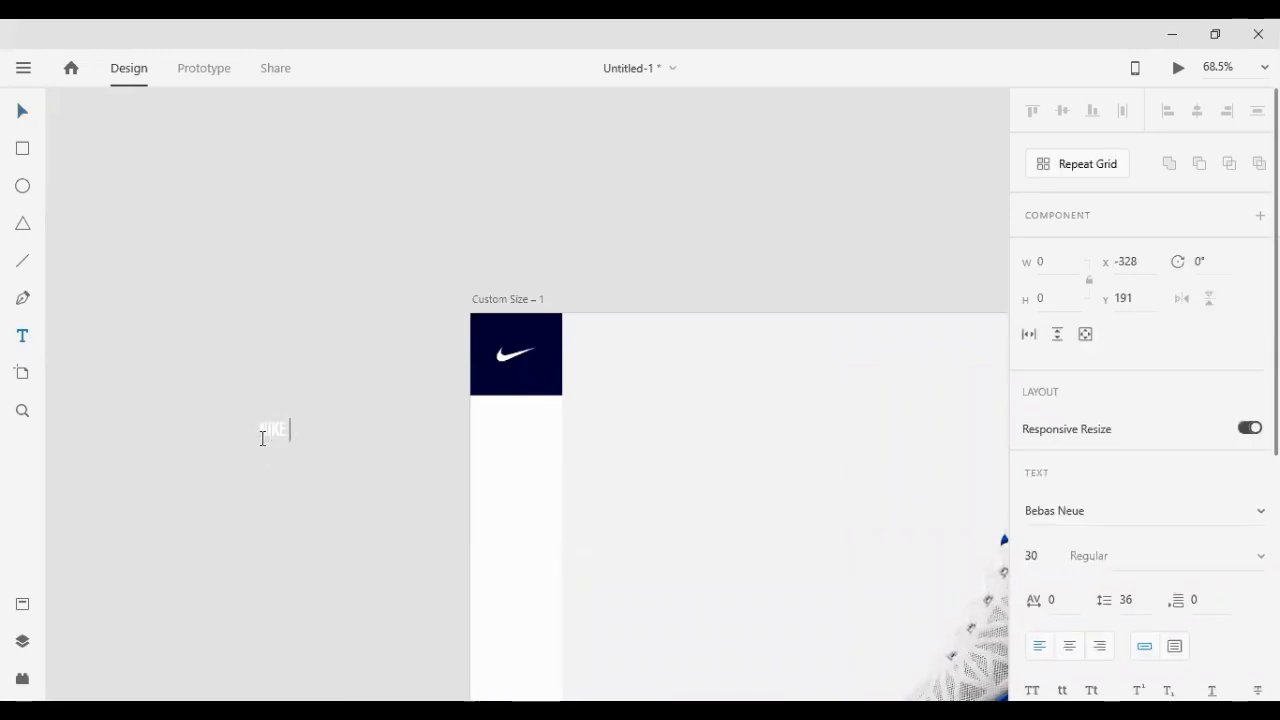
type("NIKE AIR")
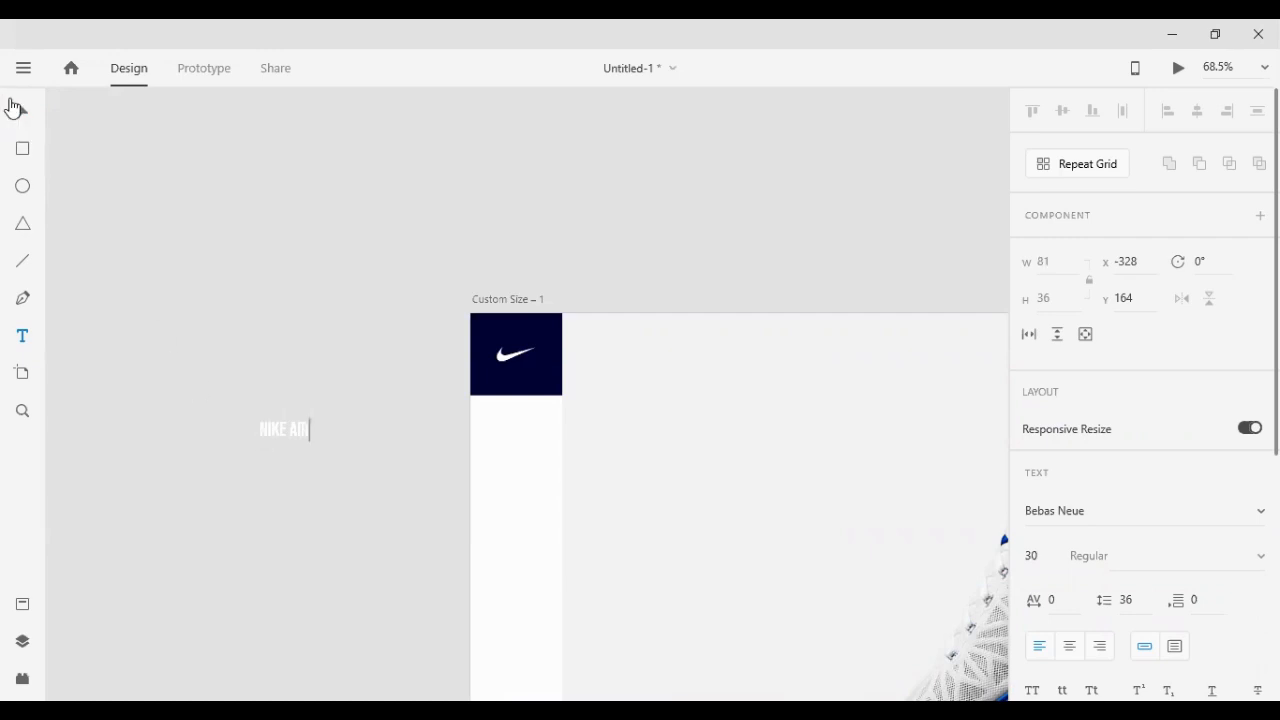
left_click(13, 108)
left_click_drag(297, 428, 562, 465)
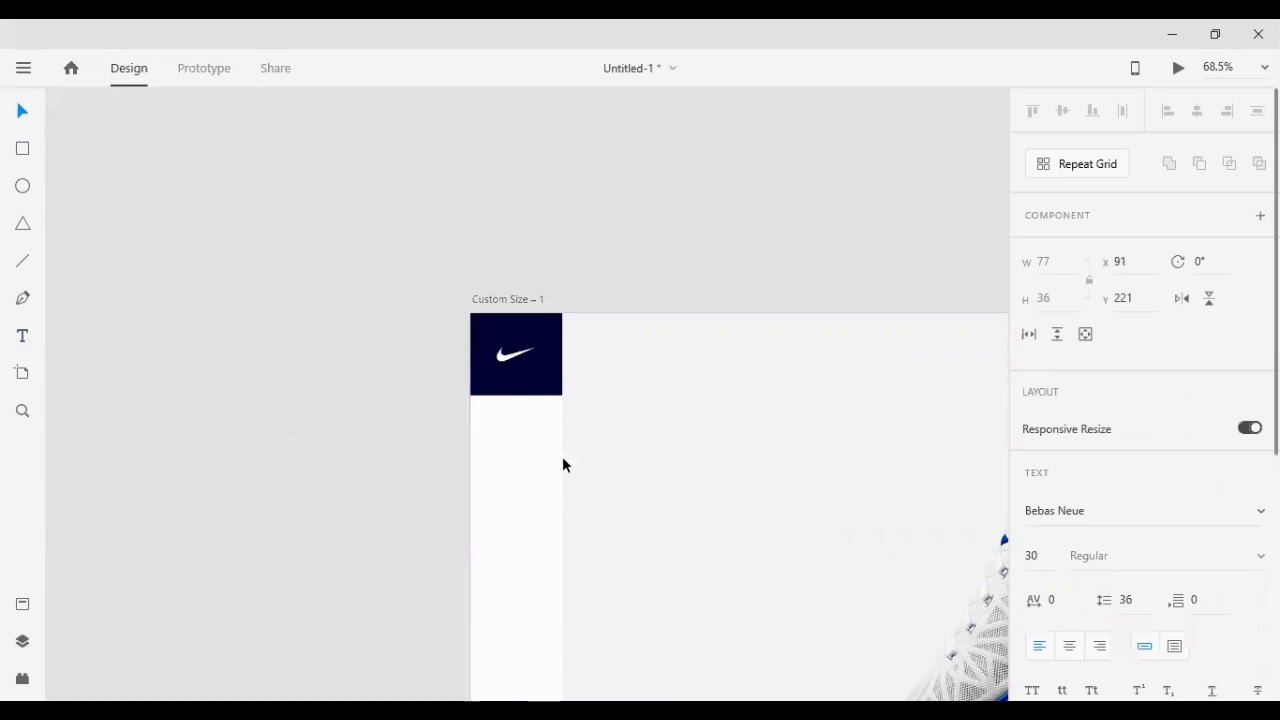
Fill the NIKE AIR text with the navy colour sampled from the logo block
scroll(1214, 560, "down", 5)
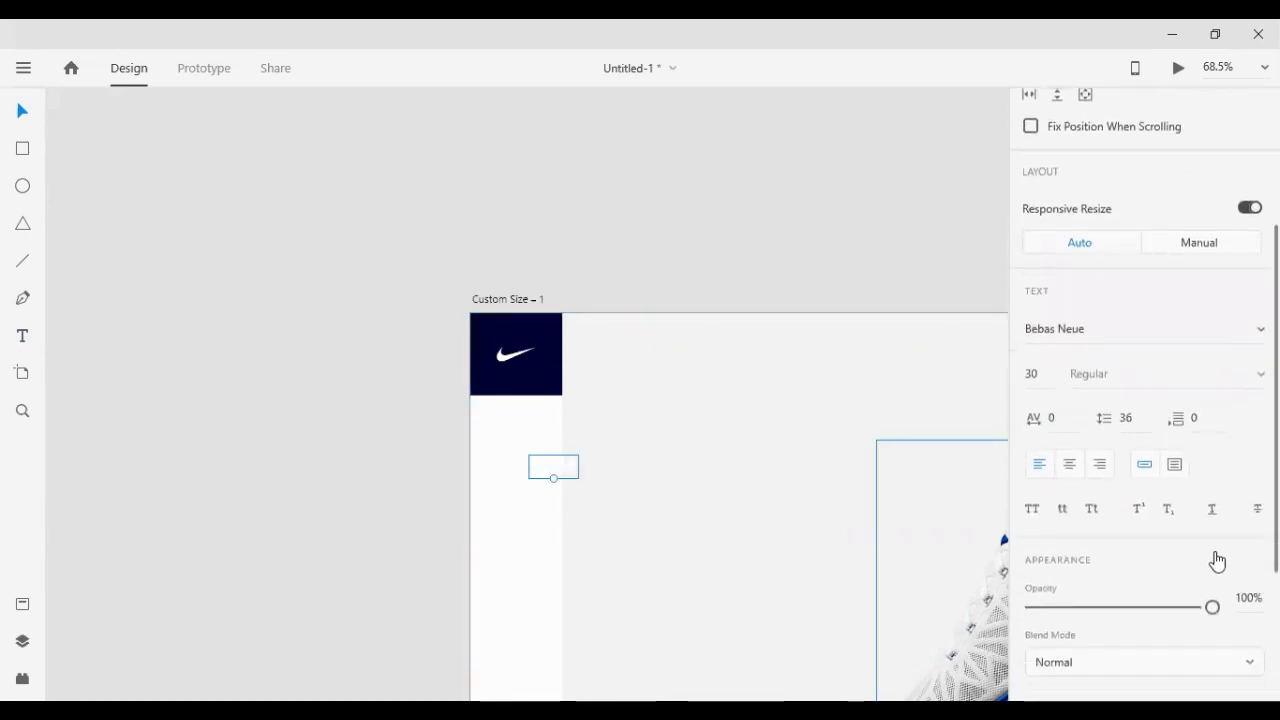
left_click(1257, 678)
left_click(475, 373)
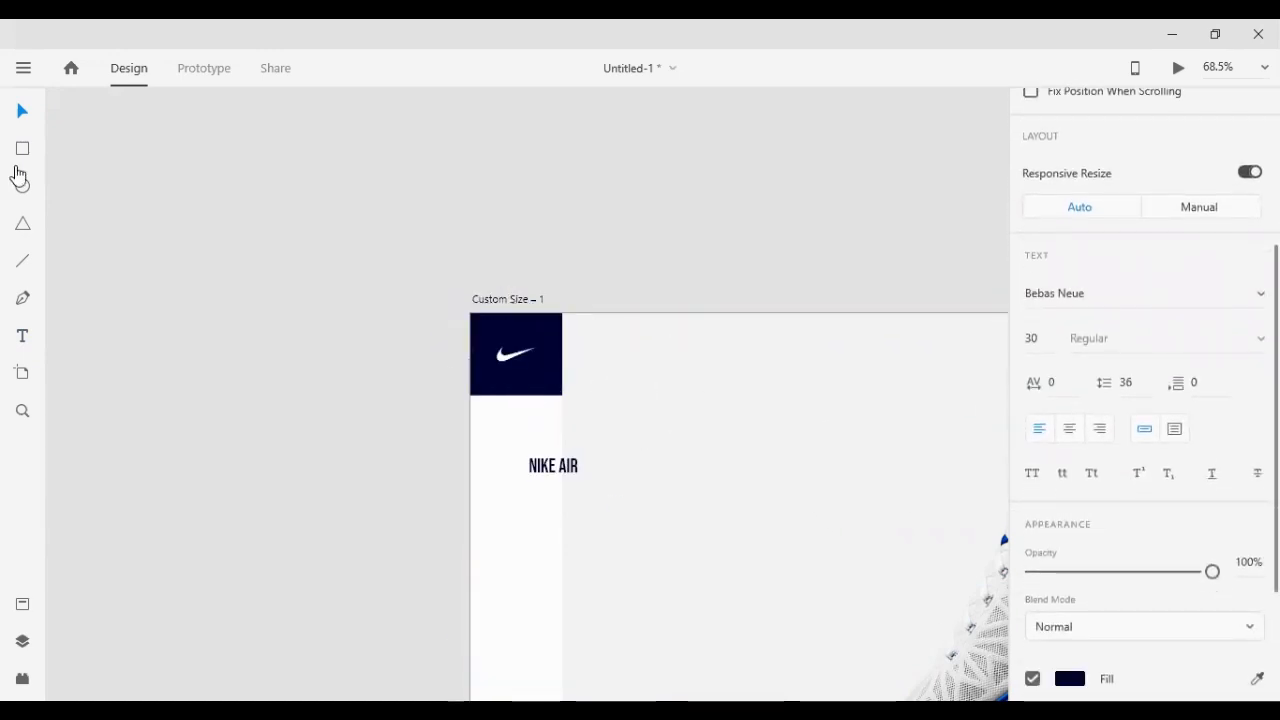
left_click(250, 485)
Enlarge the NIKE AIR text to size 39 and shift it further onto the white sidebar
scroll(551, 451, "down", 1)
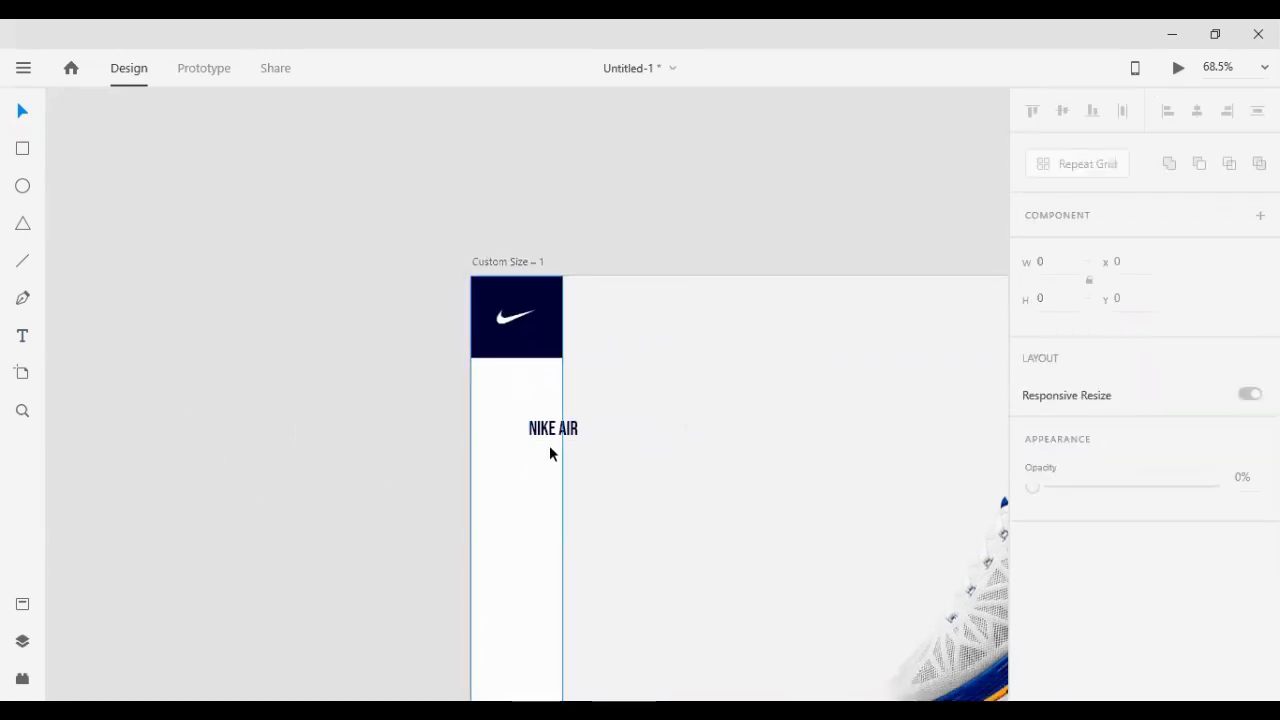
left_click(555, 434)
mouse_move(554, 437)
left_mouse_down()
mouse_move(558, 449)
mouse_move(535, 425)
left_mouse_up()
Try flipping the NIKE AIR text horizontally and vertically, restoring its orientation each time
left_click(1183, 302)
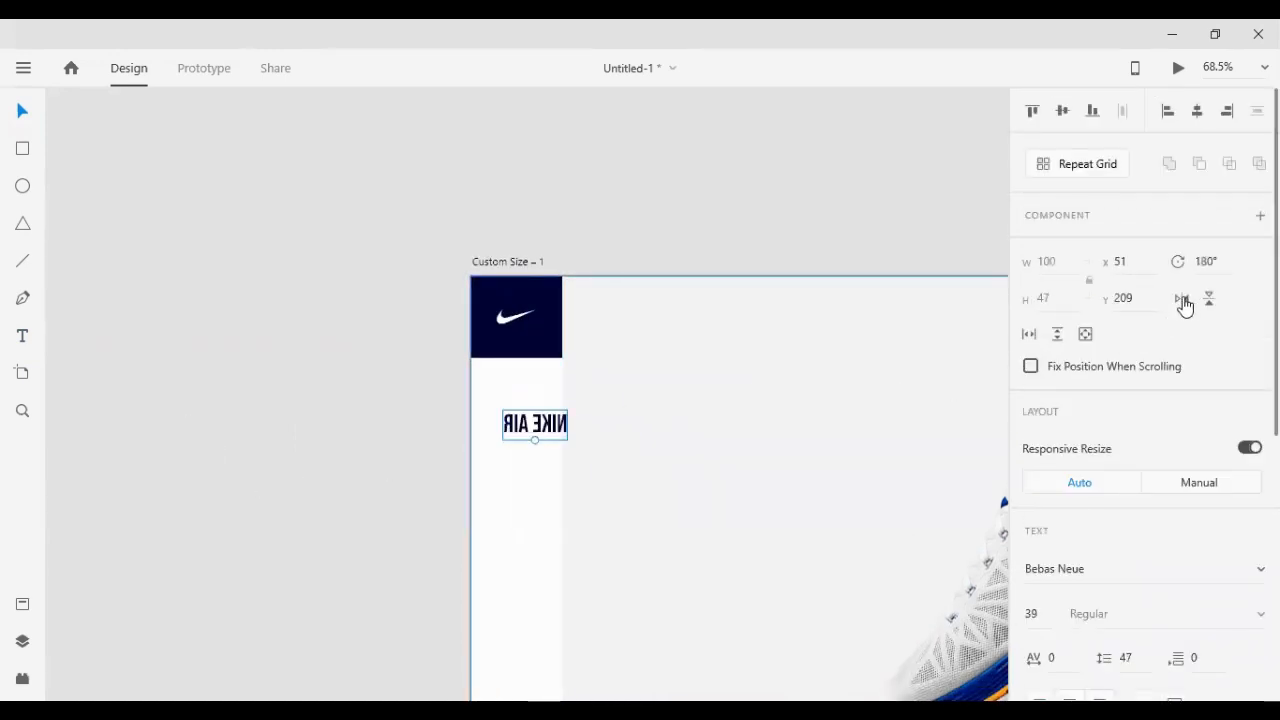
left_click(1184, 303)
left_click(1208, 302)
left_click(1209, 306)
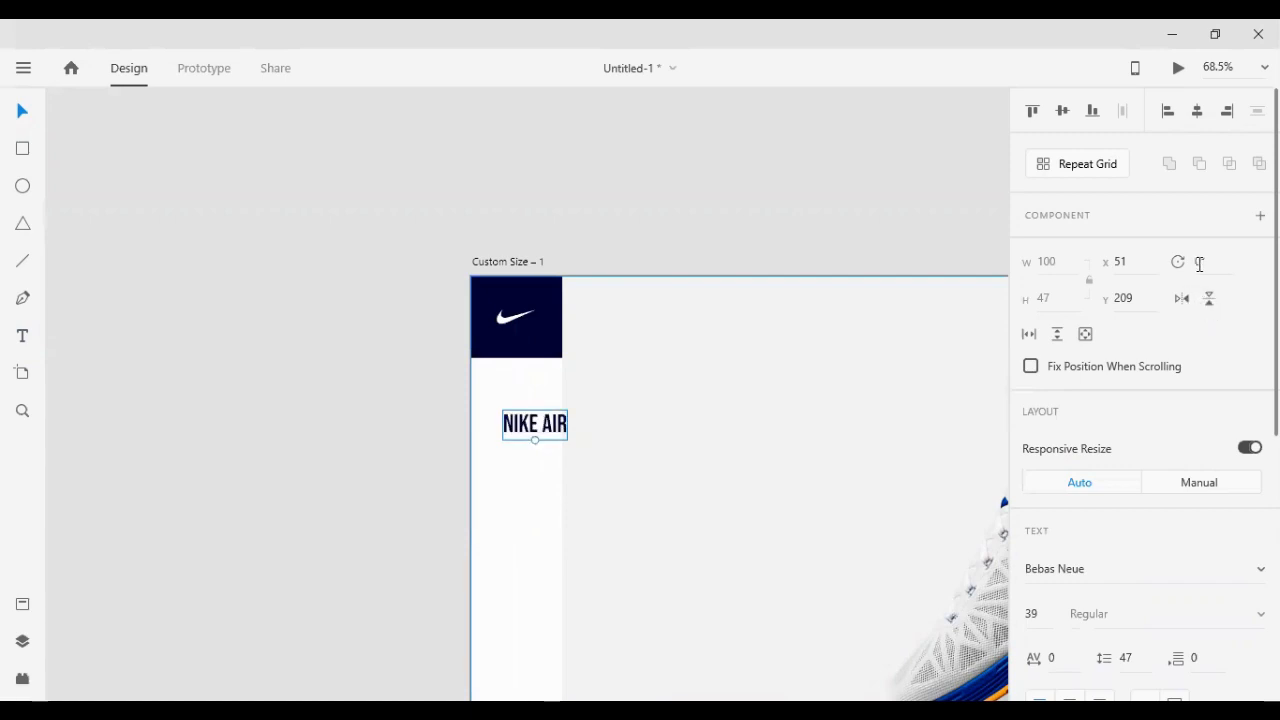
Rotate the NIKE AIR text on the sidebar to 90°
key("Up")
key("Up")
key("Up")
key("Up")
key("Up")
key("Up")
key("Up")
key("Up")
key("Up")
key("Up")
key("Up")
key("Up")
key("Up")
key("Up")
key("Up")
key("Up")
key("Up")
key("Up")
key("Up")
key("Up")
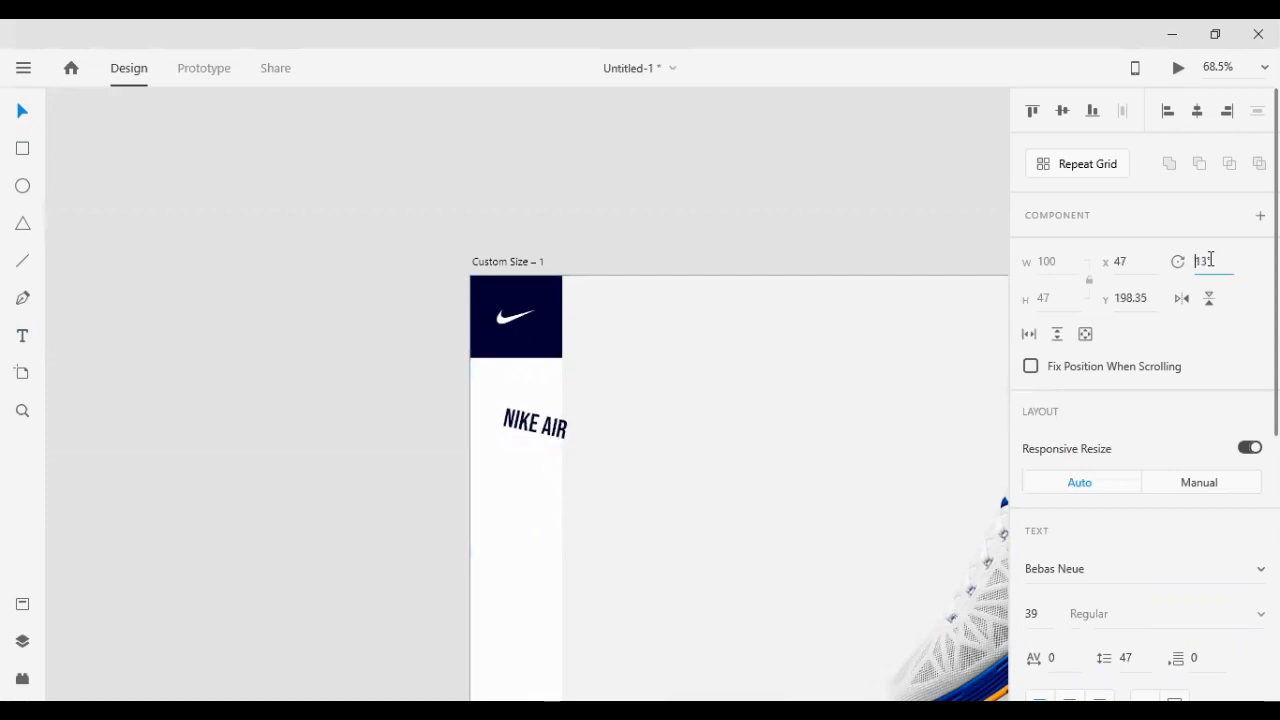
key("Up")
key("Up")
key("Up")
key("Up")
key("Up")
key("Up")
key("Up")
key("Up")
key("Up")
key("Up")
key("Up")
key("Up")
key("Up")
key("Up")
key("Up")
key("Up")
key("Up")
key("Up")
key("Up")
key("Up")
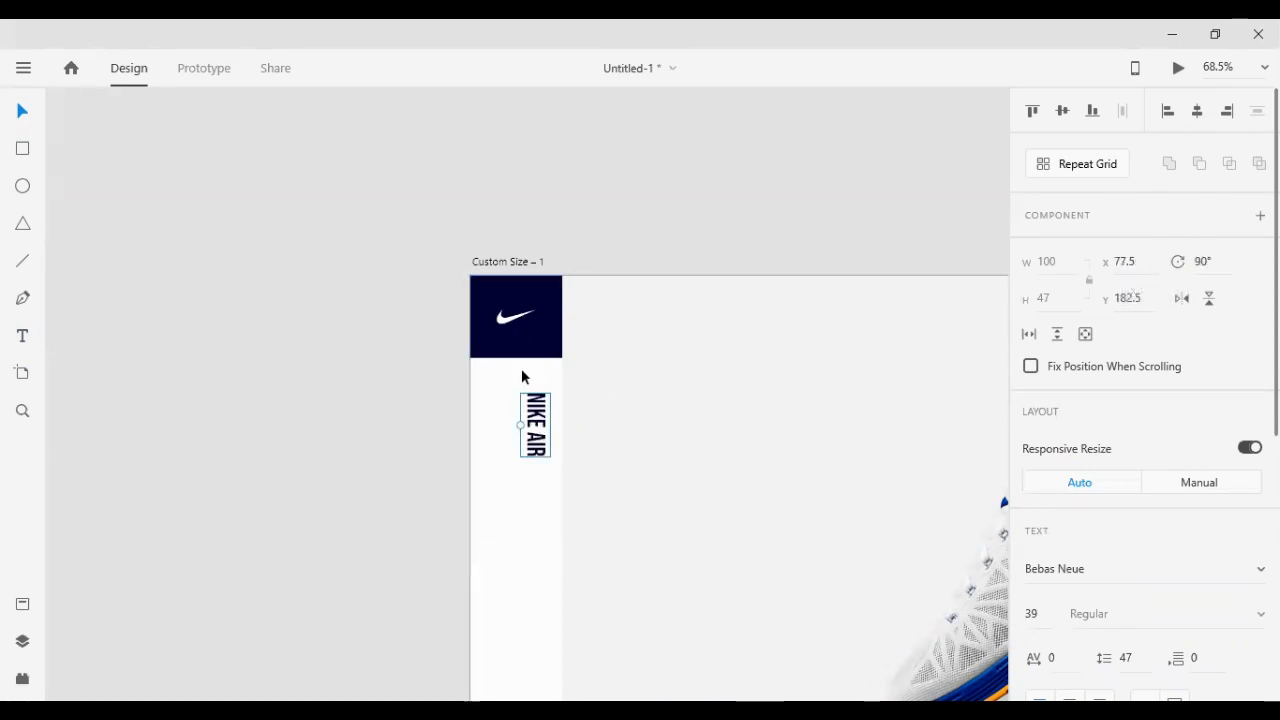
Align the rotated NIKE AIR text to the horizontal centre of the navy logo block
left_click(543, 334, "shift")
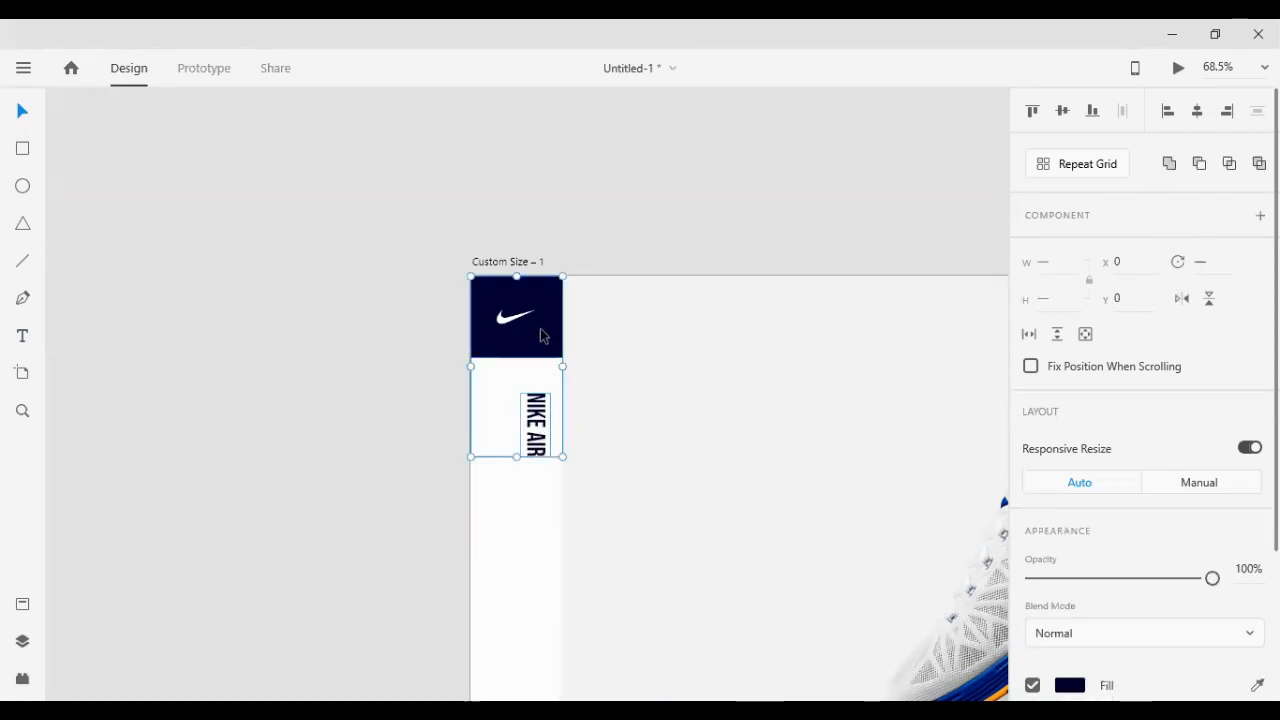
left_click(1196, 112)
left_click(892, 147)
scroll(545, 390, "down", 1)
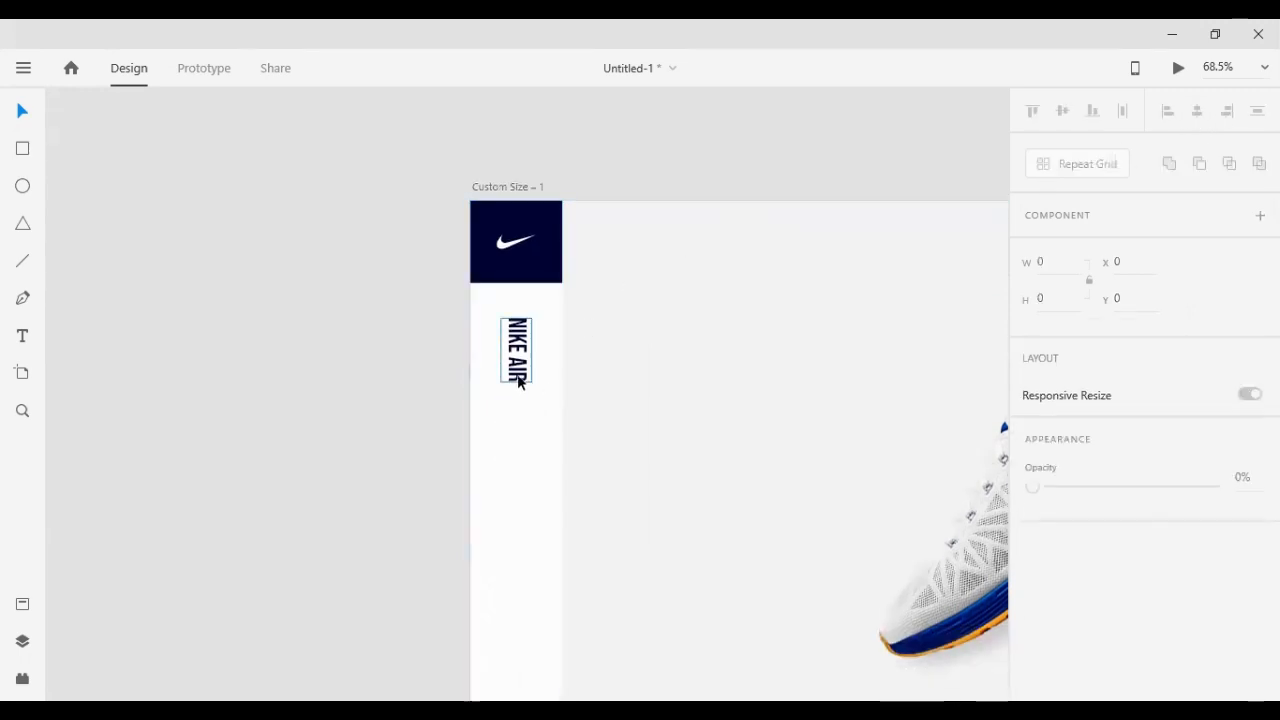
Enlarge the NIKE AIR text to size 48 and centre it horizontally on the white sidebar
left_click(518, 378)
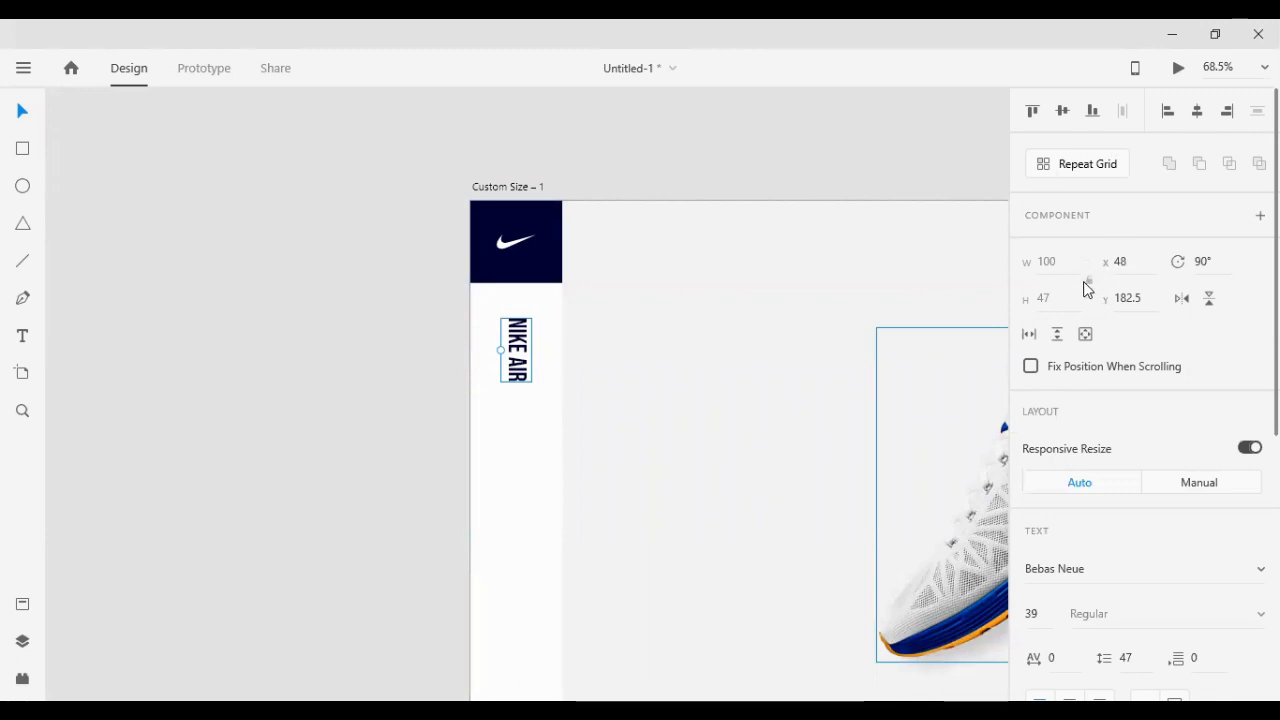
left_click(463, 366)
left_click(527, 337)
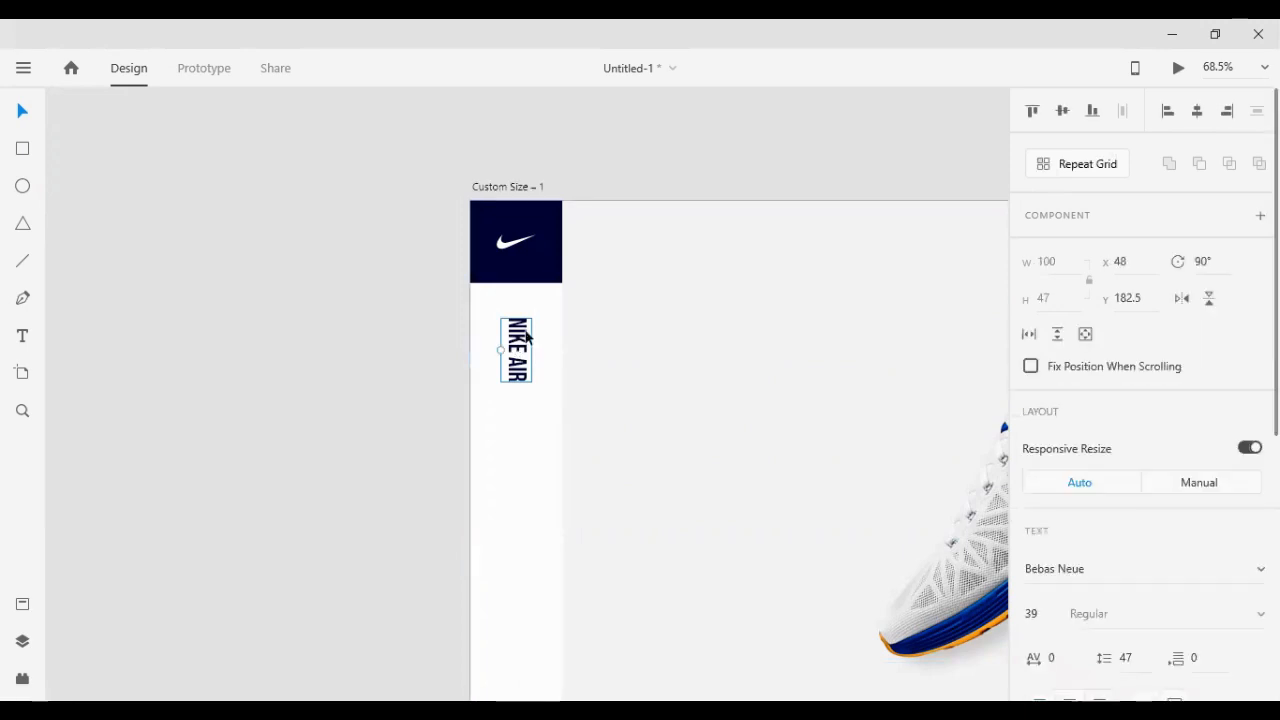
left_click_drag(500, 351, 493, 343)
left_click(551, 369)
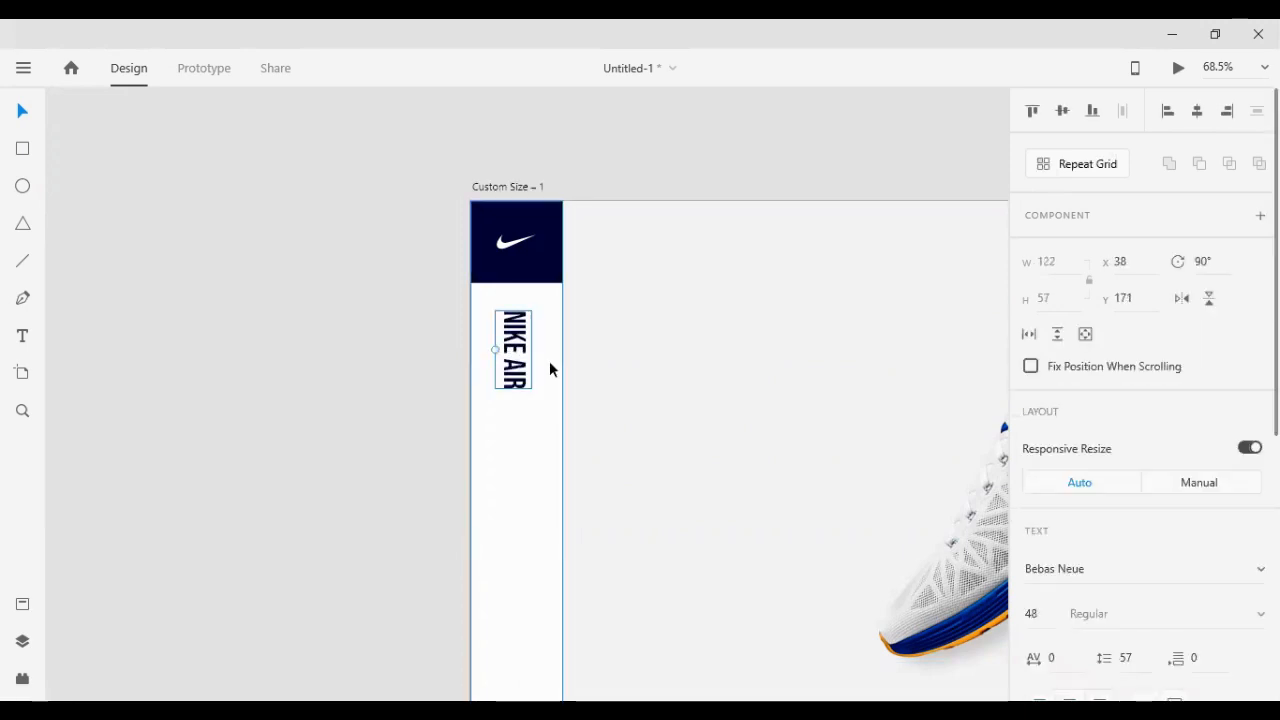
left_click(1197, 111)
left_click(903, 171)
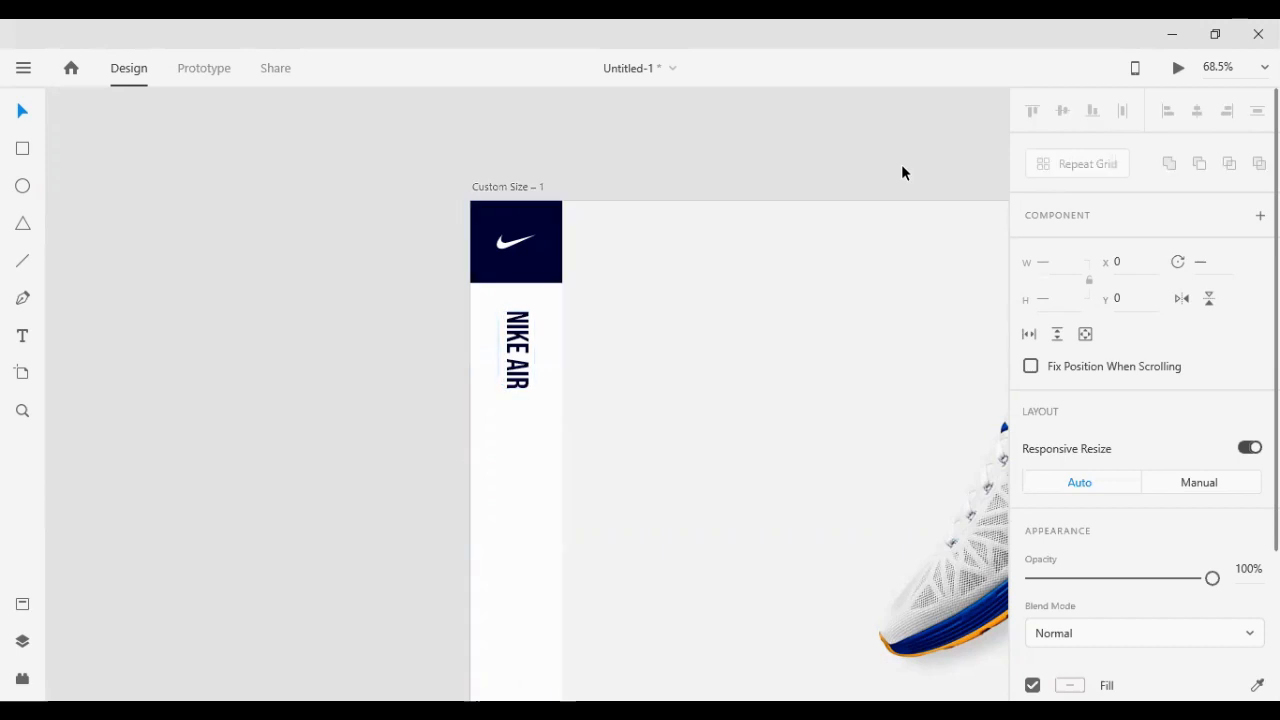
Shrink the vertical NIKE AIR text to size 31
left_click(522, 372)
scroll(523, 372, "down", 5)
scroll(549, 372, "up", 3)
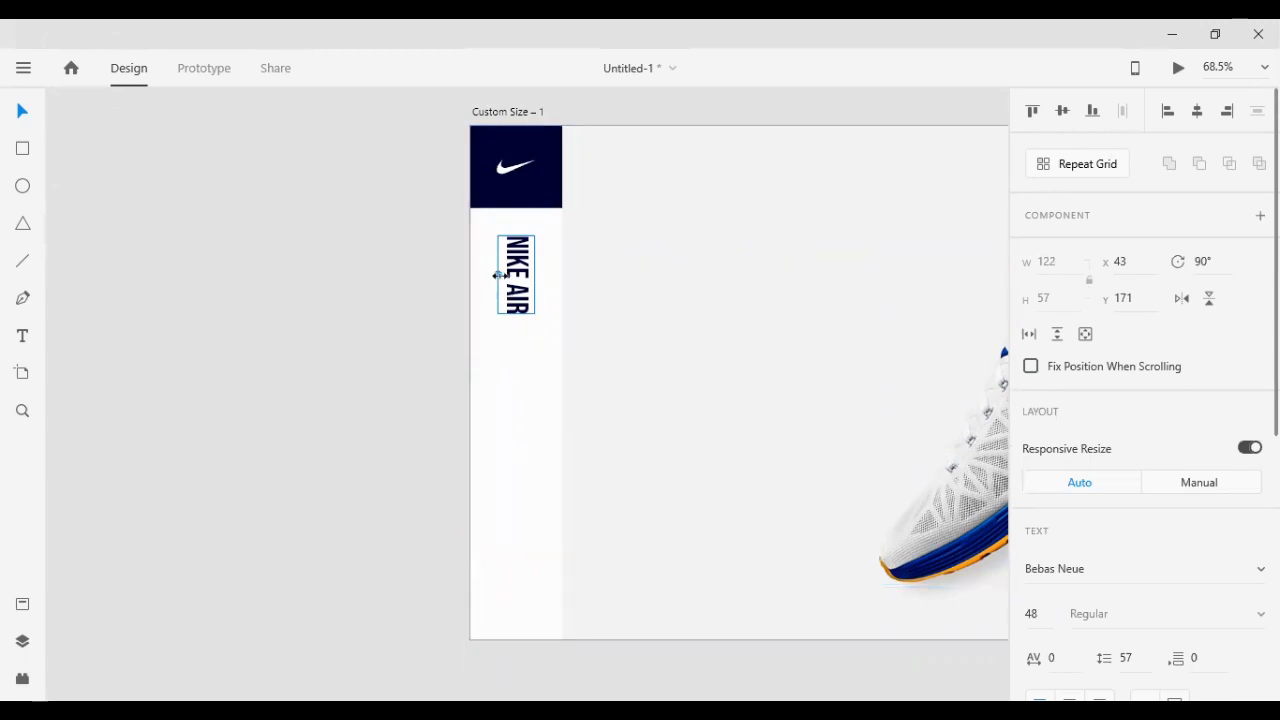
left_click_drag(497, 274, 508, 276)
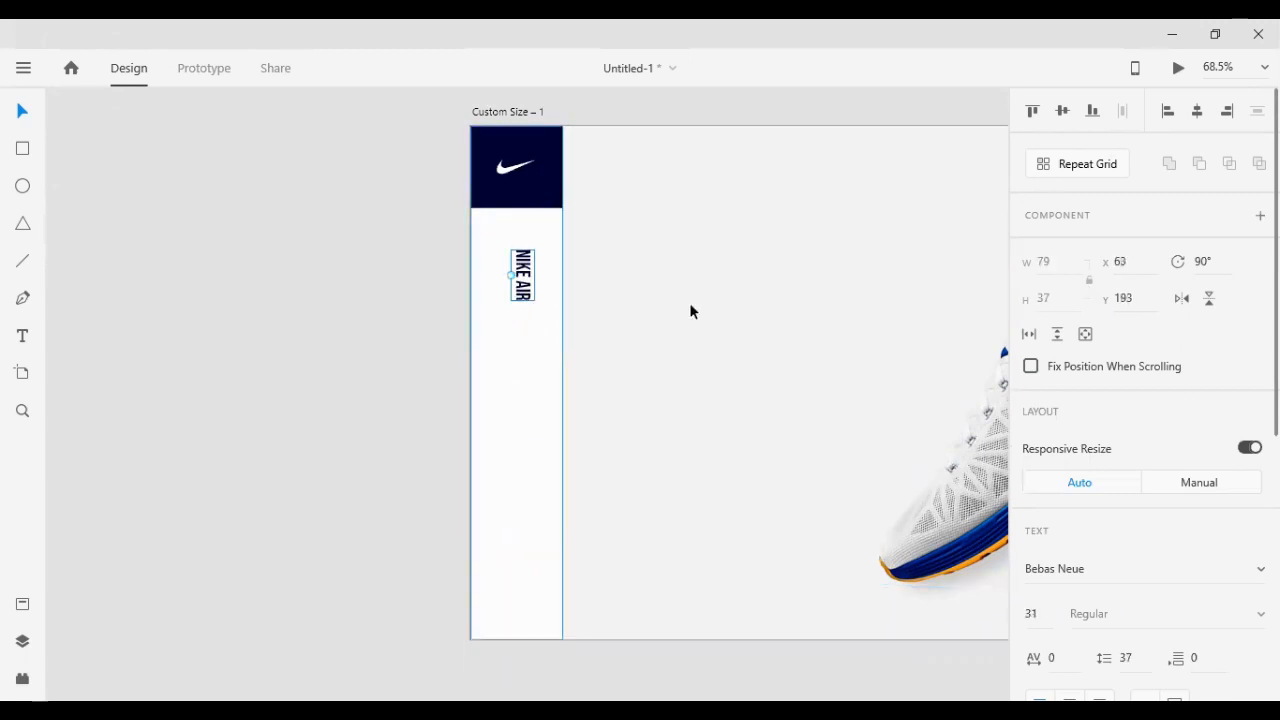
Change the font of the NIKE AIR text to Segoe UI
left_click(1102, 567)
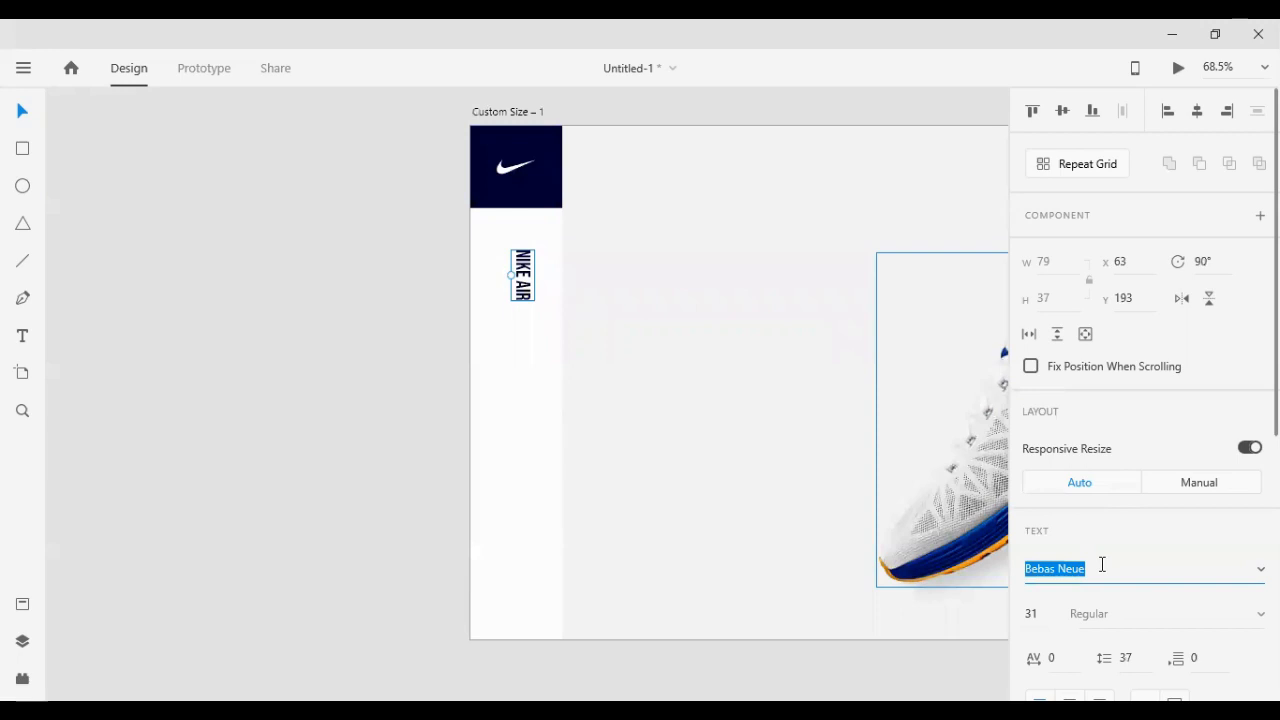
type("Segoe MDL2 Assets")
key("Return")
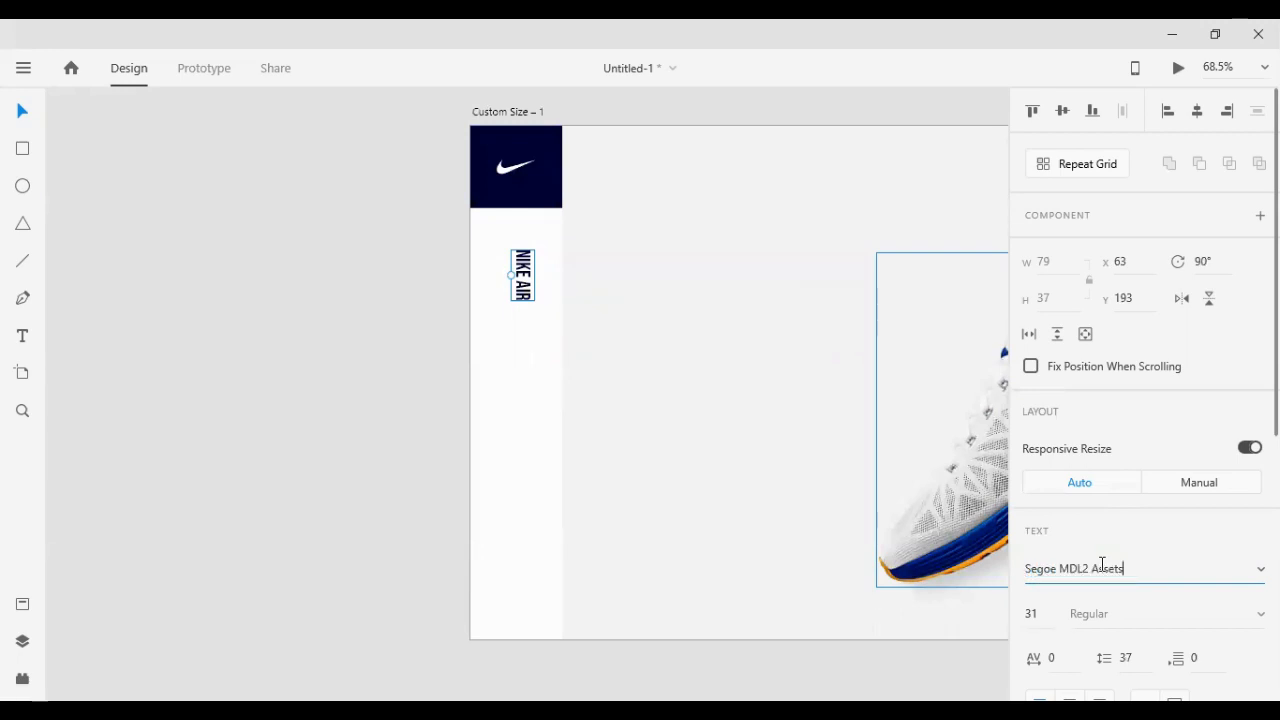
key("BackSpace")
key("BackSpace")
key("BackSpace")
key("BackSpace")
type("UI")
key("Return")
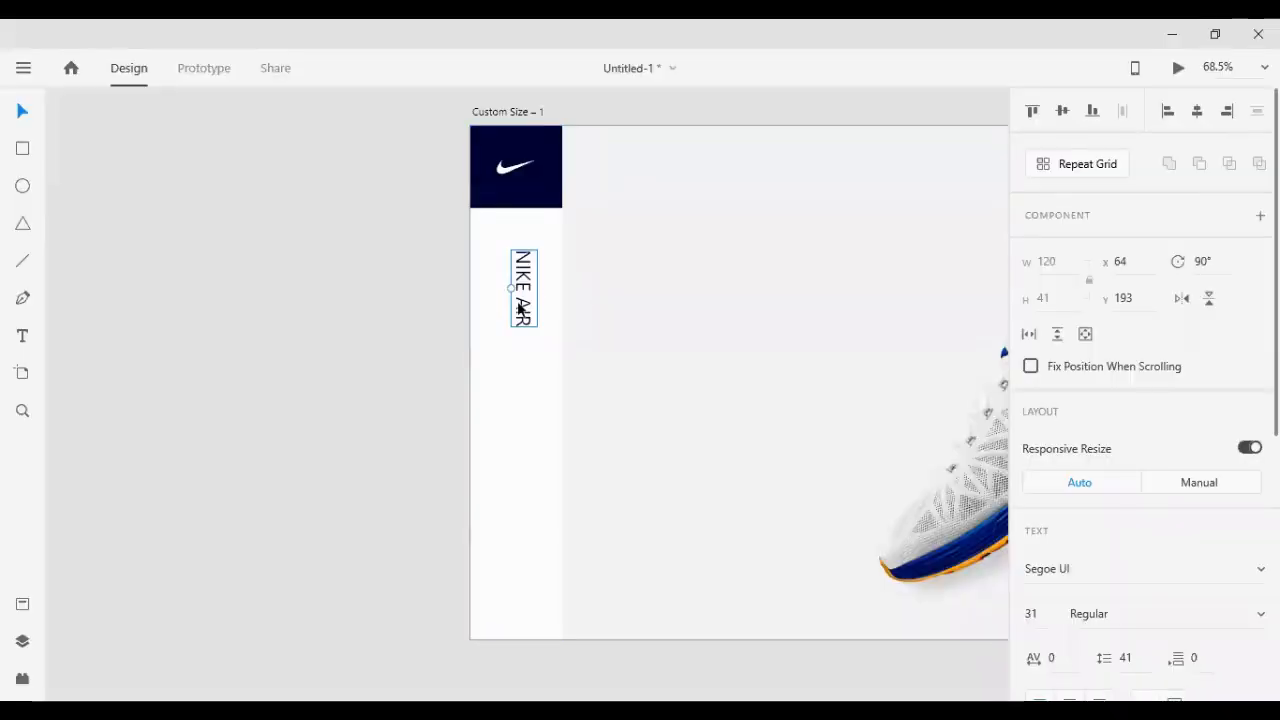
Append the word "force" to the NIKE AIR text and format that word in uppercase
double_click(517, 306)
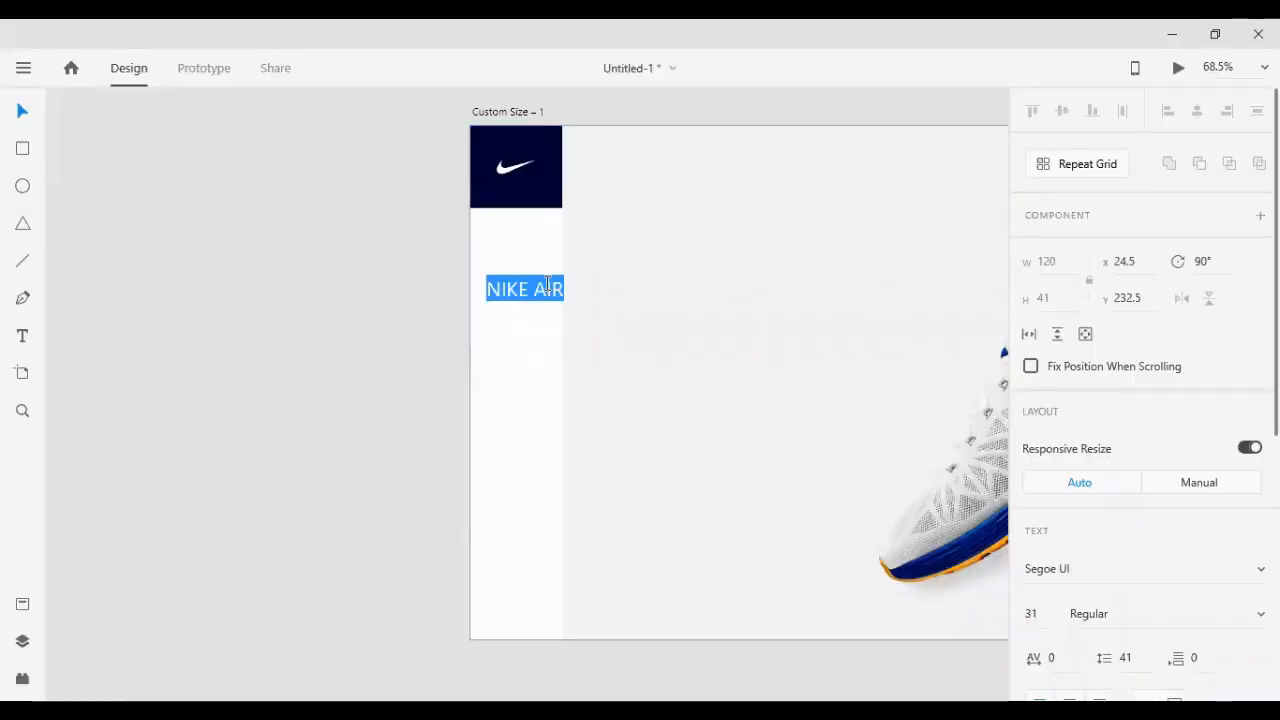
key("Right")
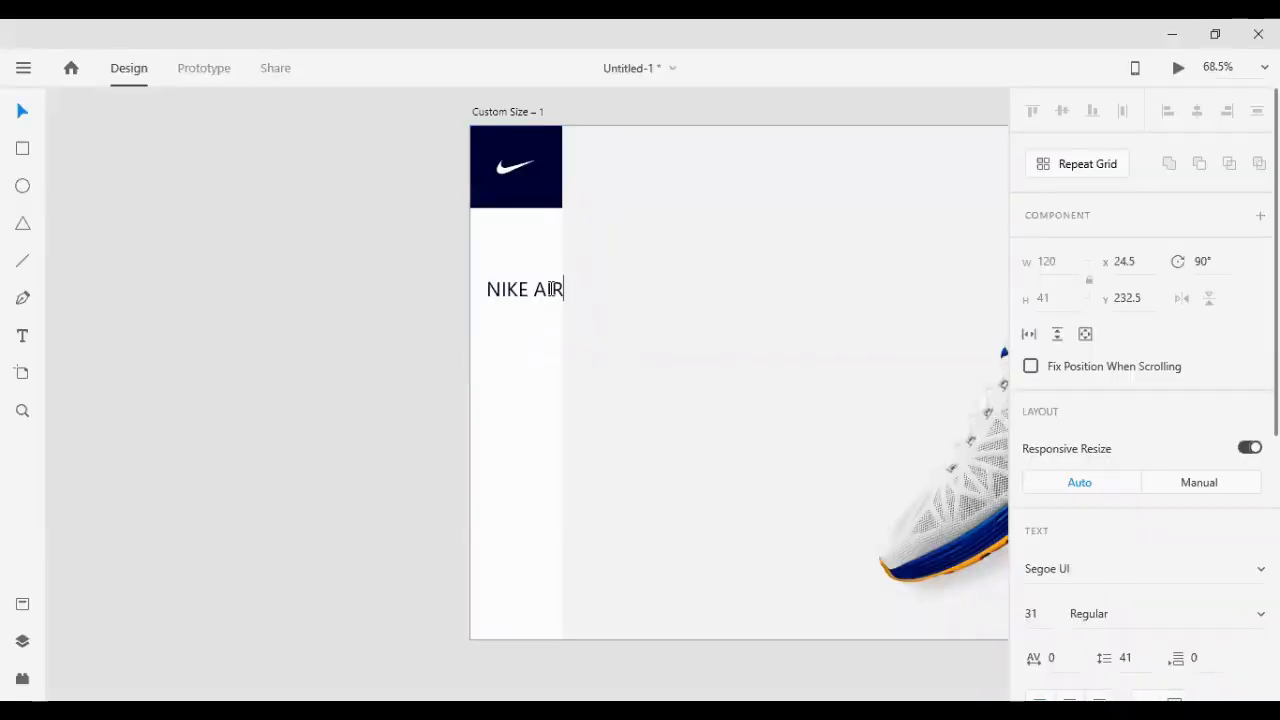
type("force")
double_click(586, 290)
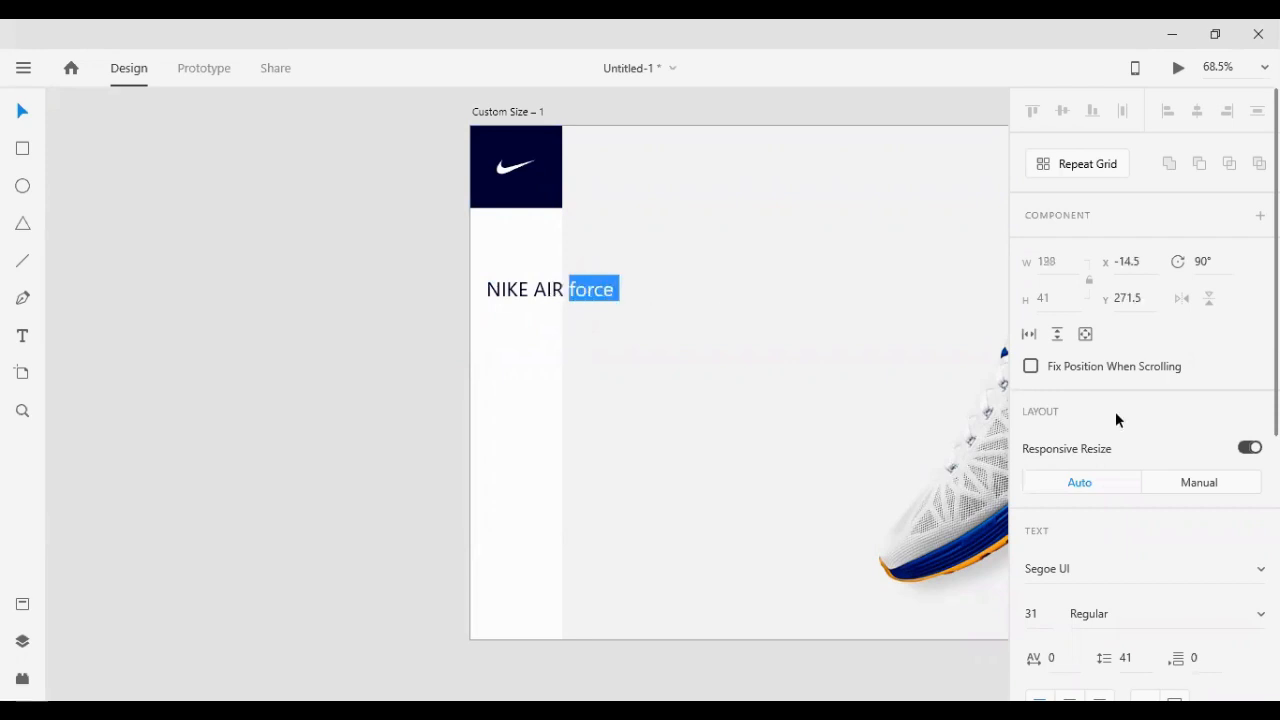
scroll(1114, 420, "down", 5)
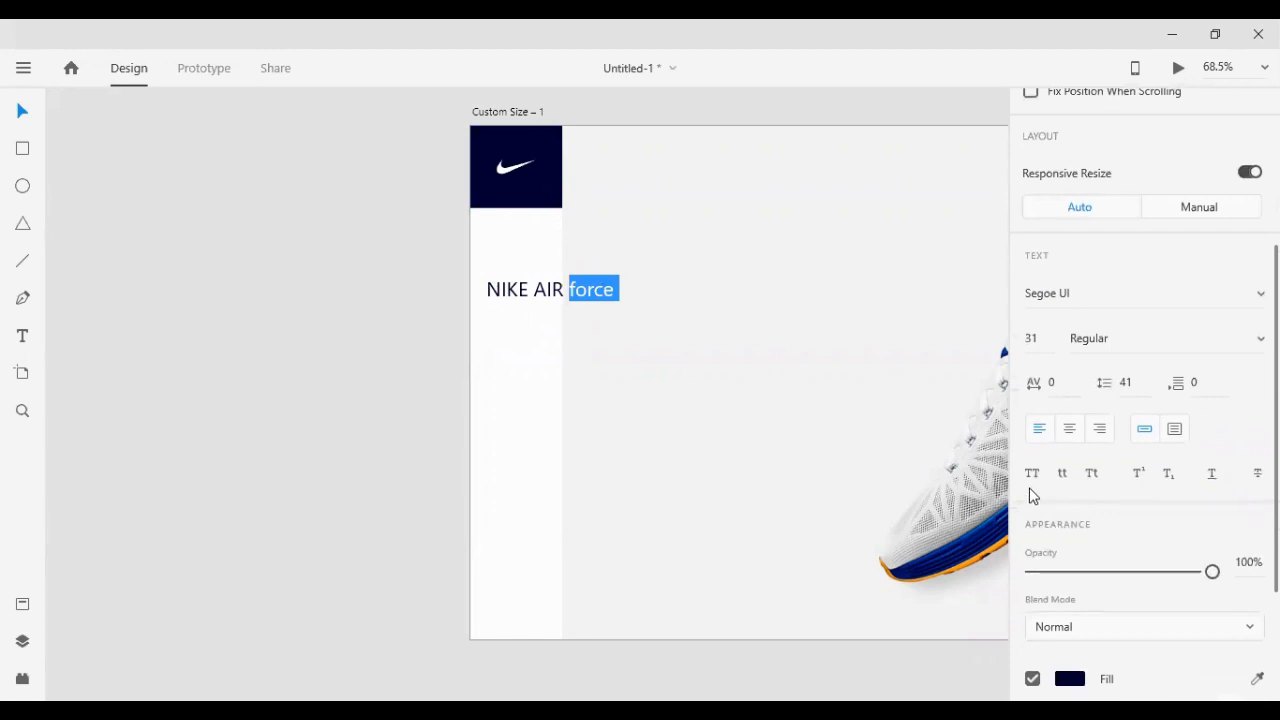
left_click(1031, 475)
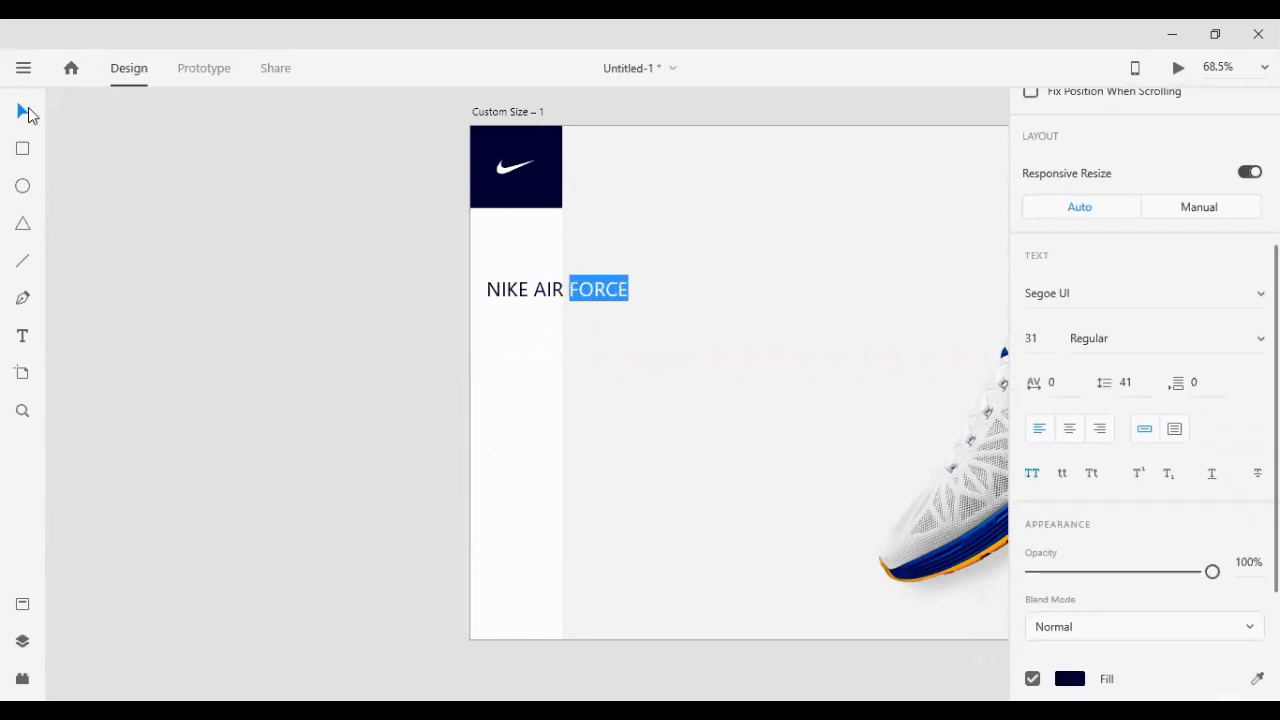
Extend the sidebar text with the word "SHOES" after FORCE and finish the text edit
key("Right")
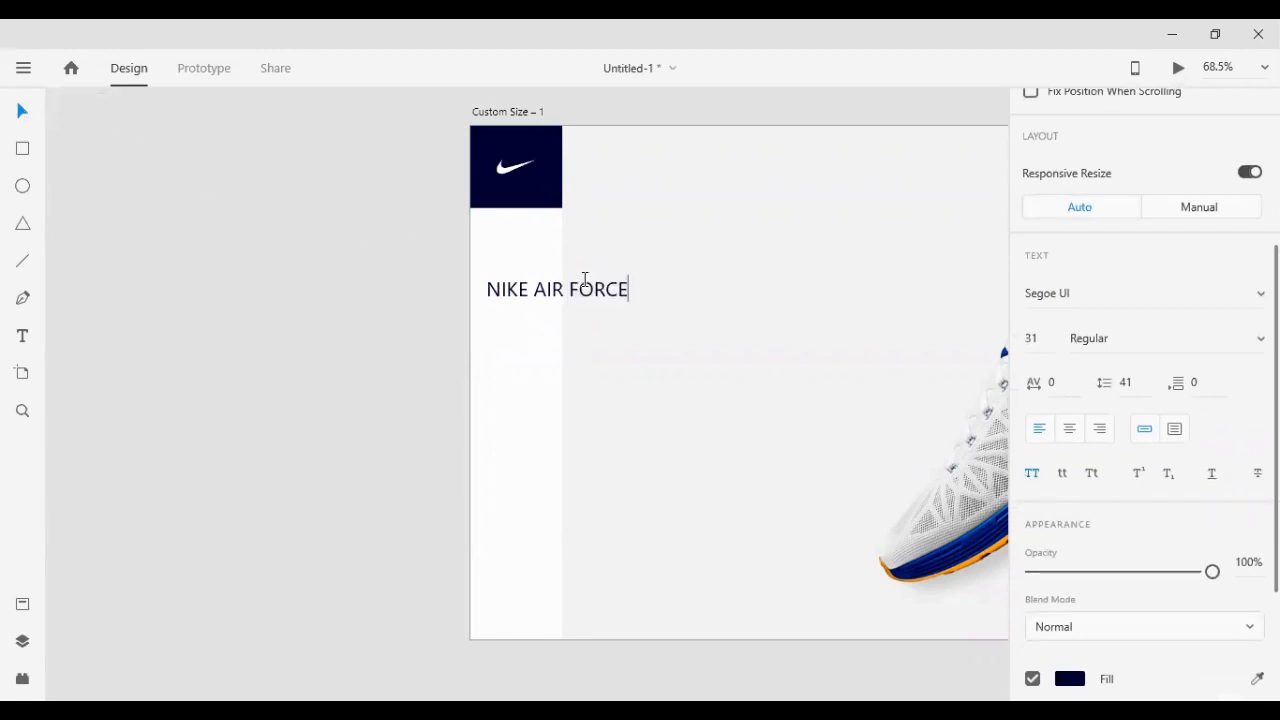
type("SHO")
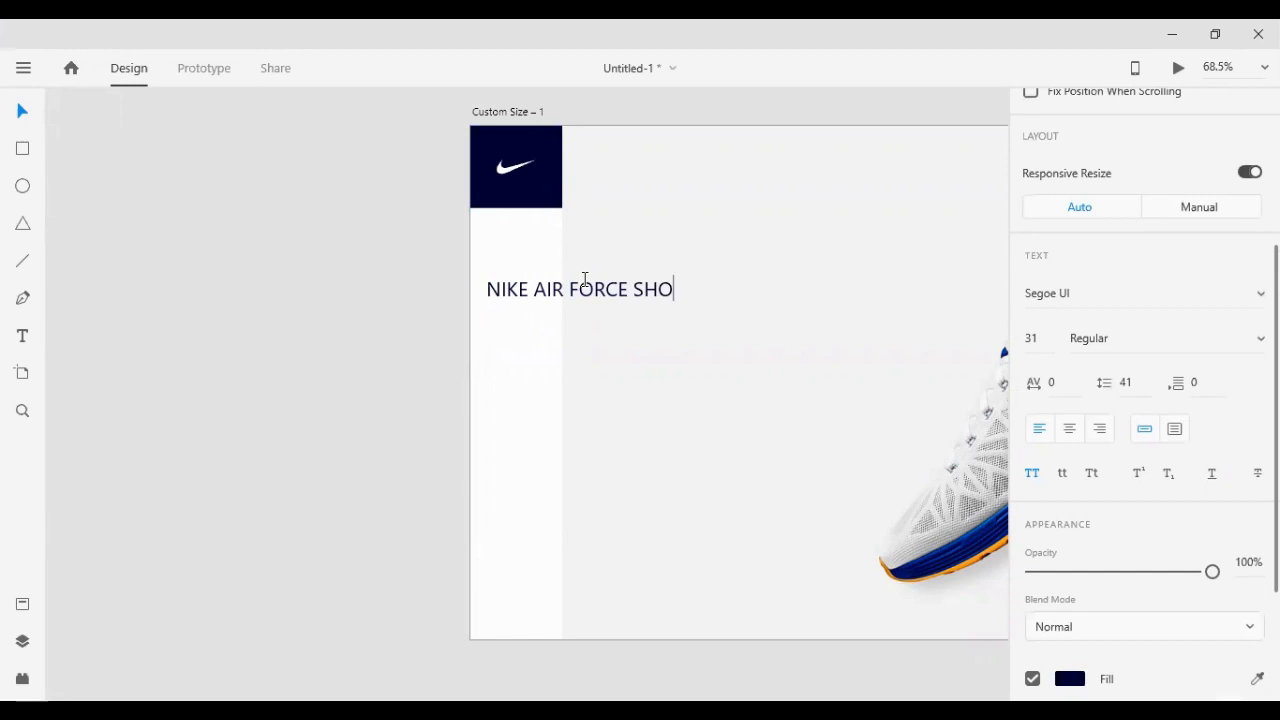
type("ES")
left_click(22, 110)
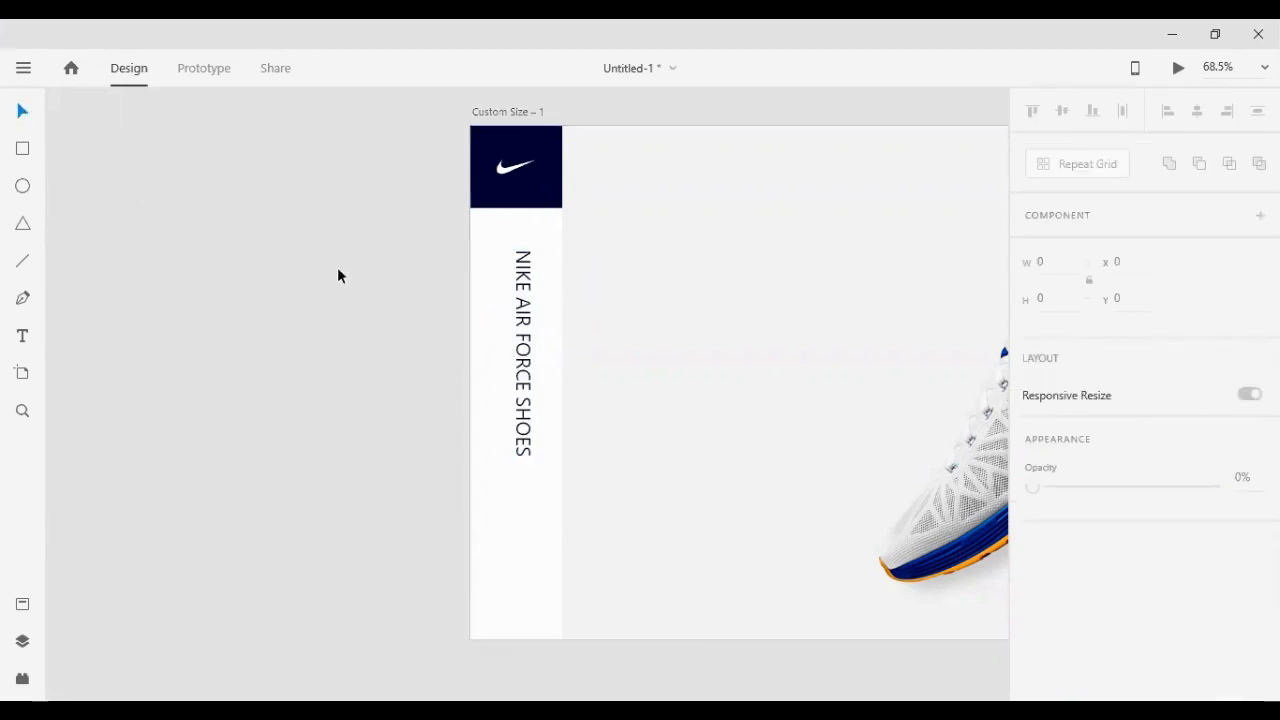
Centre the NIKE AIR FORCE SHOES text horizontally on the white sidebar
left_click(519, 290)
key("ctrl+a")
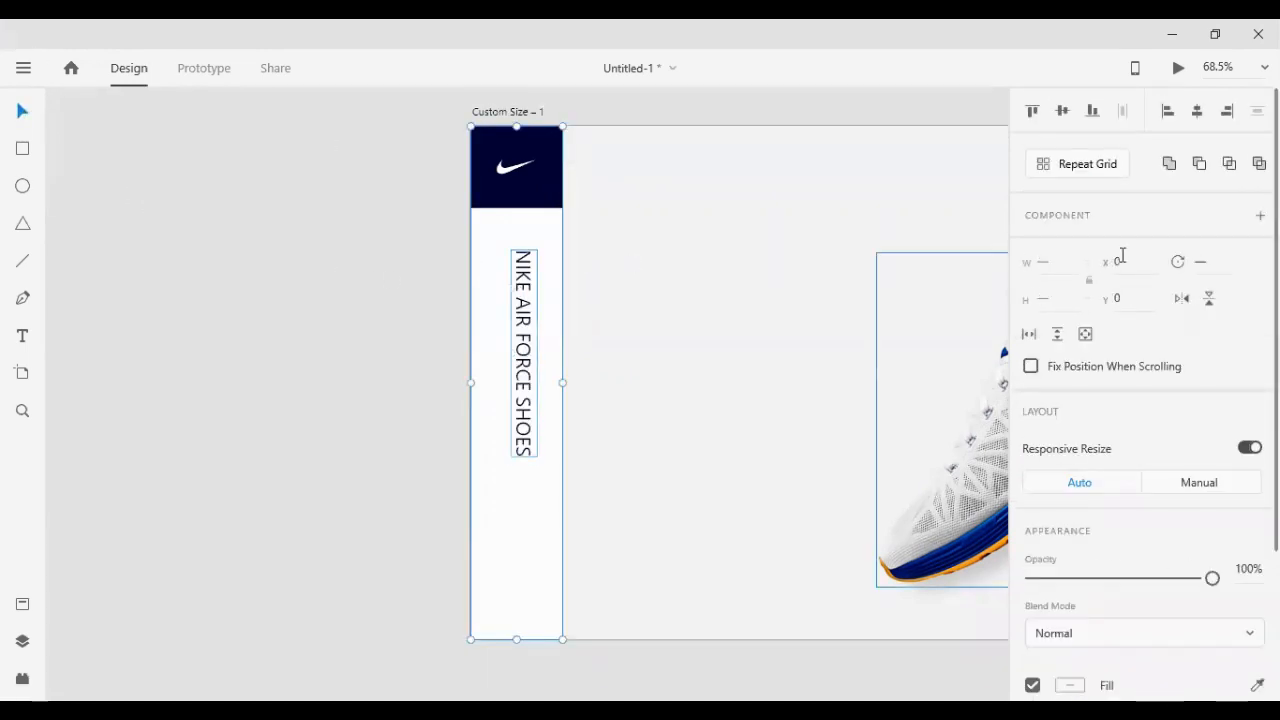
left_click(1204, 110)
left_click(431, 297)
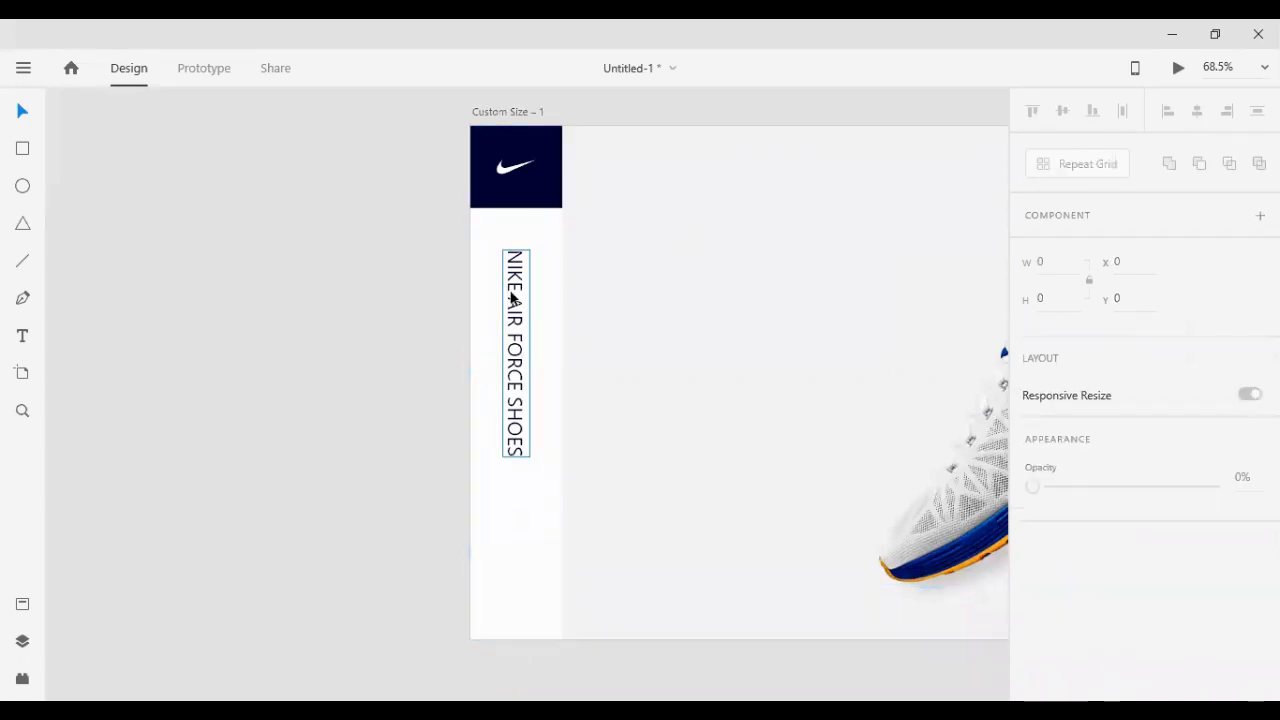
Set the font size of the NIKE AIR FORCE SHOES text to 30
left_click(514, 298)
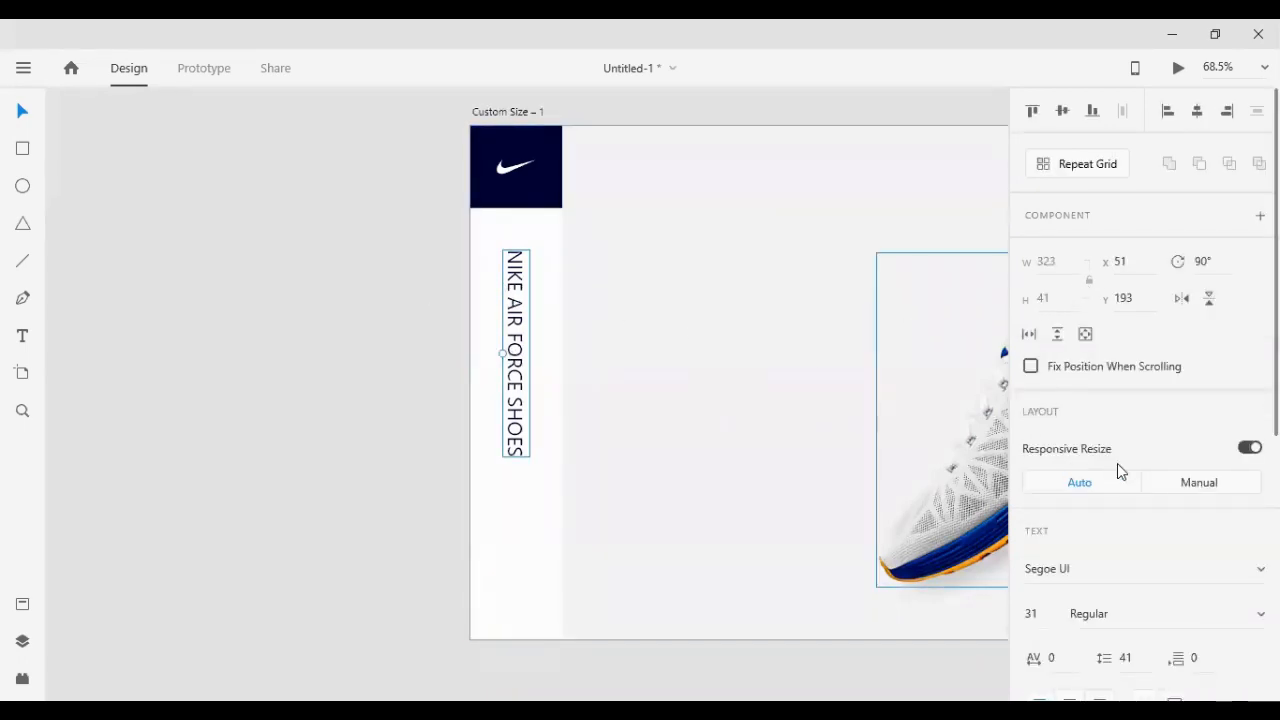
scroll(1126, 491, "down", 4)
left_click(1032, 430)
key("Down")
key("Down")
key("Down")
key("Down")
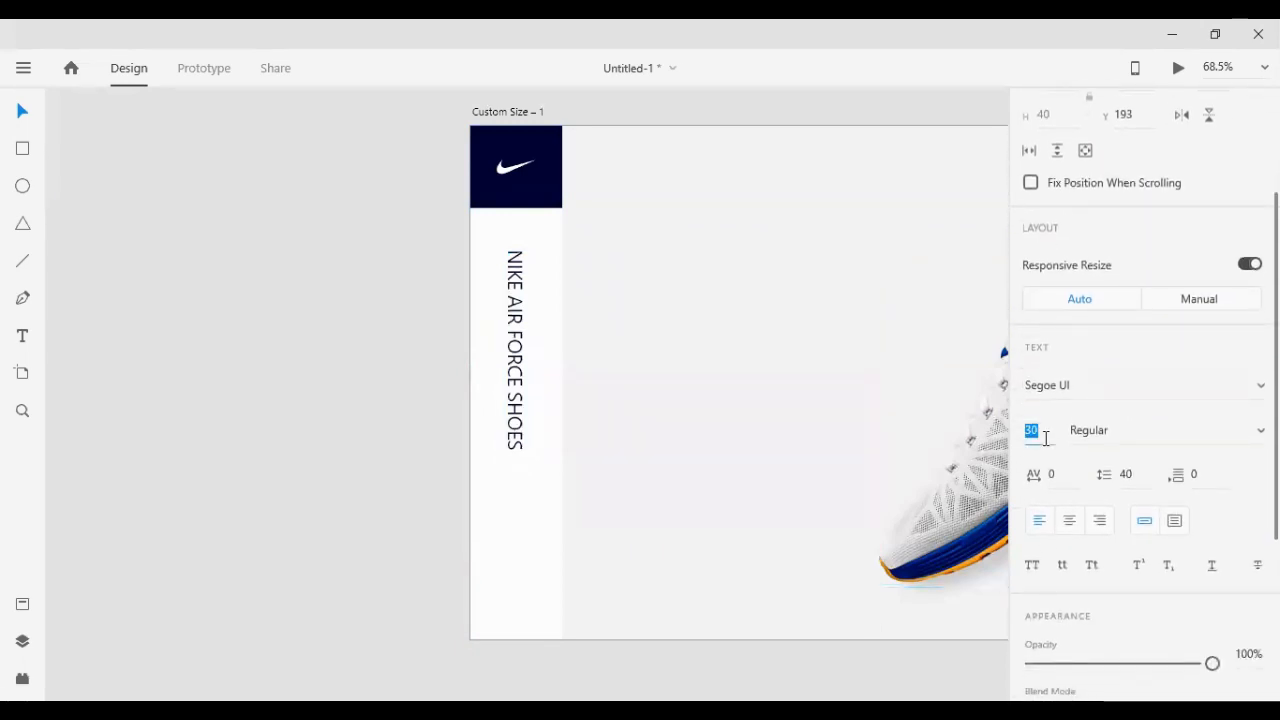
key("Down")
key("Down")
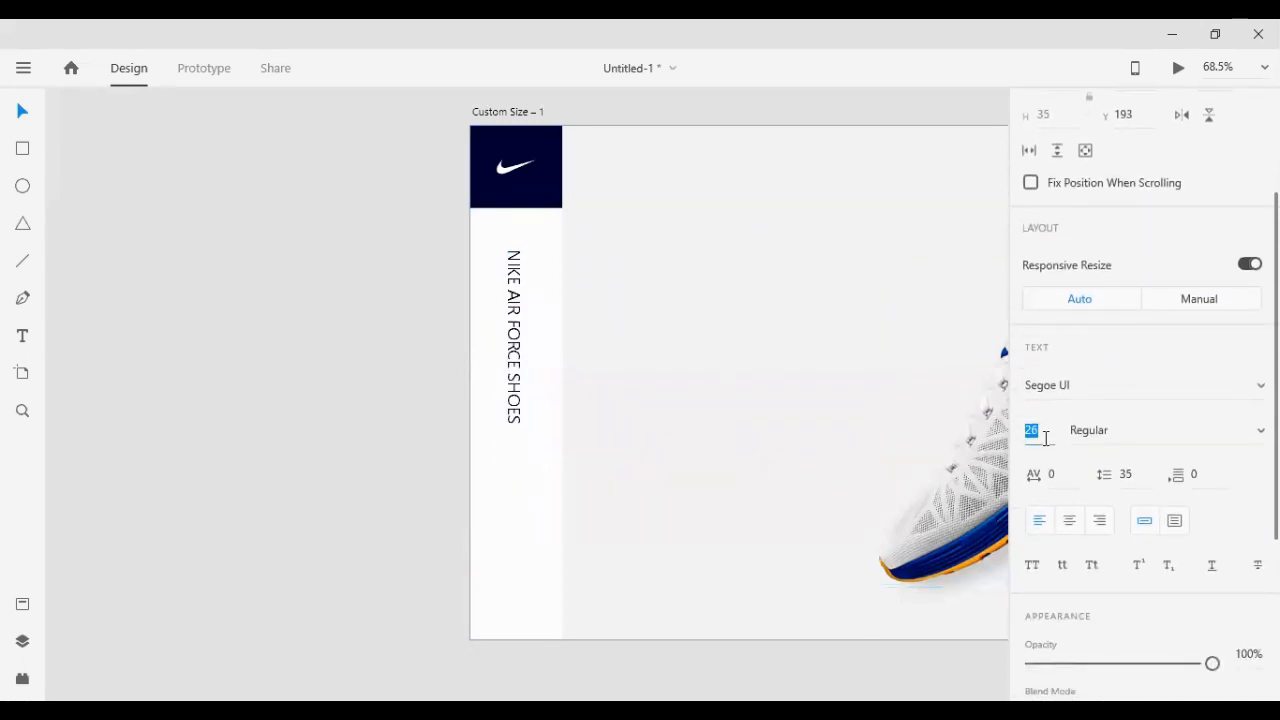
key("Up")
key("Up")
key("Up")
key("Up")
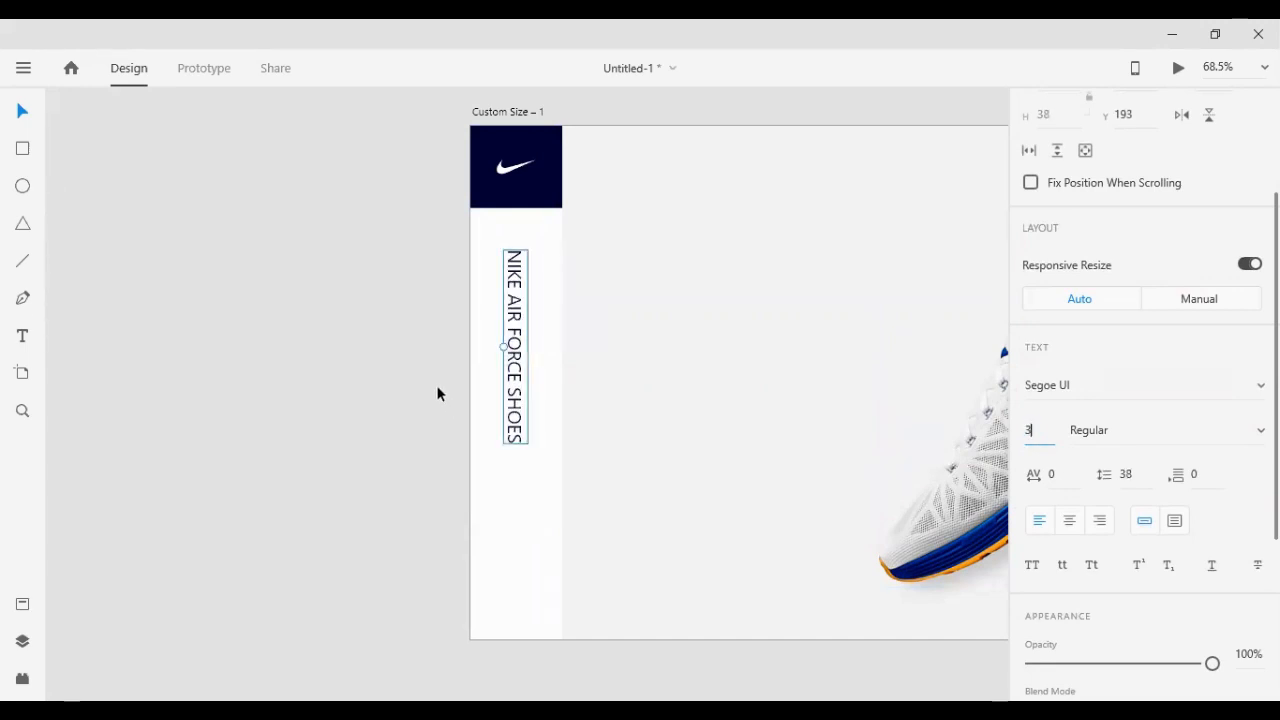
left_click(414, 355)
Realign the resized NIKE AIR FORCE SHOES text to the horizontal centre of the white sidebar
left_click(515, 317)
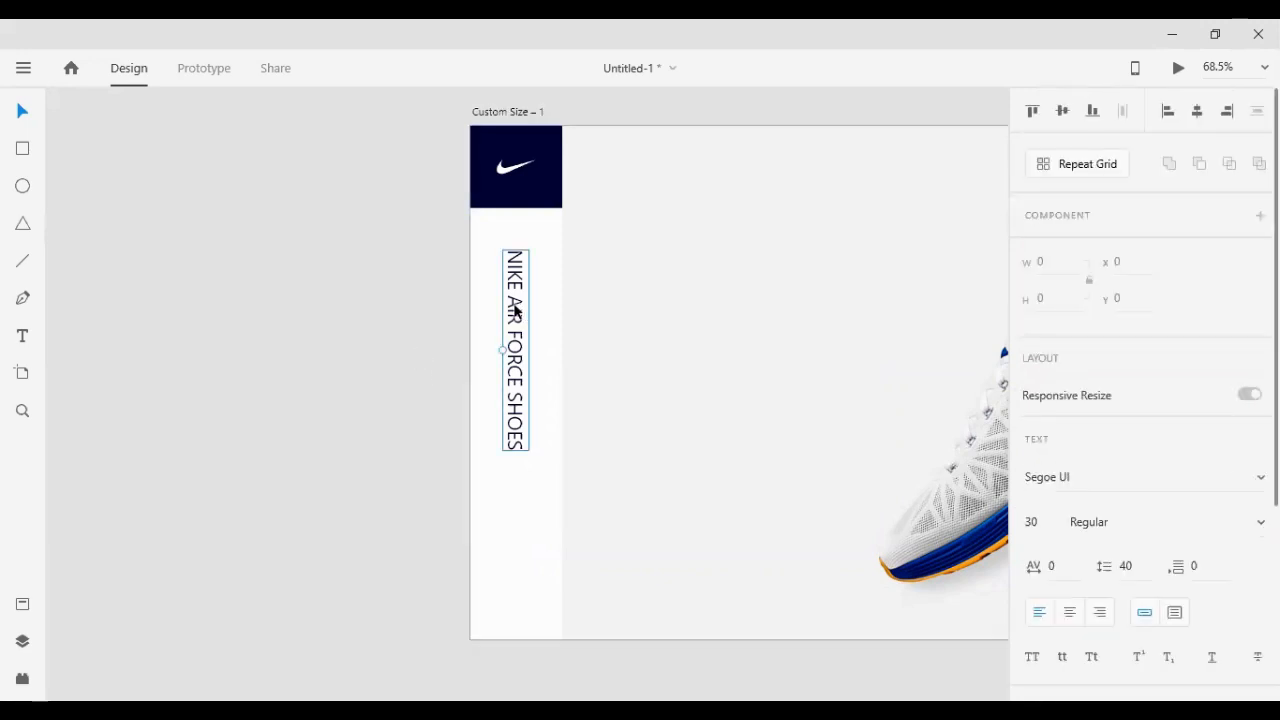
left_click(553, 302, "shift")
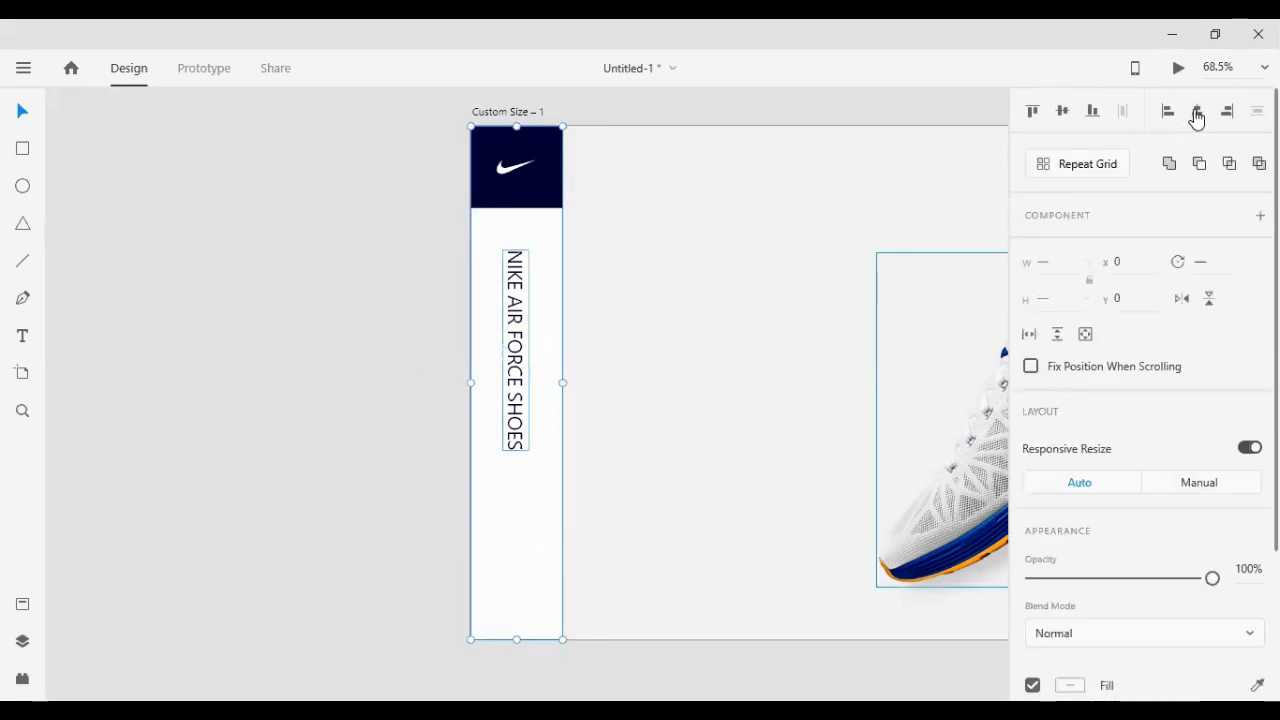
left_click(405, 306)
Lower the opacity of the NIKE AIR FORCE SHOES text to 5%
left_click(508, 338)
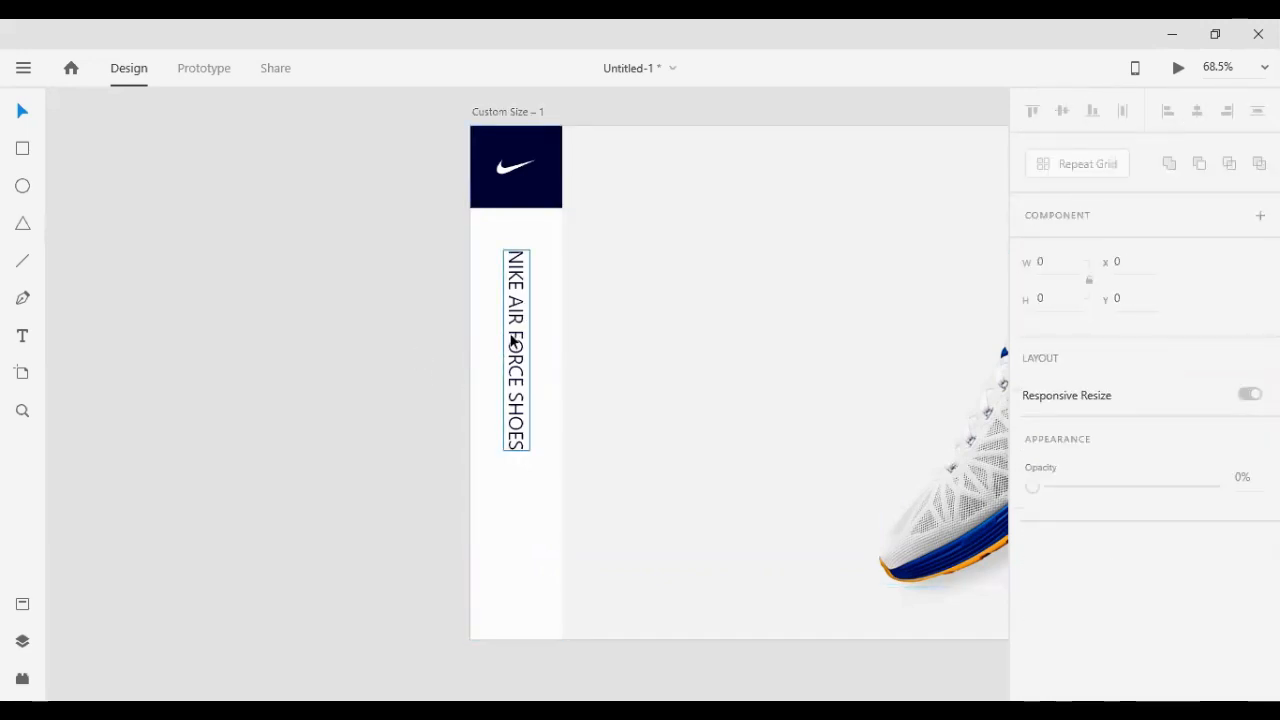
double_click(511, 341)
left_click_drag(498, 357, 626, 357)
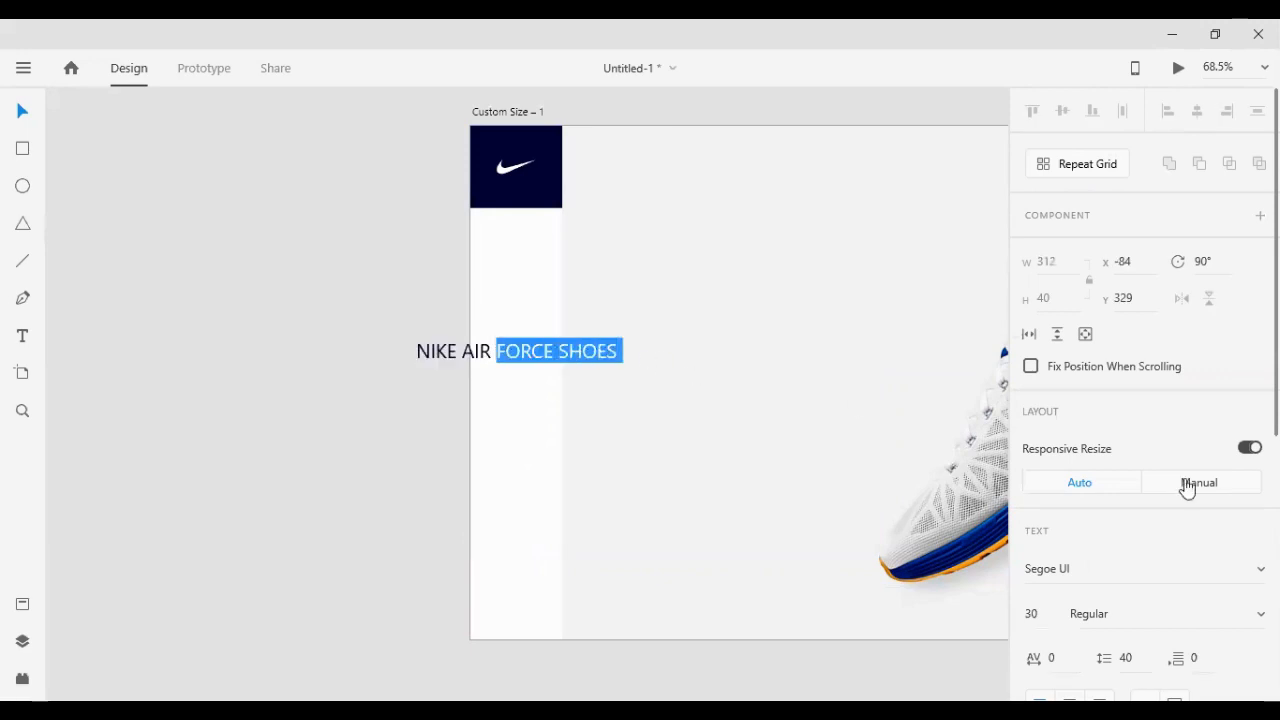
scroll(1186, 486, "down", 5)
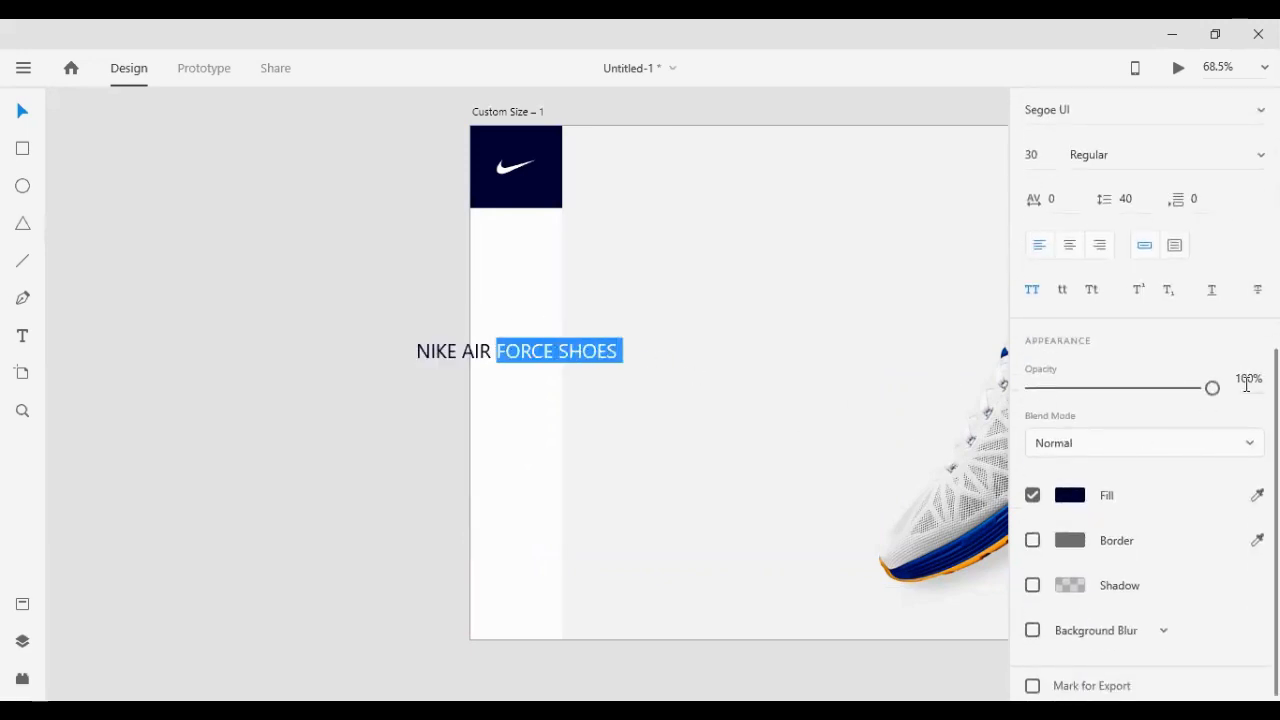
left_click(1244, 378)
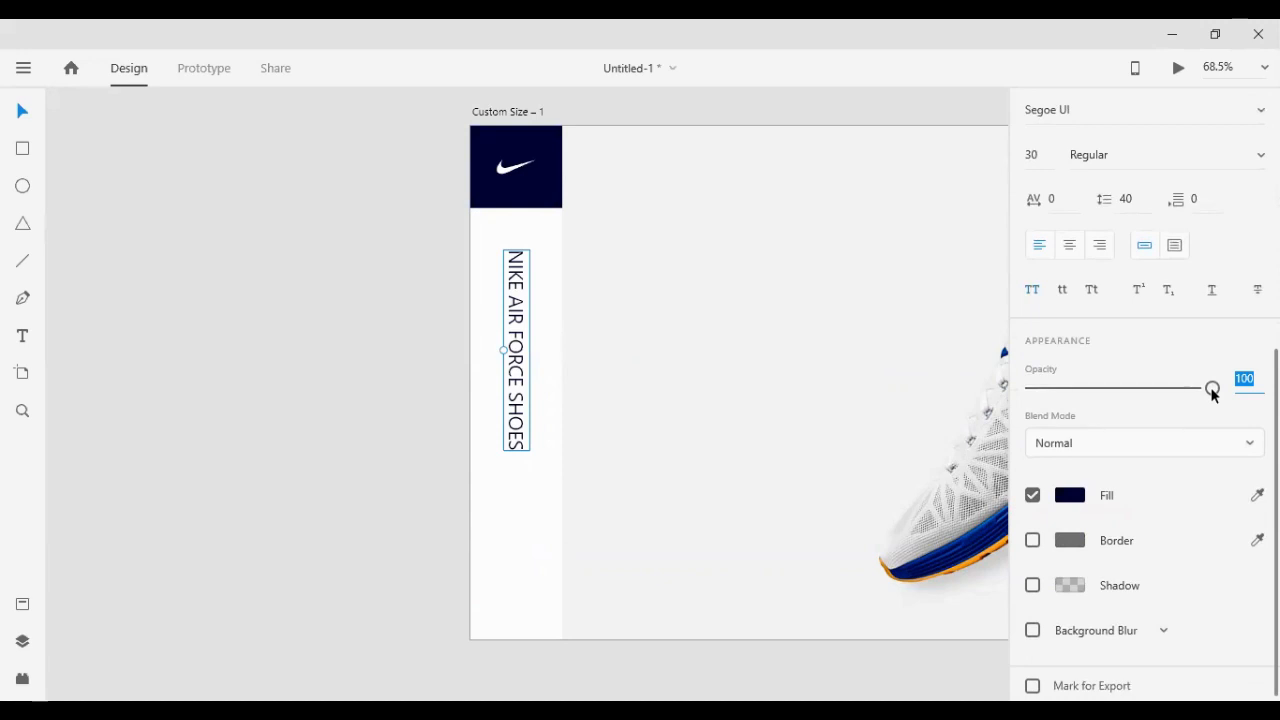
type("5")
left_click(405, 418)
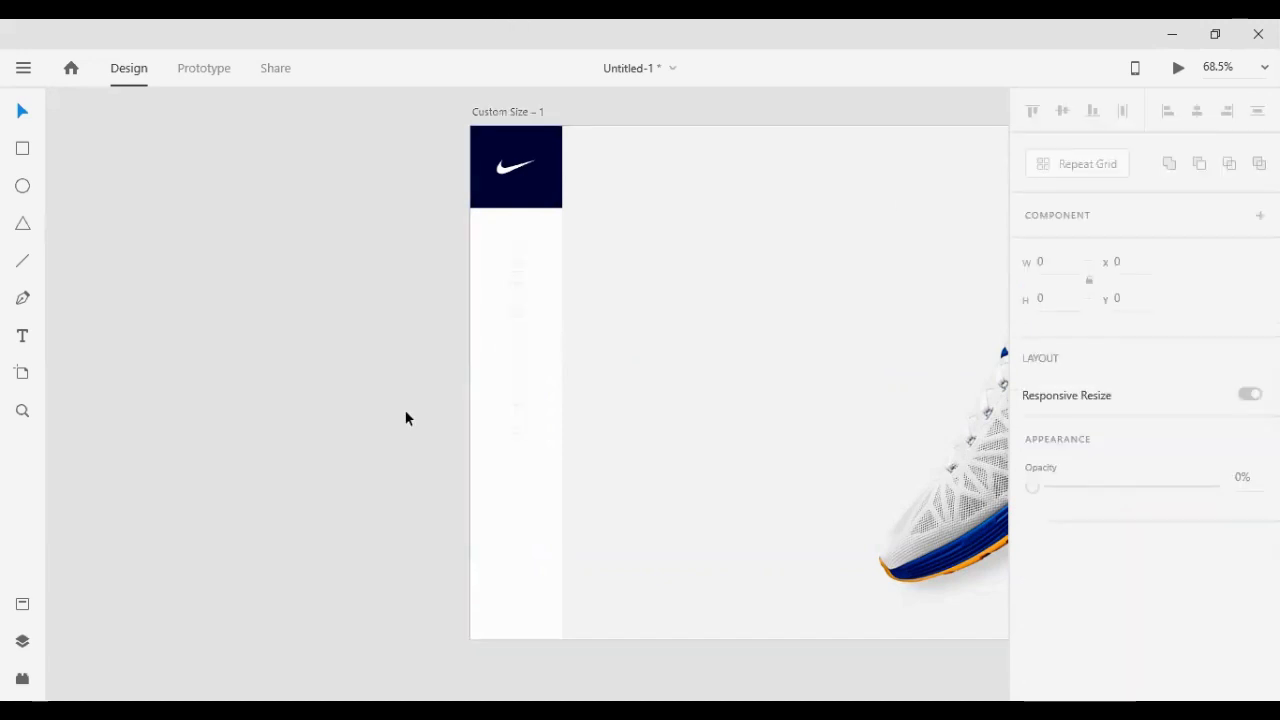
left_click(512, 404)
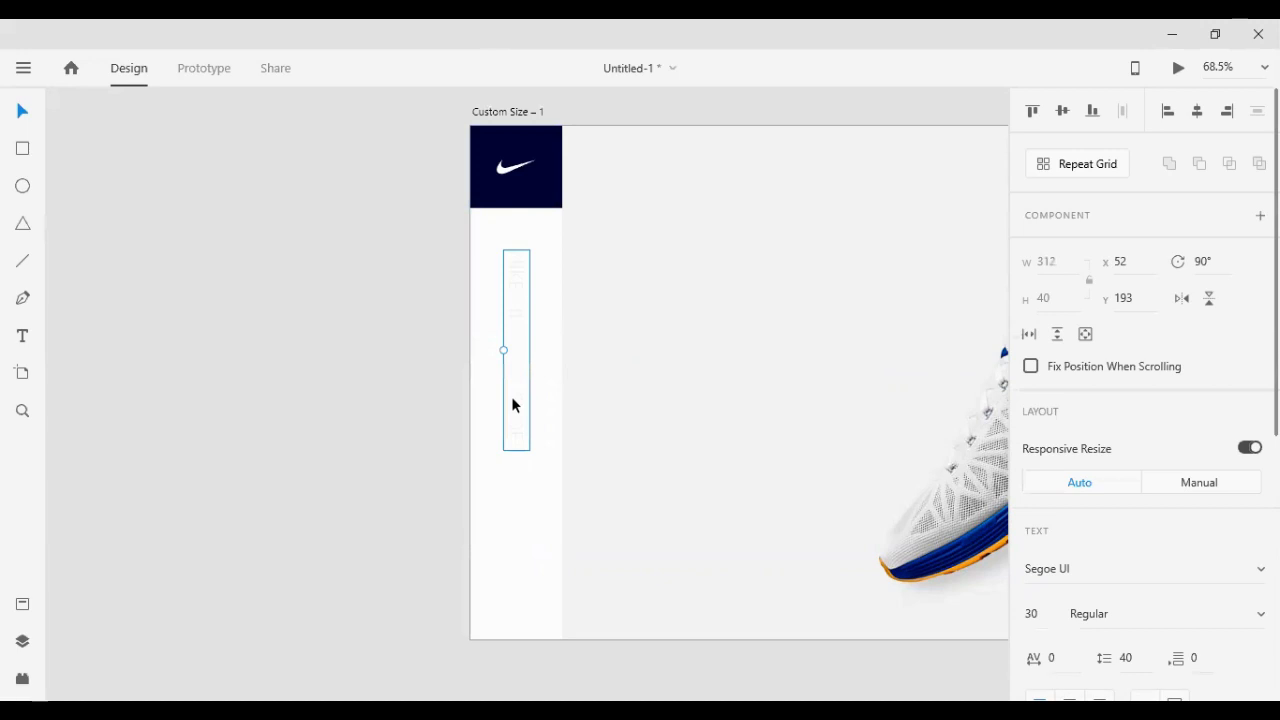
Raise the opacity of the NIKE AIR FORCE SHOES sidebar text to 100%
double_click(511, 396)
left_click(491, 352)
left_click_drag(491, 352, 403, 351)
scroll(1100, 510, "down", 5)
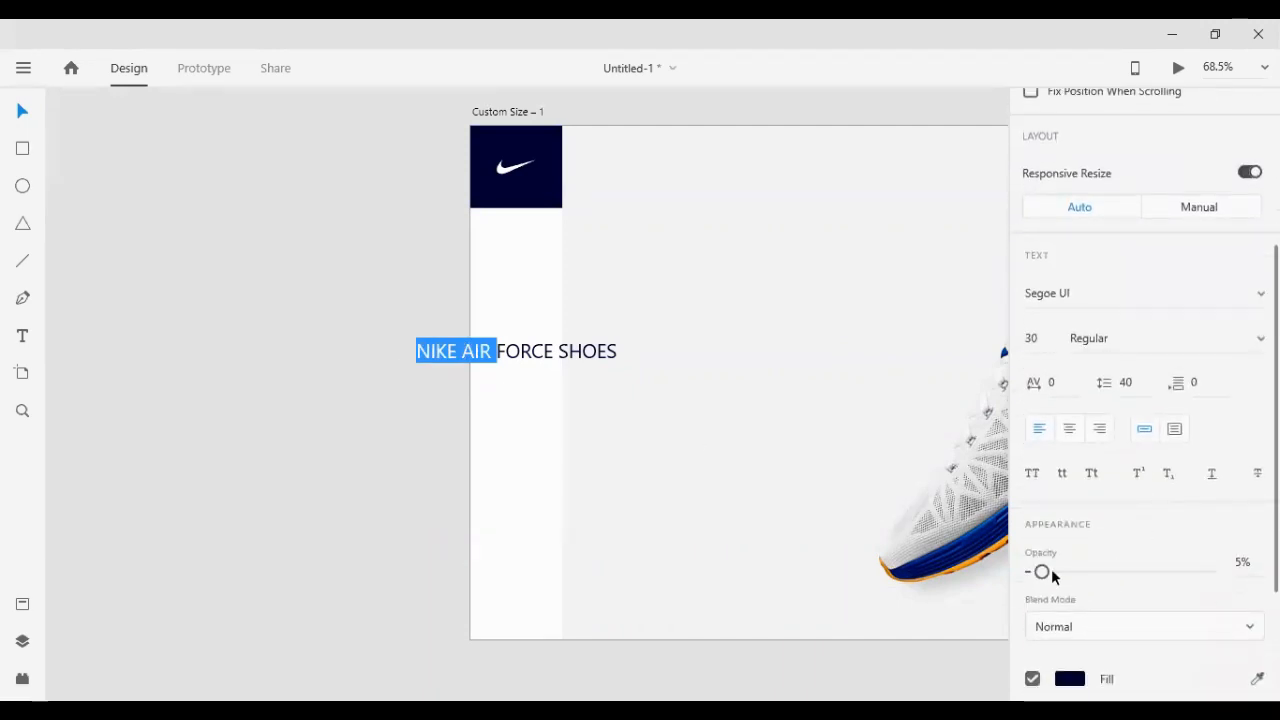
left_click_drag(1050, 571, 1212, 571)
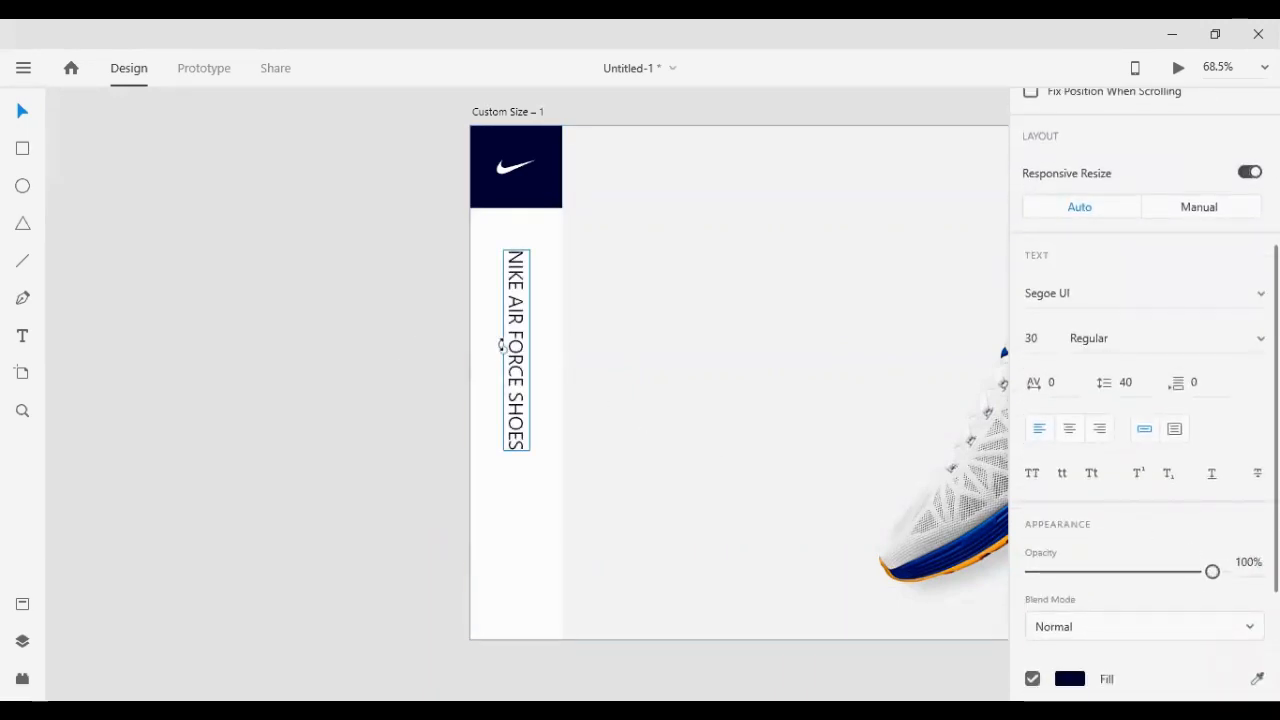
Try to fade only the words FORCE SHOES within the sidebar text by lowering the opacity to 81%
double_click(518, 355)
left_click_drag(497, 351, 639, 351)
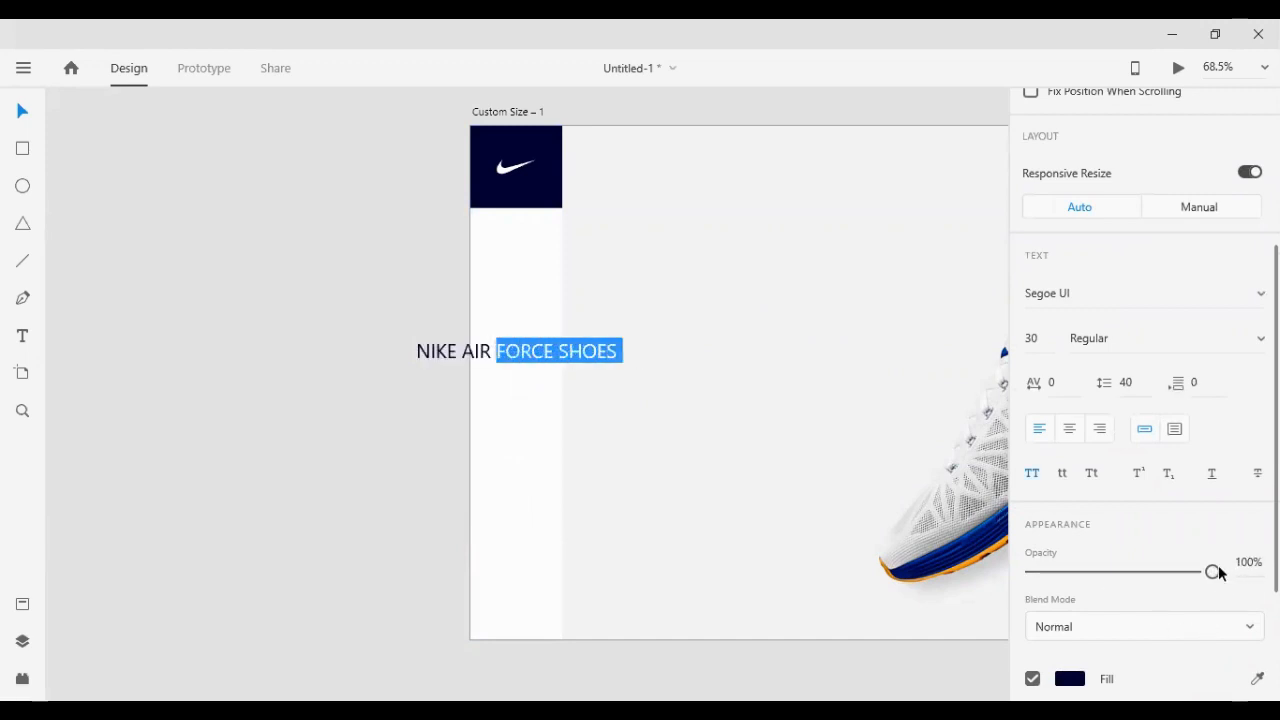
left_click_drag(1218, 565, 1186, 572)
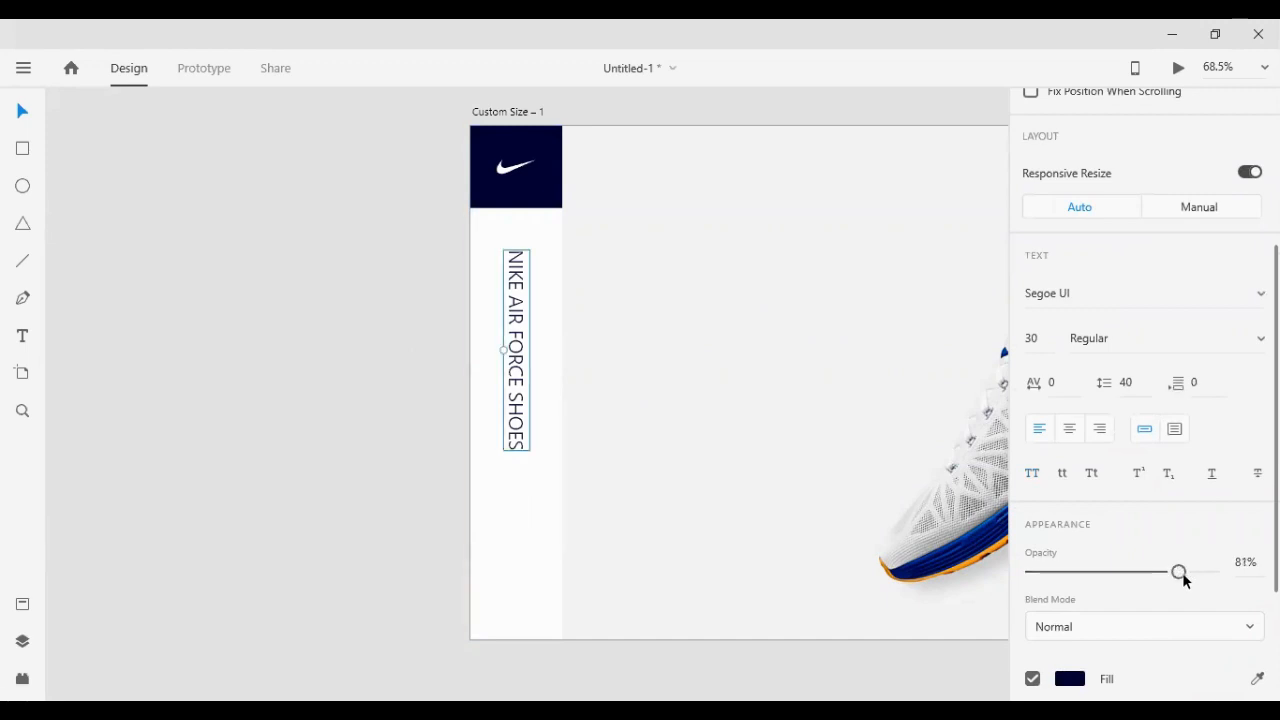
left_click(394, 390)
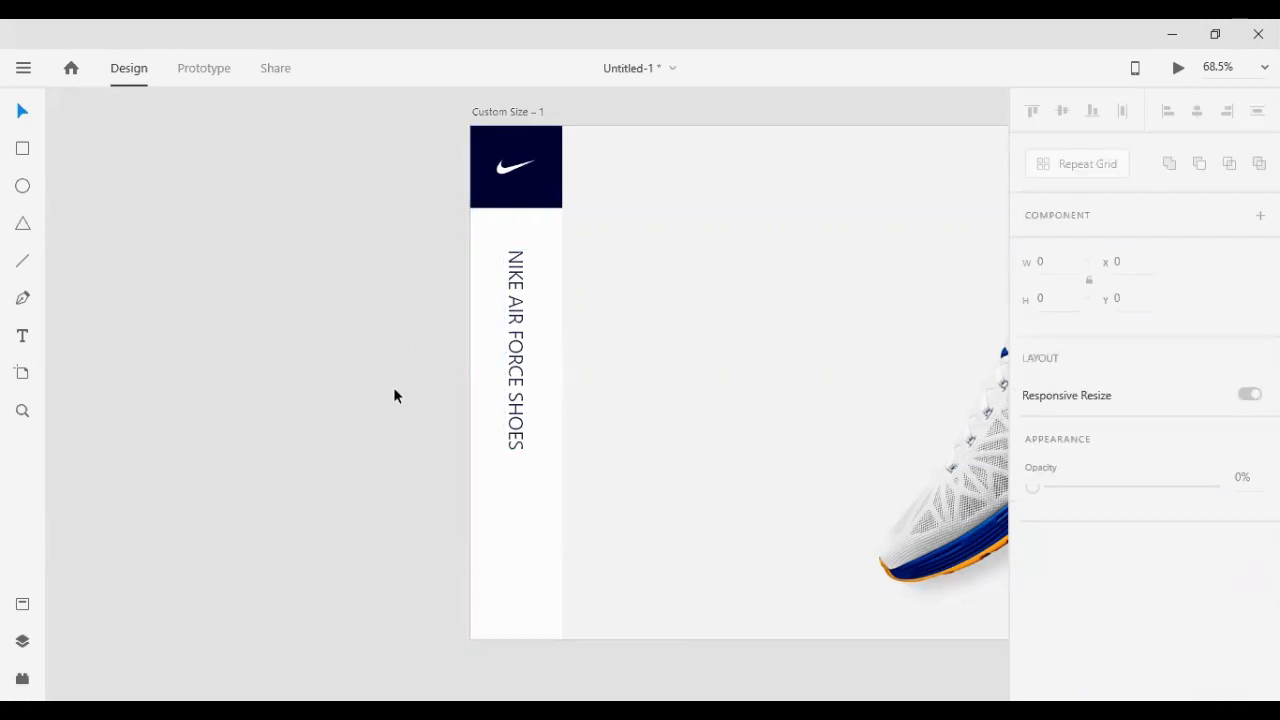
Restore the opacity of the whole sidebar text to 100%
left_click(515, 363)
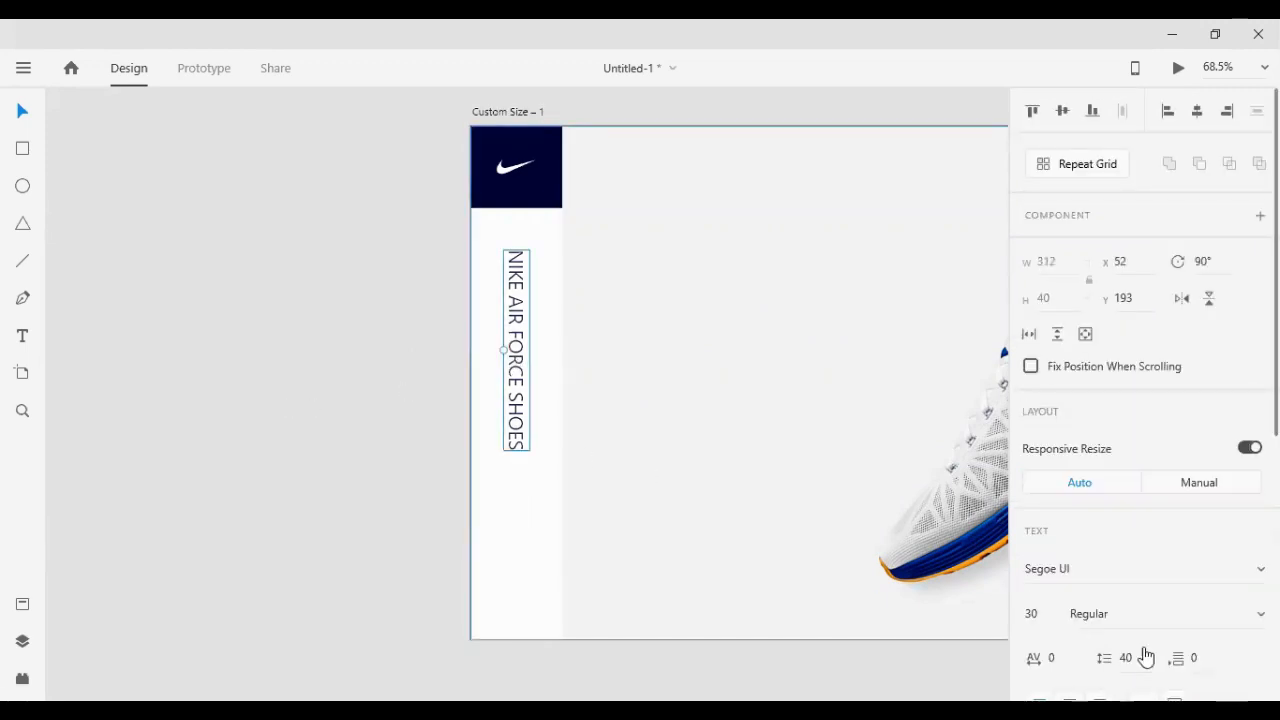
scroll(1166, 645, "down", 1)
scroll(1166, 645, "down", 3)
left_click_drag(1180, 391, 1215, 390)
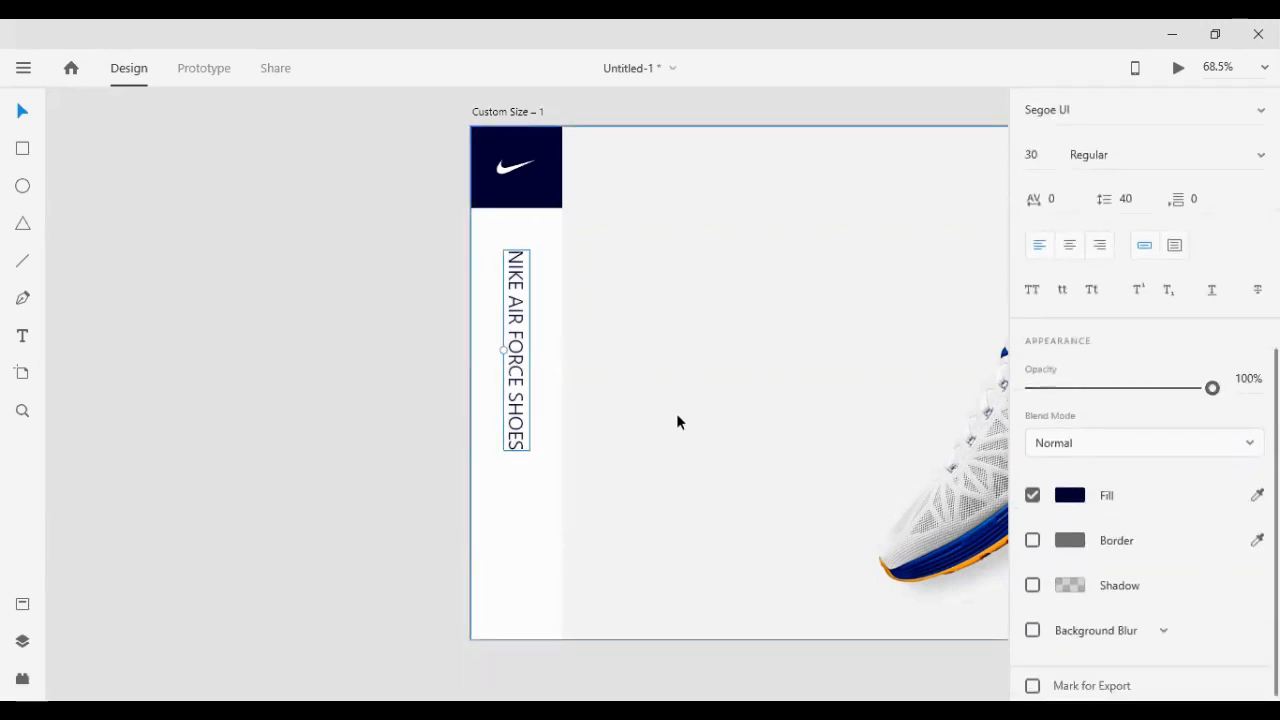
left_click(379, 405)
Duplicate the sidebar text outside the artboard and cut the copy down to FORCE SHOES
left_click(511, 393)
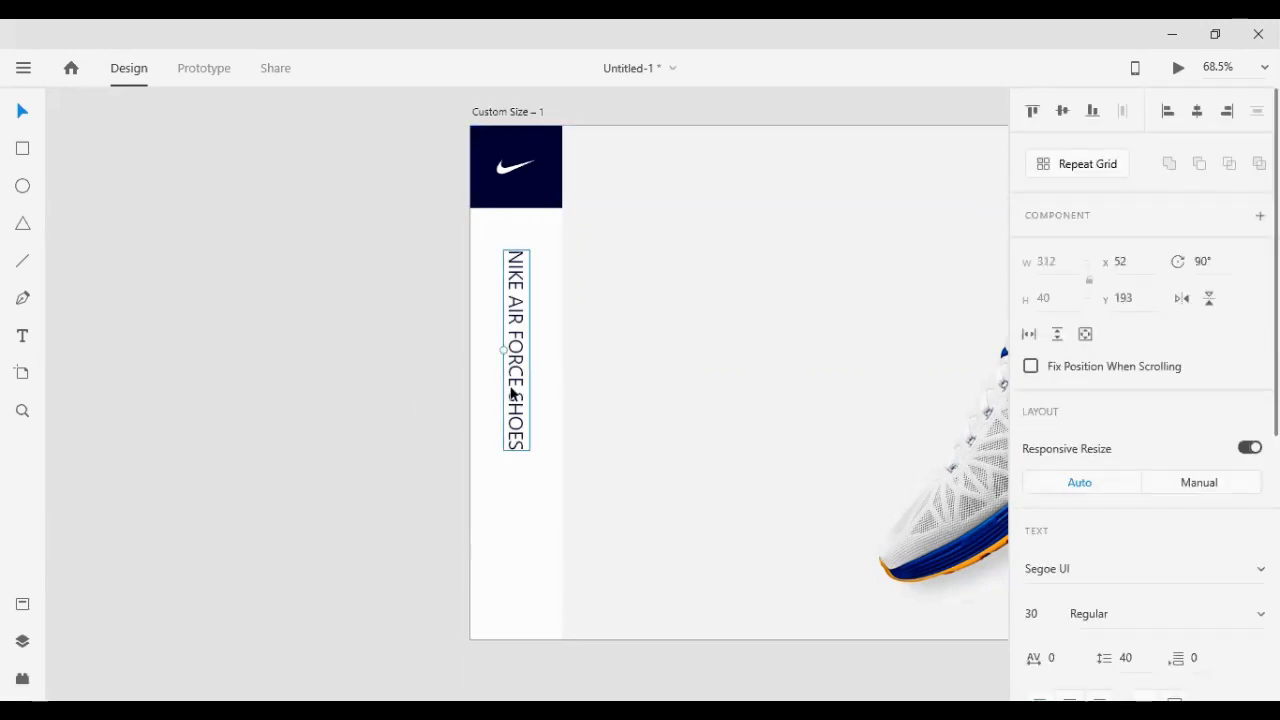
left_click_drag(516, 365, 157, 366)
double_click(337, 363)
left_click(331, 355)
key("BackSpace")
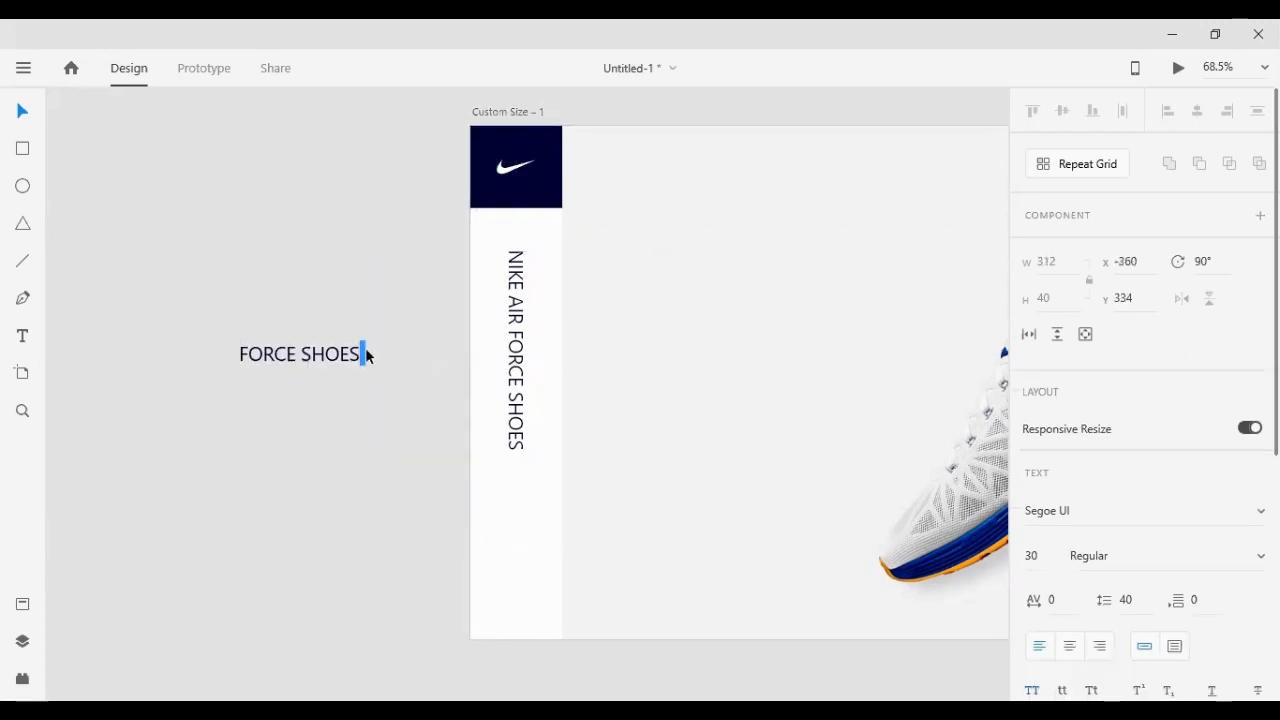
left_click(22, 110)
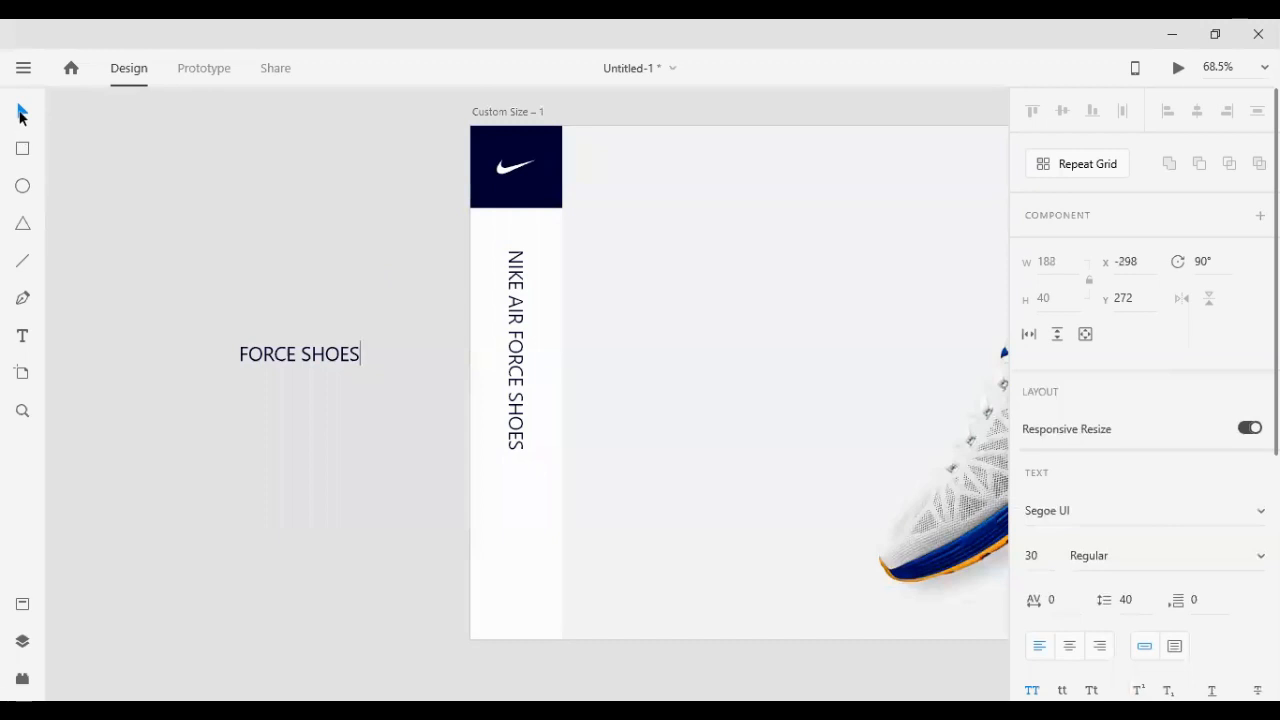
Remove FORCE SHOES from the original sidebar text, leaving only NIKE AIR
double_click(512, 343)
left_click(498, 353)
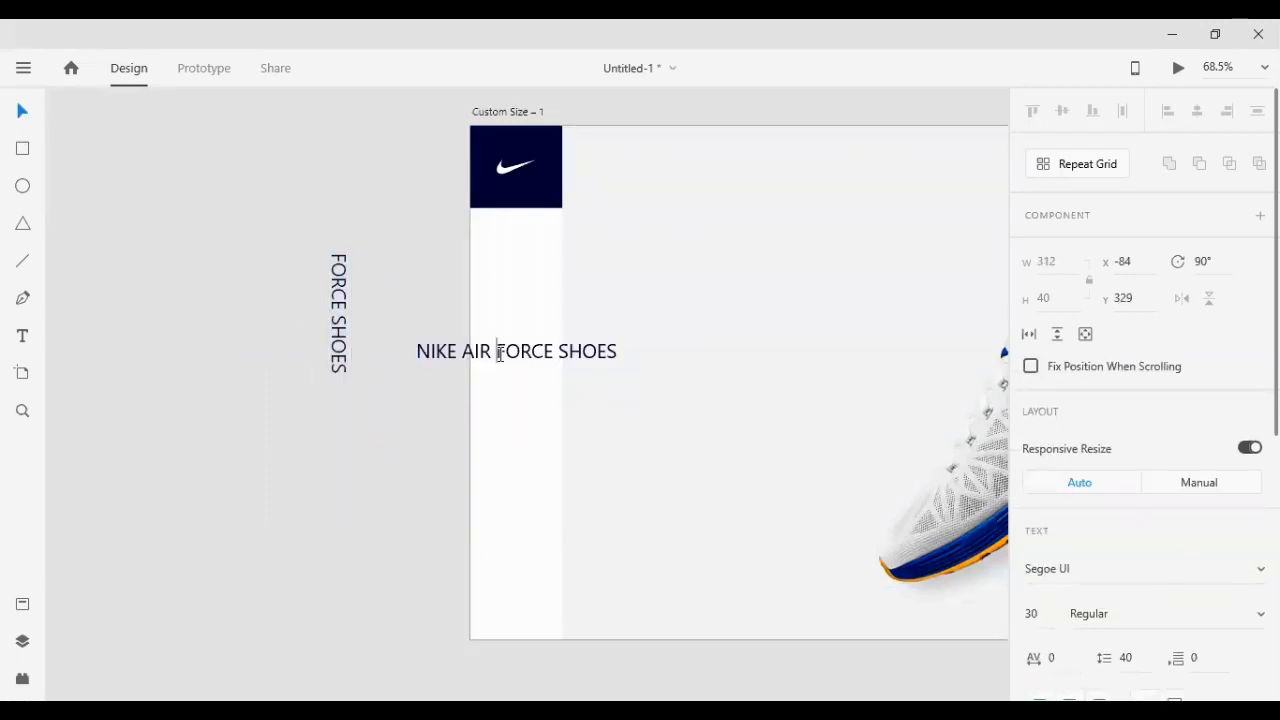
left_click_drag(498, 353, 654, 351)
key("BackSpace")
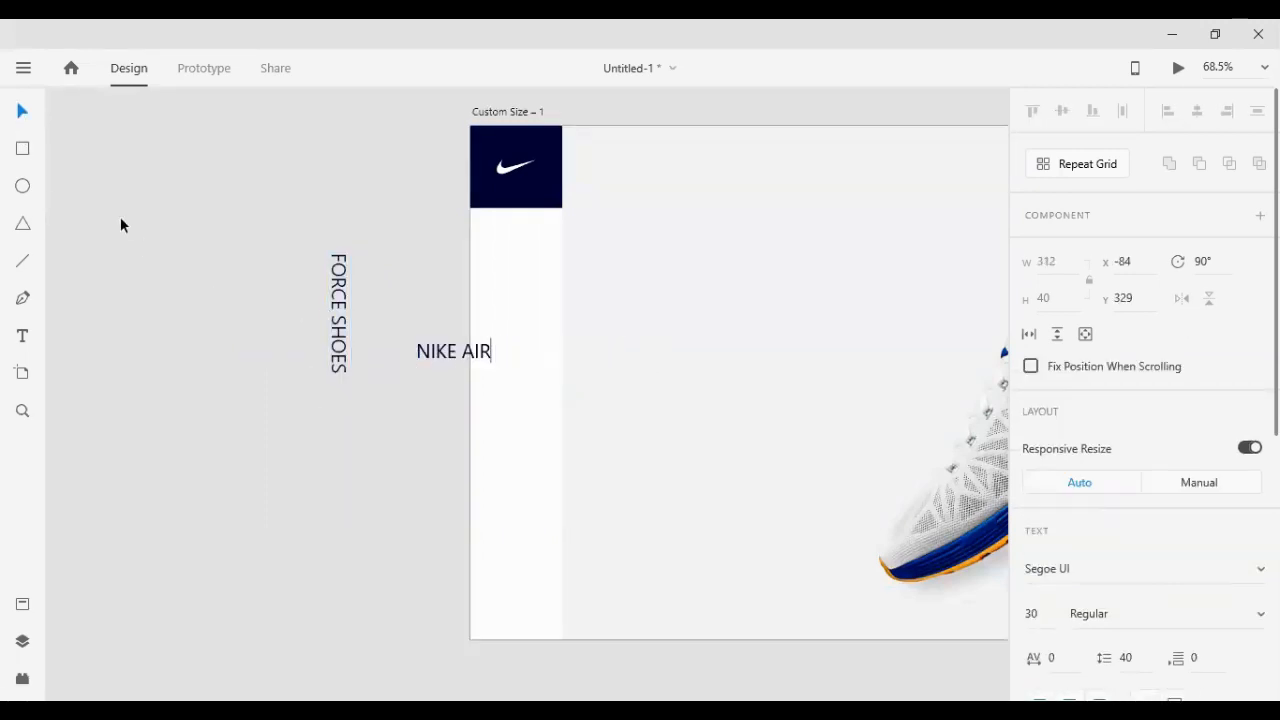
key("Escape")
key("Escape")
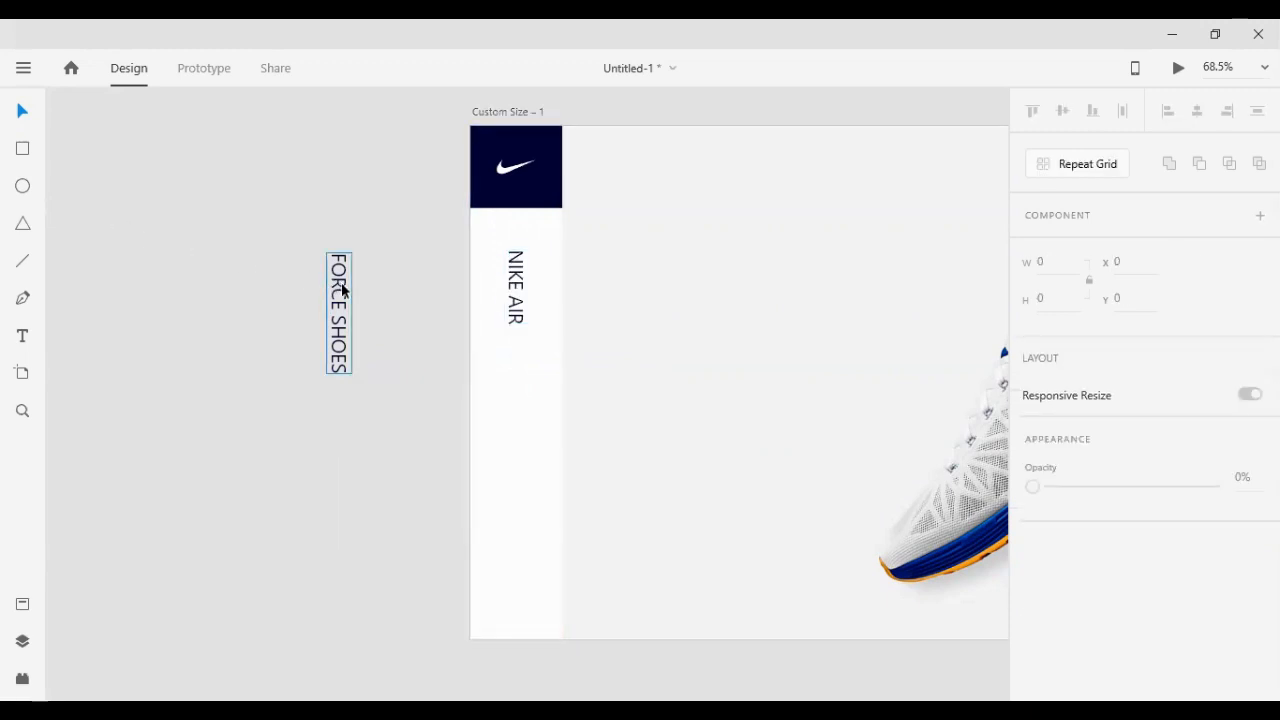
Place the separate FORCE SHOES text directly below NIKE AIR on the white sidebar, aligned and closely spaced with it
left_click_drag(341, 290, 518, 368)
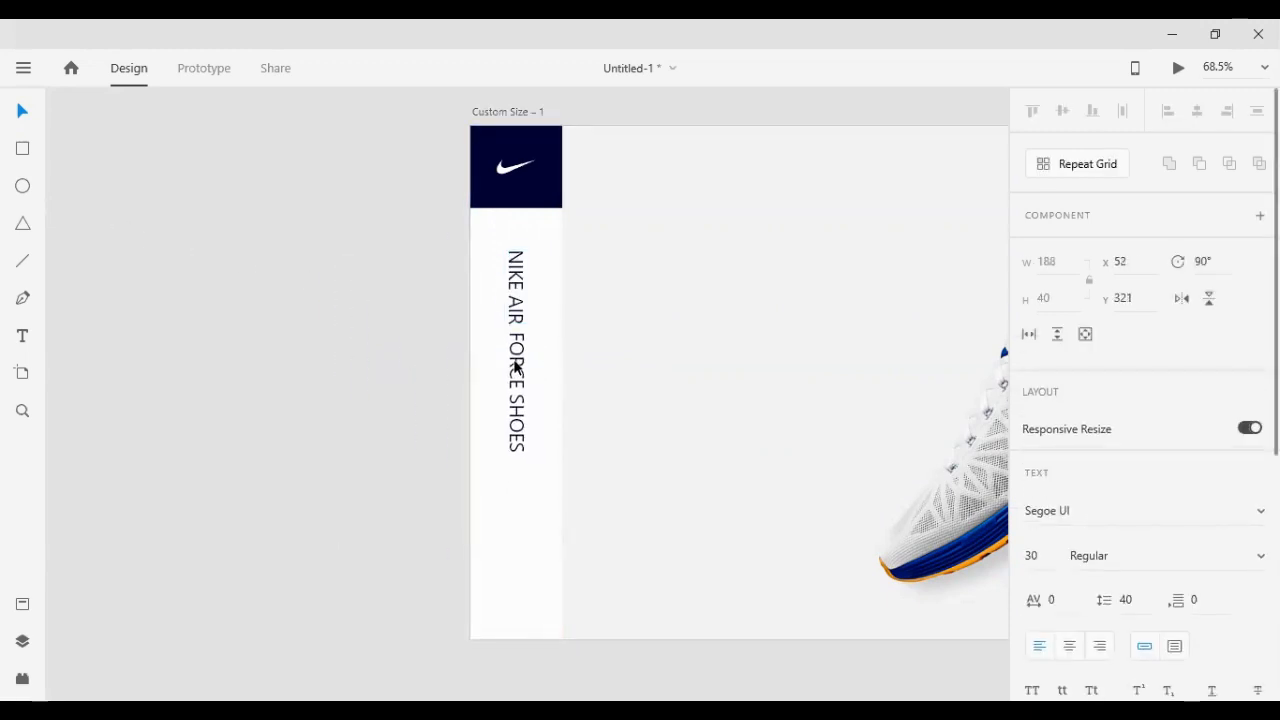
left_click(514, 268, "shift")
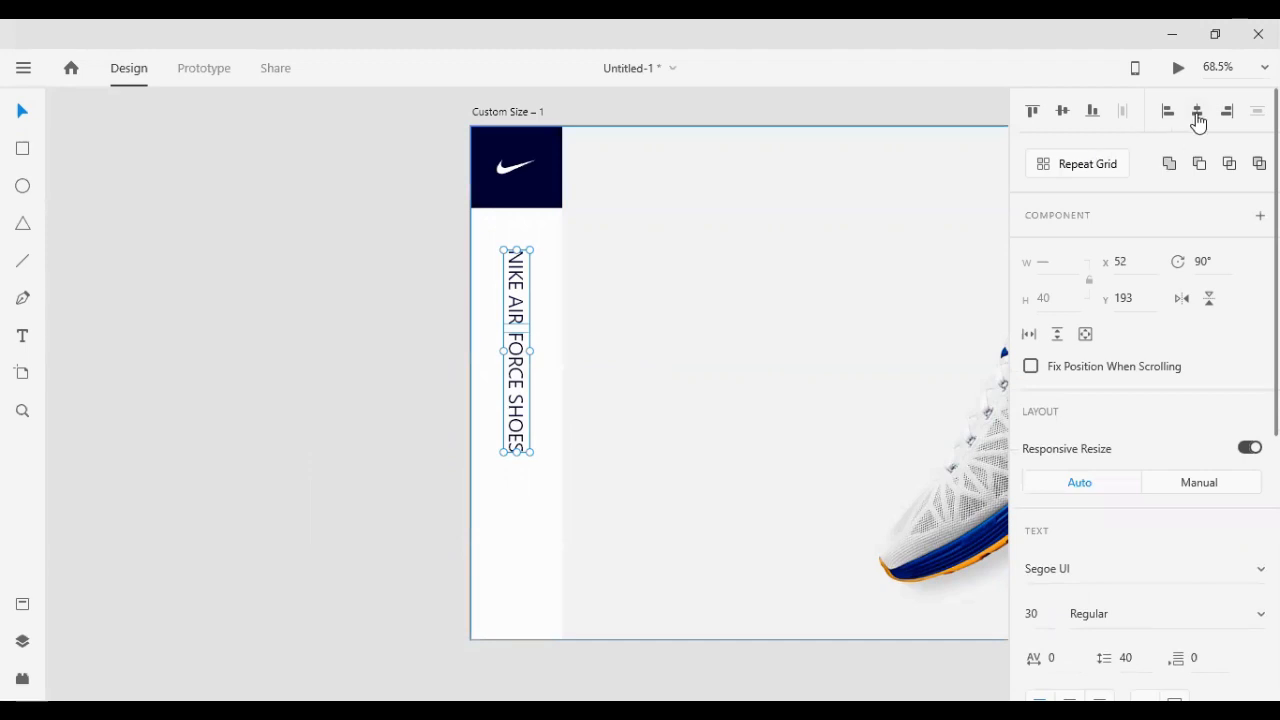
left_click(481, 347)
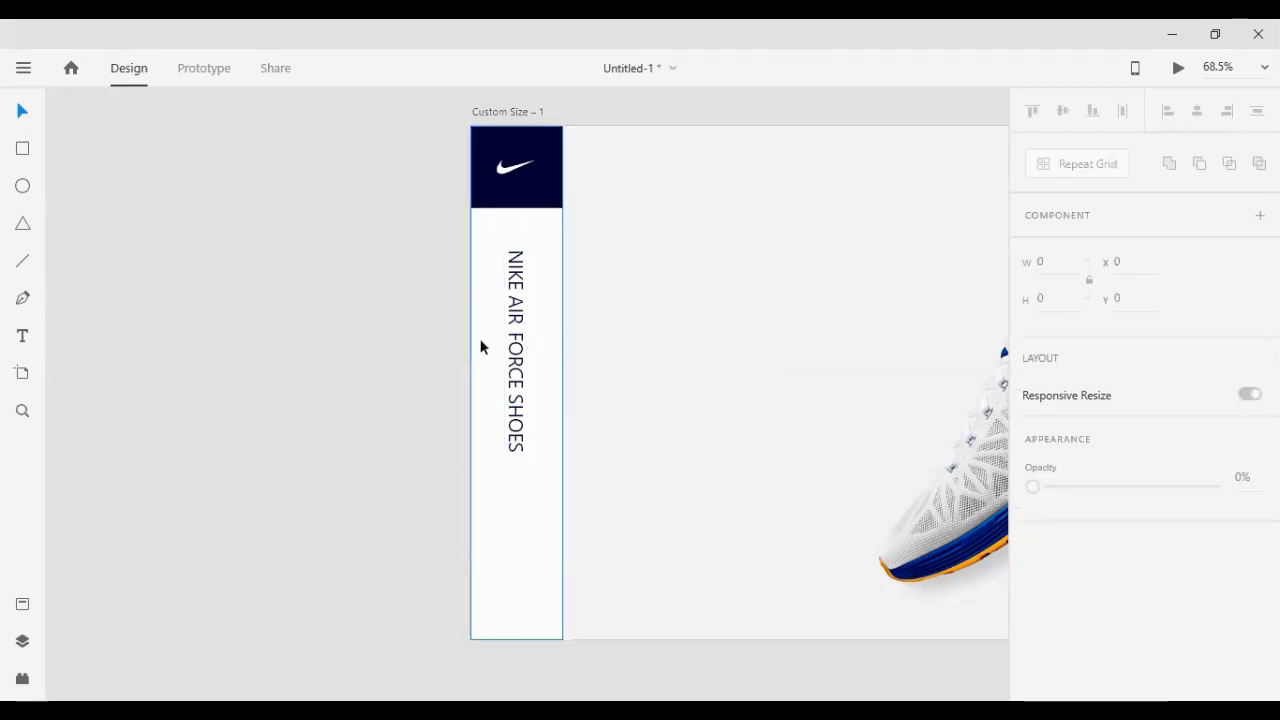
left_click(509, 362)
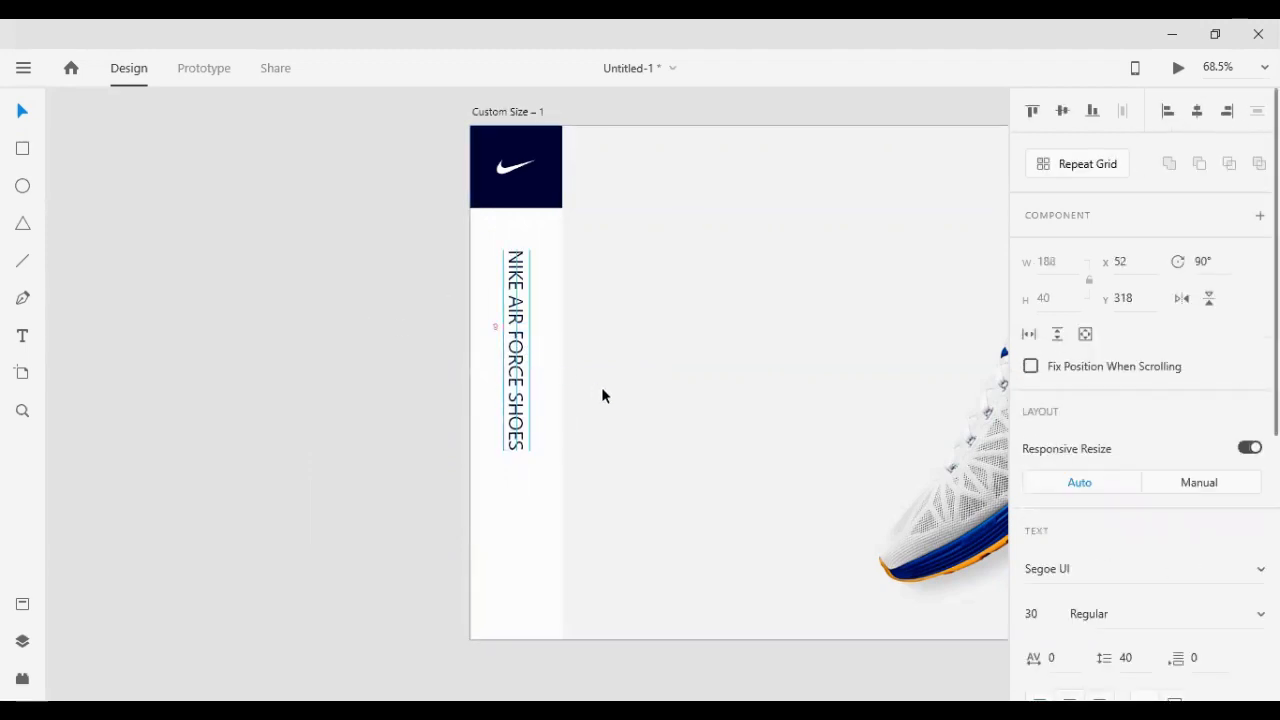
left_click(243, 437)
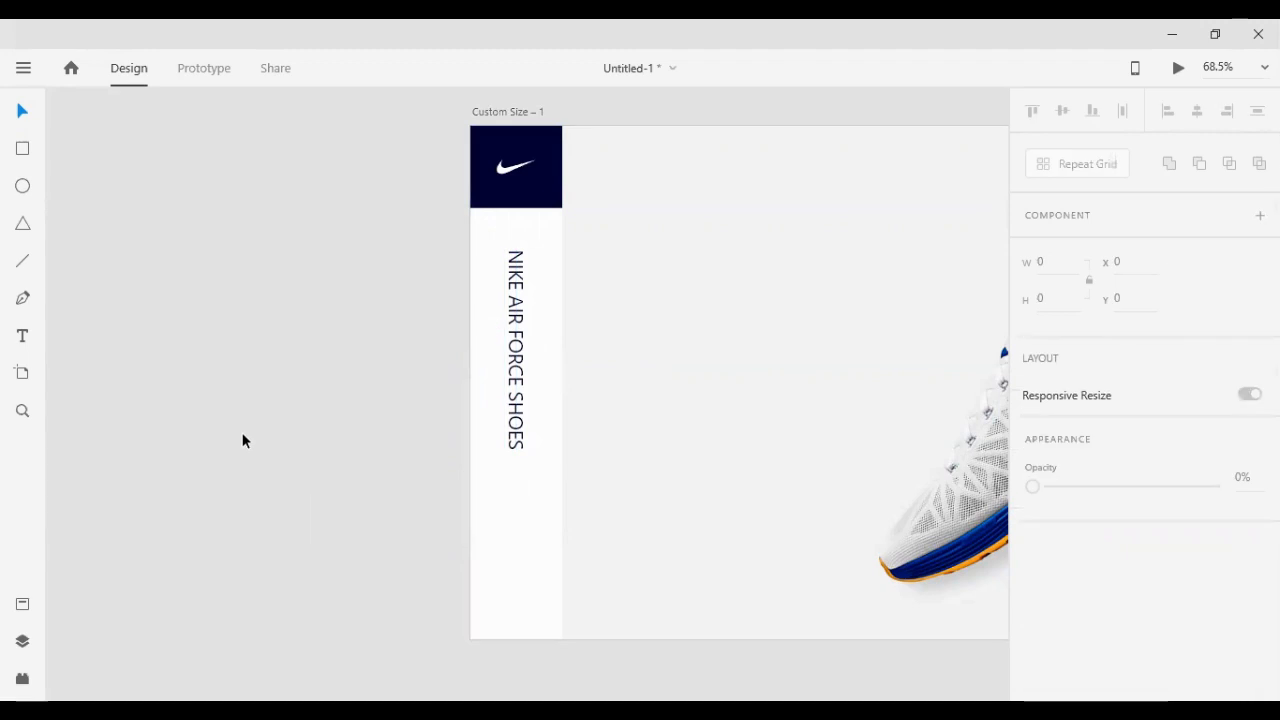
Set the opacity of the FORCE SHOES text to 50%
left_click(526, 449)
scroll(1190, 600, "down", 5)
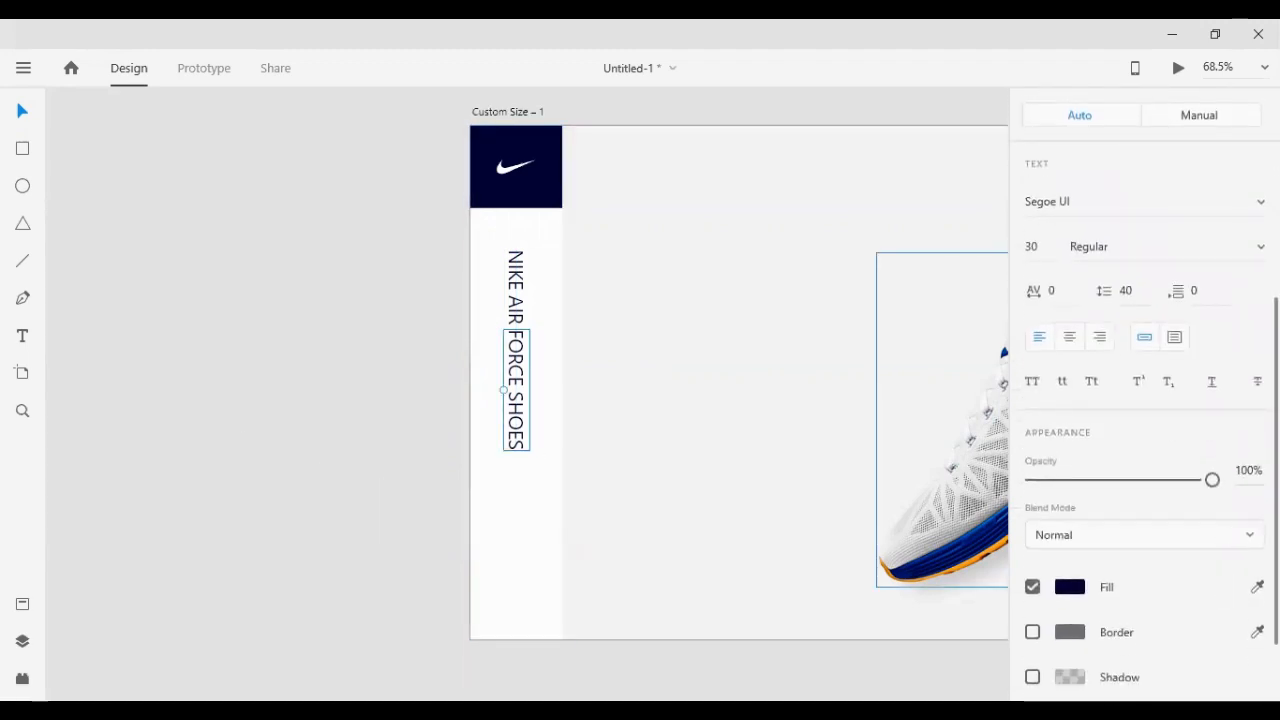
left_click(1247, 471)
type("50")
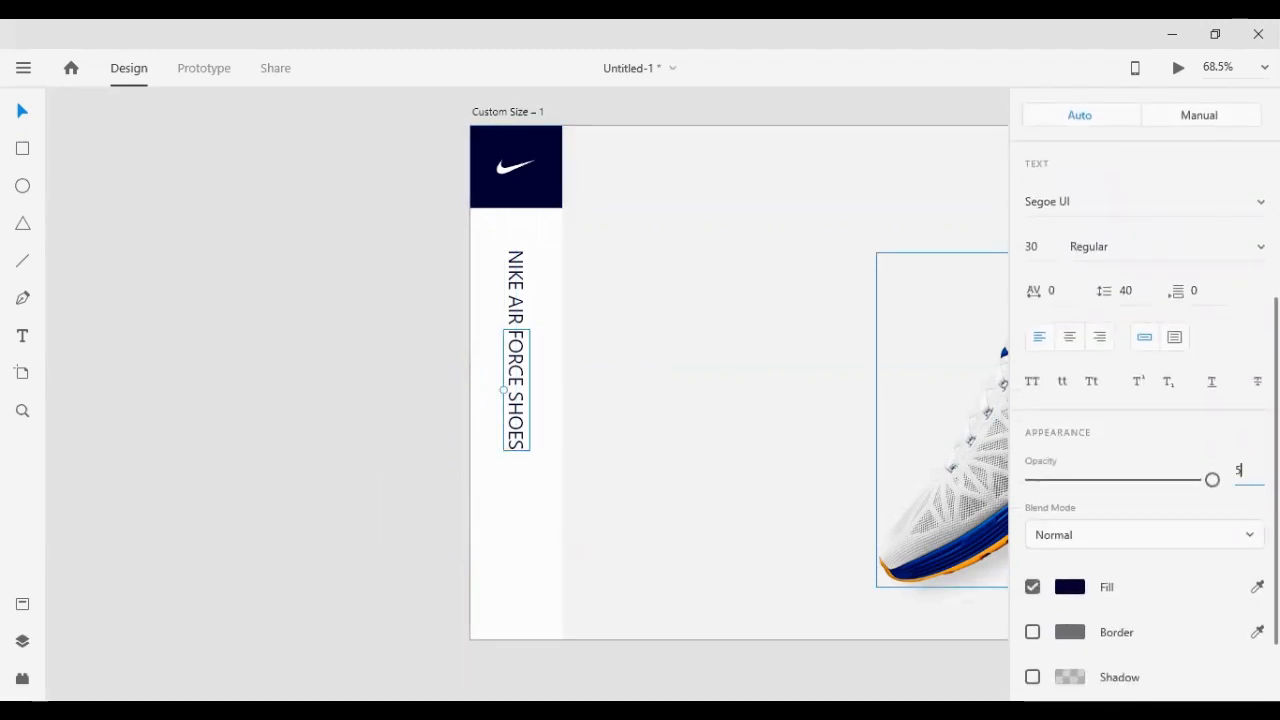
key("Return")
left_click(320, 446)
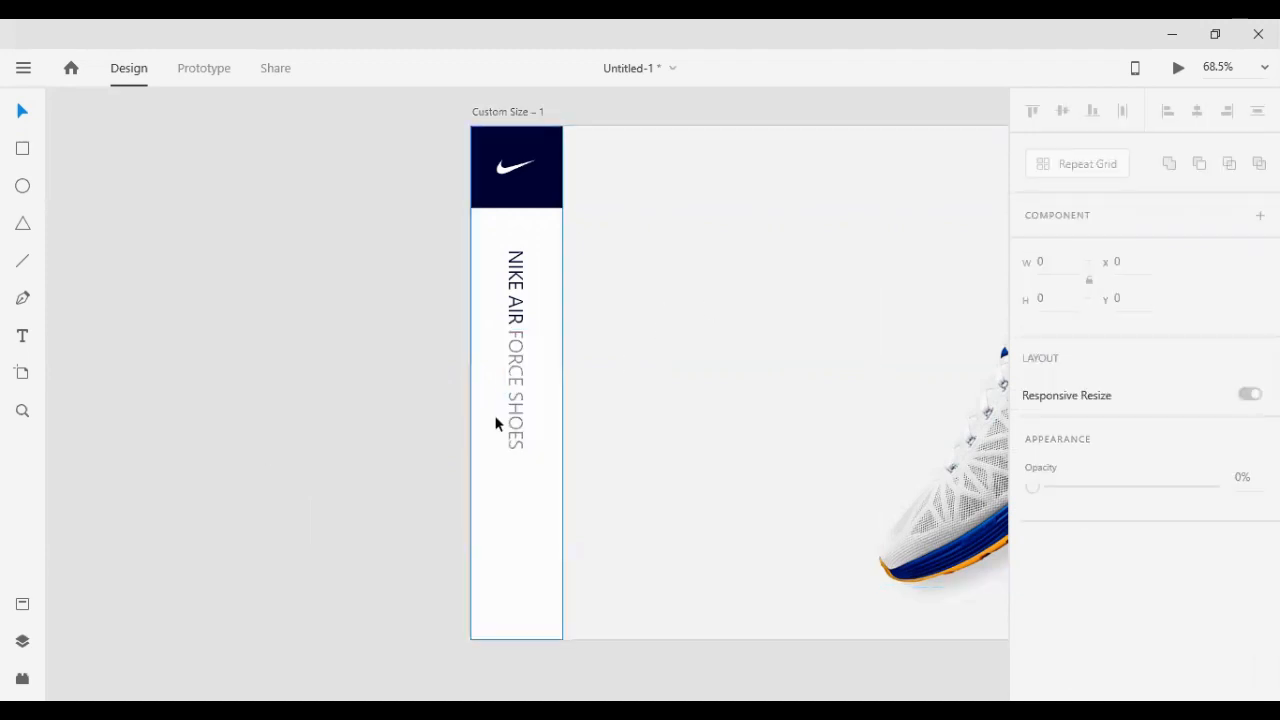
Reduce the opacity of the FORCE SHOES text to 42%
left_click(513, 427)
scroll(1243, 583, "down", 1)
scroll(1243, 583, "down", 2)
left_click(1249, 652)
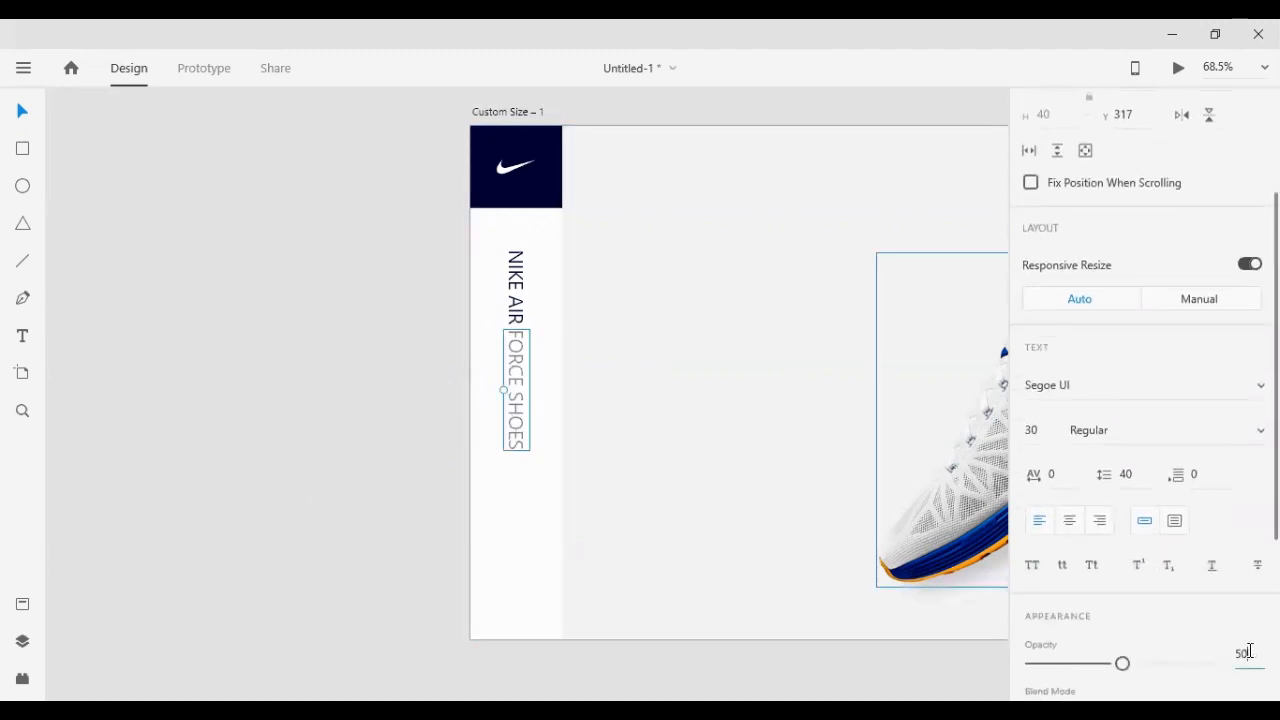
key("Down")
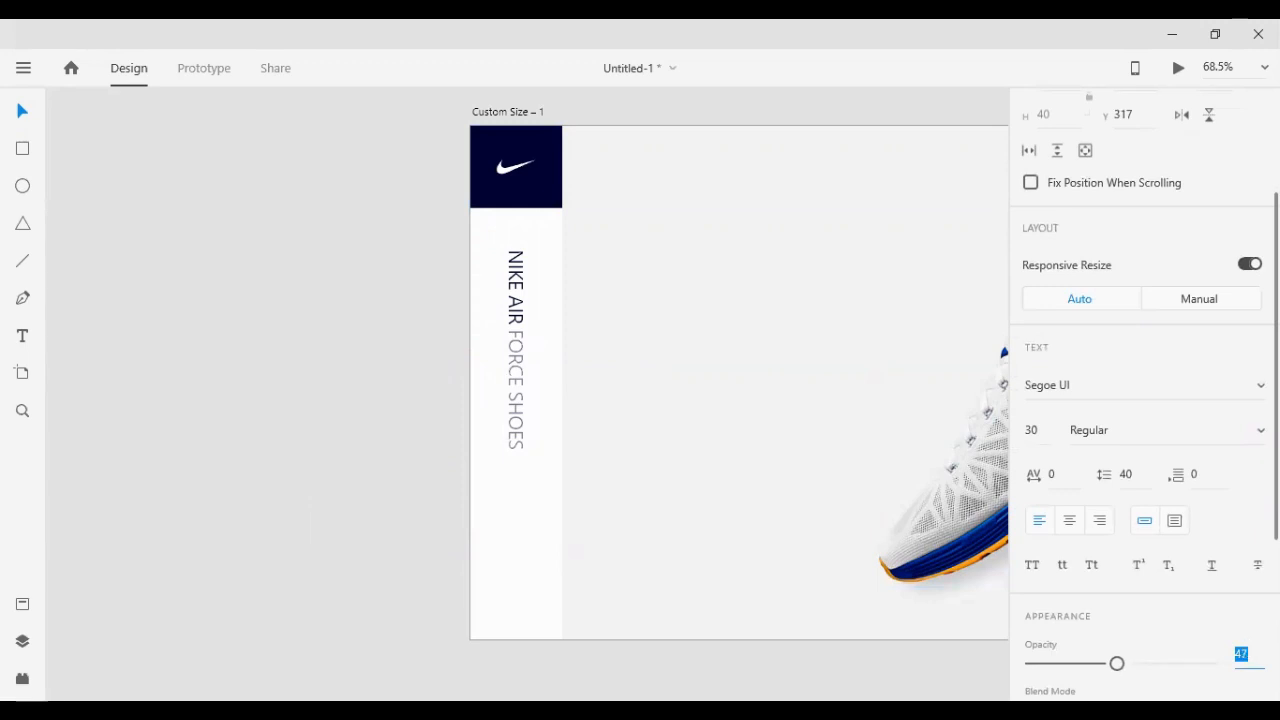
key("Down")
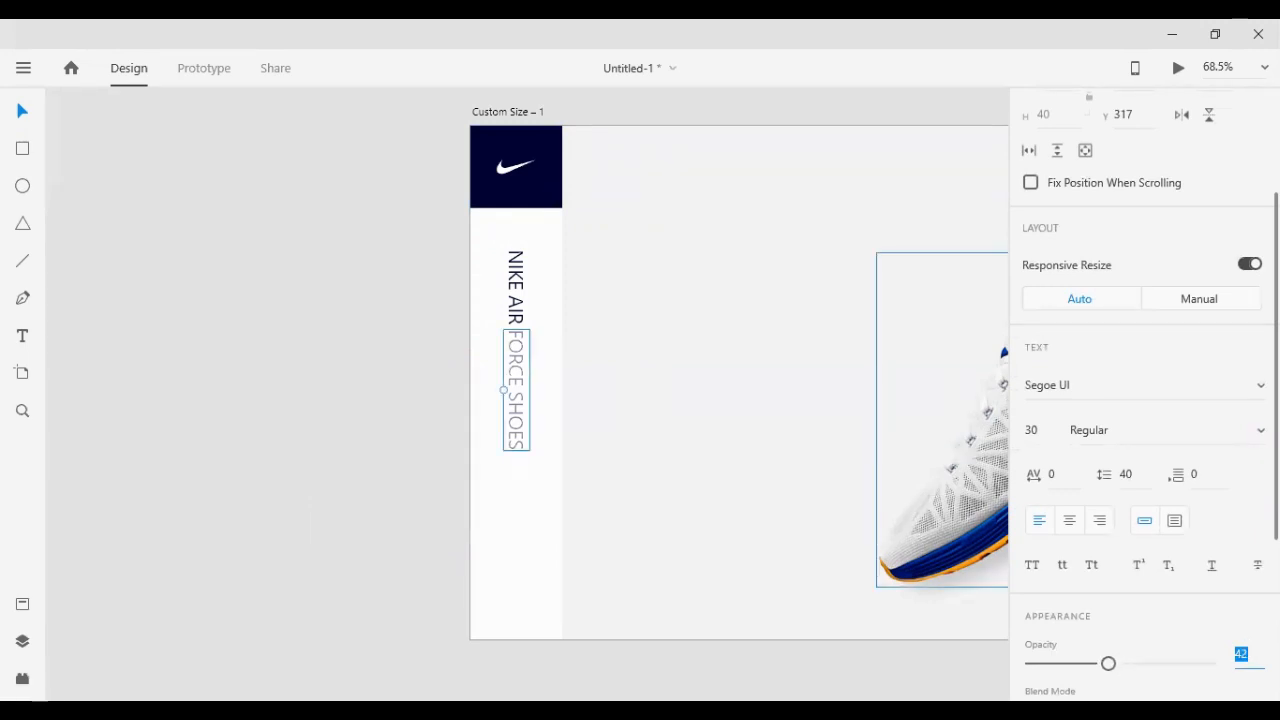
key("Return")
left_click(305, 303)
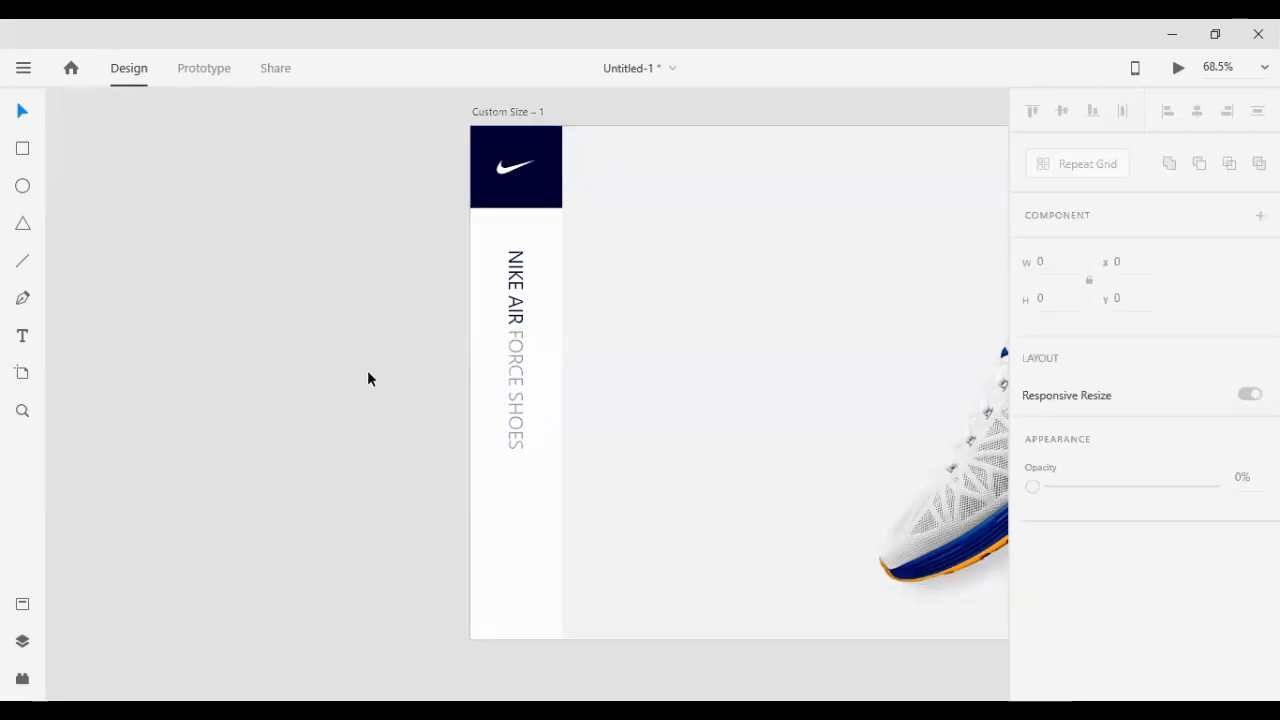
Group the NIKE AIR and FORCE SHOES texts on the sidebar
scroll(617, 334, "down", 5)
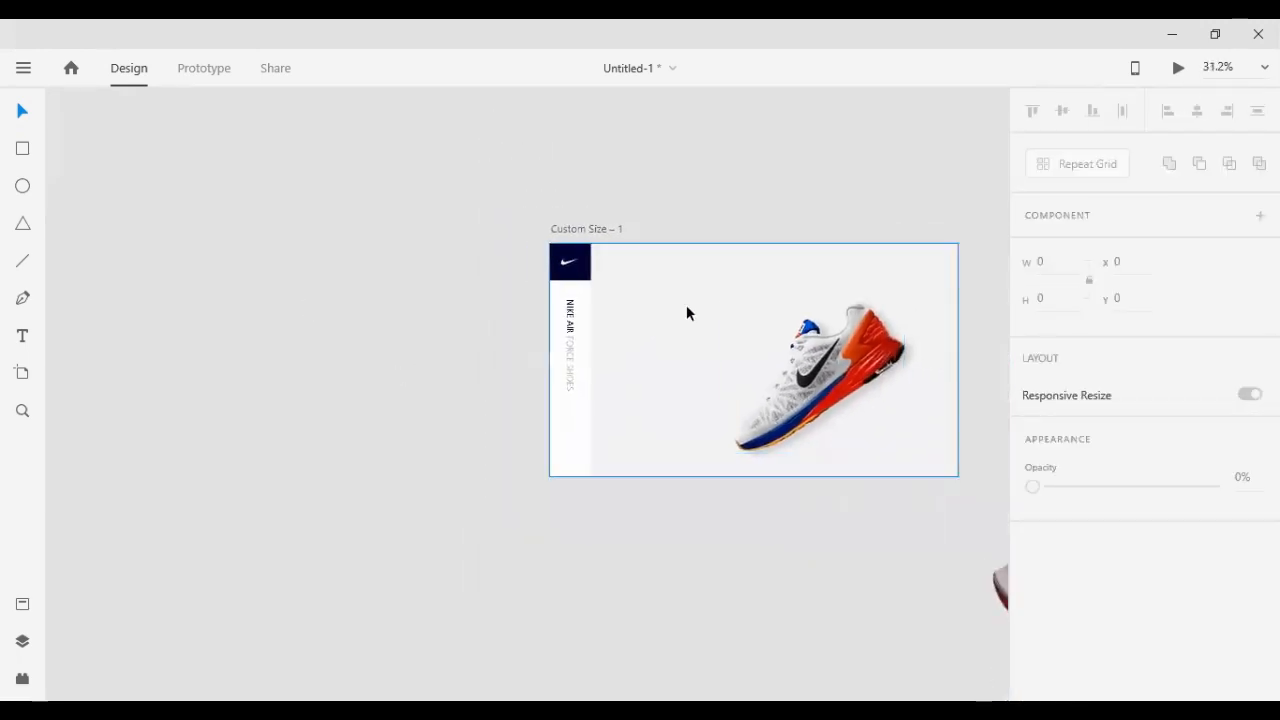
left_click_drag(500, 294, 590, 400)
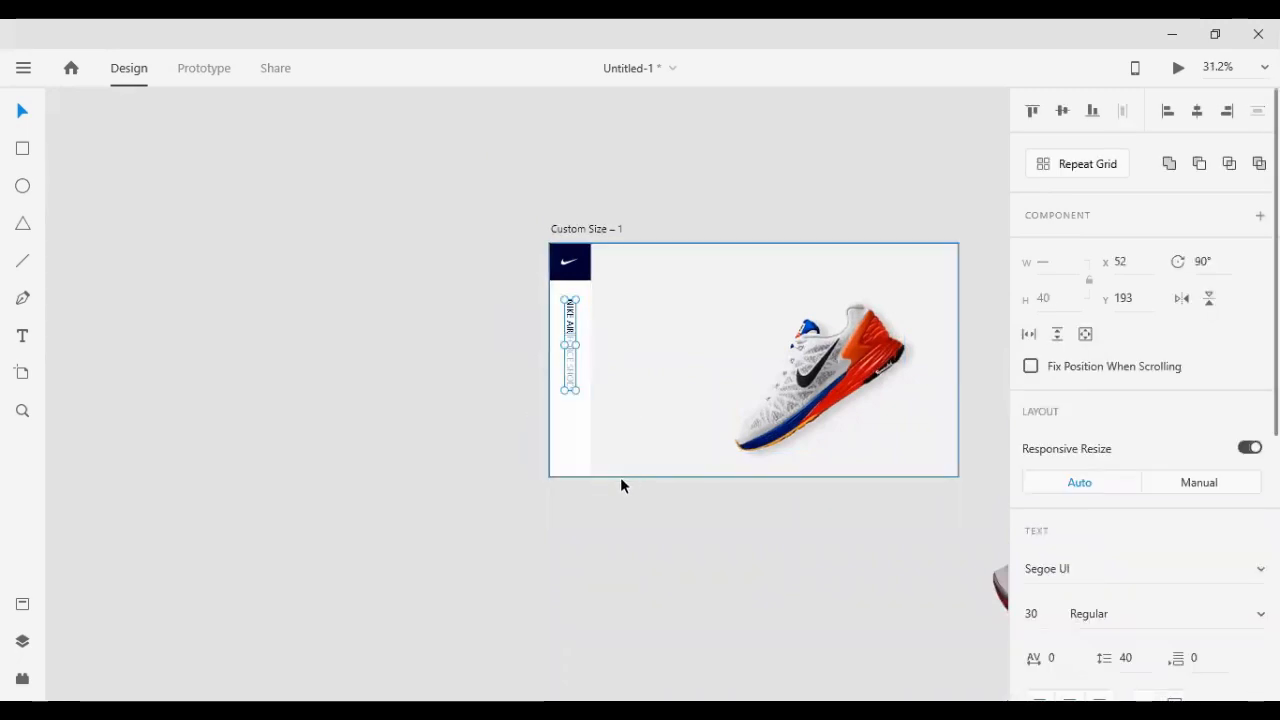
key("ctrl+g")
Scale down the grouped sidebar text and set its width to 20
mouse_move(565, 299)
left_mouse_down()
mouse_move(567, 313)
mouse_move(566, 299)
left_mouse_up()
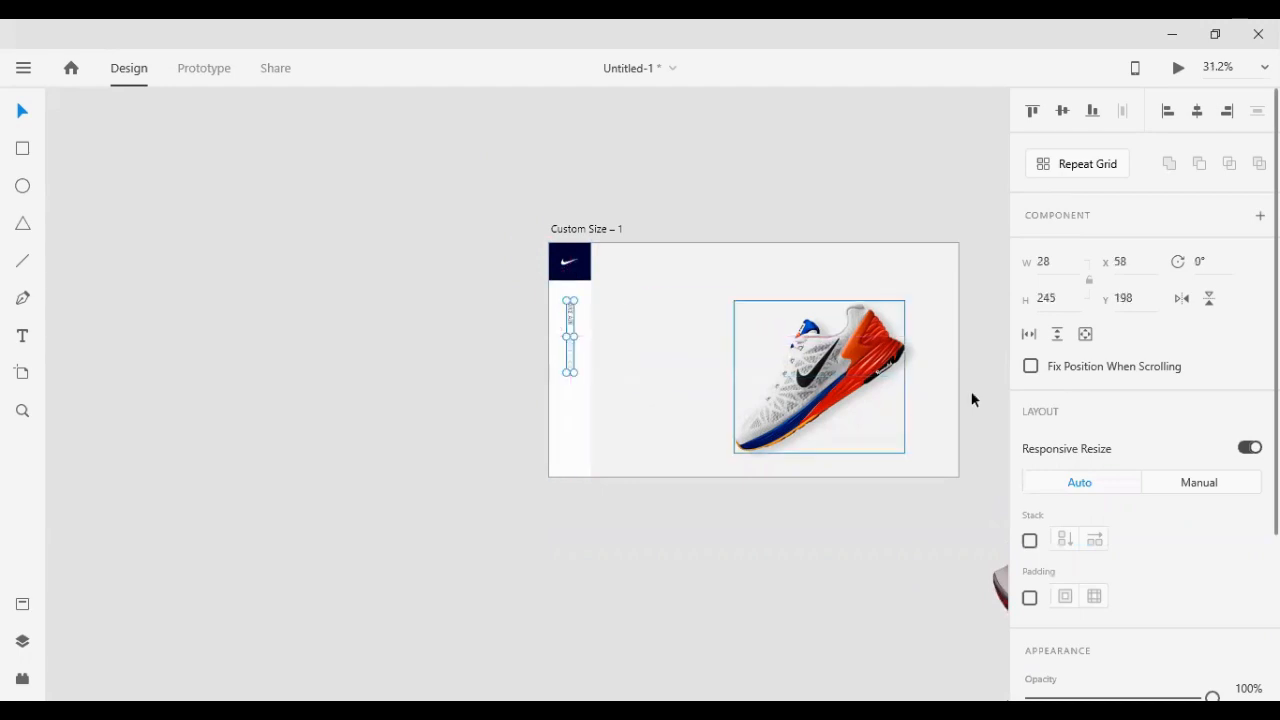
left_click(1050, 260)
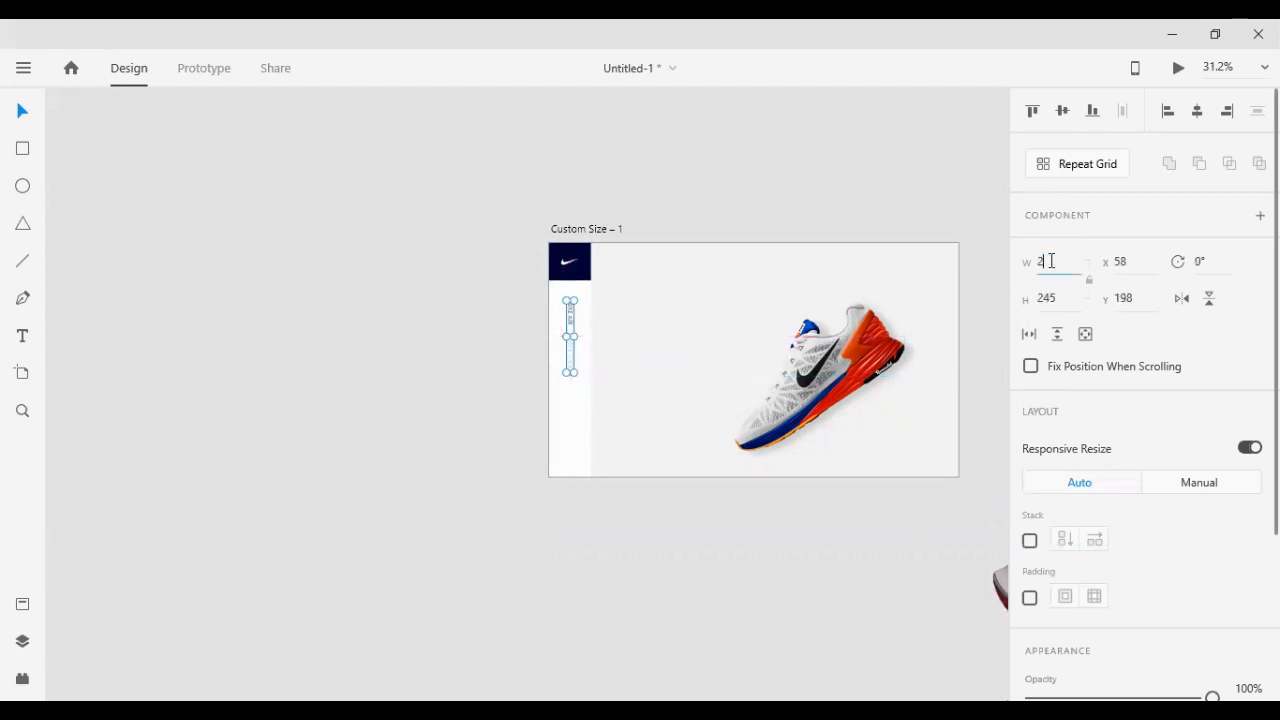
type("20")
key("Return")
left_click(452, 335)
Ungroup the scaled sidebar text into separate NIKE AIR and FORCE SHOES texts
scroll(596, 306, "up", 4)
scroll(557, 348, "up", 2)
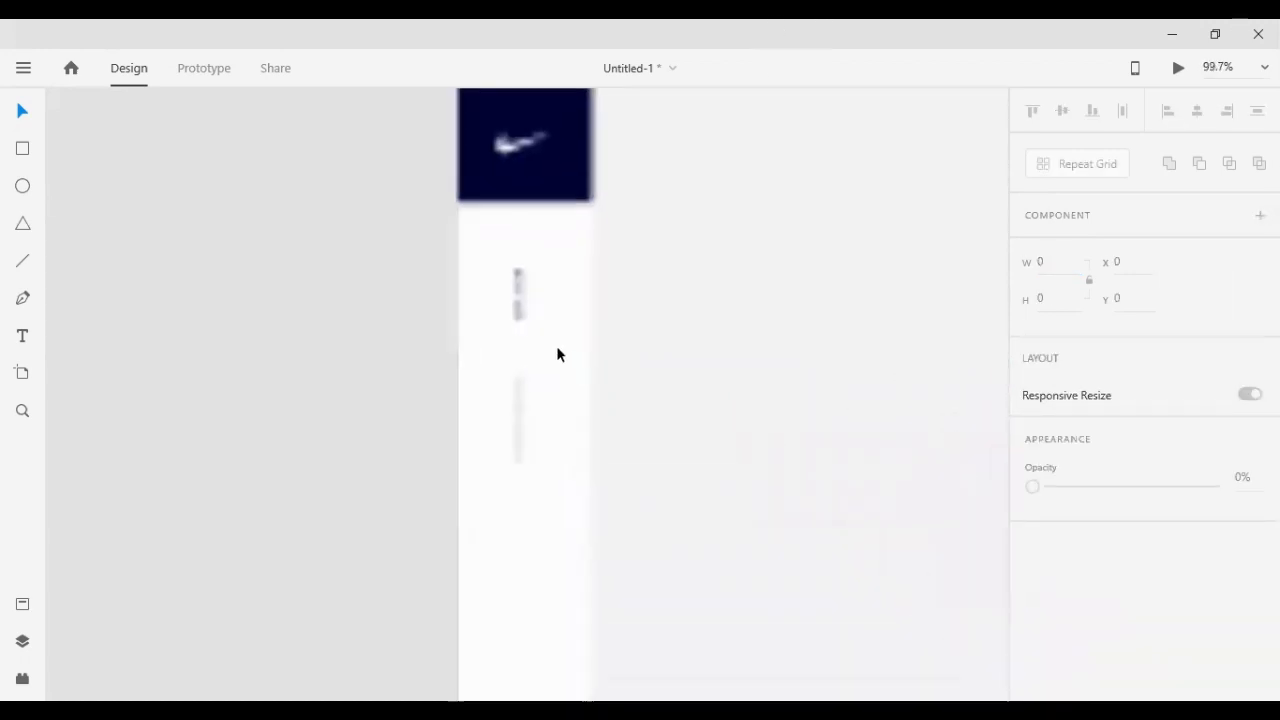
scroll(557, 354, "up", 1)
left_click(514, 297)
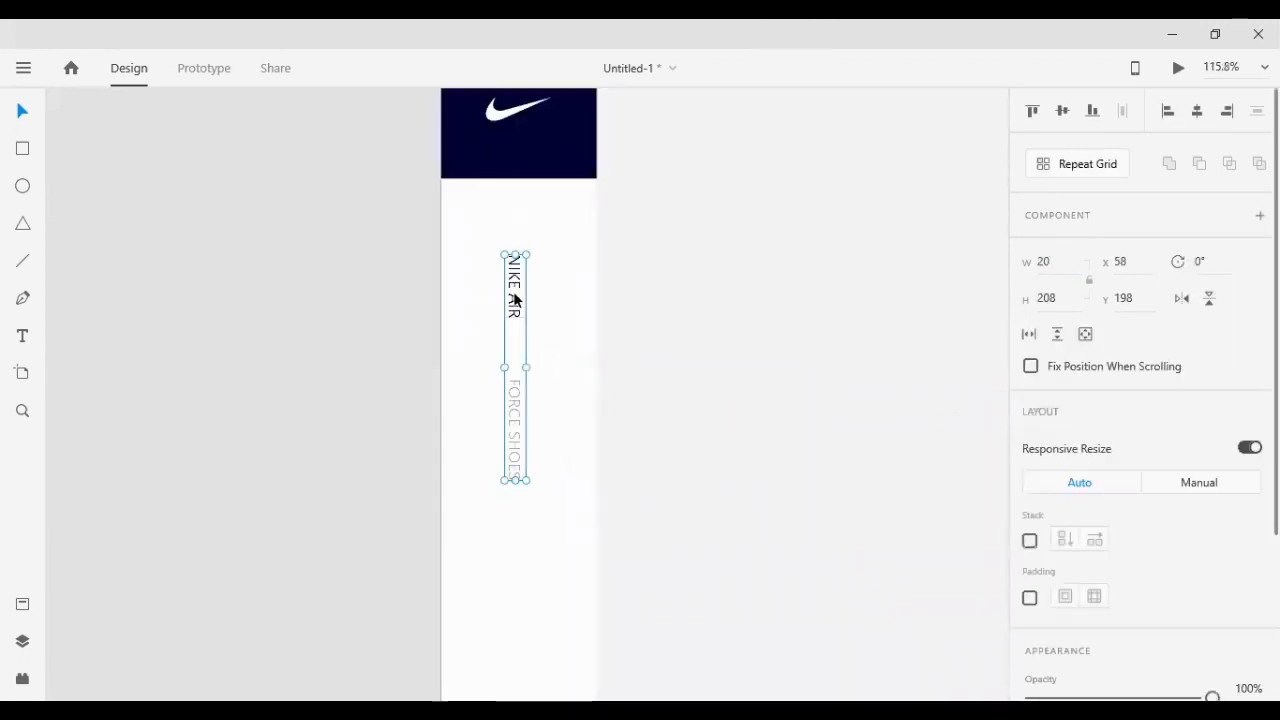
right_click(514, 297)
left_click(608, 345)
Move the FORCE SHOES text up to Y 260 to close the gap below NIKE AIR
left_click(519, 400)
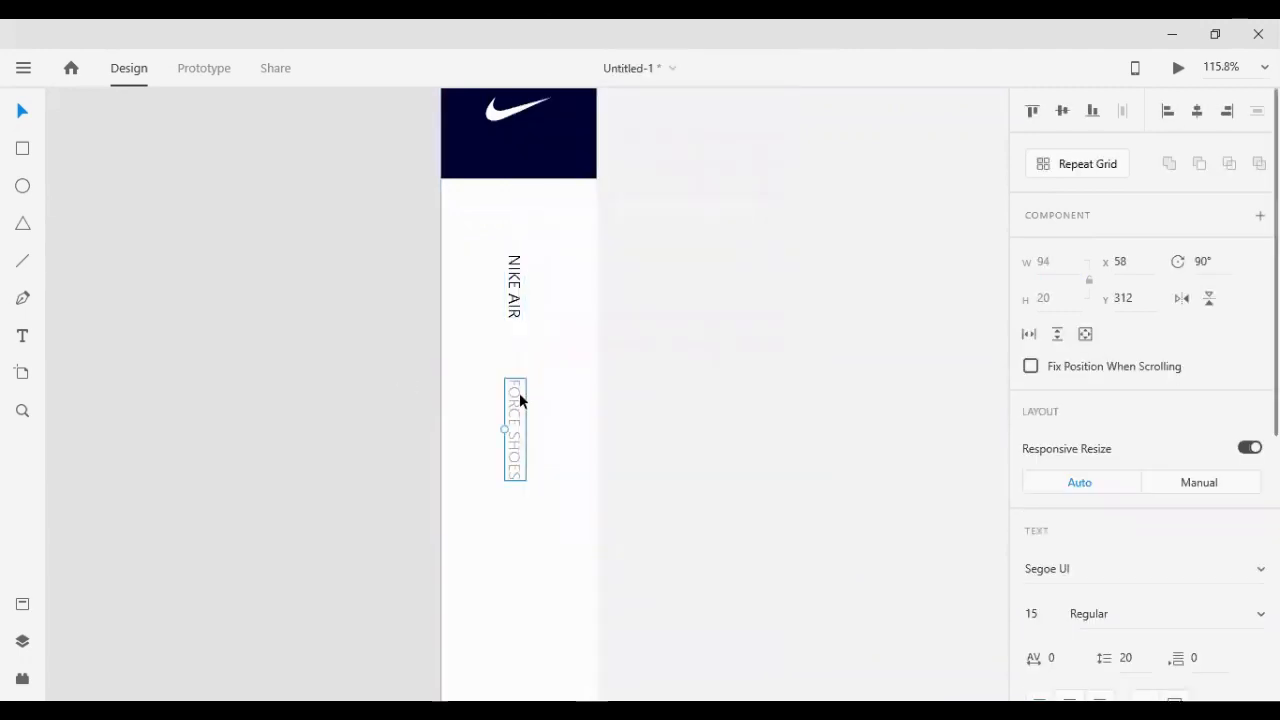
key("shift+Up")
key("shift+Up")
key("shift+Up")
key("shift+Up")
key("shift+Up")
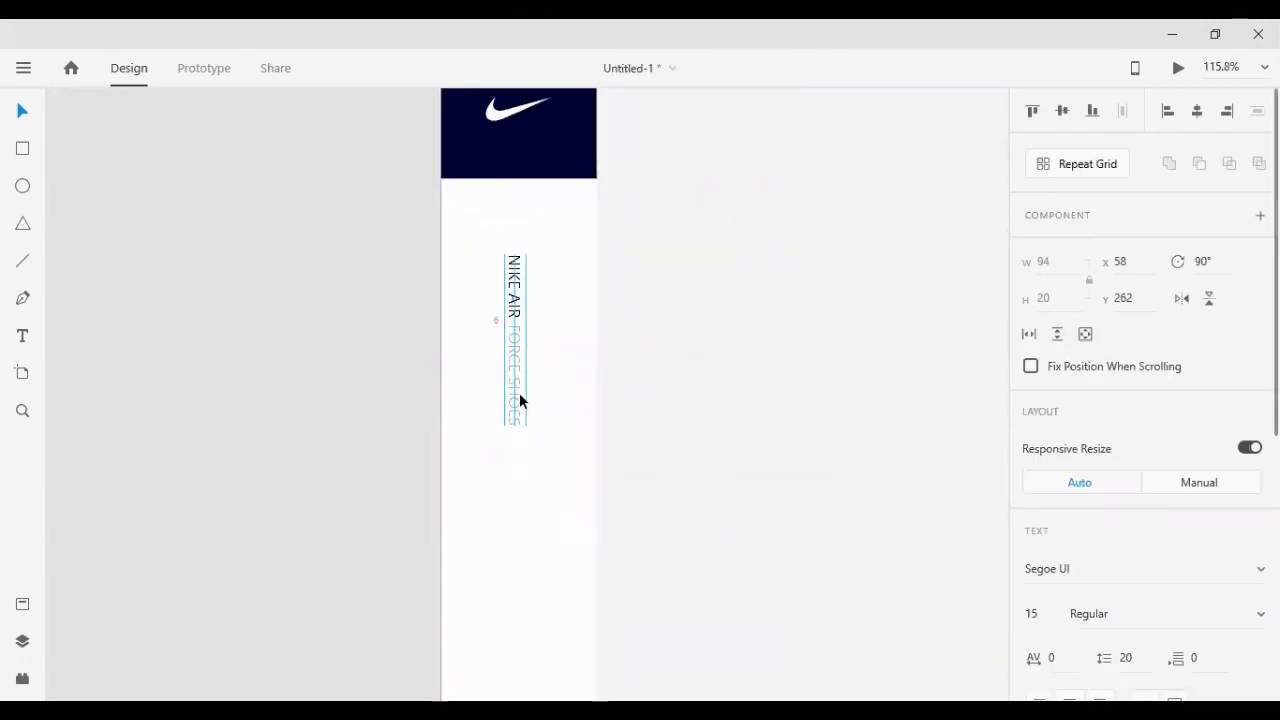
key("Up")
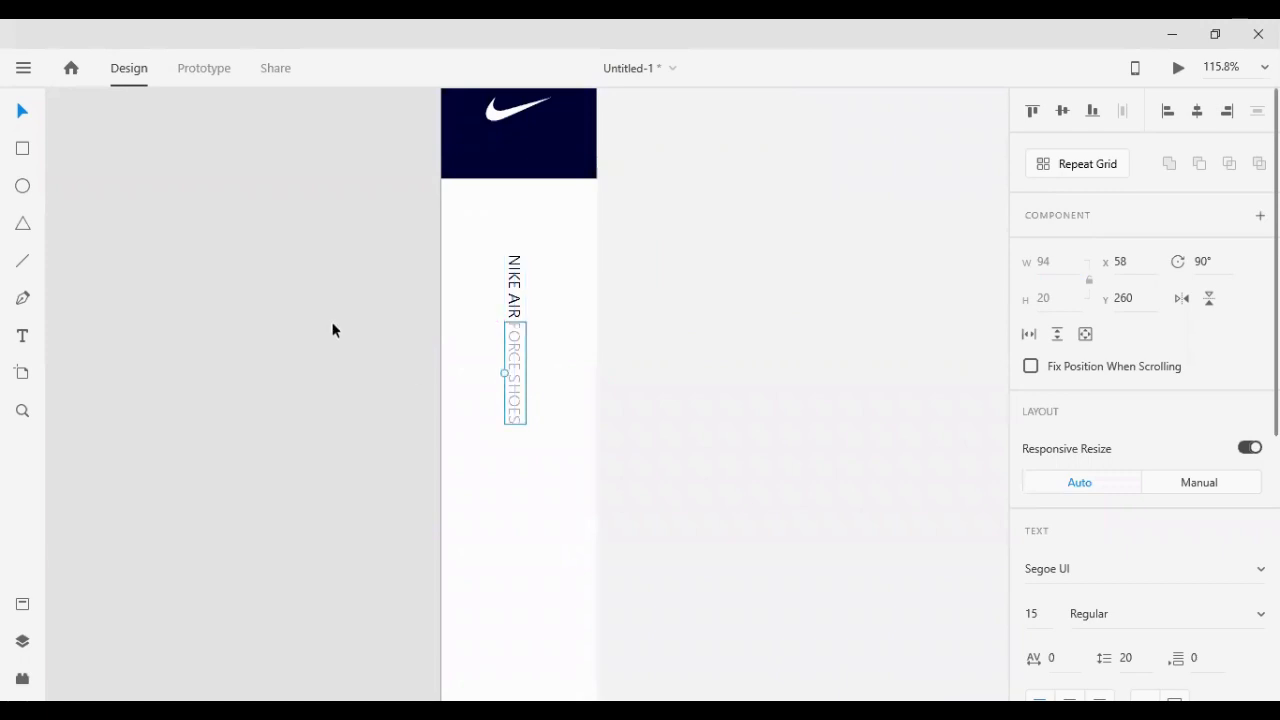
Group the NIKE AIR and FORCE SHOES texts and centre the group horizontally on the sidebar
left_click(508, 298, "shift")
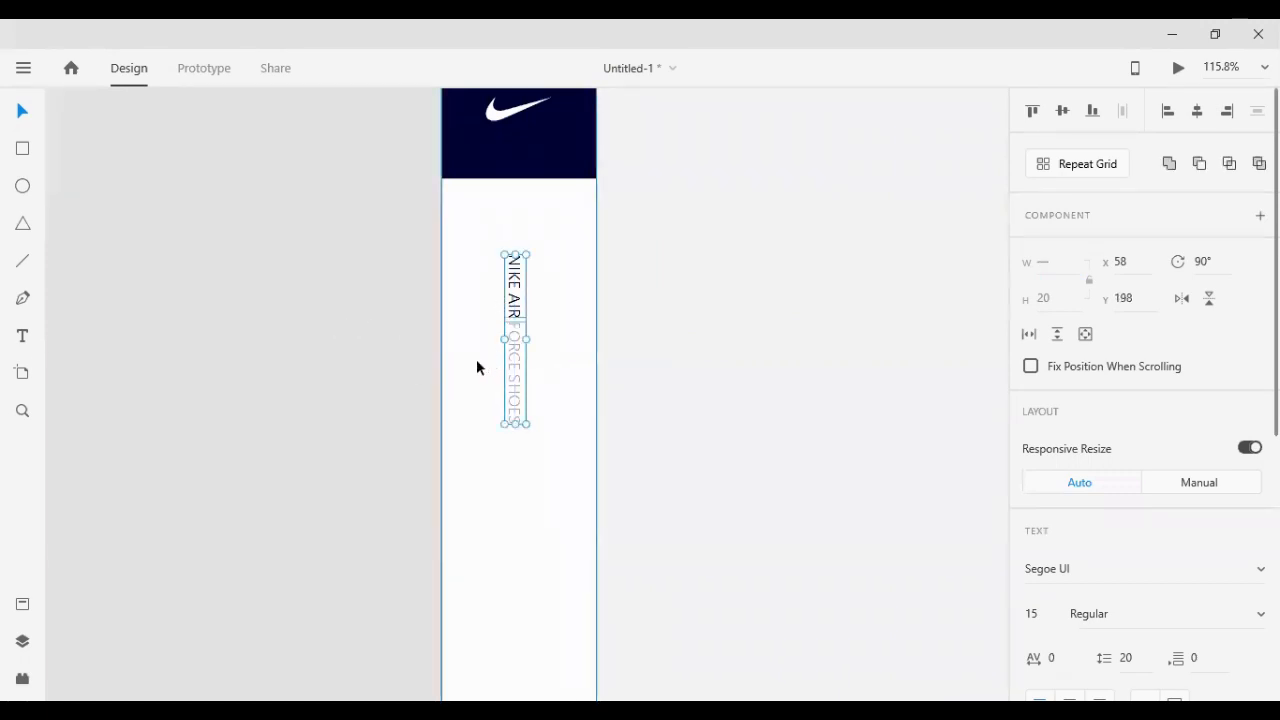
key("ctrl+g")
key("ctrl+a")
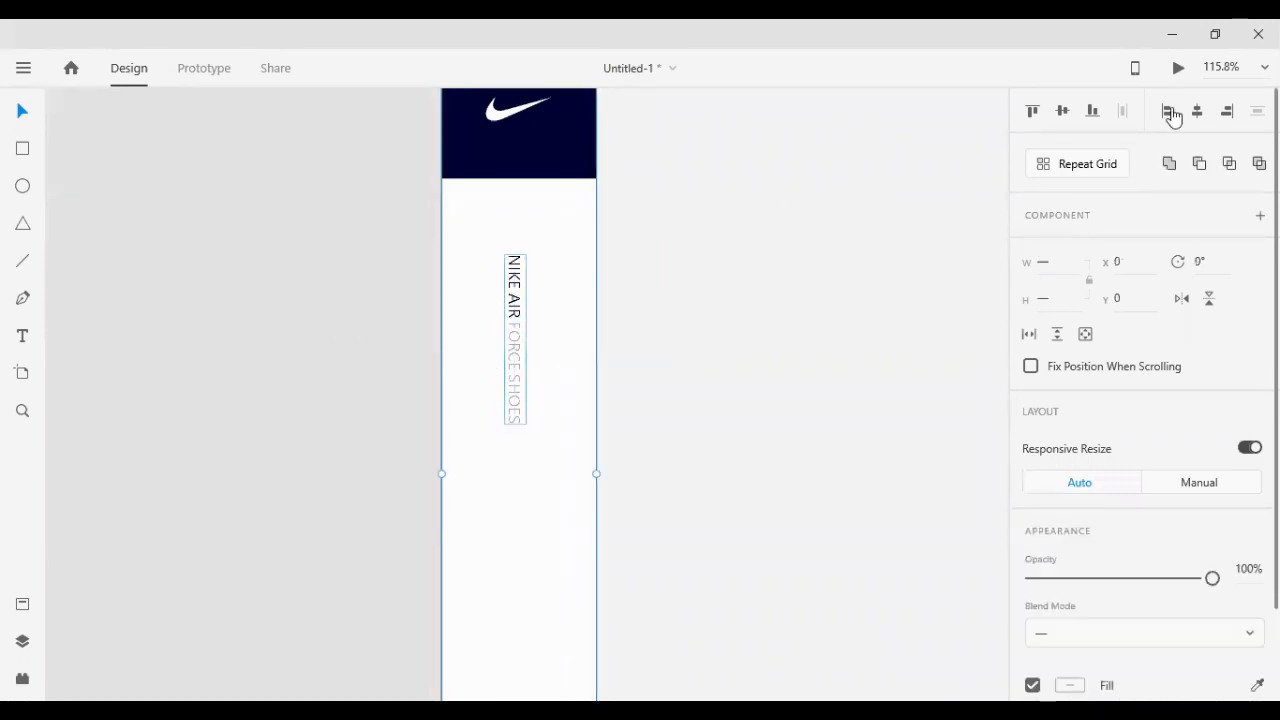
left_click(1198, 114)
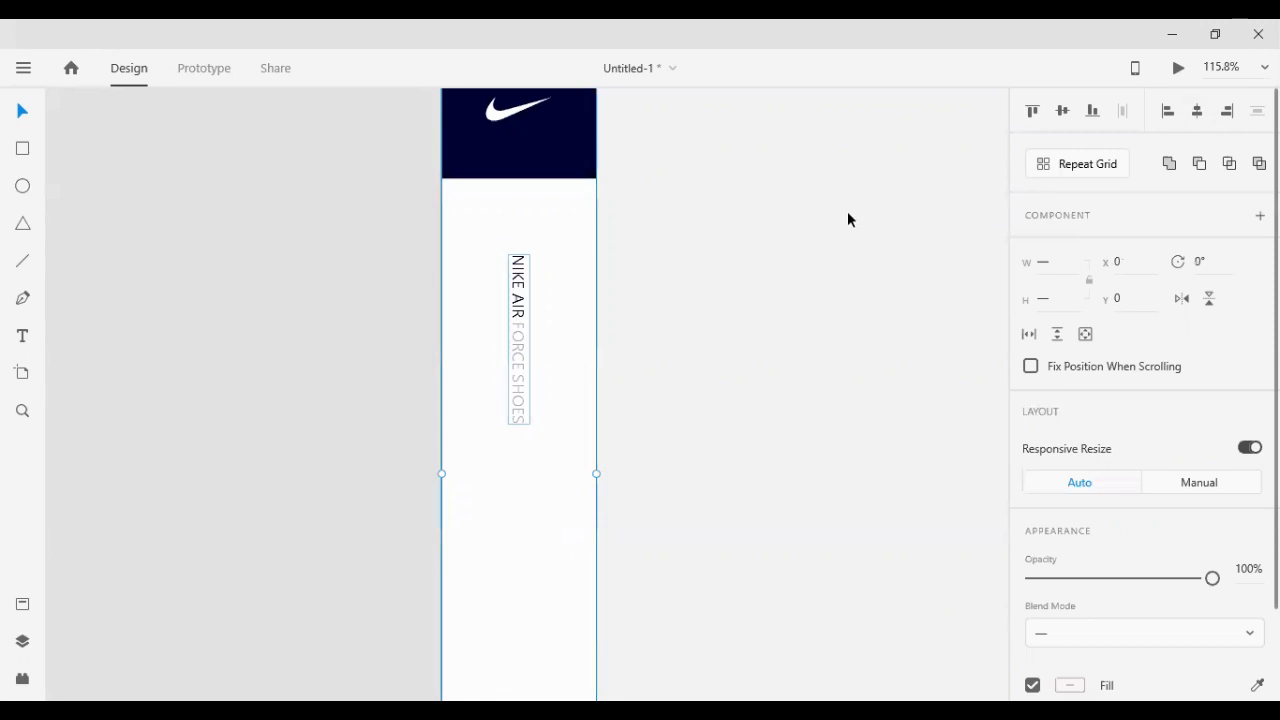
scroll(830, 212, "down", 3)
left_click(527, 300)
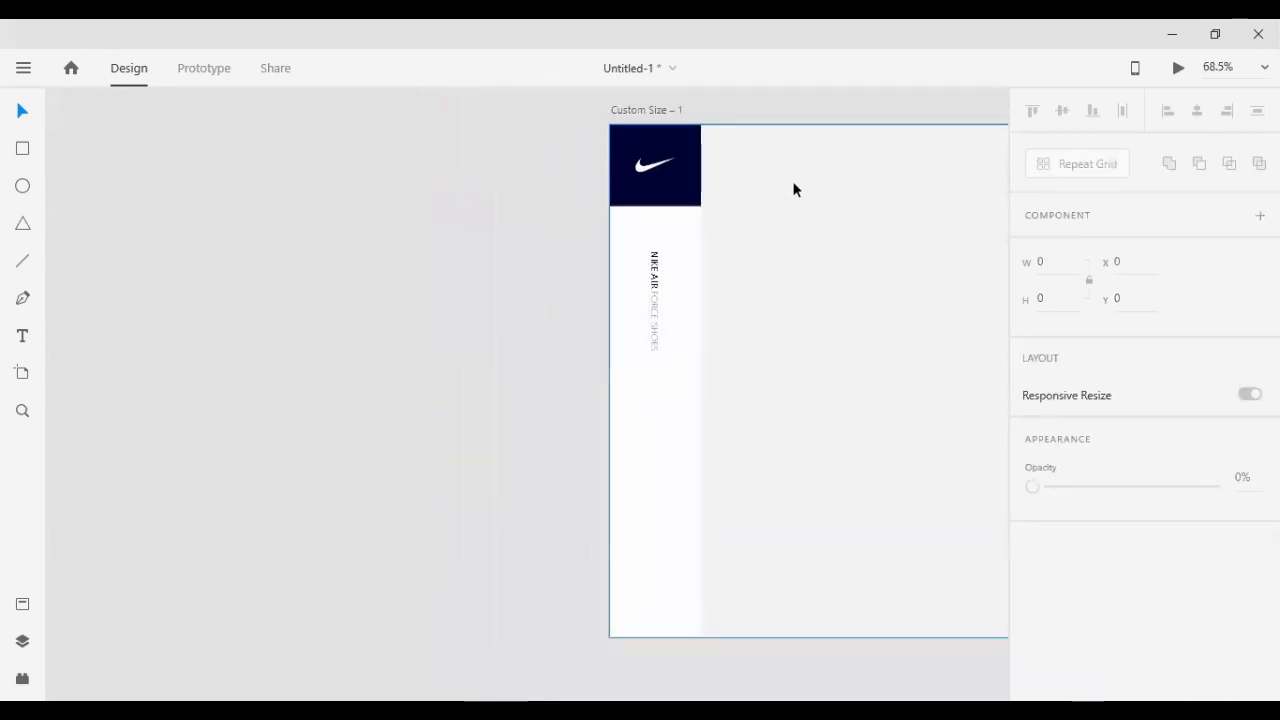
Examine the overall artboard layout, checking the sidebar text group, the logo block and the shoe against each other
scroll(793, 189, "right", 10)
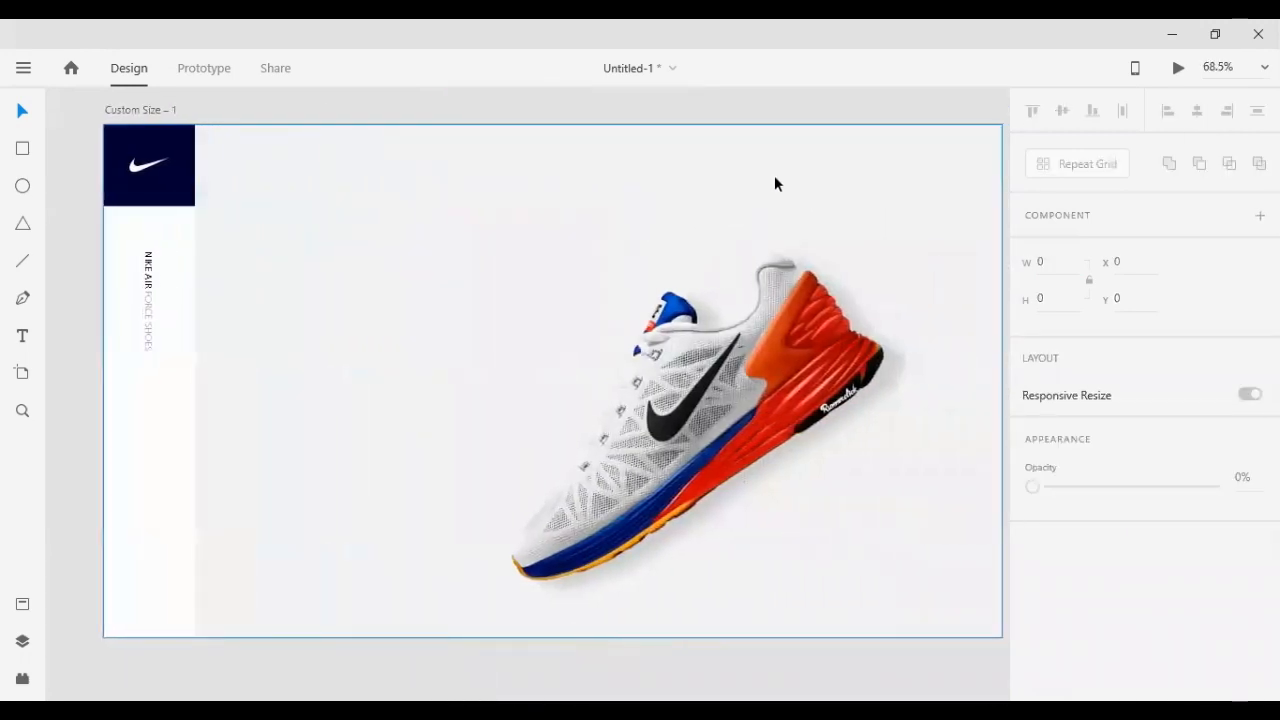
scroll(775, 177, "down", 4)
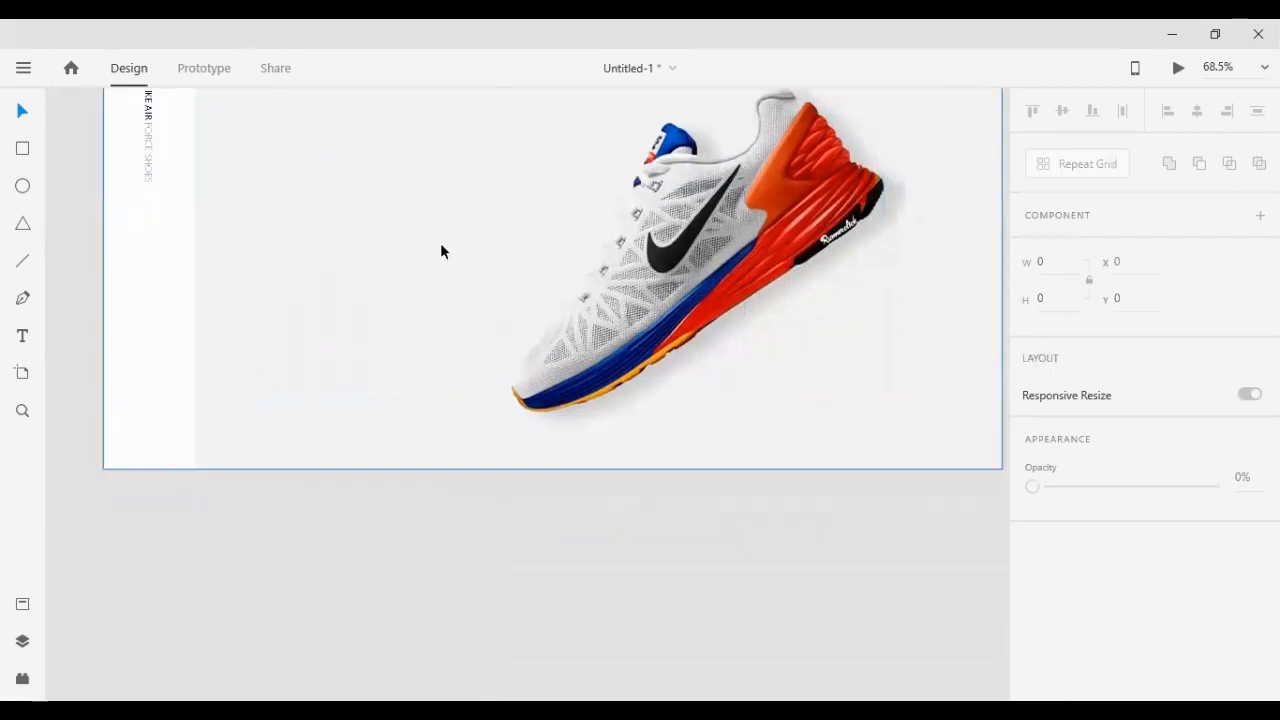
scroll(436, 243, "up", 2)
left_click_drag(72, 158, 189, 243)
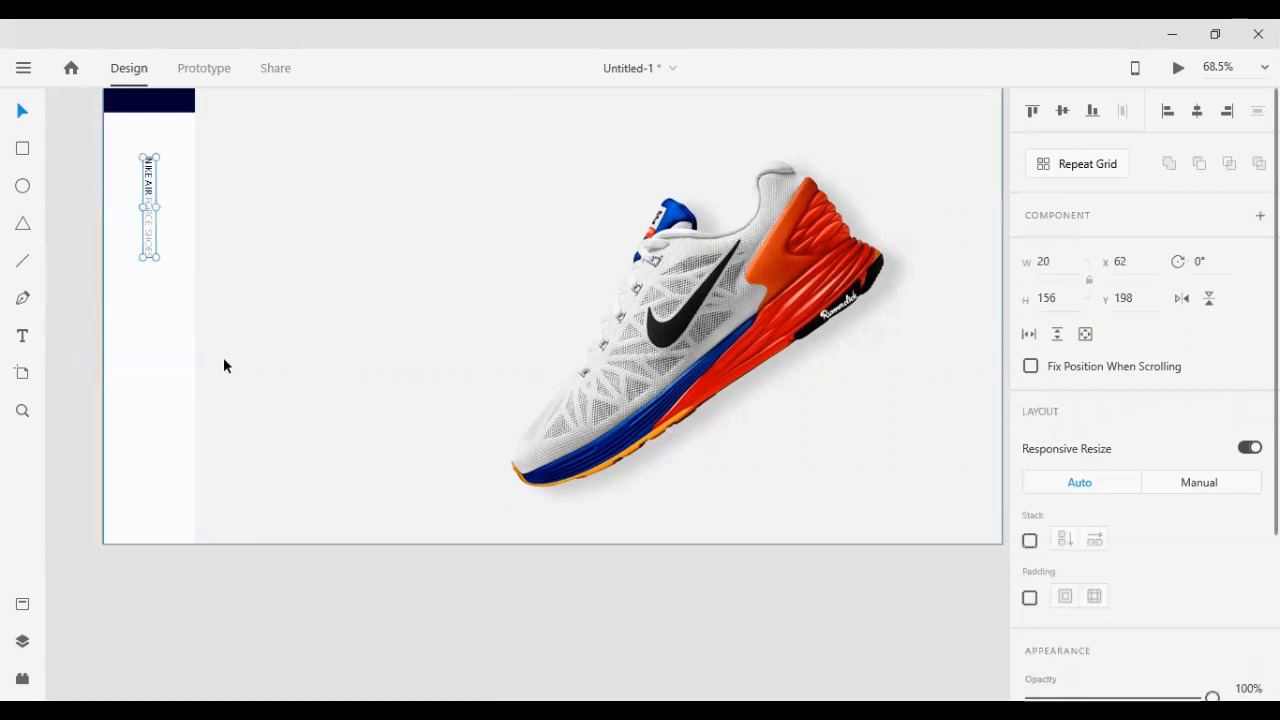
scroll(478, 329, "up", 3)
scroll(431, 325, "down", 1)
scroll(330, 180, "up", 3)
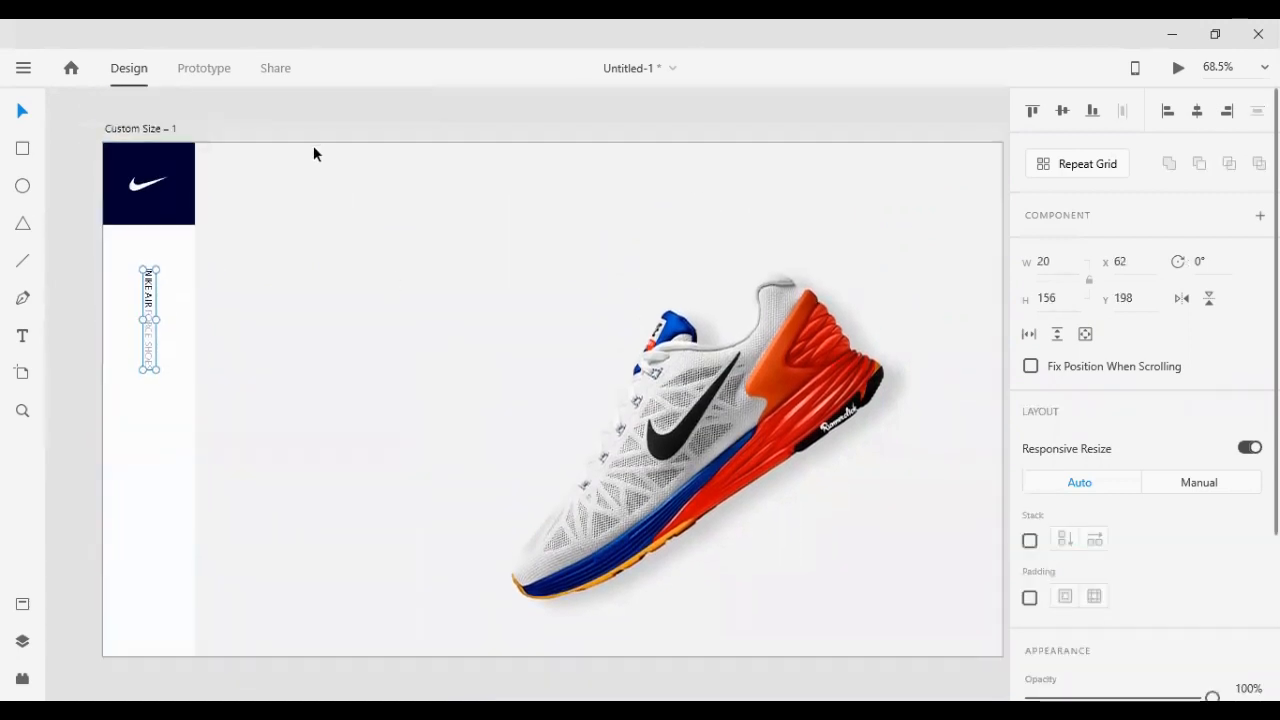
left_click(411, 107)
scroll(743, 199, "down", 2)
scroll(742, 199, "up", 3)
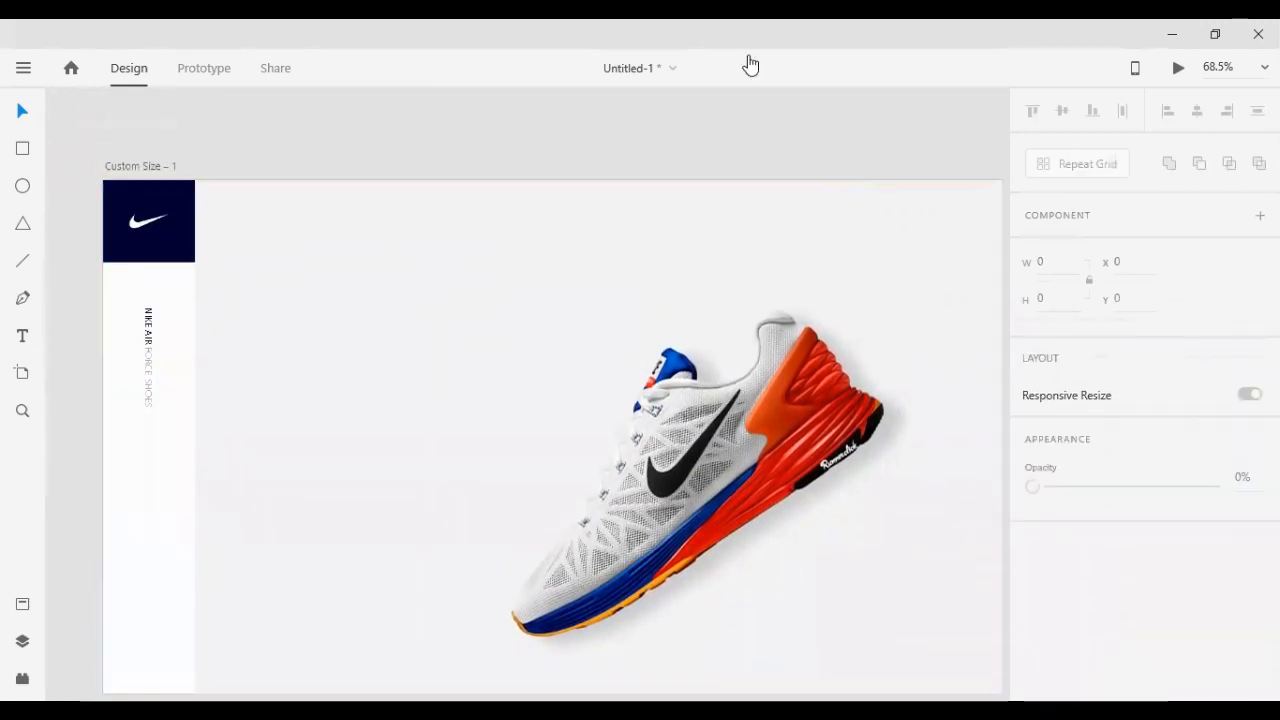
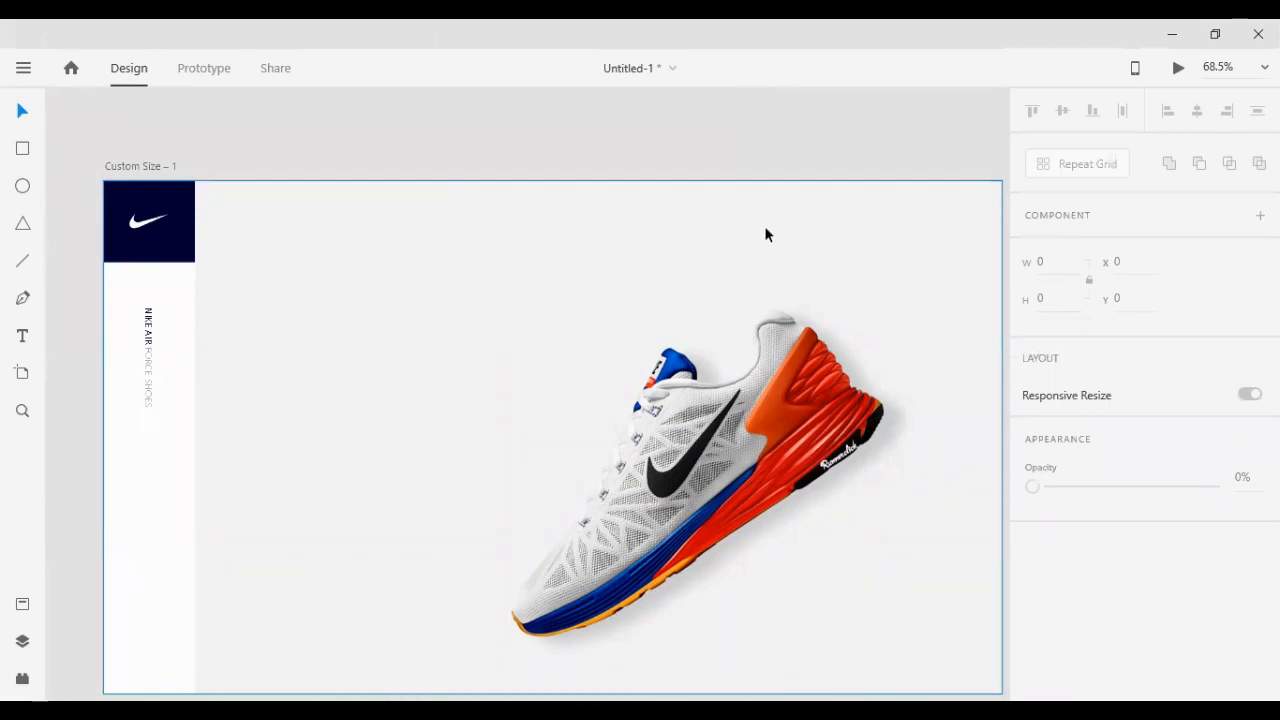
scroll(534, 130, "down", 5)
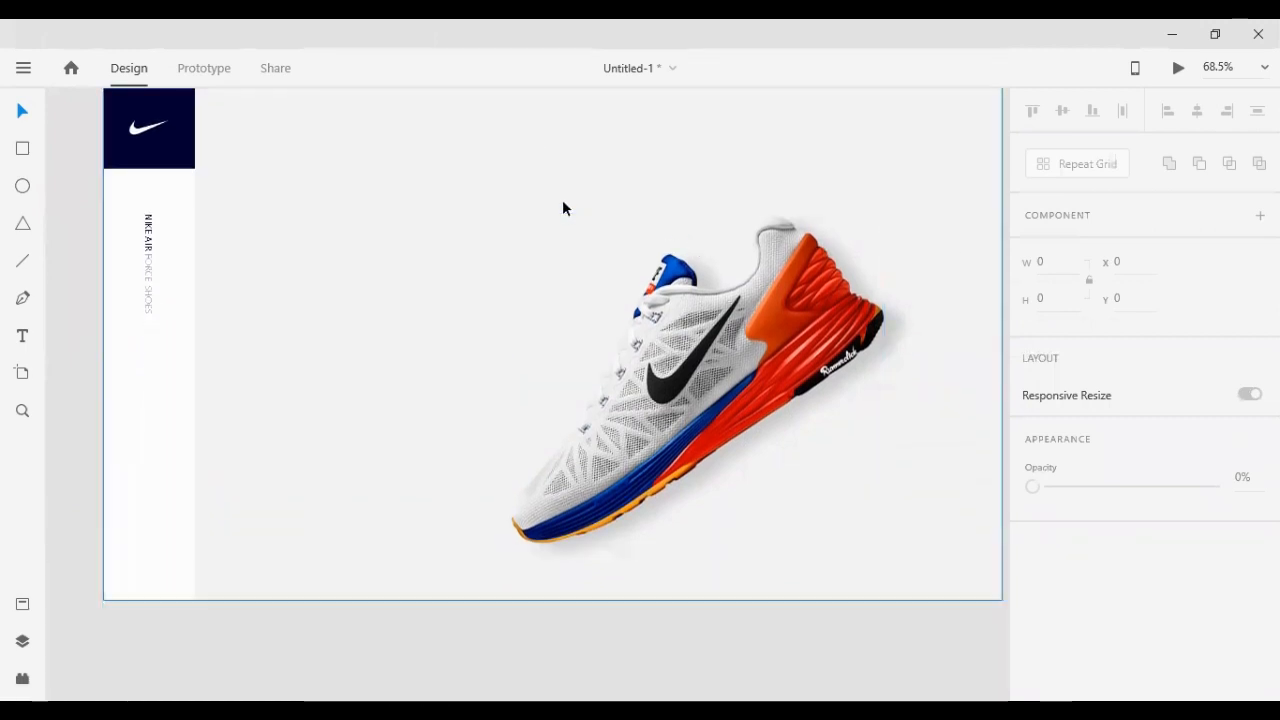
scroll(561, 205, "up", 2)
scroll(585, 205, "down", 2)
scroll(609, 194, "down", 4)
scroll(600, 257, "up", 1)
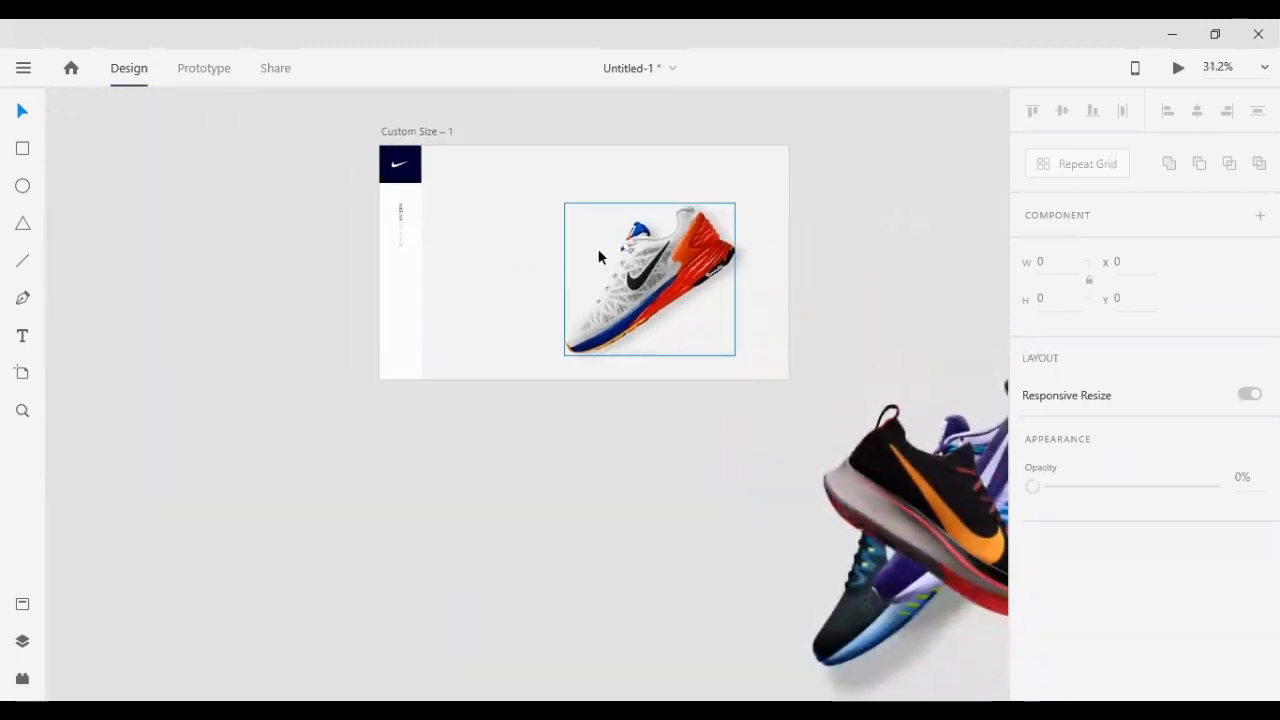
scroll(600, 260, "up", 2)
scroll(600, 267, "up", 1)
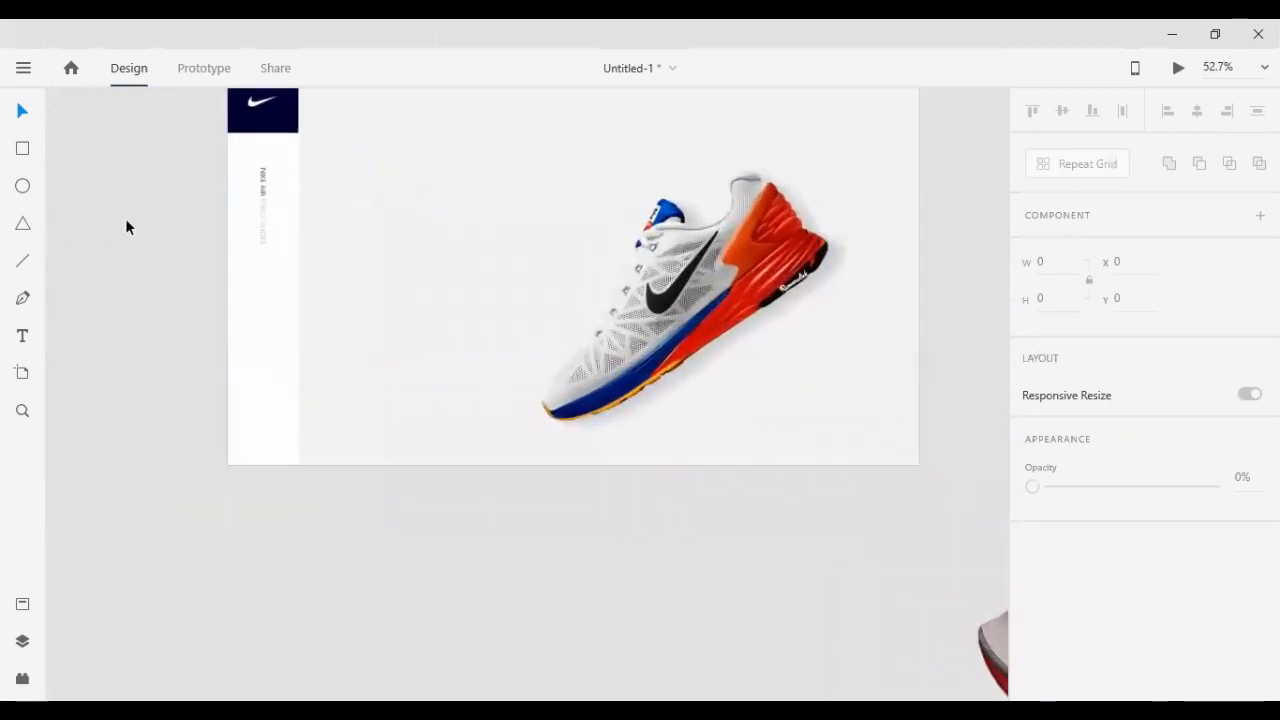
Duplicate the white sidebar rectangle and reshape the copy into a 1400 × 146 strip along the artboard's bottom edge
left_click(266, 290)
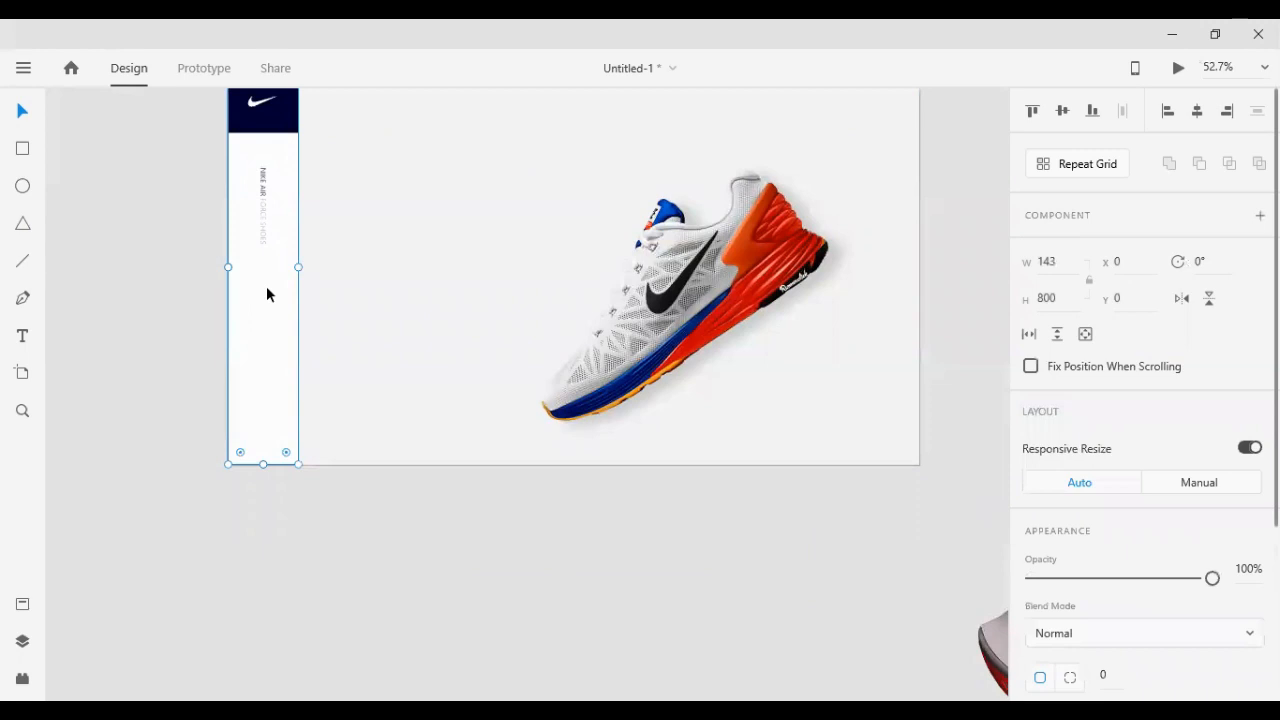
scroll(258, 203, "up", 1)
scroll(258, 203, "up", 1)
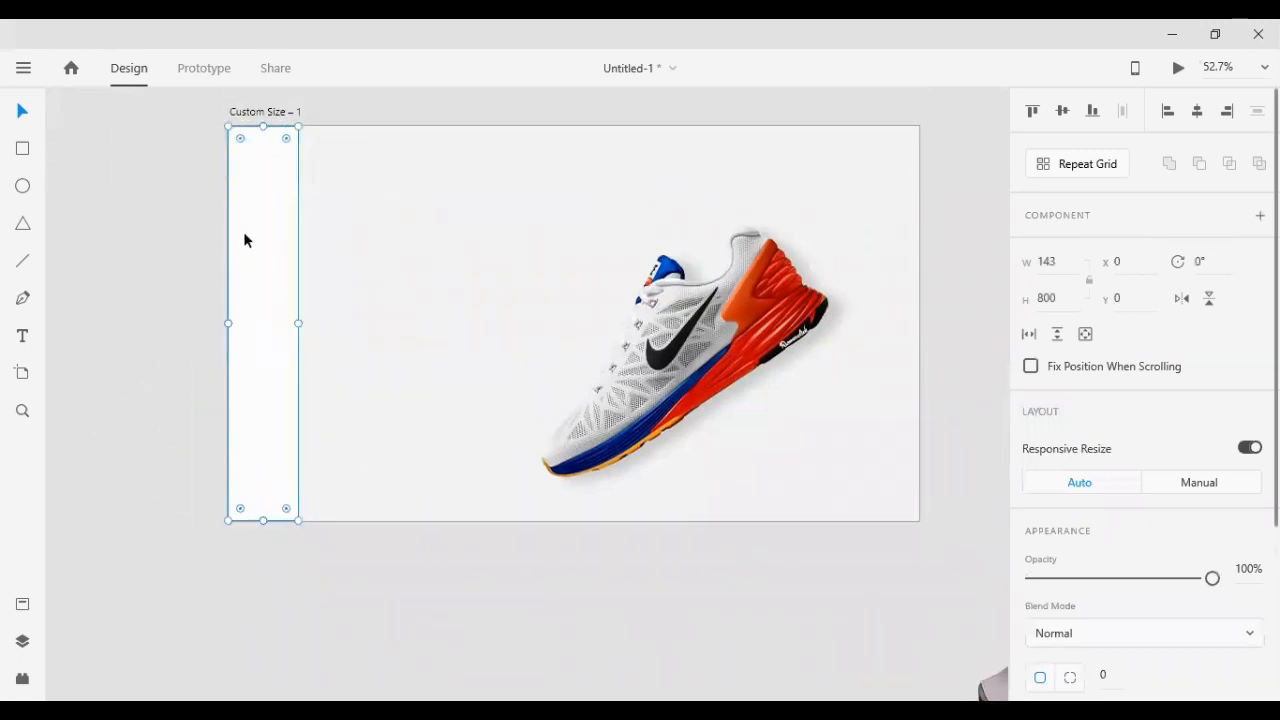
left_click_drag(258, 128, 920, 483)
scroll(734, 451, "down", 1)
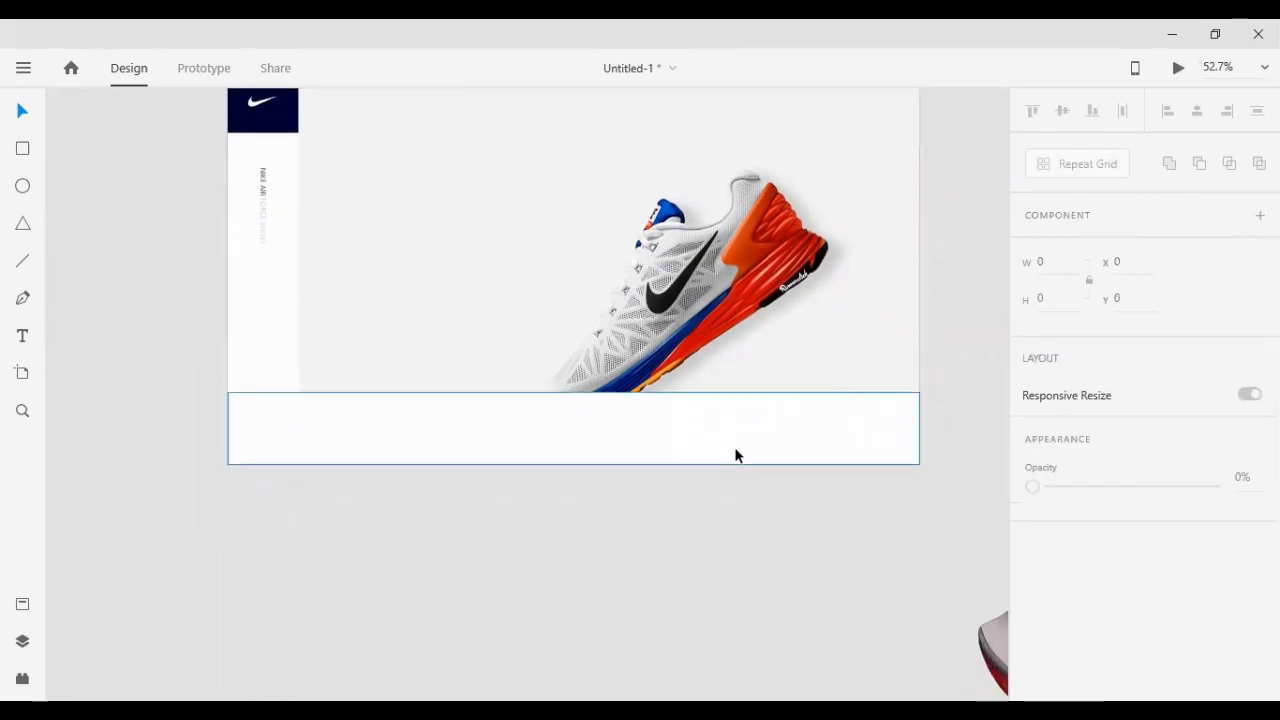
Send the white bottom strip and the artboard-wide background rectangle behind the shoe
left_click(431, 396, "shift")
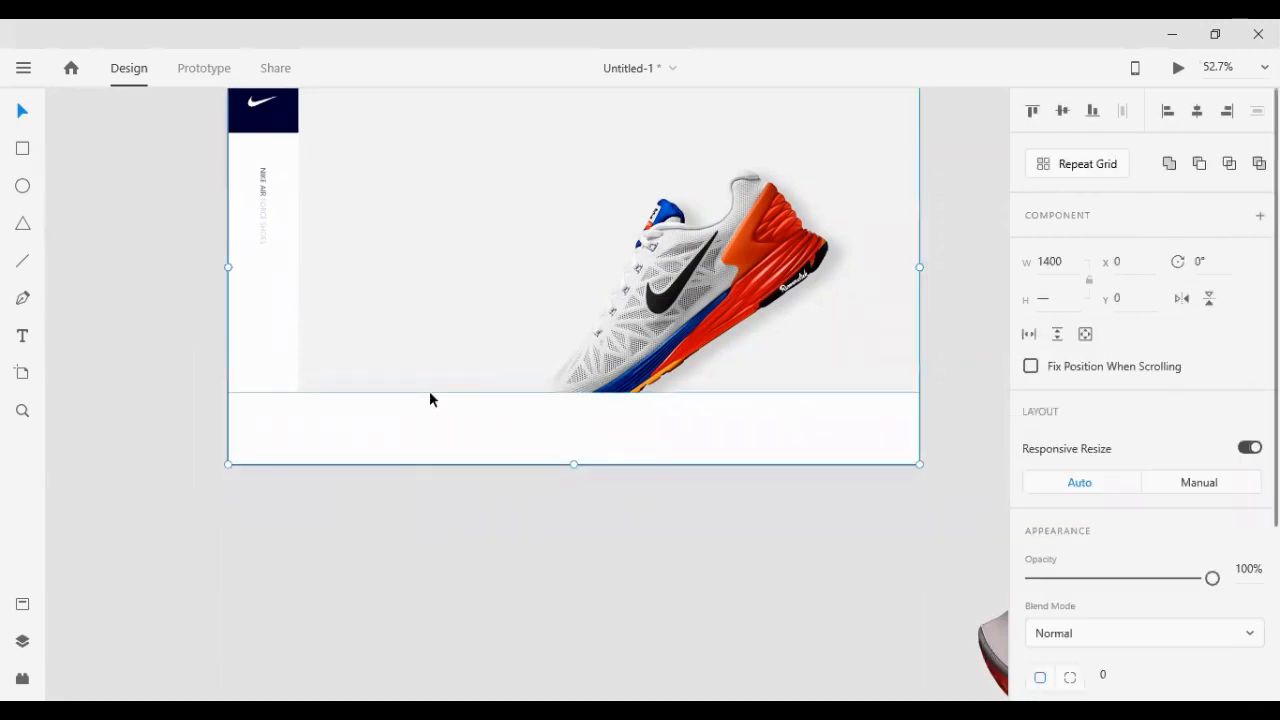
key("ctrl+shift+bracketleft")
left_click(408, 502)
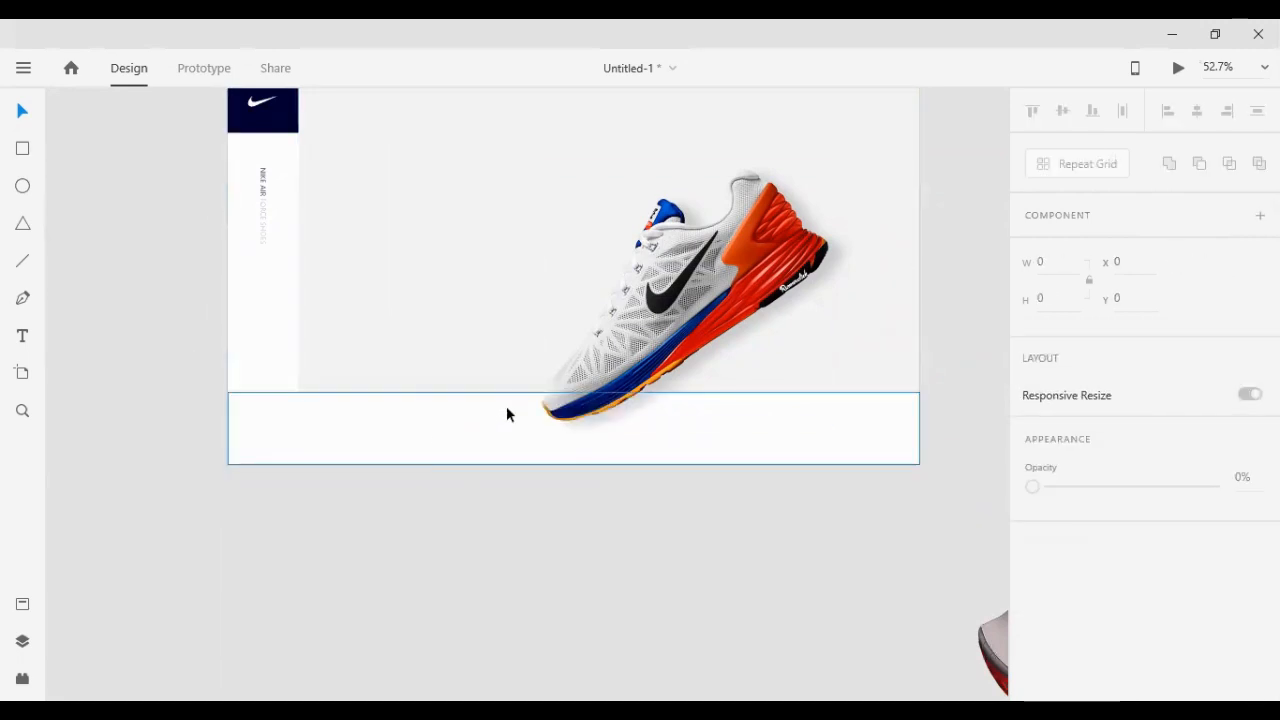
left_click(600, 380)
left_click(457, 410)
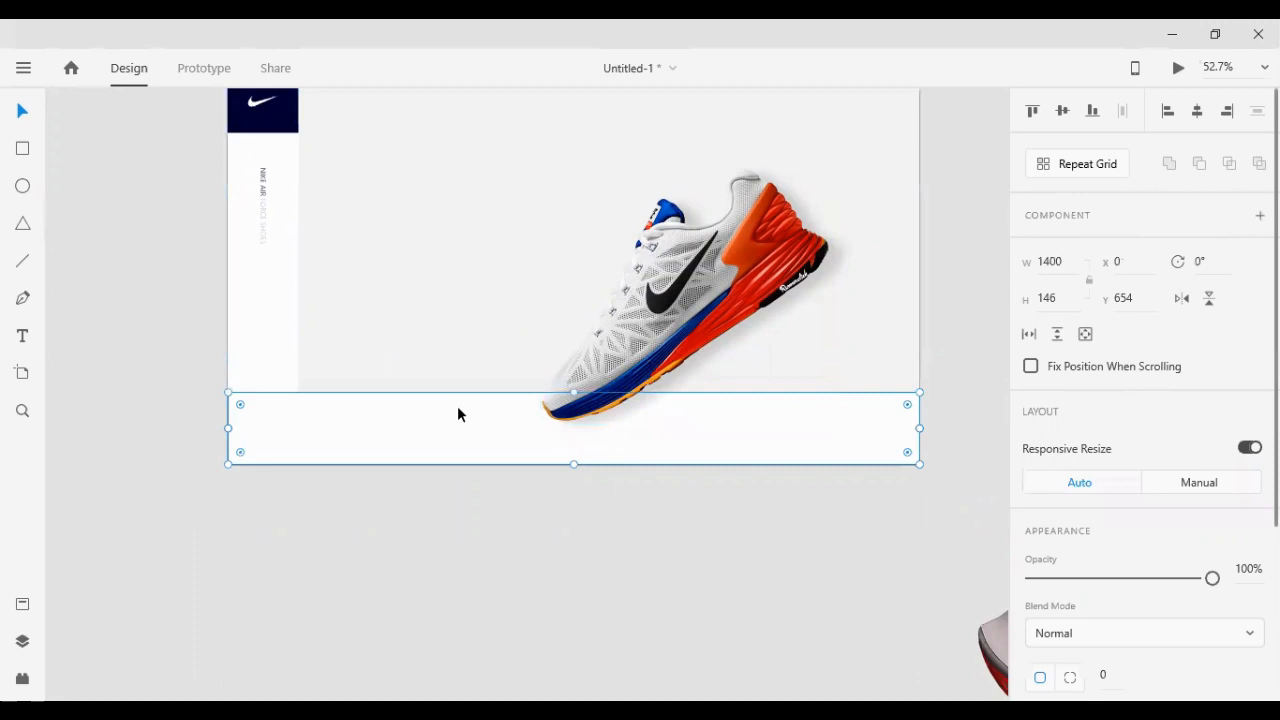
left_click(268, 360, "shift")
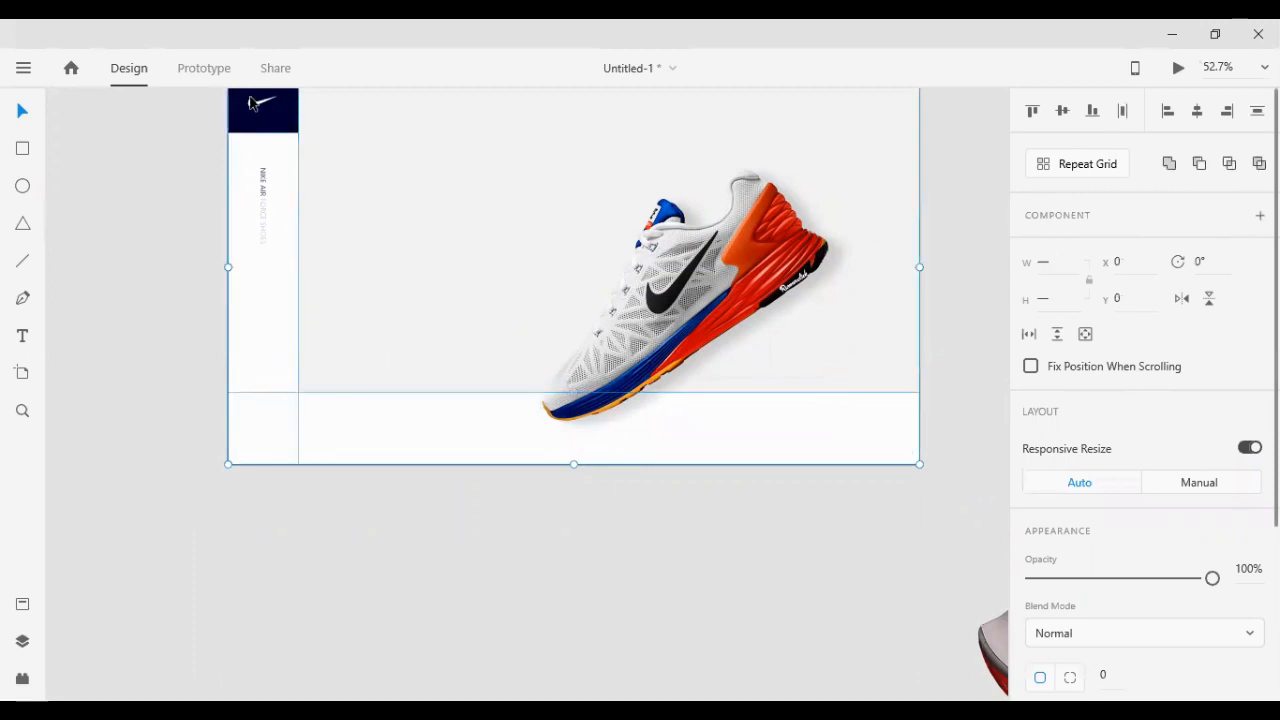
left_click(201, 118)
scroll(137, 214, "up", 1)
left_click_drag(191, 126, 276, 530)
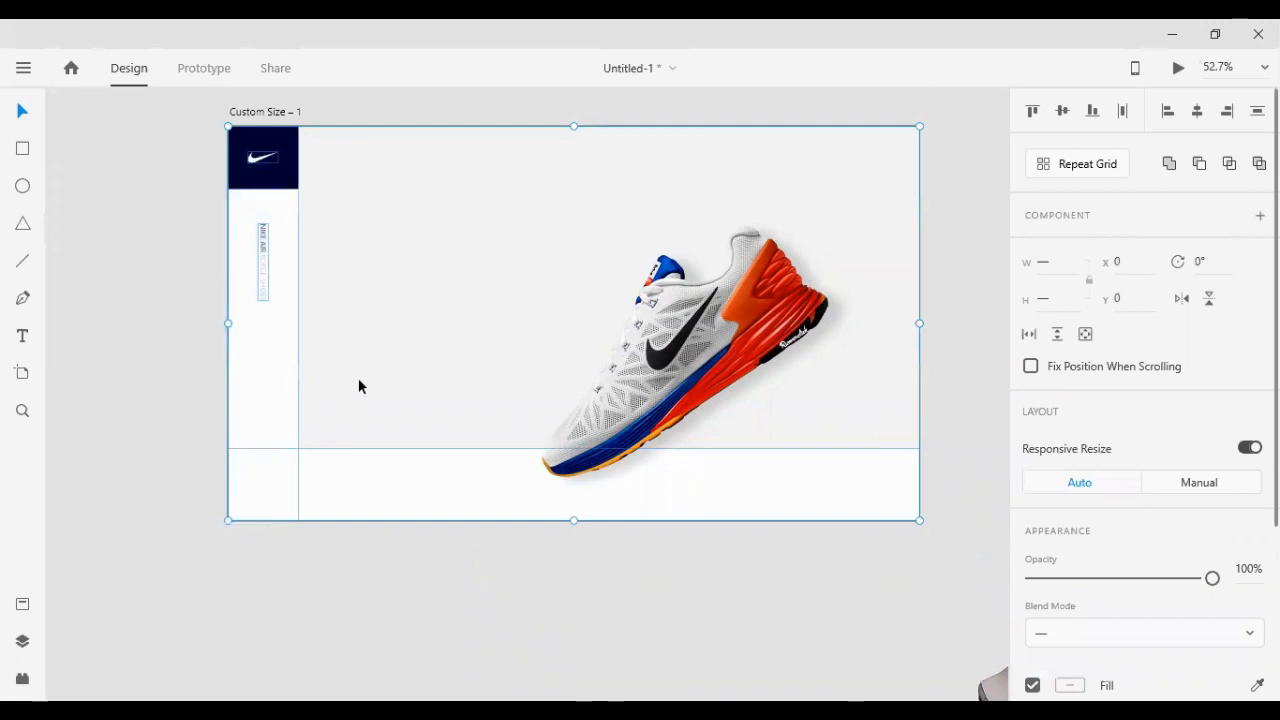
left_click(190, 388)
Bring the white bottom strip in front of the shoe and enable its background blur
left_click(452, 498)
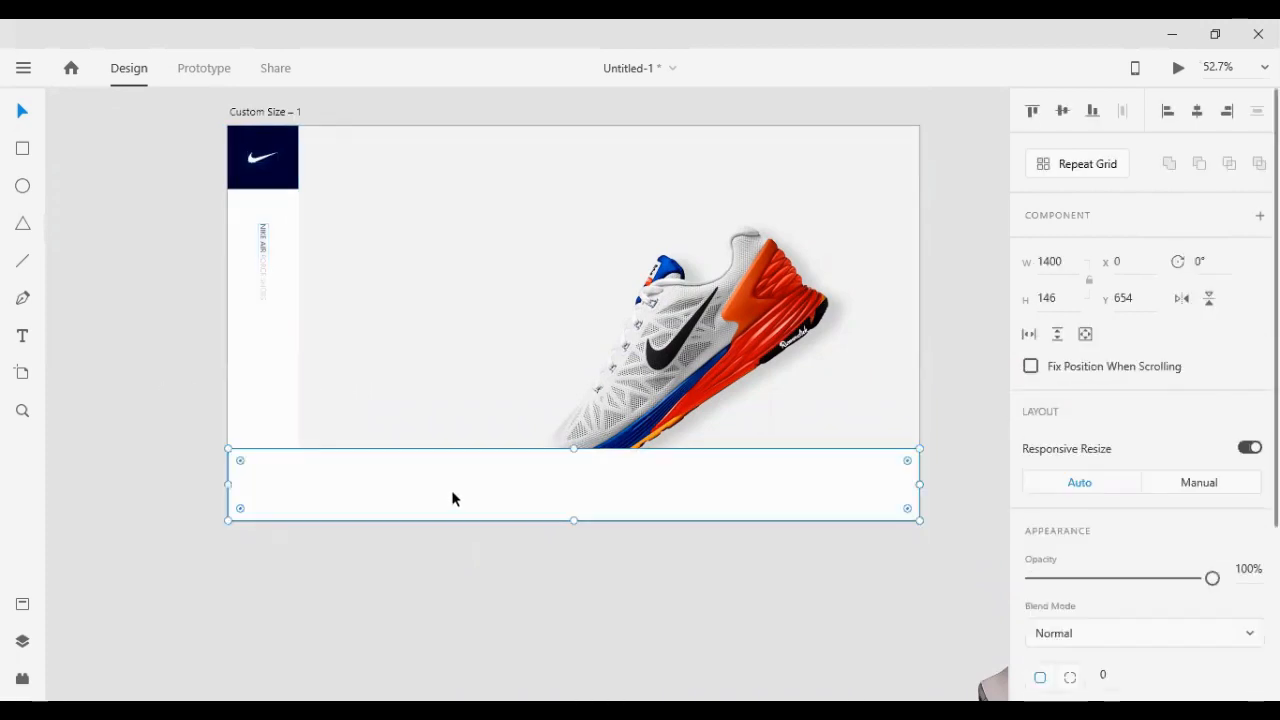
scroll(1100, 640, "down", 3)
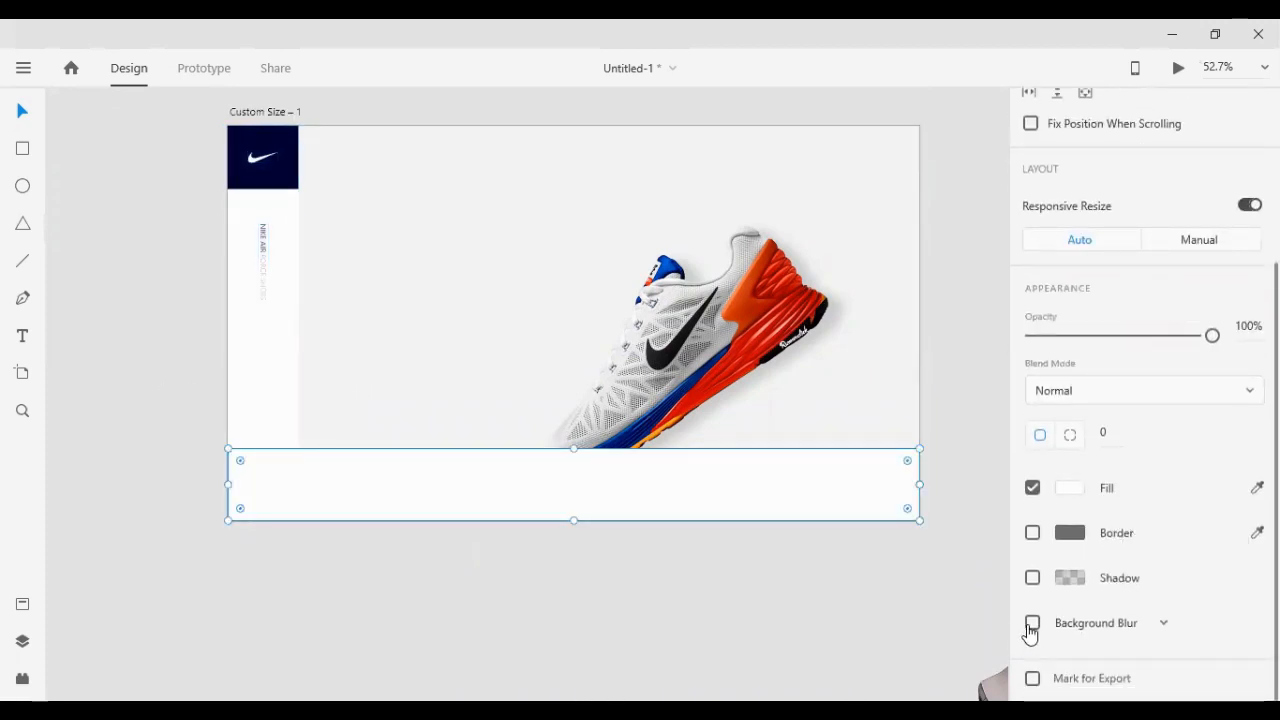
left_click(1032, 624)
scroll(1190, 608, "down", 2)
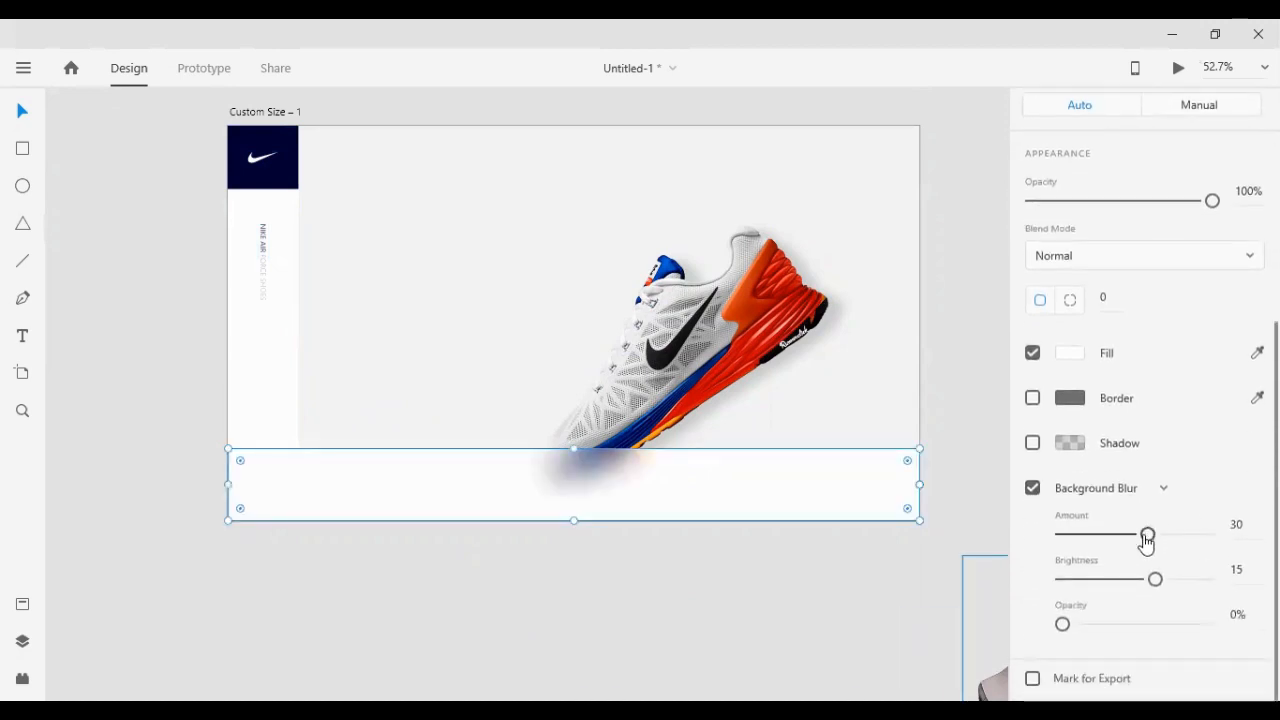
Set the bottom strip's background blur amount to 27, keeping its overall opacity at 100%
left_click(1226, 530)
type("27")
key("Return")
key("1")
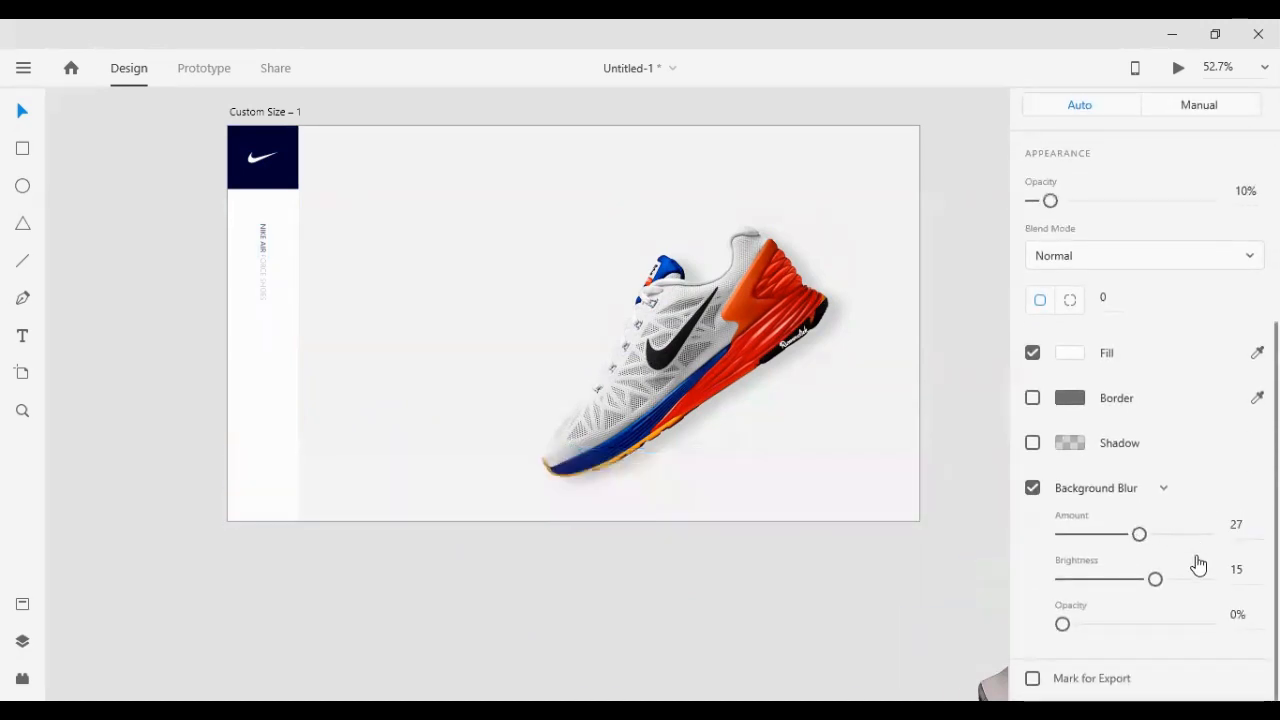
key("0")
Set the bottom strip's background blur amount to 10 and its blur brightness to 3
left_click(1240, 524)
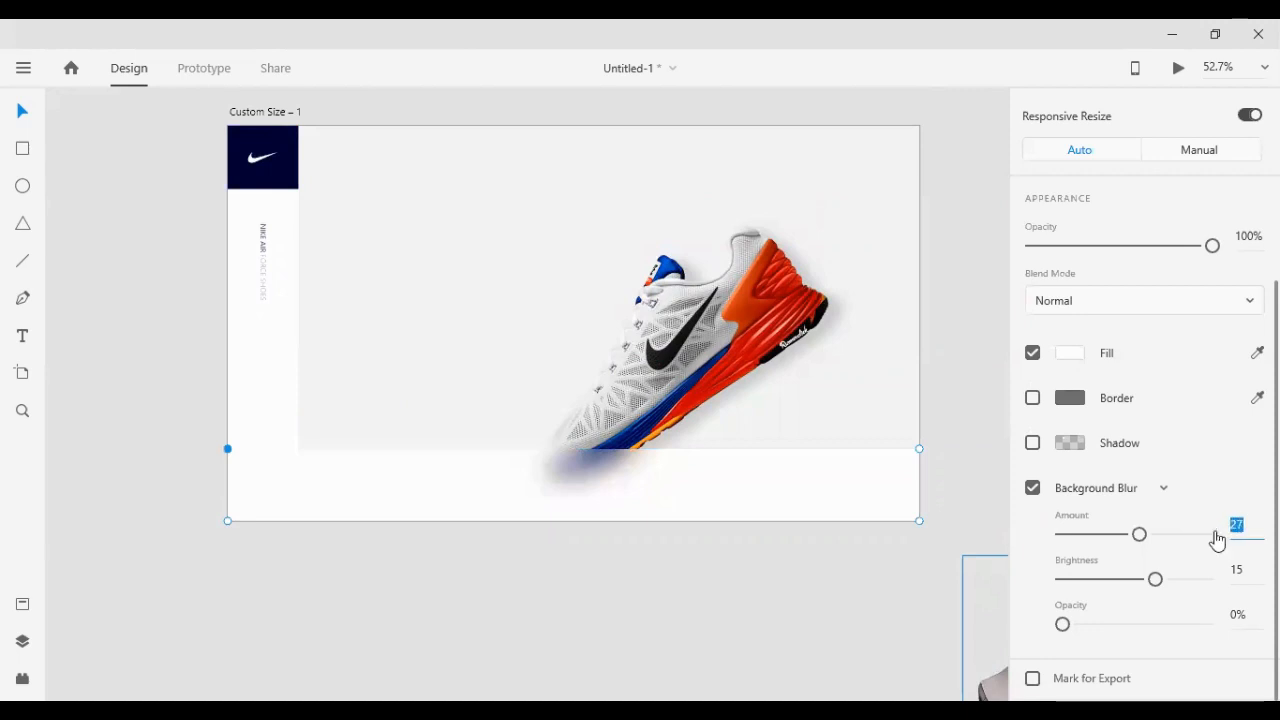
type("10")
key("Return")
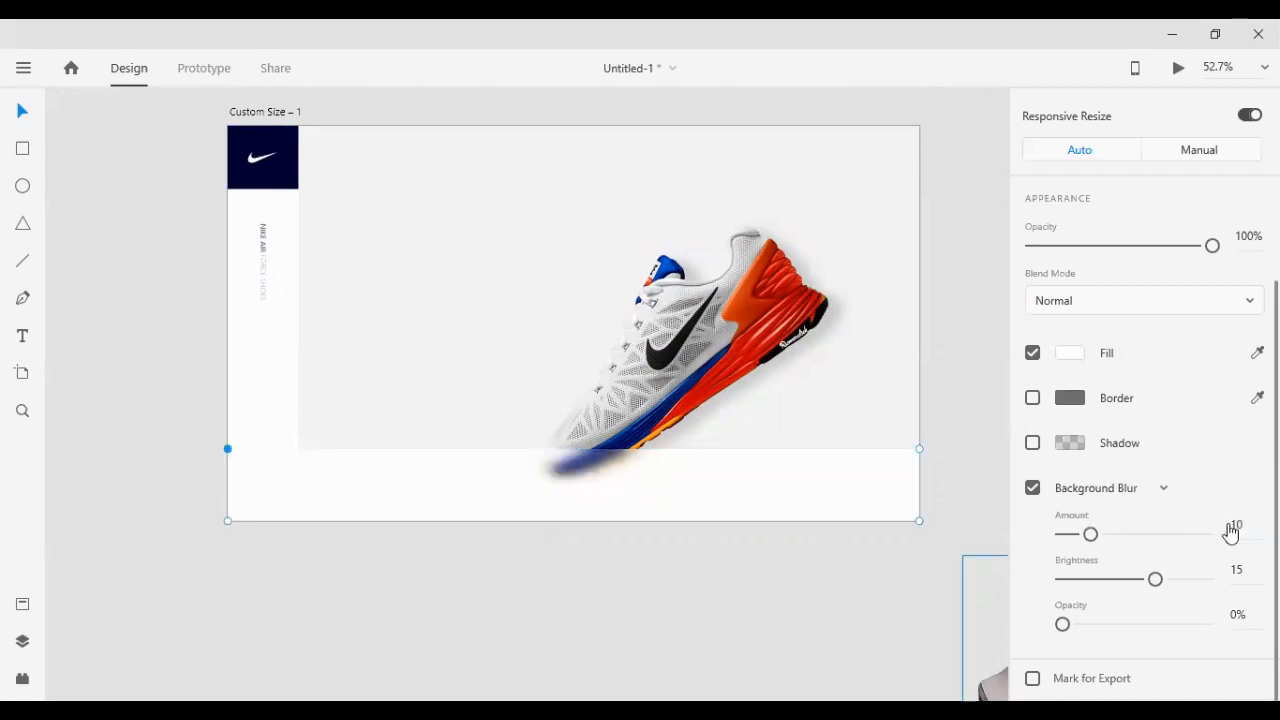
left_click(1237, 569)
type("10-")
key("Return")
left_click_drag(1150, 592, 1141, 592)
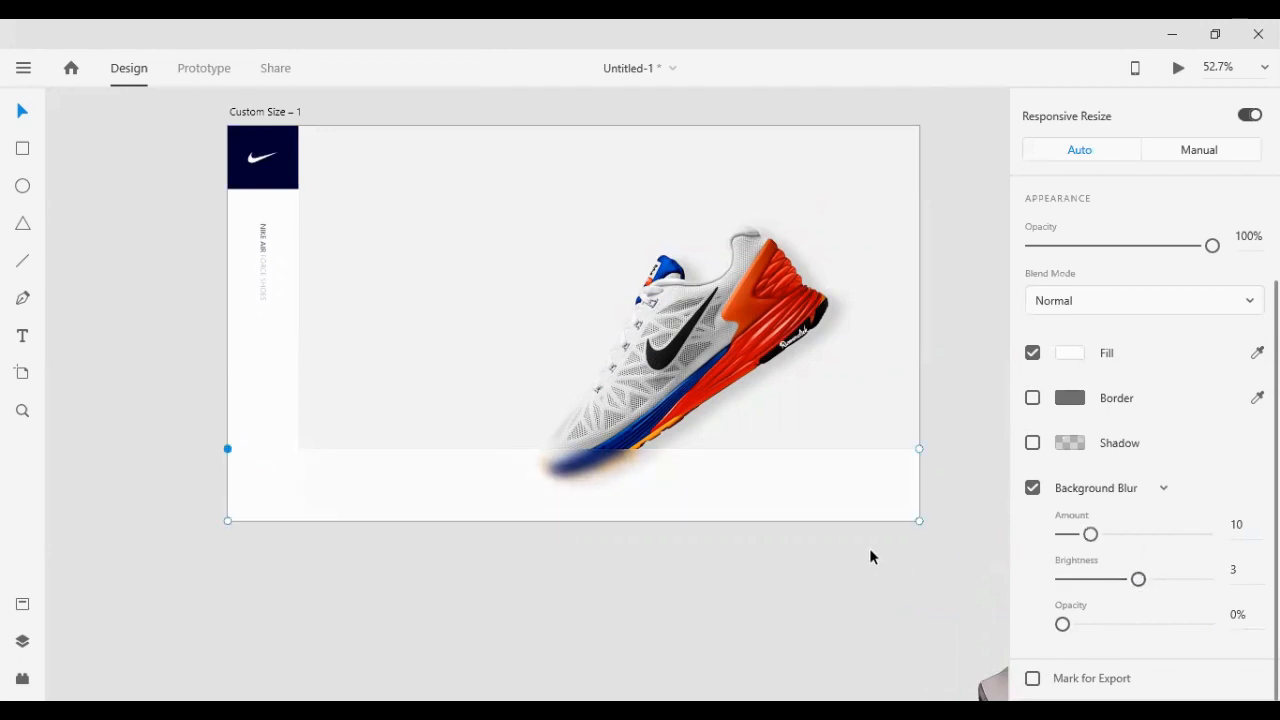
left_click(886, 548)
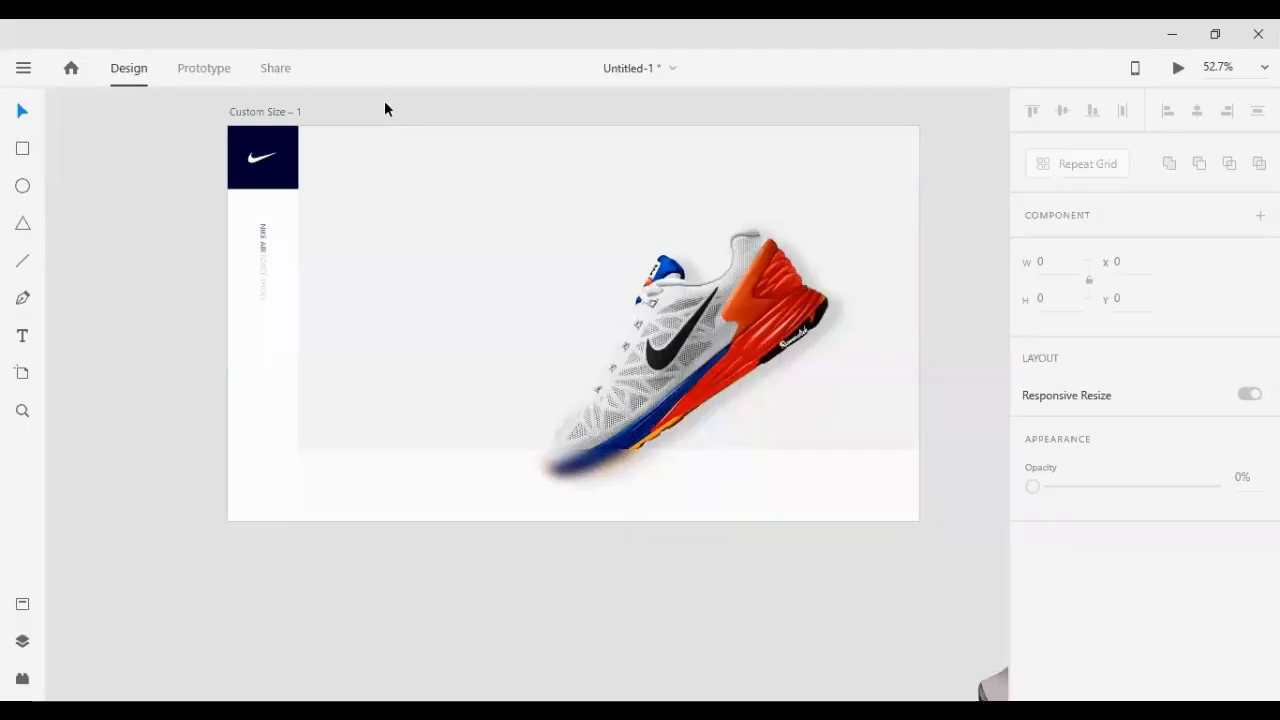
Add the text NEW at size 30 near the artboard's top, beside the navy logo block at about X 225, Y 51
scroll(500, 180, "up", 3)
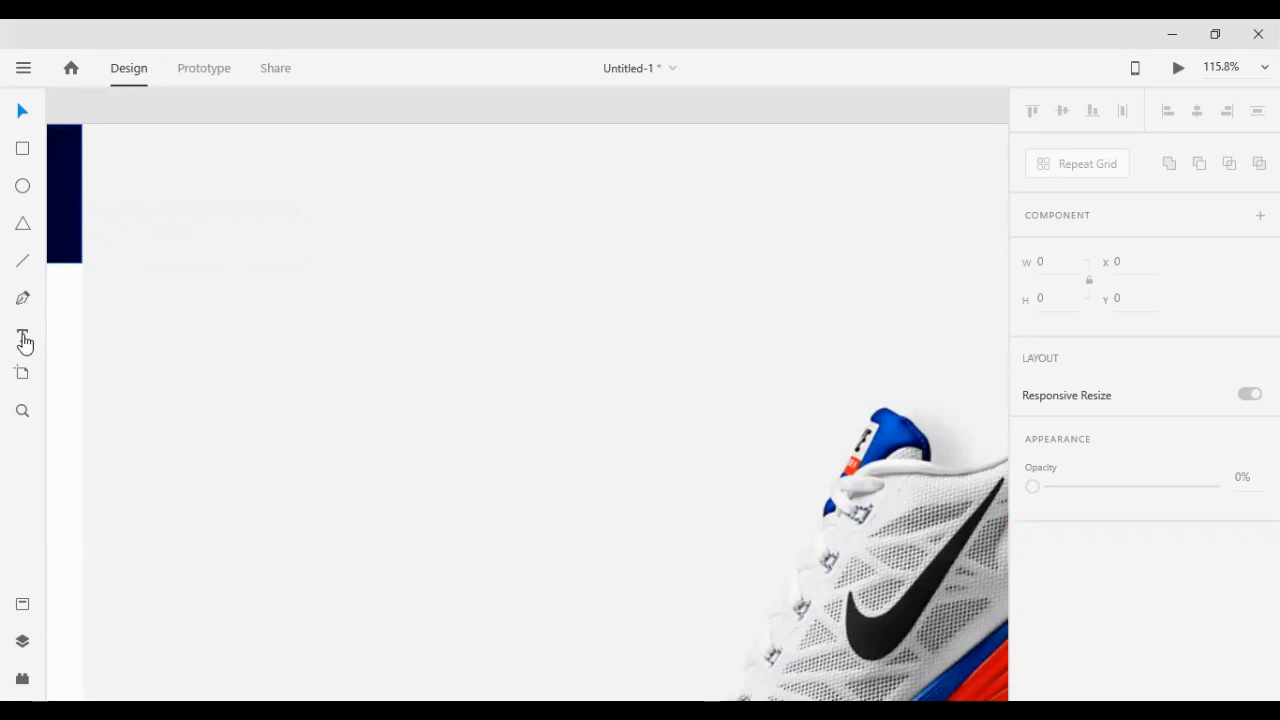
left_click(22, 338)
left_click(171, 209)
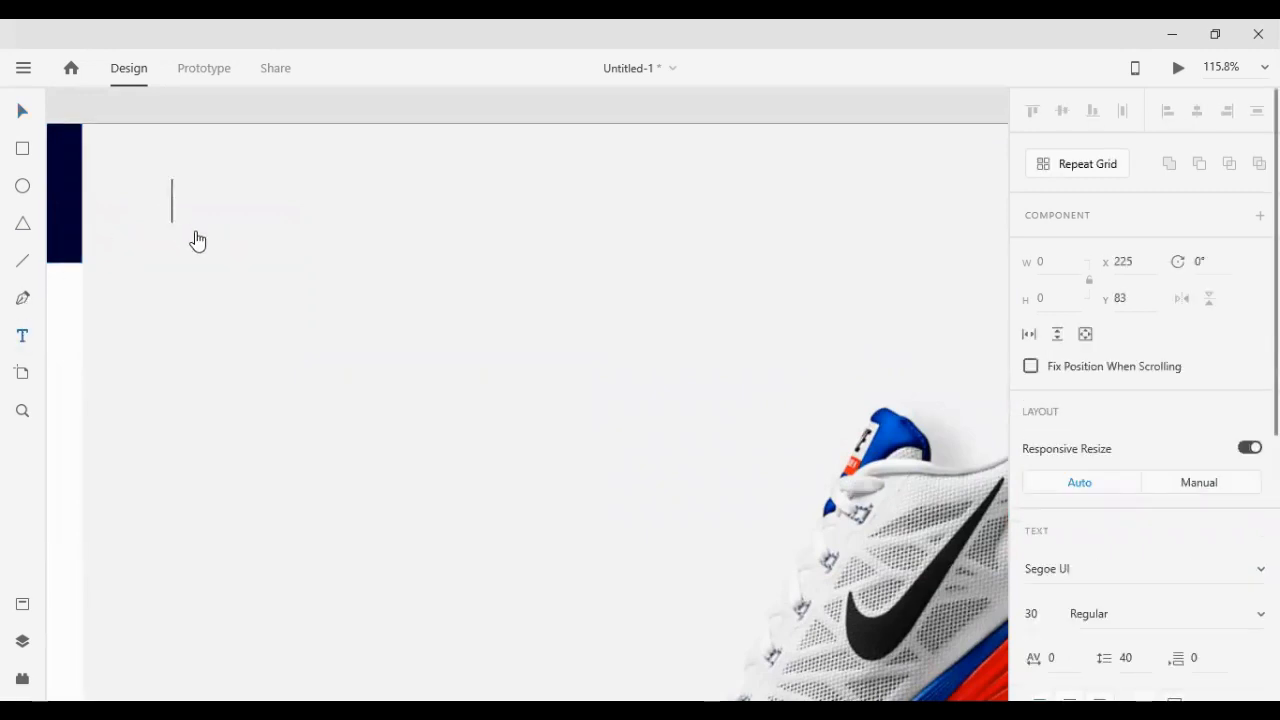
type("NWE")
key("BackSpace")
key("BackSpace")
type("EW")
left_click(20, 110)
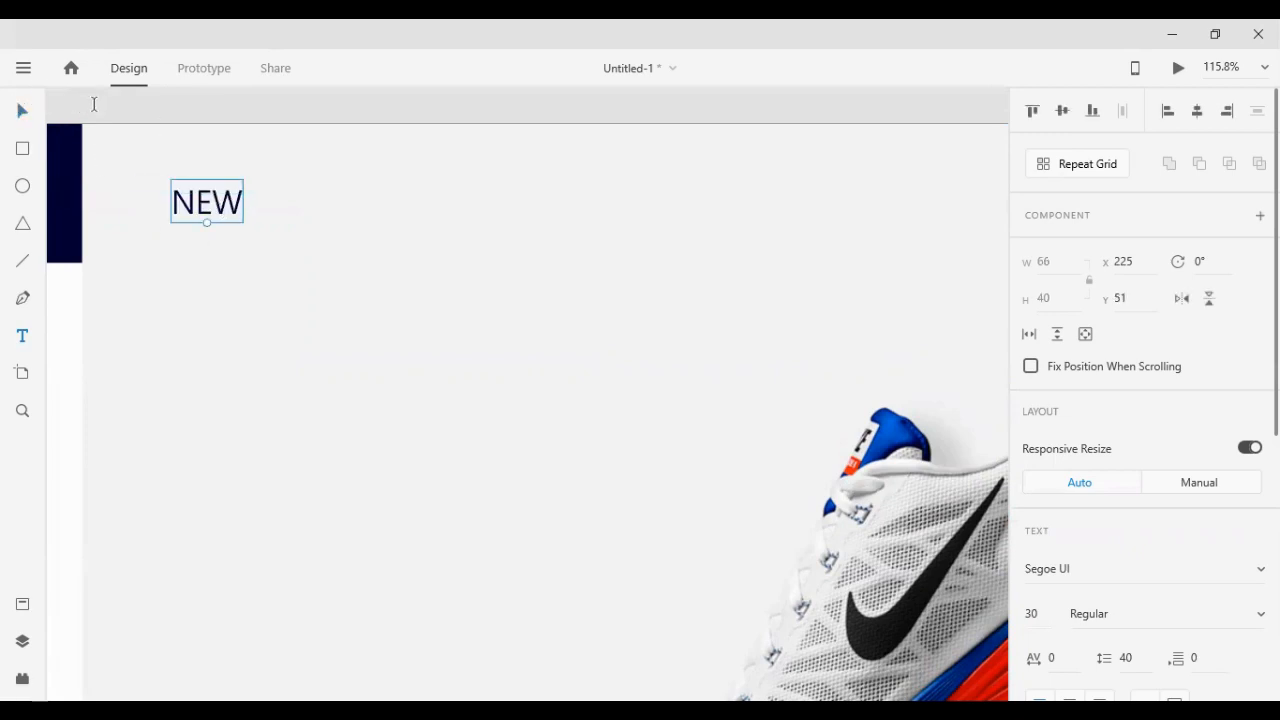
left_click(22, 112)
Duplicate the NEW label beside the original at about X 335, Y 51 and change its text to FEATURED
left_click_drag(244, 221, 372, 226)
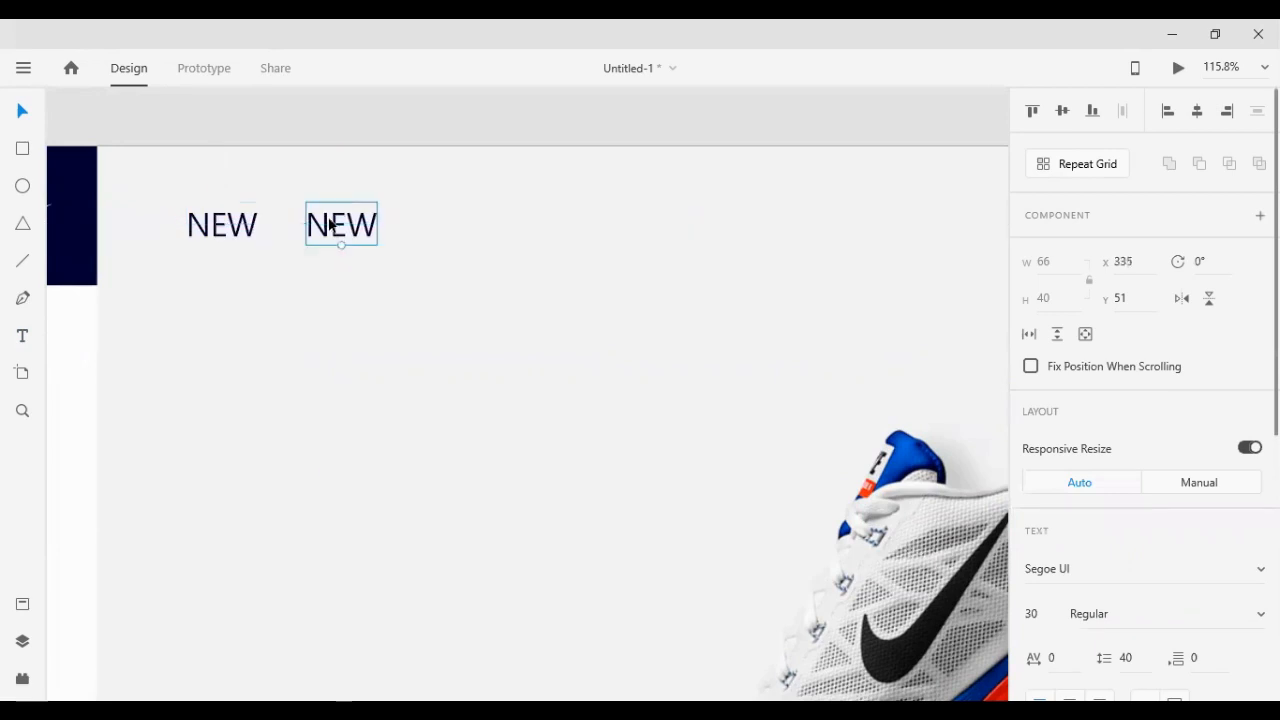
double_click(330, 221)
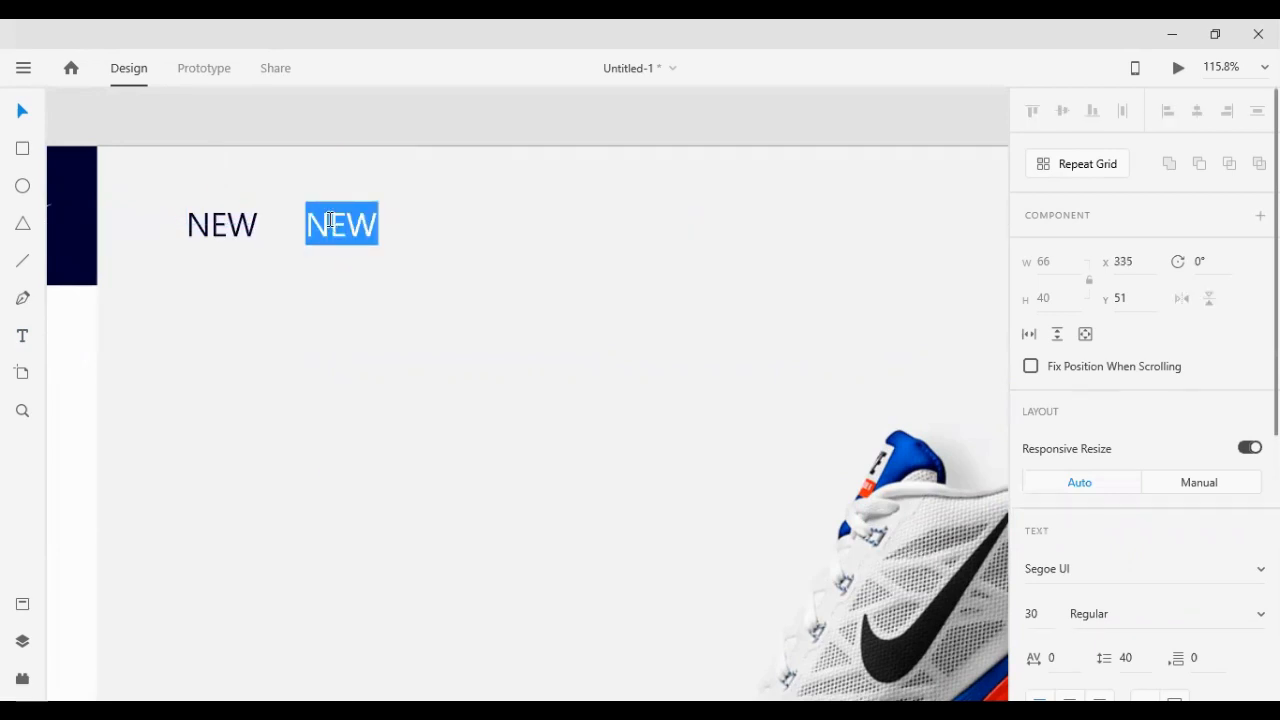
type("FEATU")
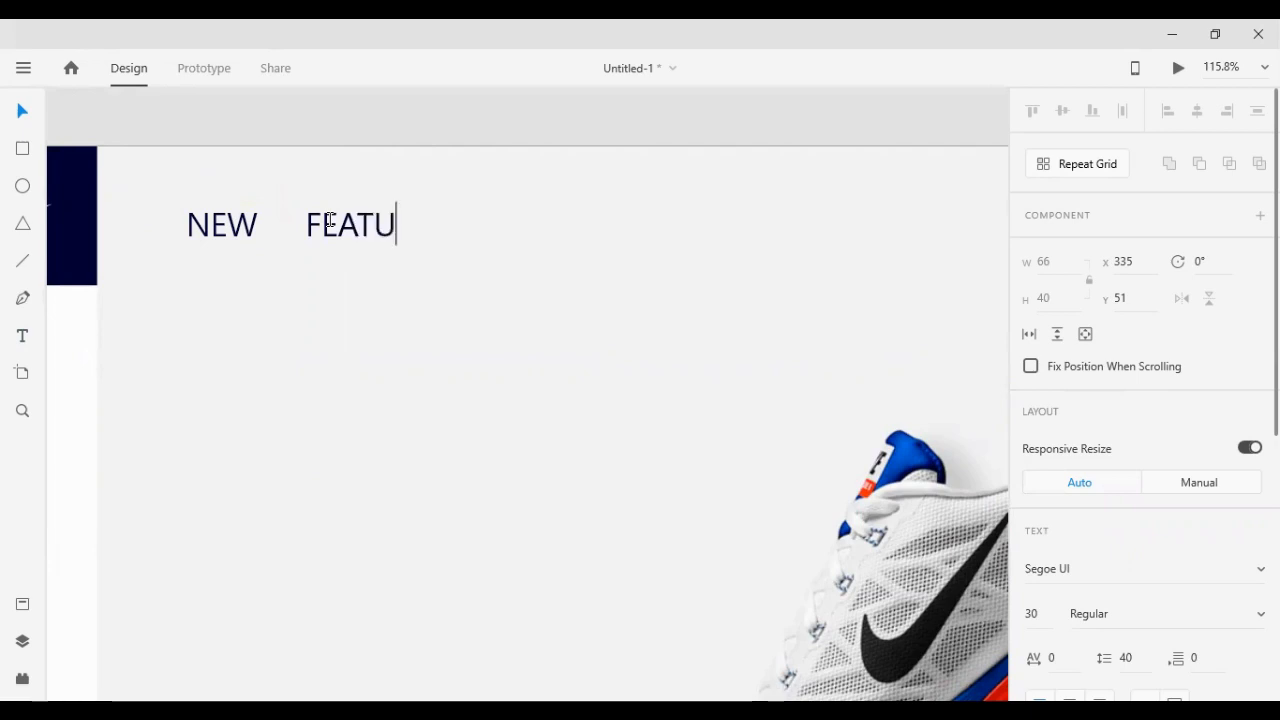
type("ED")
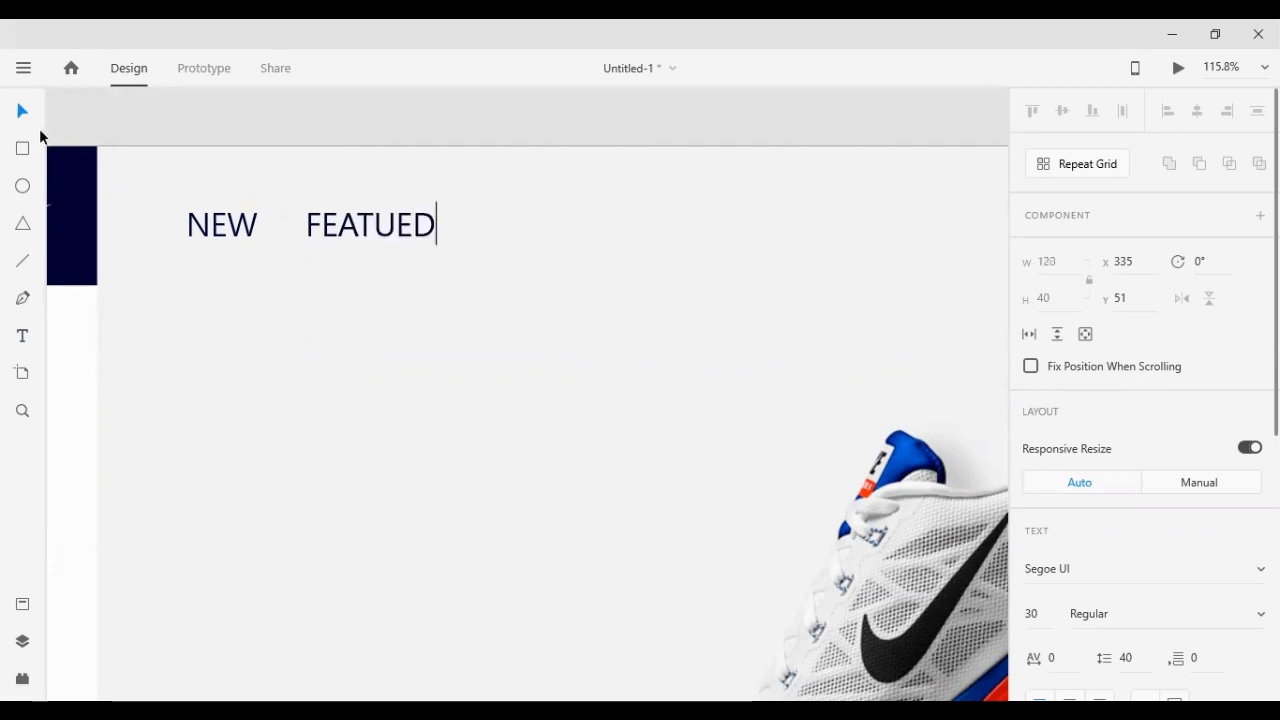
left_click(27, 114)
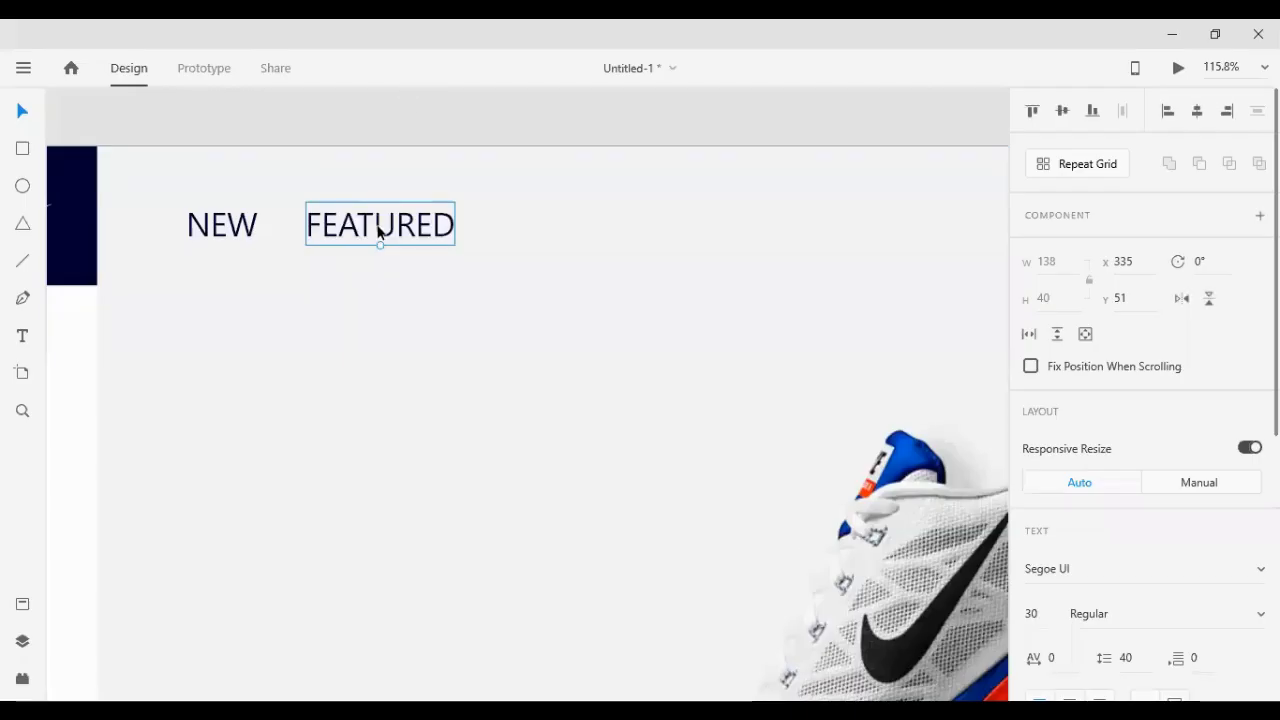
double_click(379, 232)
key("Escape")
double_click(380, 237)
key("Escape")
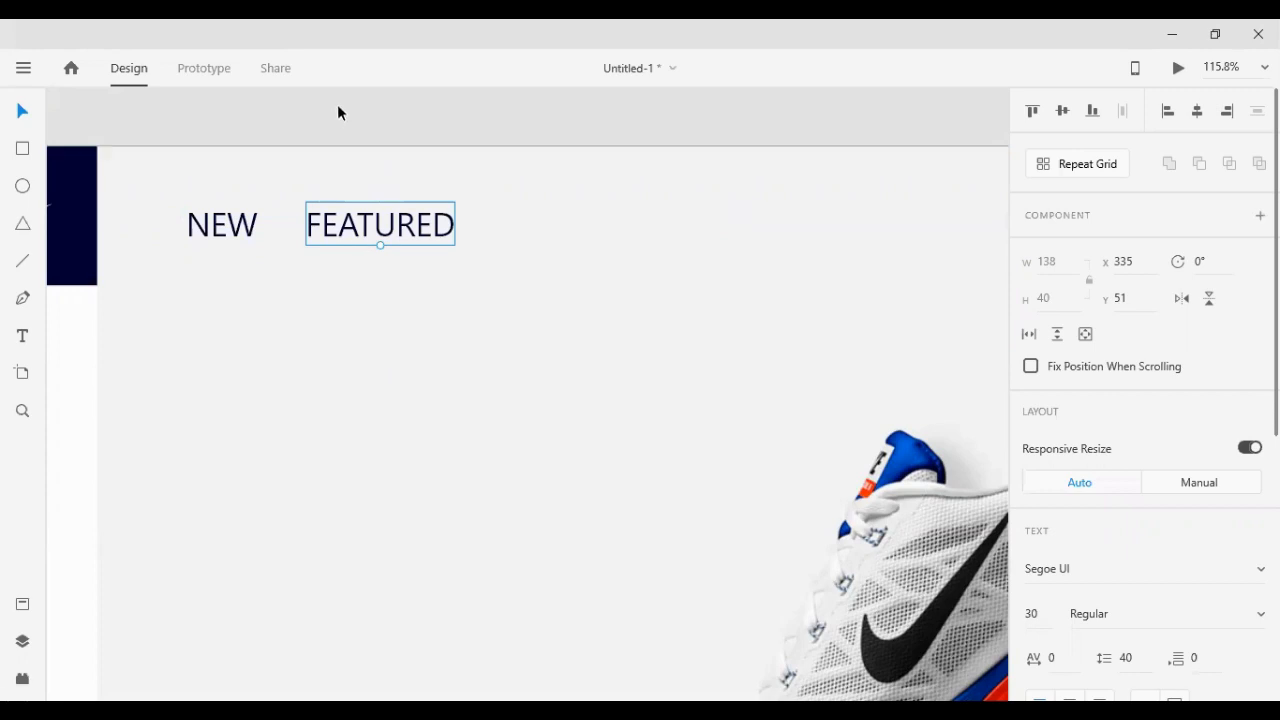
left_click(372, 135)
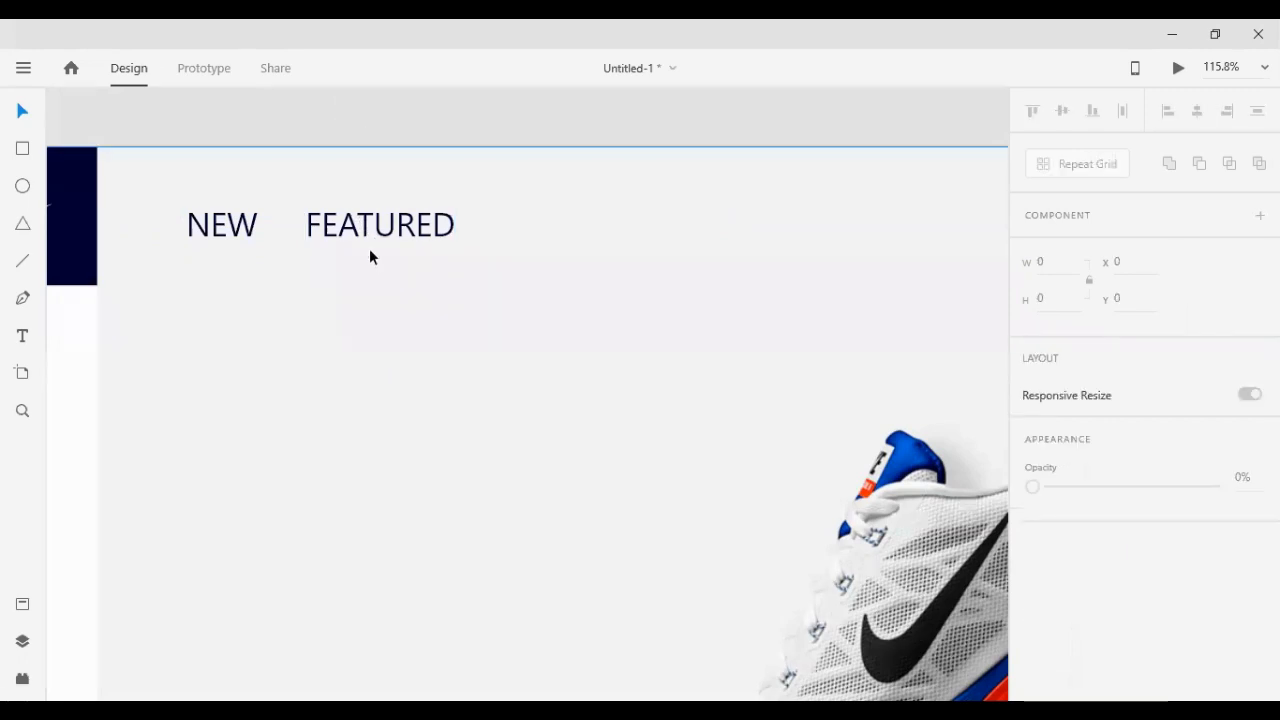
Duplicate the FEATURED label to about X 537, Y 53 and change the copy's text to ALL STYLE
left_click(377, 233)
left_click_drag(377, 233, 583, 226)
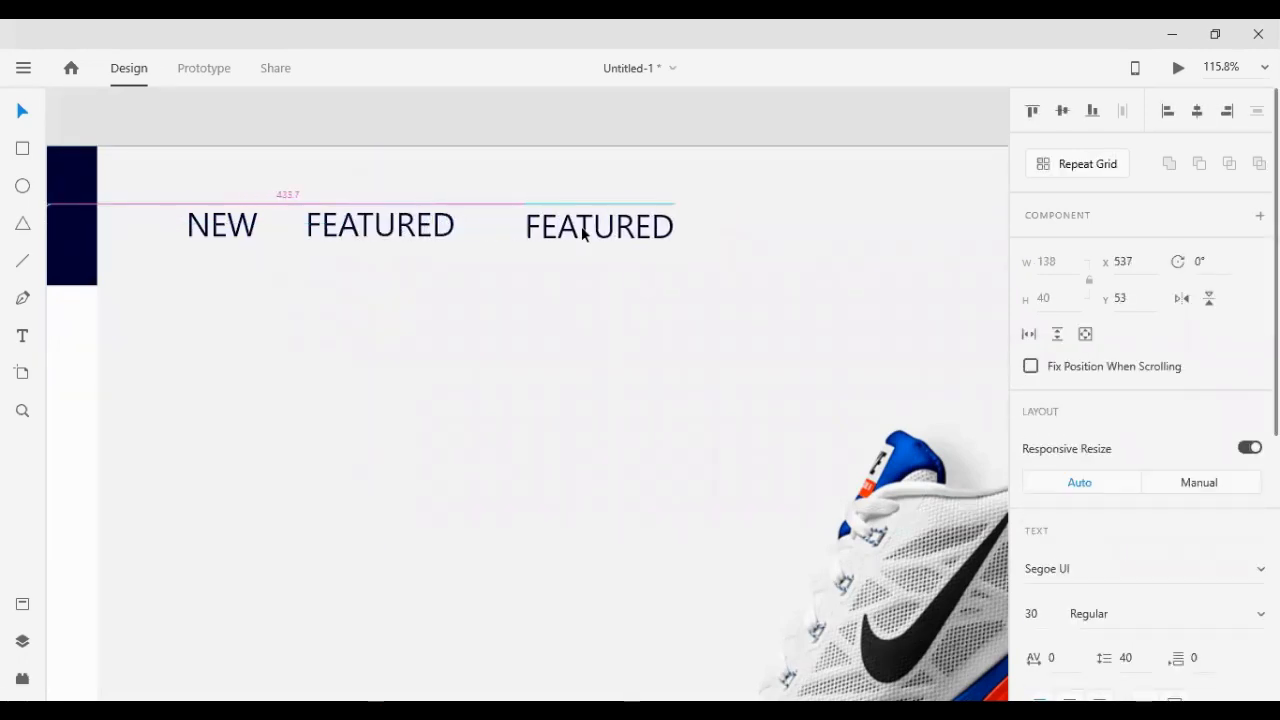
double_click(585, 230)
double_click(582, 230)
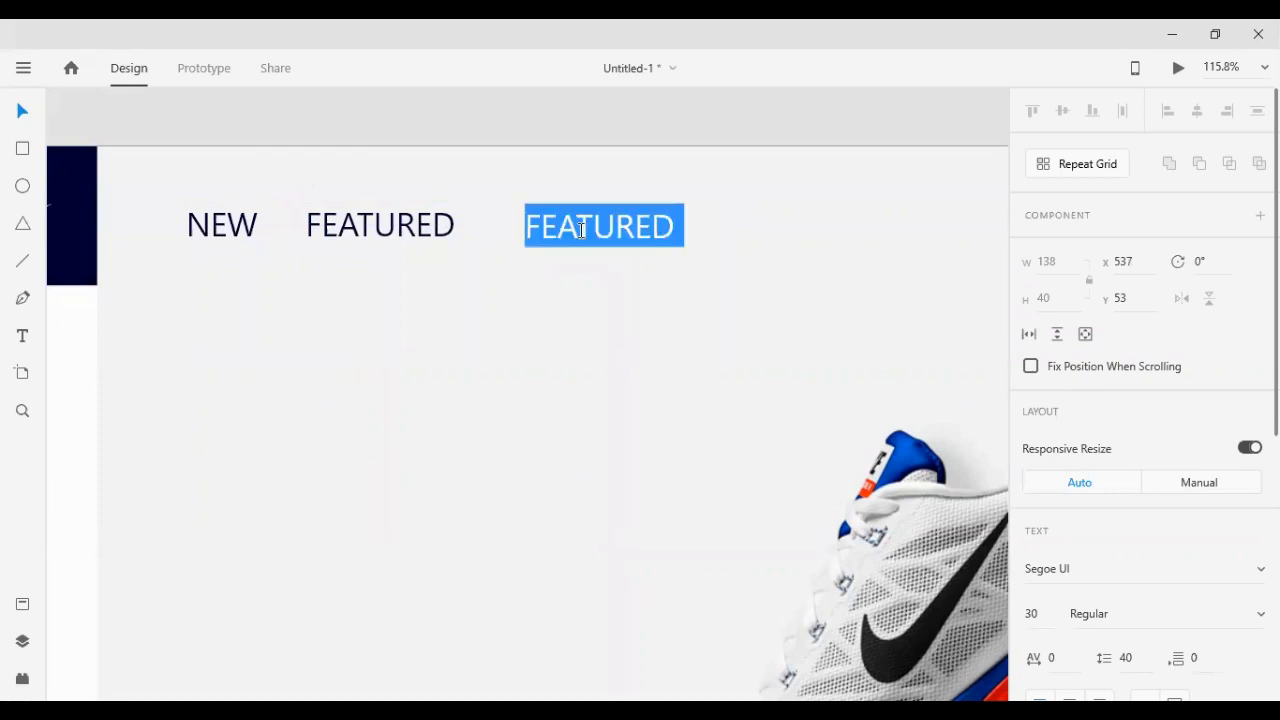
type("ALL")
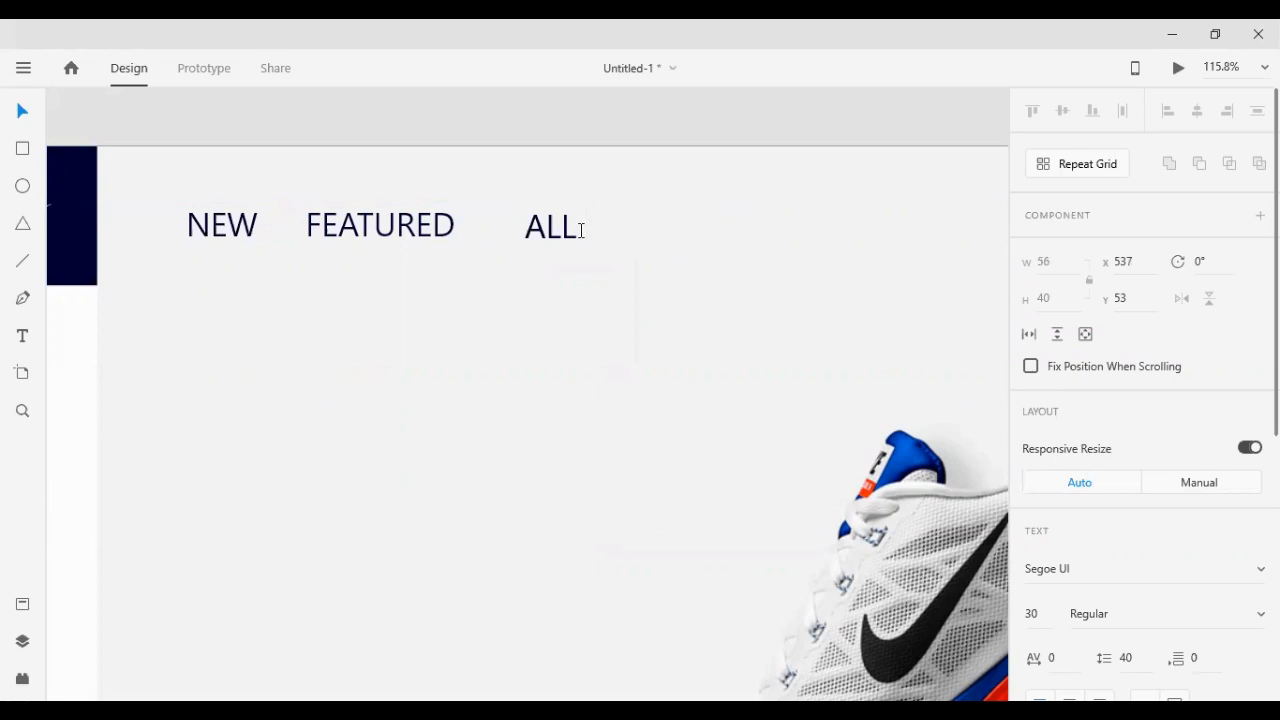
type("STYLE")
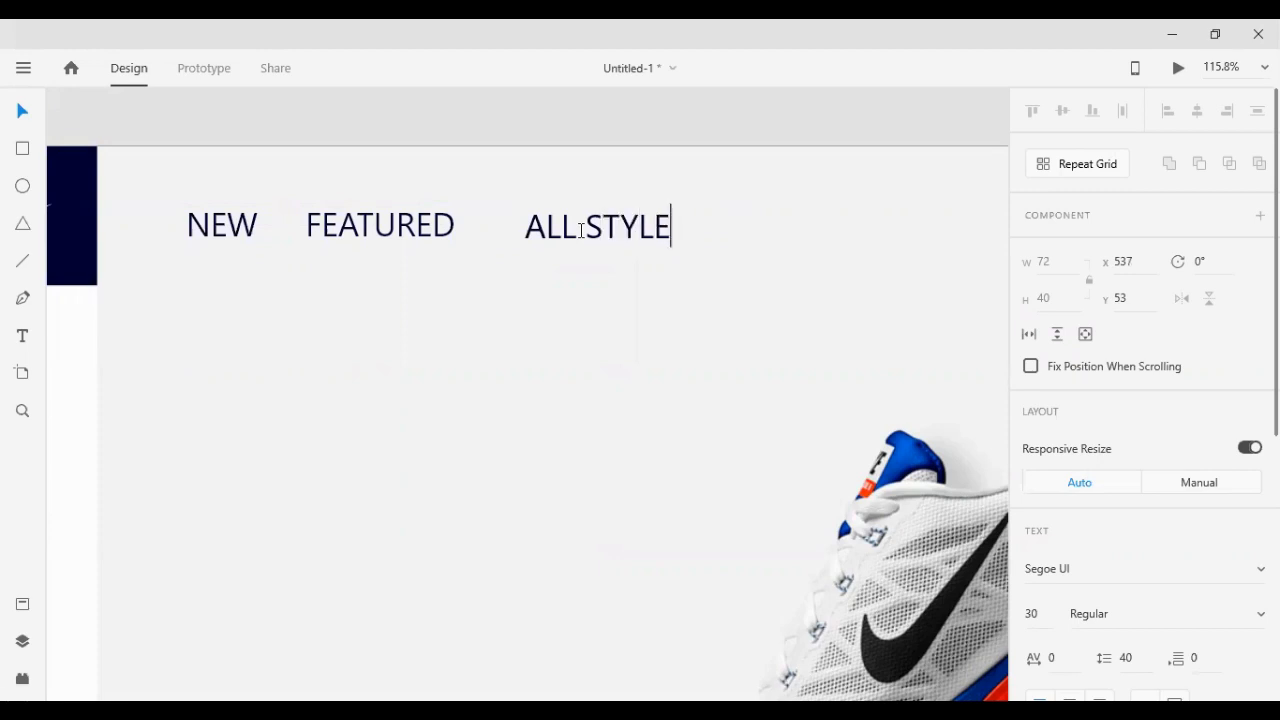
type("s")
key("BackSpace")
key("Escape")
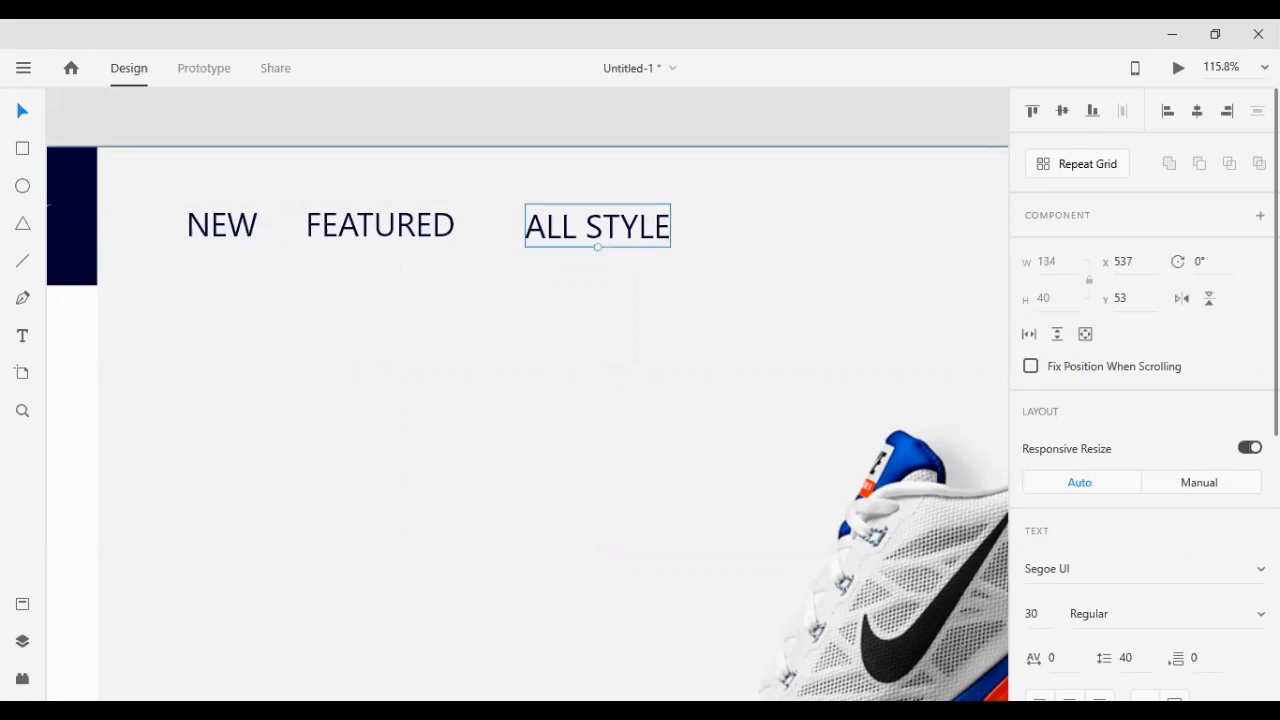
key("ctrl+s")
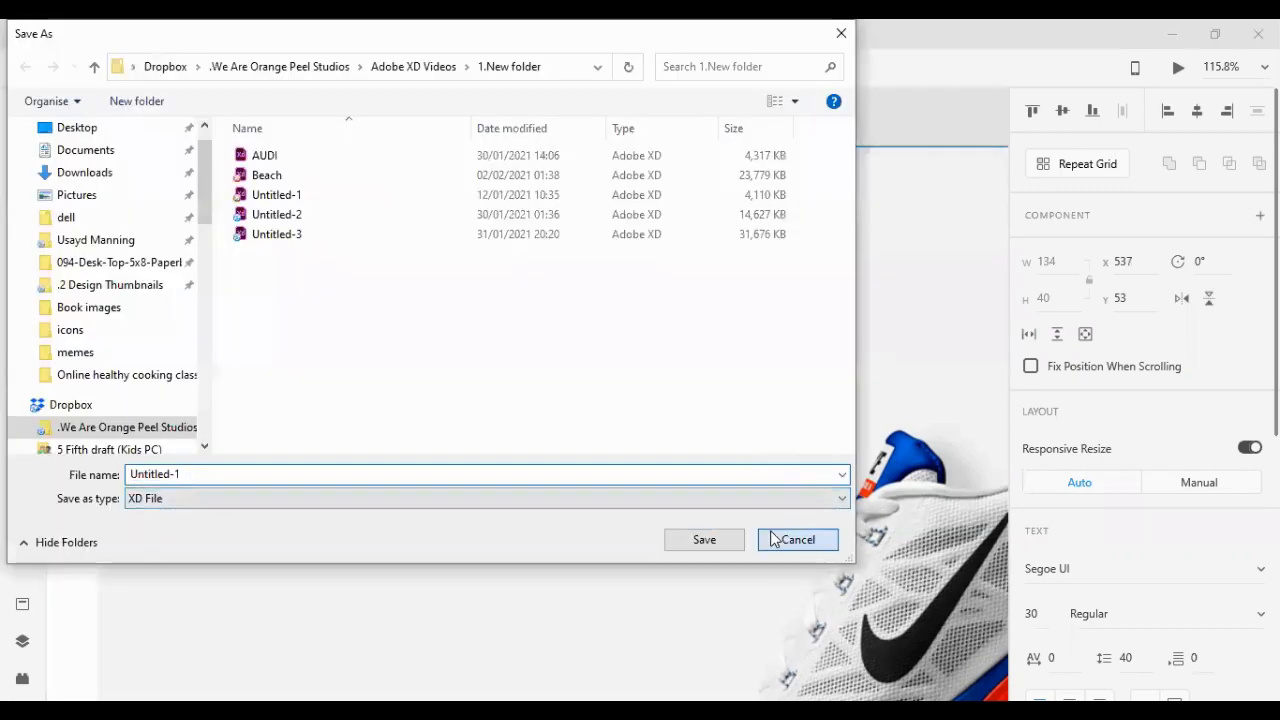
left_click(793, 537)
Duplicate the ALL STYLE label to about X 726, Y 44 and change the copy's text to ALL BRANDS
double_click(628, 234)
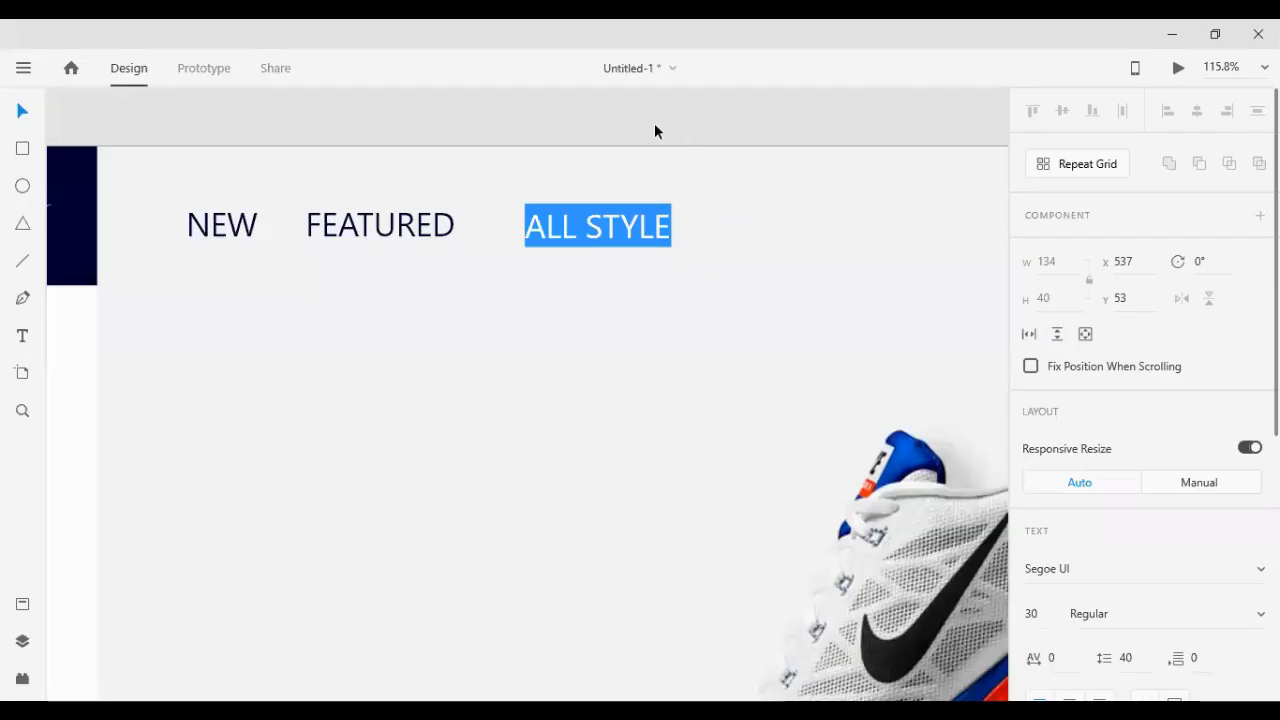
key("Escape")
left_click_drag(597, 229, 896, 221)
double_click(830, 219)
type("B")
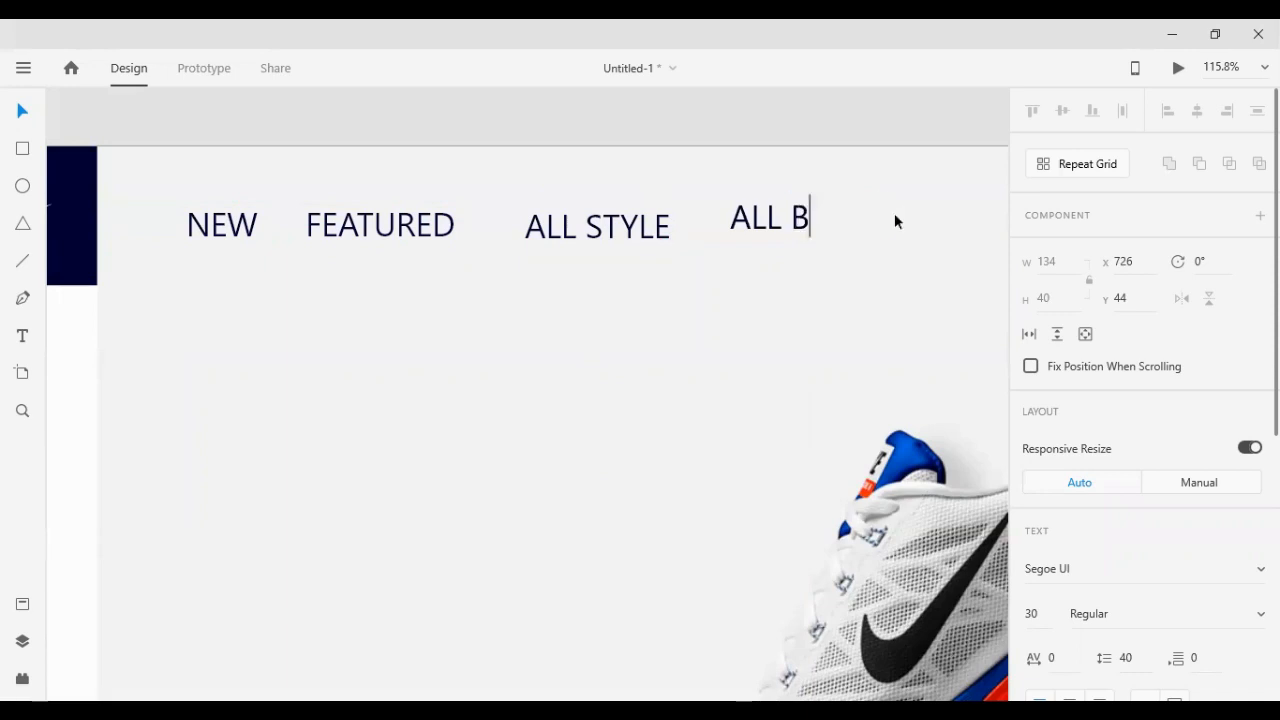
type("RAND")
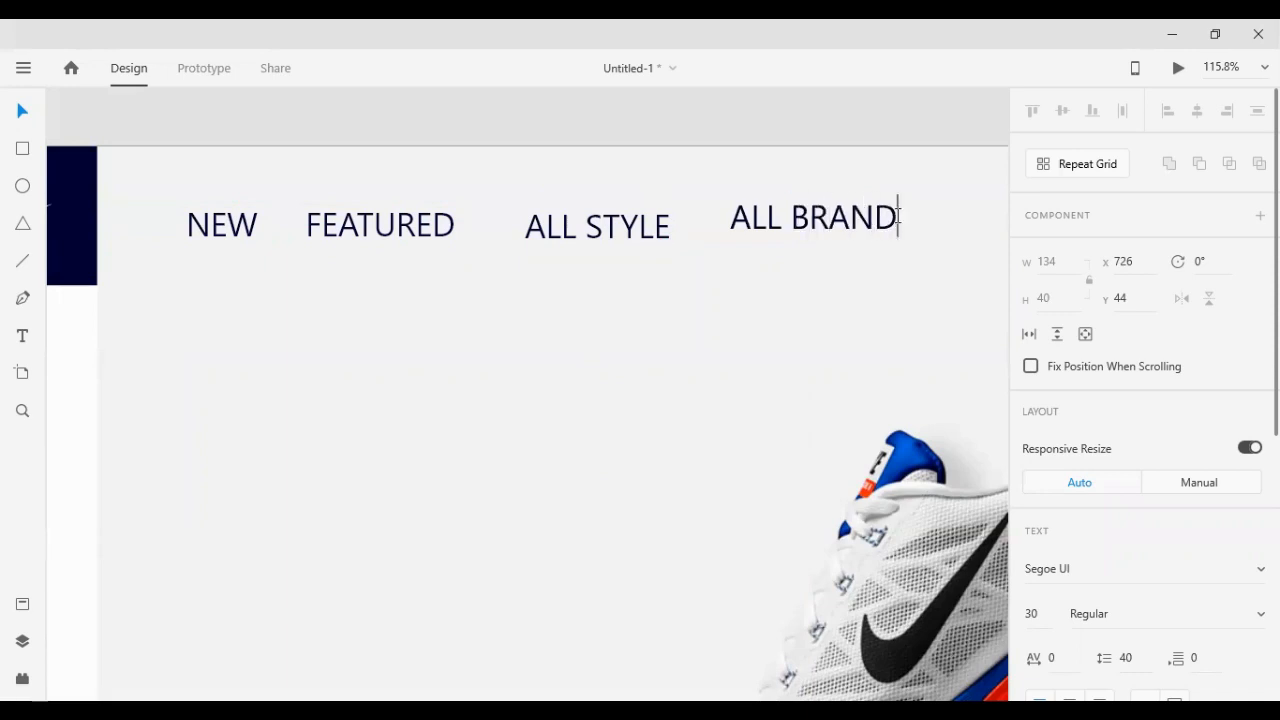
type("S")
key("Escape")
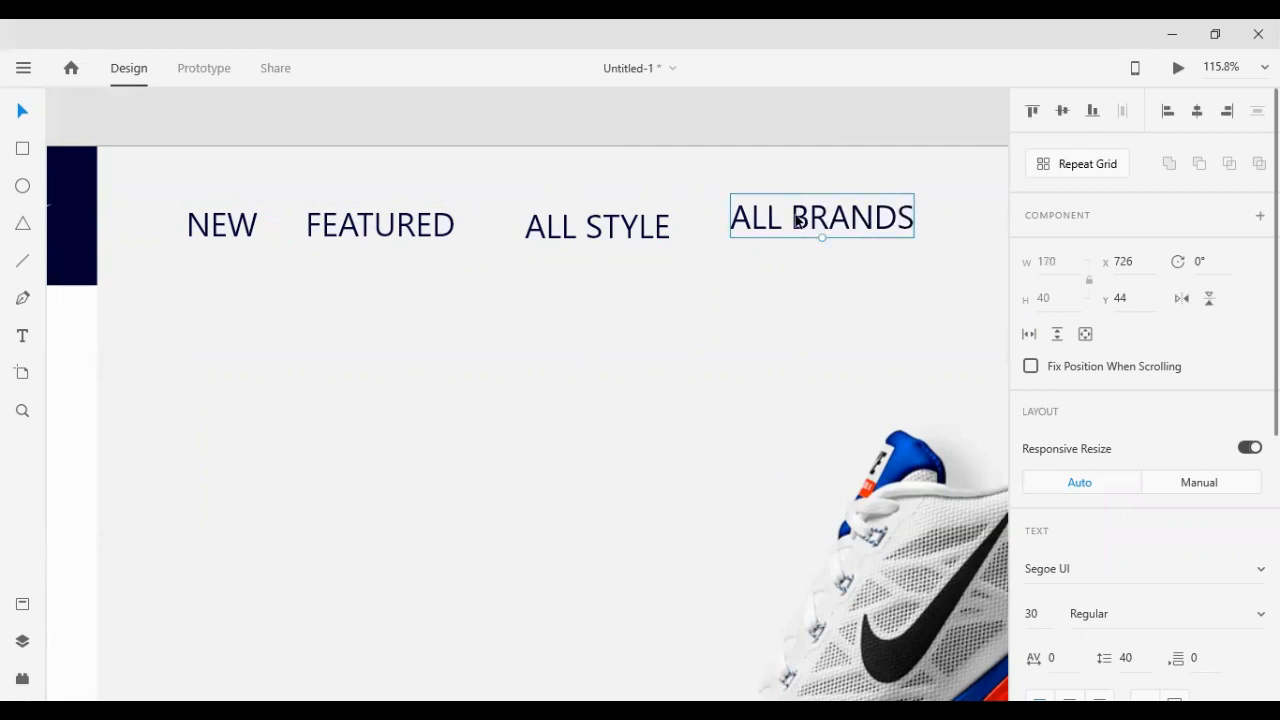
Duplicate the ALL BRANDS label, change the copy's text to ALL COLORES and place it at about X 913, Y 79
left_click_drag(800, 221, 1035, 283)
double_click(885, 287)
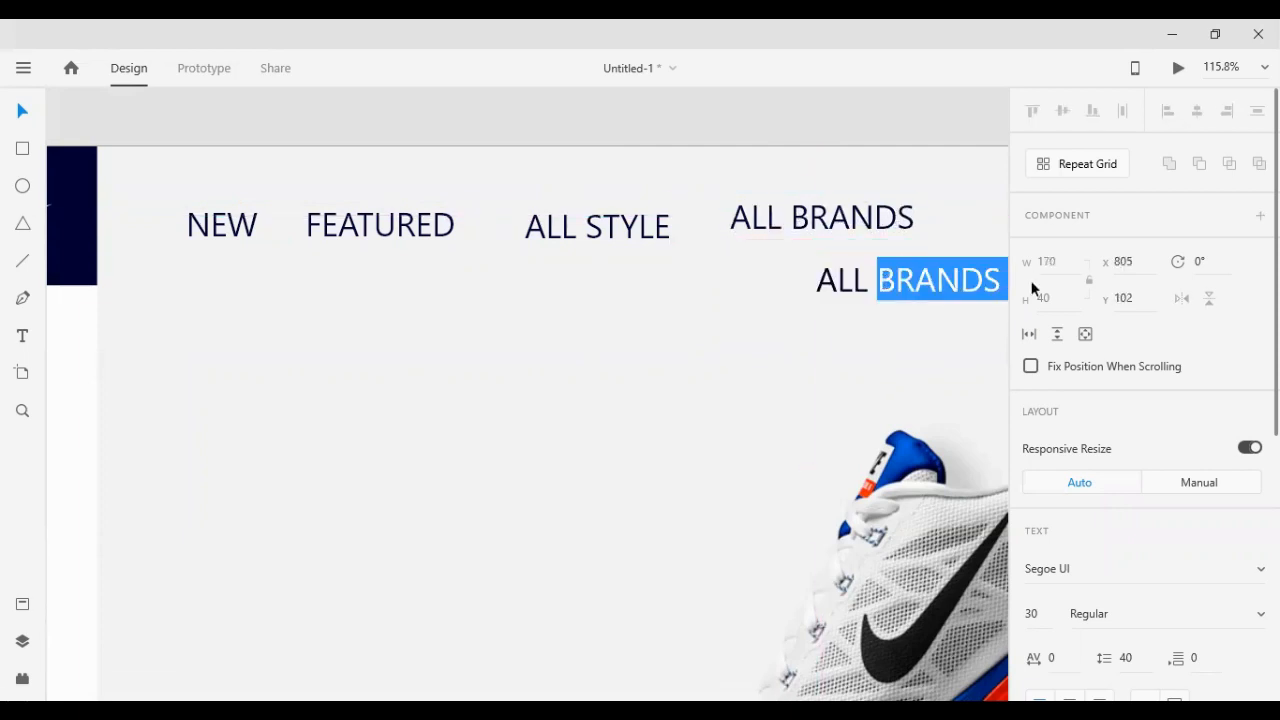
type("COLO")
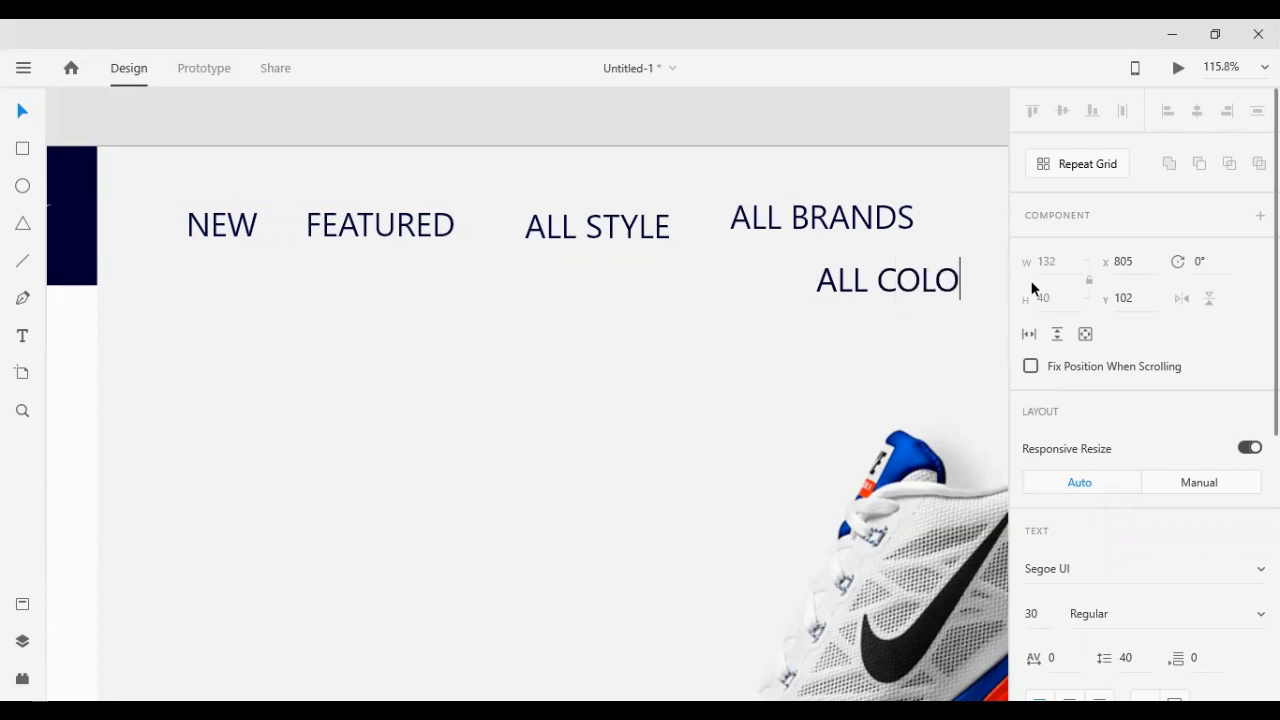
type("RES")
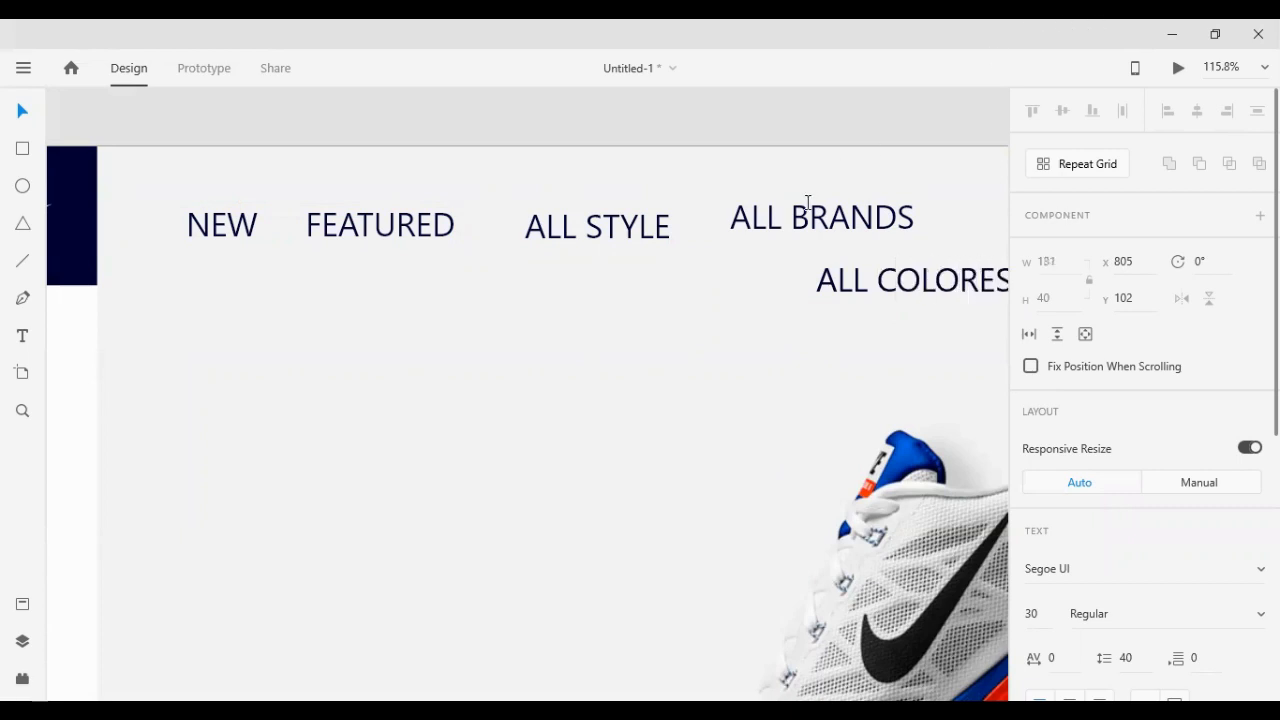
key("Escape")
left_click_drag(866, 278, 983, 253)
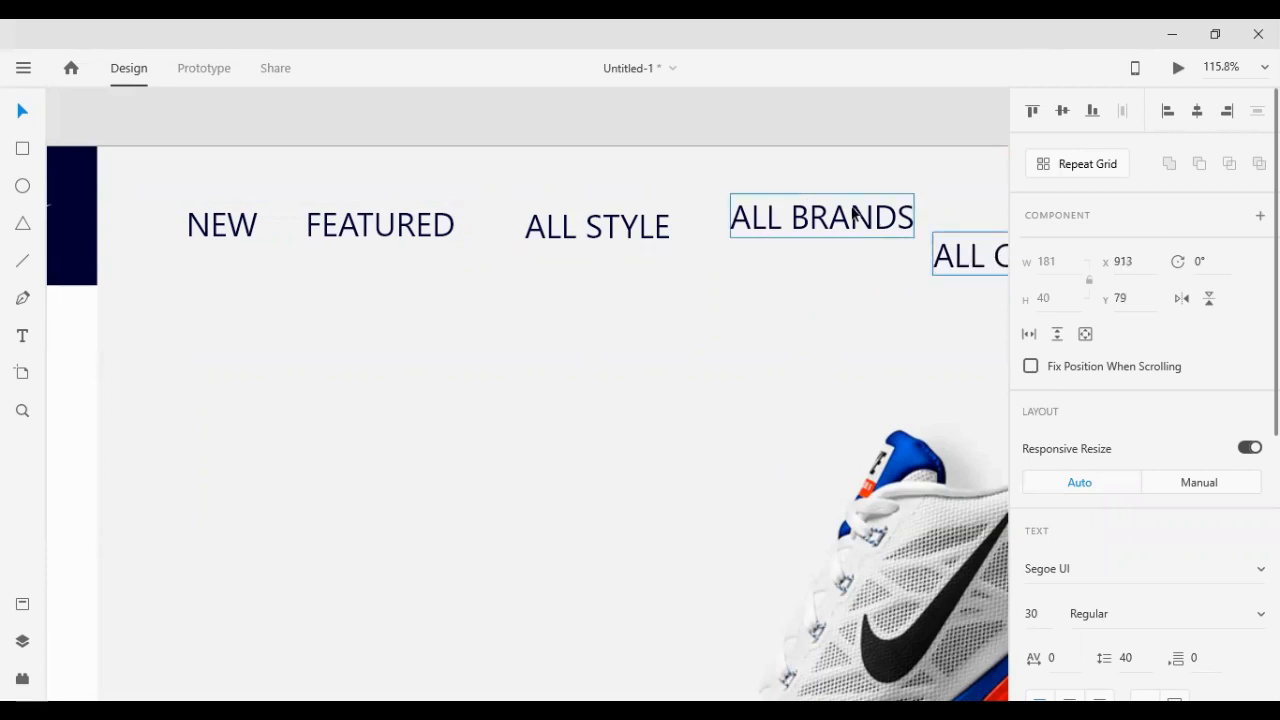
Align the five menu labels along their bottom edges and distribute them horizontally with equal spacing
scroll(755, 332, "down", 4)
left_click_drag(423, 166, 957, 286)
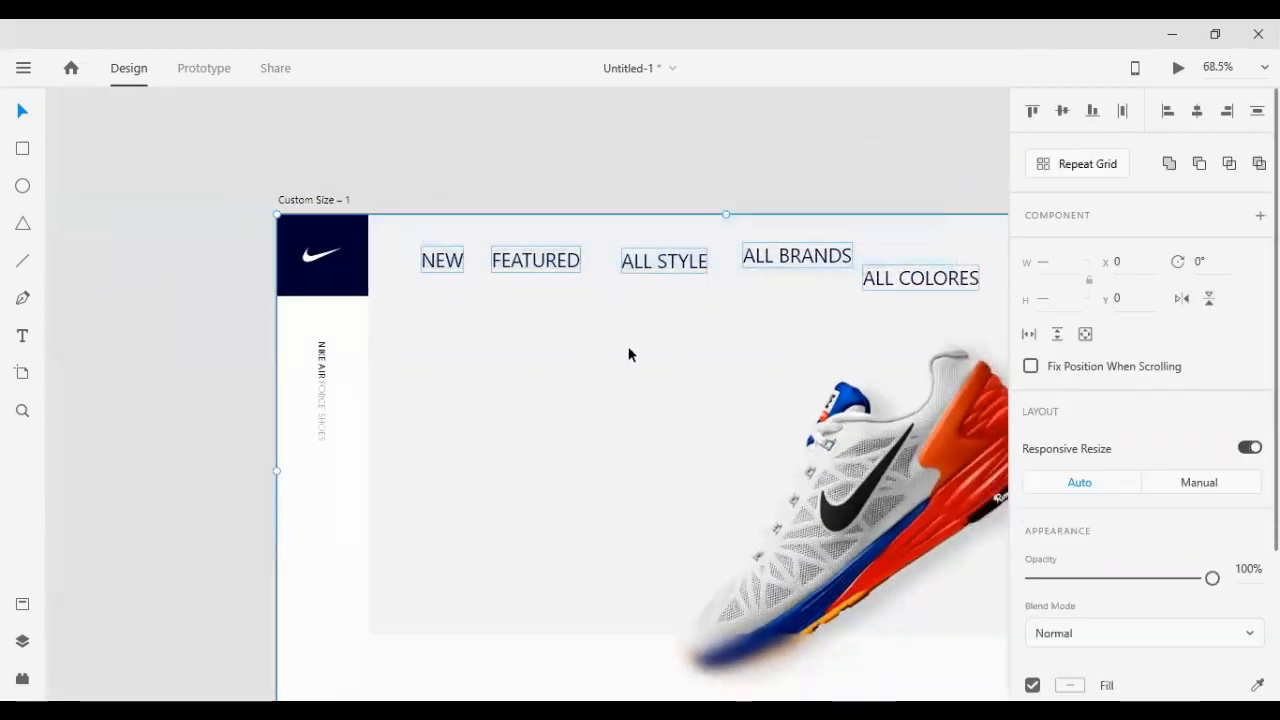
left_click(1092, 111)
left_click(1122, 111)
Set the font size of all five menu labels to 16
scroll(1114, 329, "down", 4)
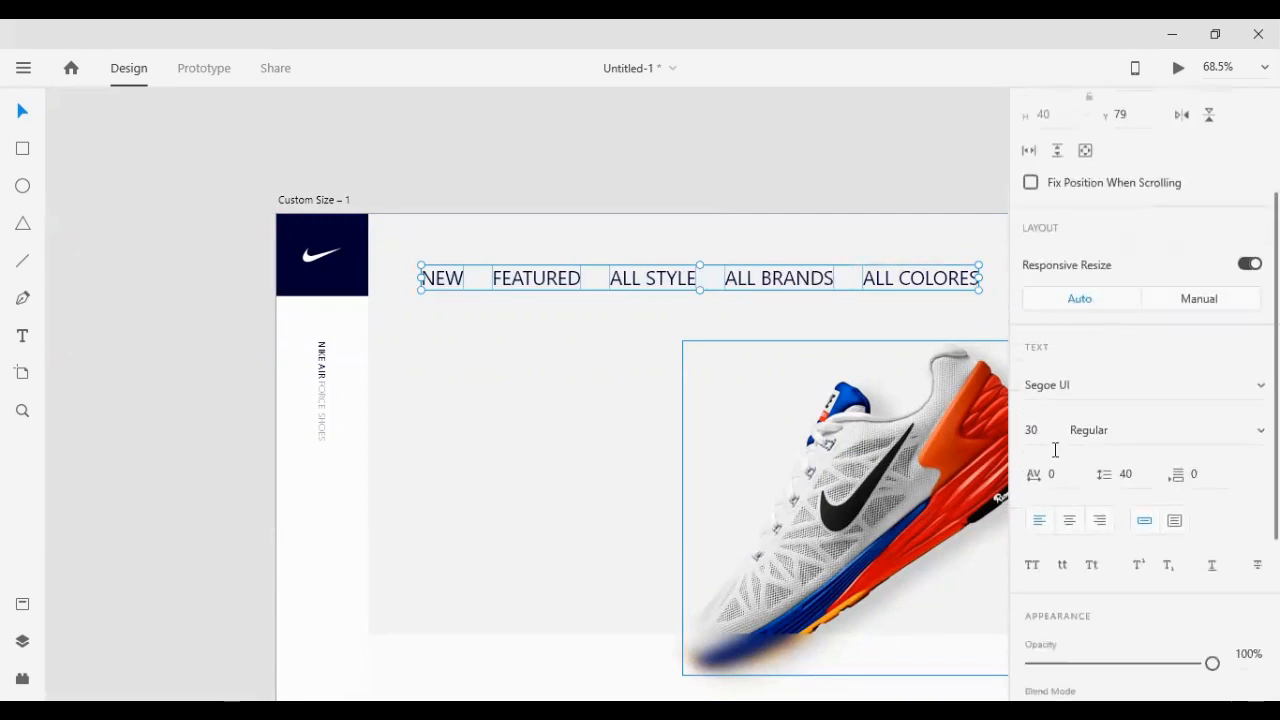
left_click(1045, 432)
type("16")
key("Return")
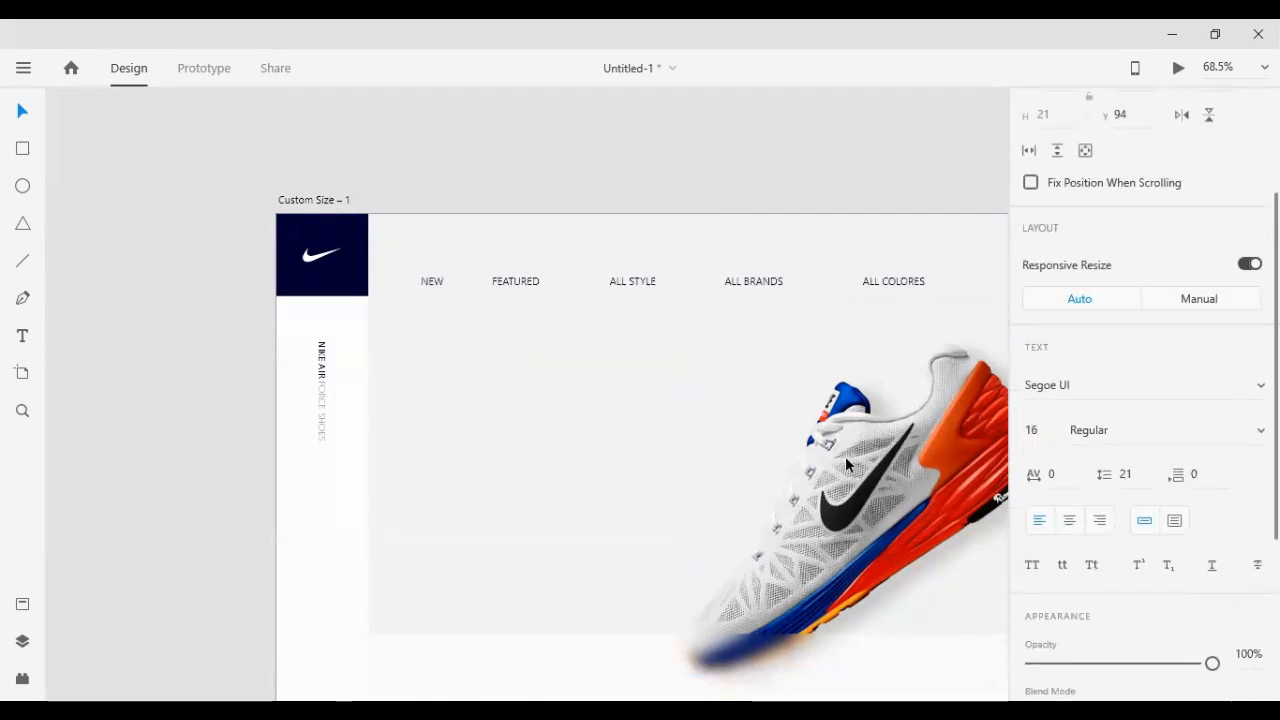
left_click(588, 191)
scroll(605, 180, "right", 5)
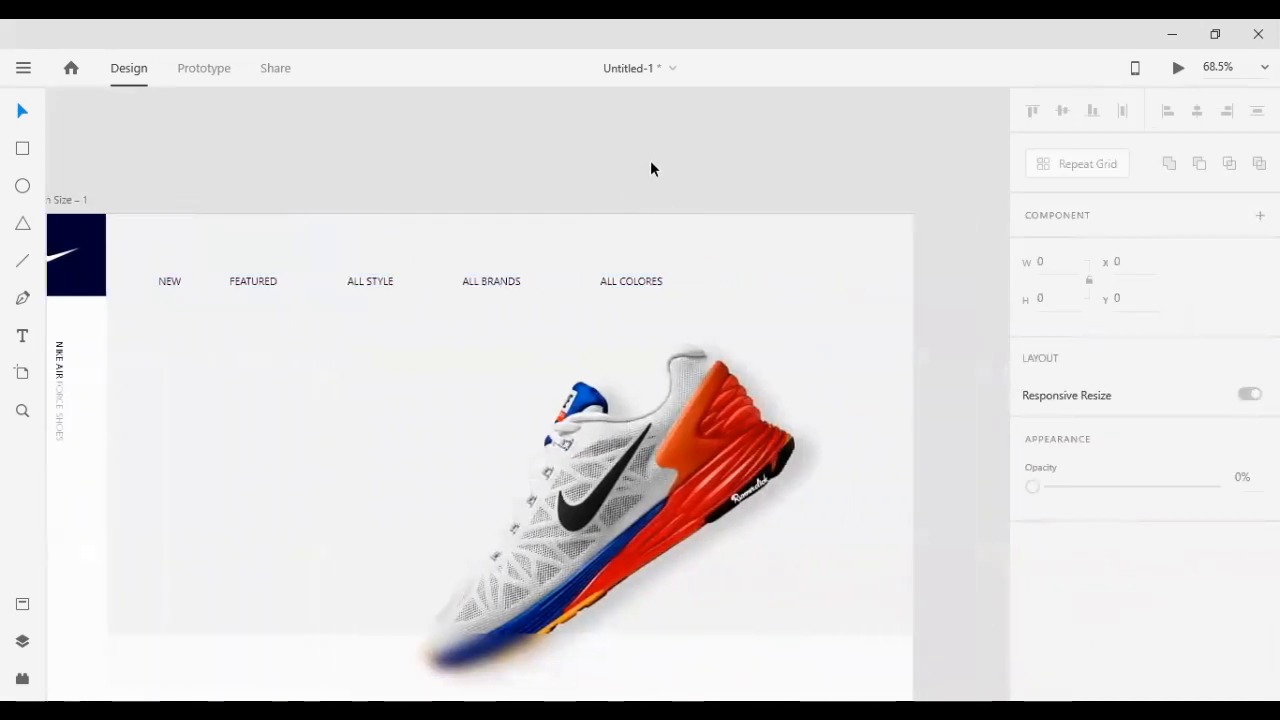
left_click(293, 74)
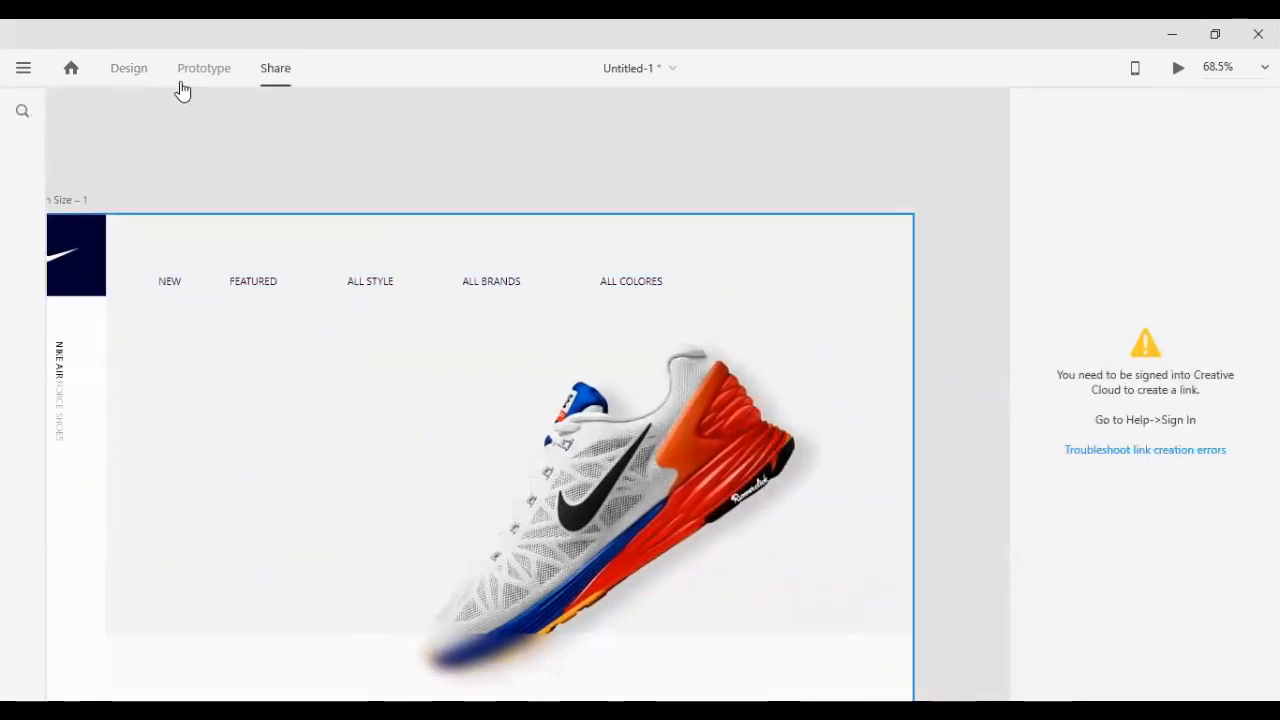
left_click(137, 80)
left_click_drag(163, 148, 650, 288)
left_click(532, 145)
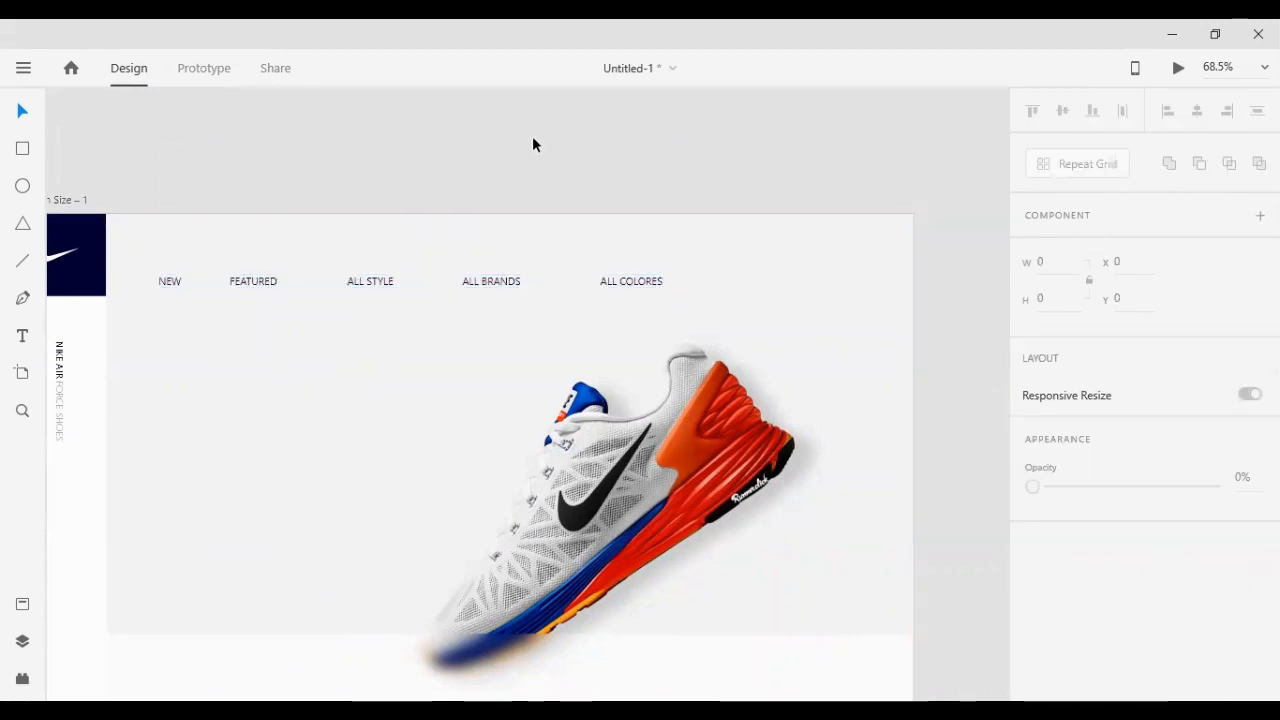
Move the FEATURED, ALL STYLE, ALL BRANDS and ALL COLORES labels together about 100 px towards NEW
left_click_drag(189, 146, 768, 294)
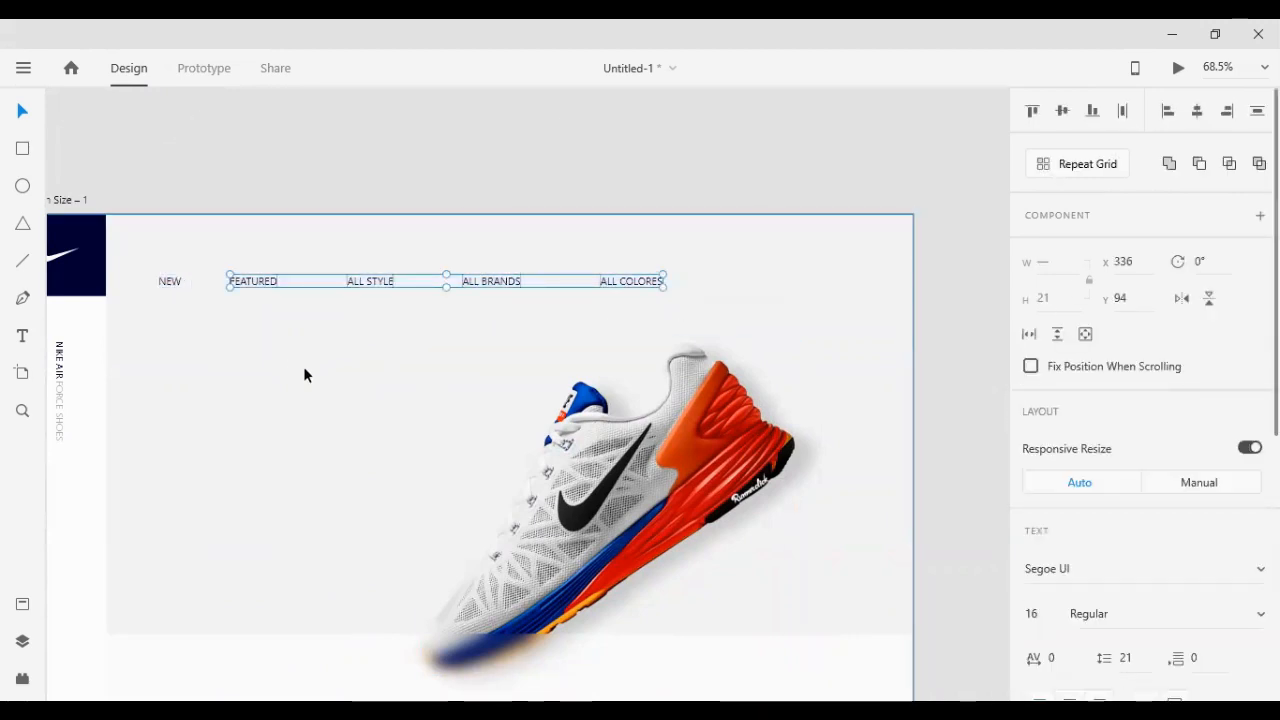
key("shift+Left")
key("shift+Left")
key("shift+Left")
key("shift+Left")
key("shift+Left")
key("shift+Left")
key("shift+Left")
key("shift+Left")
key("shift+Left")
key("shift+Left")
left_click(274, 179)
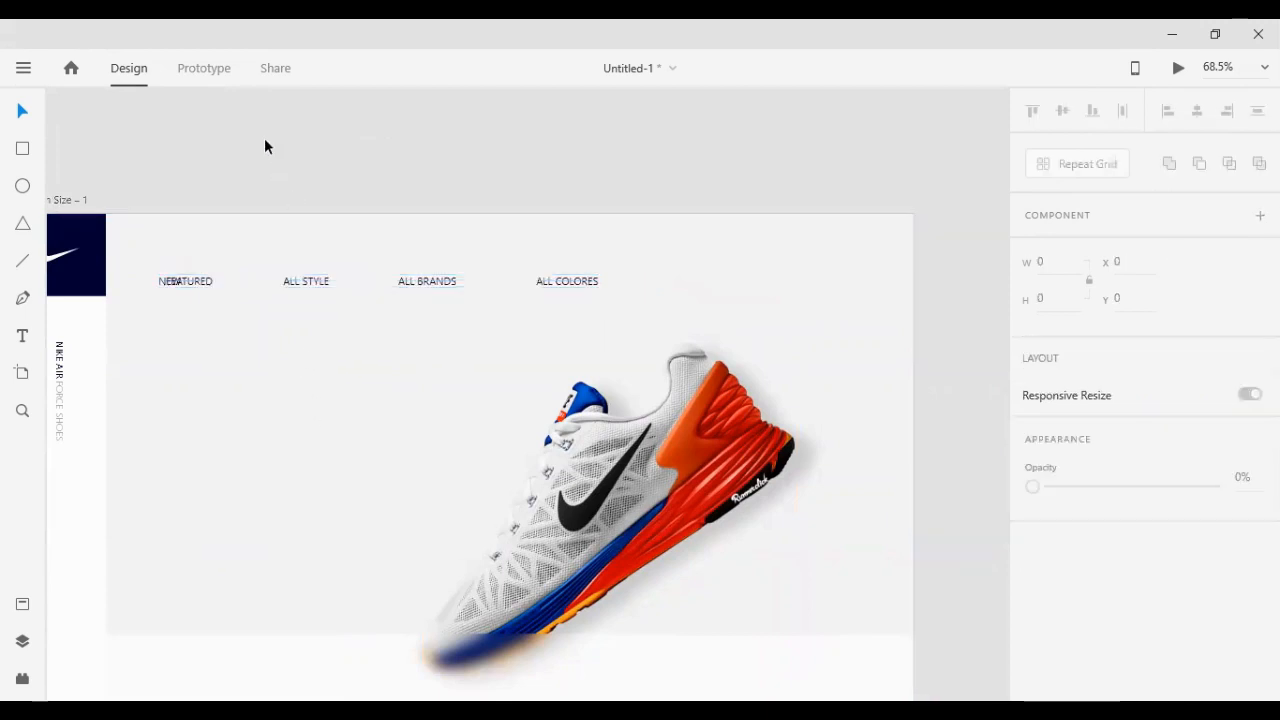
Move the ALL STYLE, ALL BRANDS and ALL COLORES labels together about 100 px closer to FEATURED
left_click_drag(267, 141, 620, 315)
key("shift+Left")
key("shift+Left")
key("shift+Left")
key("shift+Left")
key("shift+Left")
key("shift+Left")
key("shift+Left")
key("shift+Left")
key("shift+Left")
key("shift+Left")
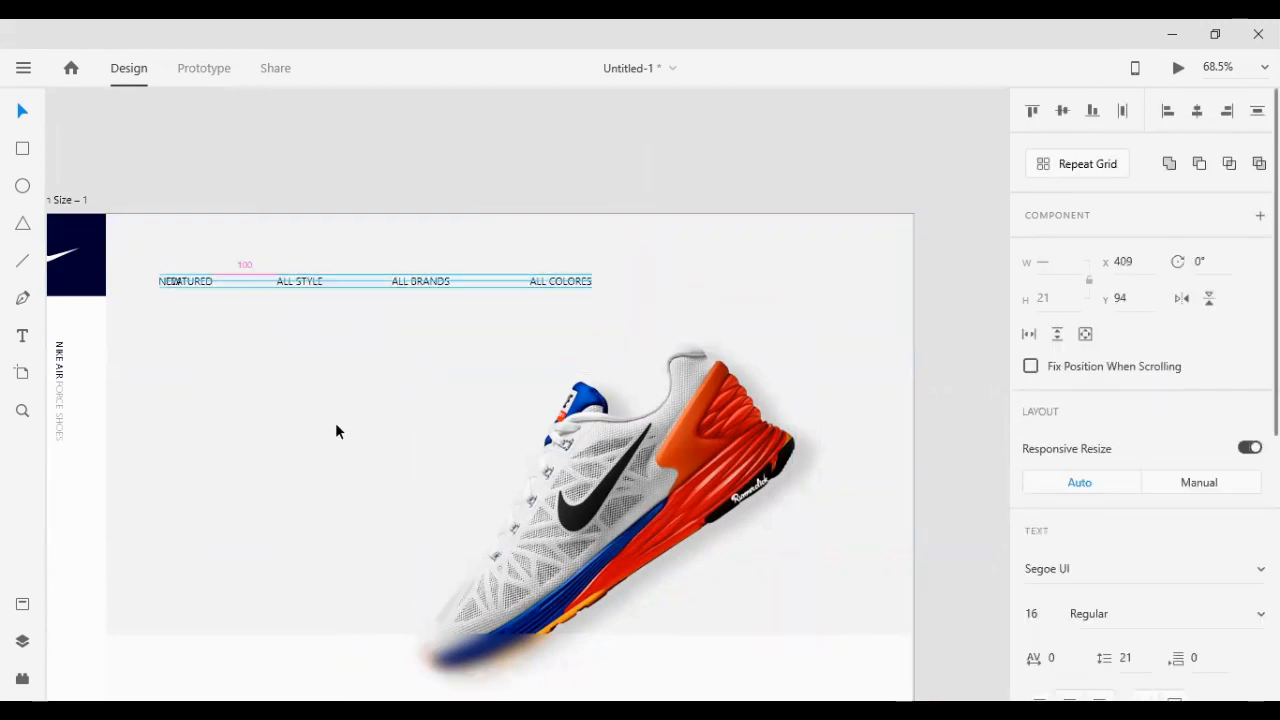
Move only the ALL BRANDS and ALL COLORES labels together closer to ALL STYLE, placing ALL BRANDS at X 488
left_click_drag(303, 149, 628, 325)
key("shift+Left")
key("shift+Left")
key("shift+Left")
key("shift+Left")
key("shift+Left")
key("shift+Left")
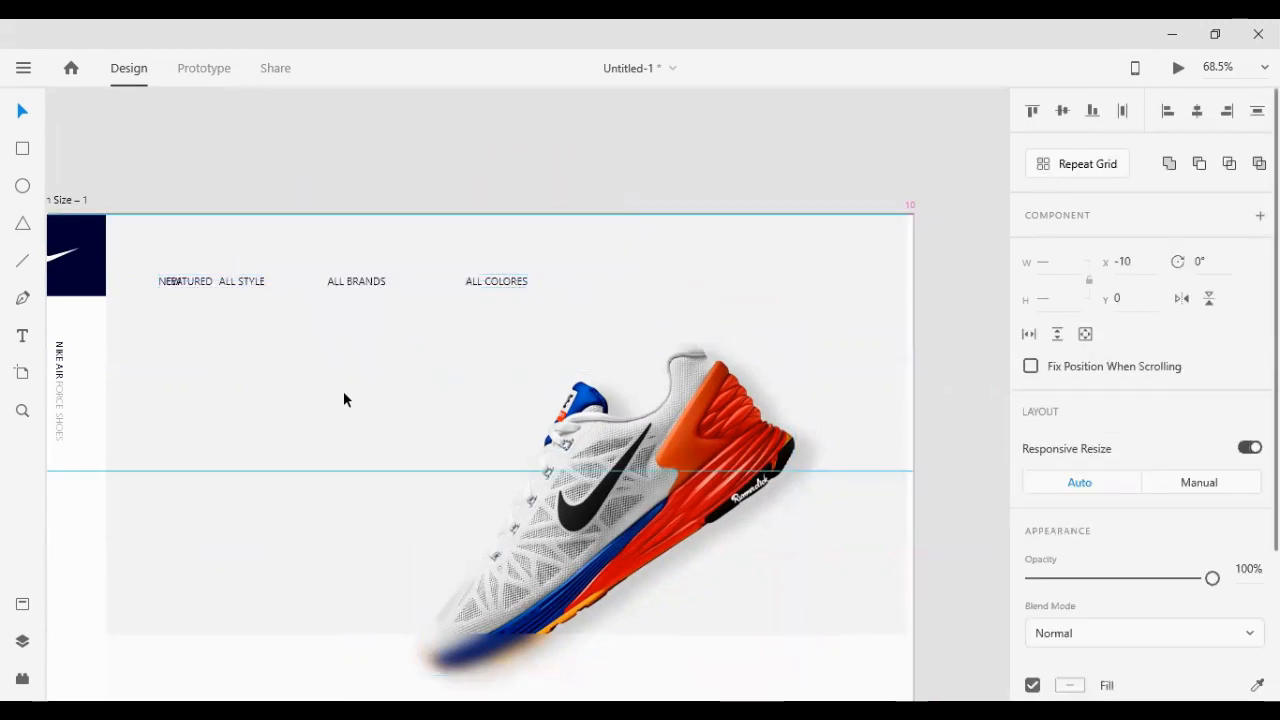
key("shift+Right")
key("shift+Right")
key("shift+Right")
key("shift+Right")
key("shift+Right")
key("shift+Right")
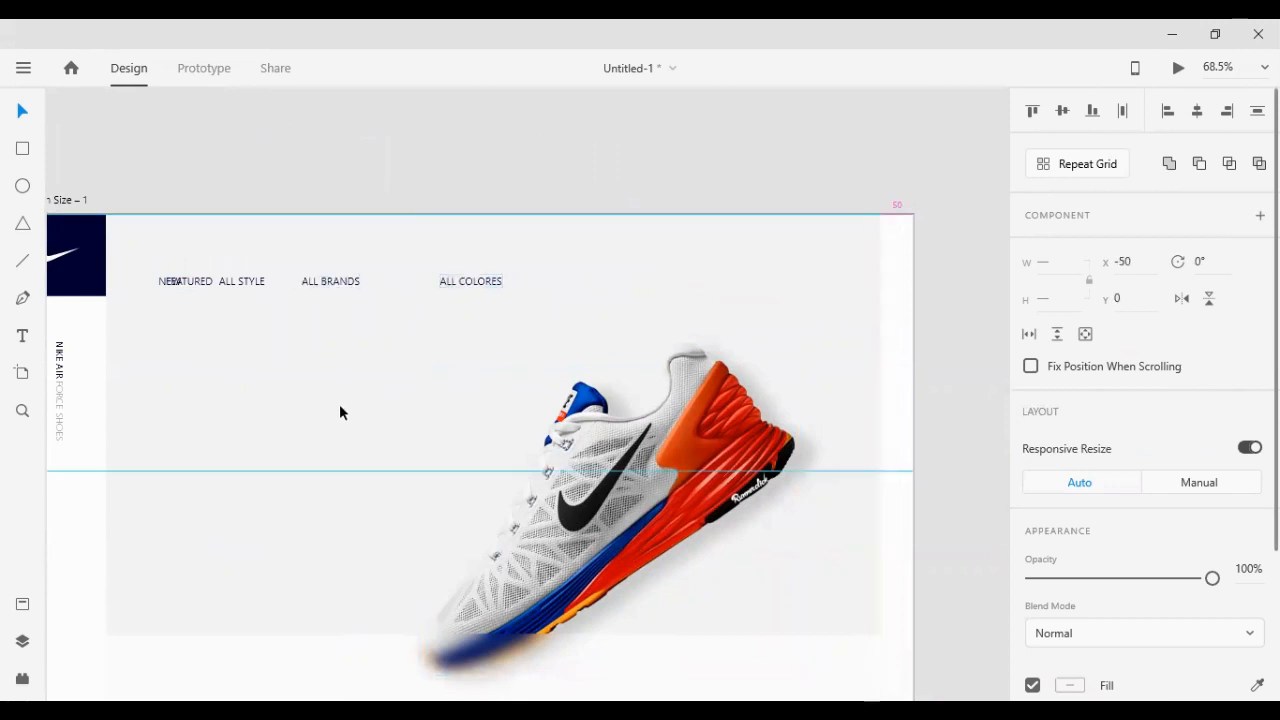
left_click(335, 428, "shift")
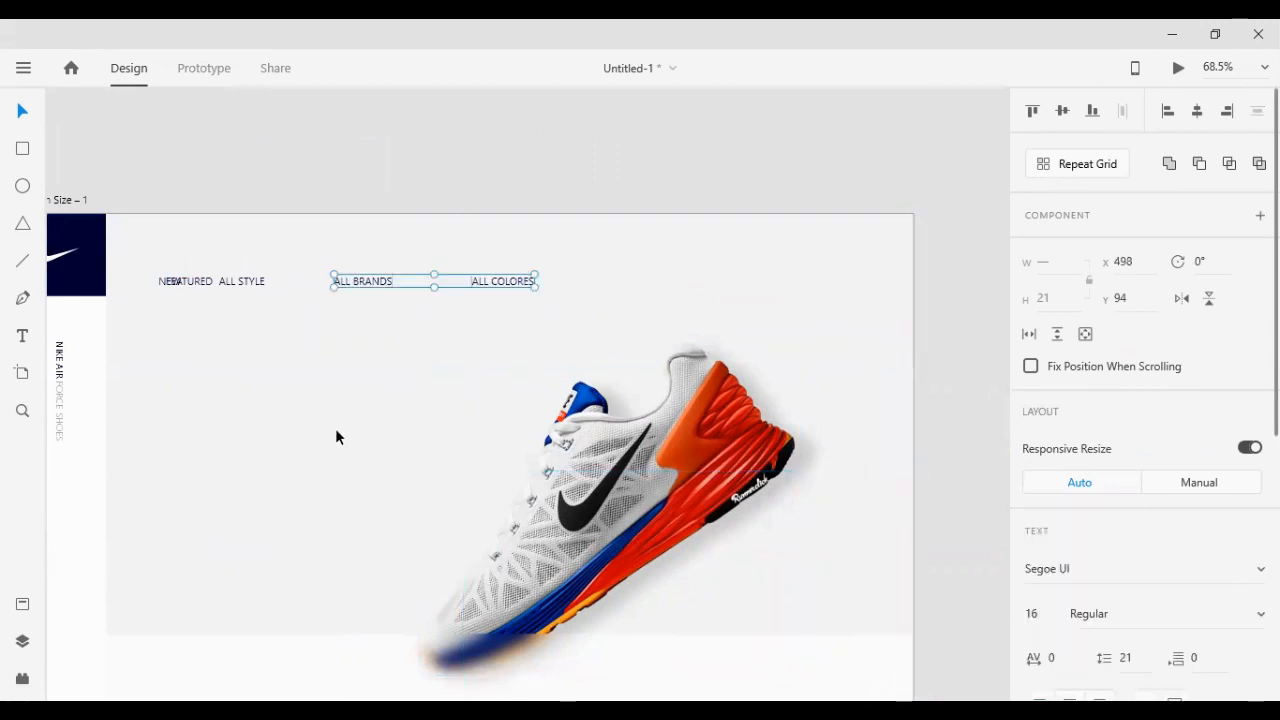
key("shift+Left")
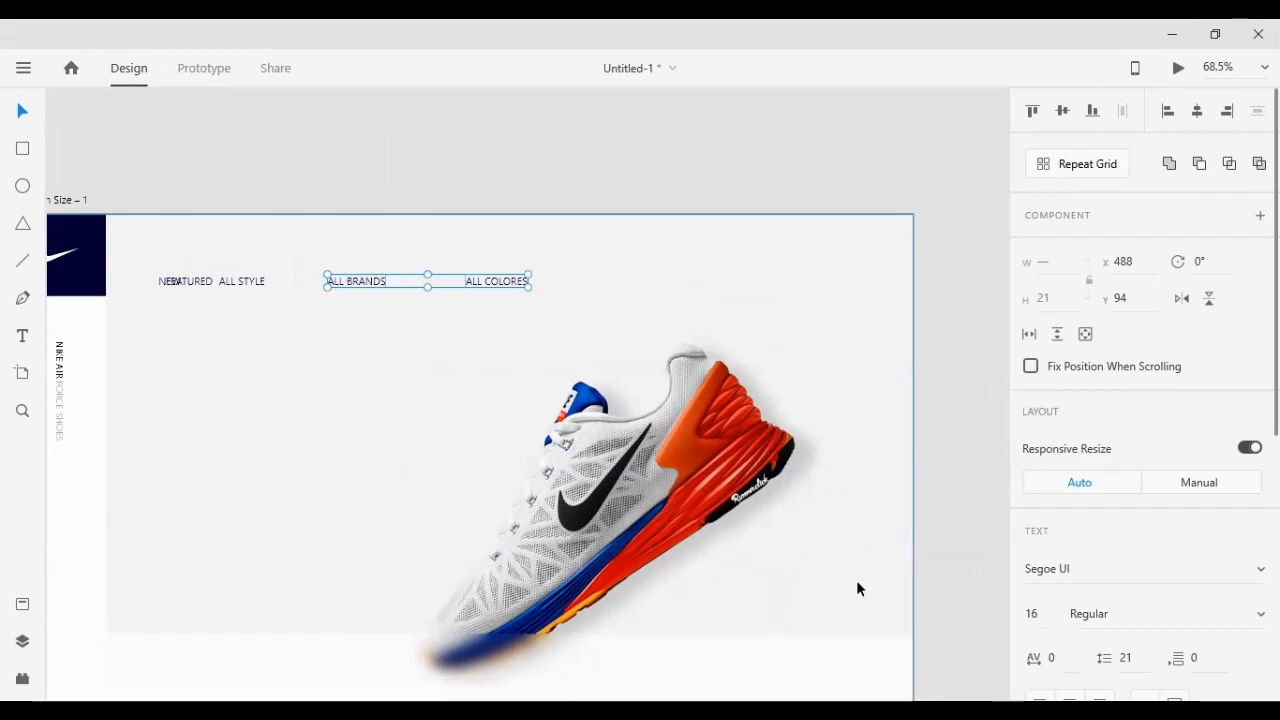
Distribute the five menu labels evenly in the horizontal direction and move them together to X 475, Y 64
left_click_drag(167, 138, 573, 324)
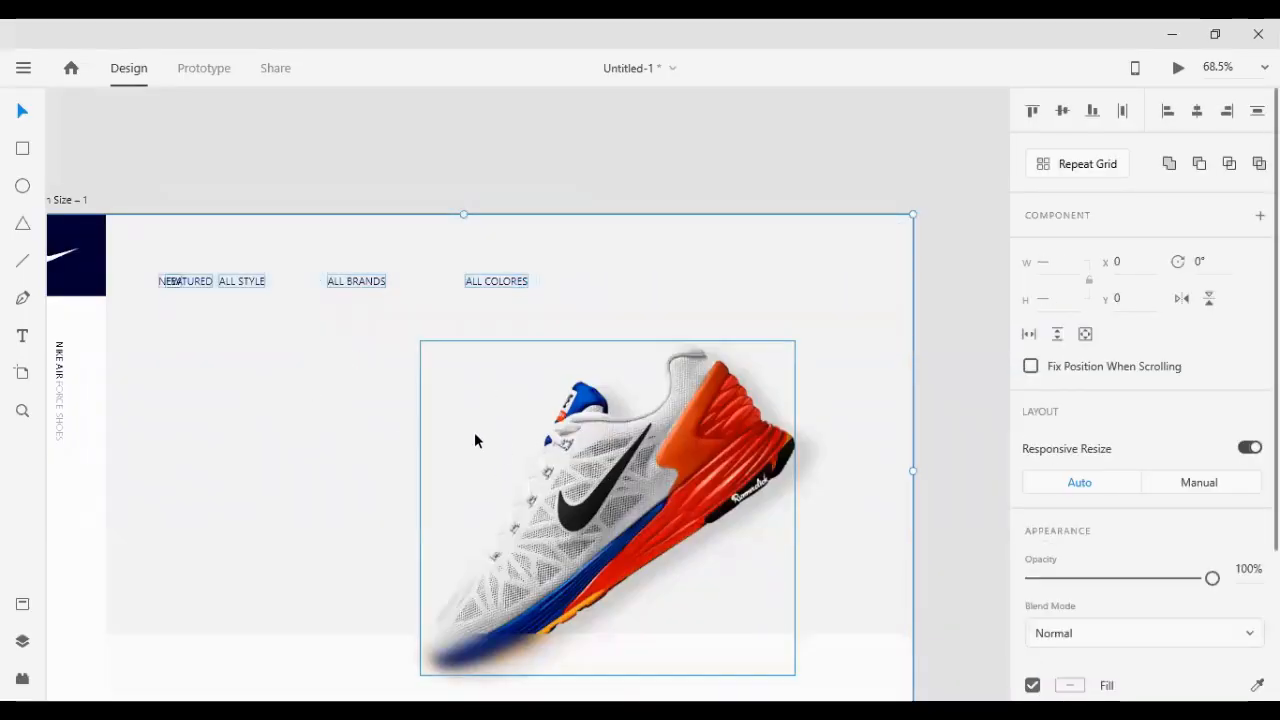
left_click(1123, 115)
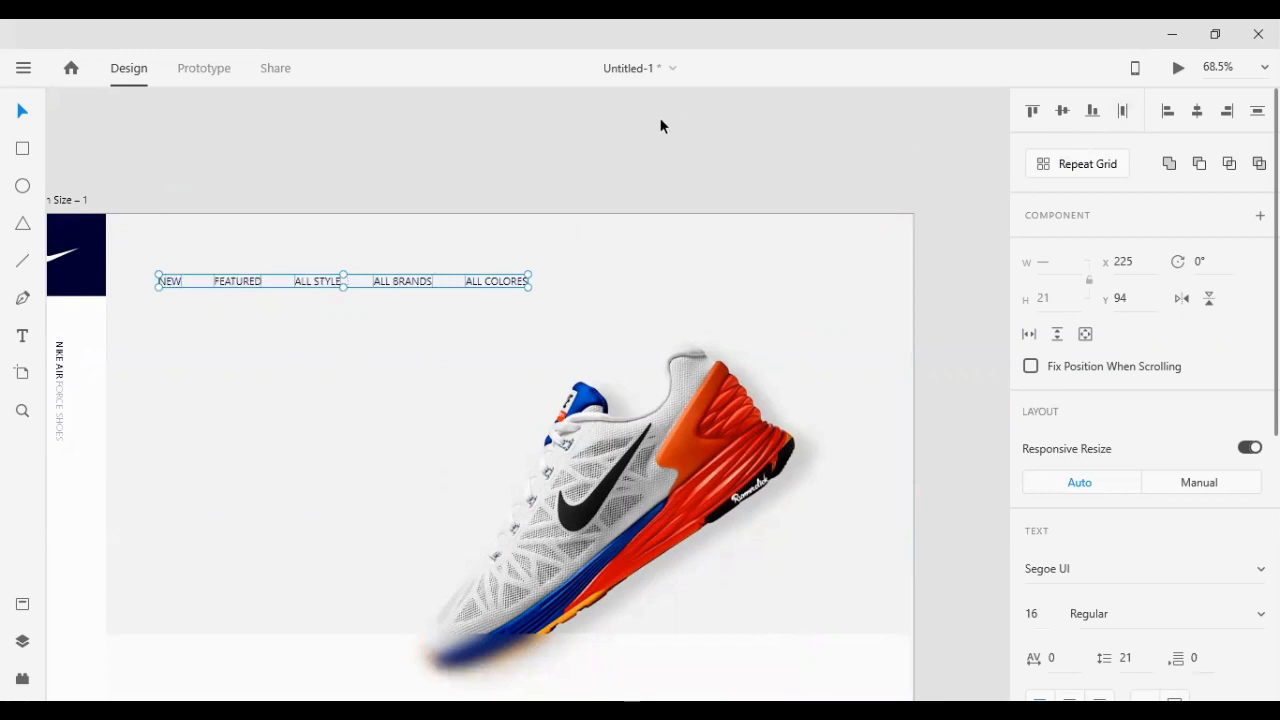
key("shift+Right")
key("shift+Right")
key("shift+Right")
key("shift+Right")
key("shift+Right")
key("shift+Right")
key("shift+Right")
key("shift+Right")
key("shift+Right")
key("shift+Right")
key("shift+Right")
key("shift+Right")
key("shift+Right")
key("shift+Right")
key("shift+Right")
key("shift+Right")
key("shift+Right")
key("shift+Right")
key("shift+Right")
key("shift+Right")
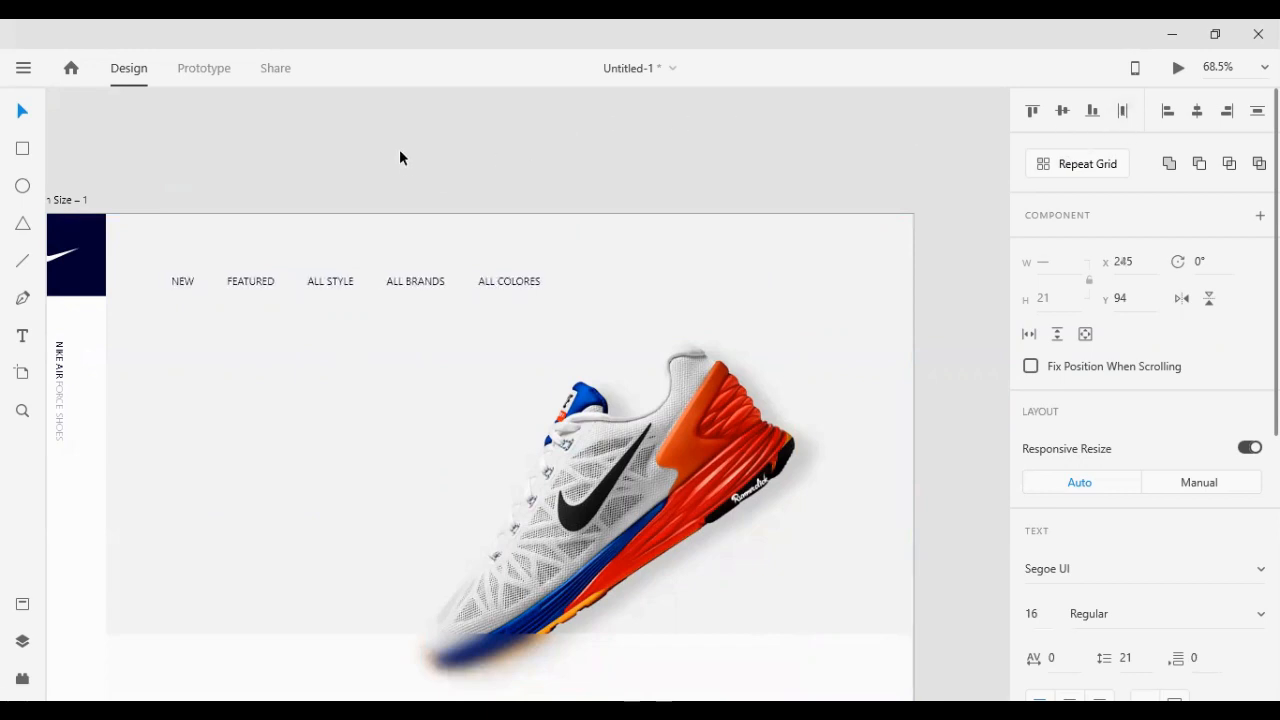
key("shift+Up")
key("shift+Up")
key("shift+Up")
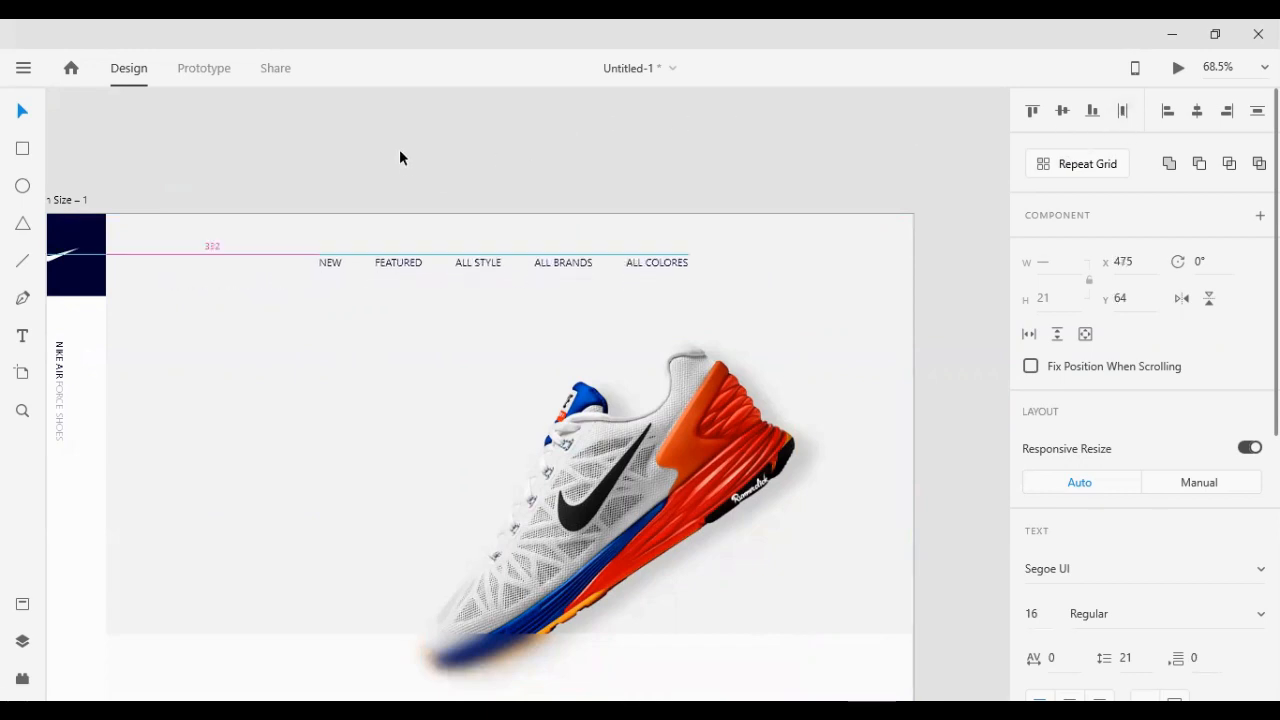
Group the five menu labels and centre the group vertically on the navy logo block
key("ctrl+g")
left_click(96, 257, "shift")
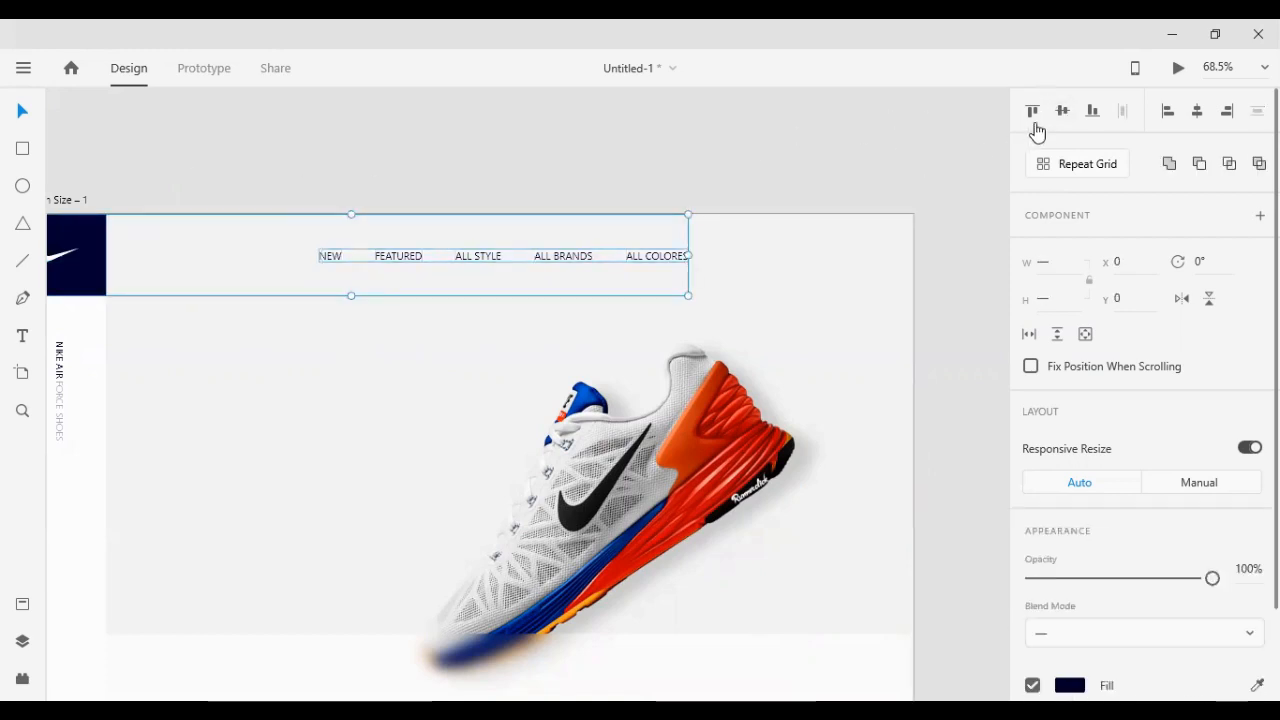
left_click(770, 166)
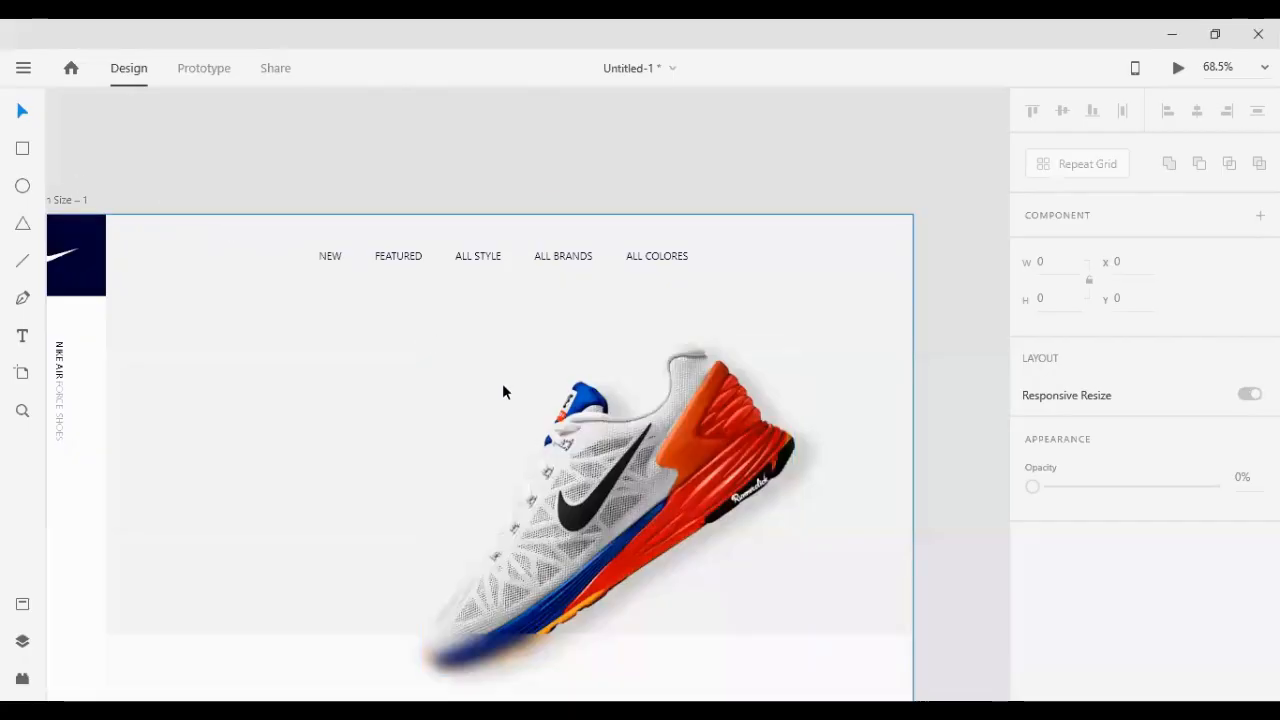
Draw a short horizontal line with the Pen tool near the artboard's upper-right corner, beyond ALL COLORES
scroll(884, 224, "up", 6)
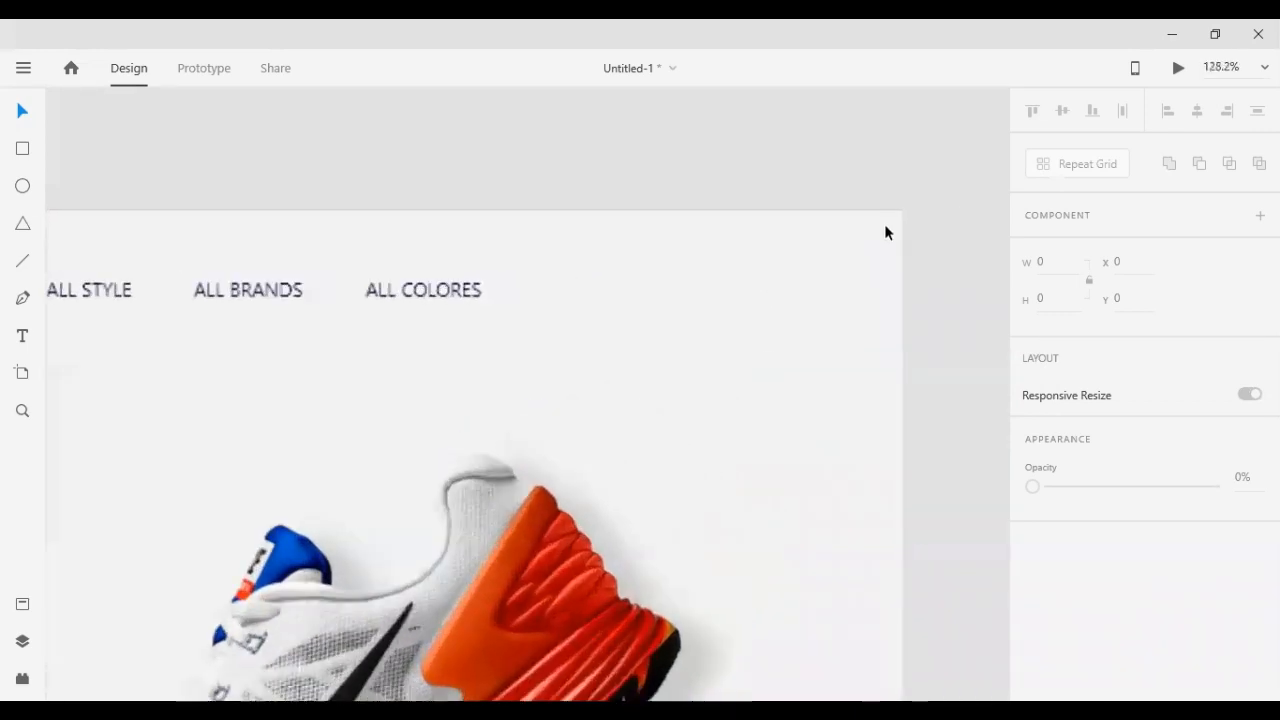
left_click(22, 297)
left_click(682, 294)
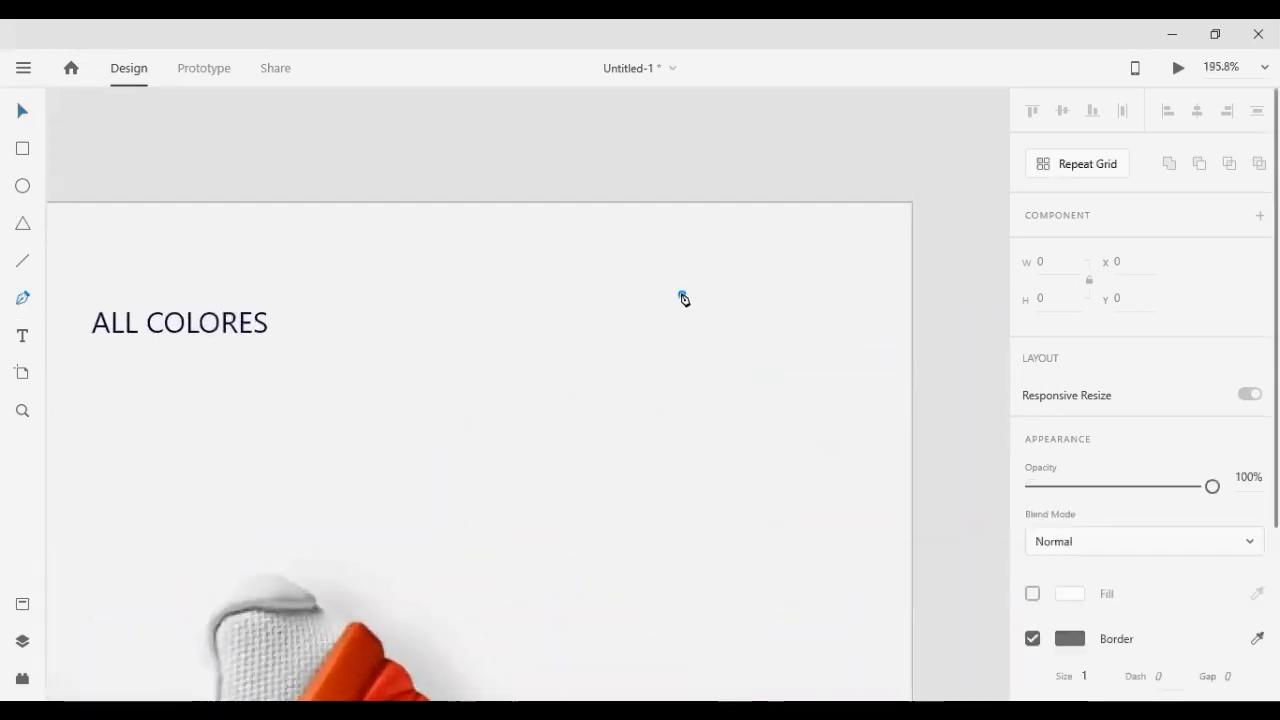
left_click(780, 295)
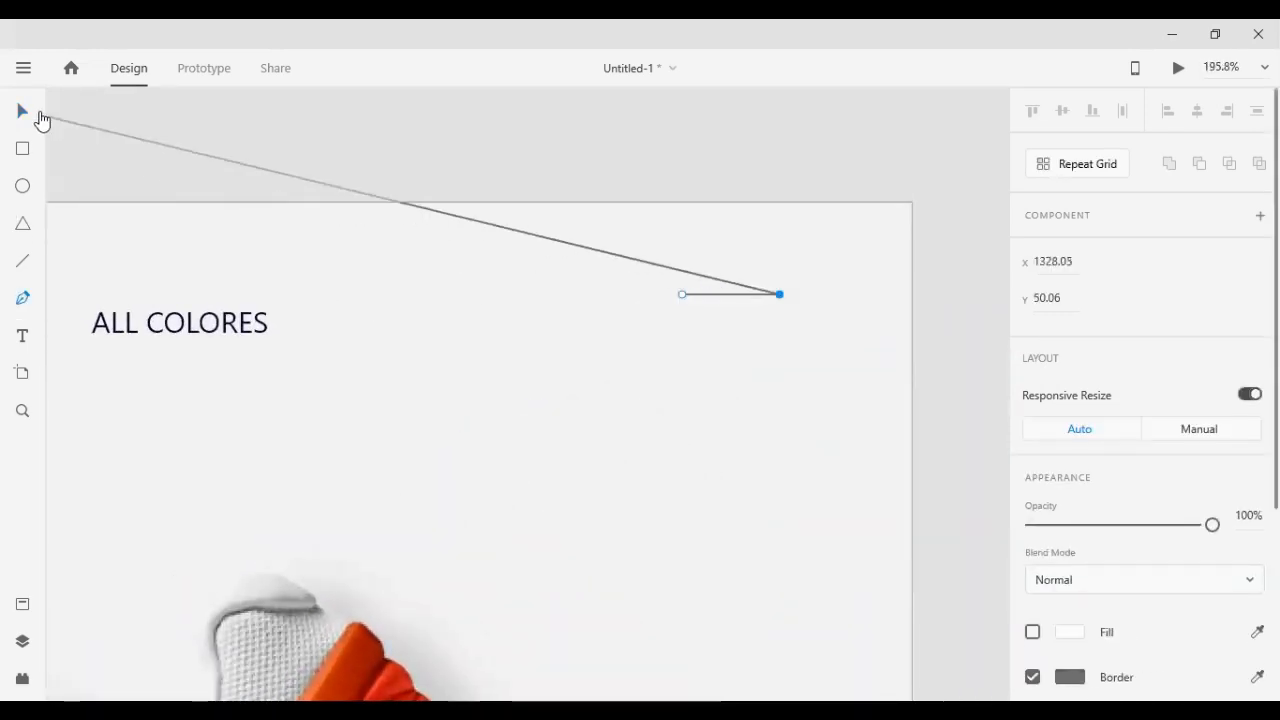
left_click(22, 110)
Delete the short line together with the 1400 × 800 light grey background shape
left_click(742, 291)
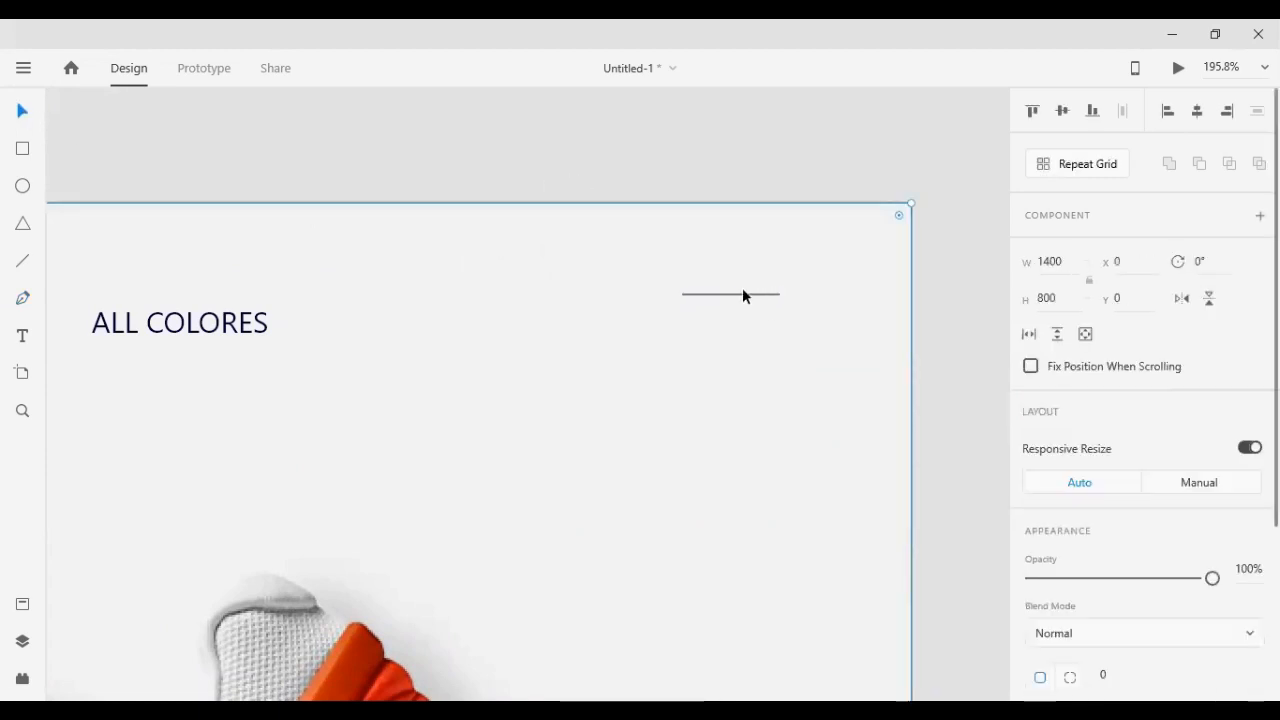
left_click_drag(657, 110, 744, 389)
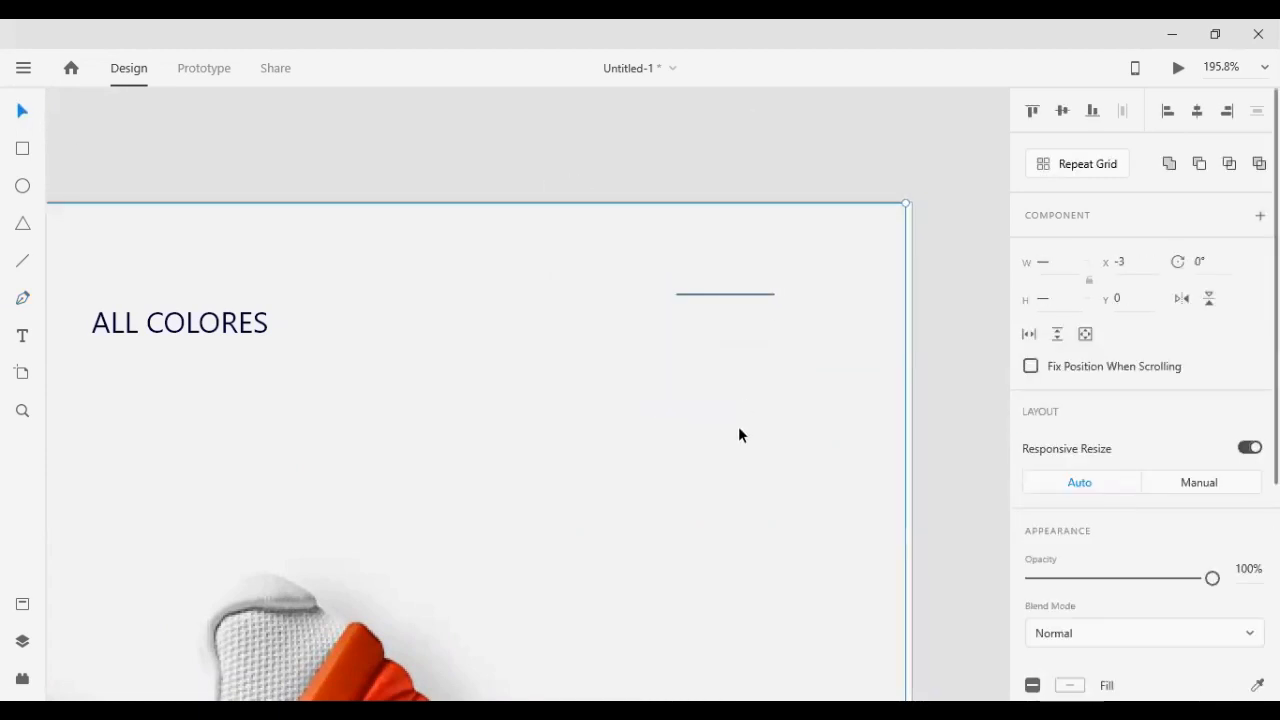
key("Delete")
Draw a horizontal line about 50 px long with the Pen tool beyond ALL COLORES, at about X 1222, Y 57
left_click(23, 299)
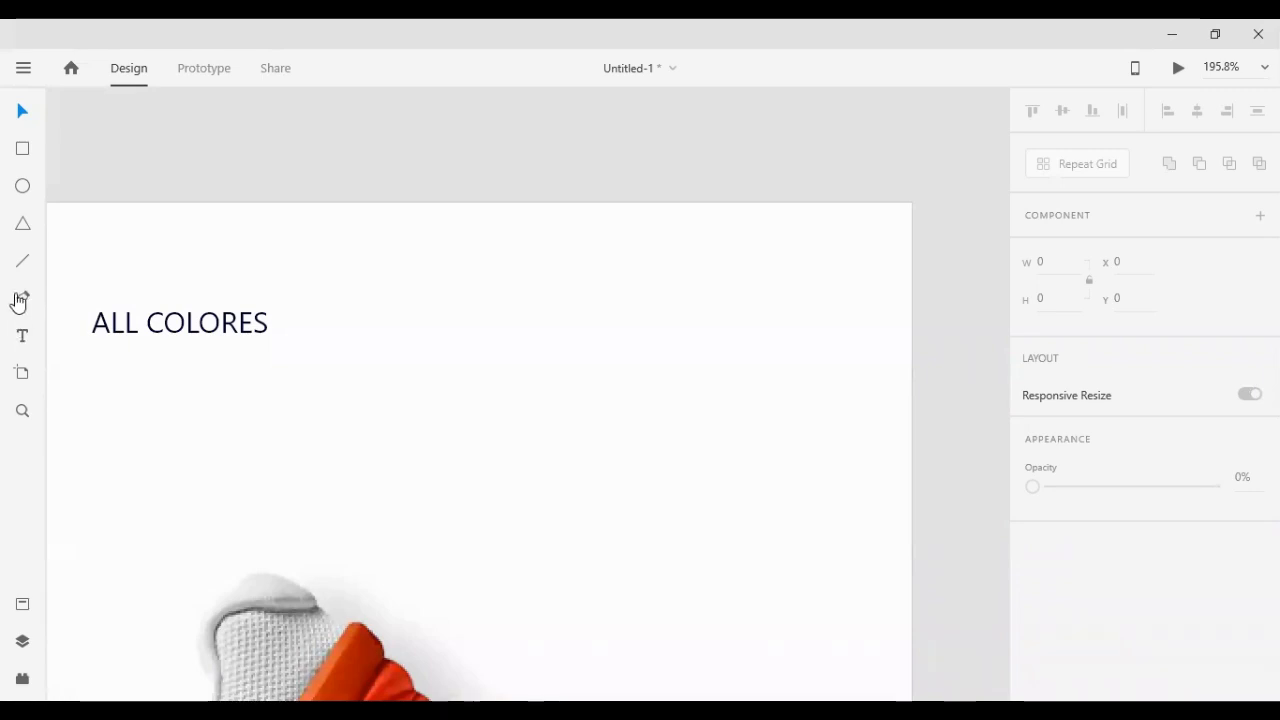
left_click(585, 307)
left_click(677, 307)
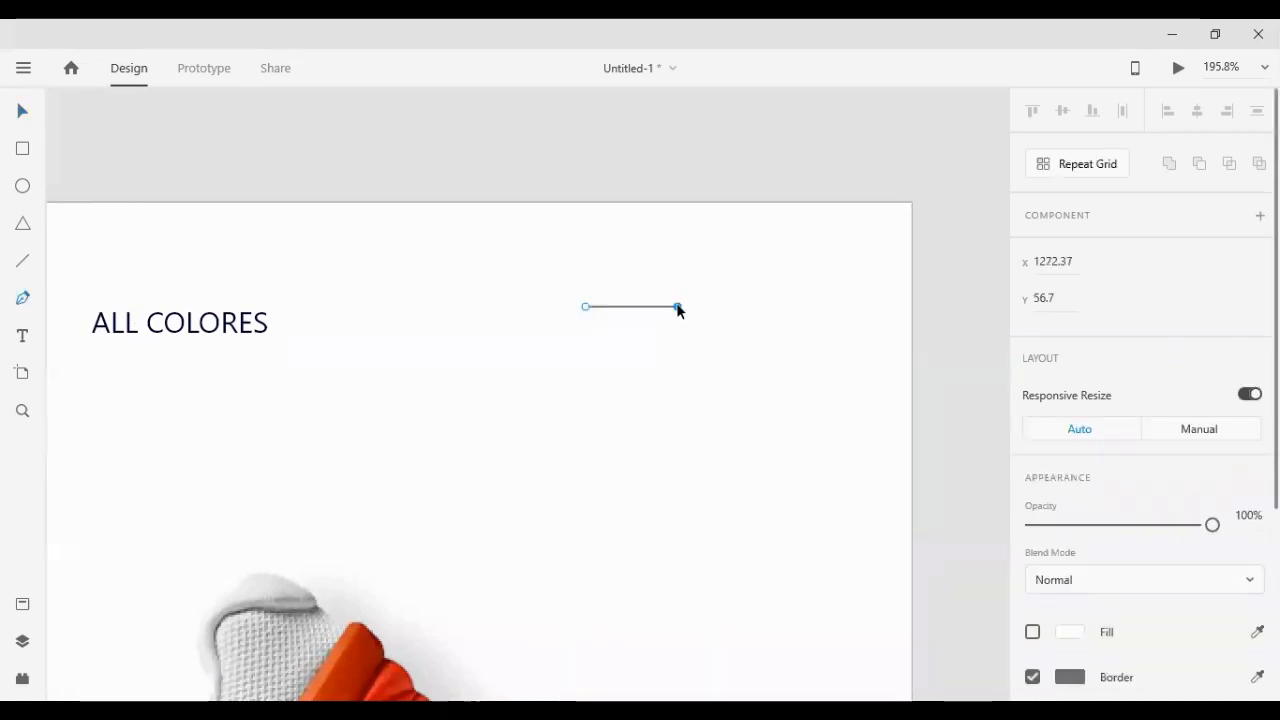
left_click(22, 111)
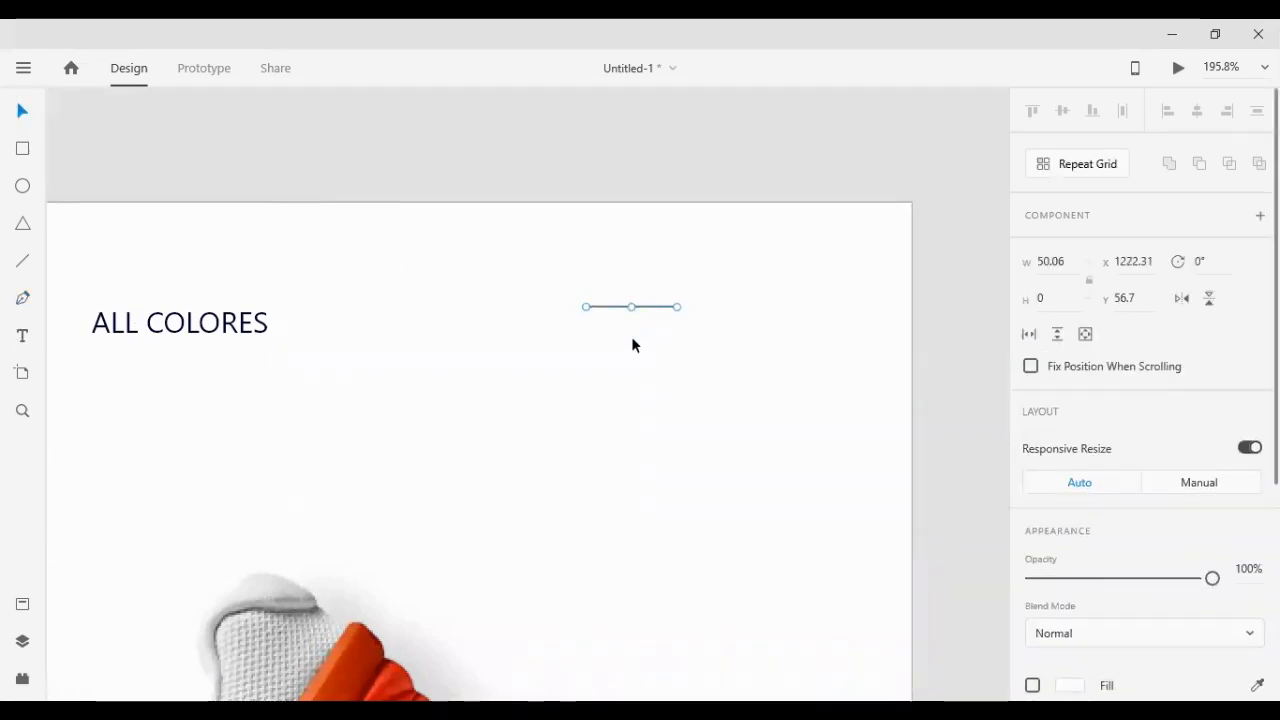
Duplicate the line downward into a stack of three lines and scale the stack to about 35 × 26 px
key("shift+Left")
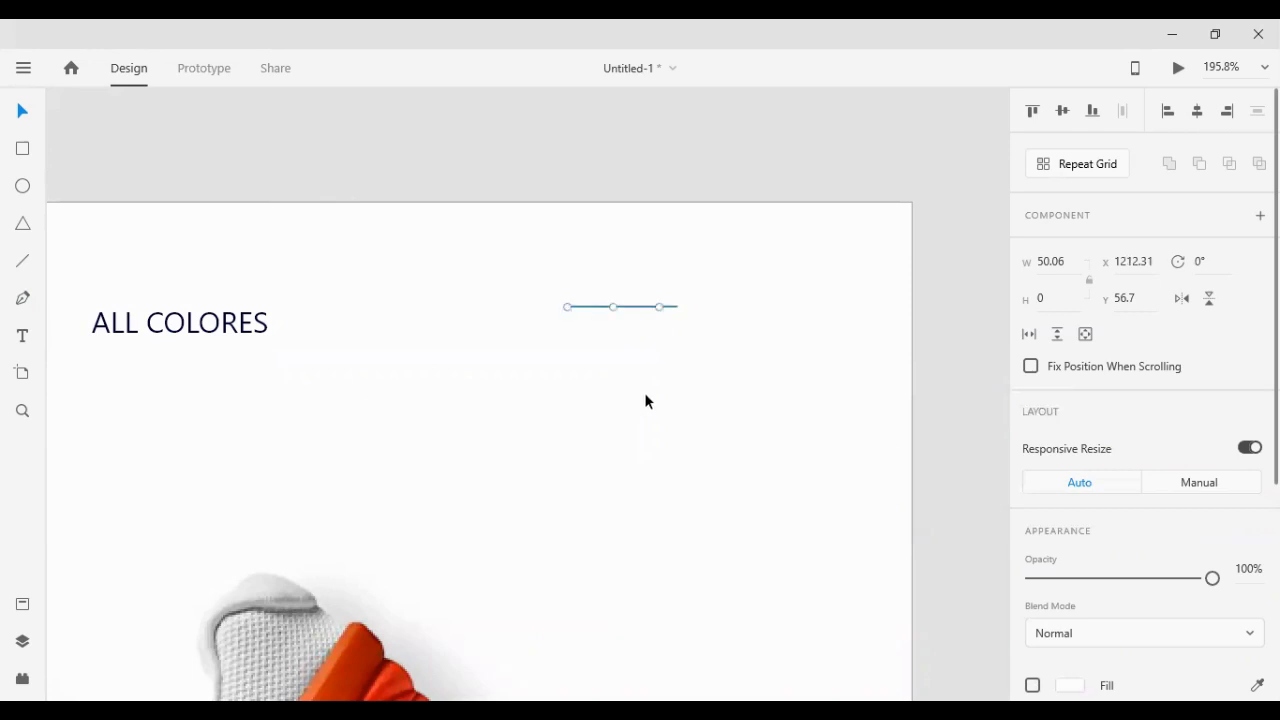
key("shift+Right")
key("shift+Down")
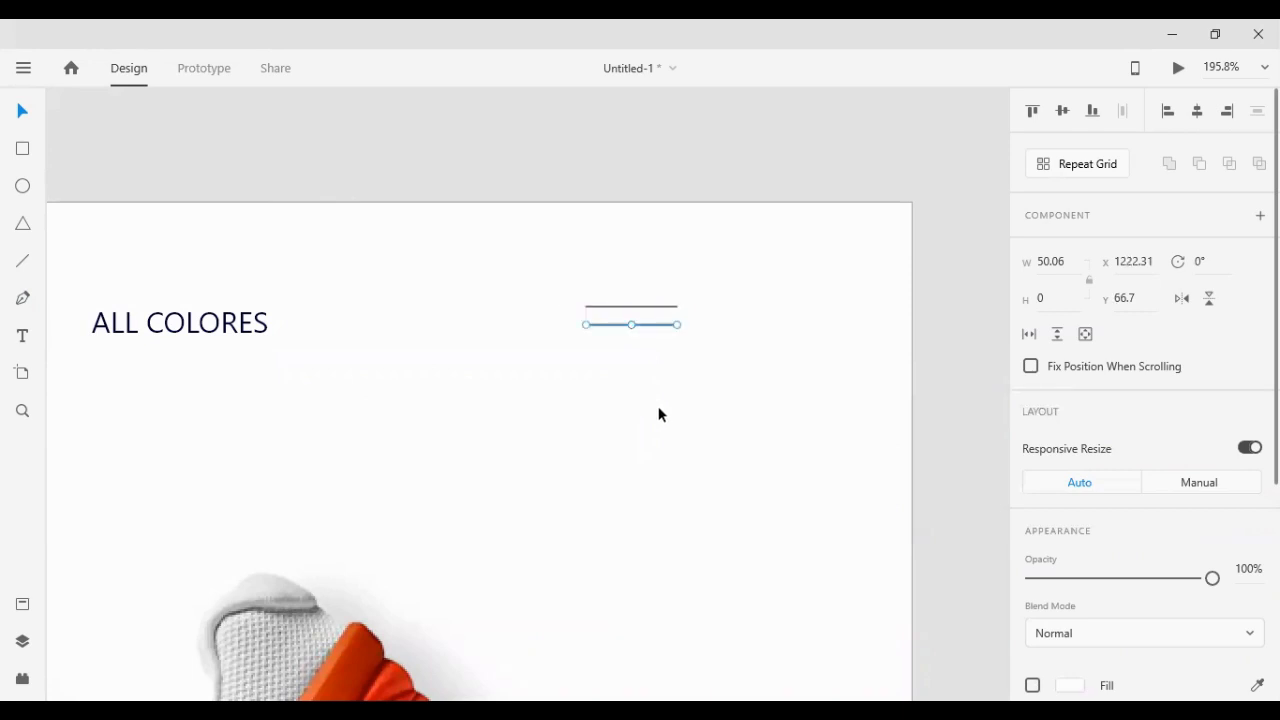
left_click_drag(569, 92, 660, 436)
left_click_drag(676, 328, 650, 363)
Sample the ALL COLORES label's navy as the fill of the three lines and group them
scroll(1197, 517, "down", 4)
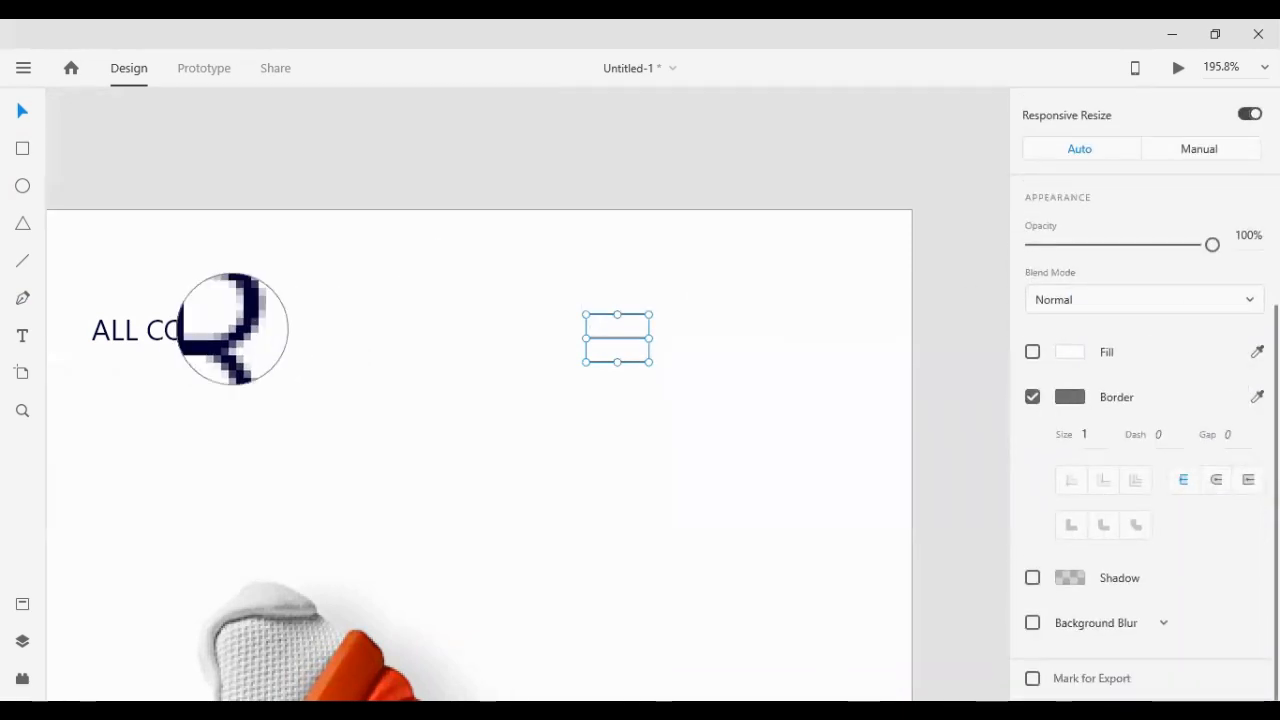
left_click(228, 330)
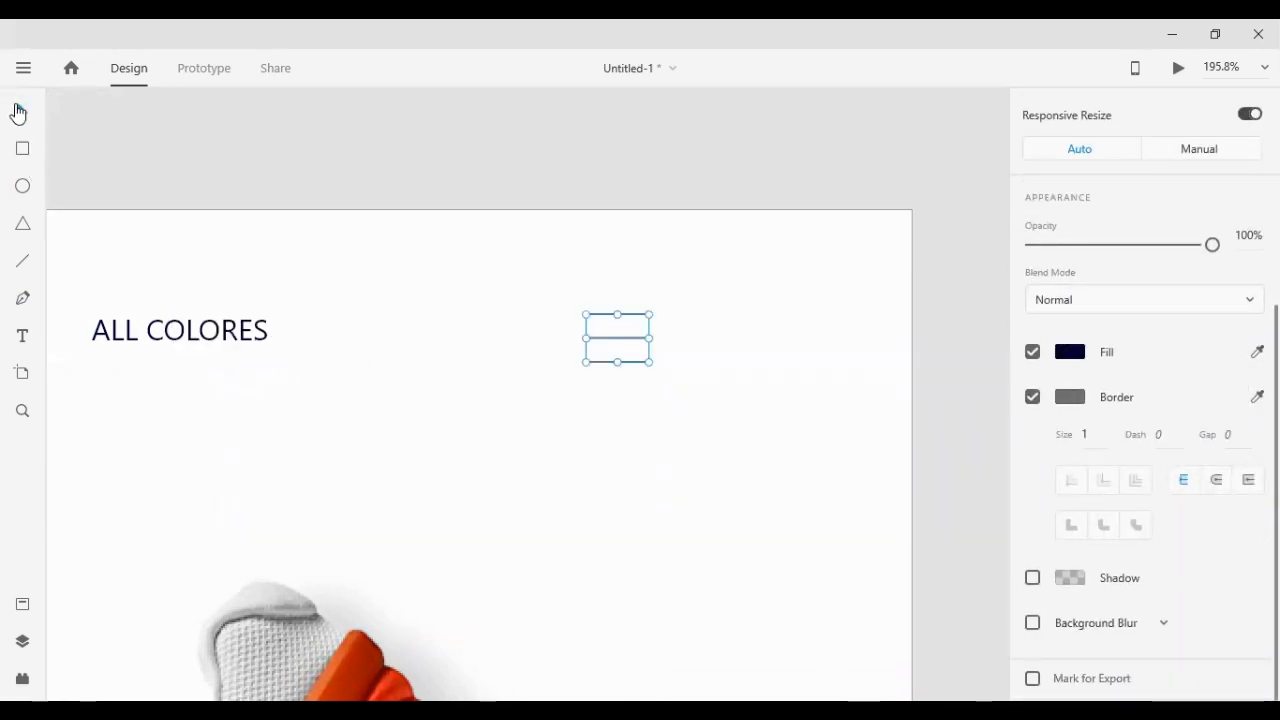
key("ctrl+g")
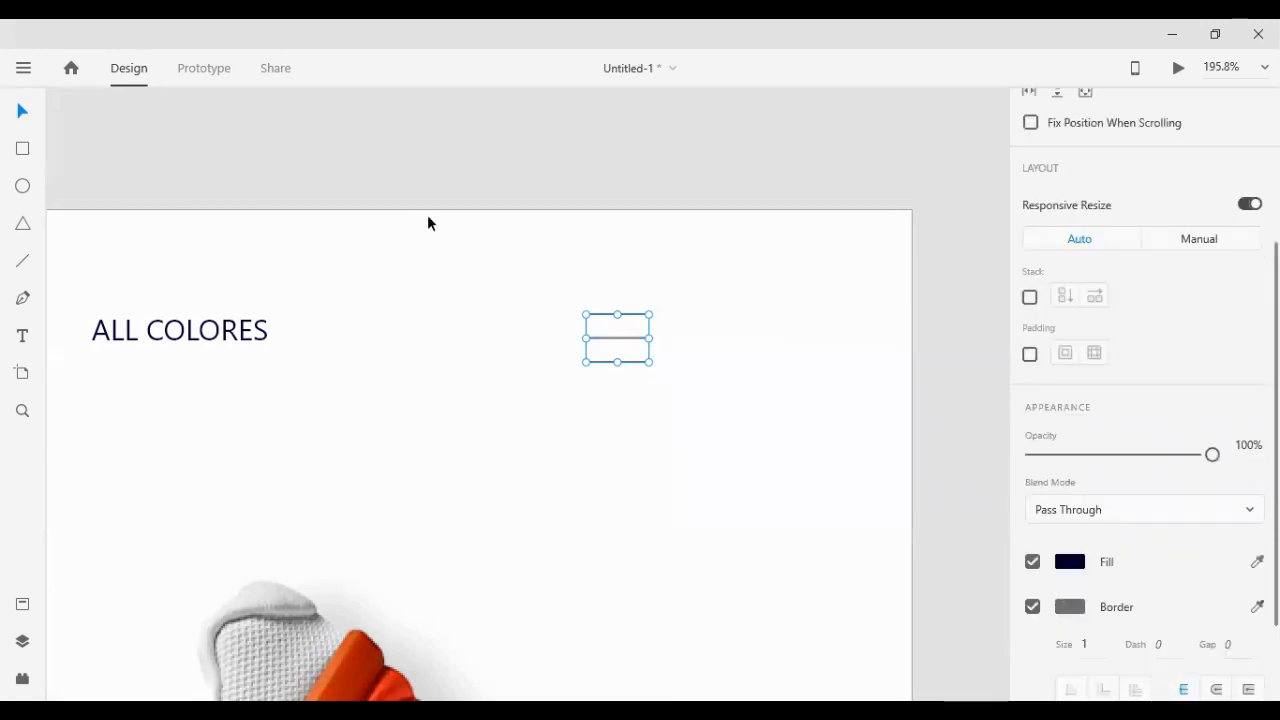
Shrink the three-line icon proportionally to 24.73 × 18.55 px and centre it vertically with the menu labels
scroll(428, 222, "down", 10)
scroll(402, 270, "up", 1)
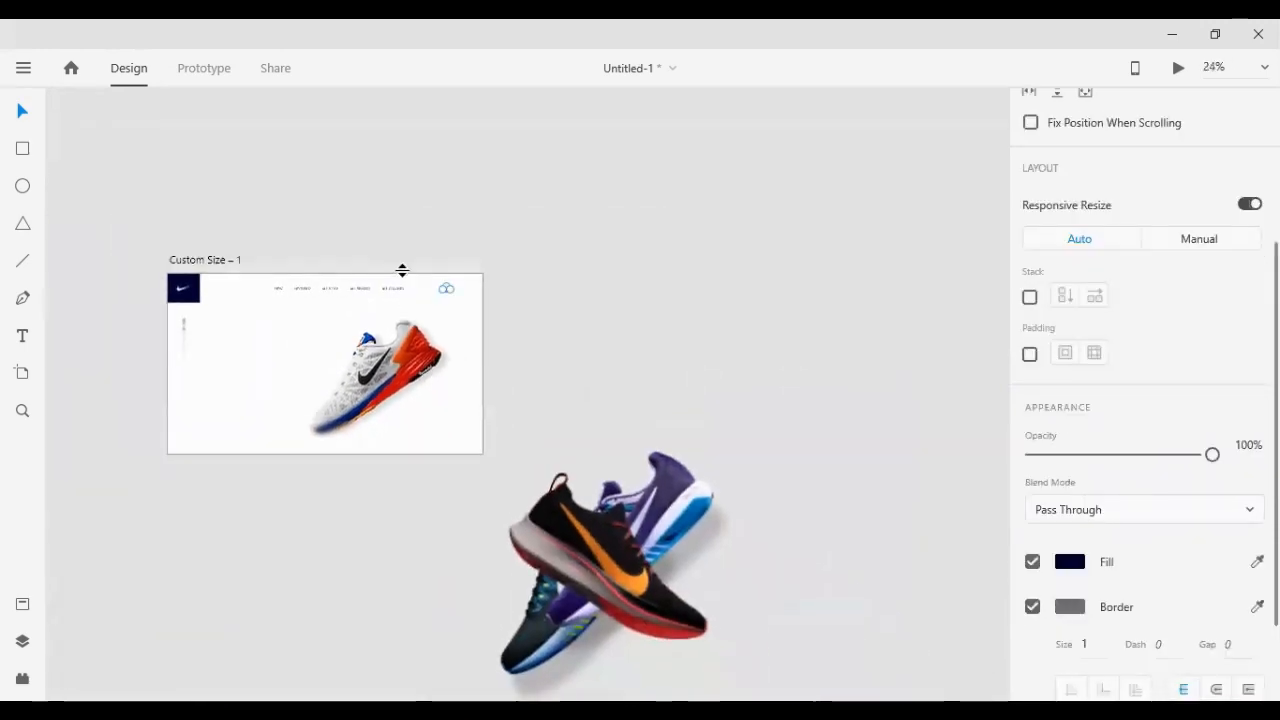
scroll(402, 270, "up", 5)
left_click_drag(264, 218, 491, 264)
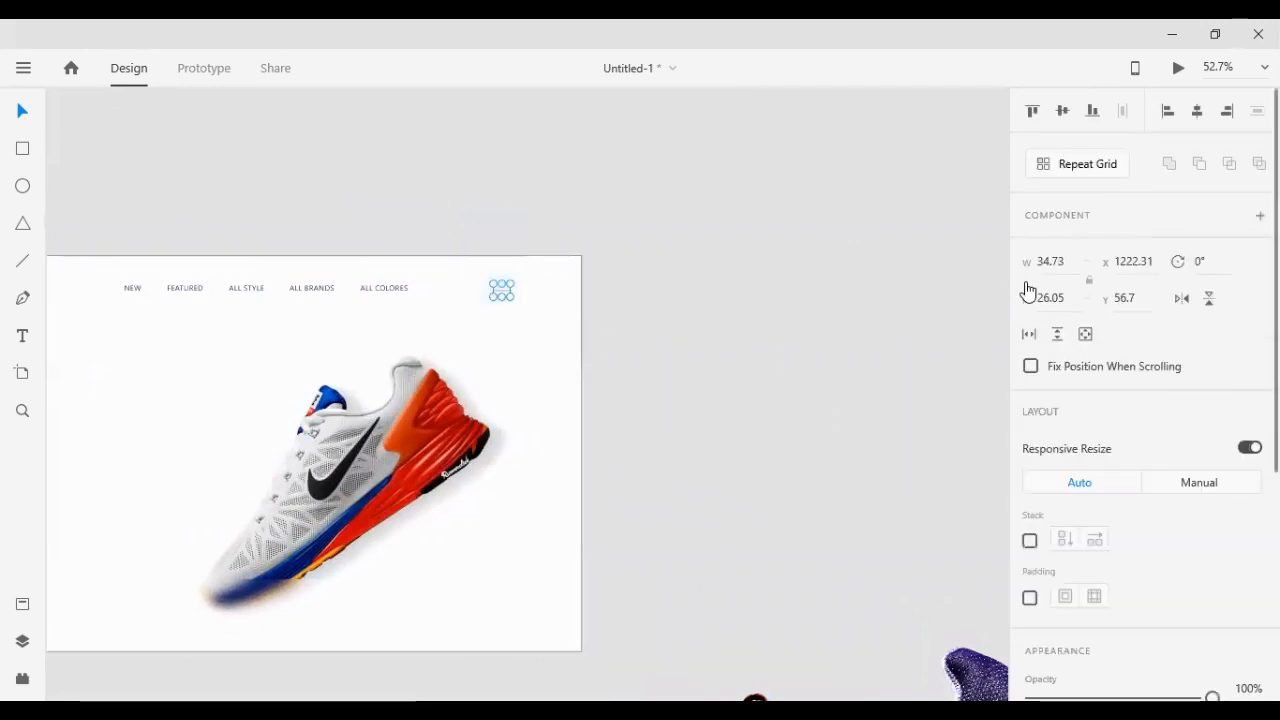
left_click(1063, 261)
key("shift+Down")
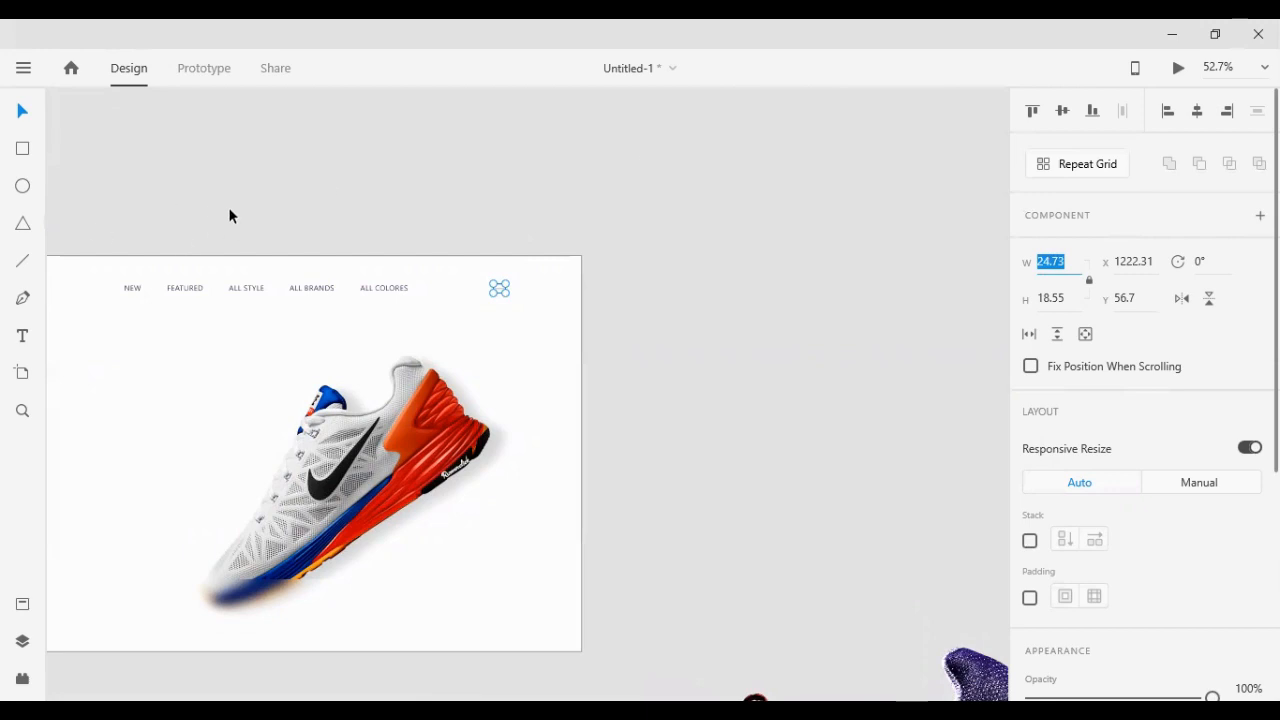
left_click_drag(241, 151, 586, 320)
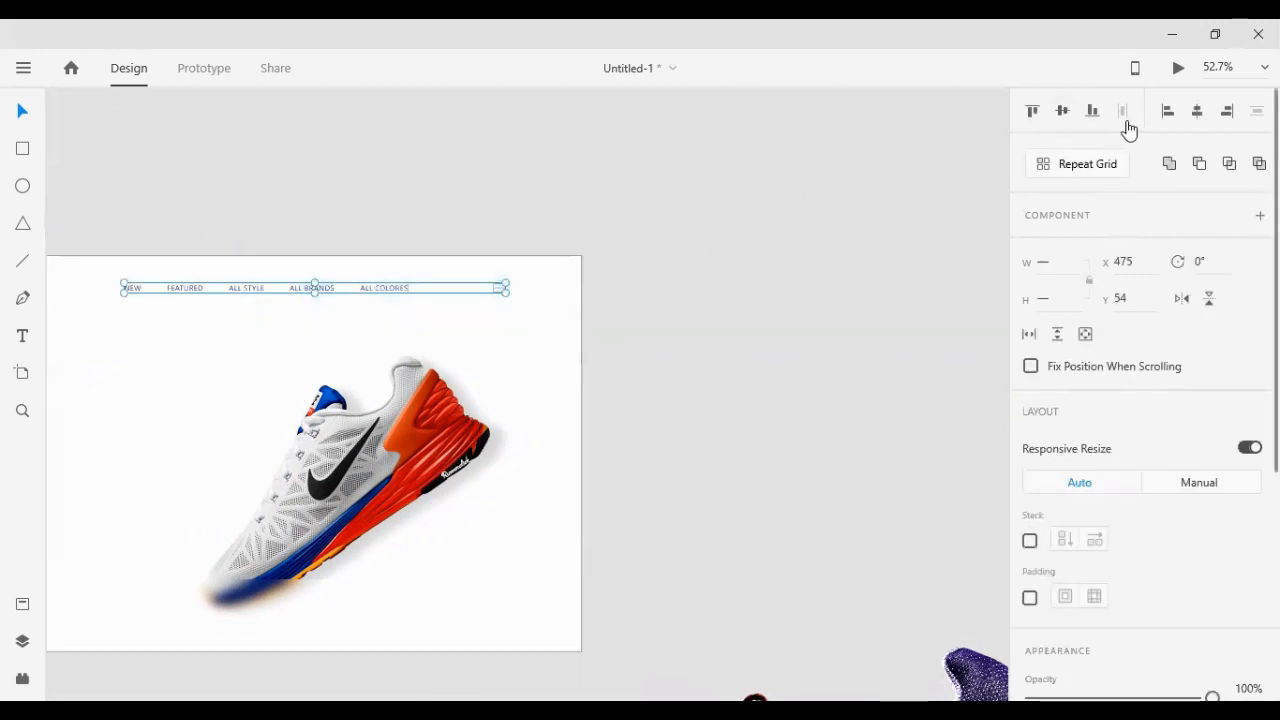
left_click(737, 222)
Move the menu labels and three-line icon together horizontally toward the artboard's far edge, placing the labels at X 570
left_click_drag(198, 189, 526, 312)
key("shift+Right")
key("shift+Right")
key("shift+Right")
key("shift+Right")
key("shift+Right")
key("shift+Right")
key("shift+Right")
key("shift+Right")
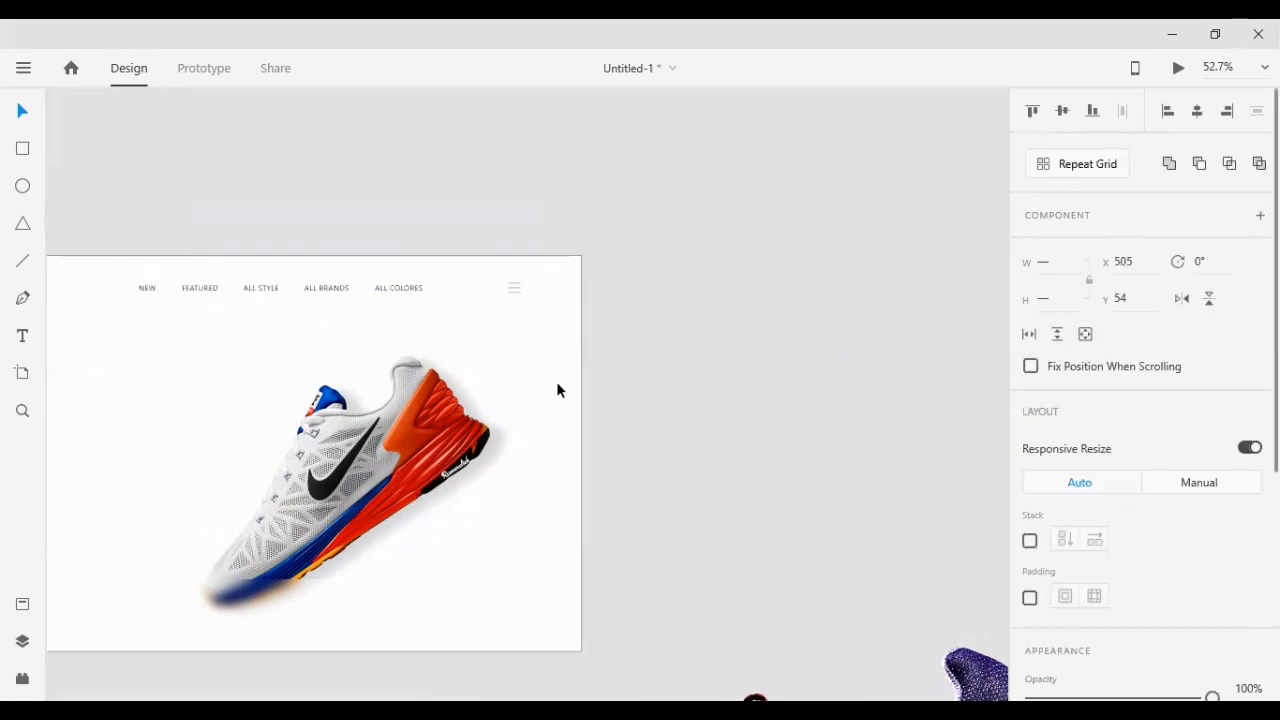
key("shift+Right")
key("shift+Right")
key("shift+Right")
key("shift+Right")
key("shift+Right")
key("shift+Right")
key("shift+Right")
key("Right")
key("Right")
key("Right")
key("Right")
key("Right")
key("Right")
key("Right")
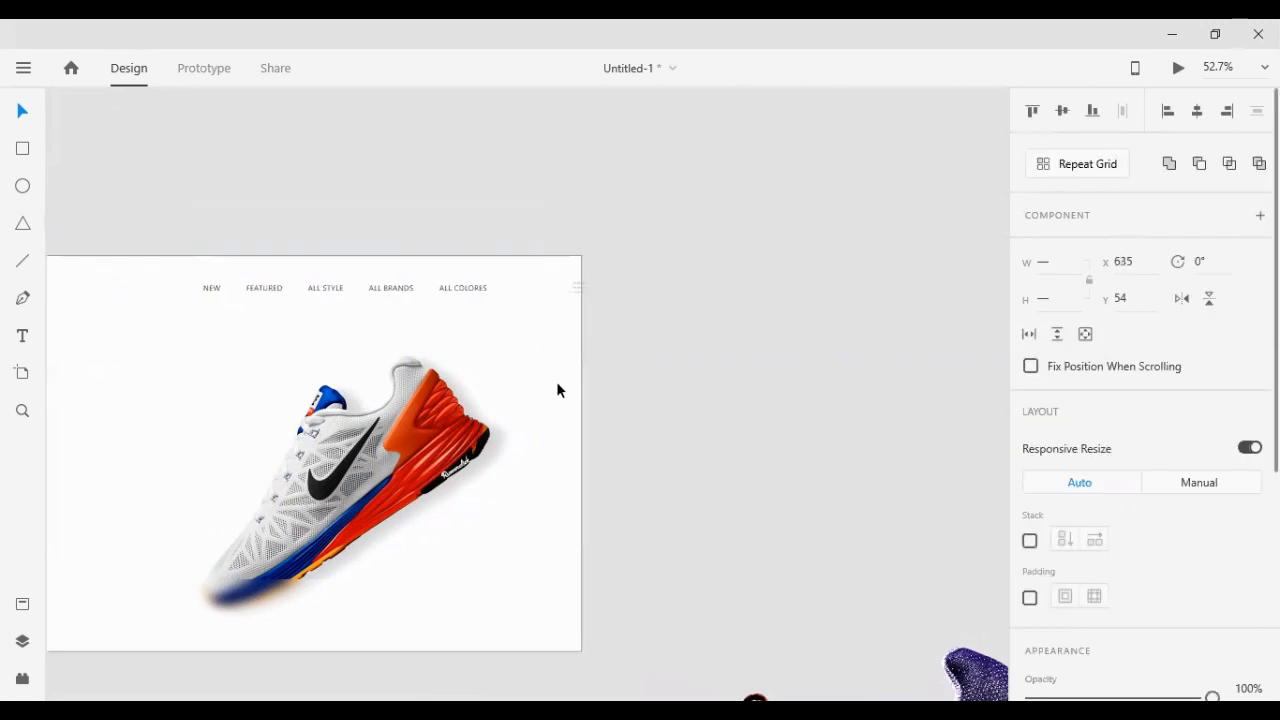
key("shift+Left")
key("Left")
key("Left")
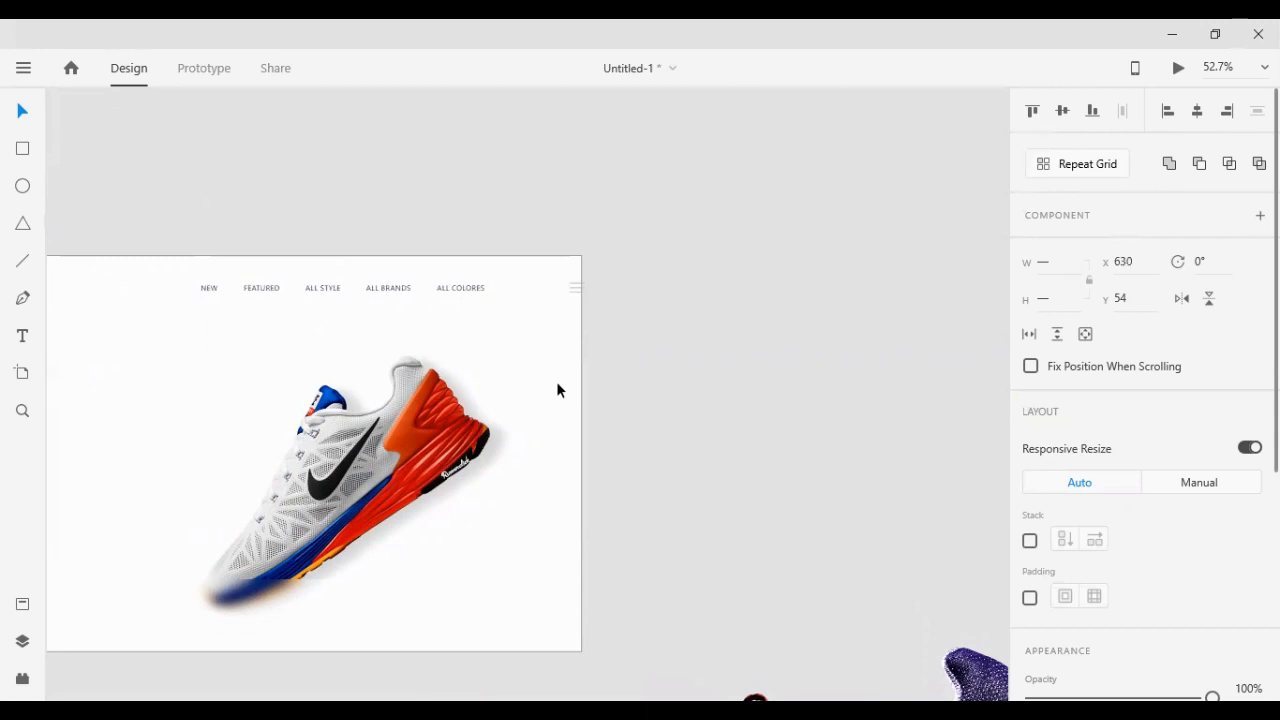
key("shift+Left")
key("shift+Left")
key("shift+Left")
key("shift+Left")
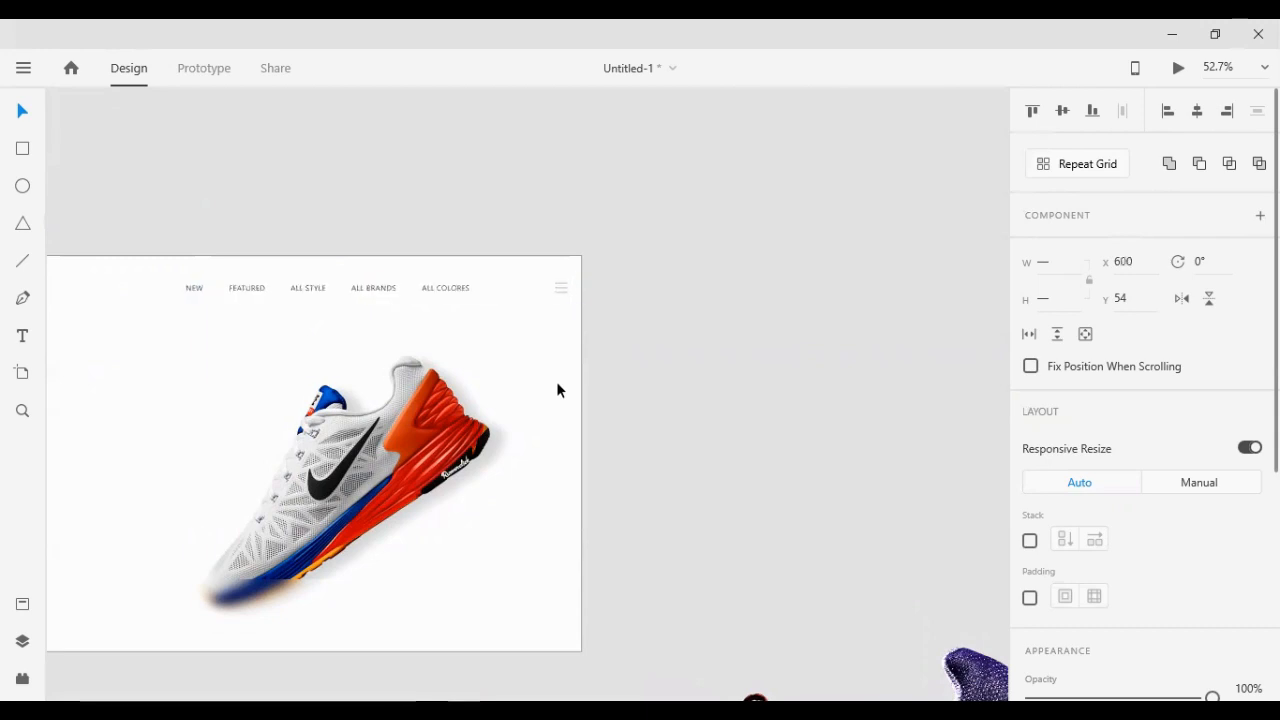
key("shift+Left")
Raise the menu labels and three-line icon together to Y 41
key("shift+Up")
key("shift+Up")
key("shift+Up")
key("shift+Up")
key("shift+Up")
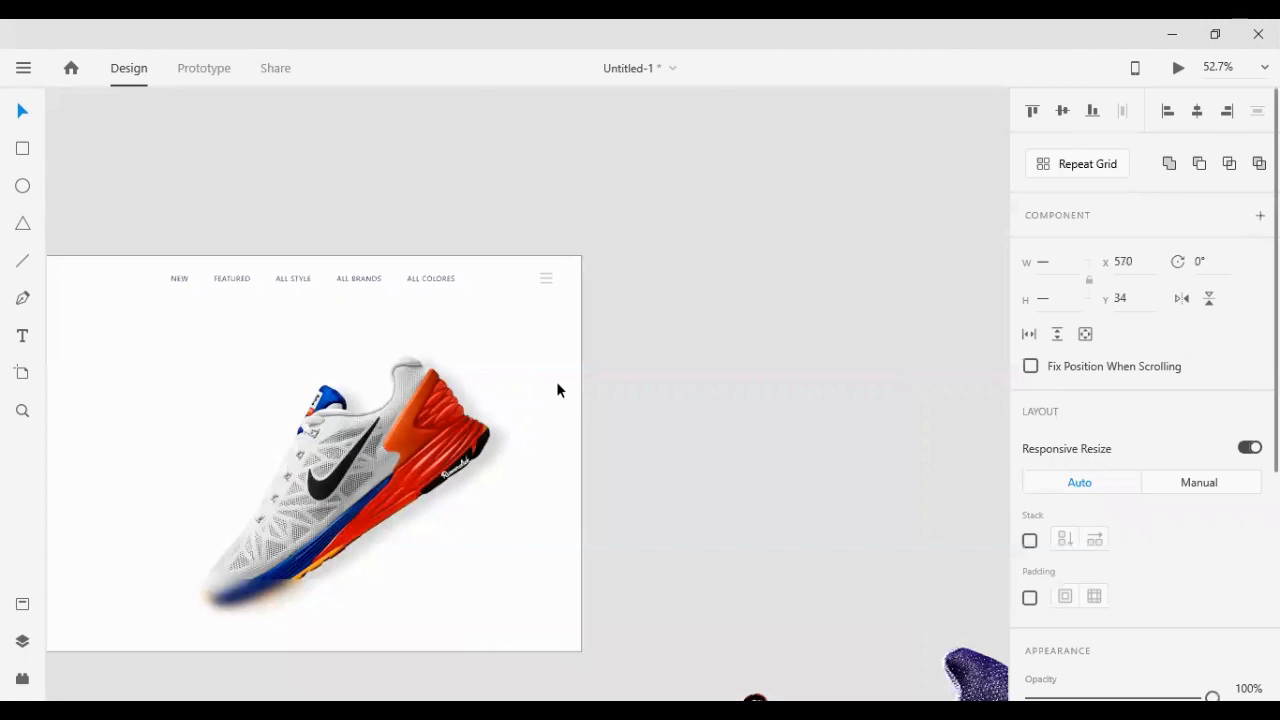
key("Down")
key("Down")
key("Down")
key("Down")
key("Down")
key("Down")
key("Down")
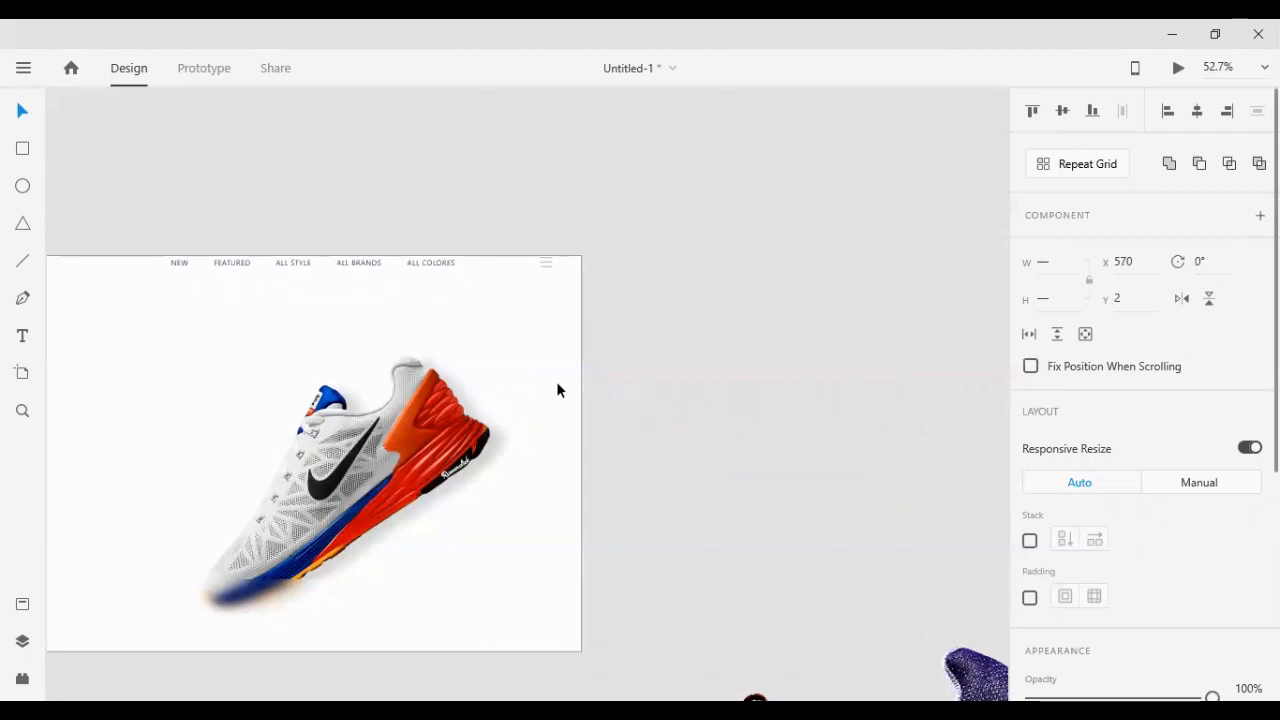
key("shift+Down")
key("shift+Down")
key("shift+Down")
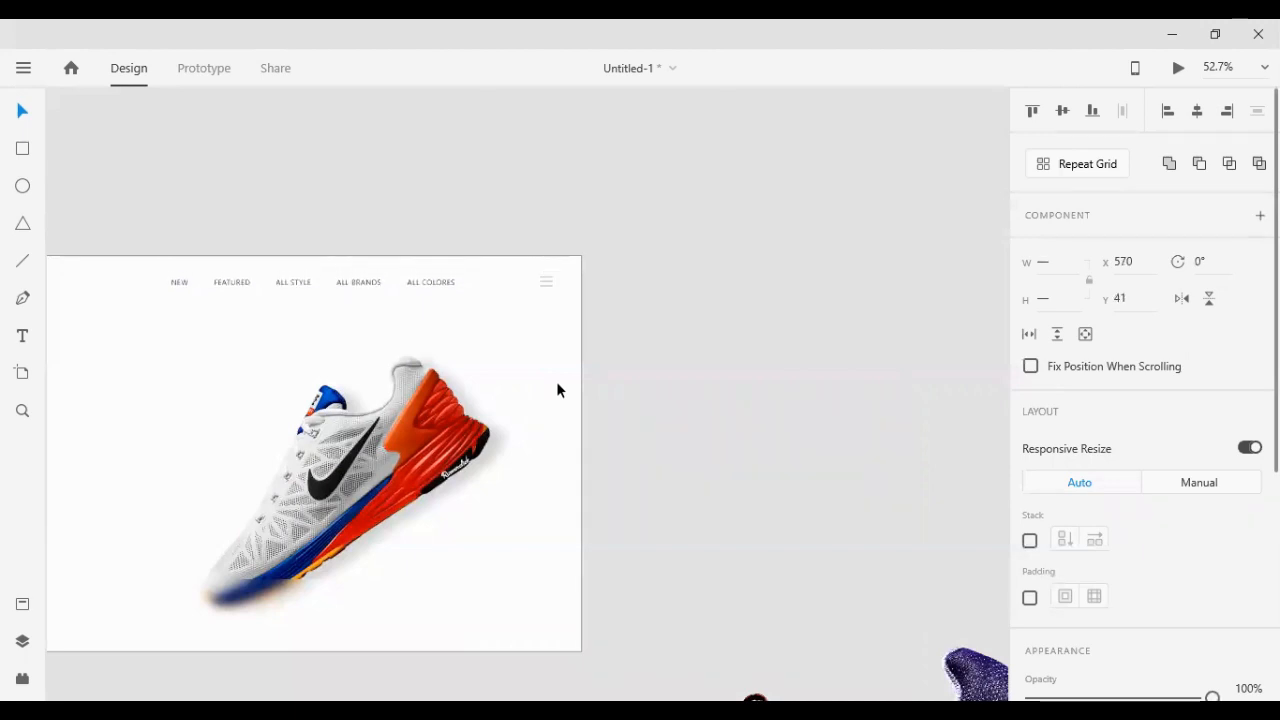
Move only the menu label group closer to the three-line icon, placing it at X 643
left_click(712, 358)
left_click_drag(305, 130, 406, 324)
key("shift+Right")
key("shift+Right")
key("shift+Right")
key("shift+Right")
key("shift+Right")
key("shift+Right")
key("shift+Right")
key("shift+Right")
key("shift+Right")
key("shift+Right")
key("shift+Right")
key("shift+Right")
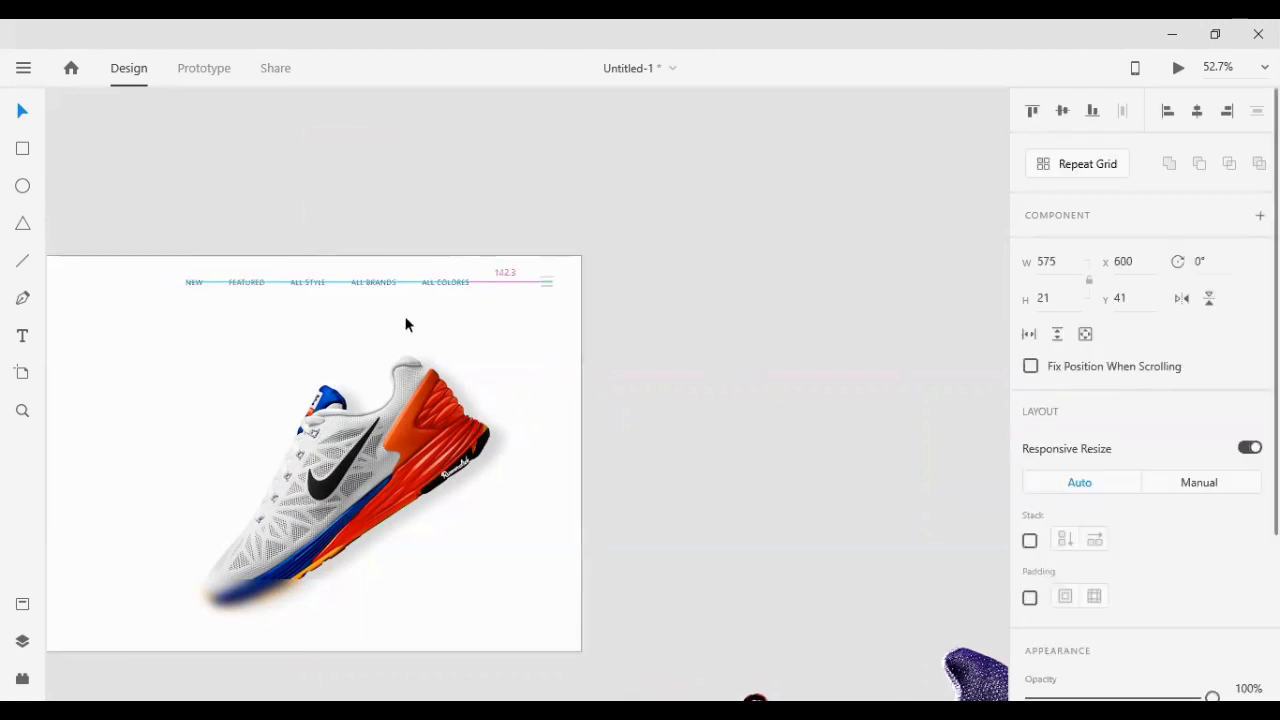
key("shift+Right")
key("shift+Right")
key("shift+Right")
key("shift+Right")
key("shift+Right")
key("shift+Right")
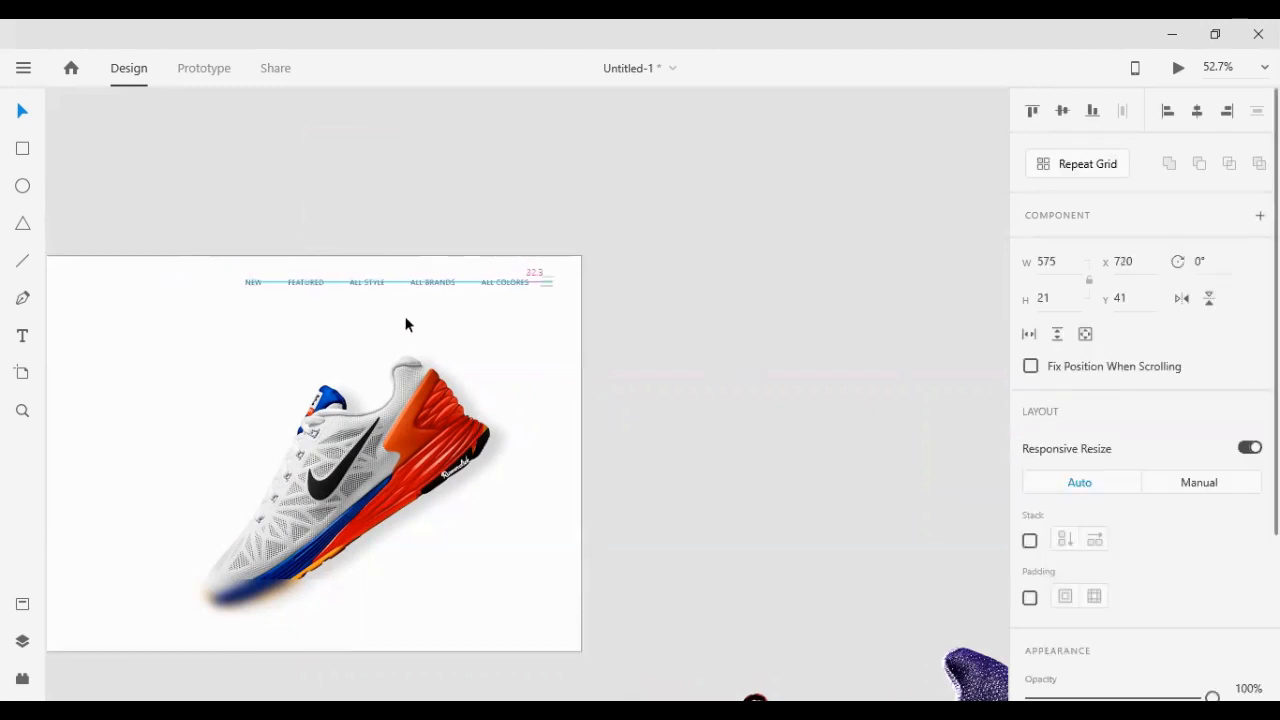
key("Left")
key("Left")
key("Left")
key("Left")
key("Left")
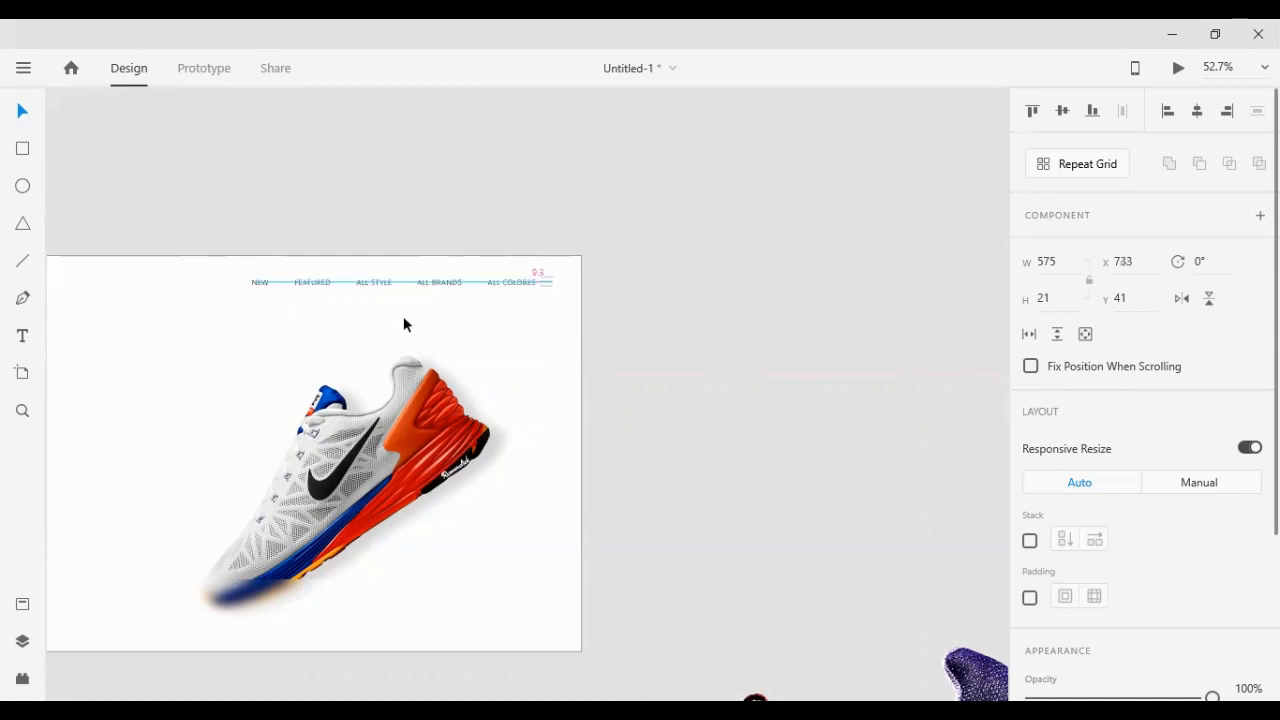
key("shift+Left")
key("shift+Left")
key("shift+Left")
key("shift+Left")
key("shift+Left")
key("shift+Left")
key("shift+Left")
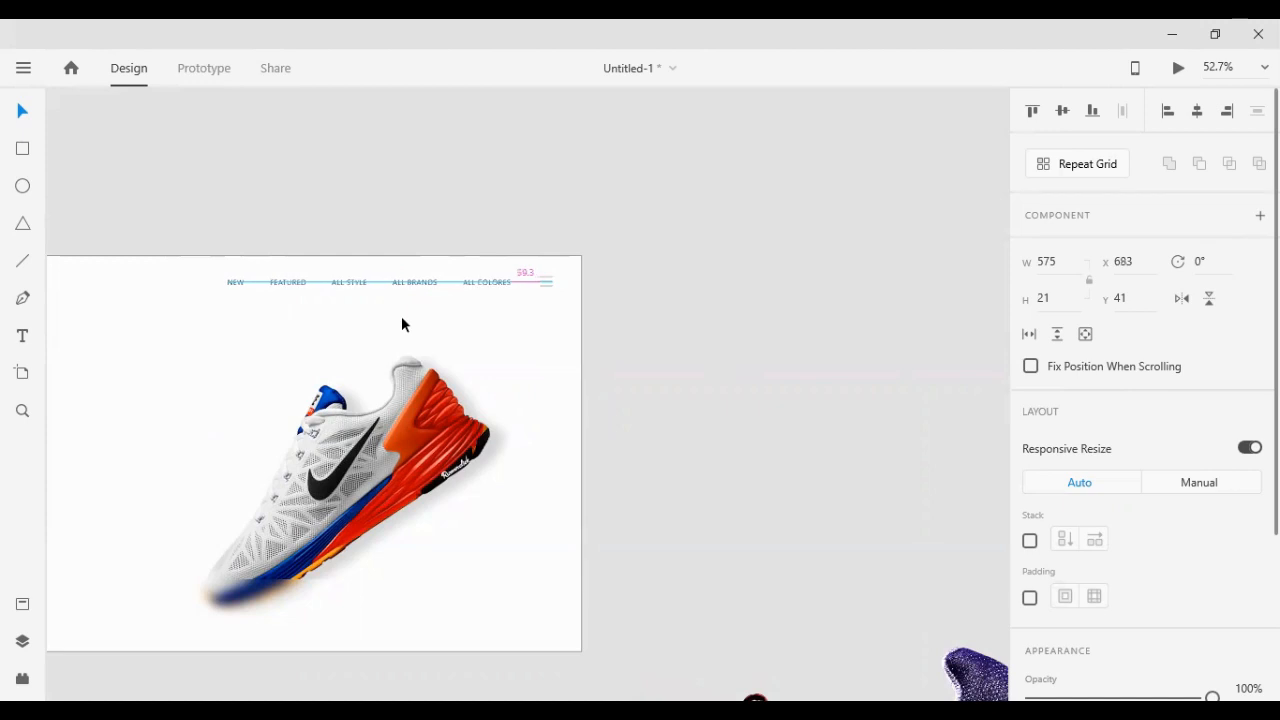
key("shift+Left")
key("shift+Left")
key("shift+Left")
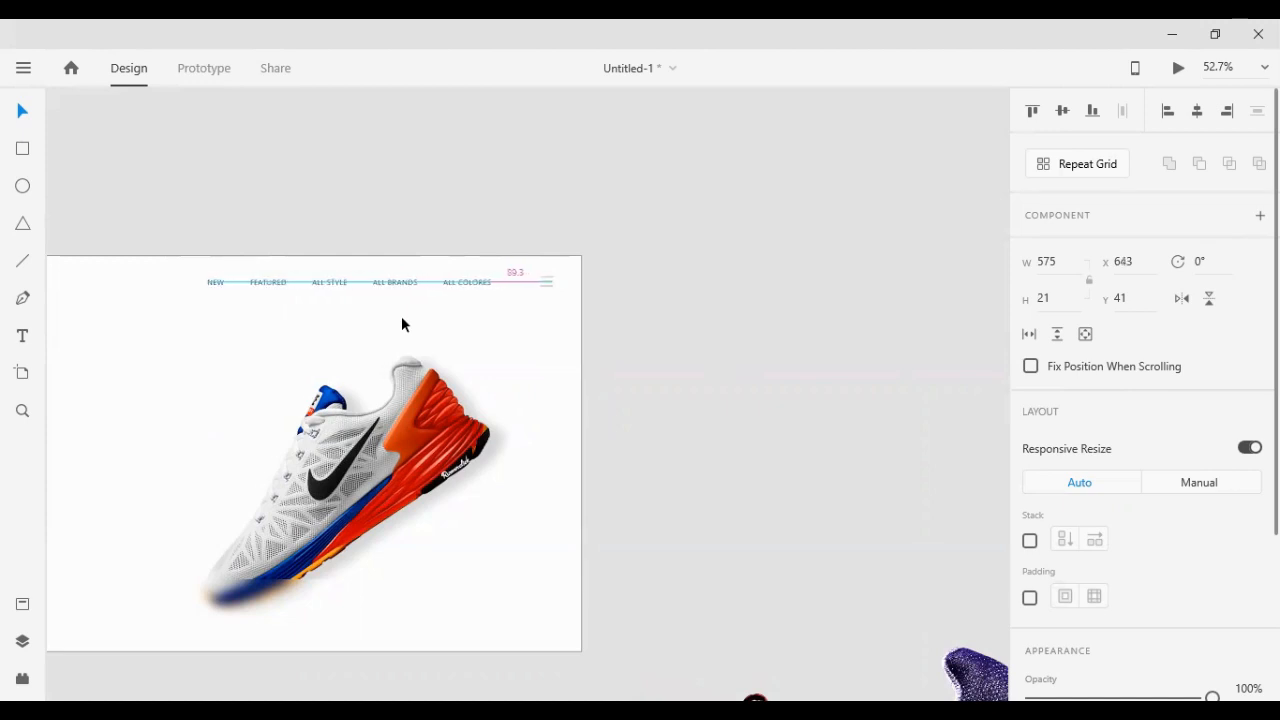
Move the menu label group horizontally away from the three-line icon, placing it at X 463
key("shift+Left")
key("shift+Left")
key("shift+Left")
key("shift+Left")
key("shift+Left")
key("shift+Left")
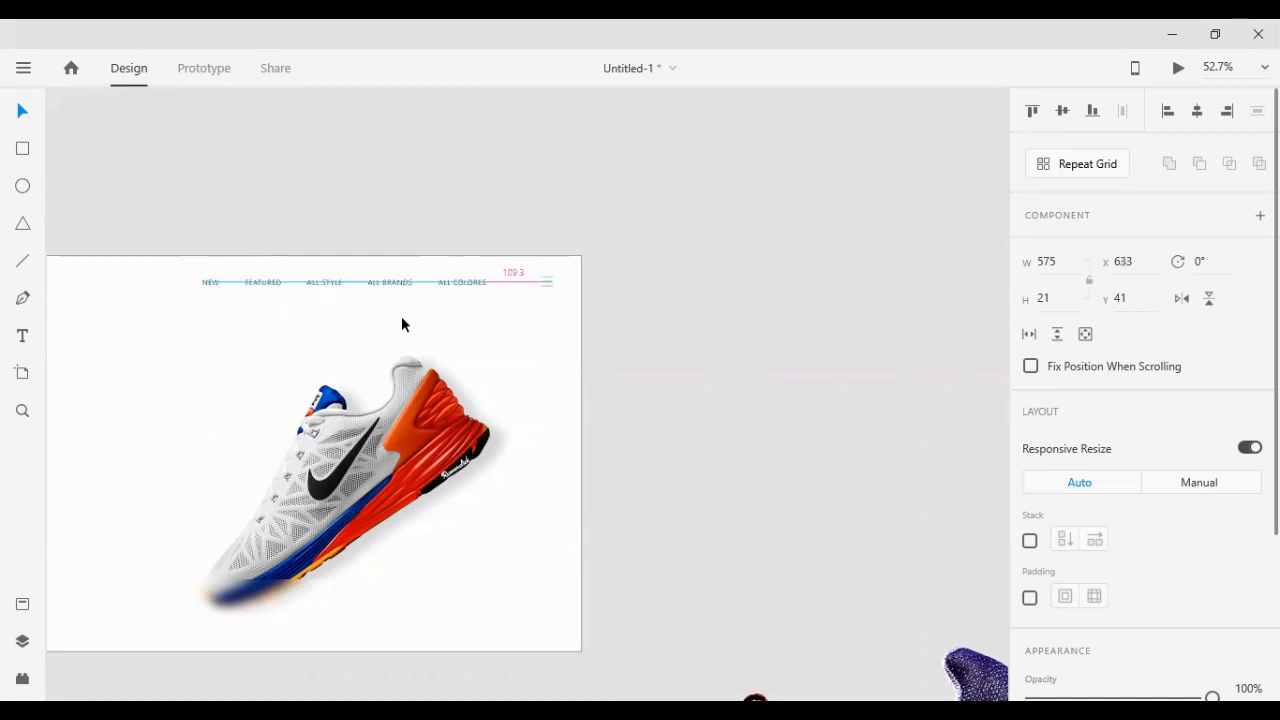
key("shift+Left")
key("shift+Left")
key("shift+Left")
key("shift+Left")
key("shift+Left")
key("shift+Left")
key("shift+Left")
key("shift+Left")
key("shift+Left")
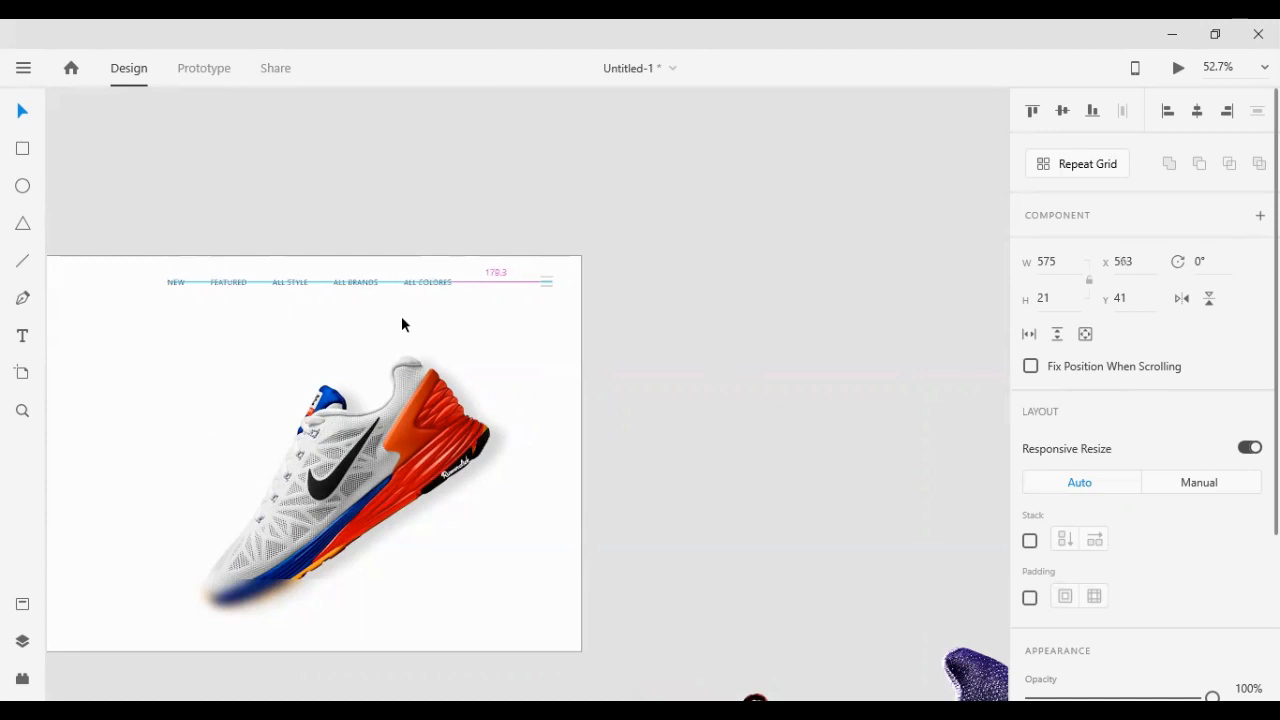
key("shift+Left")
key("shift+Left")
key("shift+Left")
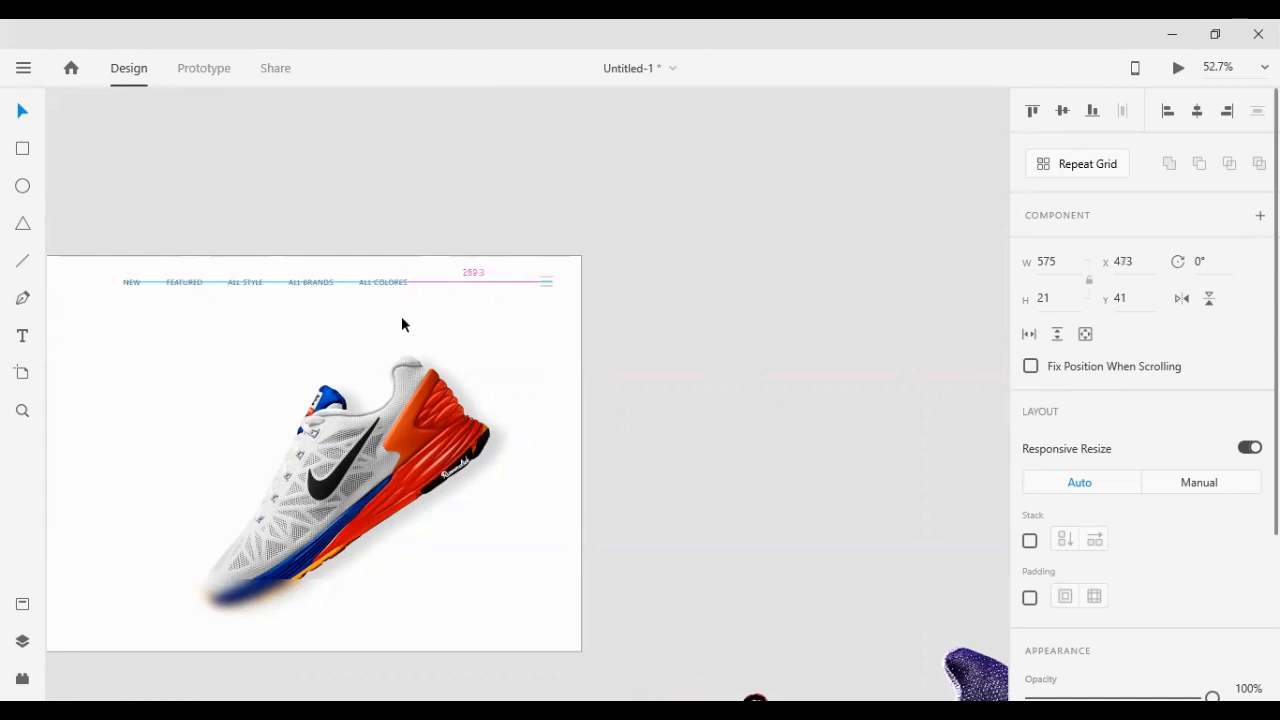
left_click(640, 392)
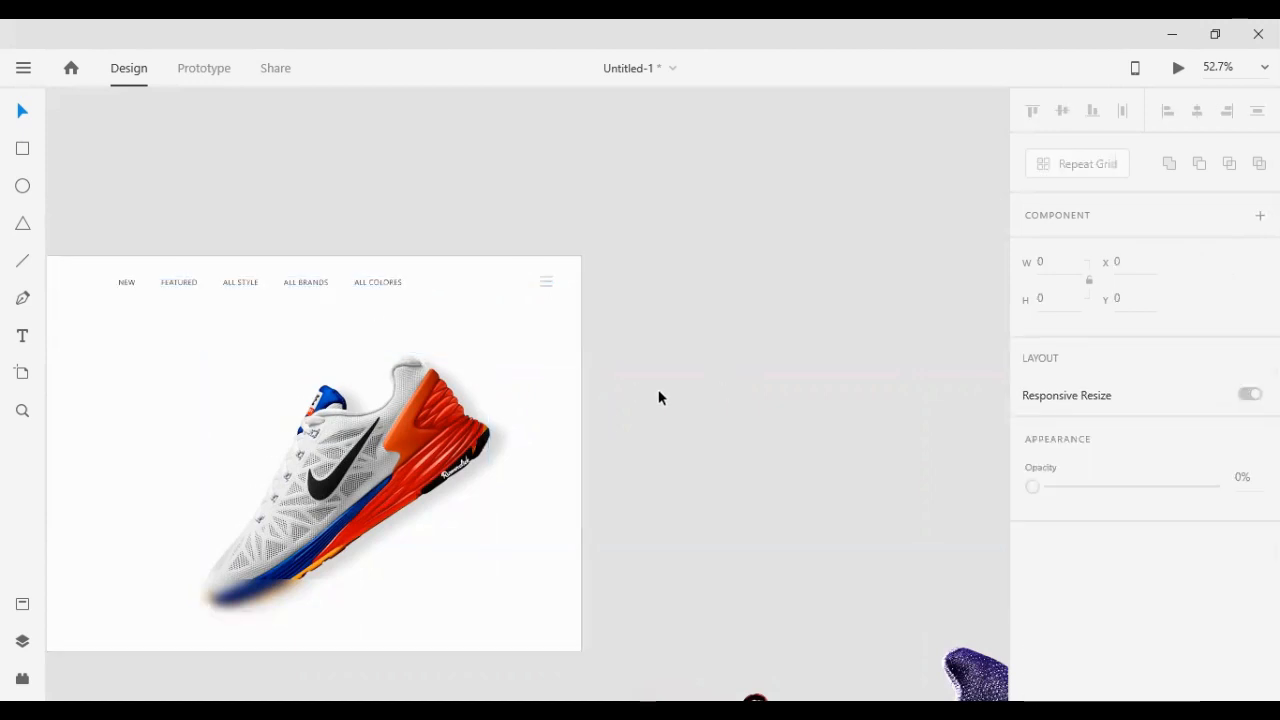
scroll(658, 389, "left", 5)
scroll(630, 320, "down", 2)
scroll(560, 200, "down", 1)
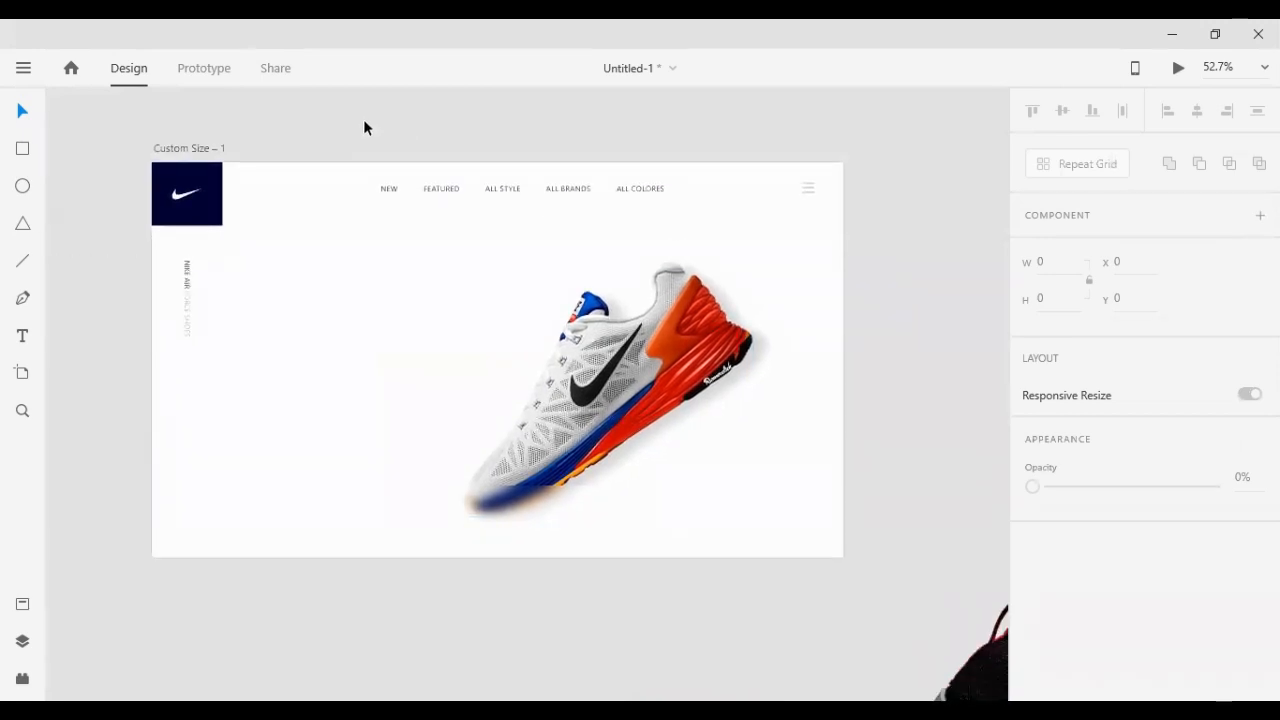
left_click(211, 243)
scroll(351, 447, "down", 3)
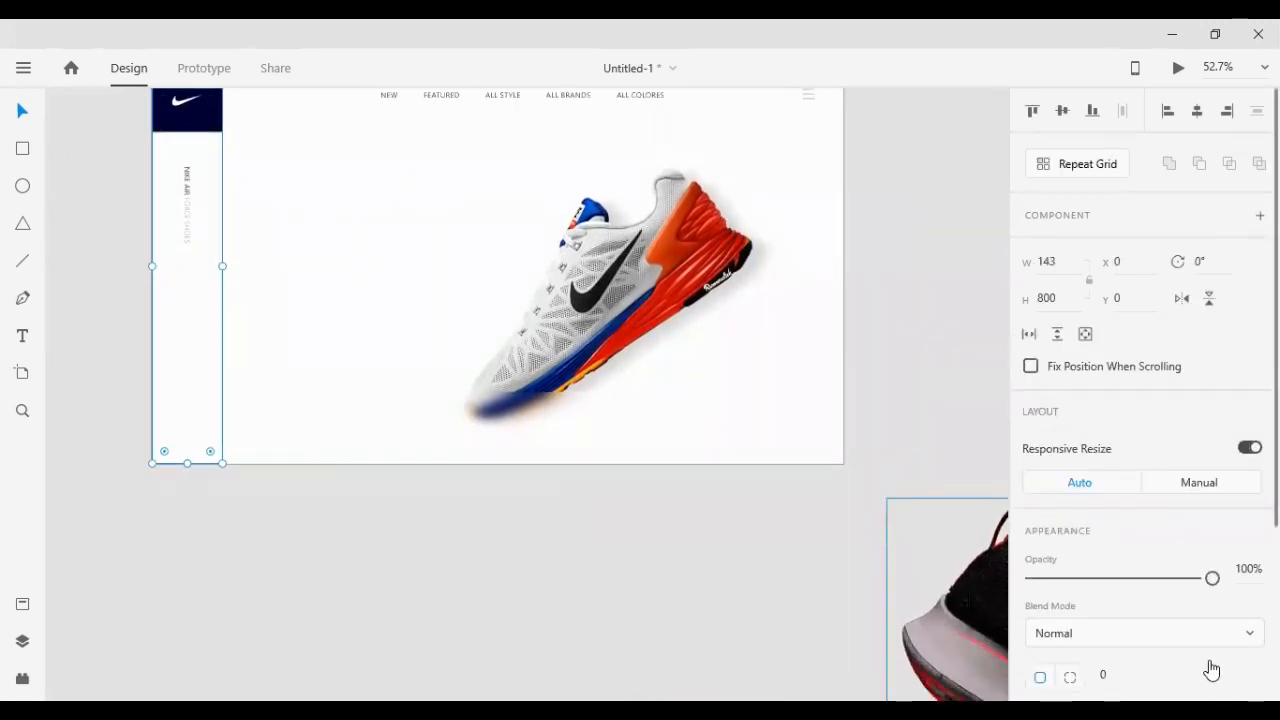
scroll(1211, 671, "down", 3)
scroll(400, 440, "up", 1)
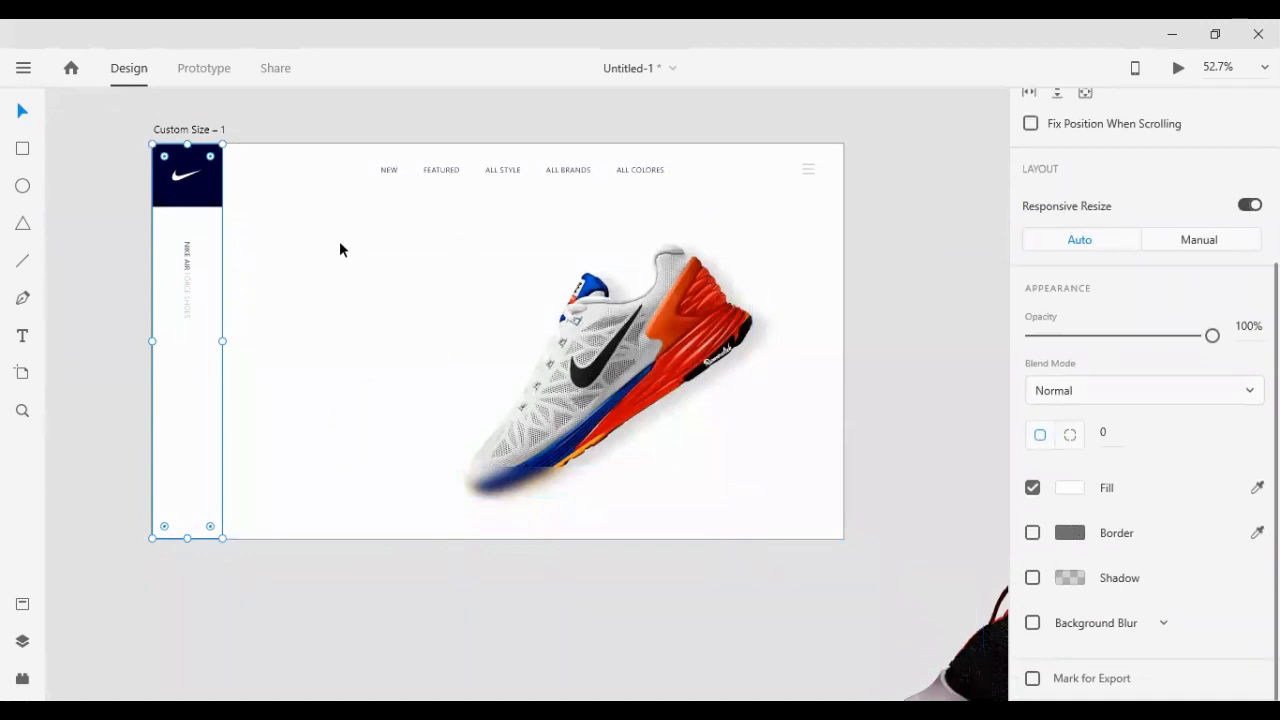
left_click(265, 101)
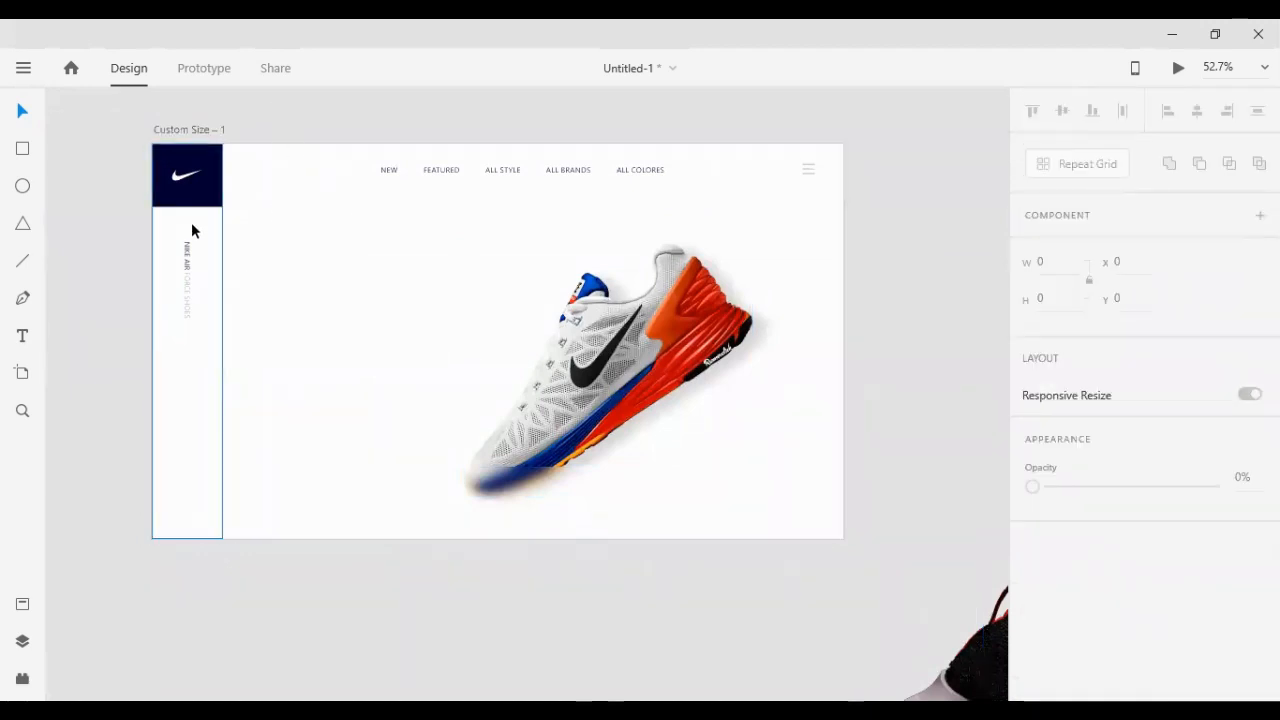
left_click_drag(194, 229, 372, 286)
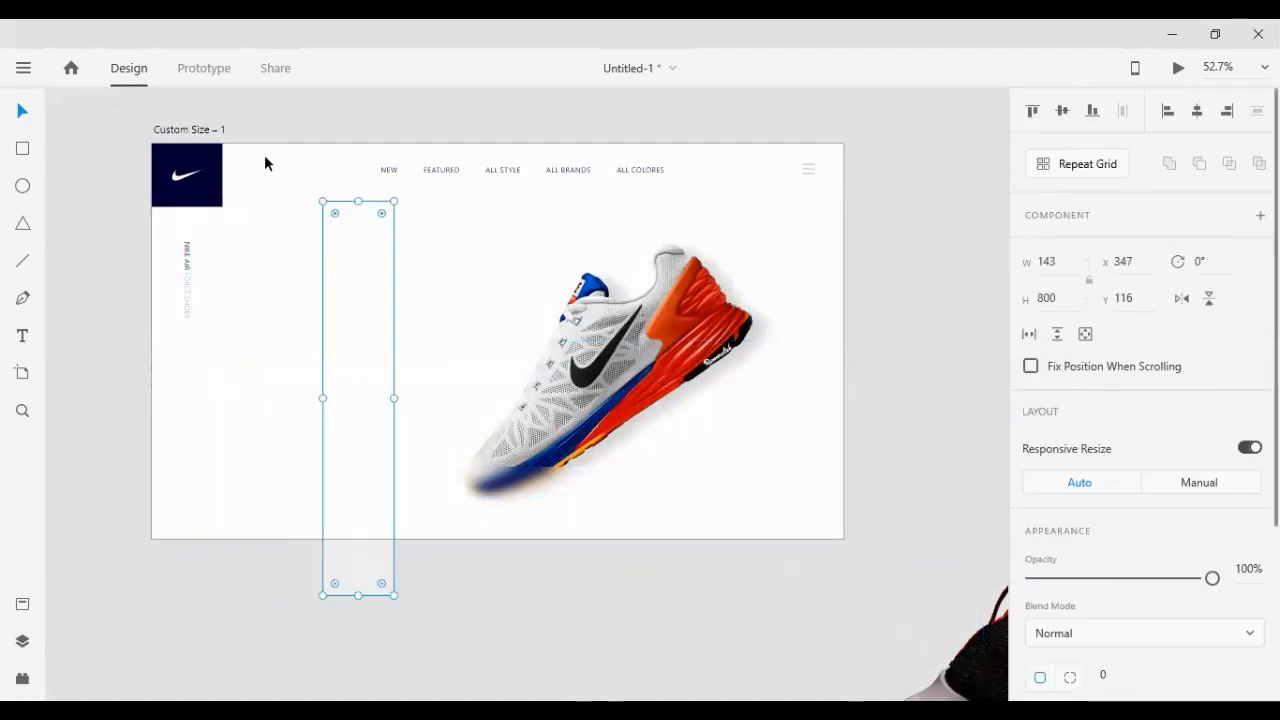
left_click_drag(264, 154, 276, 250)
left_click_drag(364, 321, 331, 350)
left_click(339, 167)
key("ctrl+z")
key("ctrl+z")
key("ctrl+z")
key("ctrl+z")
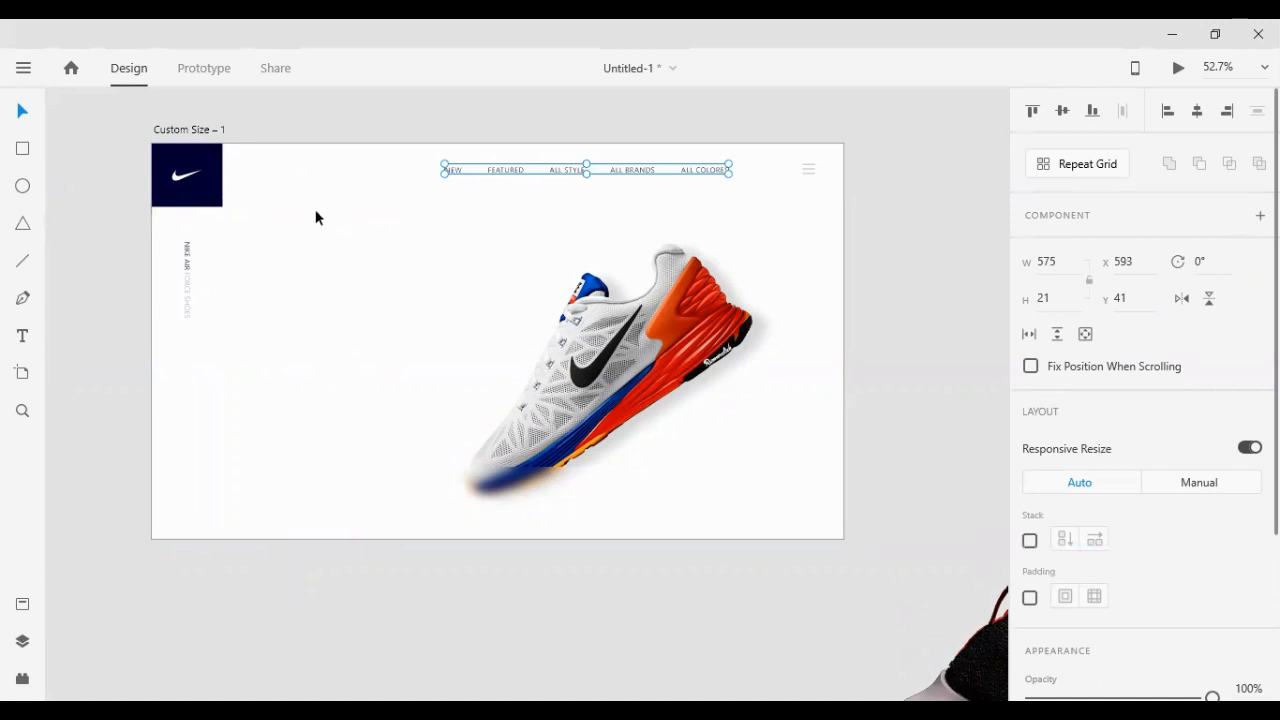
key("ctrl+shift+z")
Draw a 1400 × 800 rectangle covering the whole artboard, send it to the back and remove its border
left_click(54, 126)
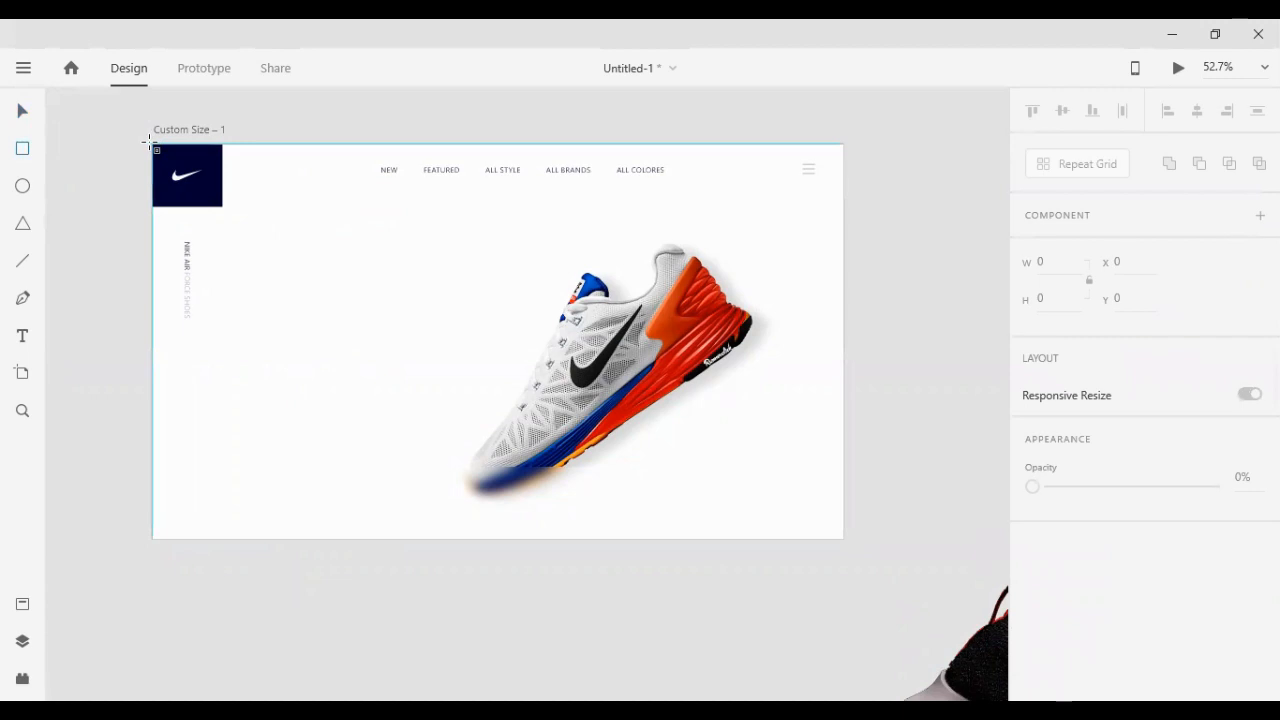
left_click_drag(153, 145, 843, 540)
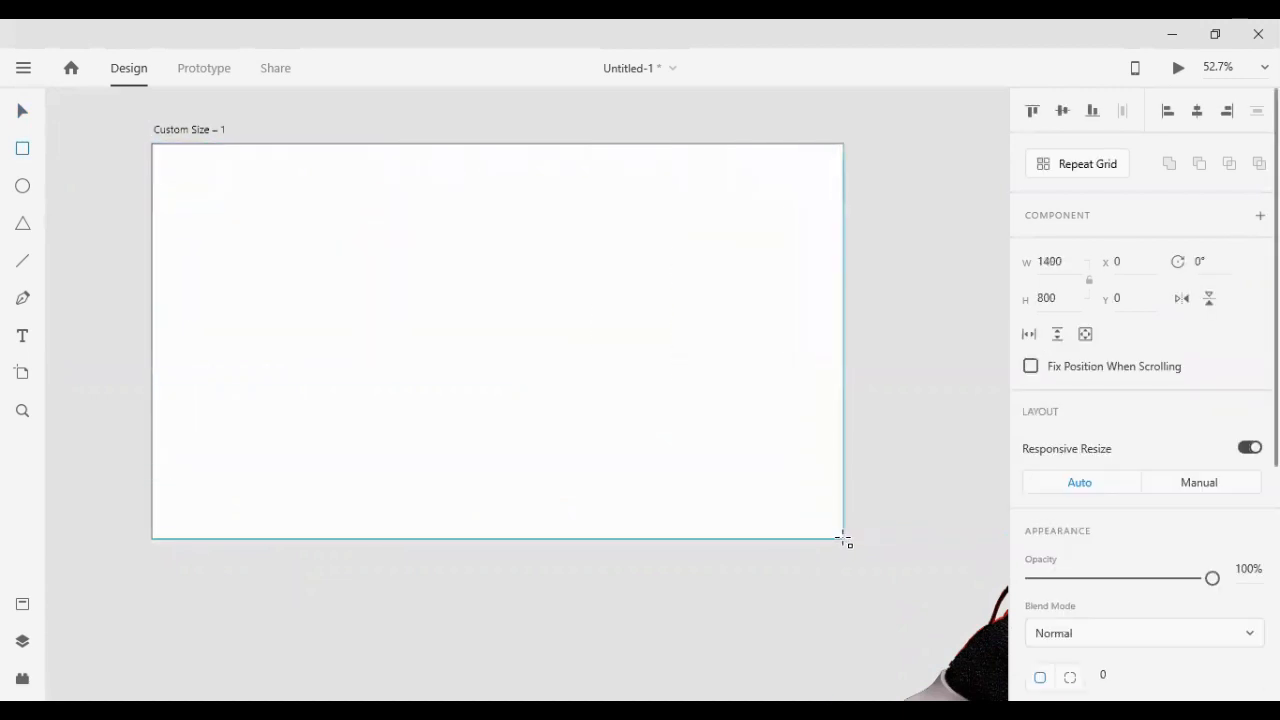
left_click(23, 111)
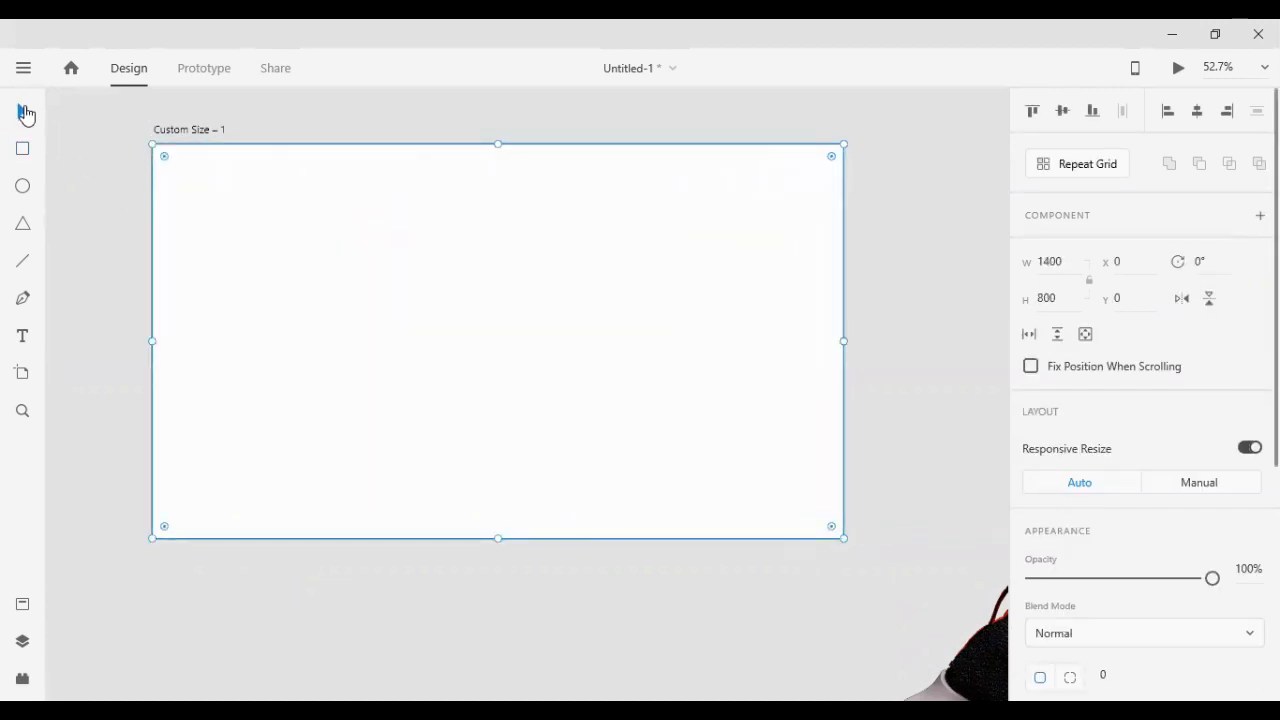
key("ctrl+shift+bracketleft")
scroll(1018, 505, "down", 5)
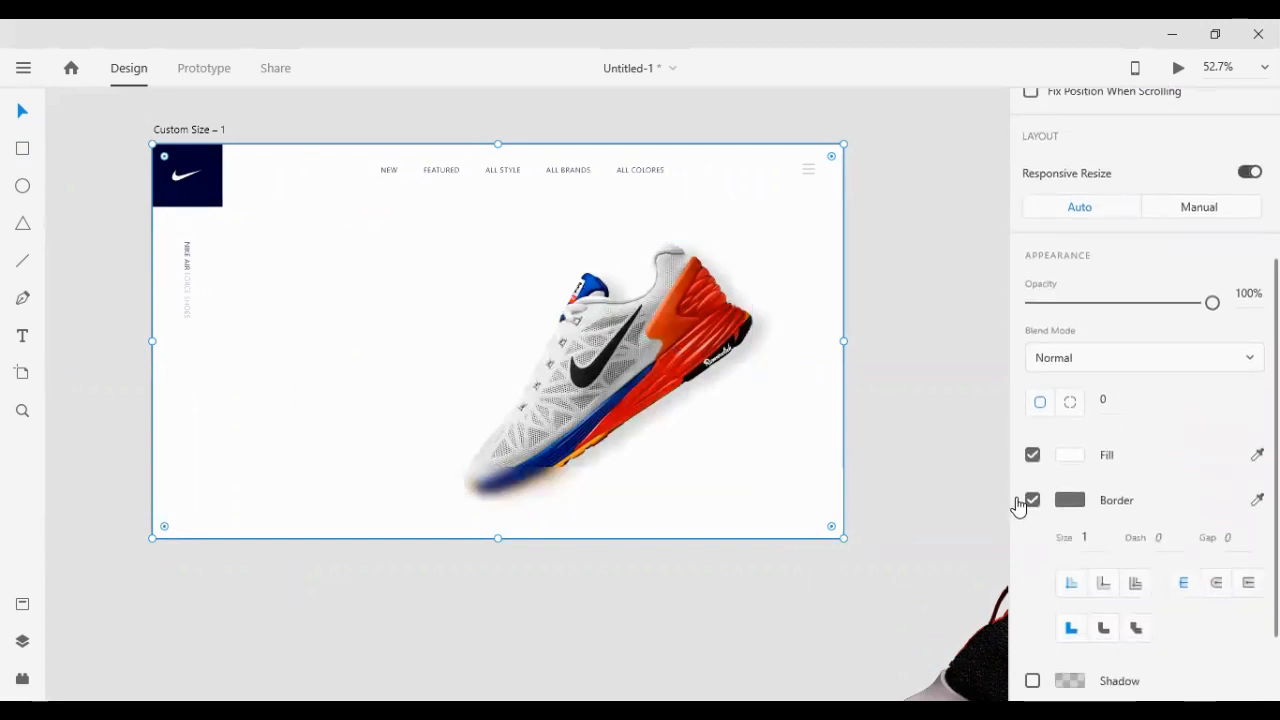
left_click(1032, 501)
Set the full-artboard background rectangle's fill to light grey #F3F3F3
left_click(1068, 488)
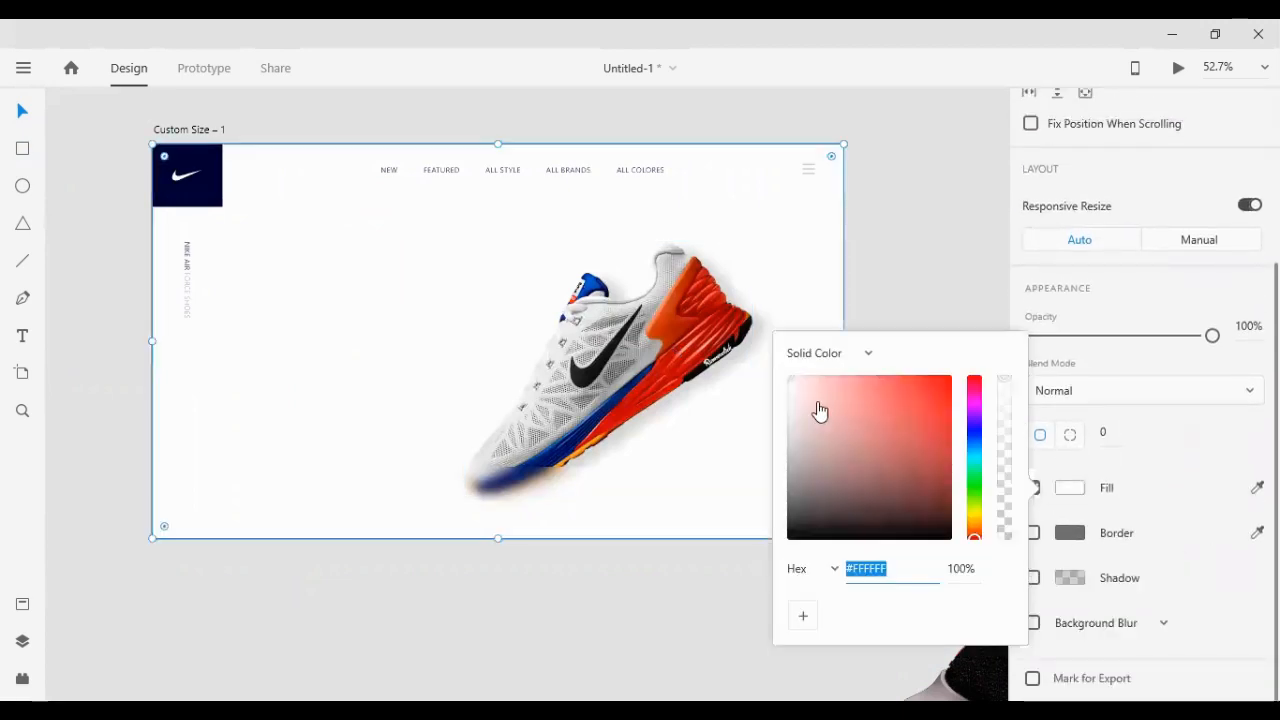
left_click(788, 391)
left_click_drag(777, 387, 768, 392)
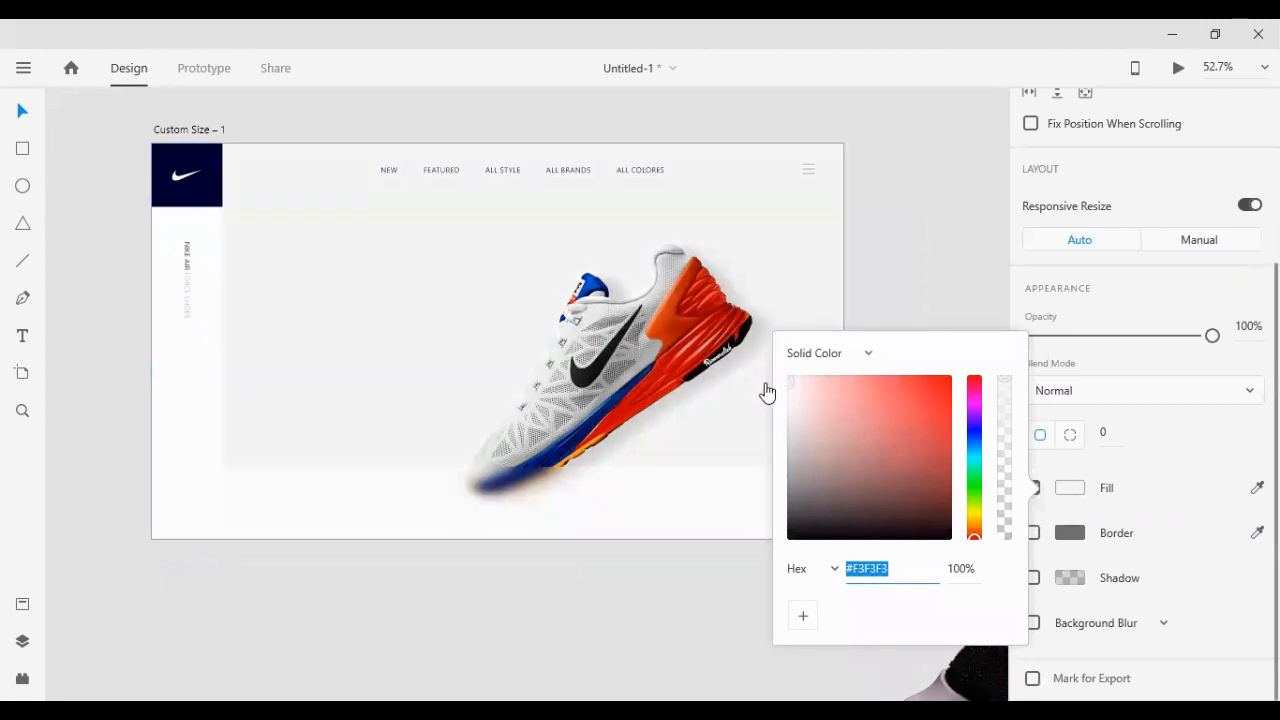
left_click(939, 250)
Flip the black-and-orange shoe horizontally, separate the spare shoes outside the artboard, and place the flipped one at X 1960, Y 183
scroll(935, 248, "down", 1)
scroll(900, 255, "up", 3)
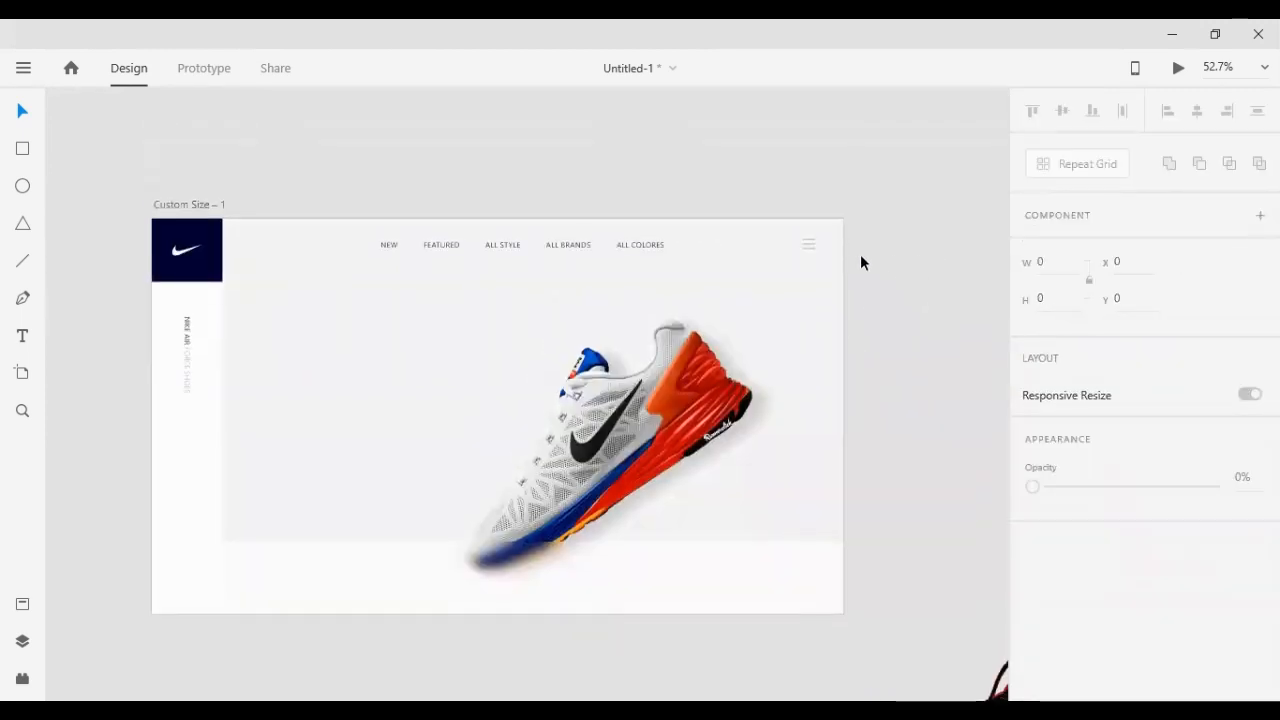
scroll(858, 254, "down", 7)
left_click_drag(966, 514, 607, 436)
scroll(691, 415, "down", 4)
left_click(1181, 302)
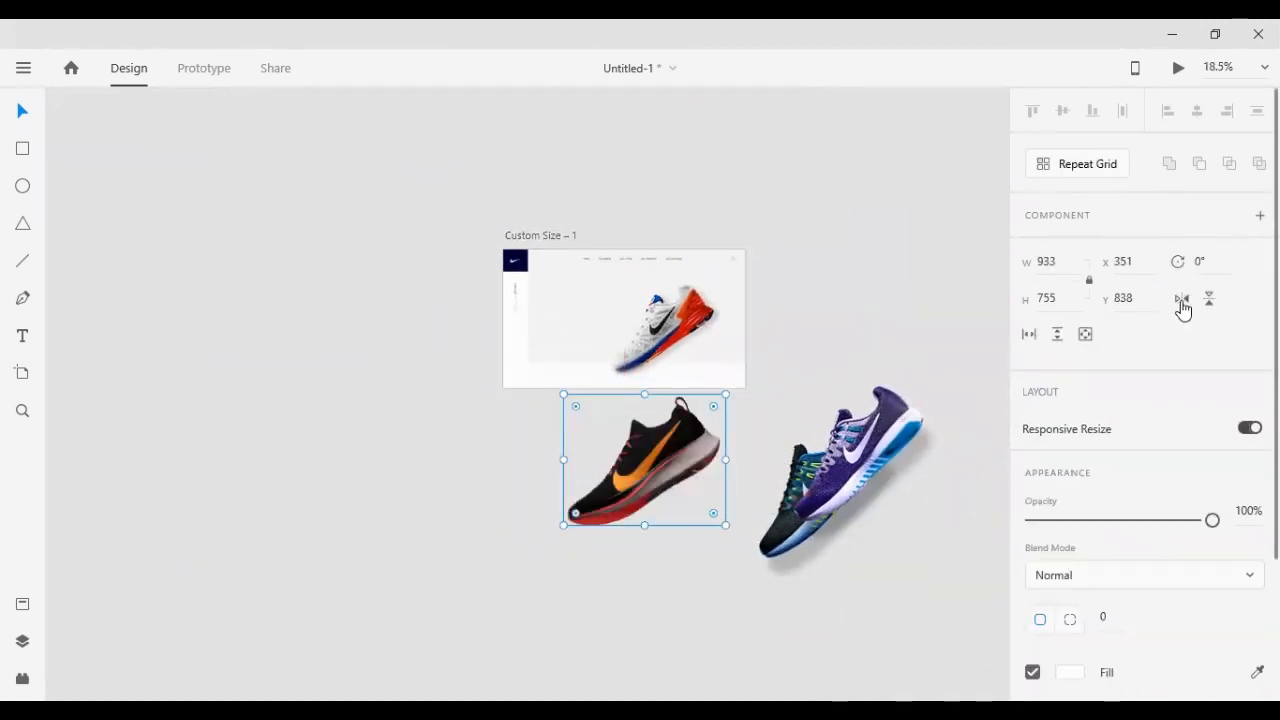
left_click(978, 364)
left_click_drag(852, 422, 804, 402)
left_click_drag(640, 467, 921, 355)
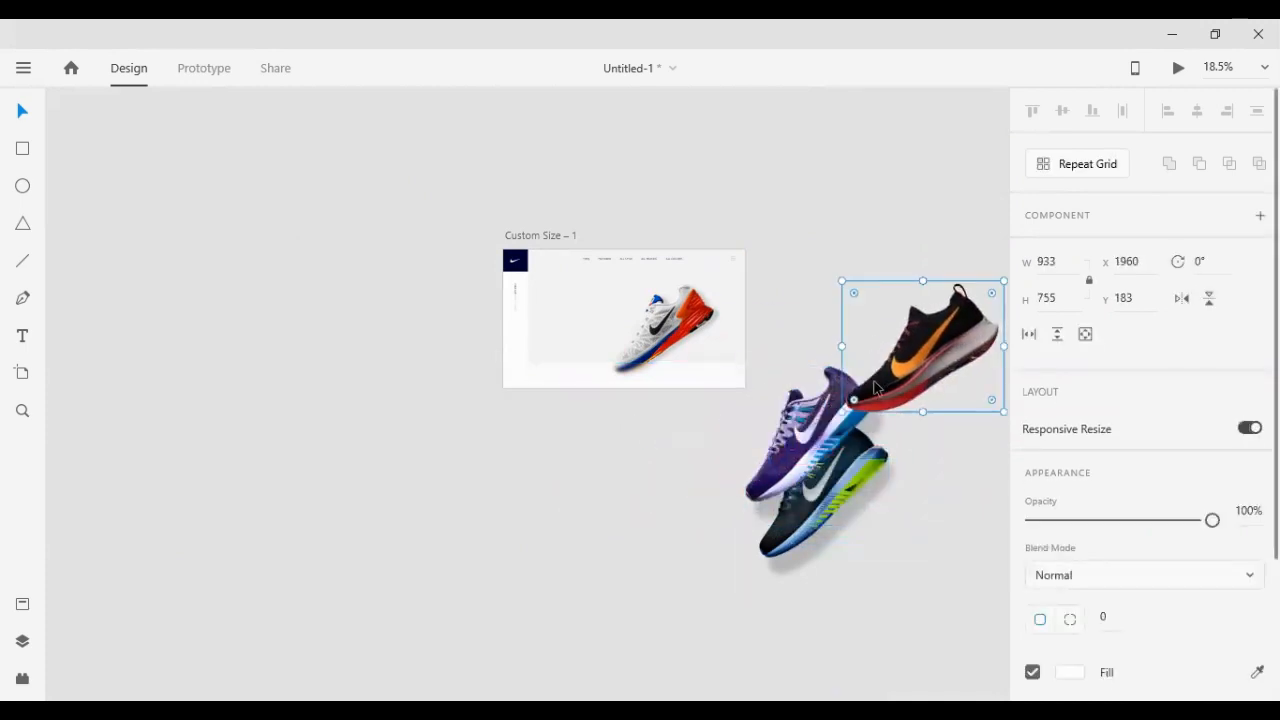
Place the purple shoe beside the white shoe's toe, shrunk proportionally to 169 × 188 px at X 451, Y 602
left_click_drag(763, 441, 623, 248)
scroll(755, 434, "up", 2)
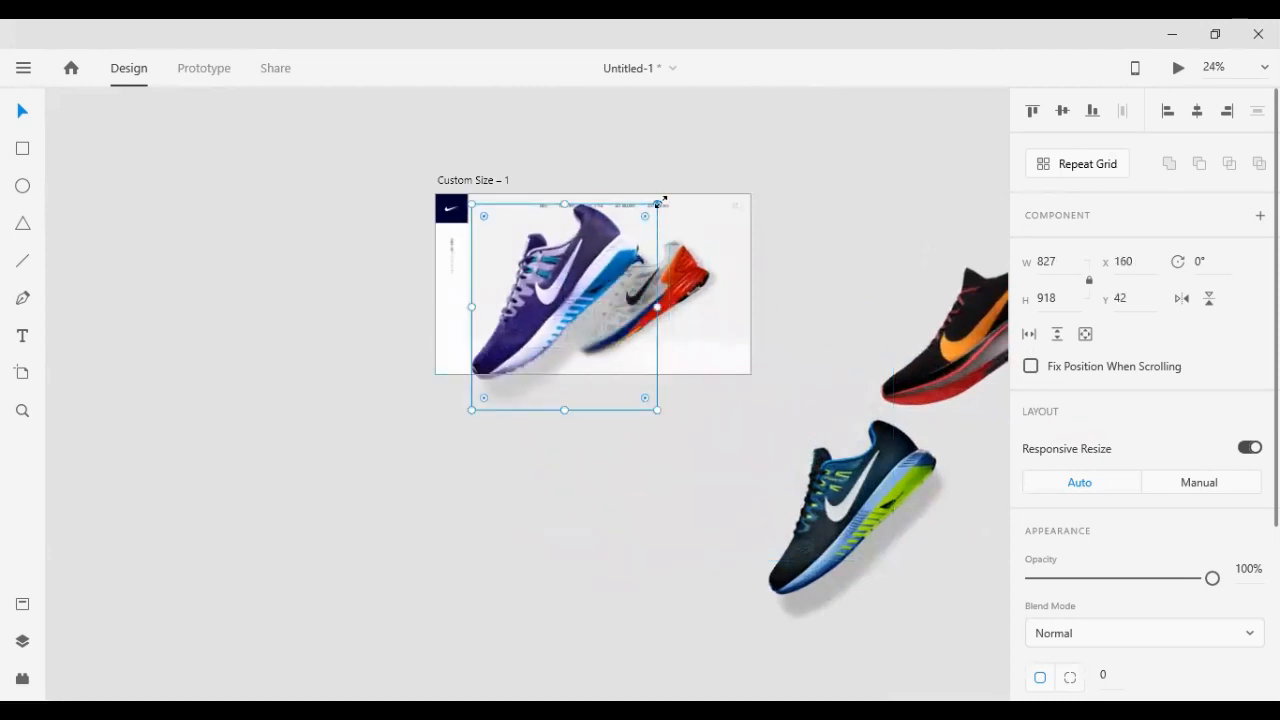
left_click_drag(657, 204, 552, 343)
scroll(547, 325, "up", 3)
scroll(547, 325, "up", 2)
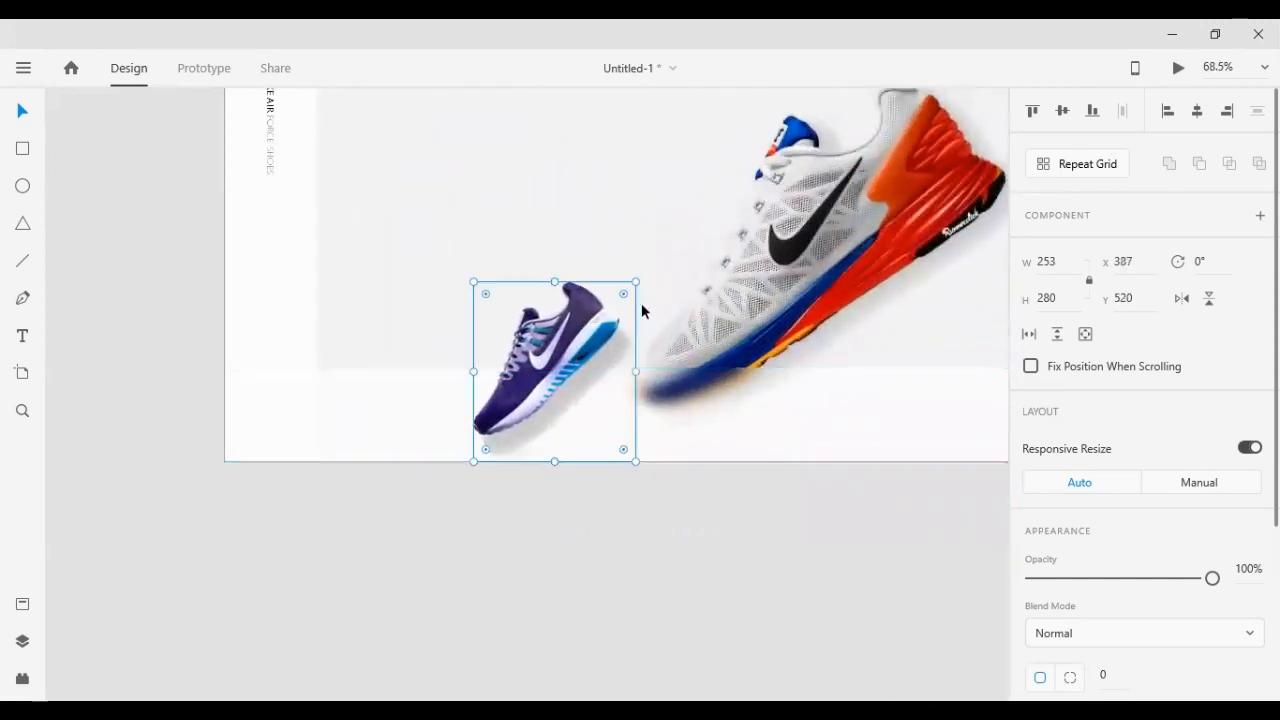
left_click_drag(636, 282, 604, 307)
left_click_drag(551, 371, 566, 386)
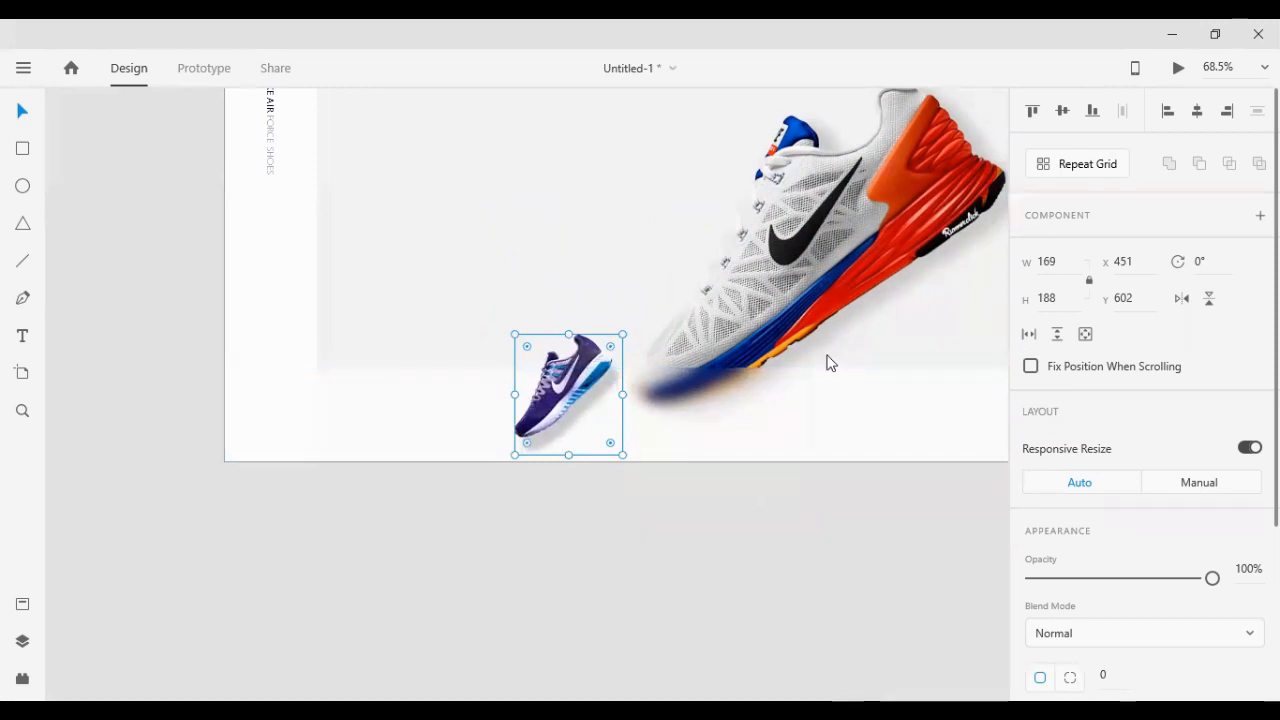
left_click(743, 541)
Add the text "NIKE AIR PRESTO" in the empty grey area between the vertical text and the white shoe
scroll(711, 470, "up", 2)
scroll(718, 385, "up", 1)
scroll(720, 384, "up", 2)
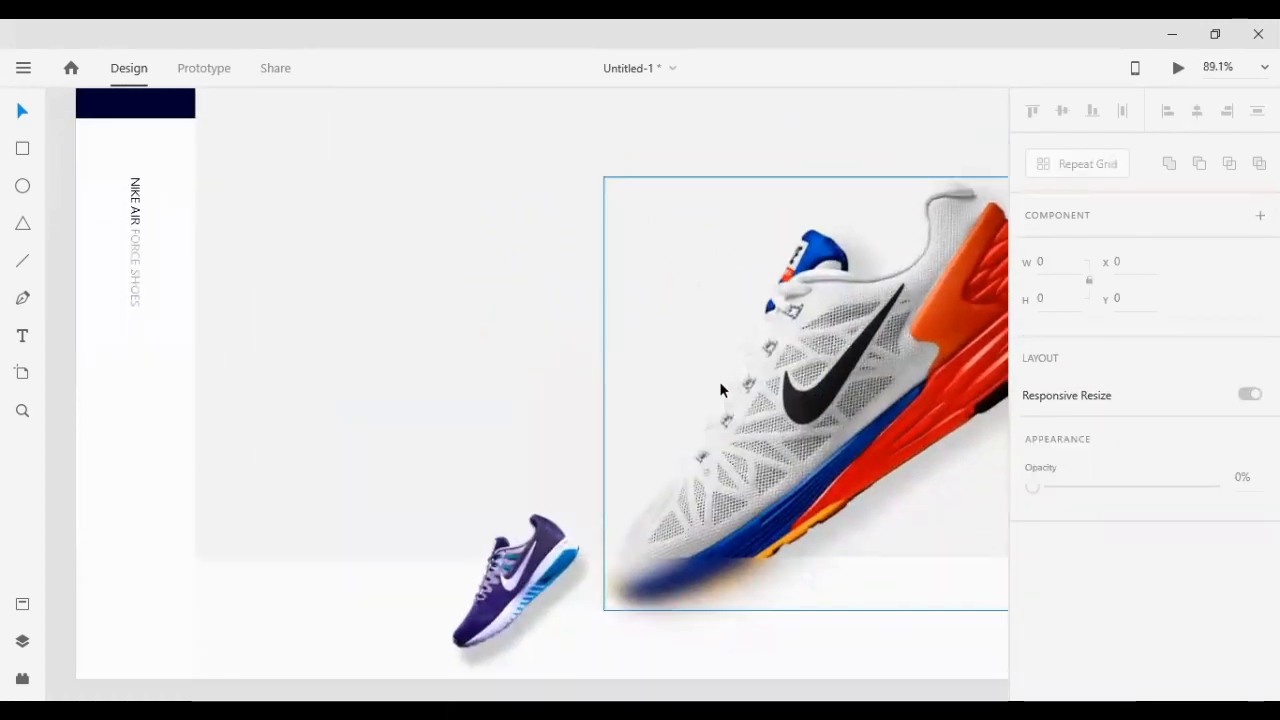
scroll(716, 385, "down", 1)
scroll(712, 385, "up", 2)
left_click(540, 206)
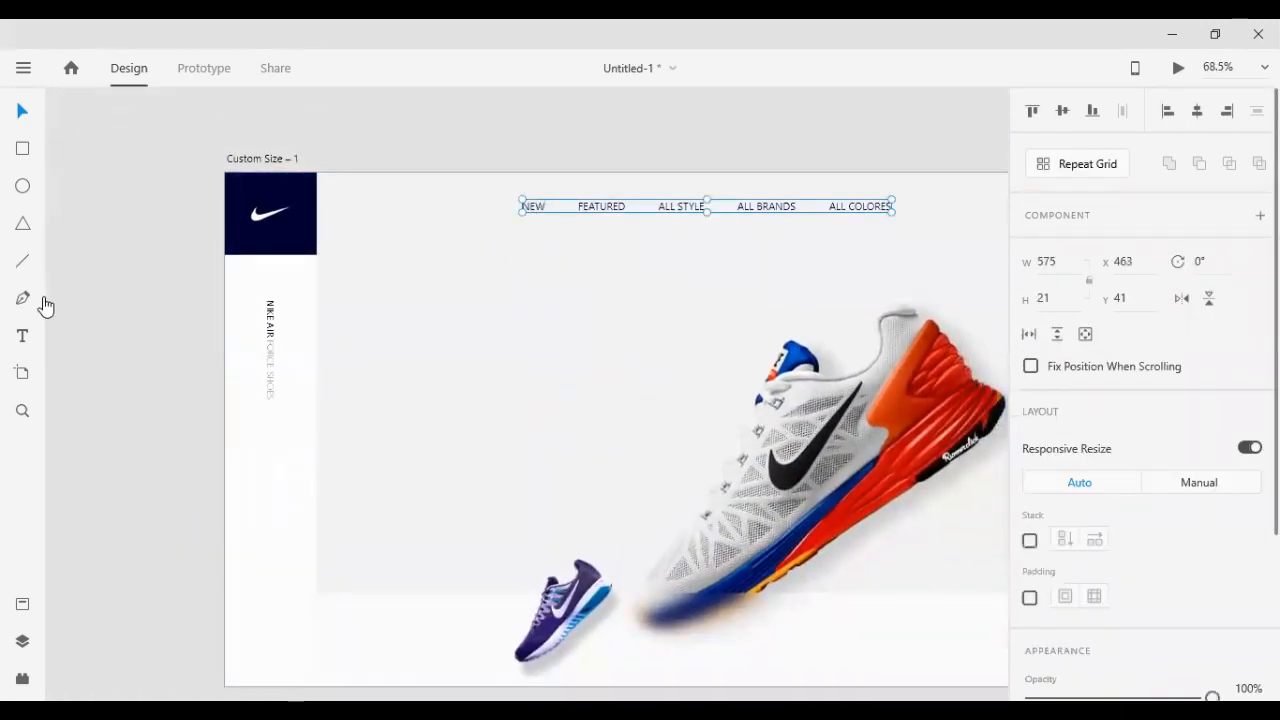
left_click(23, 336)
left_click(381, 368)
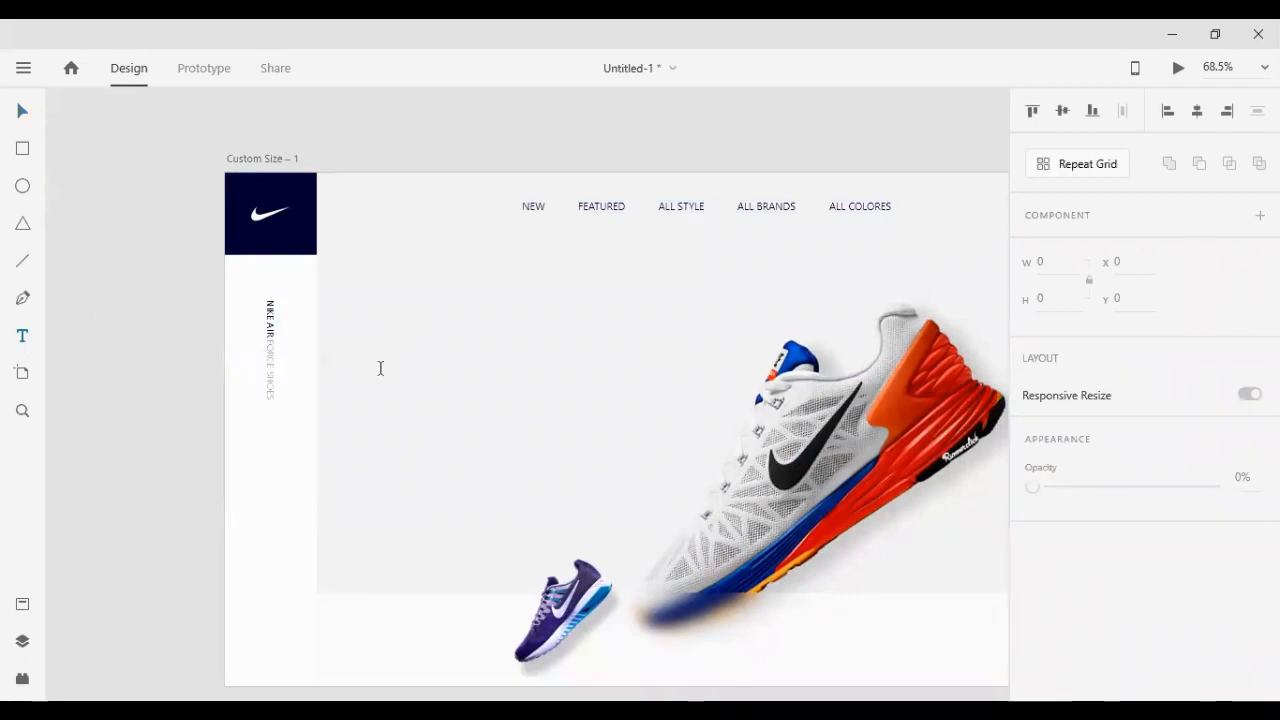
type("NIK")
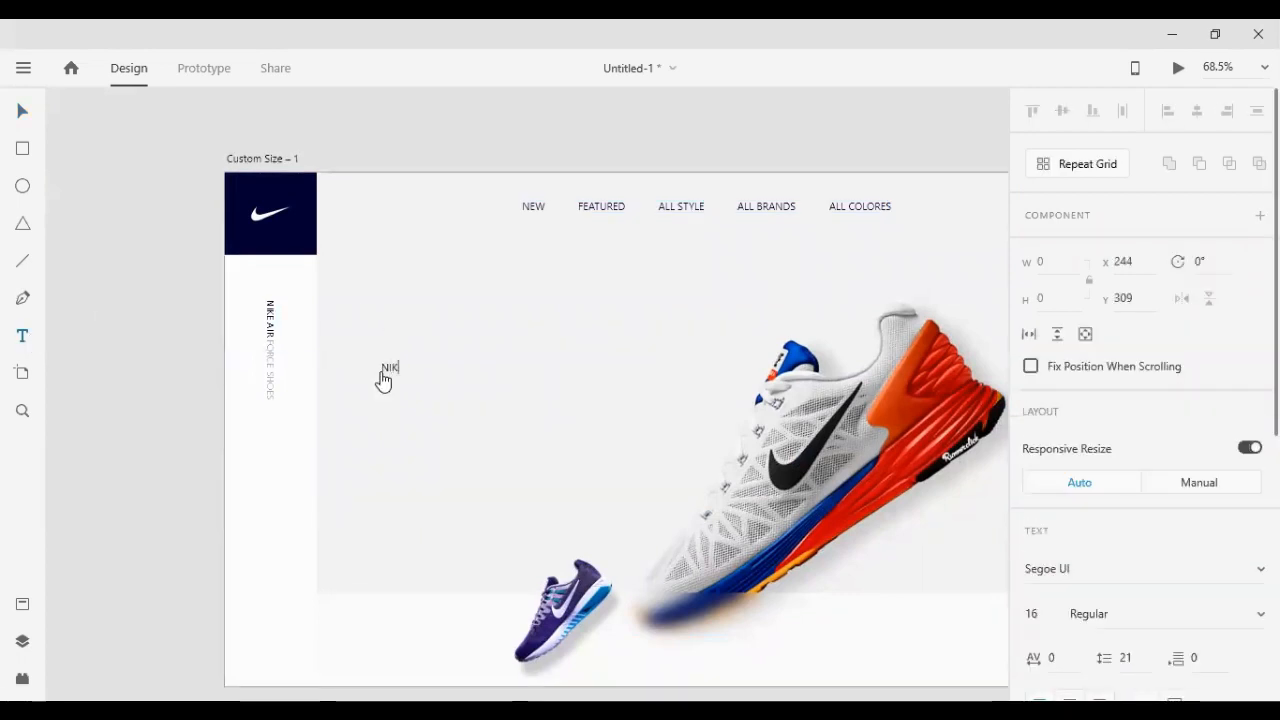
type("E AIR PRESTO")
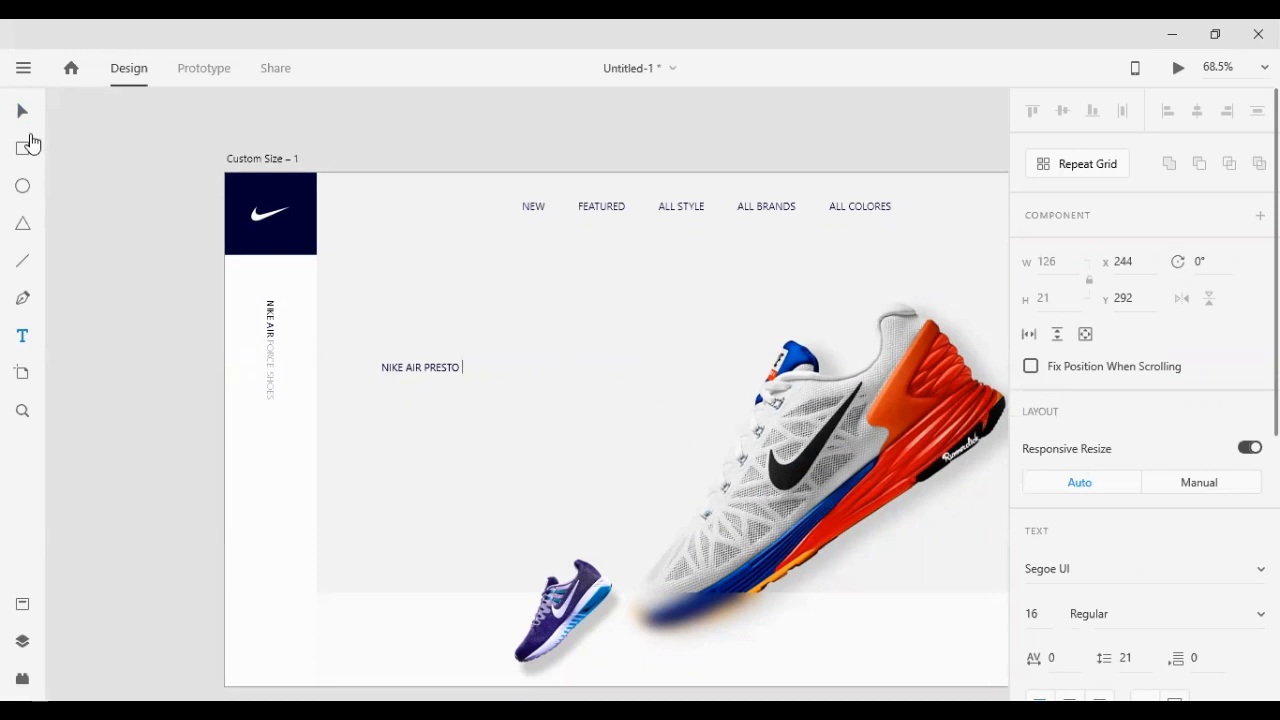
left_click(22, 112)
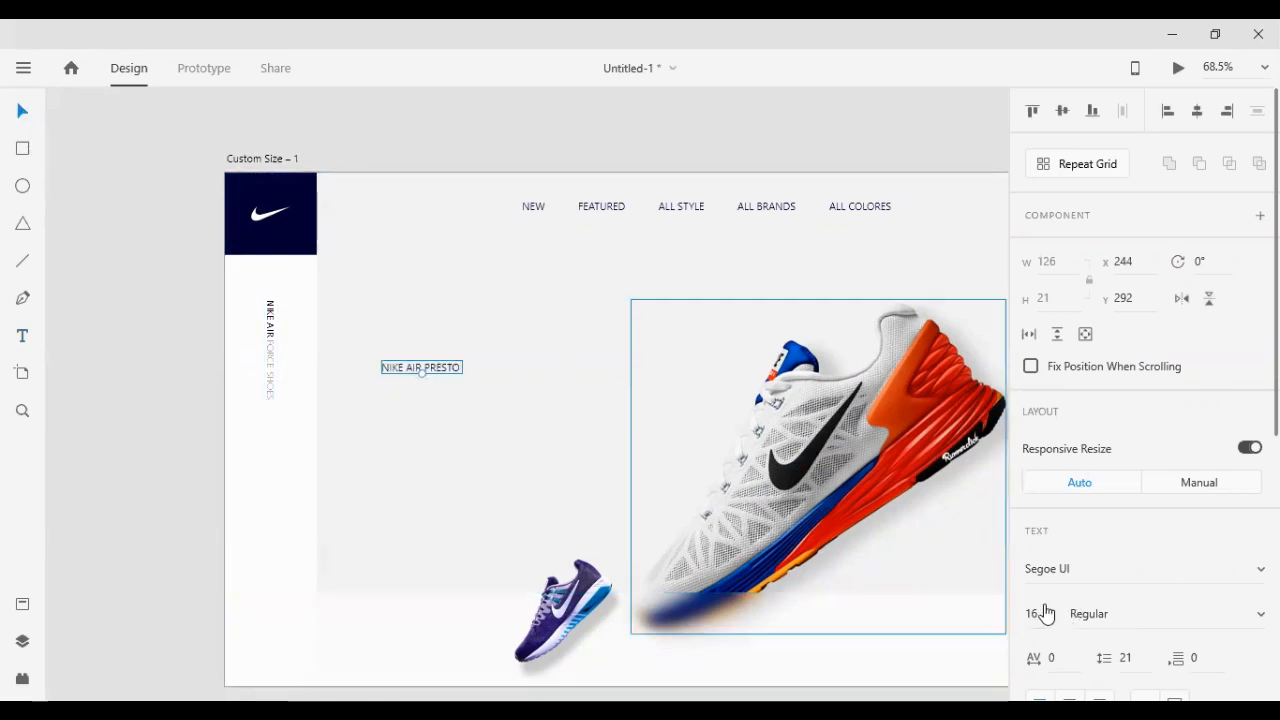
Enlarge the NIKE AIR PRESTO heading to 96 pt and break it into two lines after "AIR"
left_click_drag(422, 371, 587, 376)
double_click(587, 373)
left_click(587, 371)
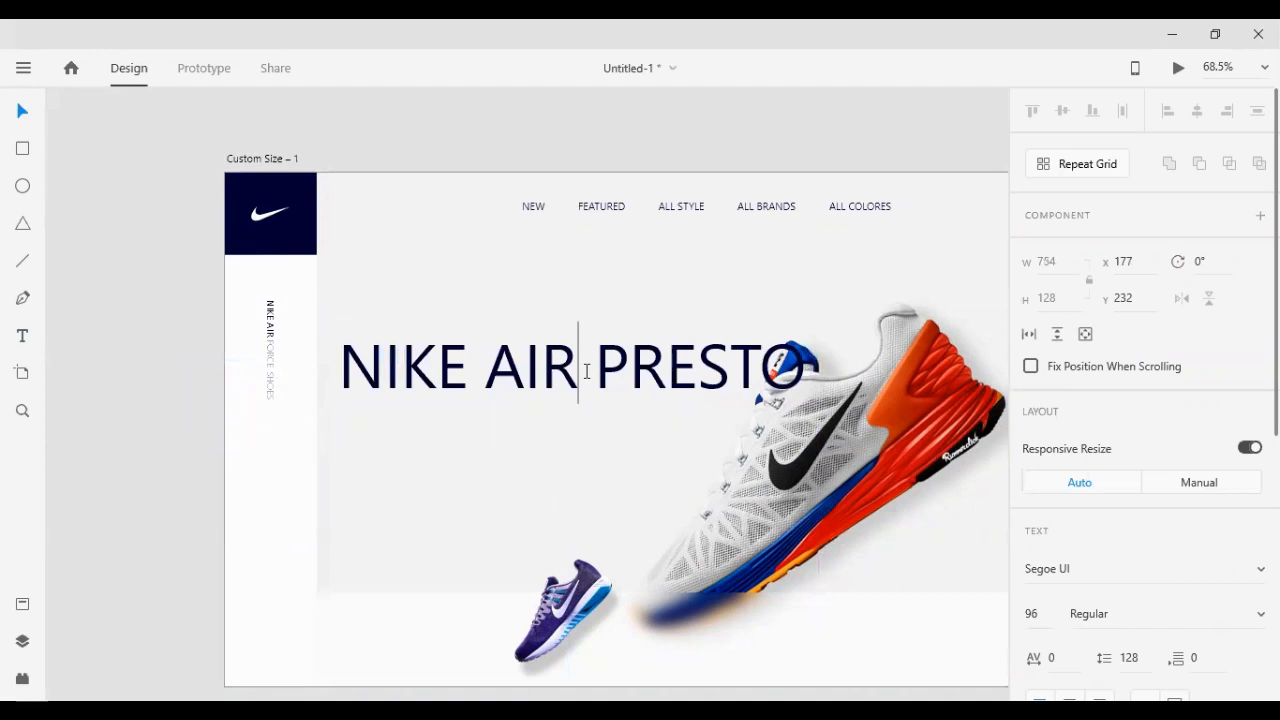
key("Delete")
key("Return")
key("Escape")
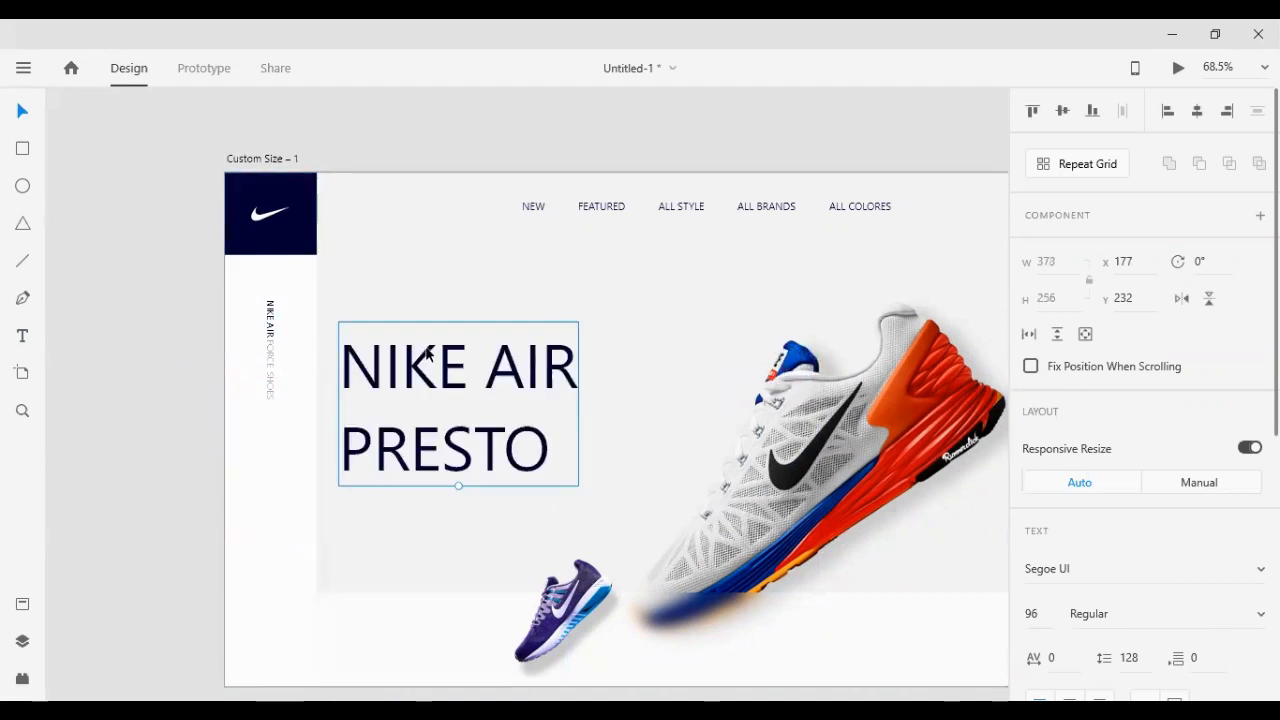
Set the font size of the NIKE AIR PRESTO heading to 90
double_click(422, 350)
key("Escape")
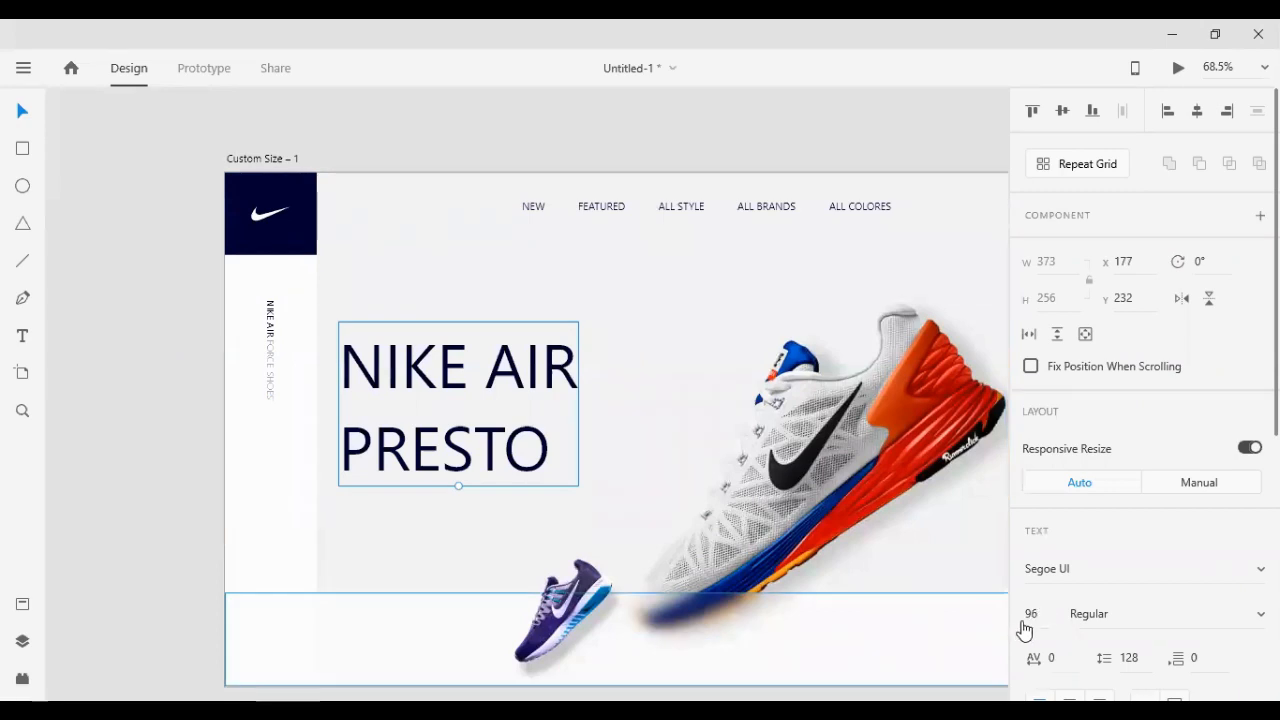
type("90")
key("Return")
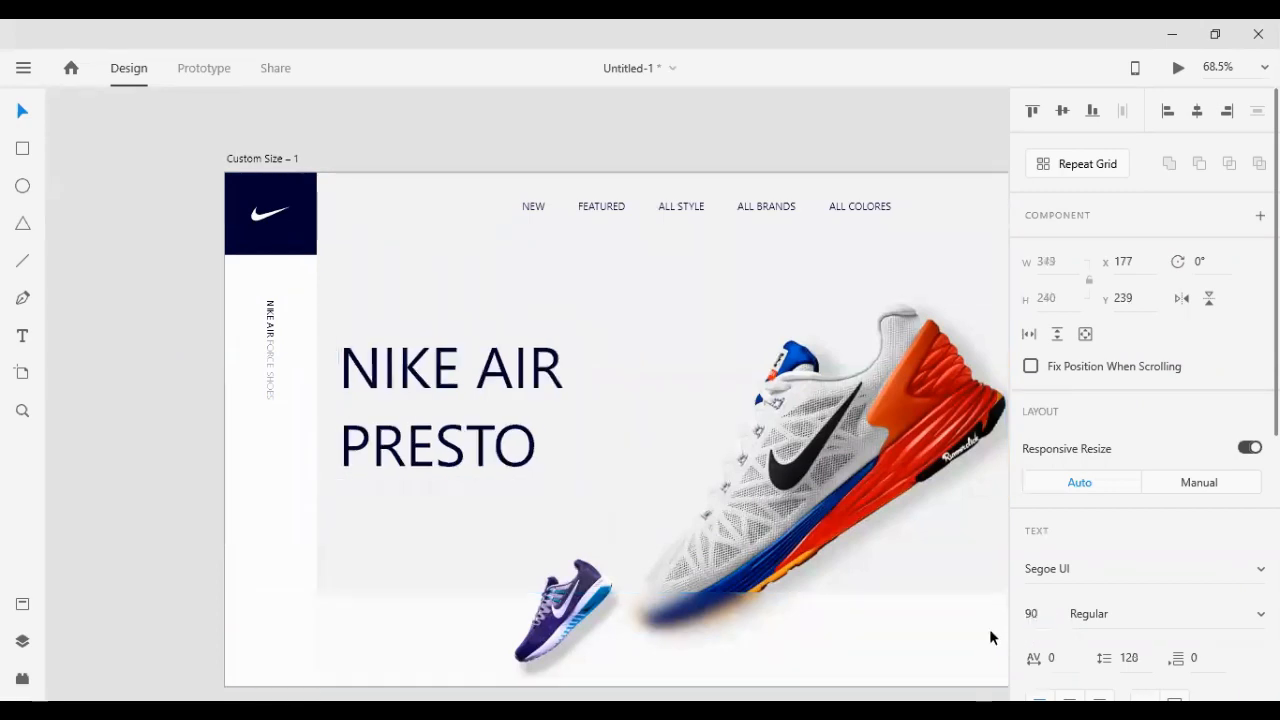
left_click(588, 103)
Set the font weight of only the NIKE AIR line in the heading to Semilight
double_click(506, 366)
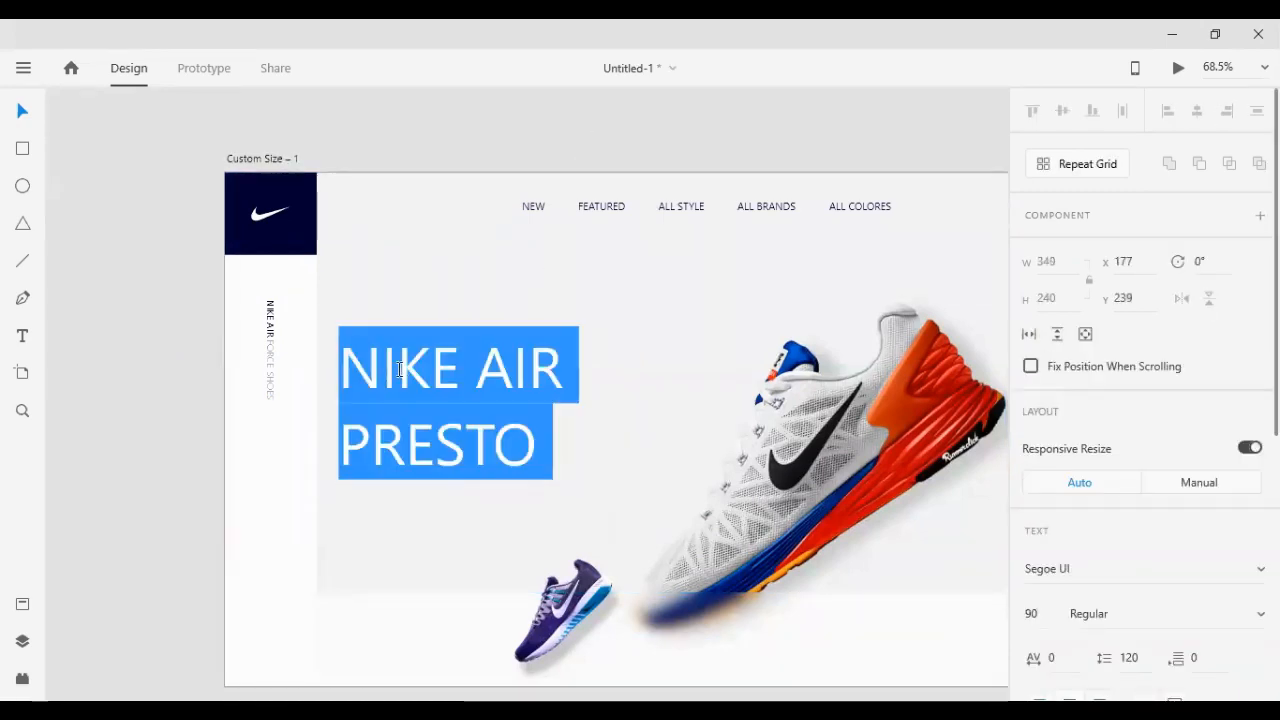
triple_click(333, 360)
left_click(565, 360)
left_click_drag(557, 360, 287, 336)
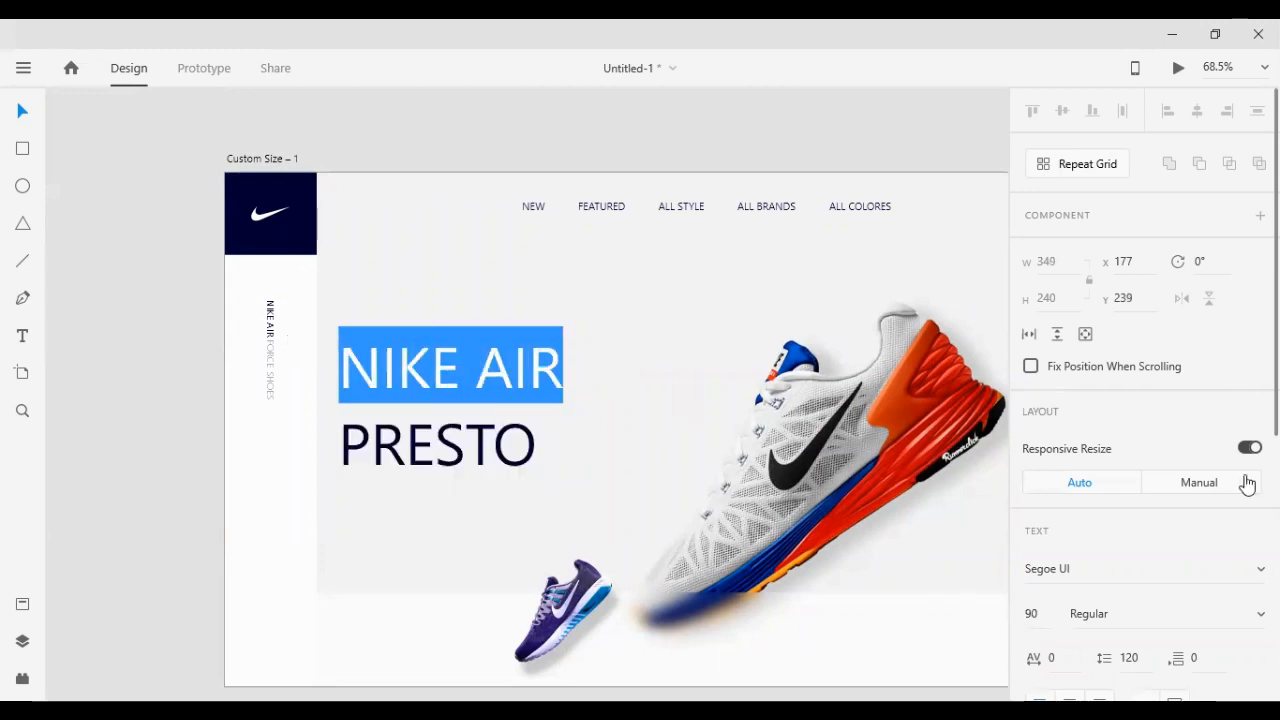
scroll(1247, 484, "down", 3)
left_click(1120, 429)
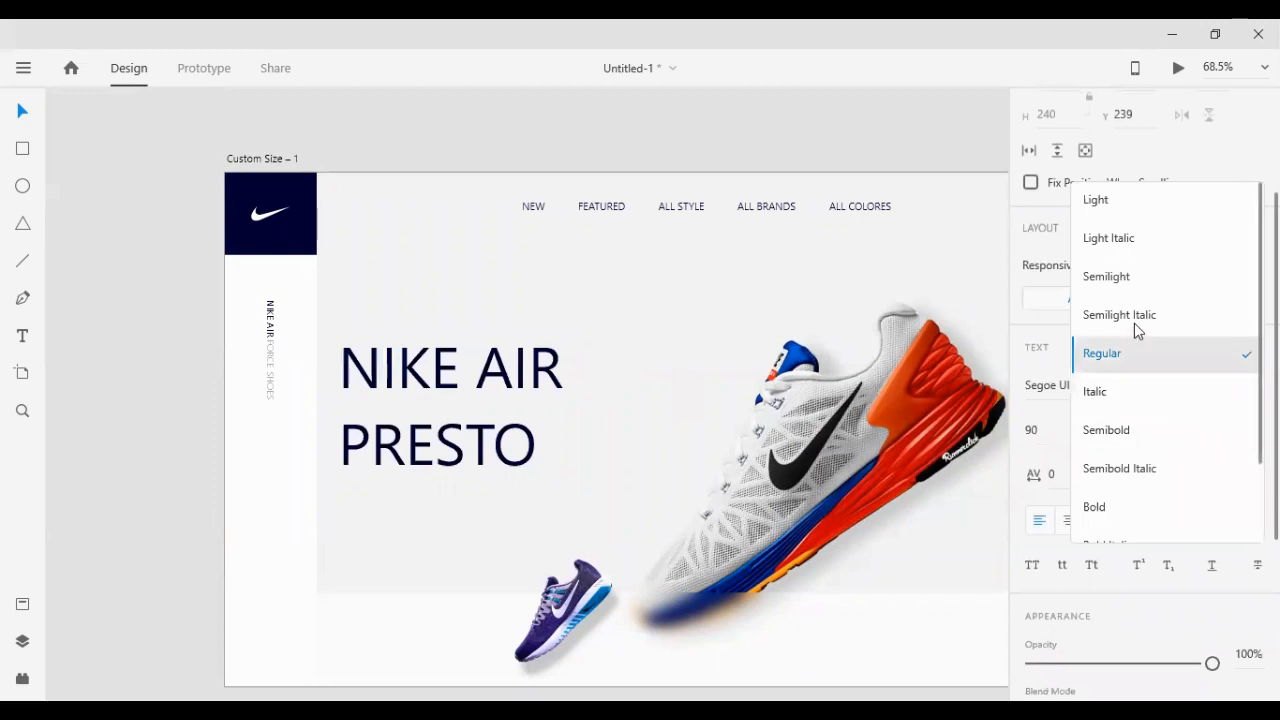
left_click(1166, 275)
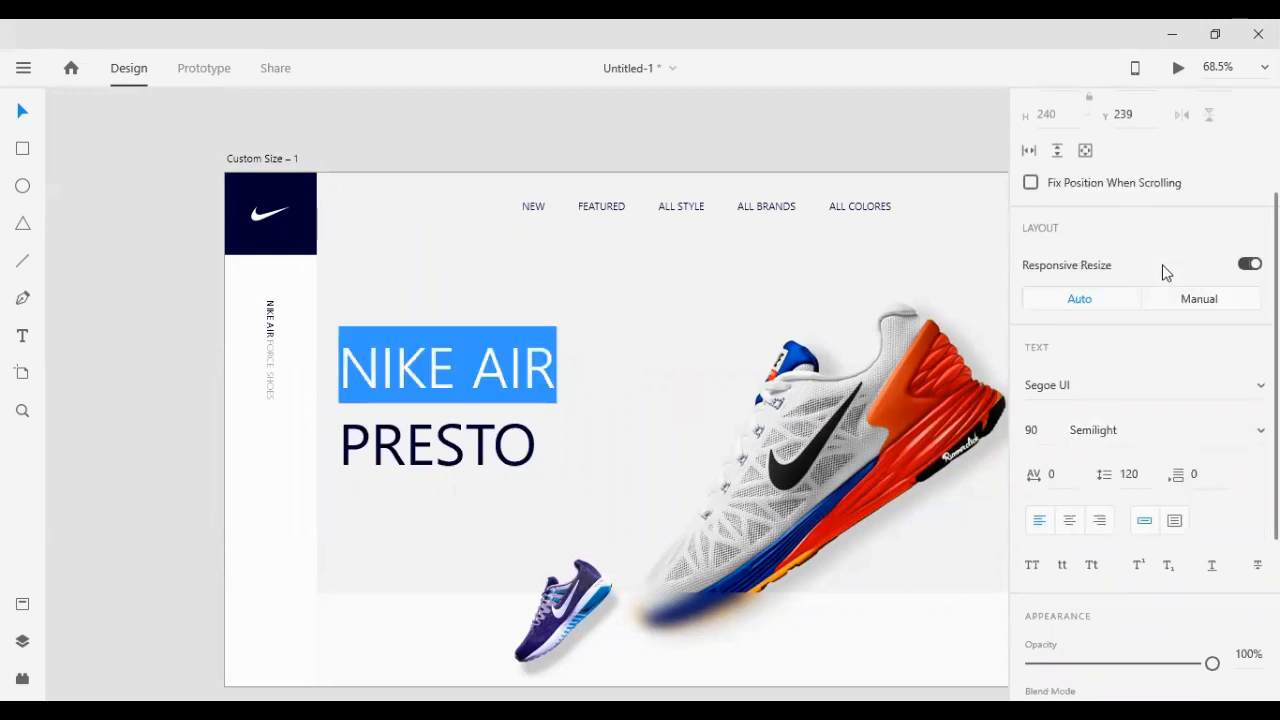
Change the font weight of the heading's NIKE AIR line to Light, leaving the PRESTO line as it is
left_click(1231, 434)
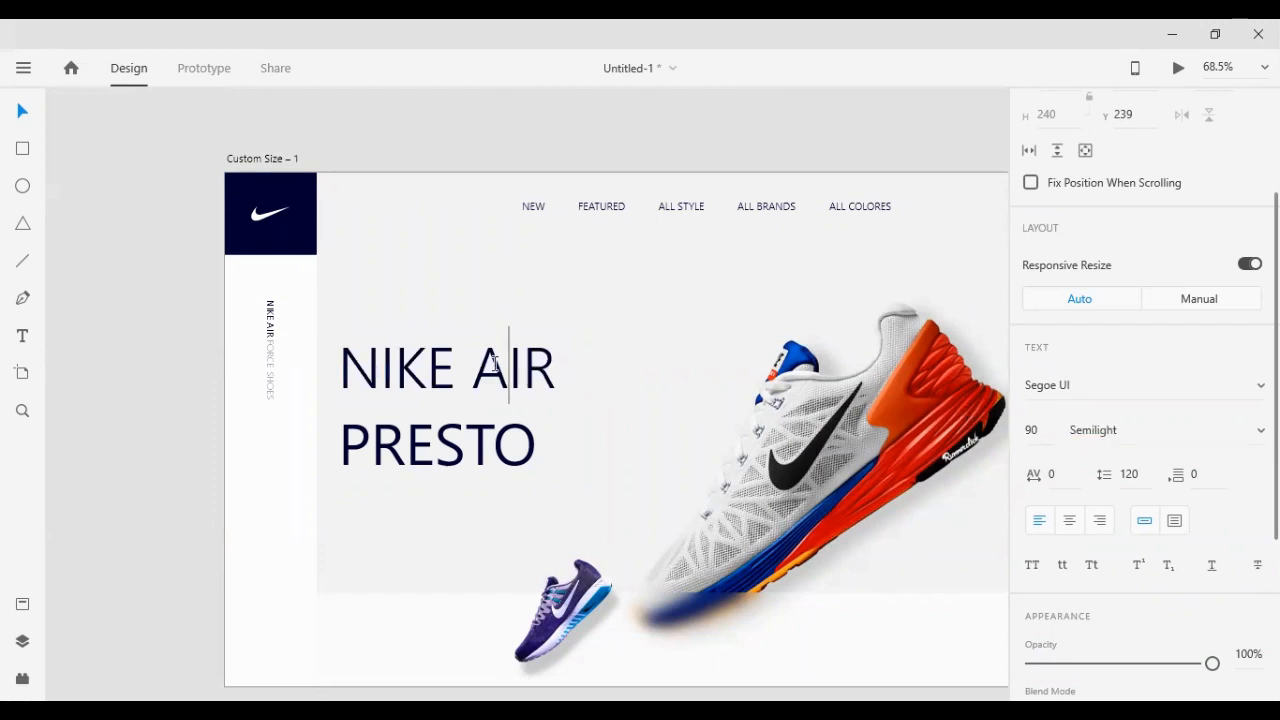
triple_click(533, 362)
key("Escape")
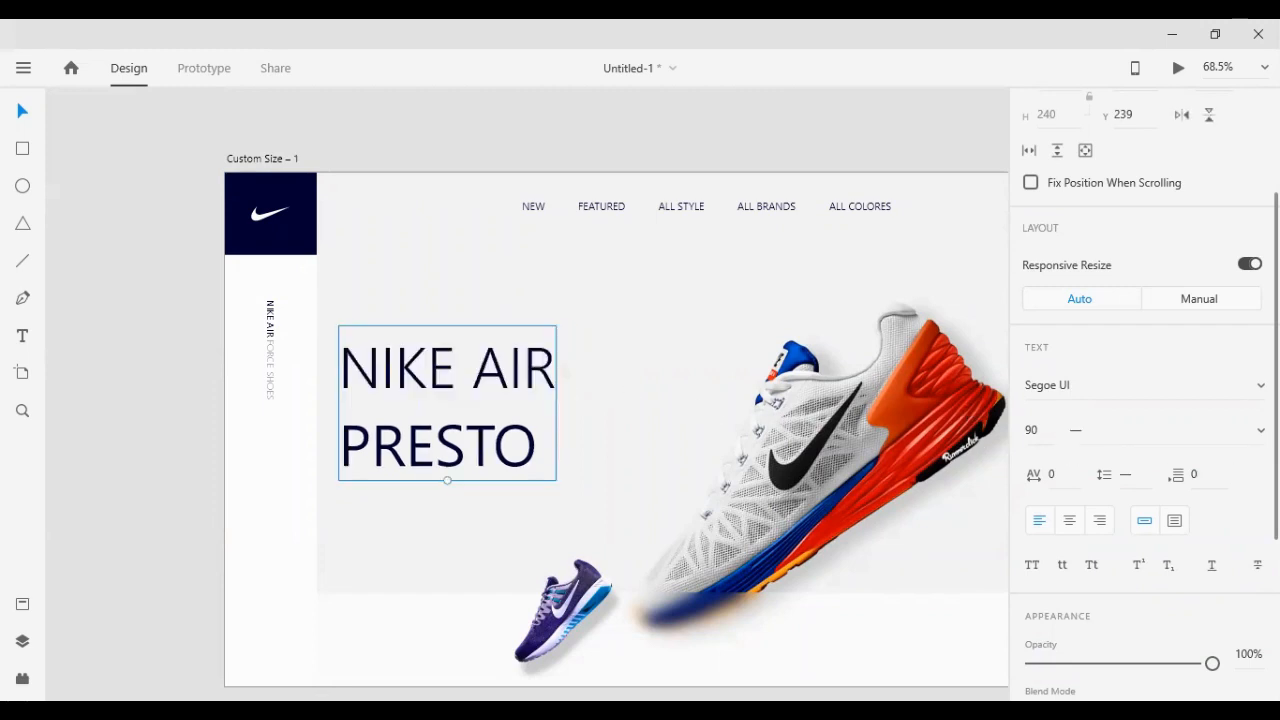
double_click(515, 371)
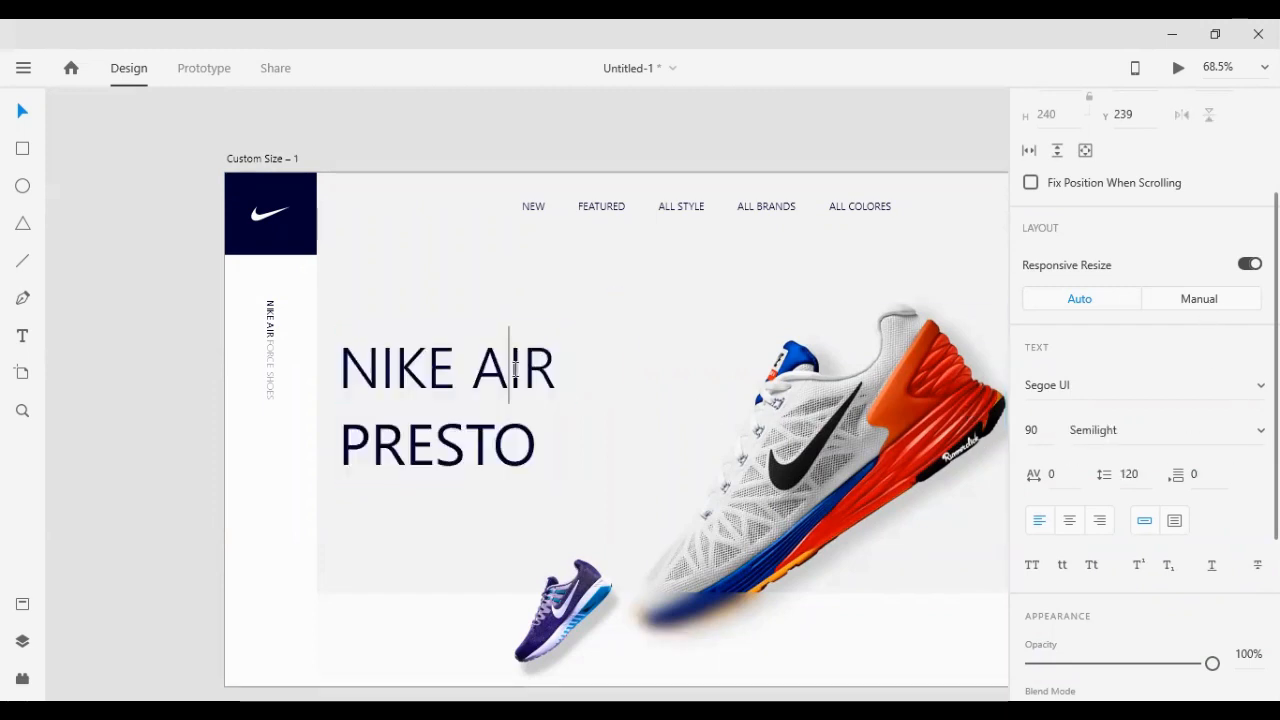
double_click(516, 370)
triple_click(515, 370)
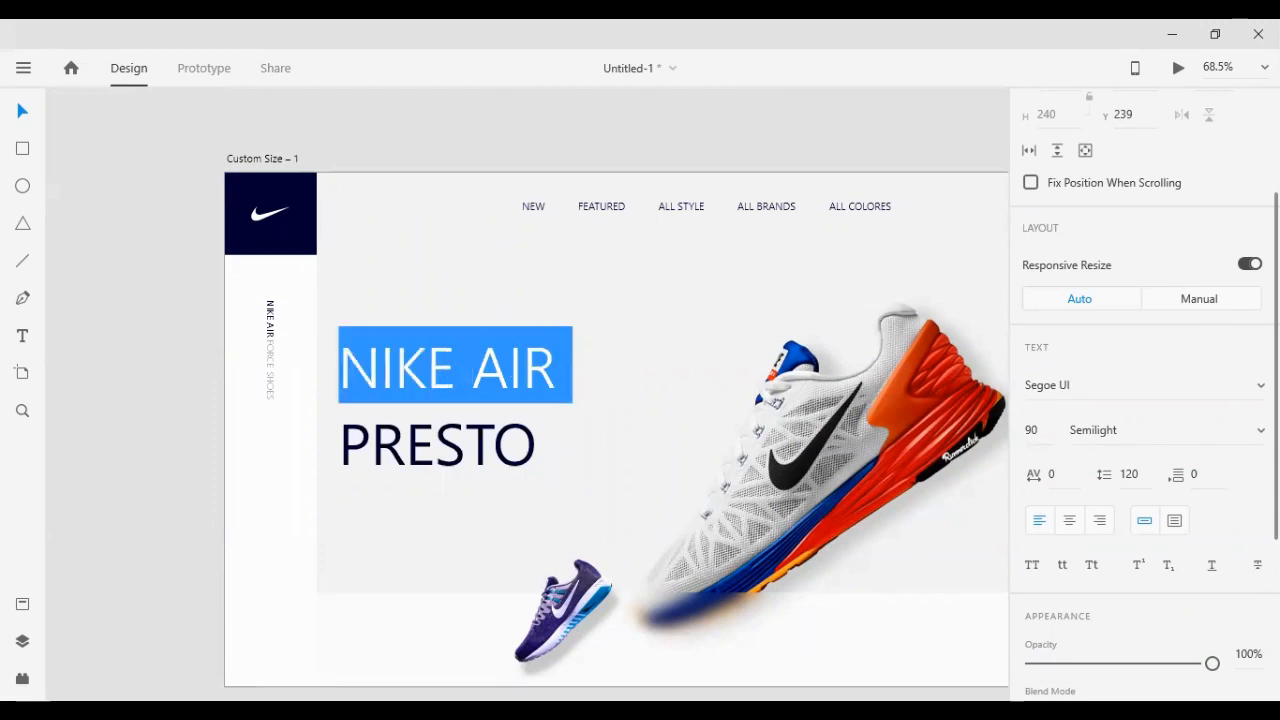
left_click(1160, 430)
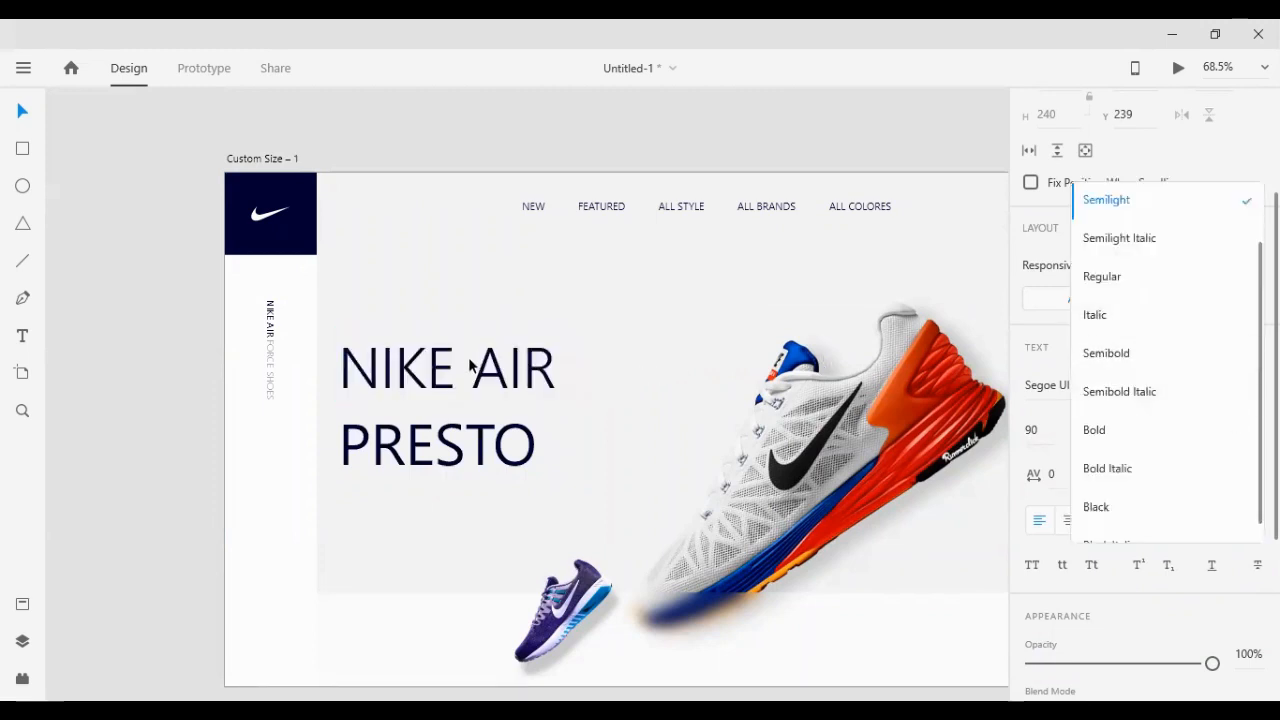
scroll(1180, 340, "up", 2)
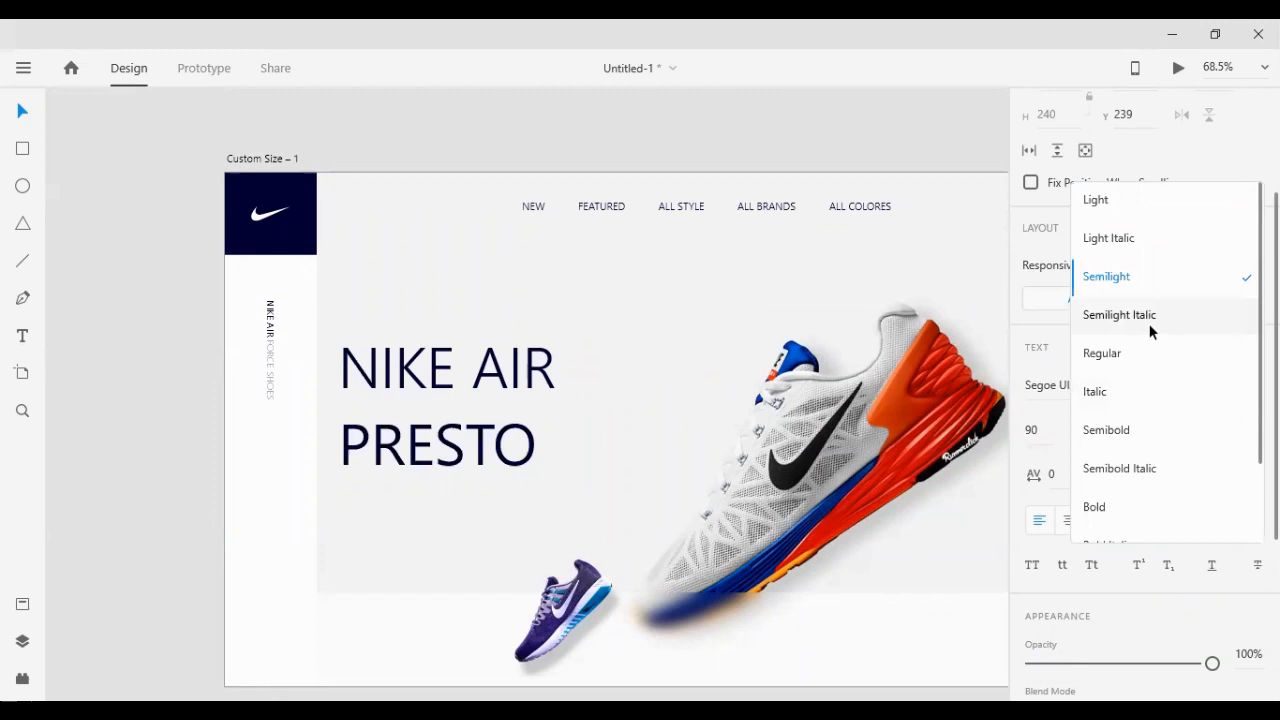
left_click(1097, 203)
key("Escape")
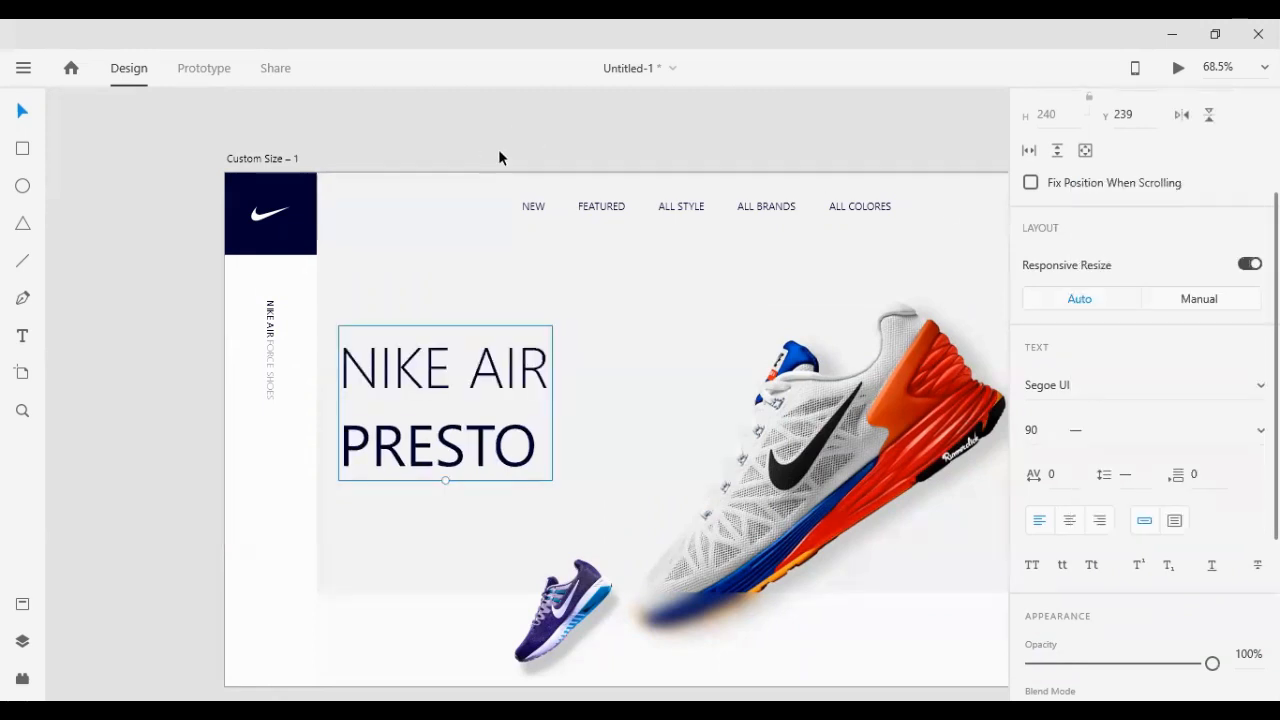
left_click(498, 149)
scroll(503, 190, "down", 1)
left_click(461, 404)
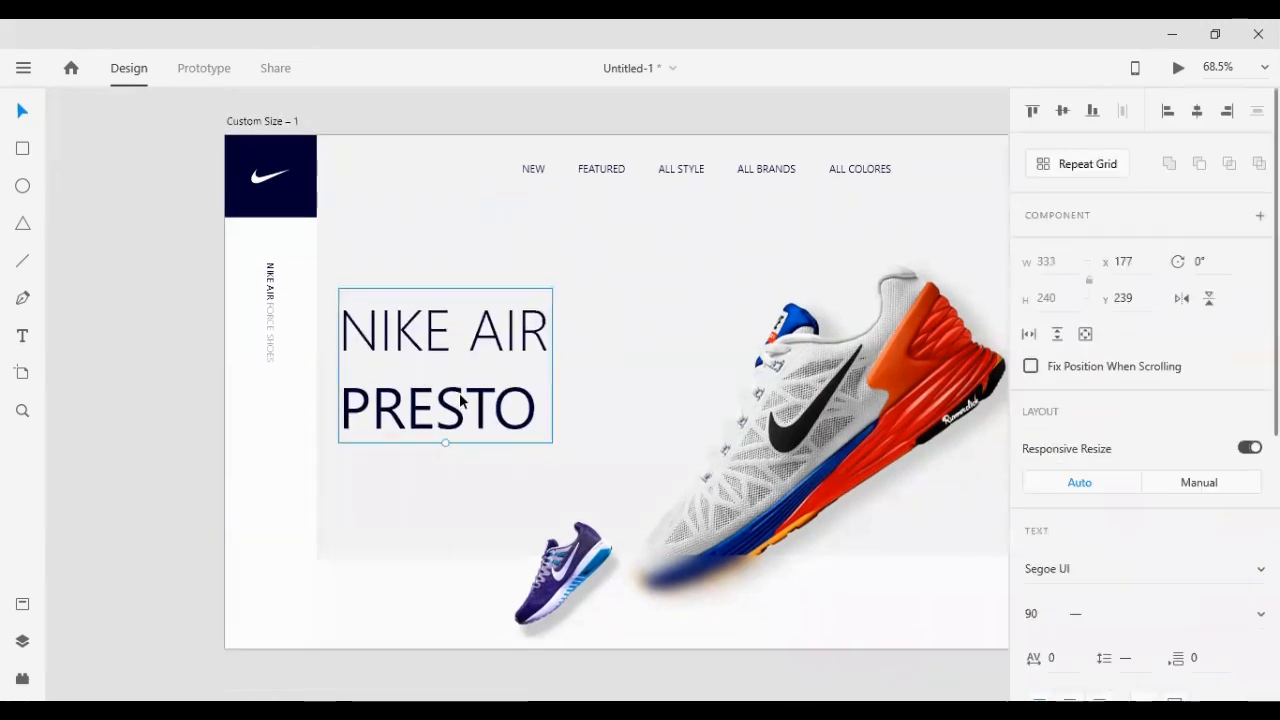
scroll(1074, 481, "down", 4)
scroll(437, 223, "up", 1)
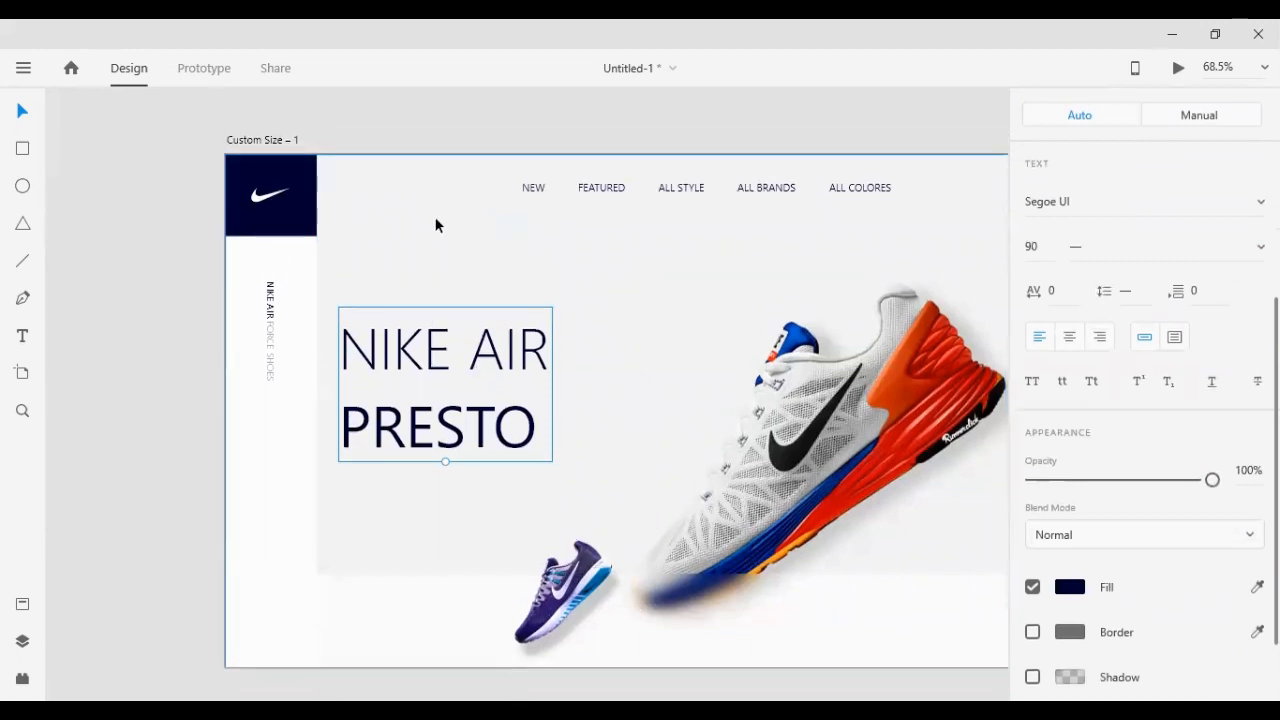
left_click(427, 123)
Move the large white and orange shoe image horizontally to the right, closer to the artboard's right edge
scroll(447, 342, "down", 2)
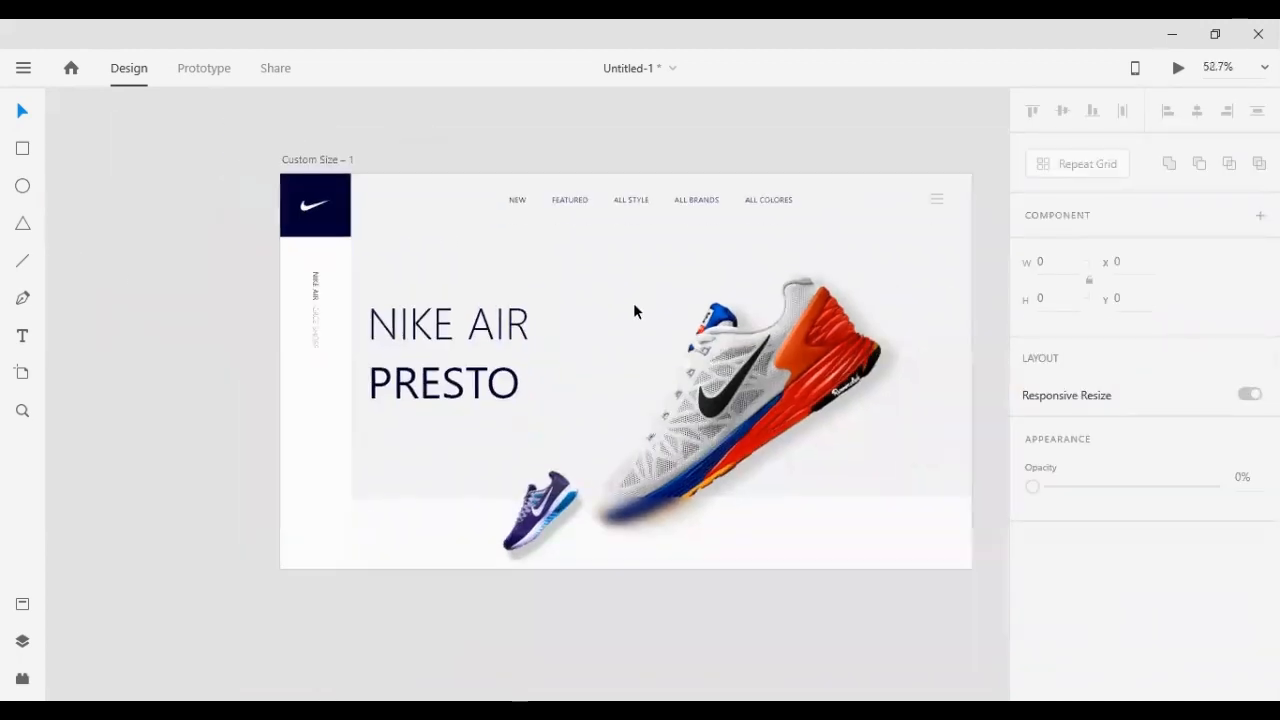
left_click(728, 343)
key("shift+Right")
key("shift+Right")
key("shift+Right")
key("shift+Right")
key("shift+Right")
key("shift+Right")
key("shift+Right")
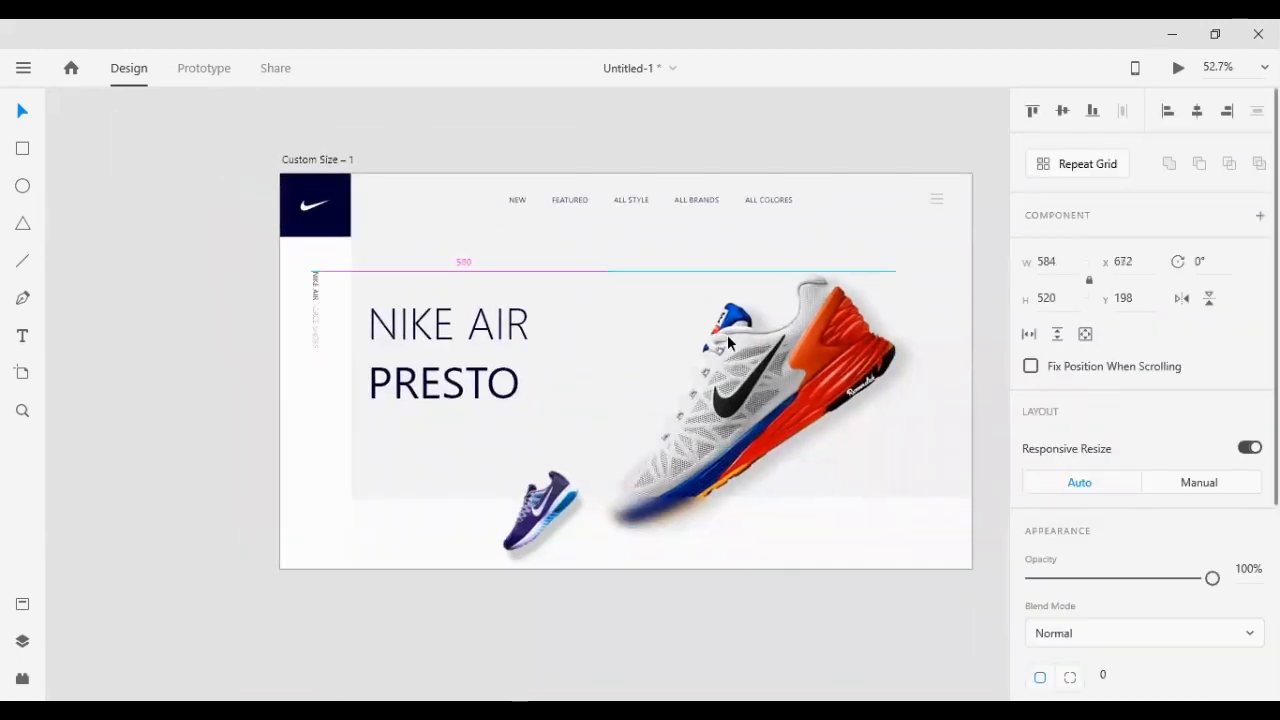
Move the NIKE AIR PRESTO heading right and up to X 207, Y 169
left_click(457, 322)
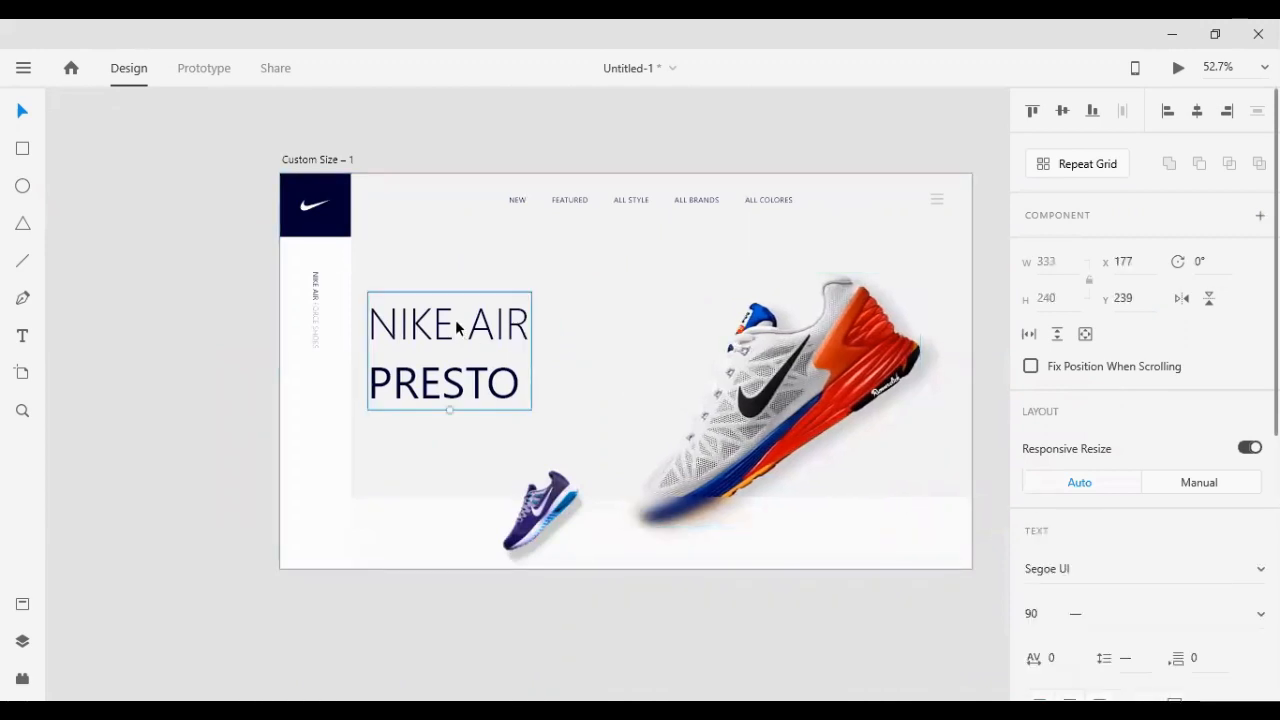
key("shift+Up")
key("shift+Up")
key("shift+Right")
key("shift+Right")
key("shift+Right")
key("shift+Up")
key("shift+Up")
key("shift+Up")
key("shift+Up")
key("shift+Up")
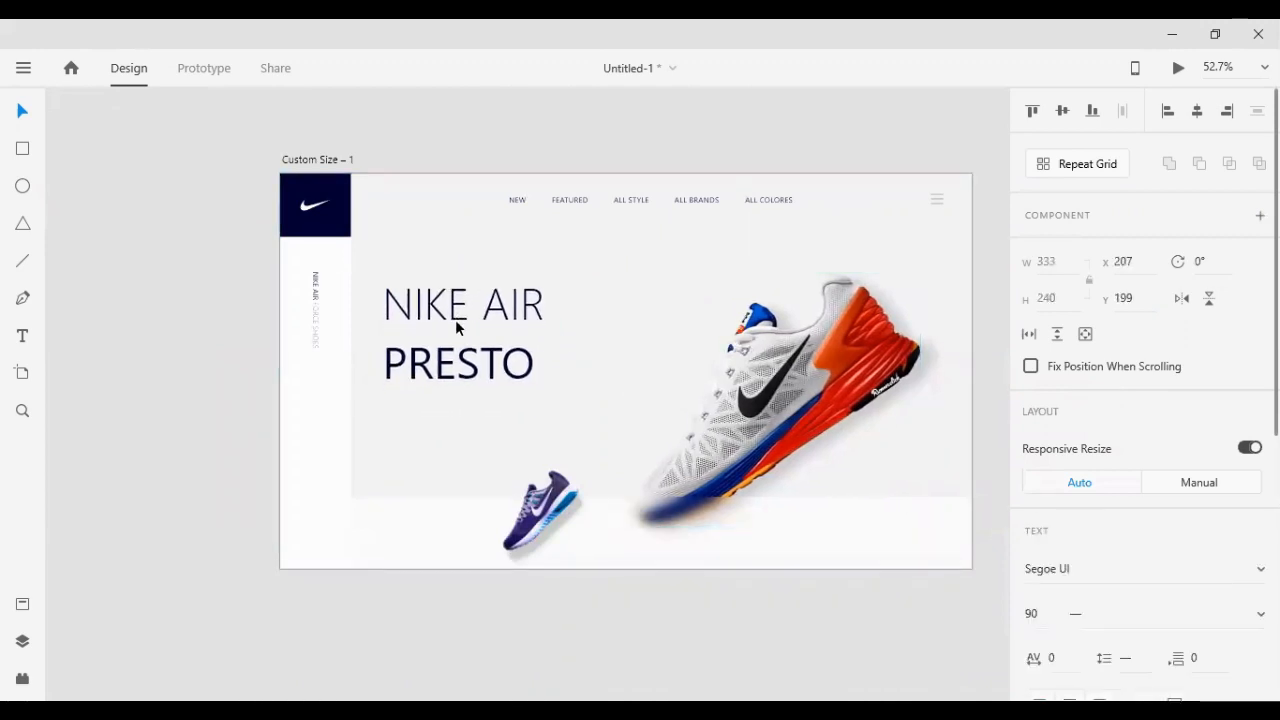
Move the small purple shoe down to about X 440, Y 654 so it overlaps the artboard's bottom edge
scroll(543, 544, "down", 1)
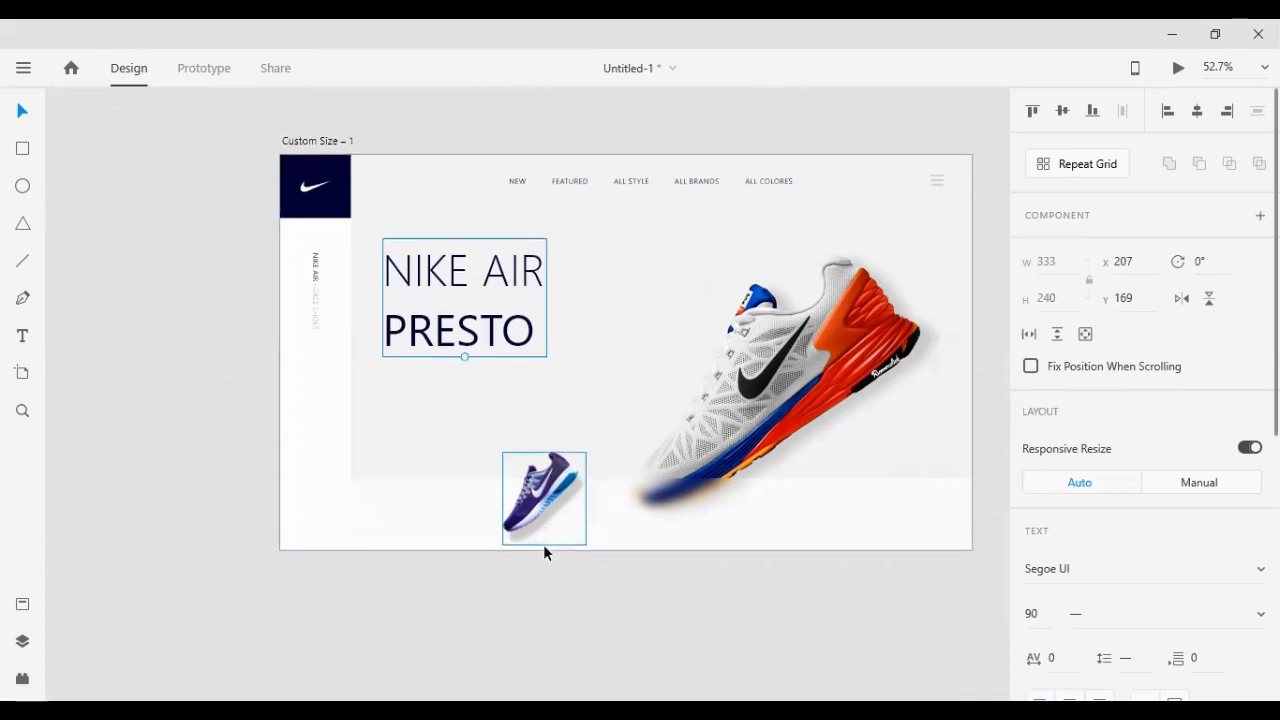
left_click_drag(543, 450, 537, 479)
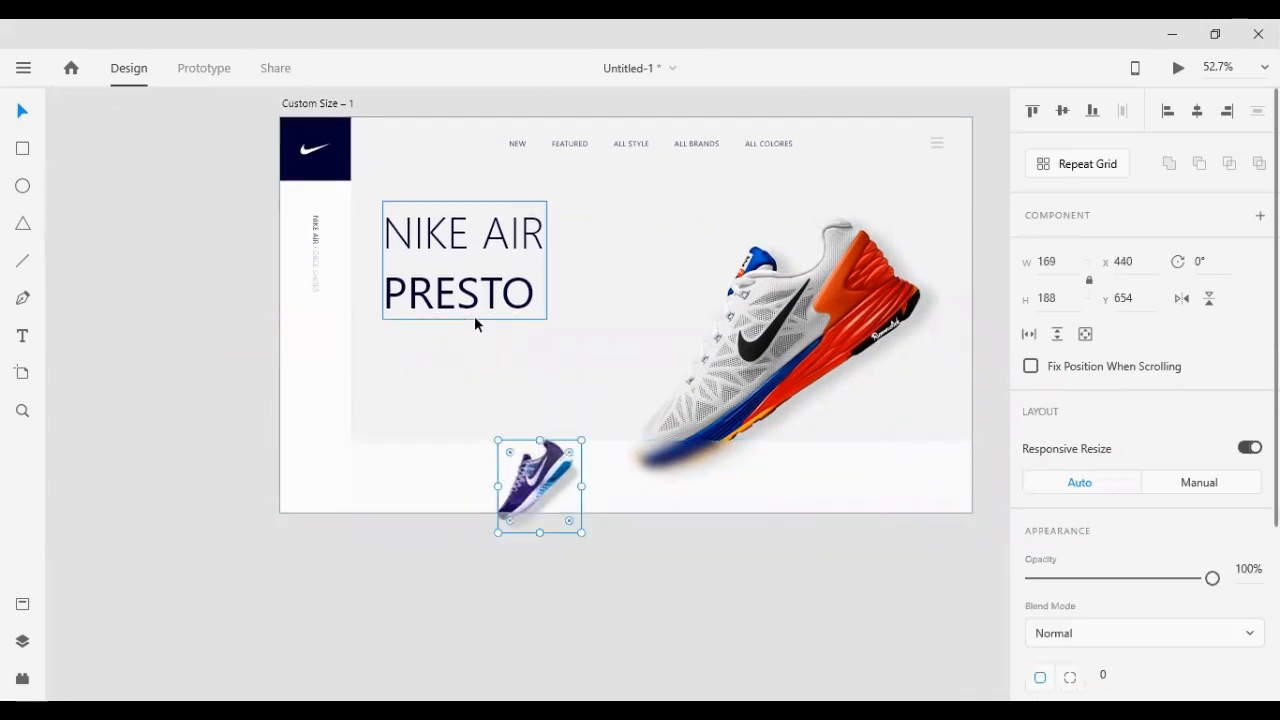
Reduce the font size of the NIKE AIR PRESTO heading to 70
left_click(474, 306)
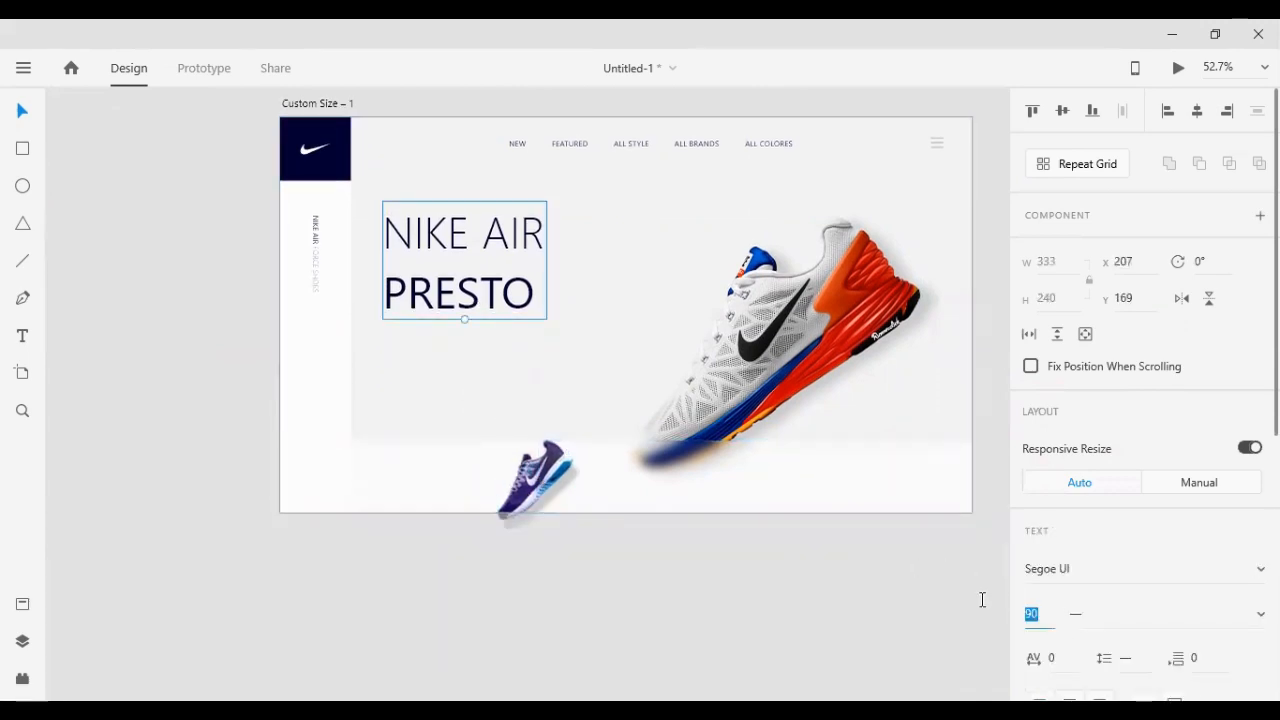
type("60")
key("Return")
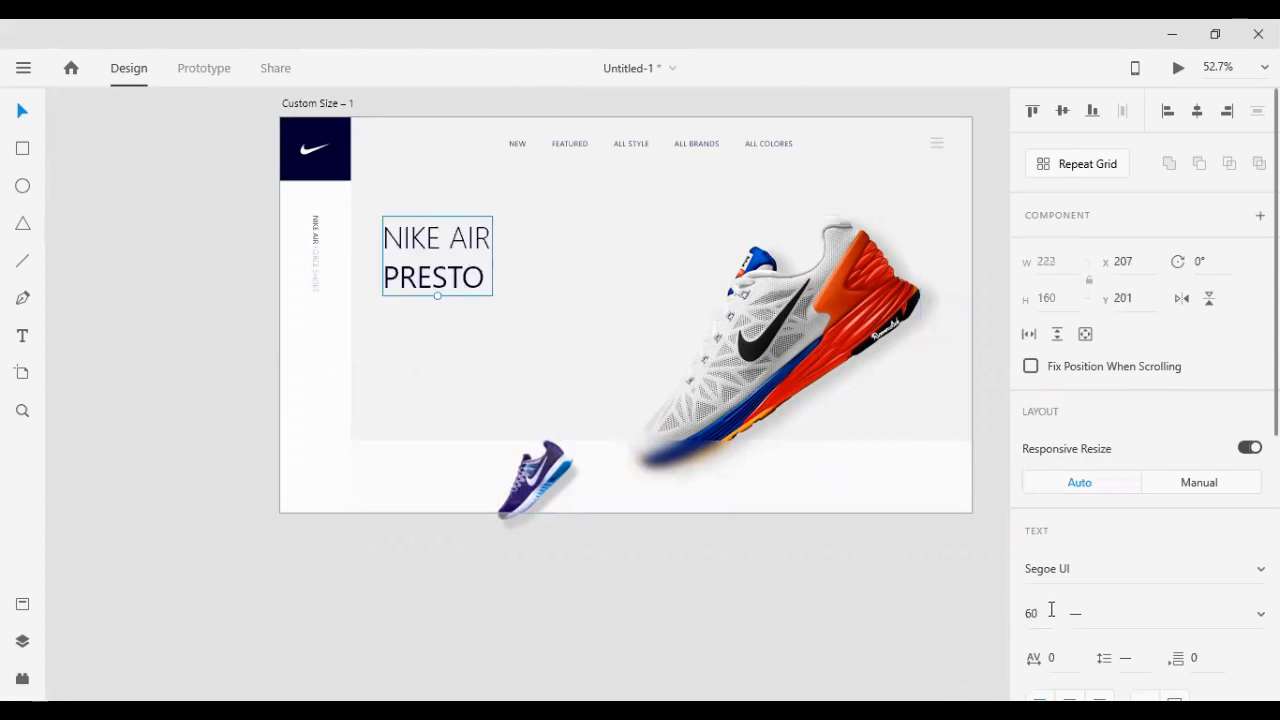
type("70")
key("Return")
left_click(914, 634)
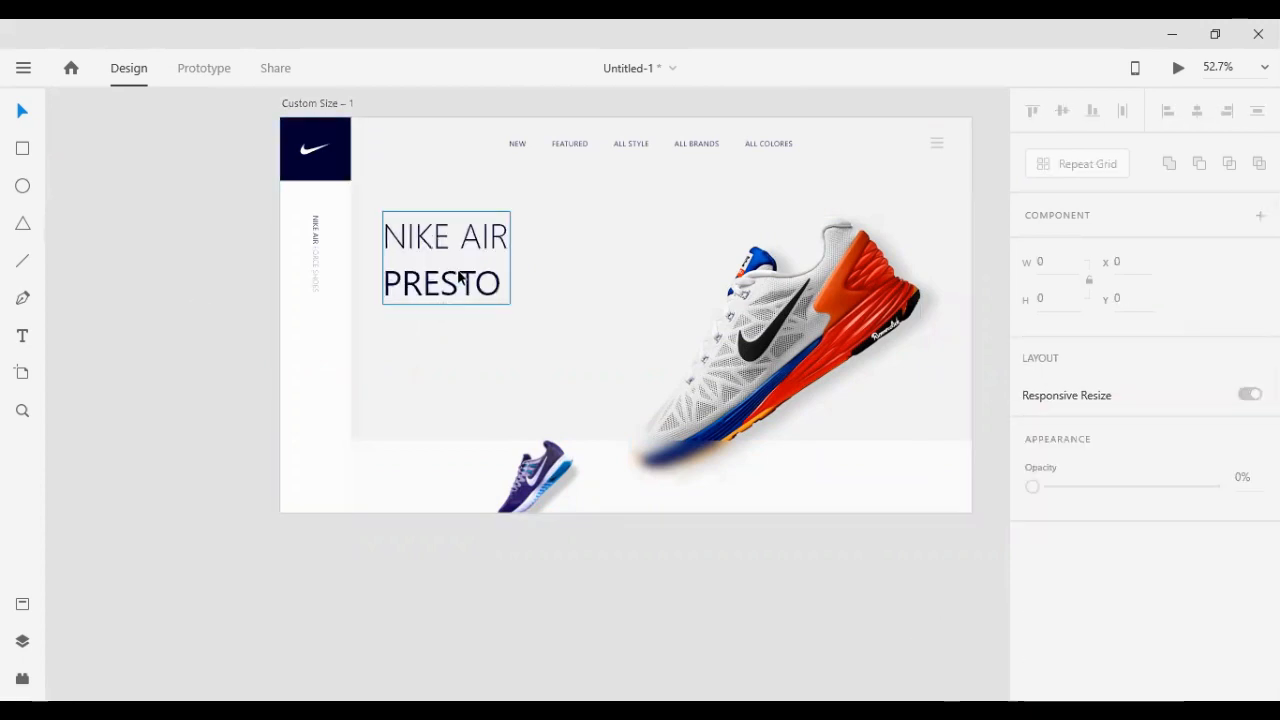
Move the NIKE AIR PRESTO heading straight up by about 50 px
double_click(462, 251)
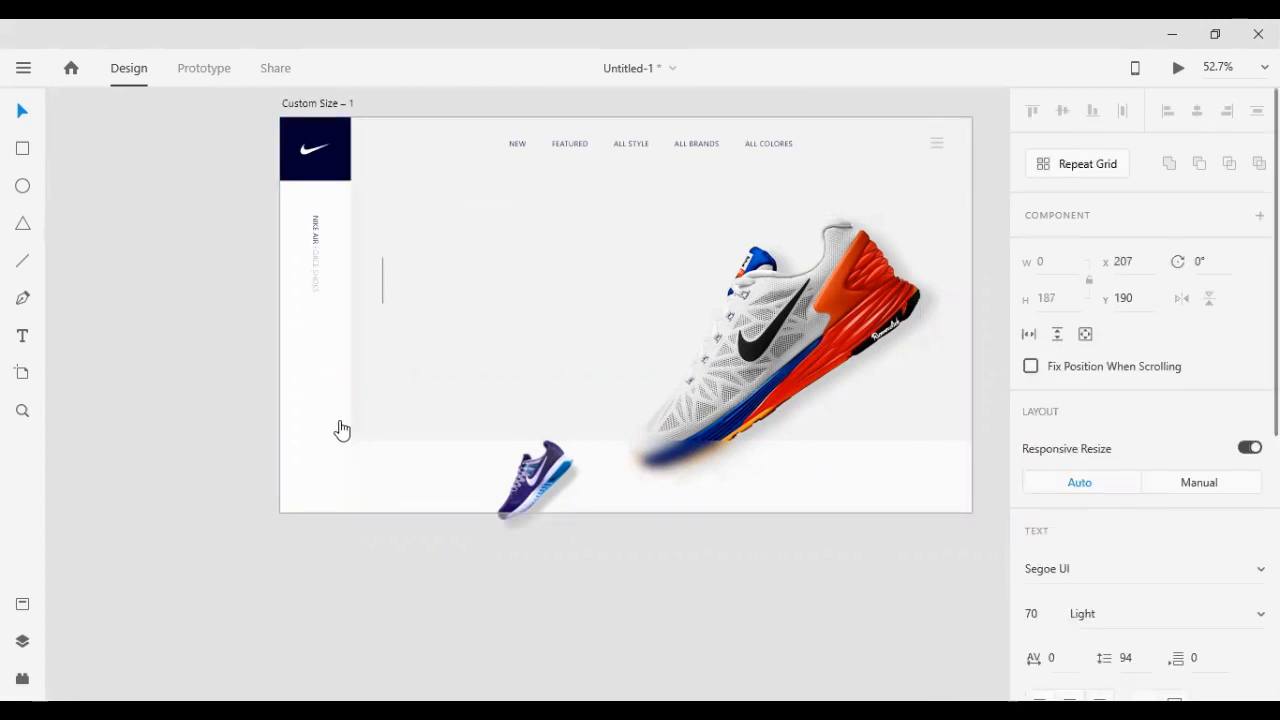
key("ctrl+a")
key("Escape")
key("shift+Up")
key("shift+Up")
key("shift+Up")
key("shift+Up")
key("shift+Up")
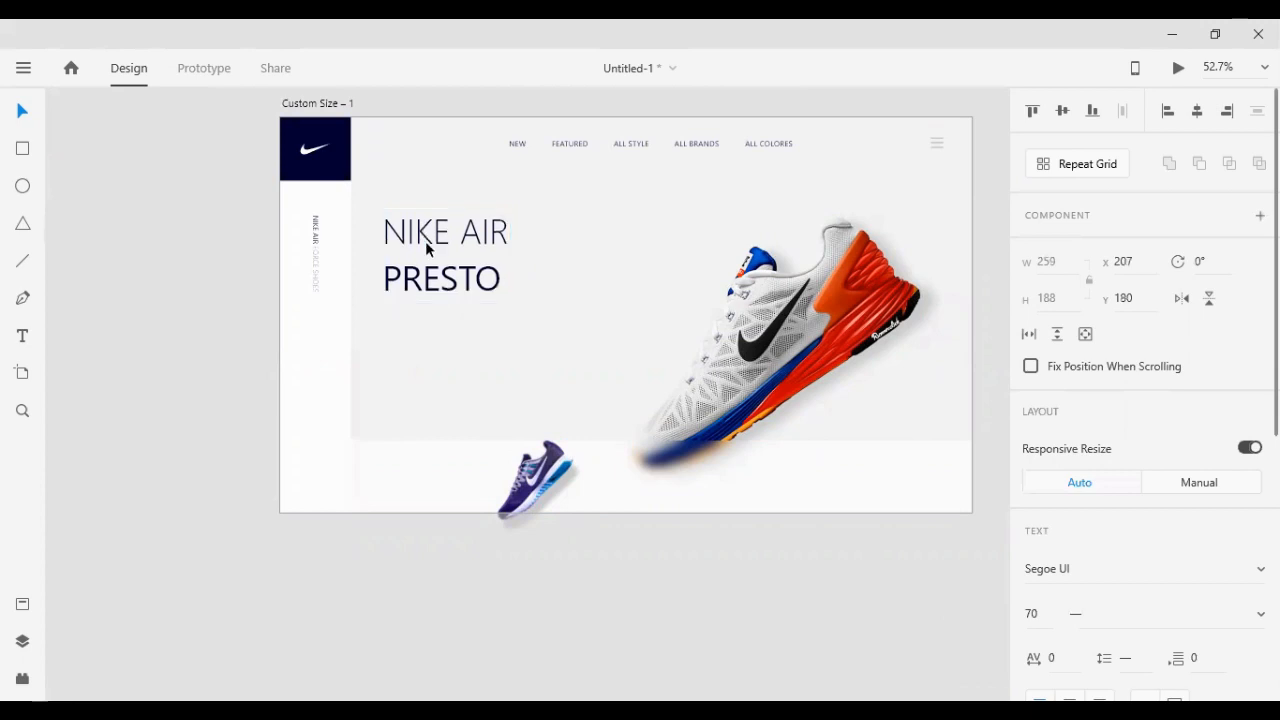
left_click(166, 308)
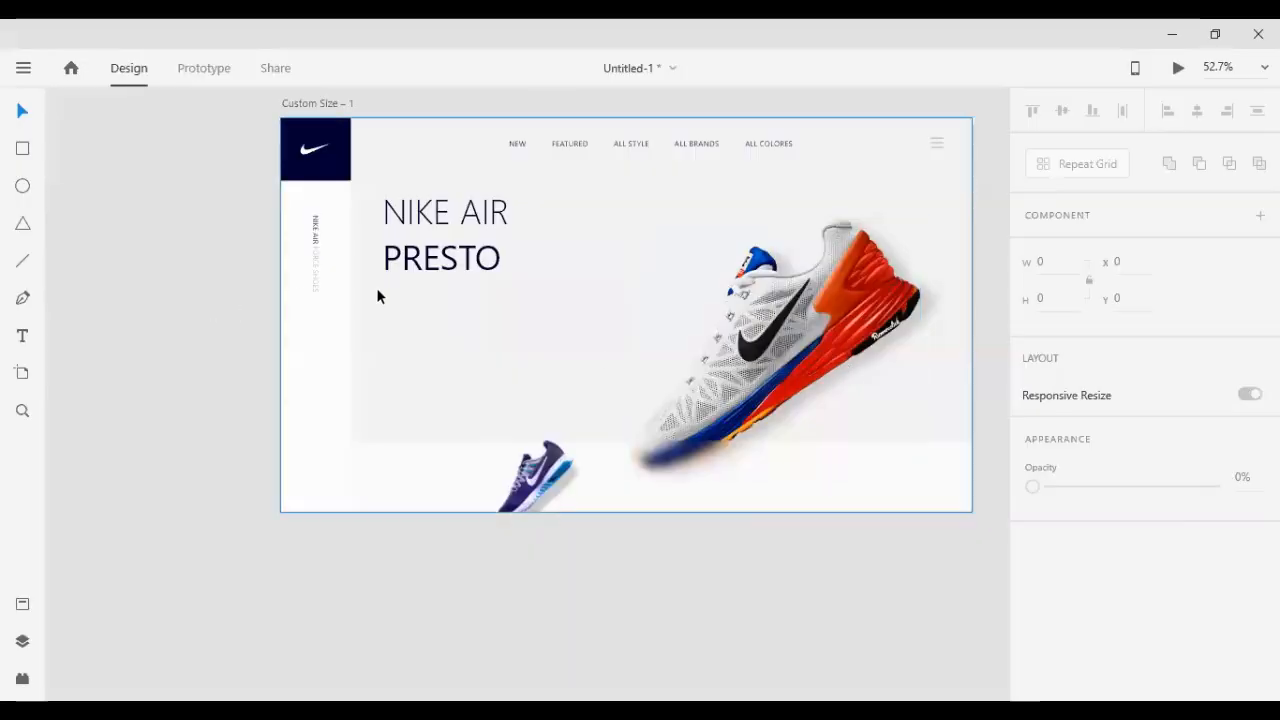
Draw a circle about 12 by 12 px below the PRESTO line and delete the stray narrow ellipse near it
scroll(493, 317, "up", 5)
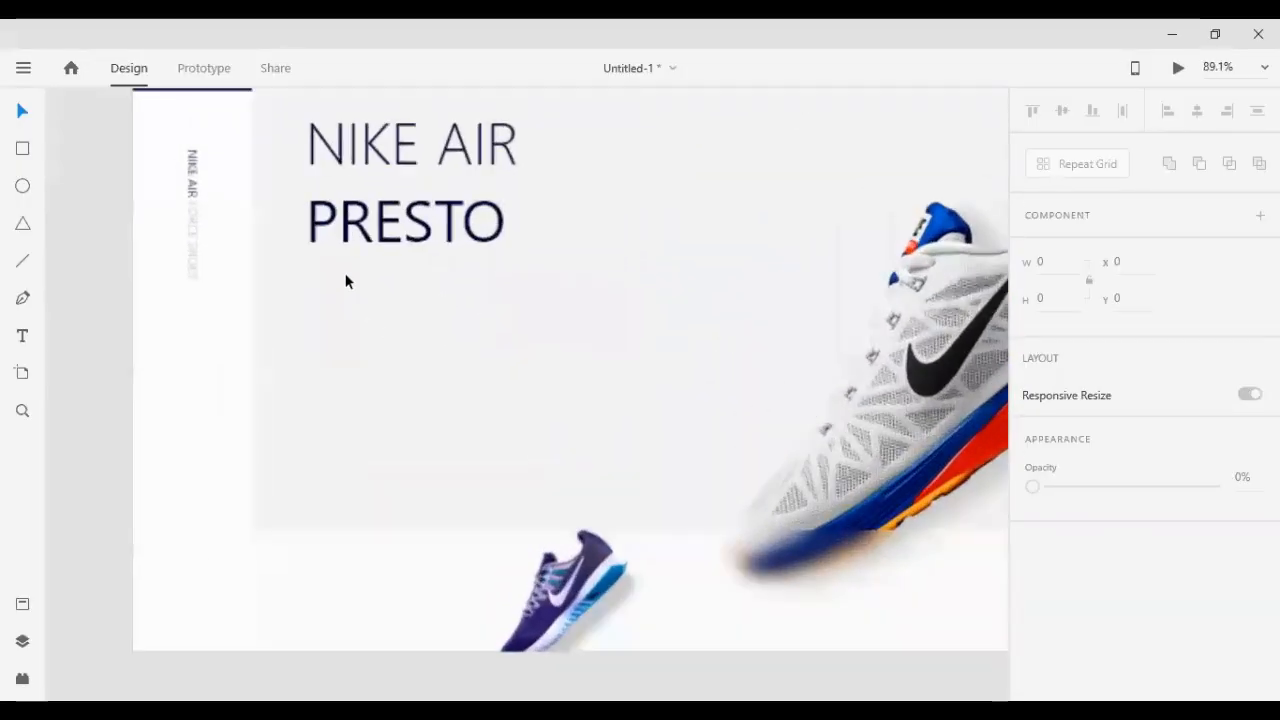
scroll(351, 263, "down", 1)
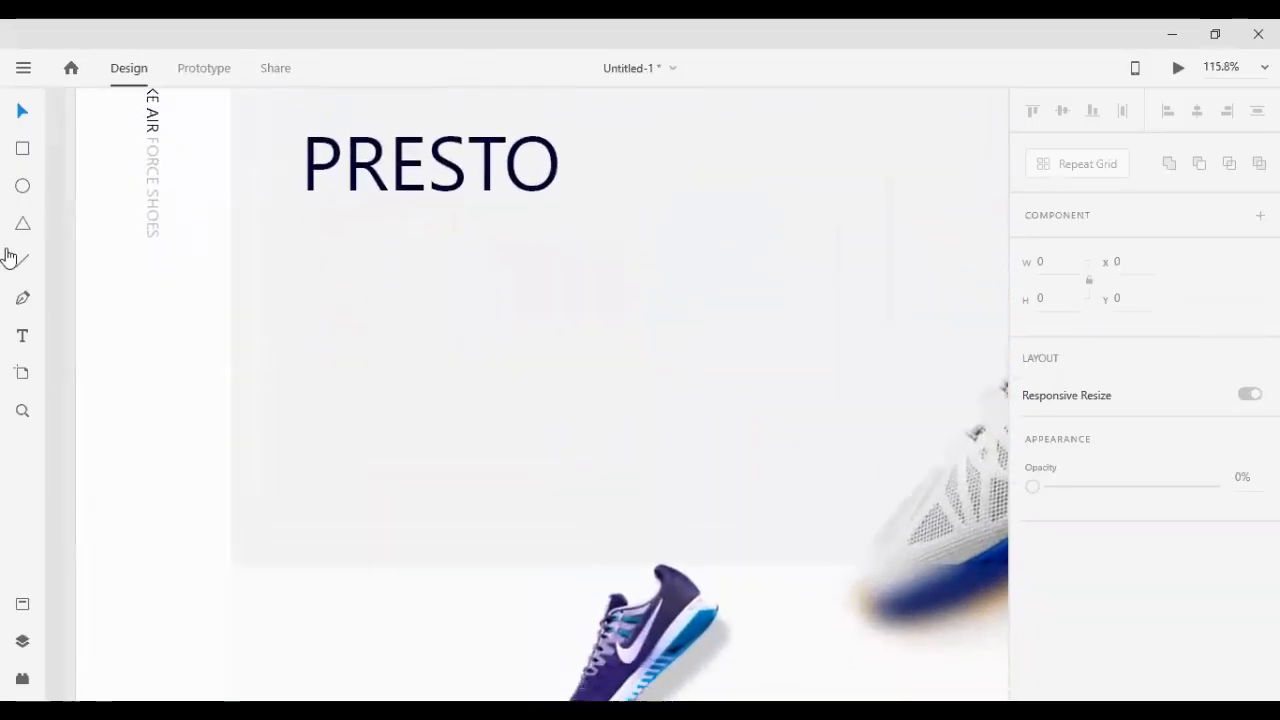
mouse_move(300, 196)
left_mouse_down()
mouse_move(316, 227)
mouse_move(373, 260)
left_mouse_up()
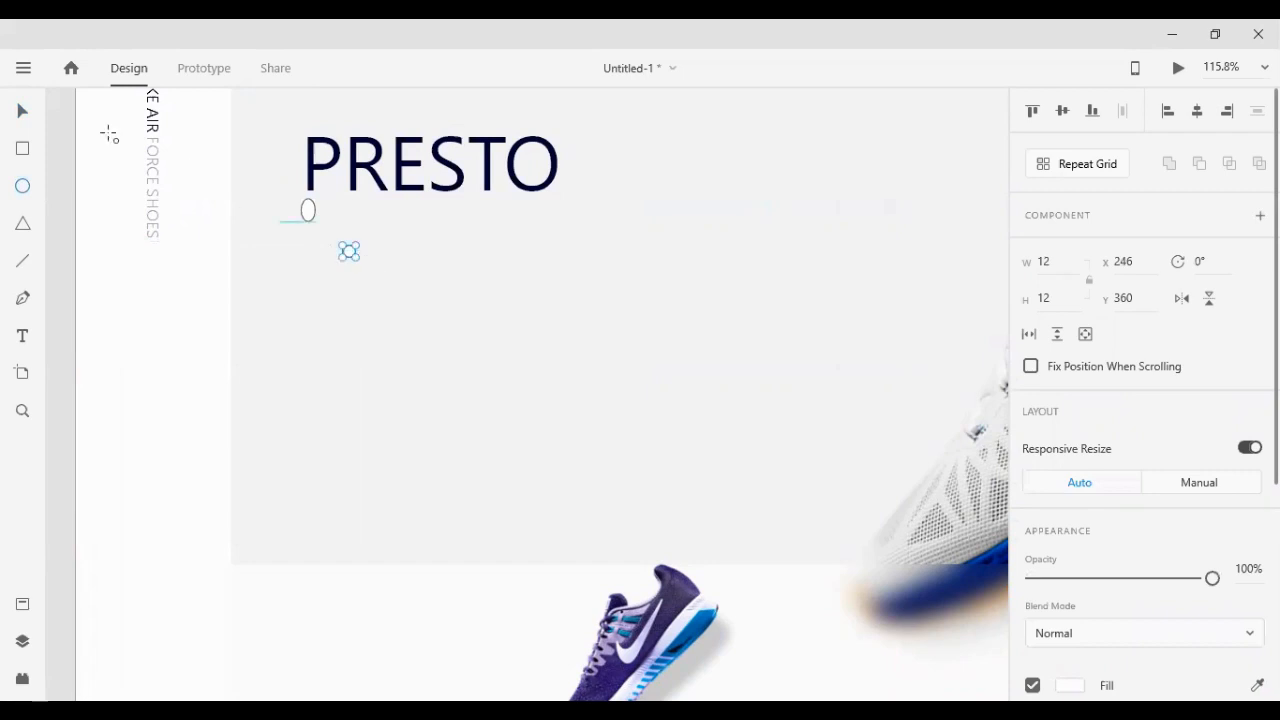
left_click(18, 111)
left_click(307, 210)
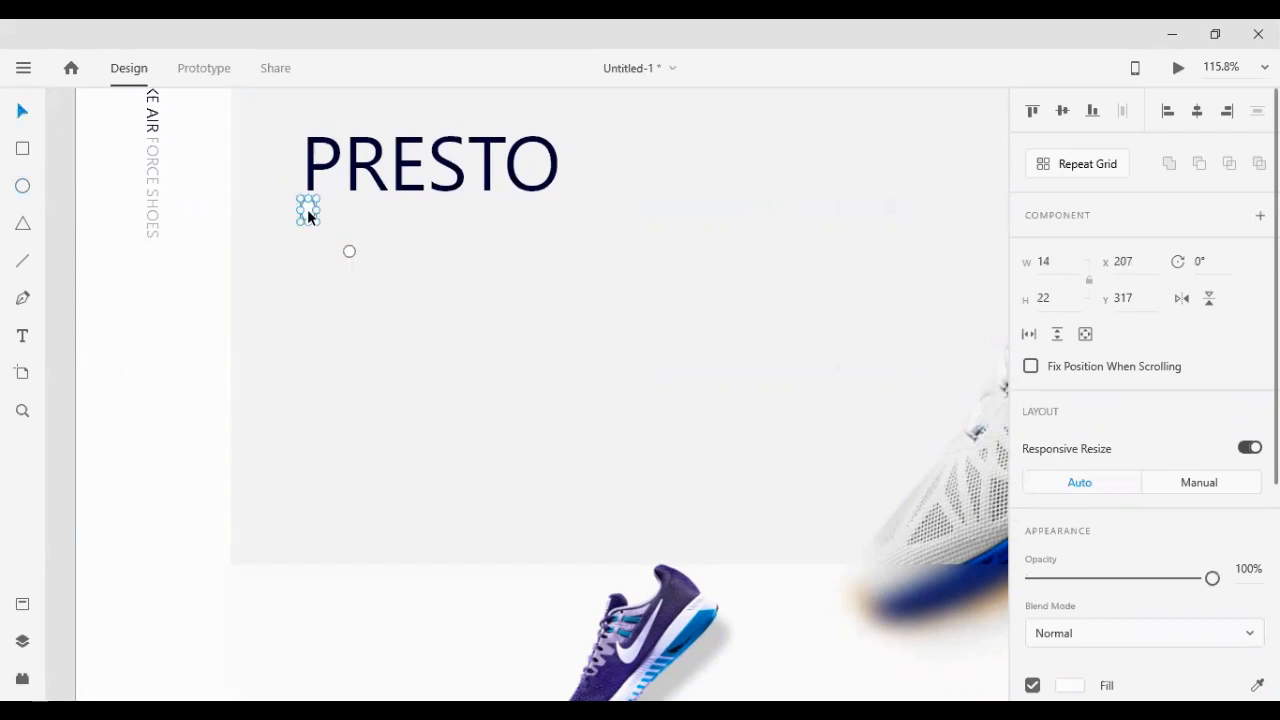
key("Delete")
Move the small circle left to X 216, under the start of the PRESTO line
left_click(350, 249)
key("shift+Left")
key("shift+Left")
key("shift+Left")
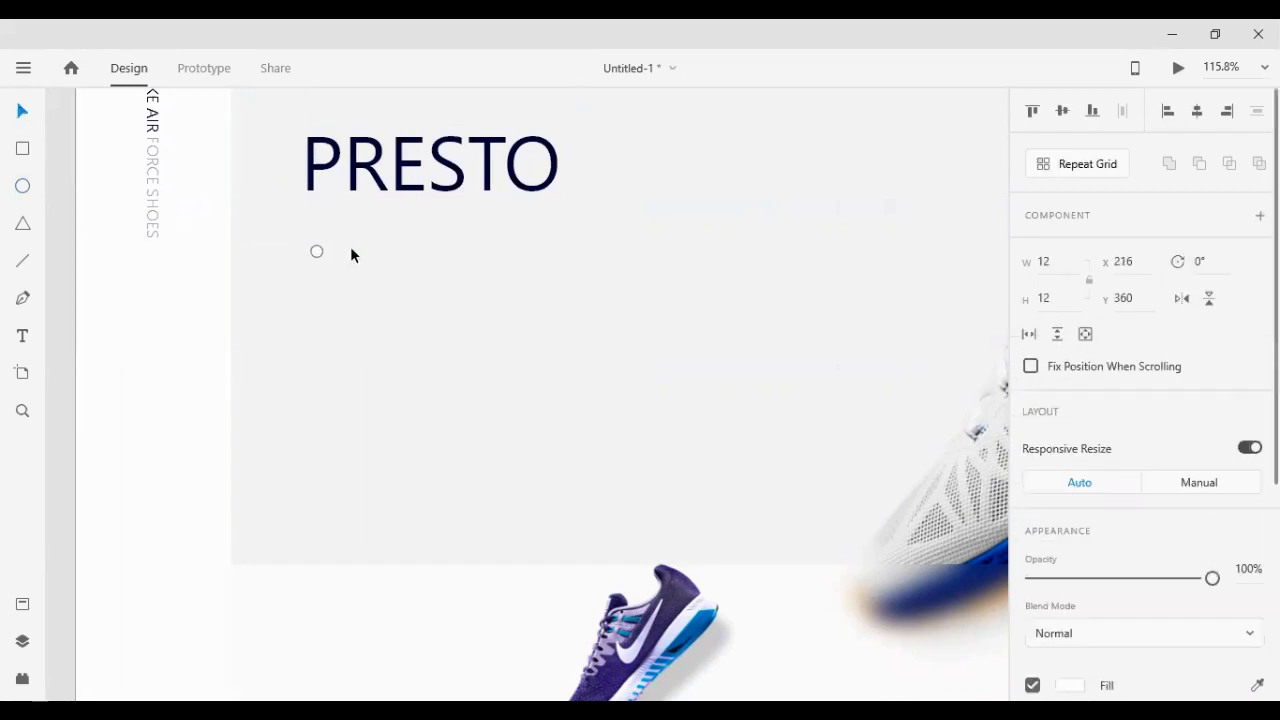
key("shift+Left")
key("shift+Right")
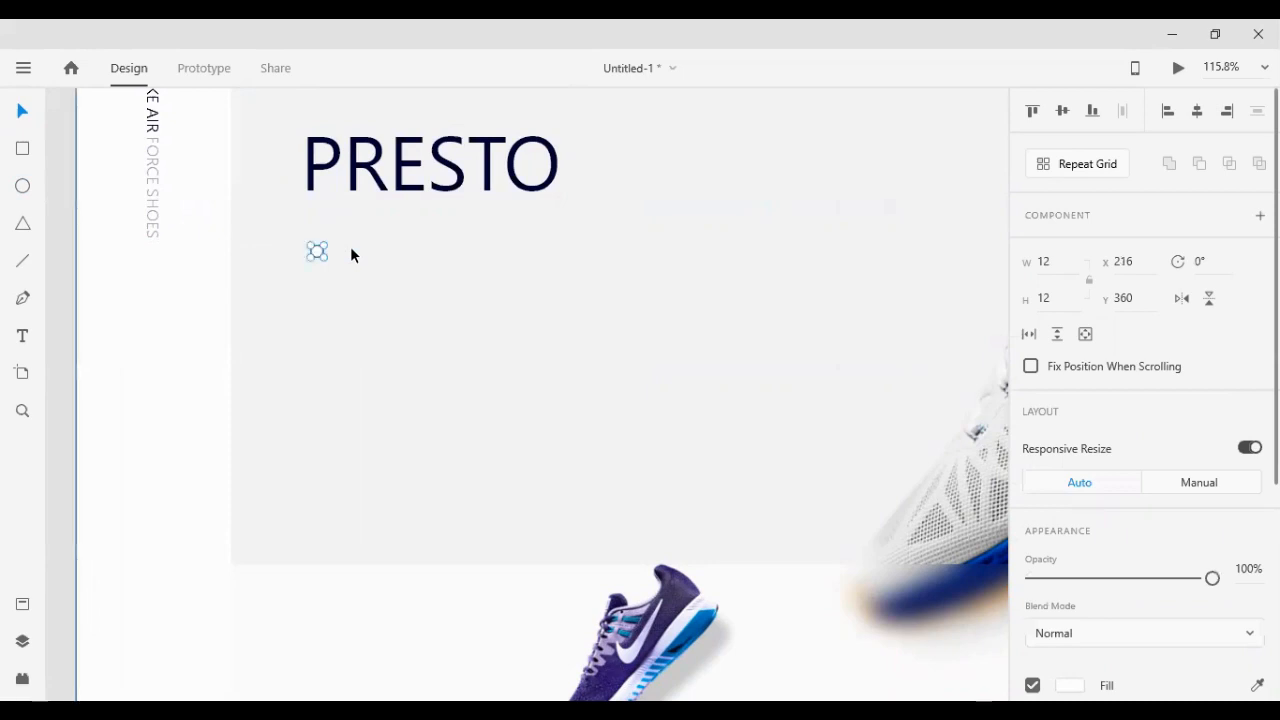
Duplicate the circle into a horizontal row of four, with copies at X 246, X 276 and 50 px further right, and select the row
key("shift+Right")
key("shift+Right")
key("shift+Right")
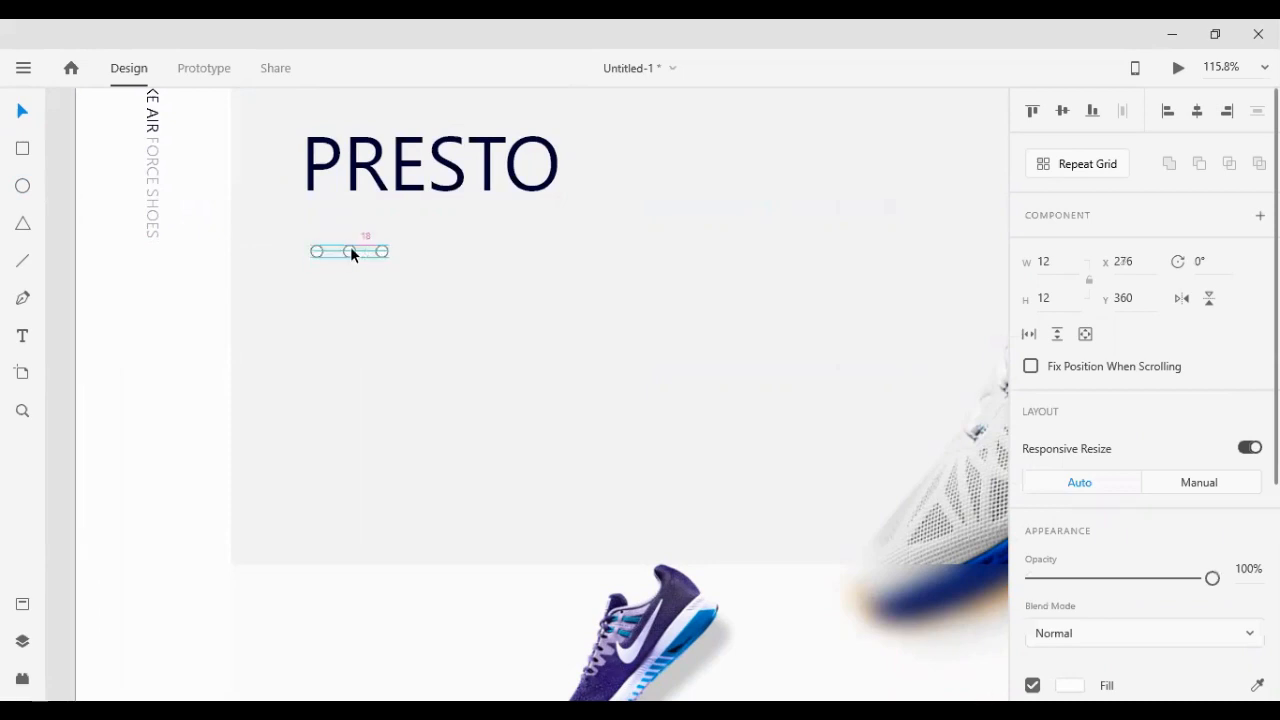
key("shift+Right")
key("shift+Right")
key("shift+Right")
key("shift+Right")
key("shift+Right")
left_click(316, 251, "shift")
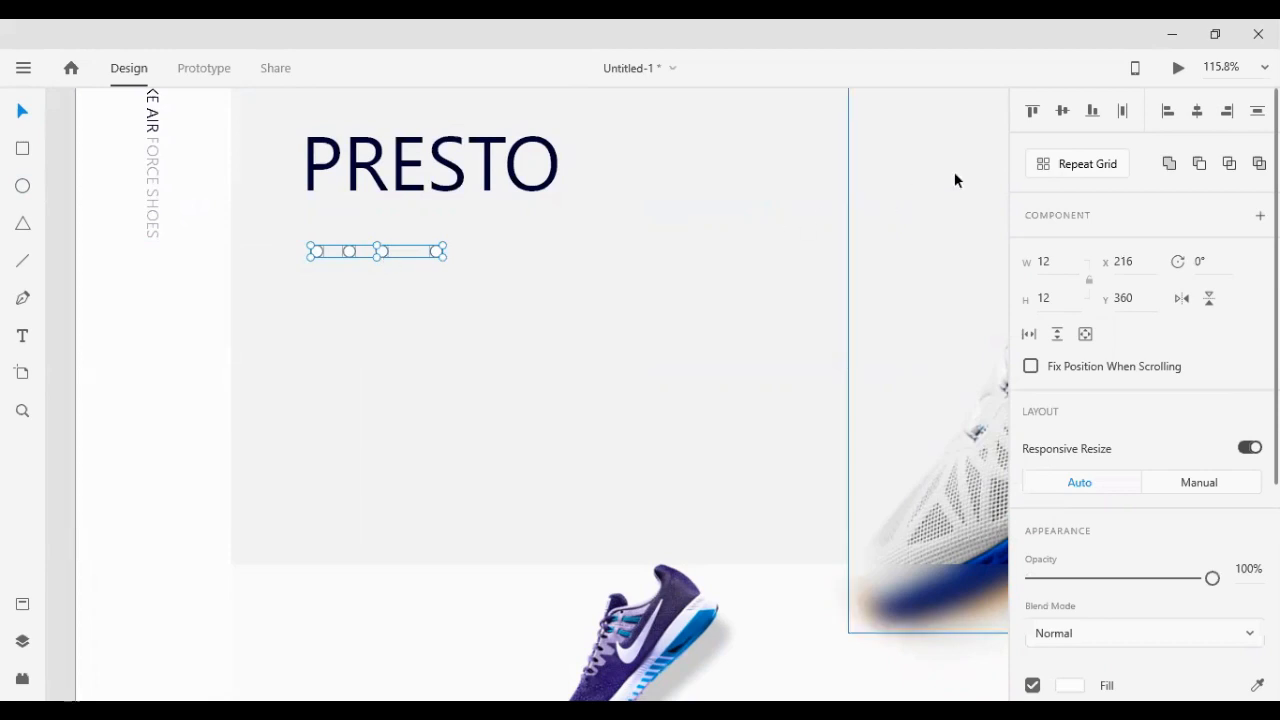
Distribute the four small circles evenly along their horizontal row and remove their borders
left_click(1121, 112)
scroll(855, 295, "down", 5)
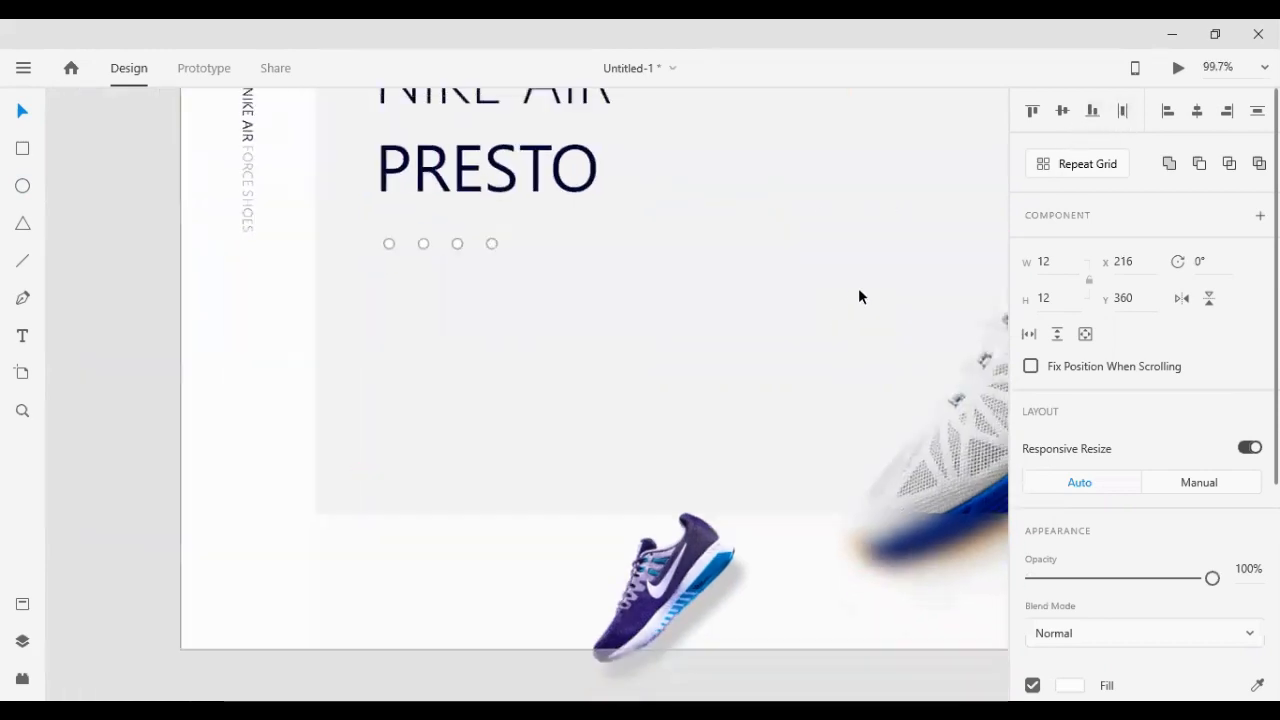
scroll(890, 259, "up", 1)
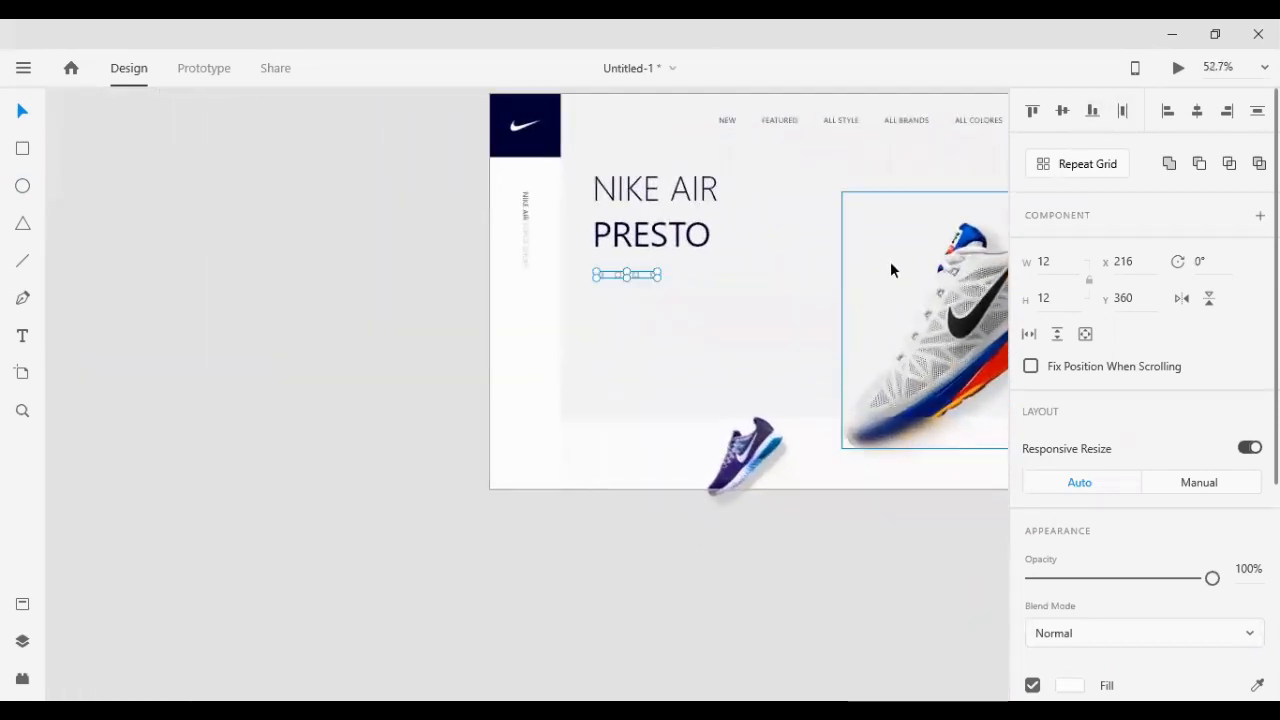
scroll(887, 266, "up", 4)
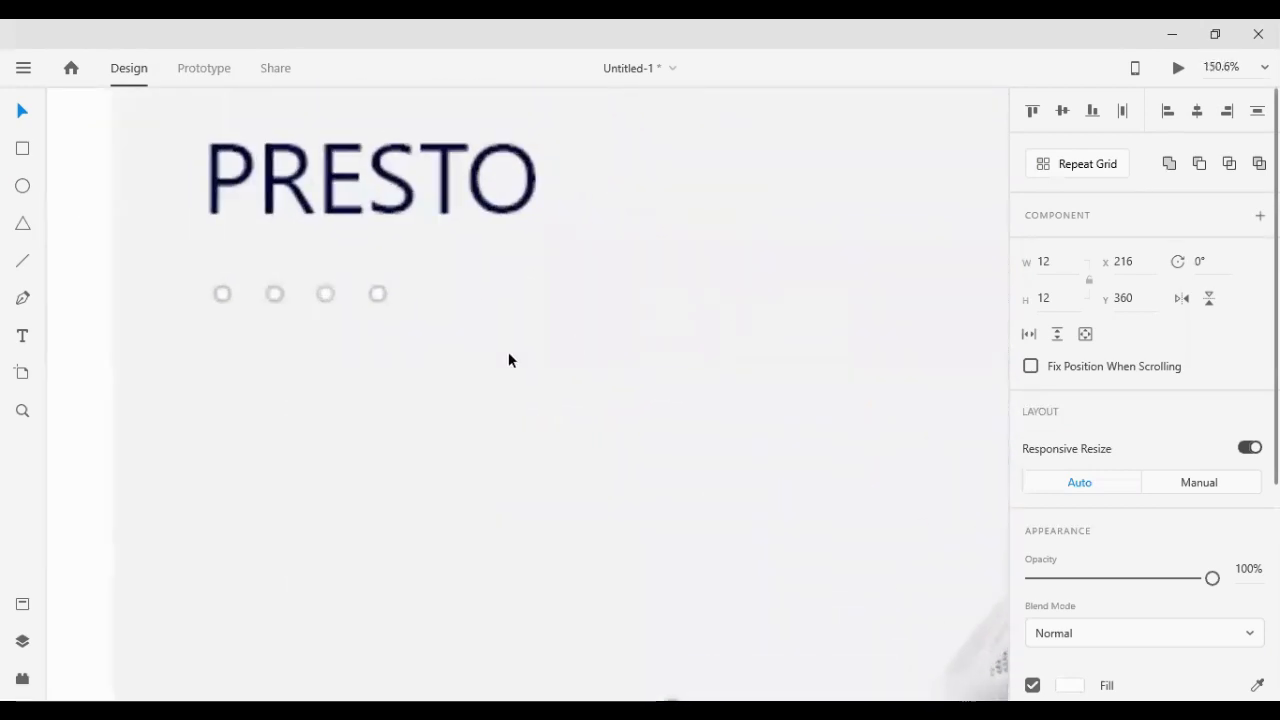
scroll(1050, 540, "down", 3)
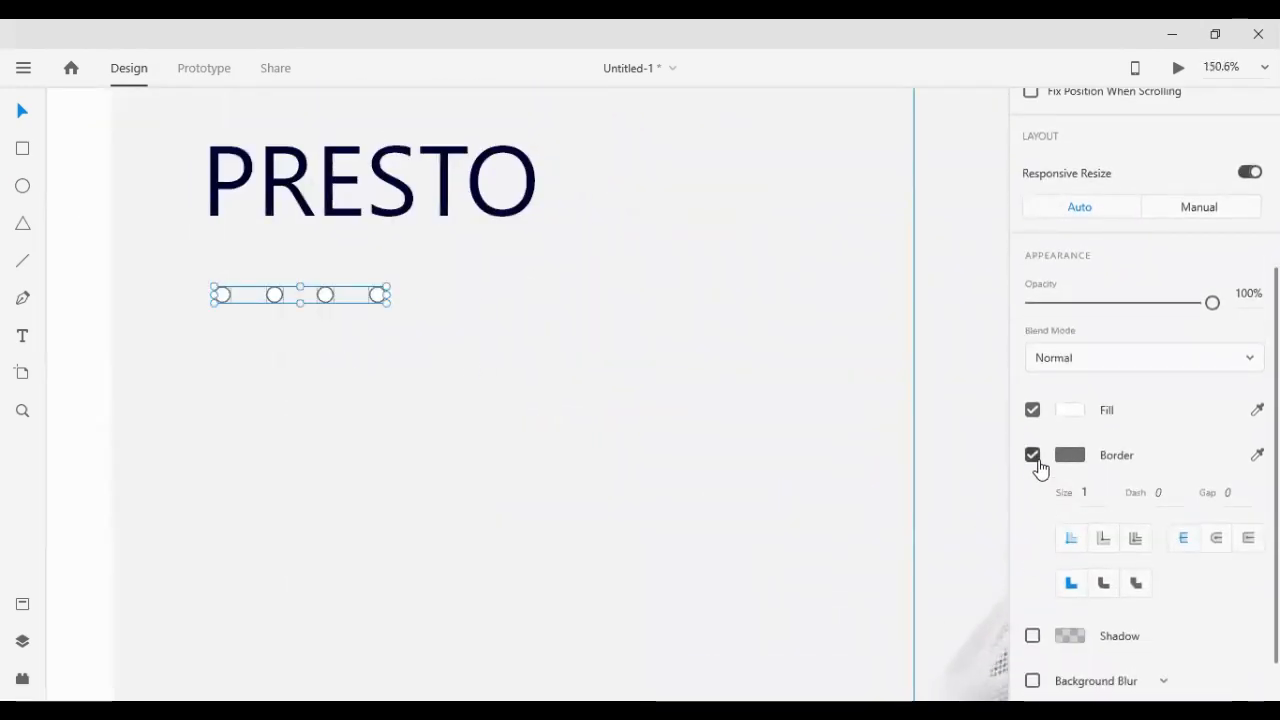
left_click(1032, 456)
left_click(296, 424)
Fill the first circle in the row with orange #FF7700
left_click(222, 293)
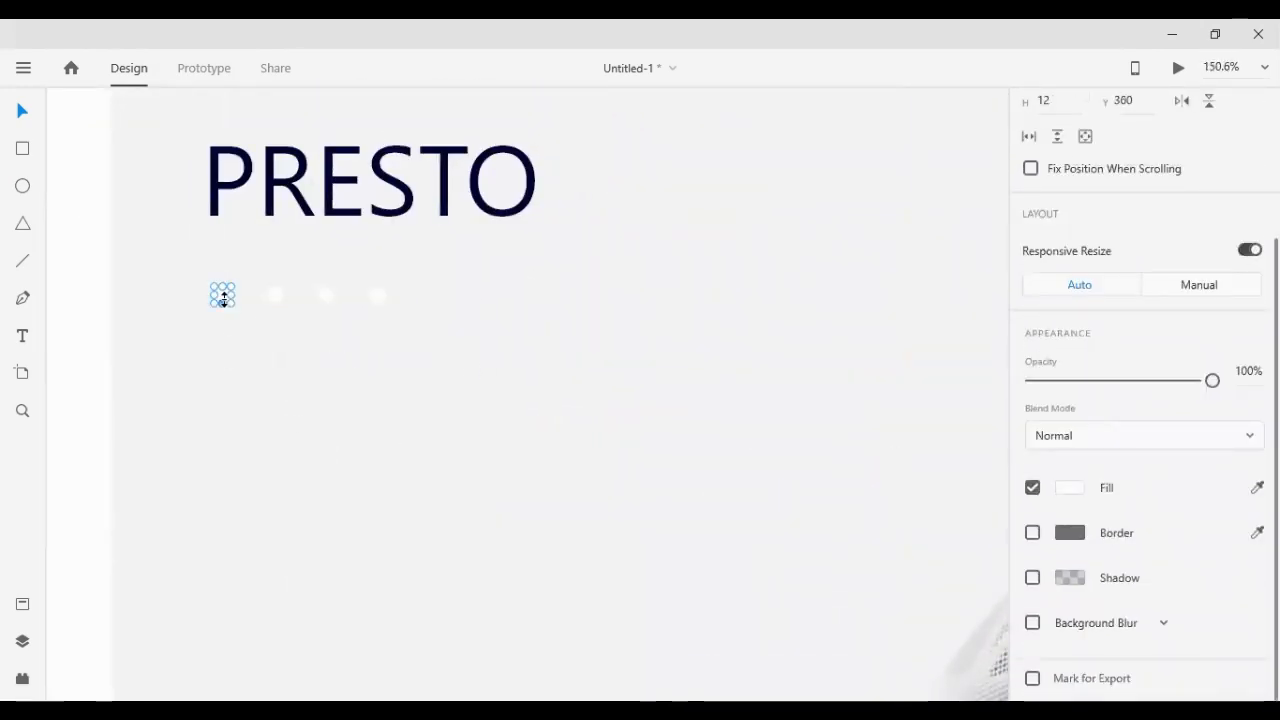
left_click(1069, 535)
left_click(1066, 508)
left_click(1069, 489)
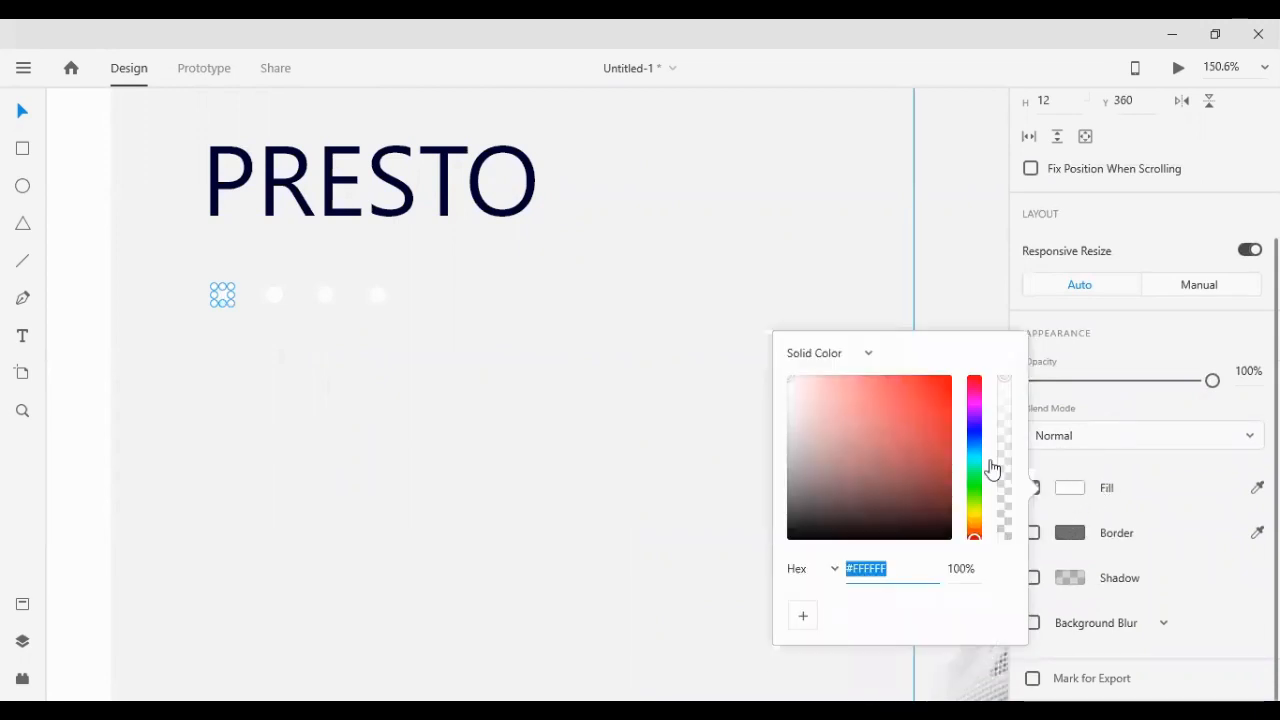
left_click(914, 432)
left_click(976, 476)
left_click_drag(979, 486, 982, 530)
left_click_drag(935, 443, 975, 332)
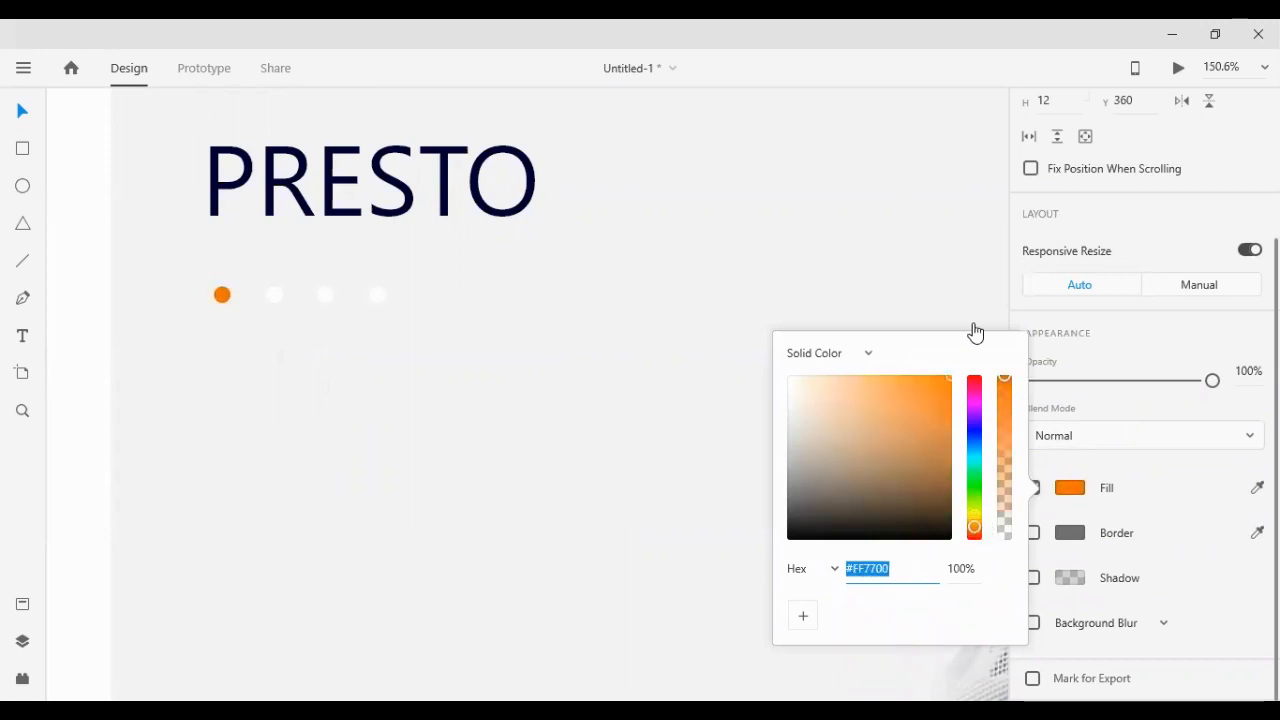
left_click(198, 334)
Fill the second circle in the row with purple #5D00FF
left_click(274, 295)
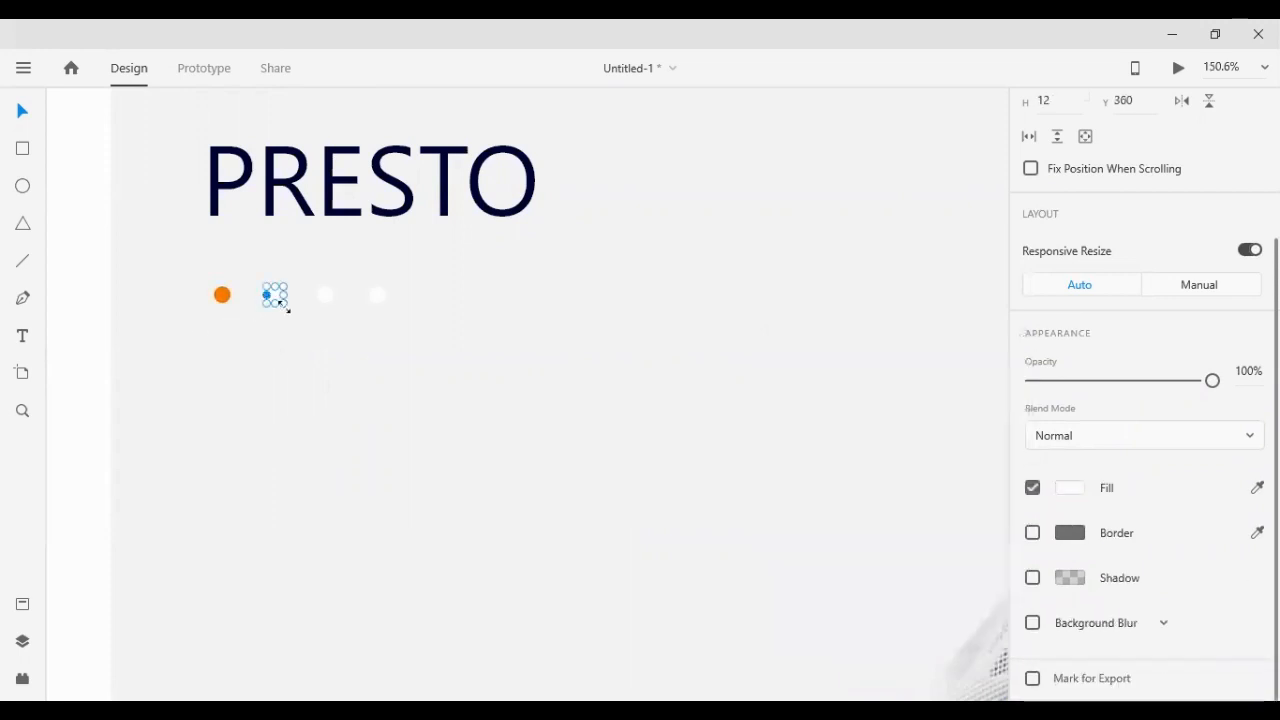
left_click(1072, 488)
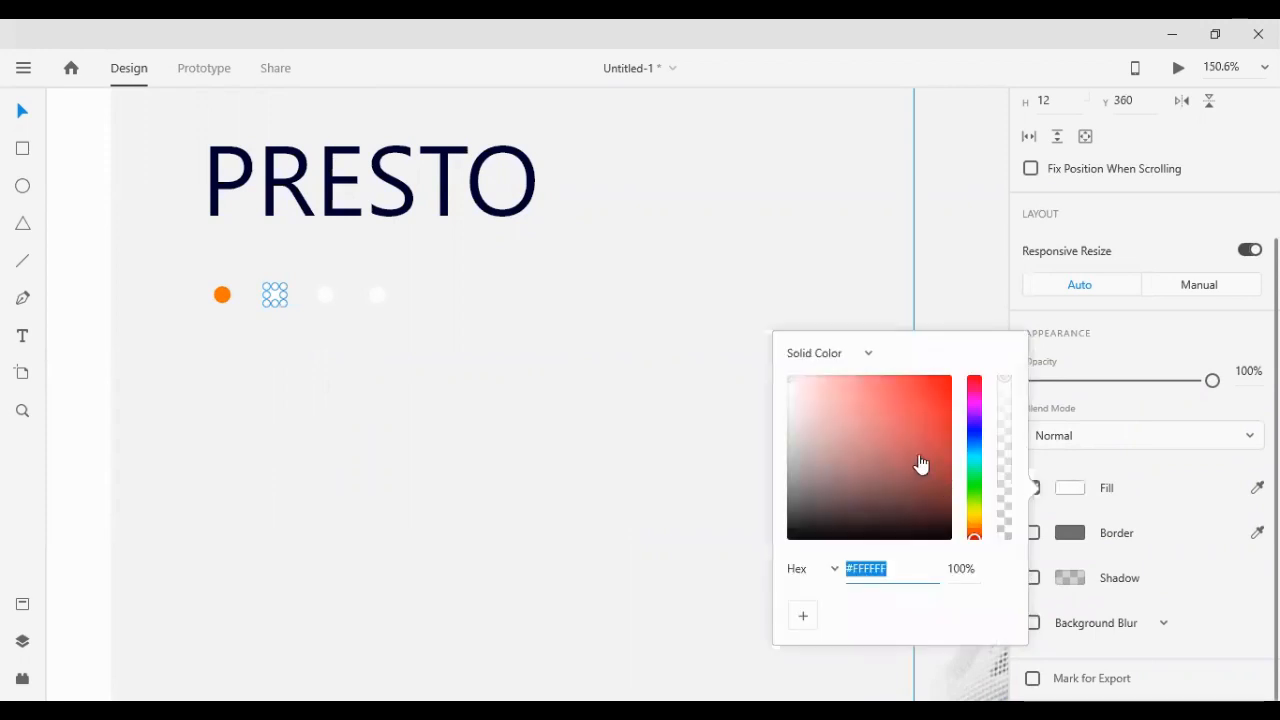
left_click(975, 420)
left_click_drag(894, 431, 960, 352)
scroll(521, 330, "down", 5)
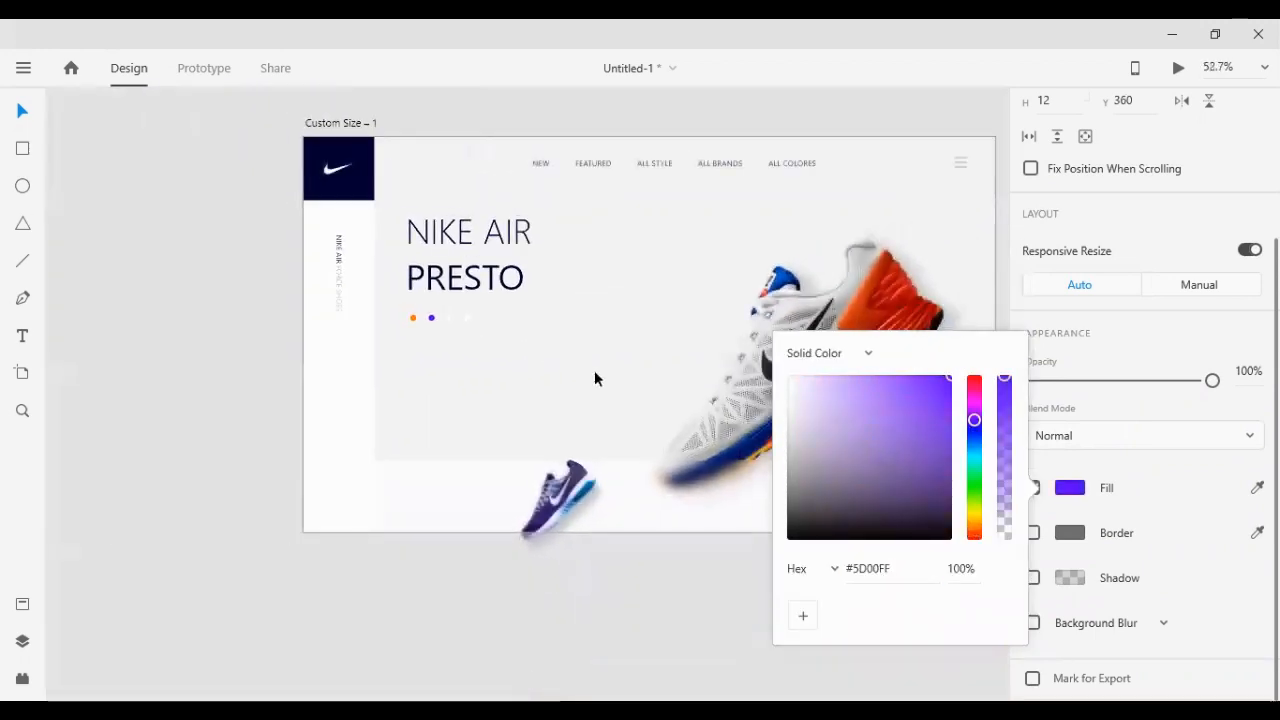
scroll(594, 378, "down", 3)
left_click(914, 357)
scroll(907, 419, "up", 3)
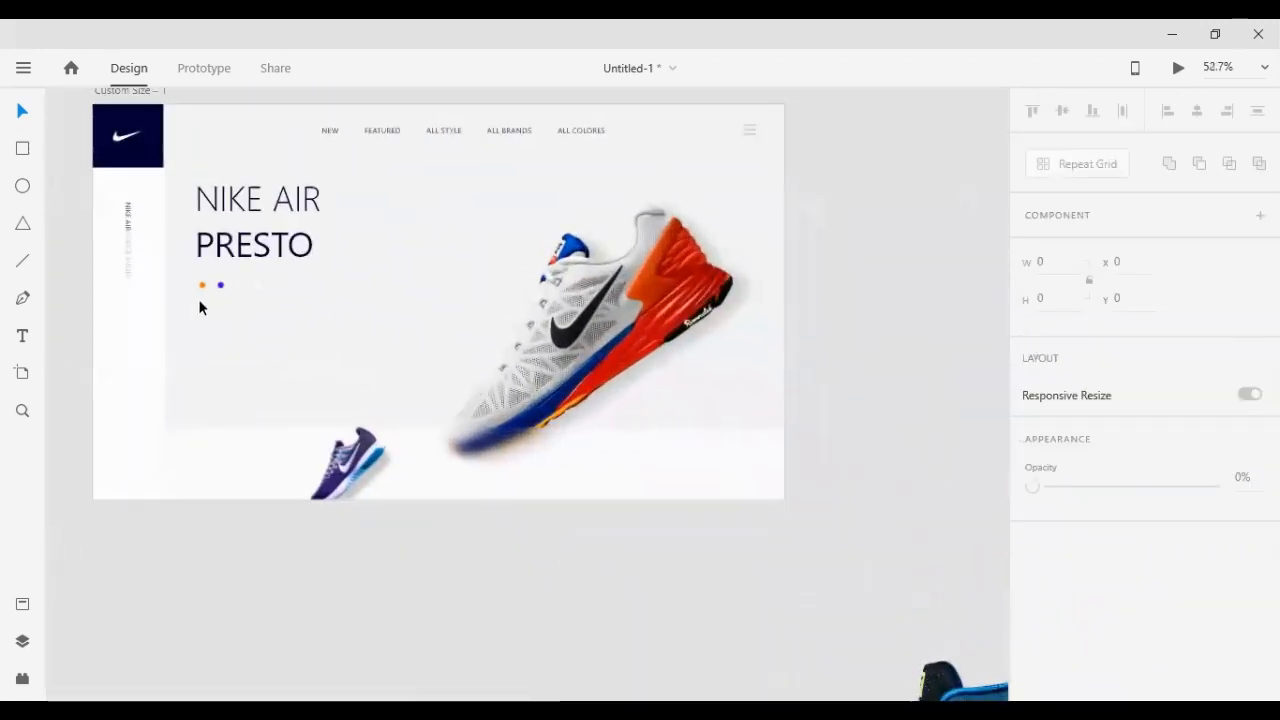
Fill the first circle with the red-orange sampled from the heel of the large shoe
left_click(202, 286)
scroll(1145, 450, "down", 3)
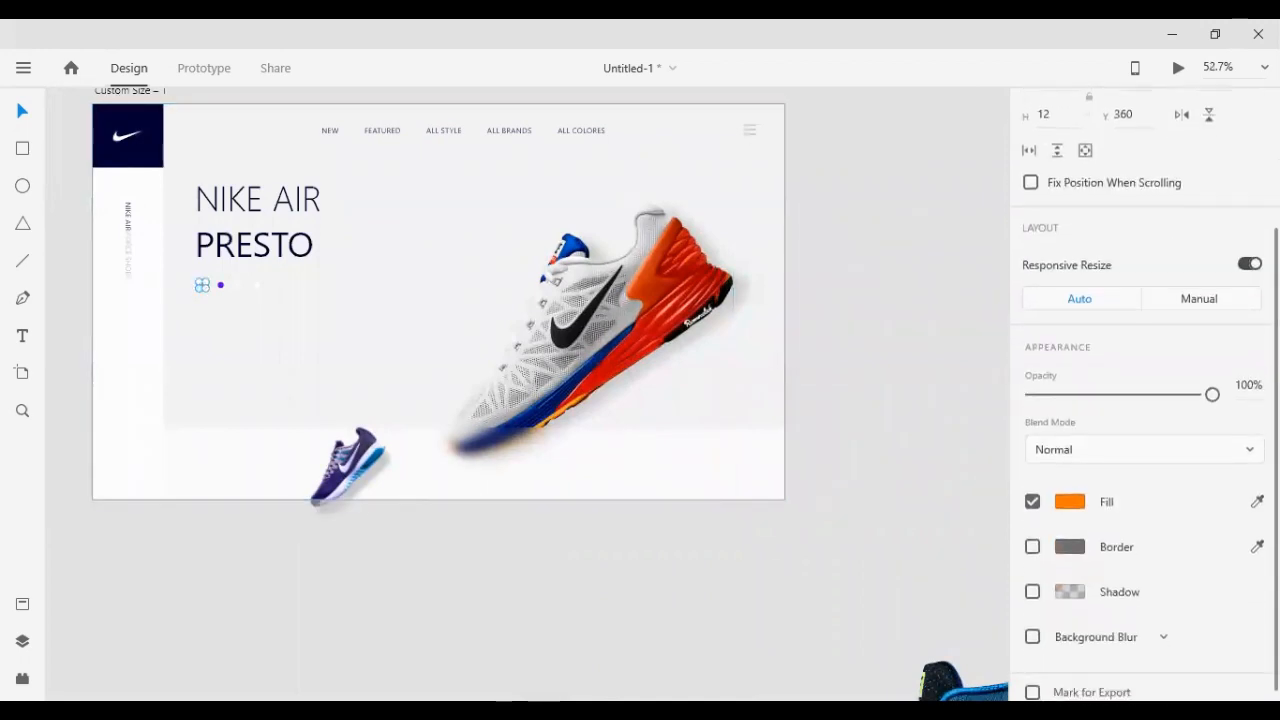
left_click(1257, 501)
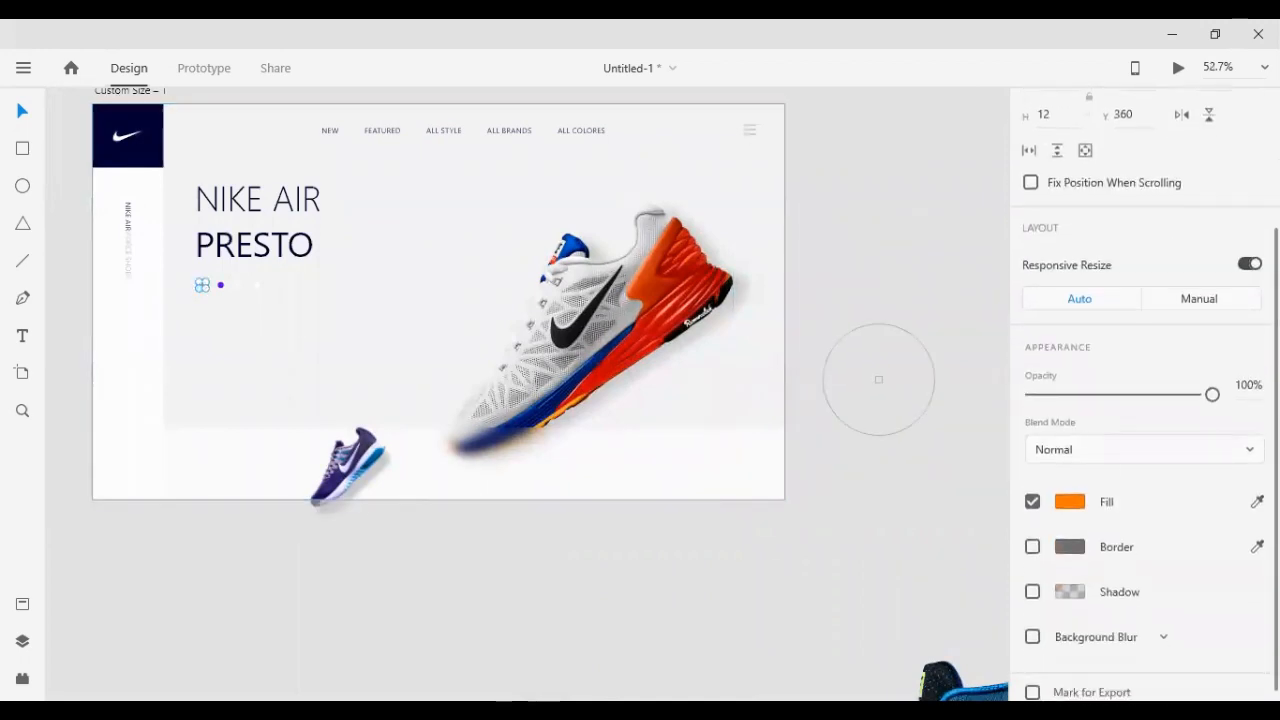
left_click(660, 291)
left_click(176, 256)
Fill the second circle with the blue sampled from the sole of the large shoe
left_click(220, 286)
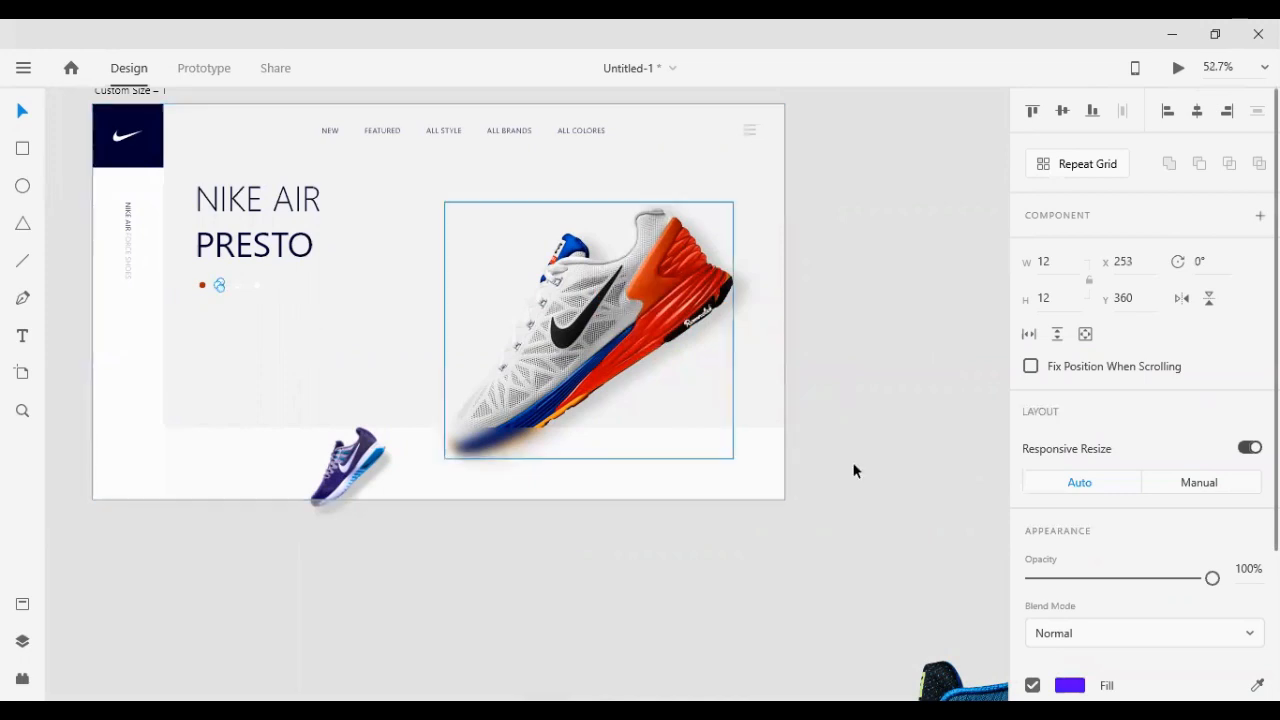
scroll(1145, 450, "down", 2)
left_click(1257, 593)
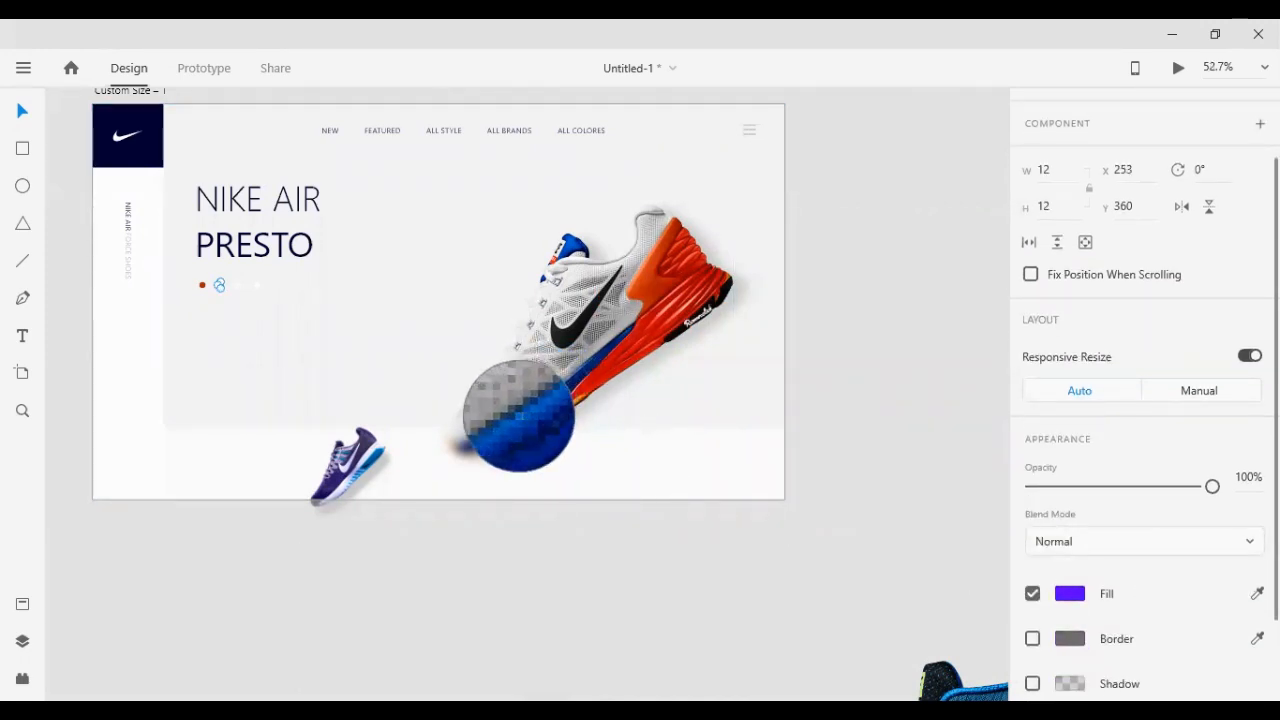
left_click(519, 416)
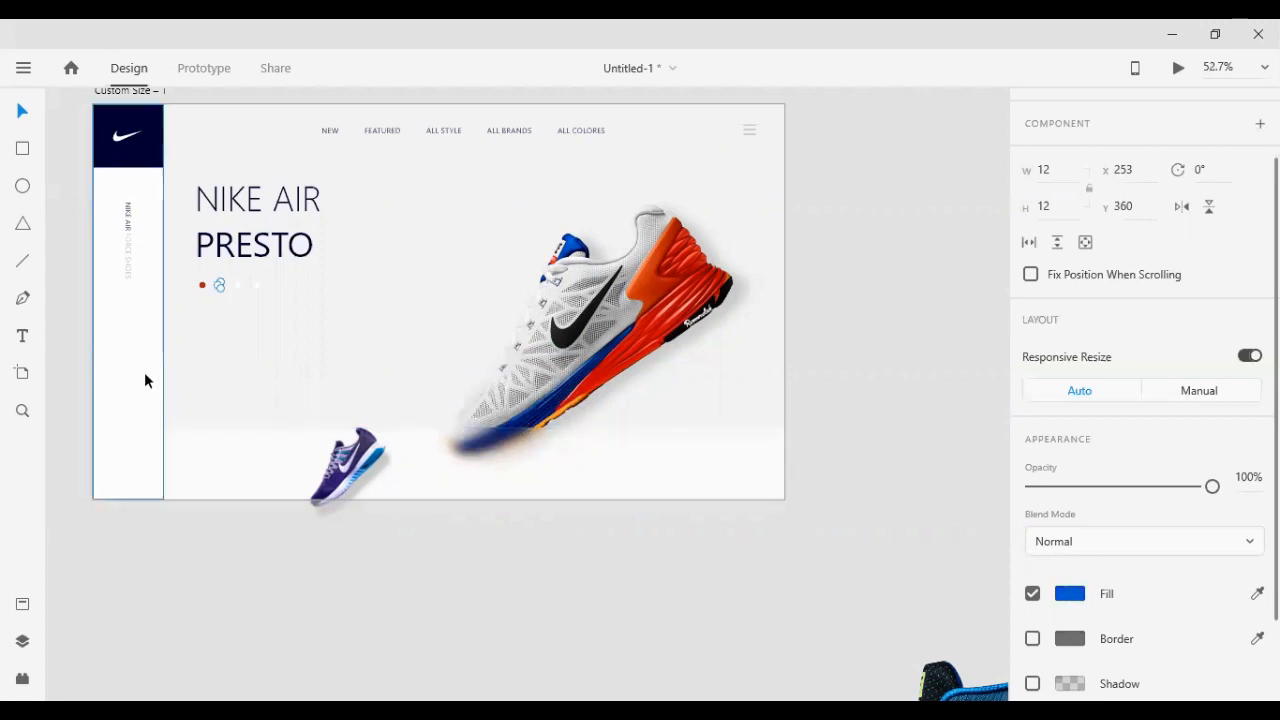
Fill the third circle with the grey sampled from the mesh of the large shoe
left_click(237, 286)
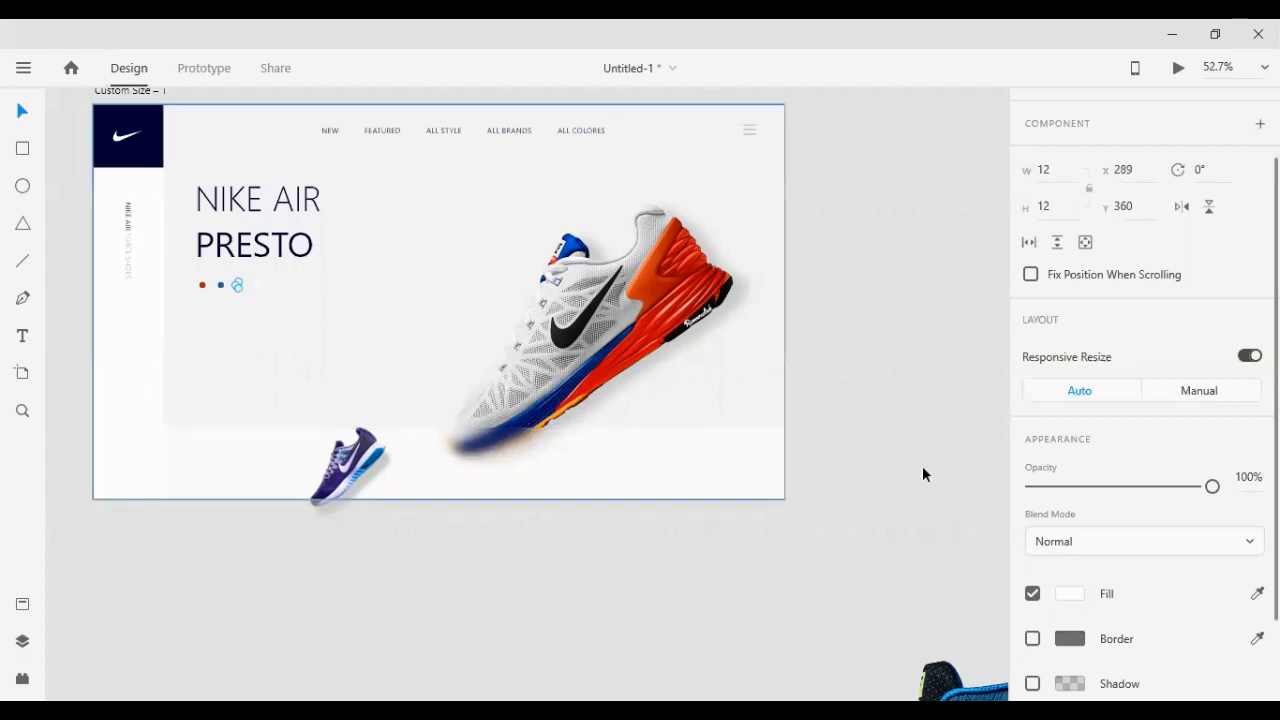
left_click(1257, 594)
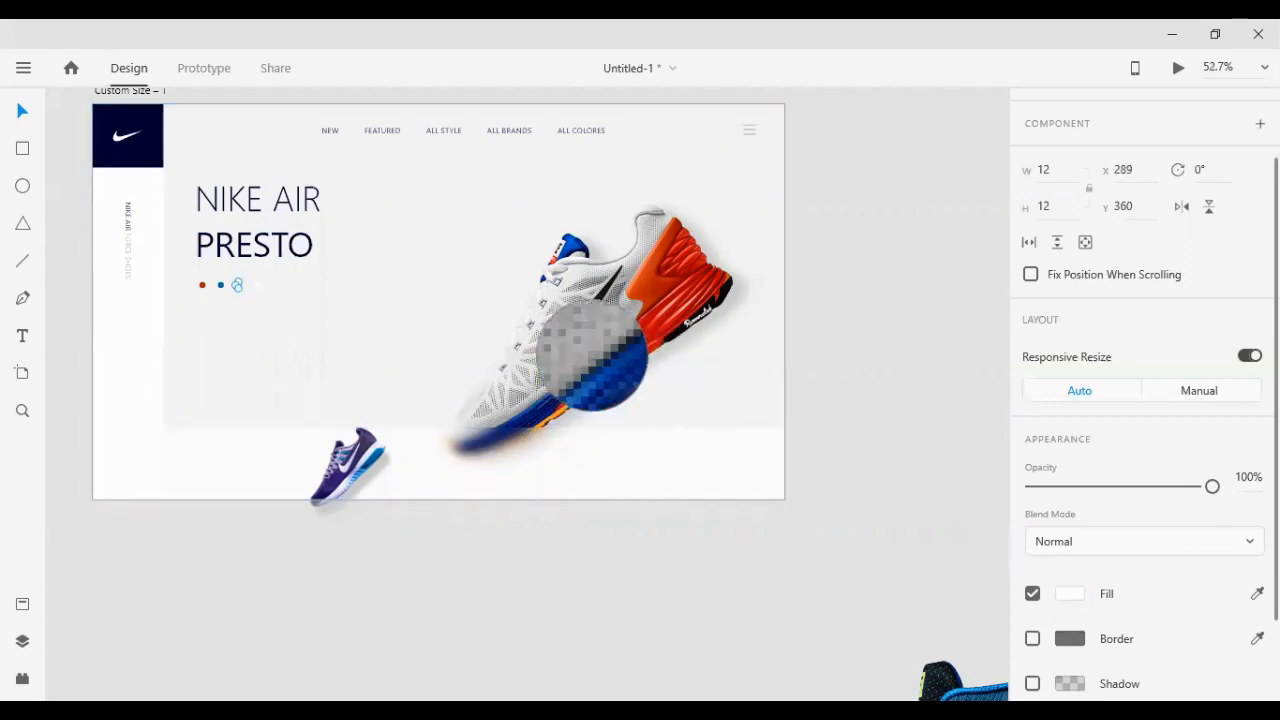
left_click(589, 345)
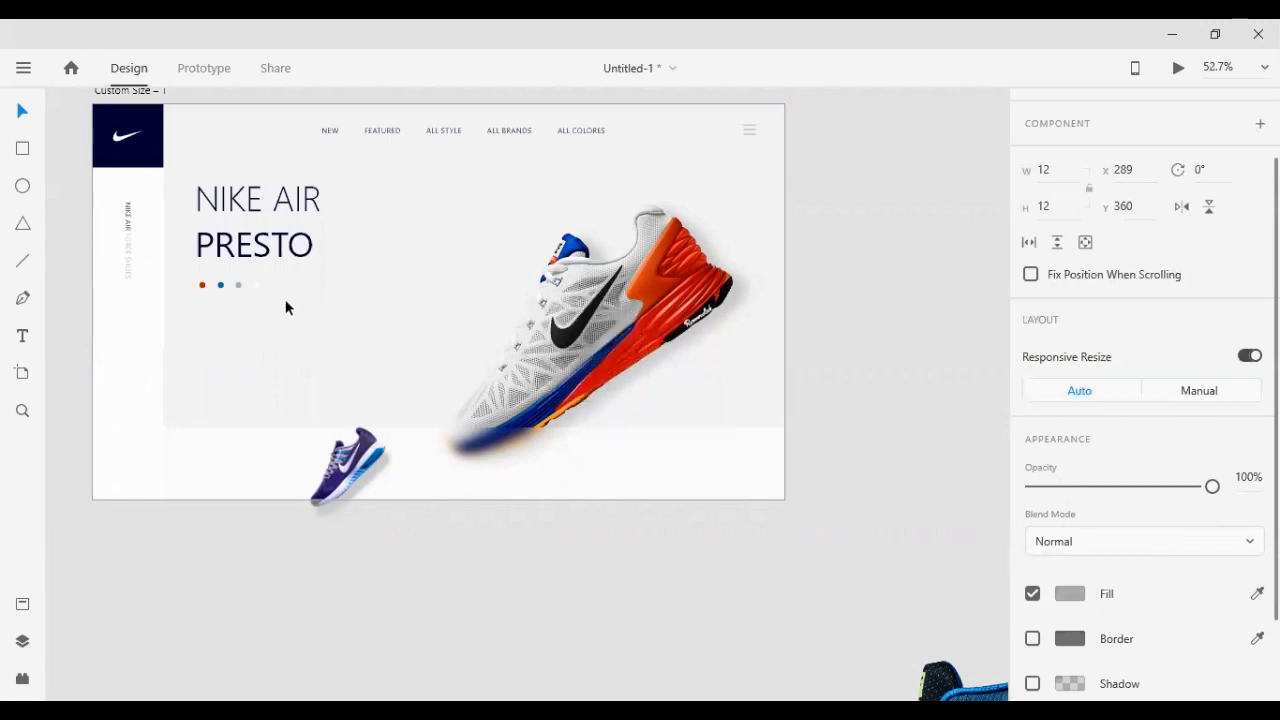
Try filling the fourth circle with a light tone sampled from the upper part of the large shoe
left_click(258, 291)
scroll(1097, 491, "down", 2)
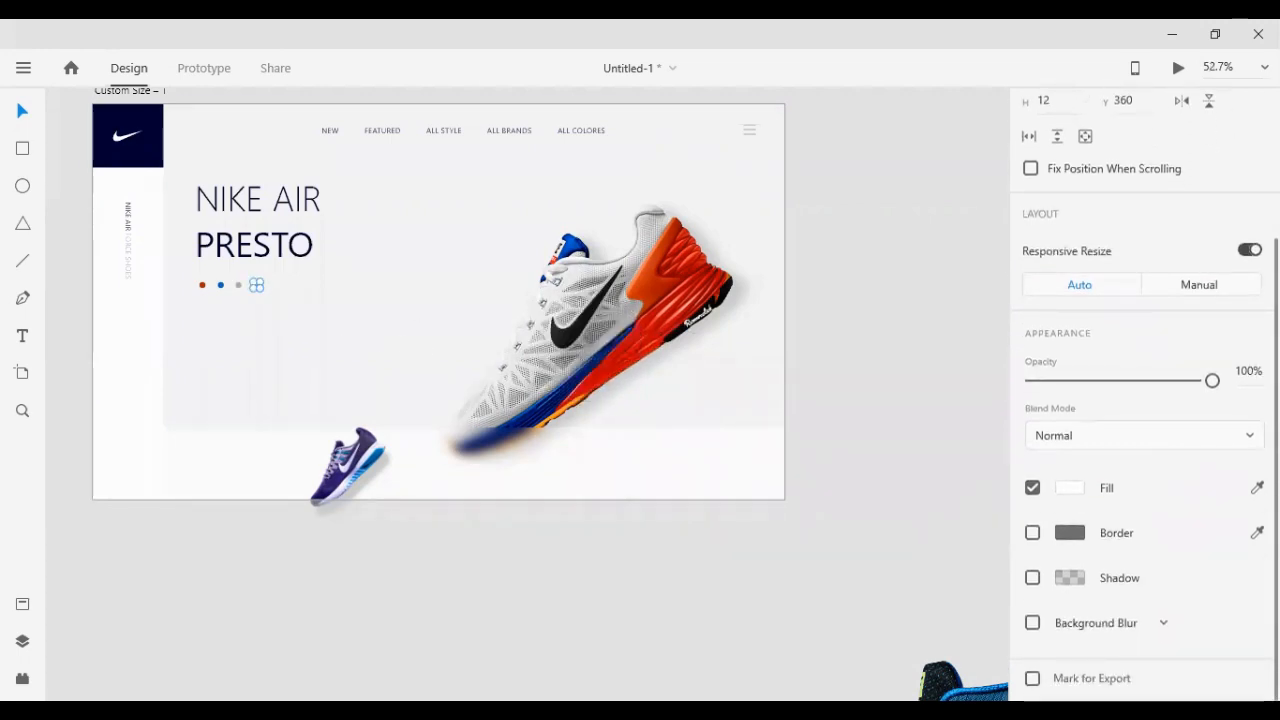
left_click(1257, 487)
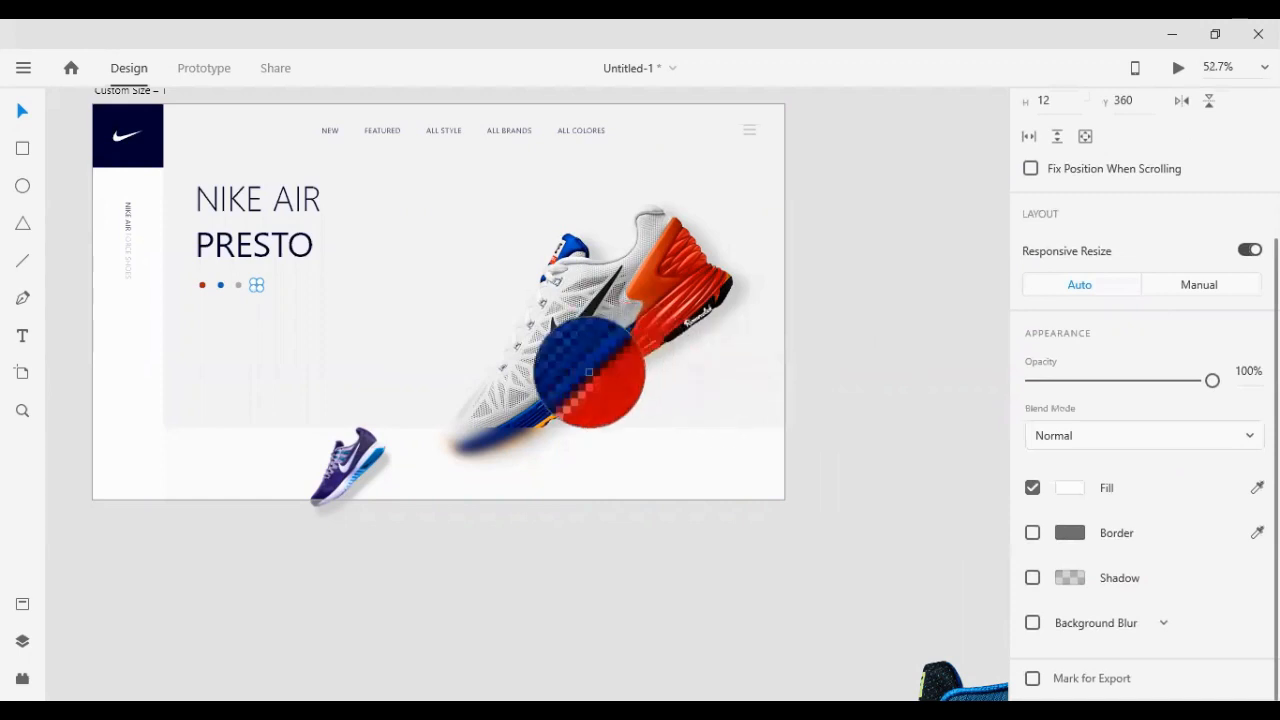
left_click(621, 261)
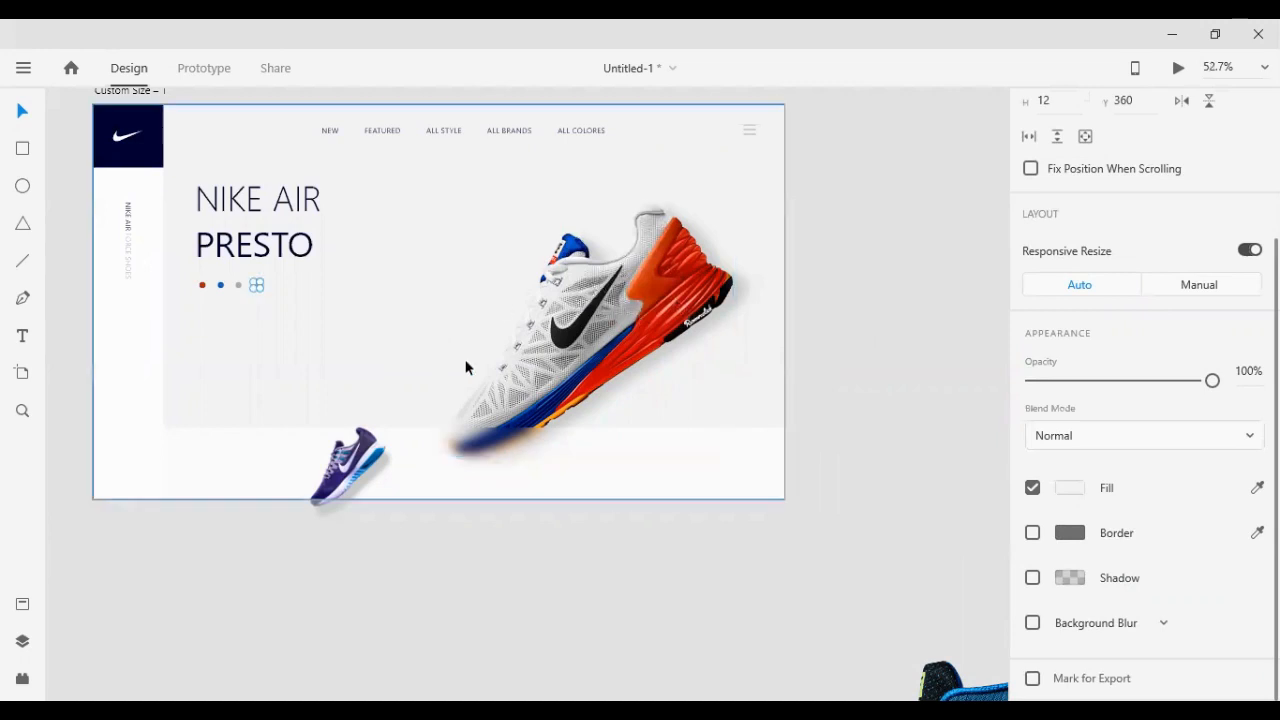
Fill the fourth circle with the dark navy sampled from the blue tongue area of the large shoe
left_click(257, 287)
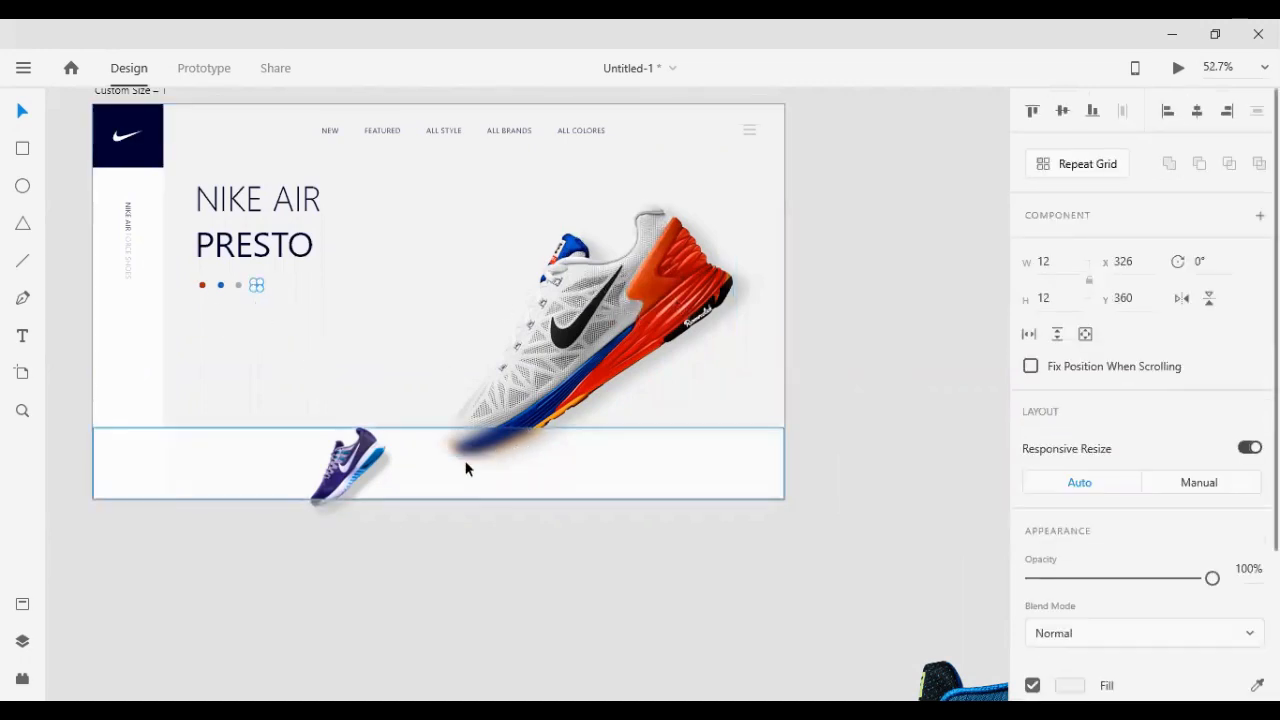
scroll(1220, 521, "down", 2)
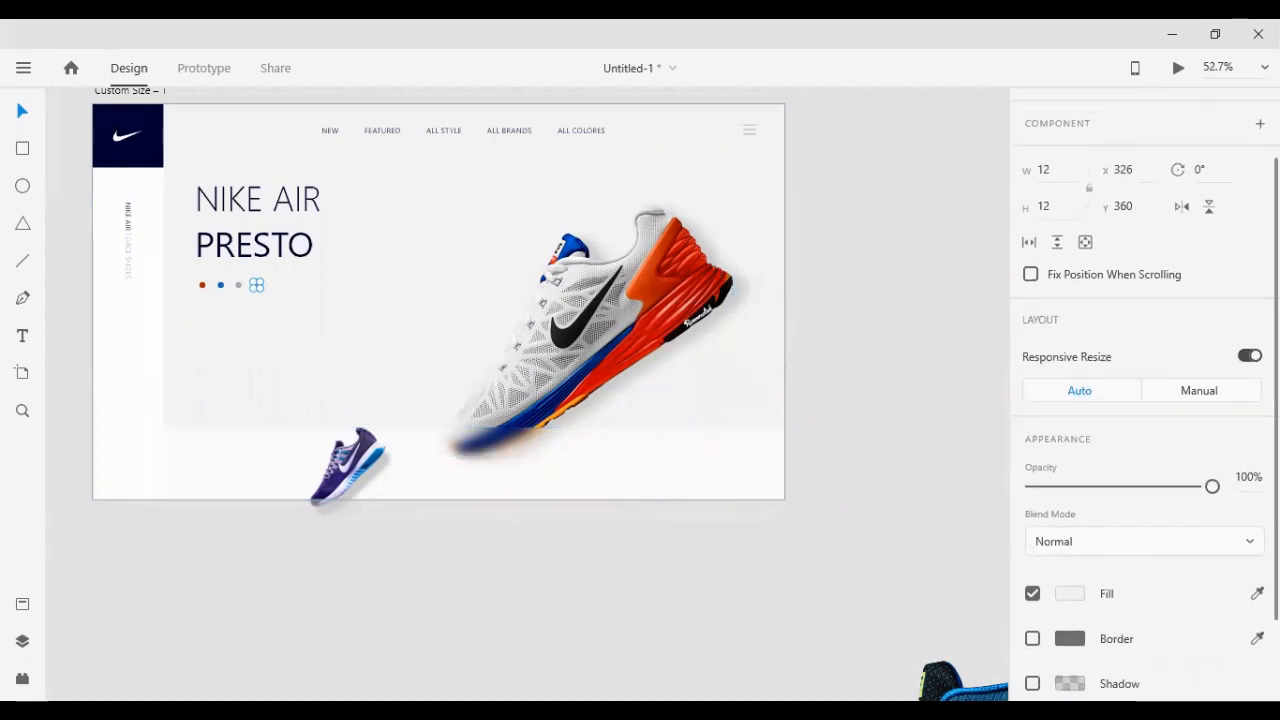
left_click(1257, 594)
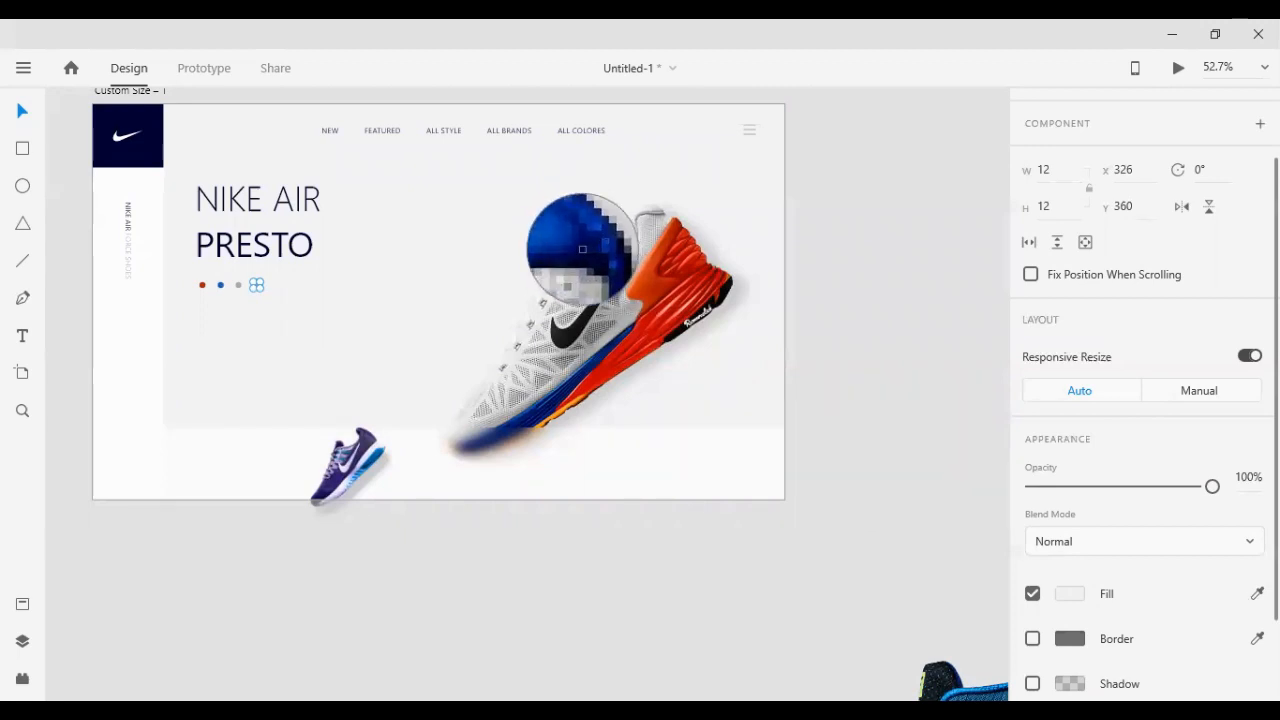
left_click(582, 253)
left_click(777, 316)
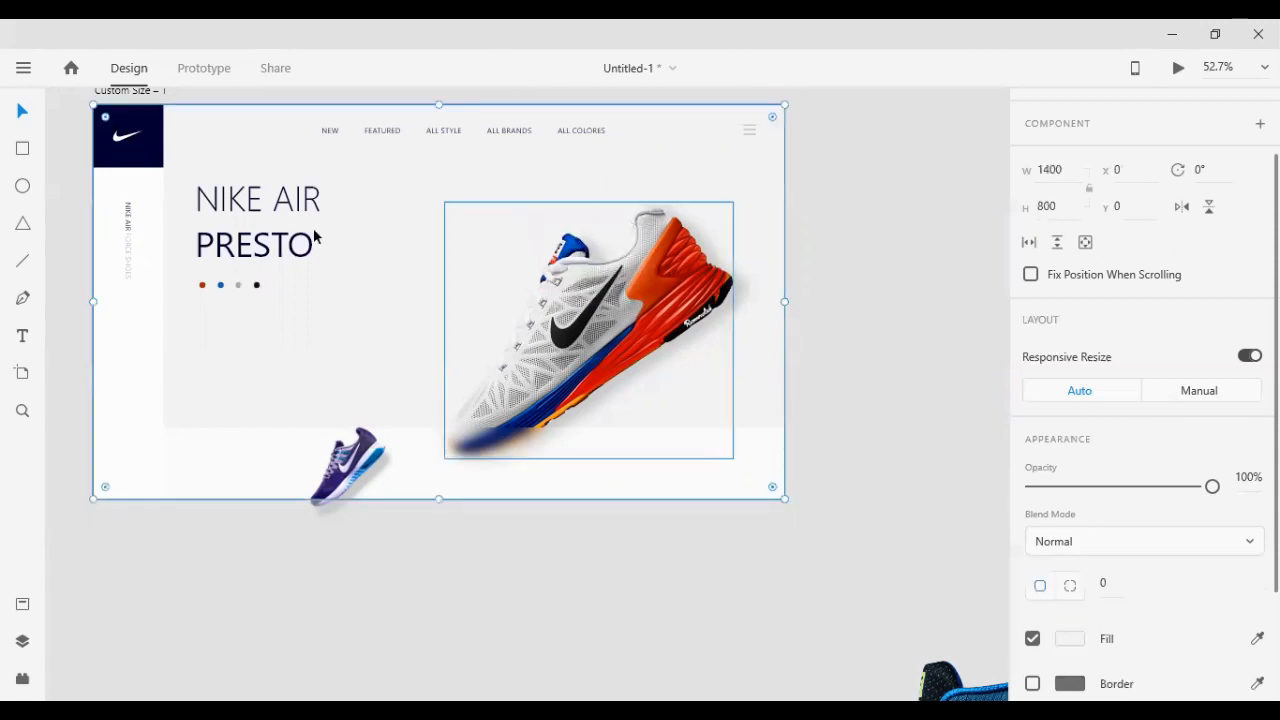
Duplicate the blue circle in place and resize the copy to 22 by 22 with locked proportions
left_click(222, 285)
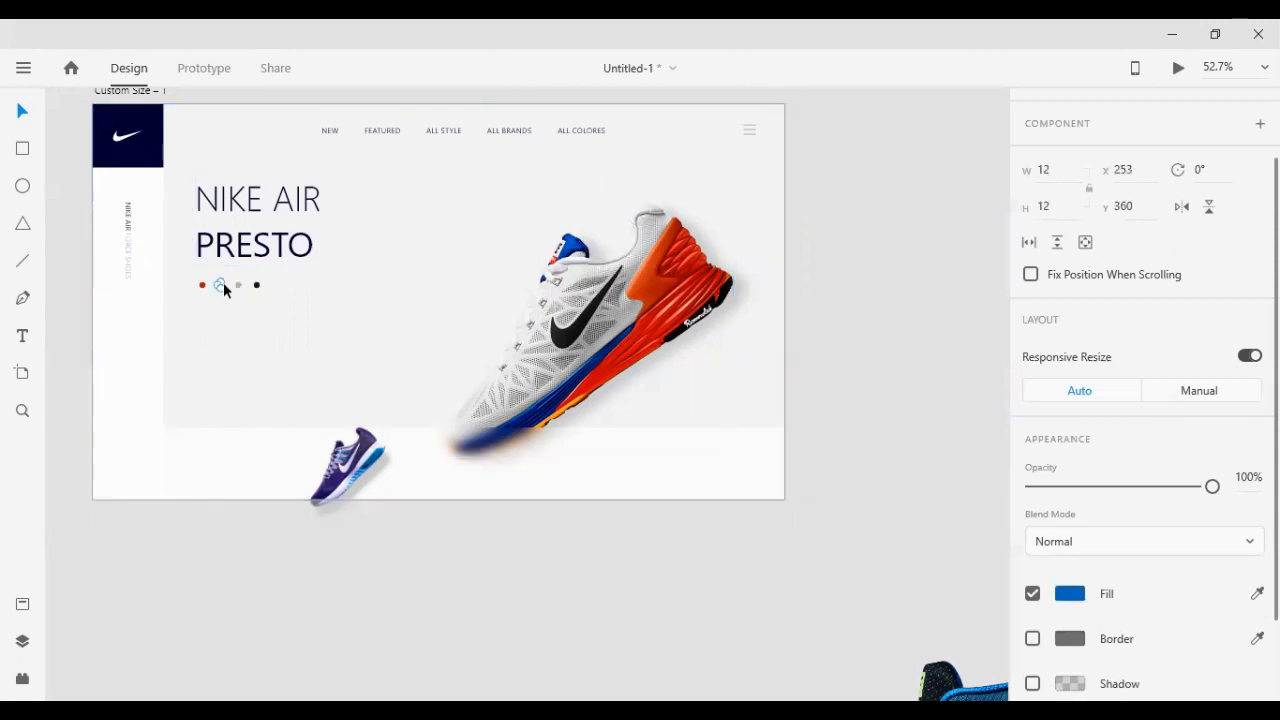
scroll(290, 319, "up", 6)
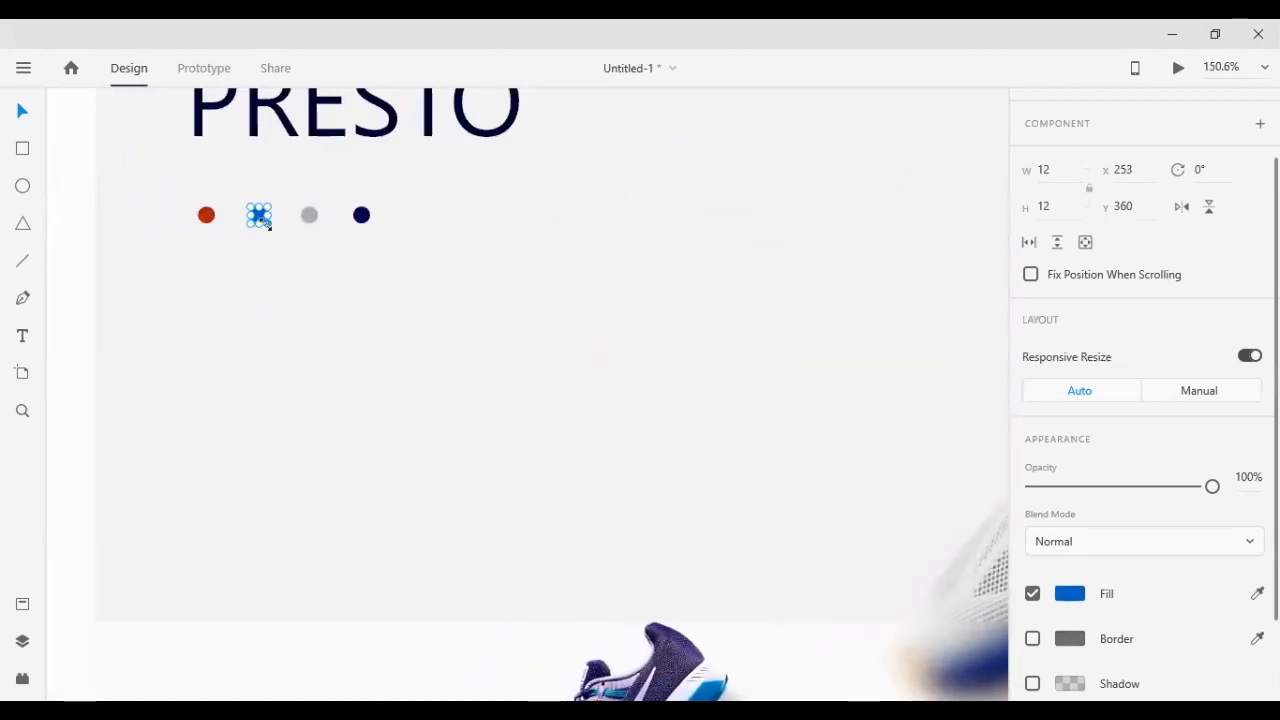
scroll(1094, 555, "down", 2)
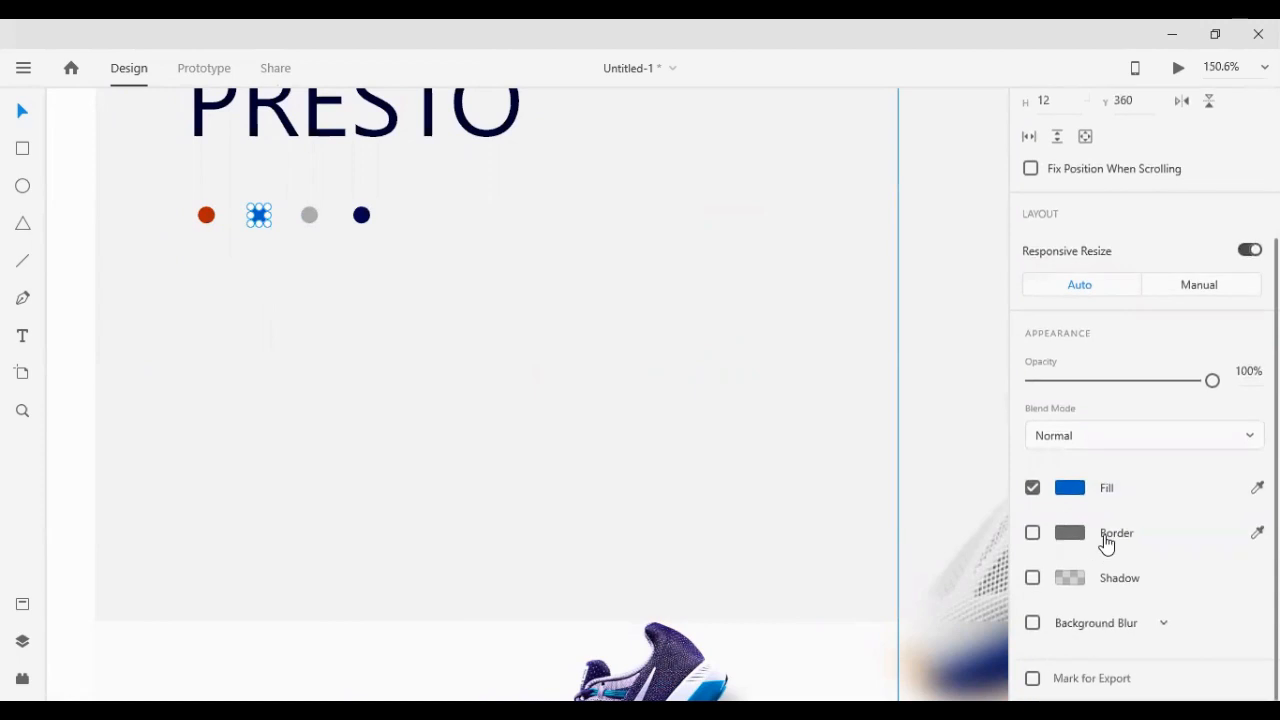
scroll(1106, 541, "up", 4)
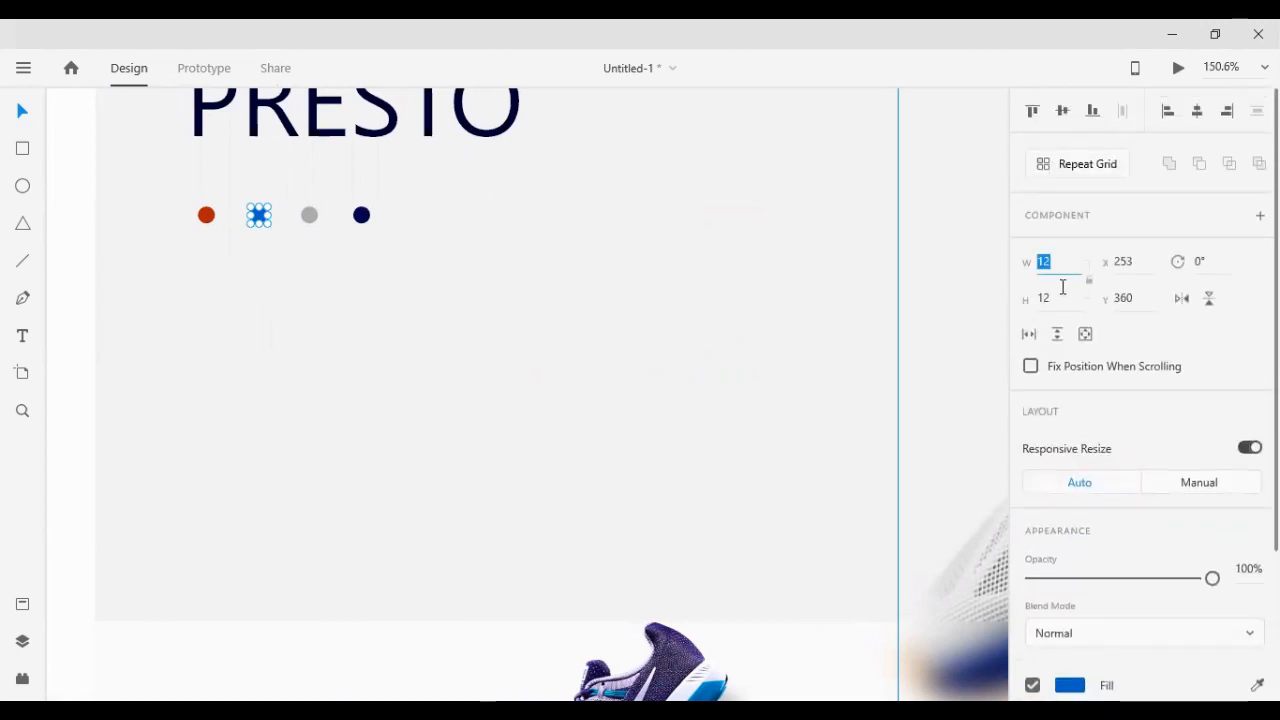
type("22")
key("Return")
type("32")
key("Return")
key("shift+Down")
key("shift+Down")
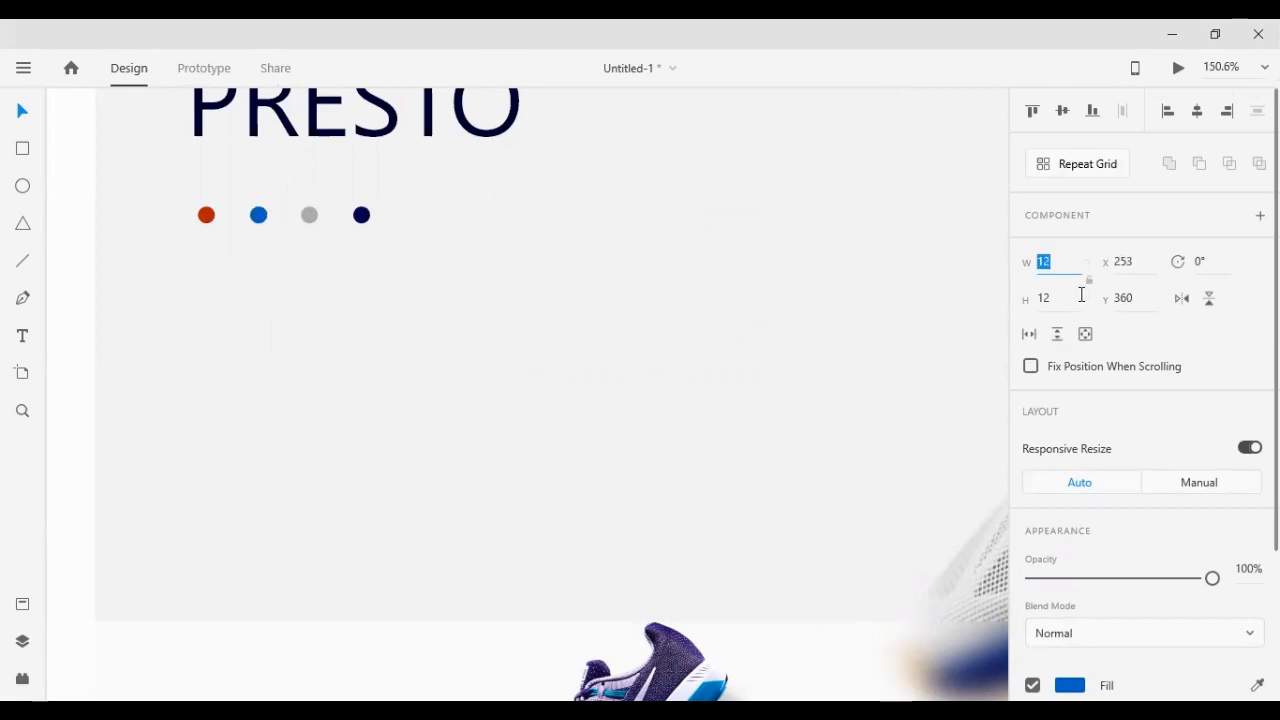
key("Return")
key("shift+Up")
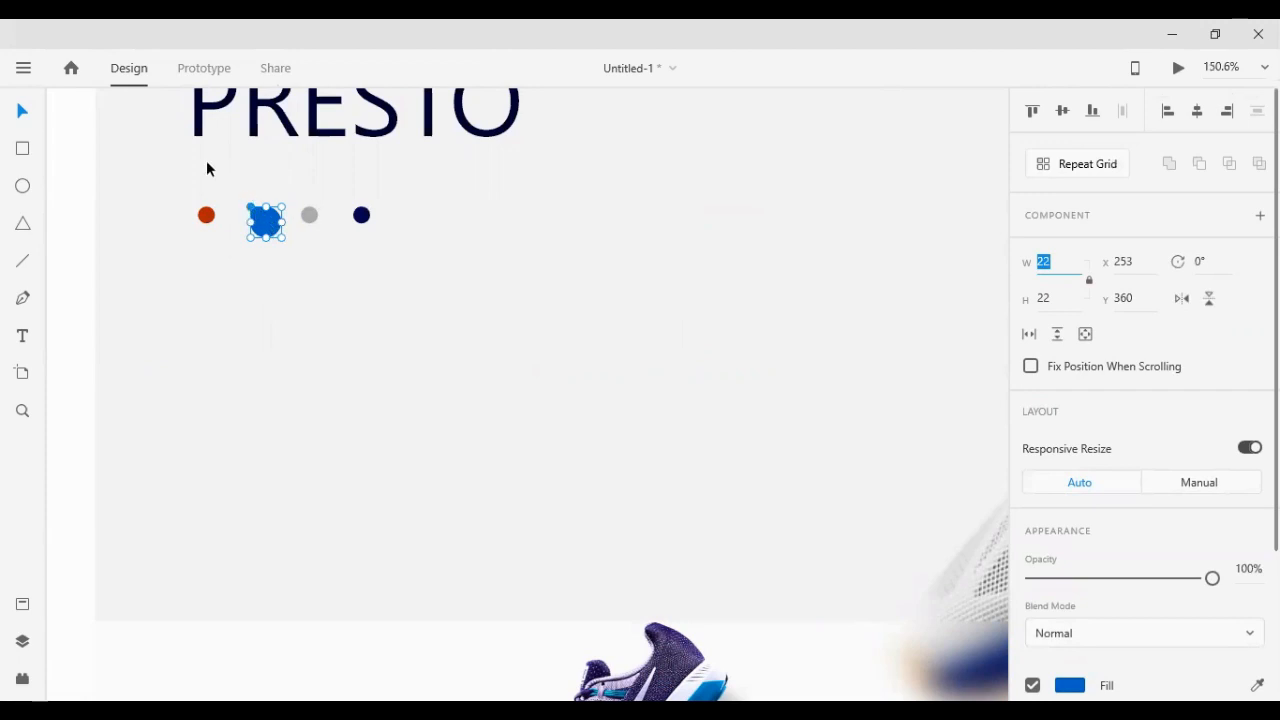
Select both the small and the enlarged blue circles and align them on a common centre
scroll(230, 167, "up", 10, "ctrl")
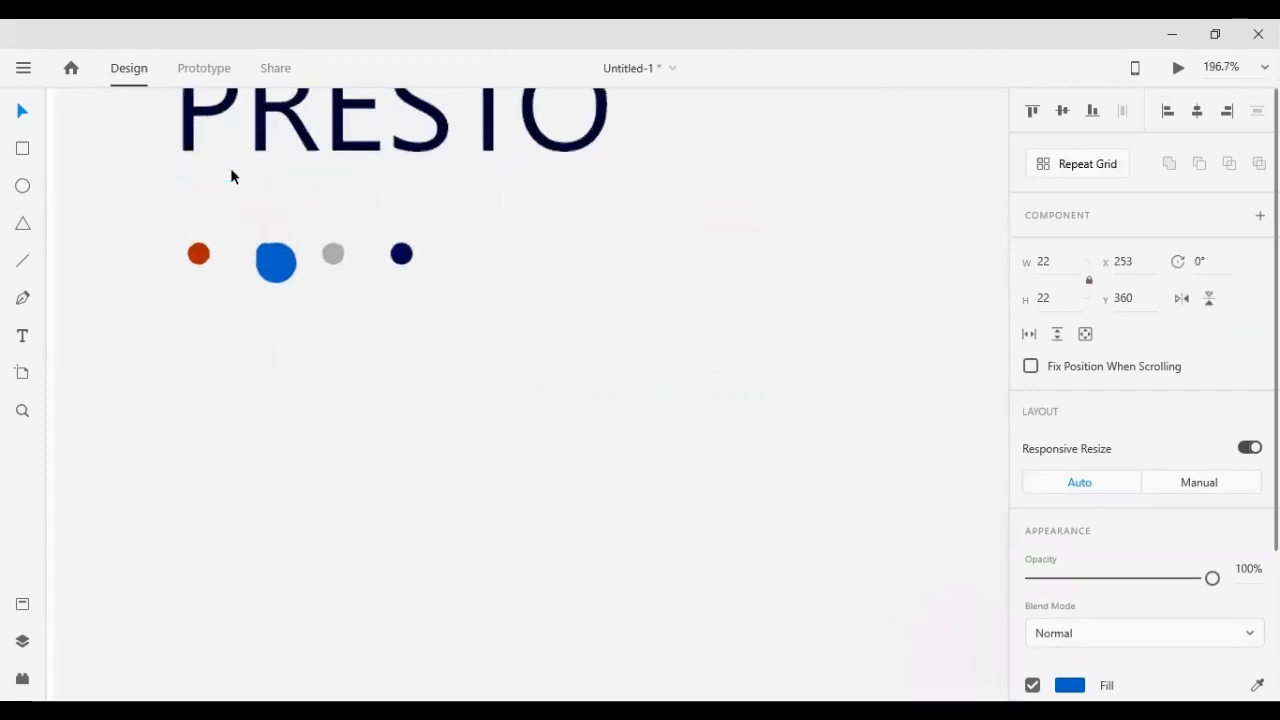
left_click(274, 283, "shift")
left_click(1062, 111)
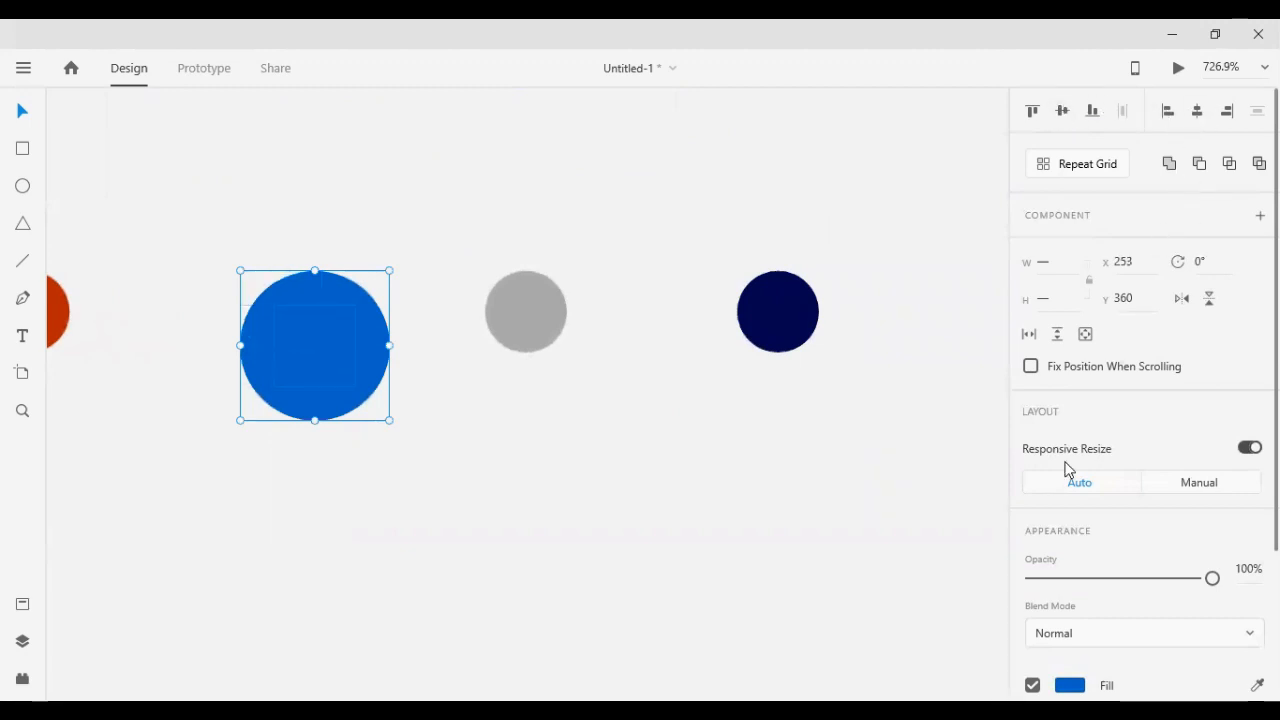
Turn the enlarged blue circle into an outline ring by removing its fill and adding a border in the same sampled blue
scroll(1068, 468, "down", 3)
left_click(543, 423)
left_click(380, 360)
scroll(979, 469, "down", 1)
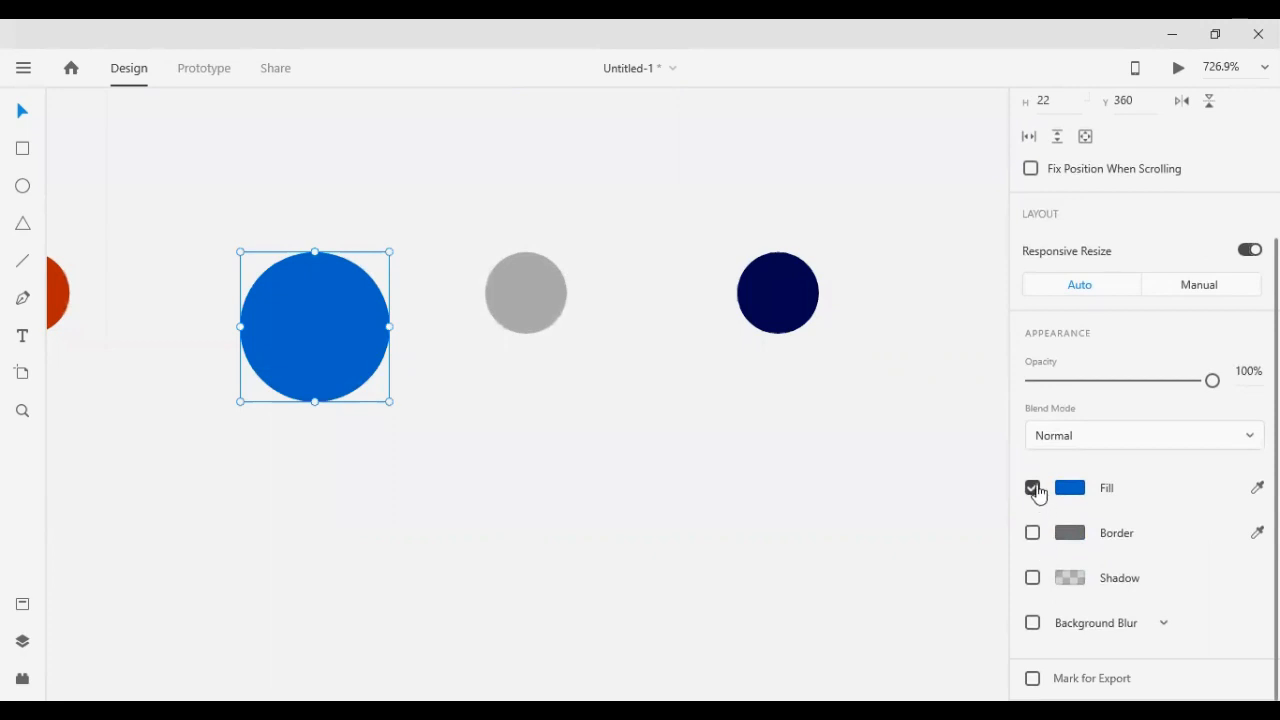
left_click(1034, 489)
left_click(1034, 534)
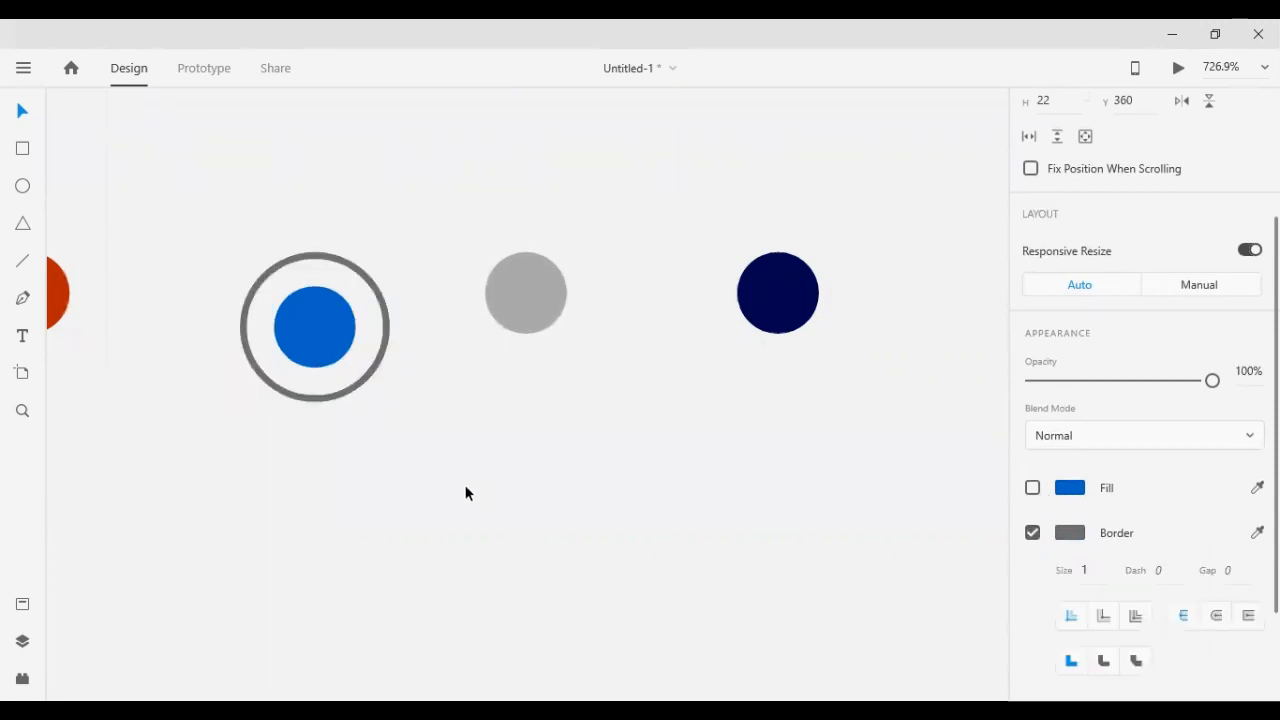
left_click(1257, 532)
left_click(1070, 487)
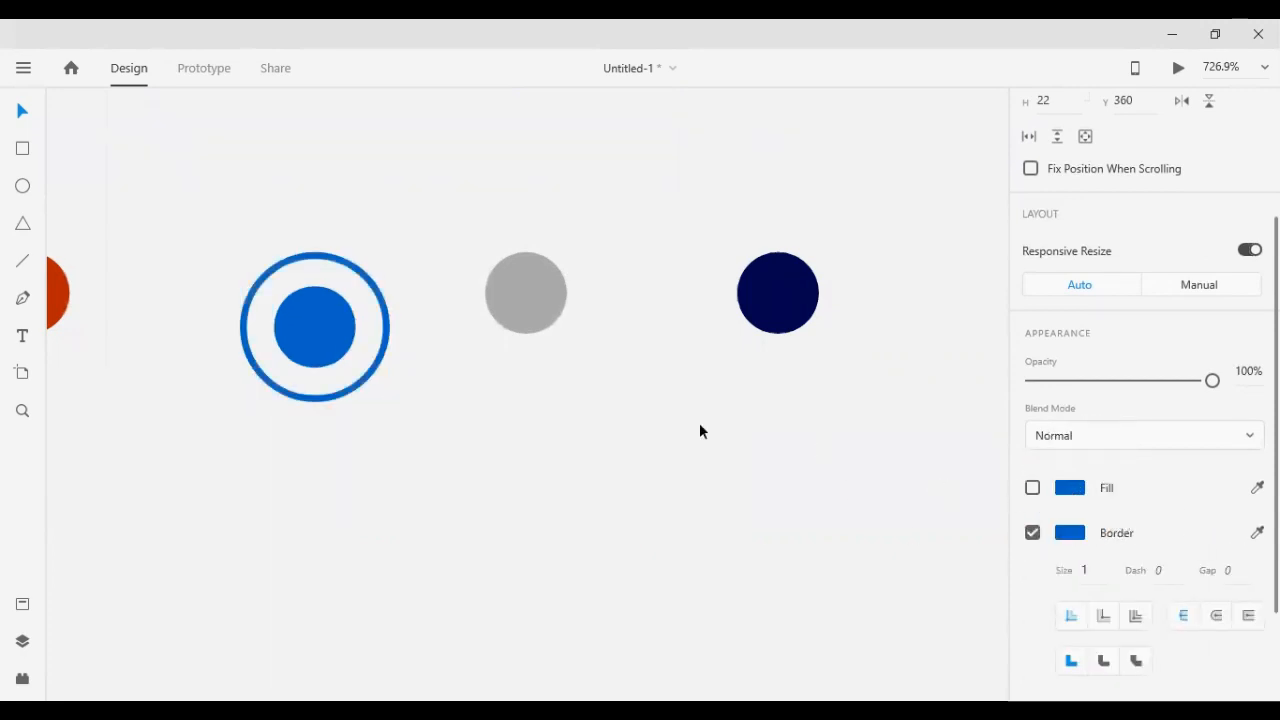
Select all four swatch circles together with the blue ring, align them on their vertical middles and distribute them evenly horizontally
scroll(581, 406, "down", 10)
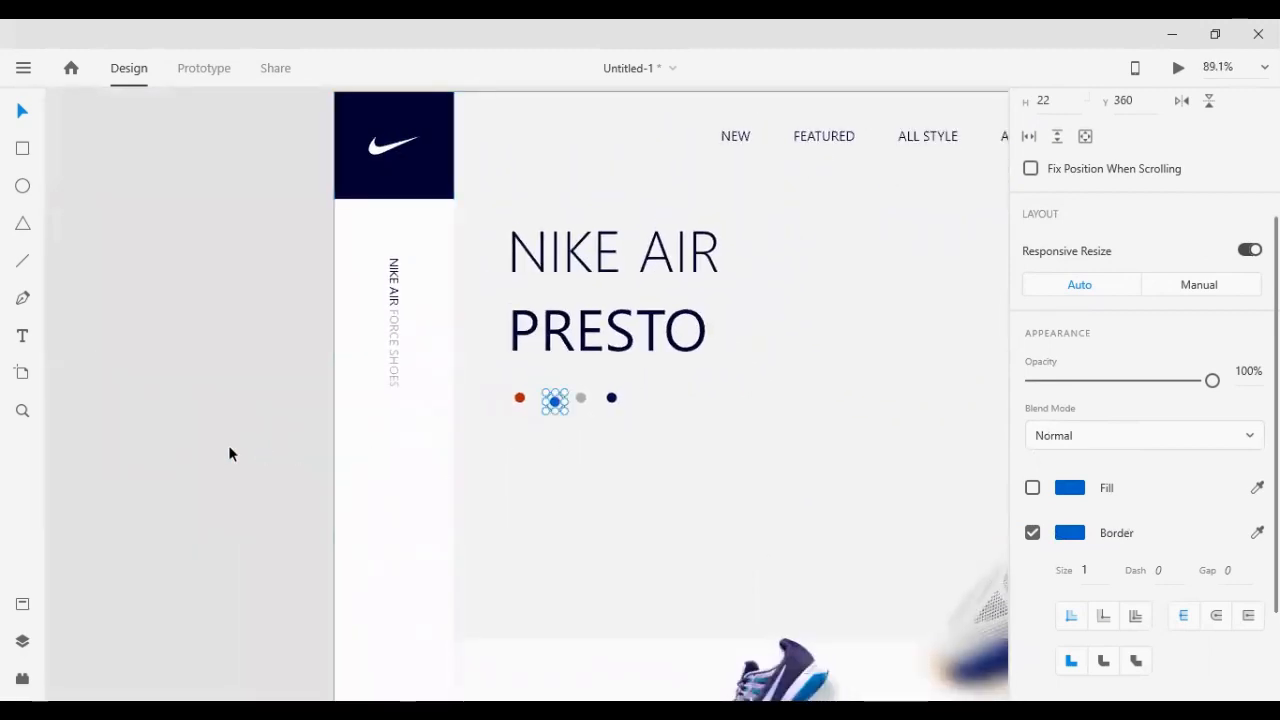
left_click(229, 450)
left_click_drag(204, 425, 665, 396)
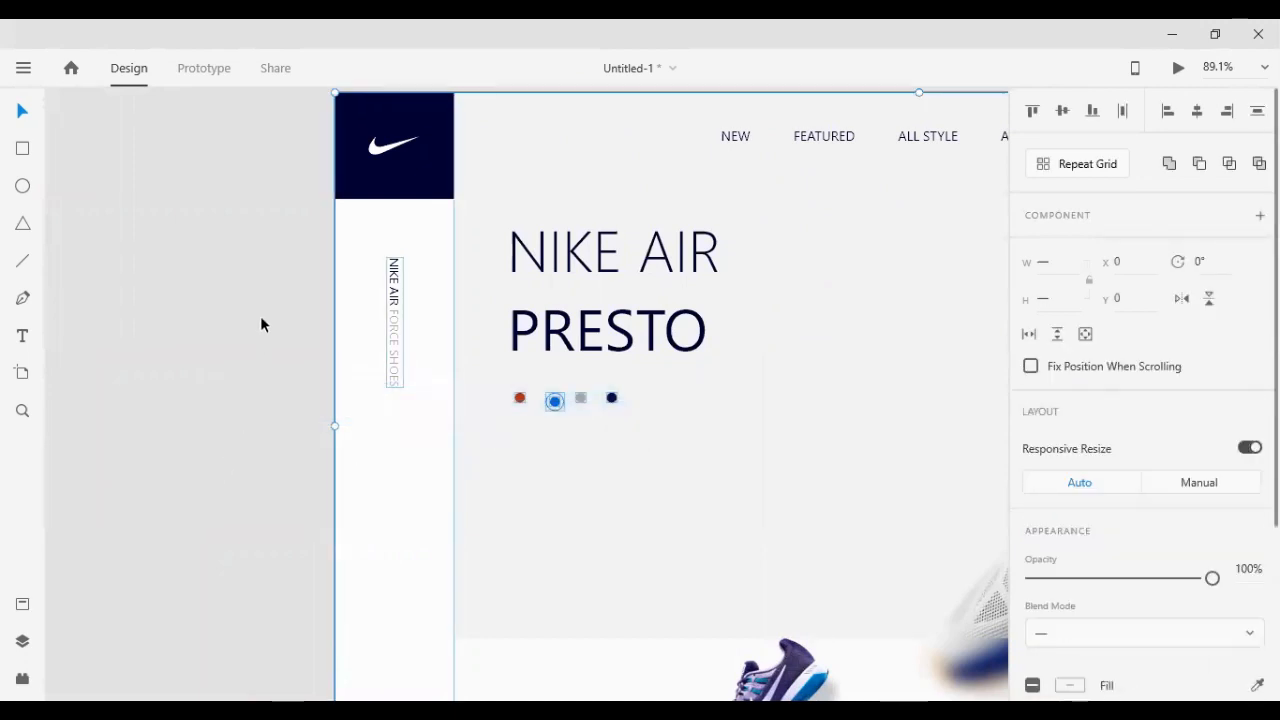
left_click_drag(260, 323, 403, 466)
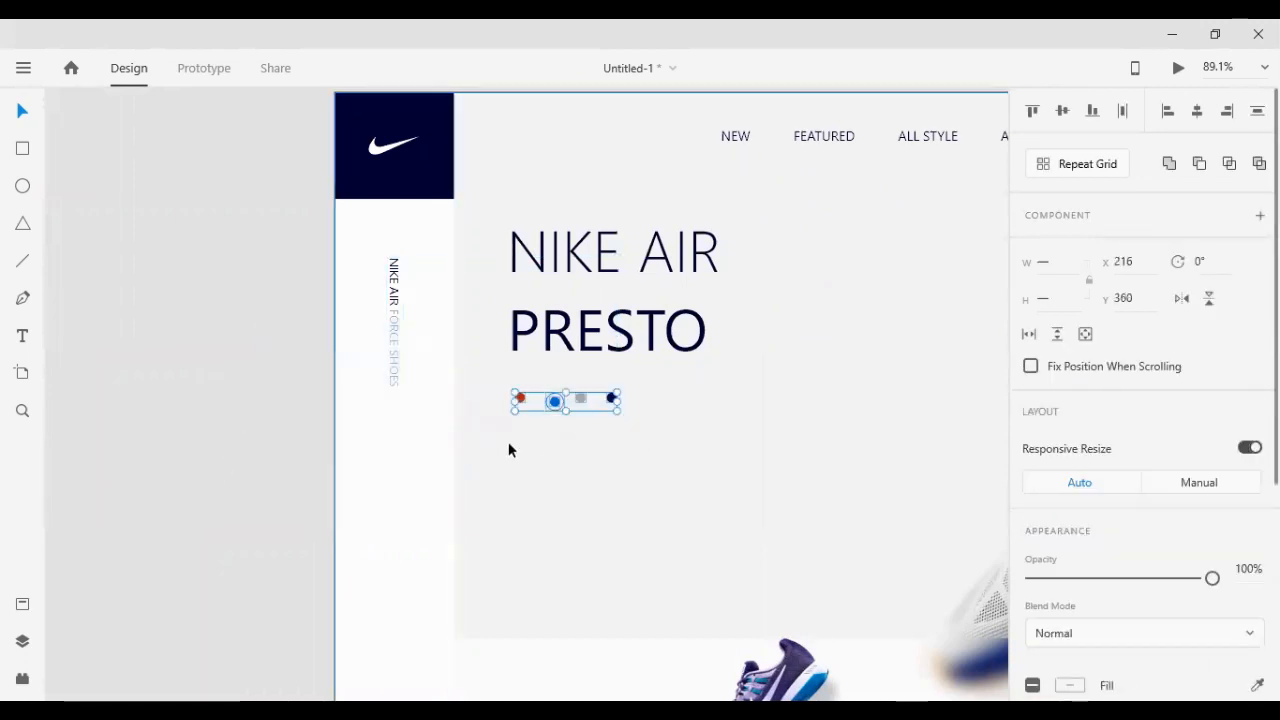
left_click(519, 398, "shift")
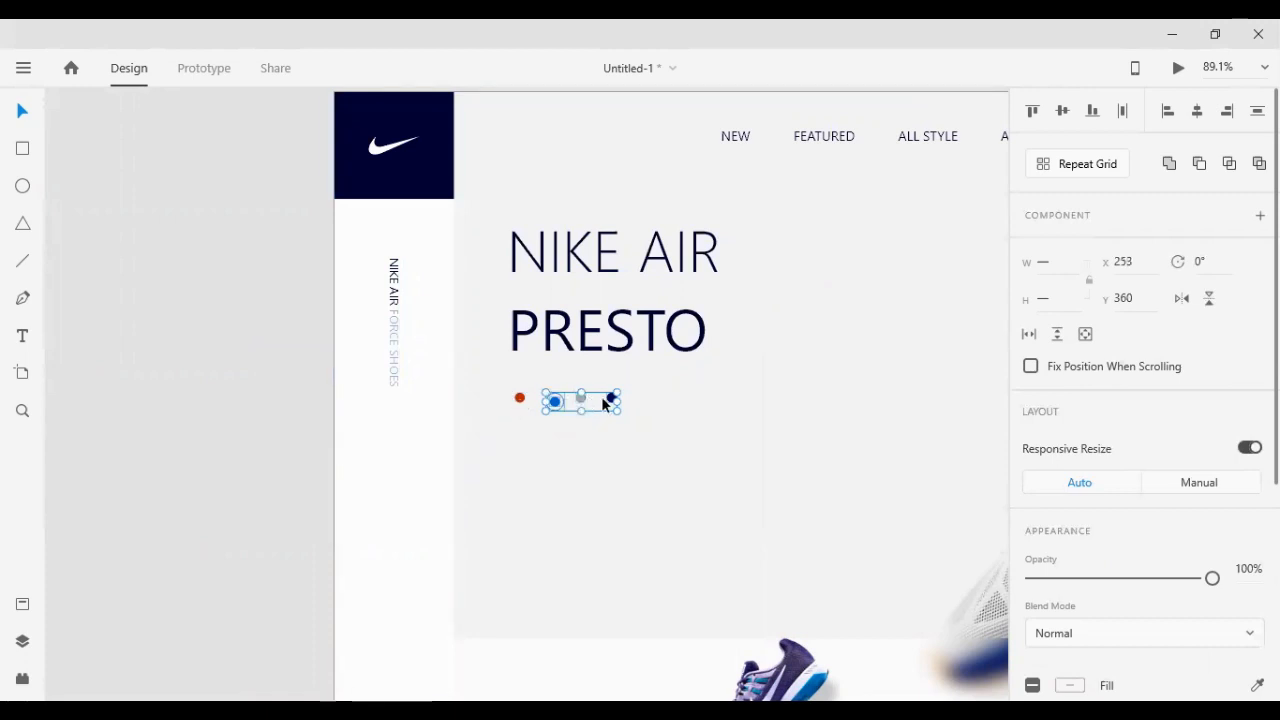
left_click(608, 400, "shift")
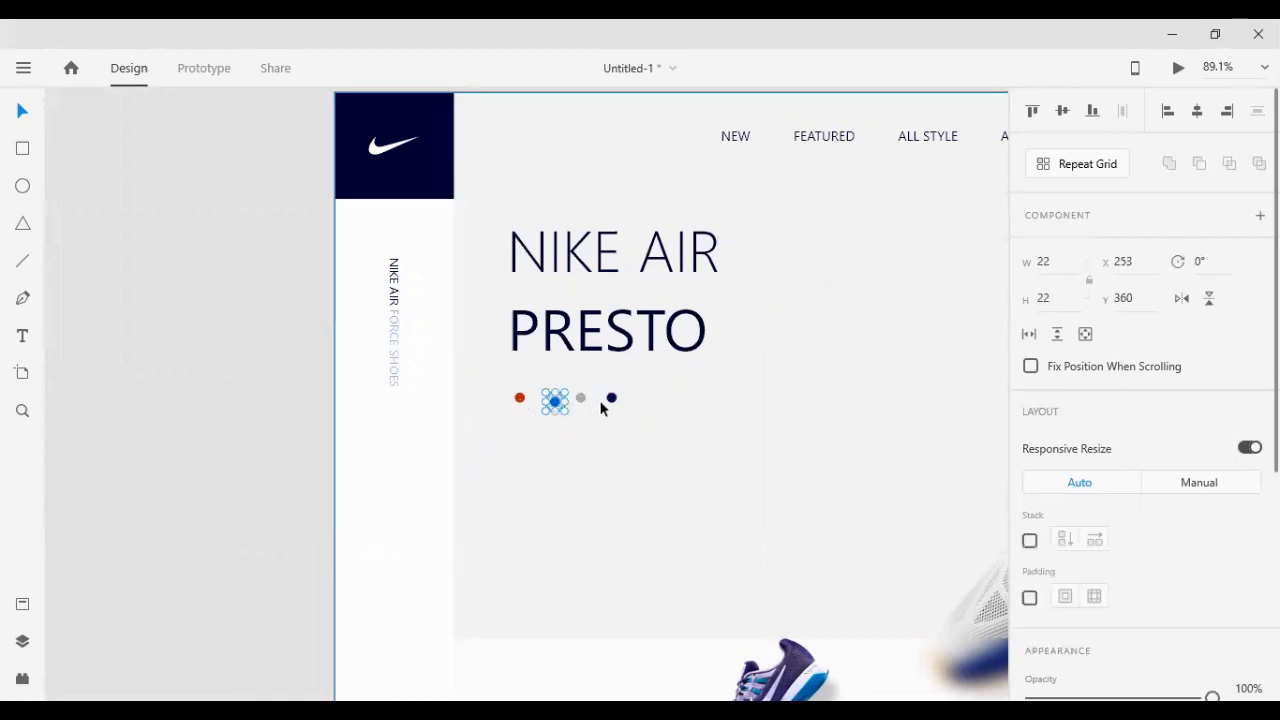
left_click(609, 399, "shift")
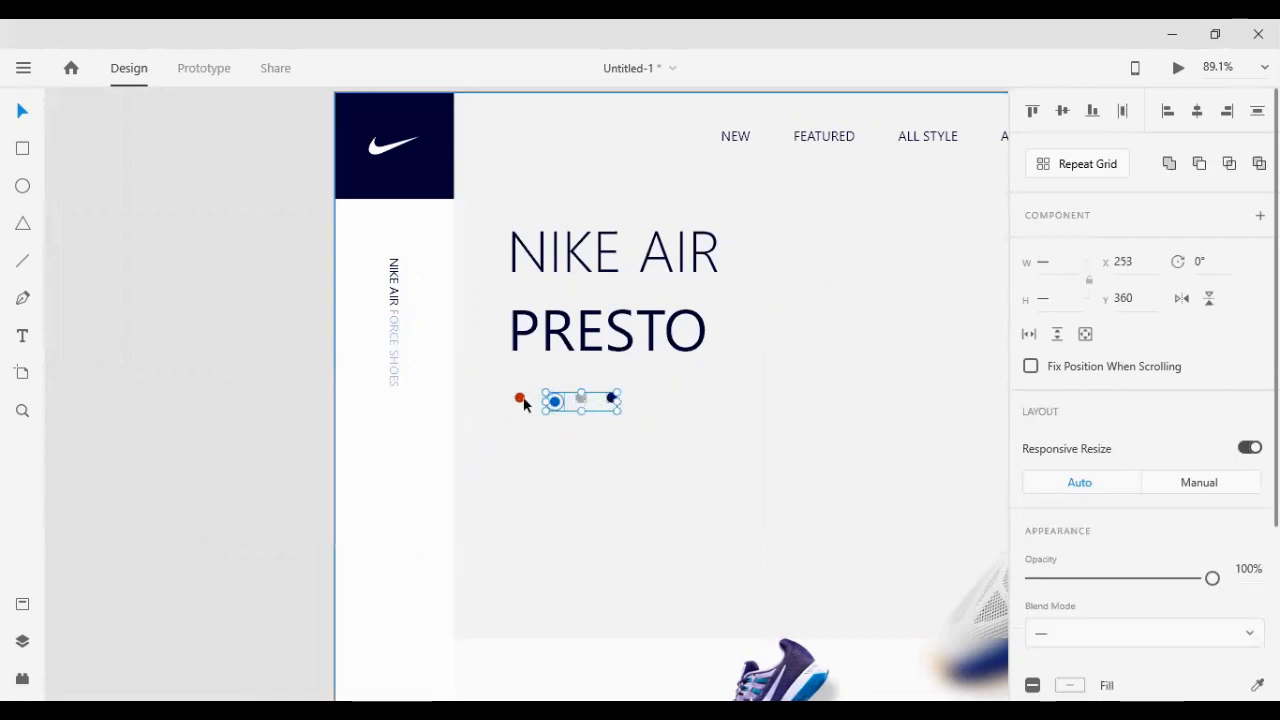
left_click(519, 398, "shift")
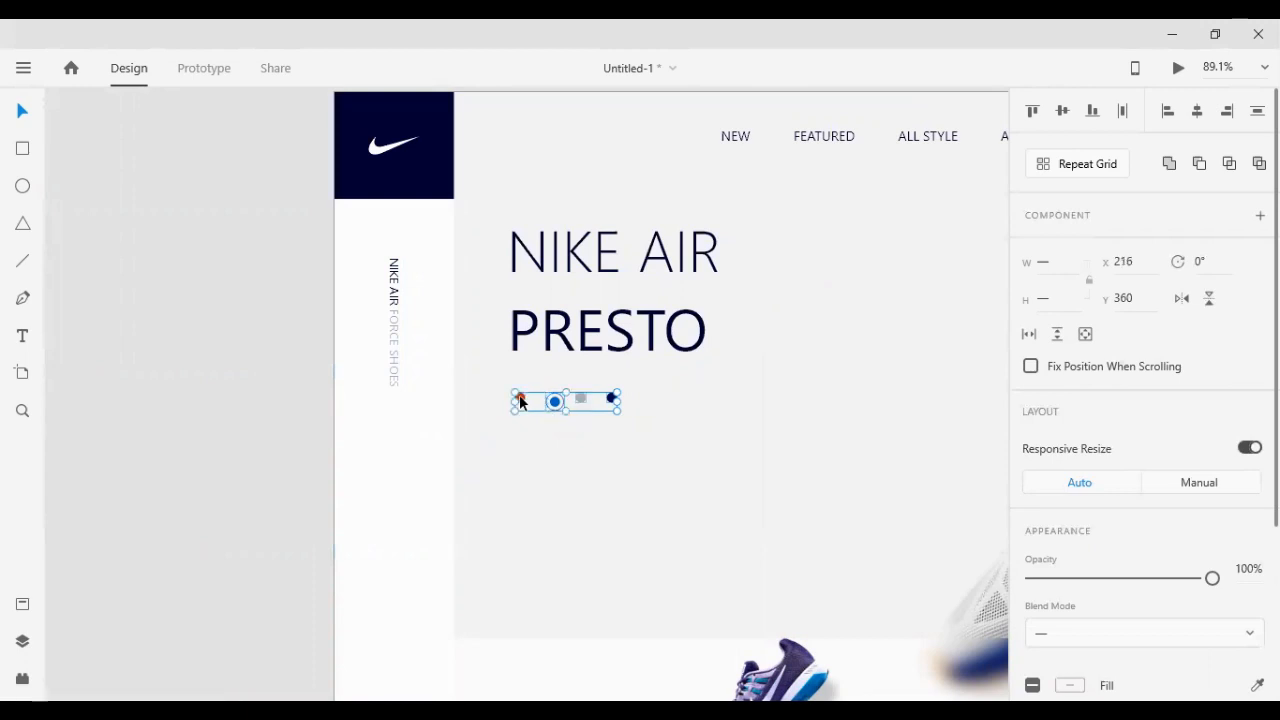
left_click(1062, 111)
left_click(1120, 111)
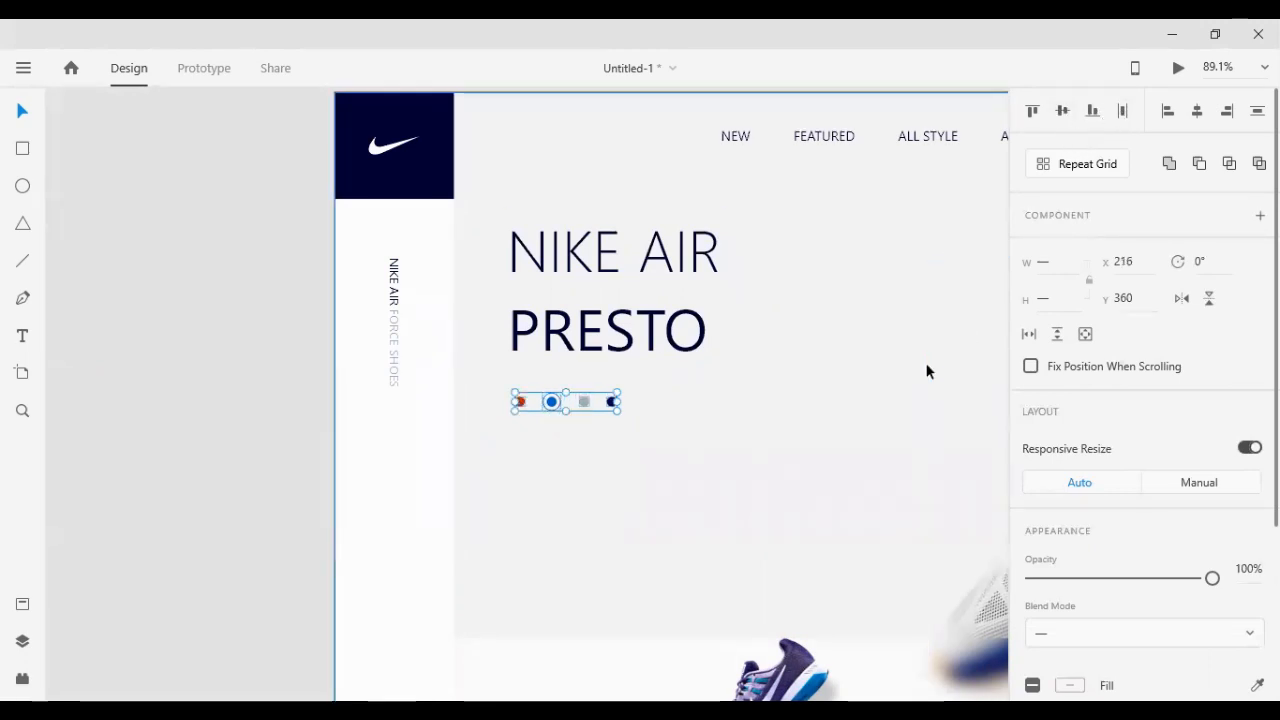
Move the swatch row closer beneath the PRESTO heading, to X 213 and Y 340
key("shift+Up")
key("Left")
key("Left")
key("Left")
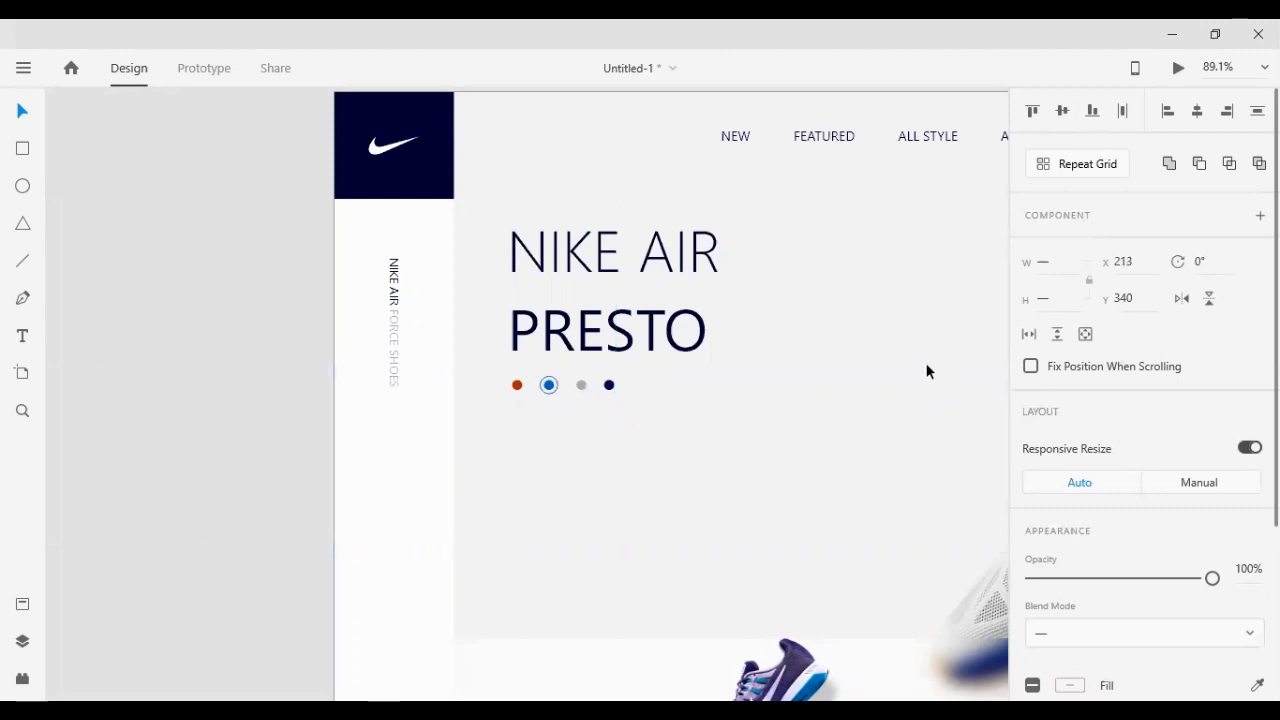
key("Right")
key("Right")
key("Right")
key("Right")
key("Left")
key("Left")
key("Left")
key("Left")
key("Left")
key("Left")
key("Left")
key("Left")
key("Left")
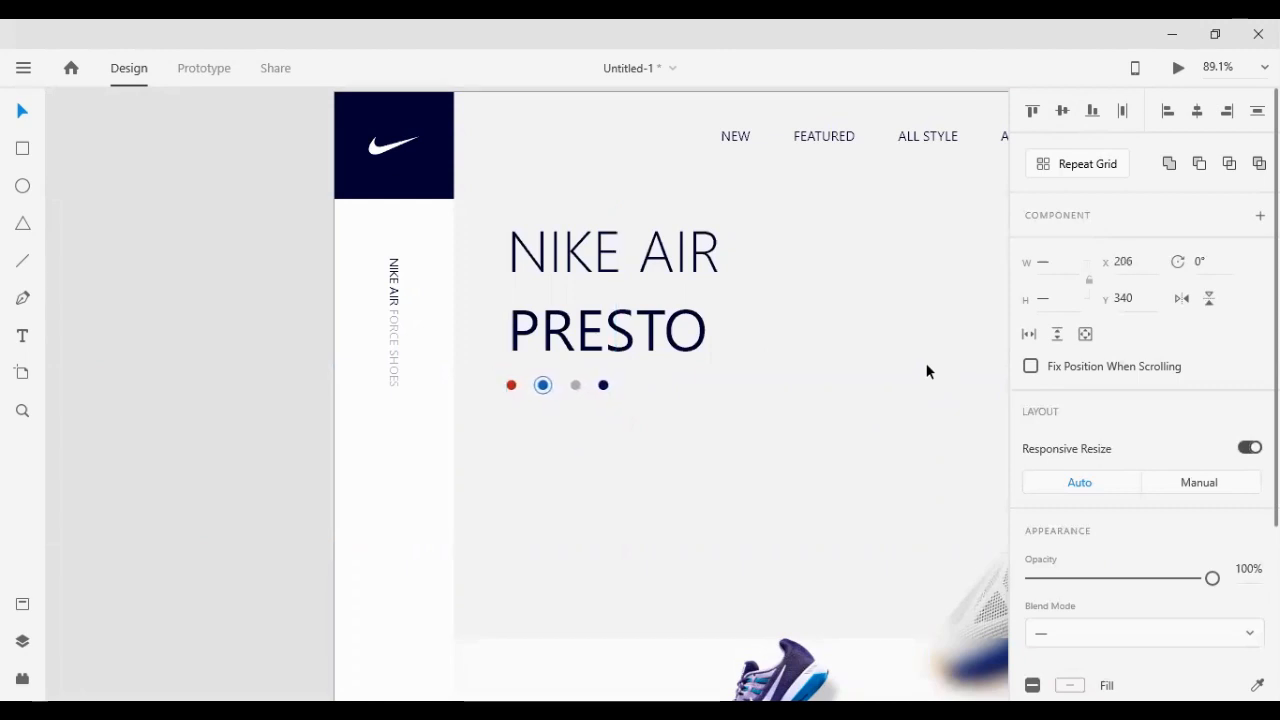
key("Right")
key("Right")
key("Right")
key("Right")
key("Right")
key("Right")
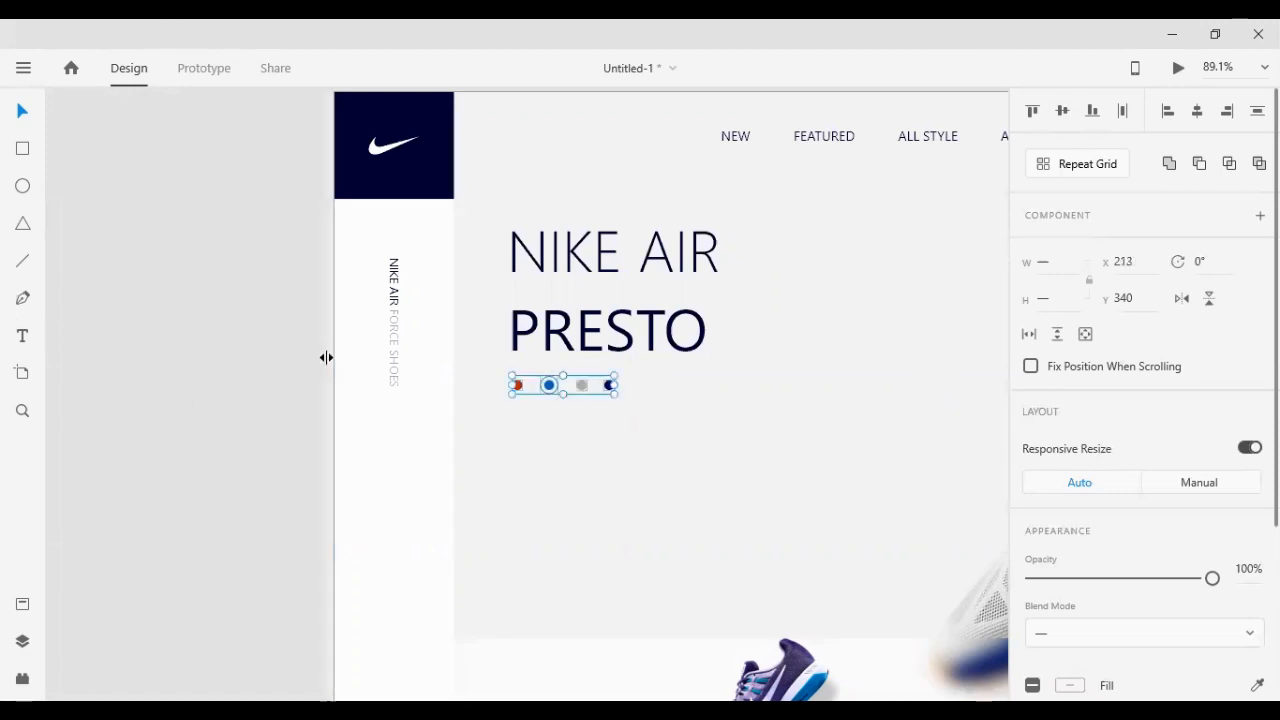
Check the swatch row's left alignment against the PRESTO heading with a temporary vertical guide
left_click_drag(330, 357, 514, 343)
scroll(581, 356, "up", 7)
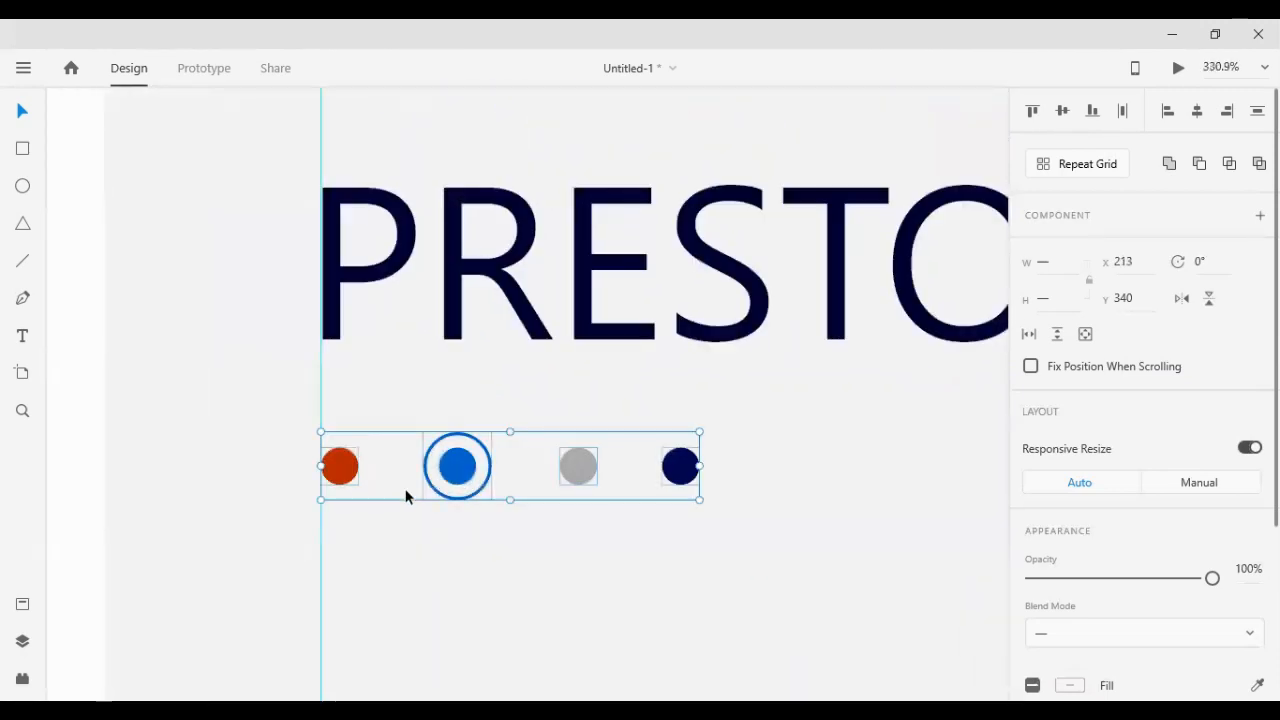
left_click(369, 533)
scroll(424, 341, "down", 10)
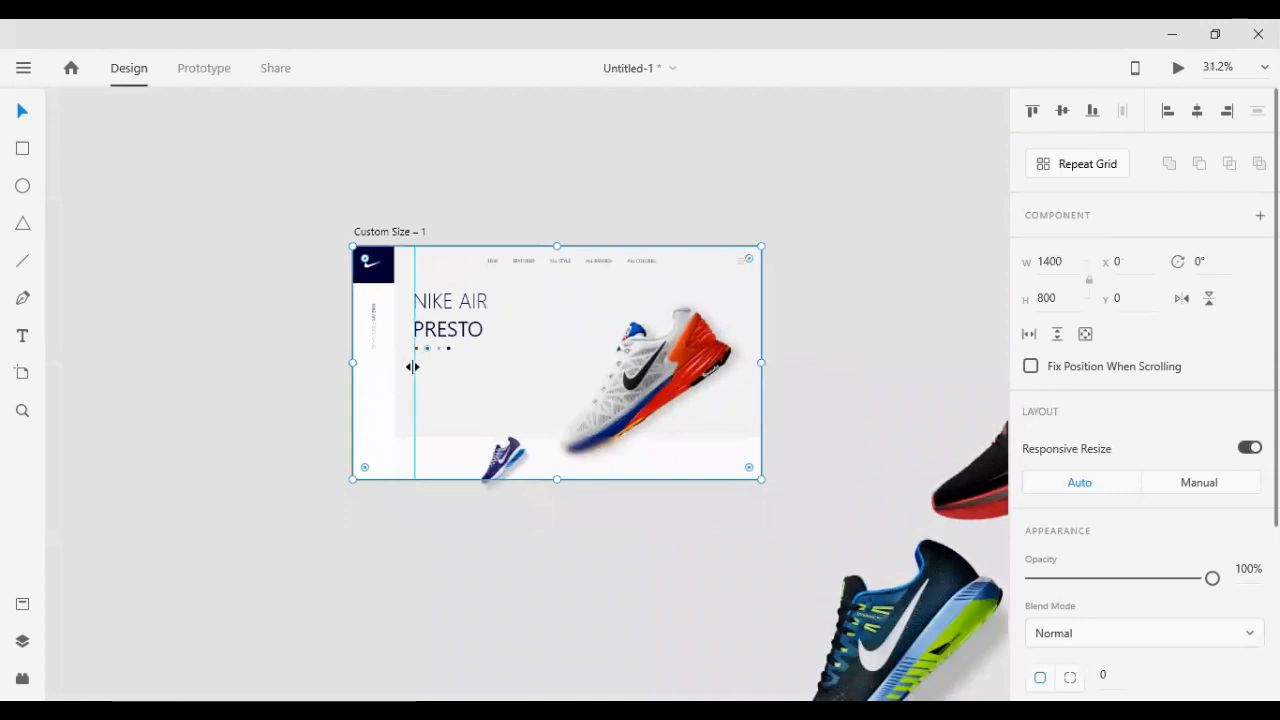
scroll(540, 343, "up", 3)
scroll(571, 343, "up", 1)
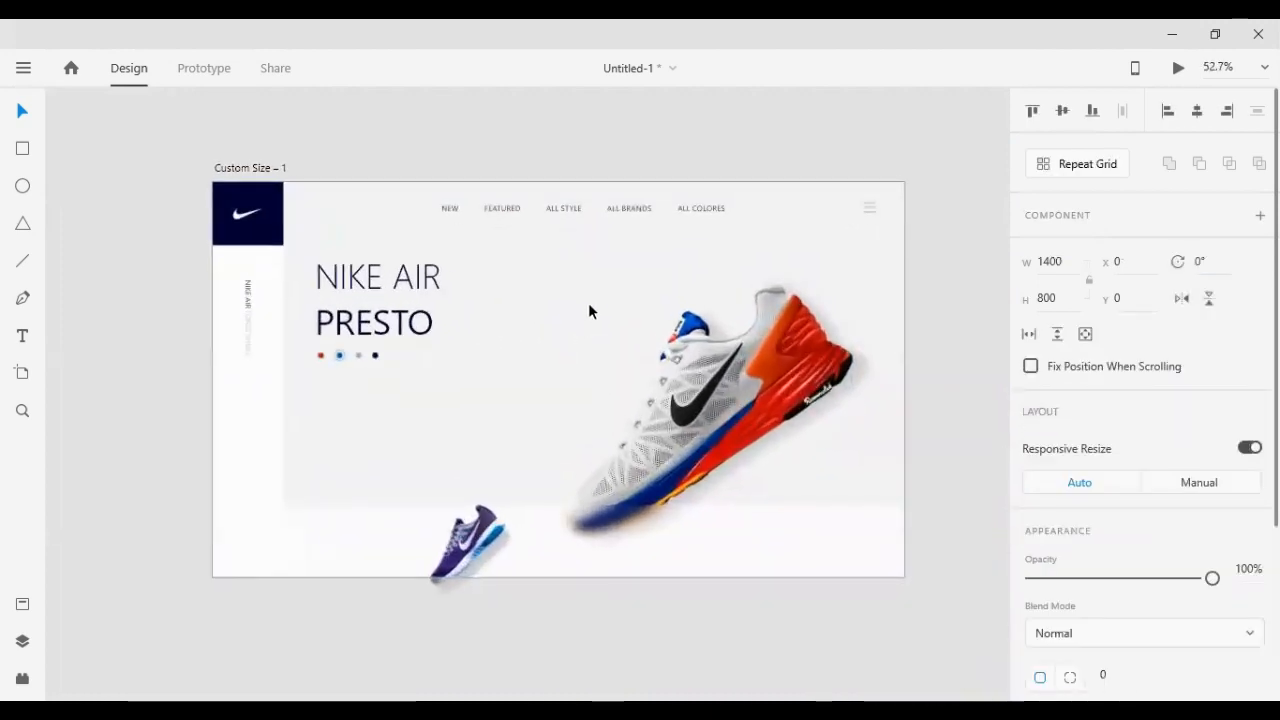
scroll(592, 309, "down", 1)
left_click(929, 345)
left_click(755, 340)
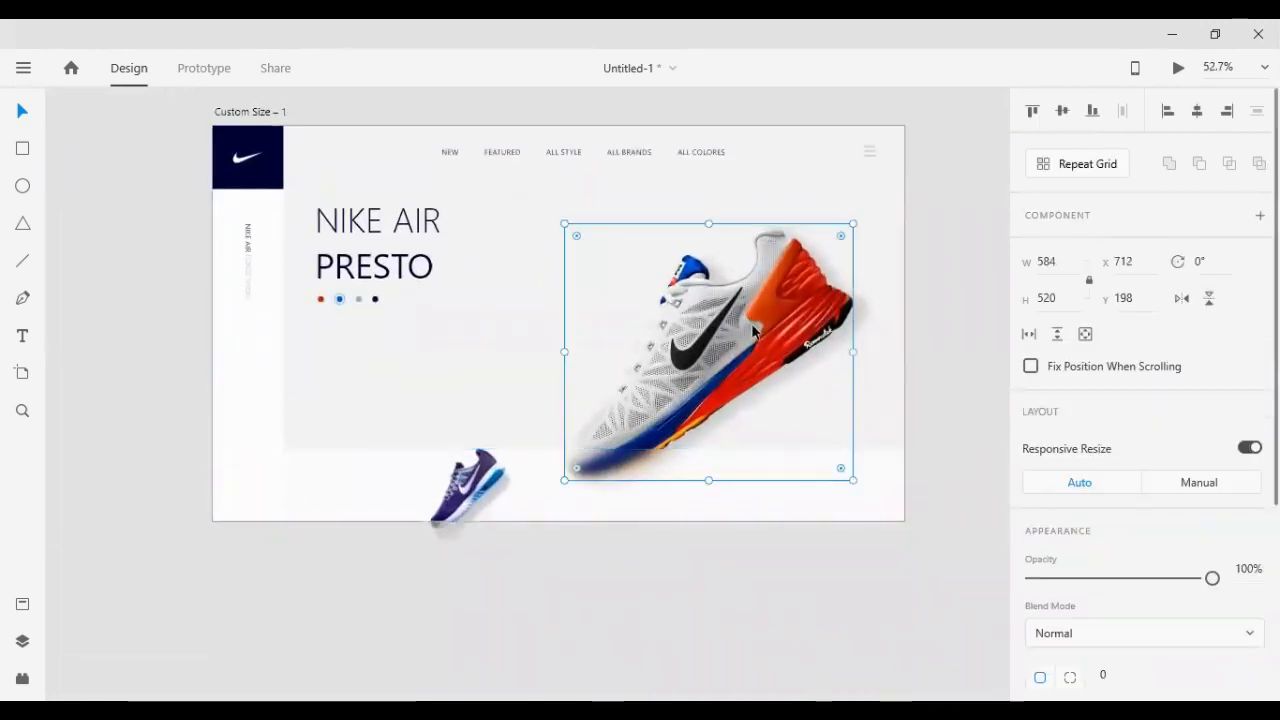
left_click(853, 382)
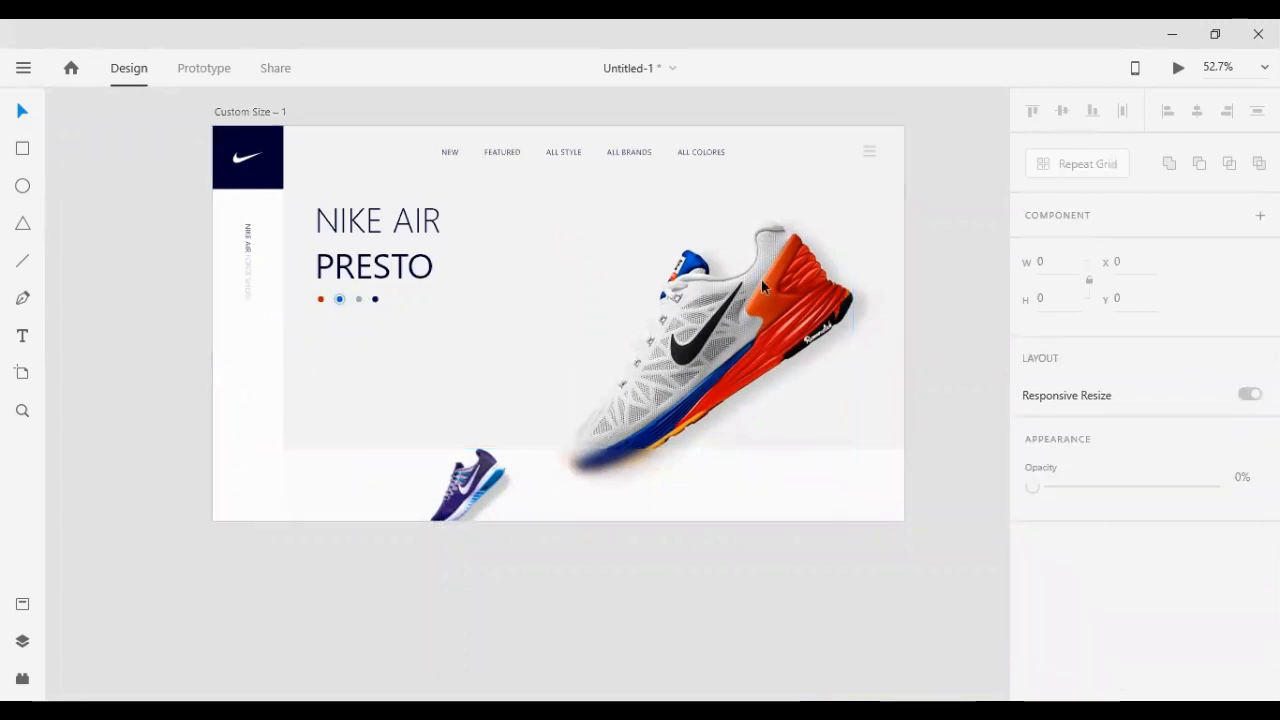
scroll(436, 399, "down", 1)
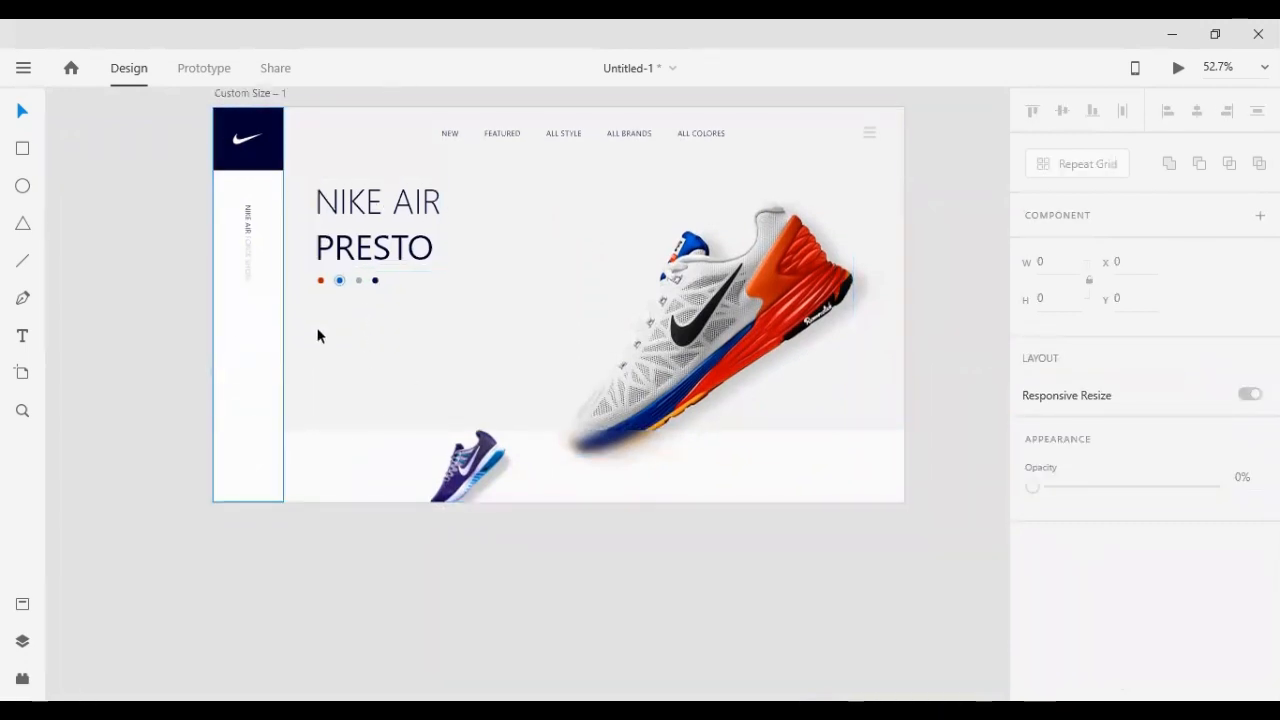
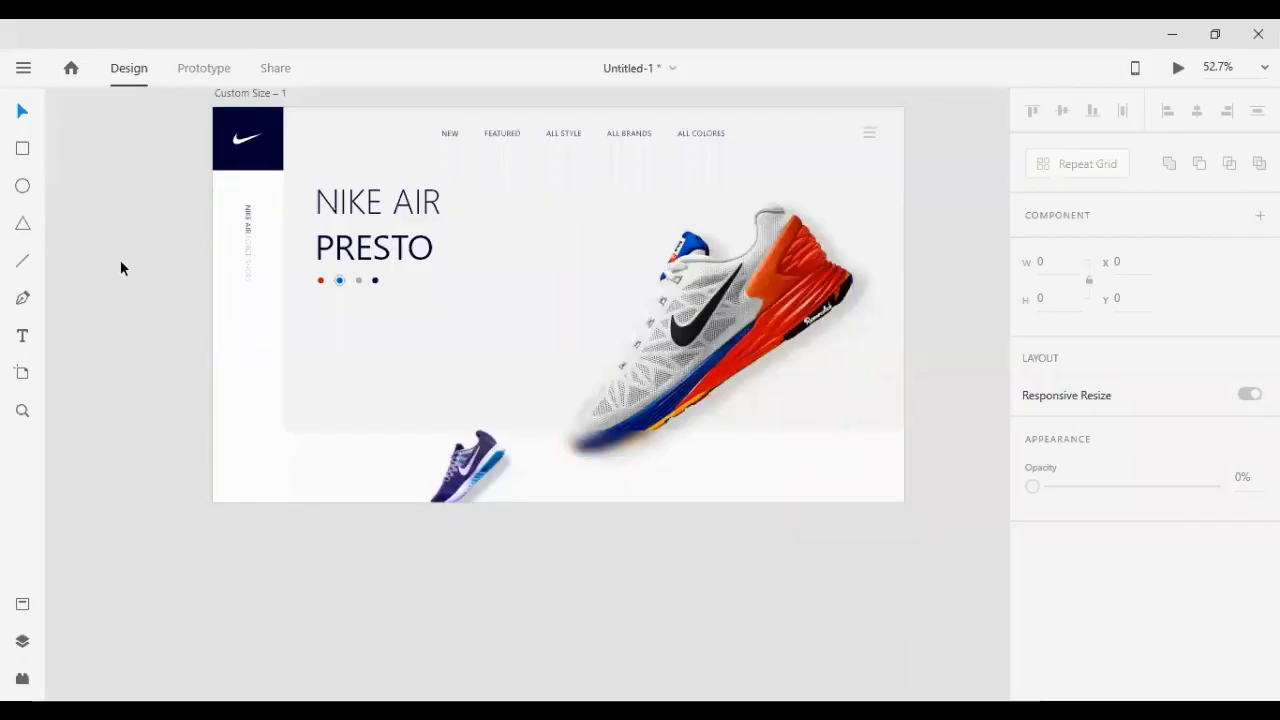
Place a copy of the NIKE AIR PRESTO heading below the swatches at X 204, Y 400 and clear its text
left_click(364, 226)
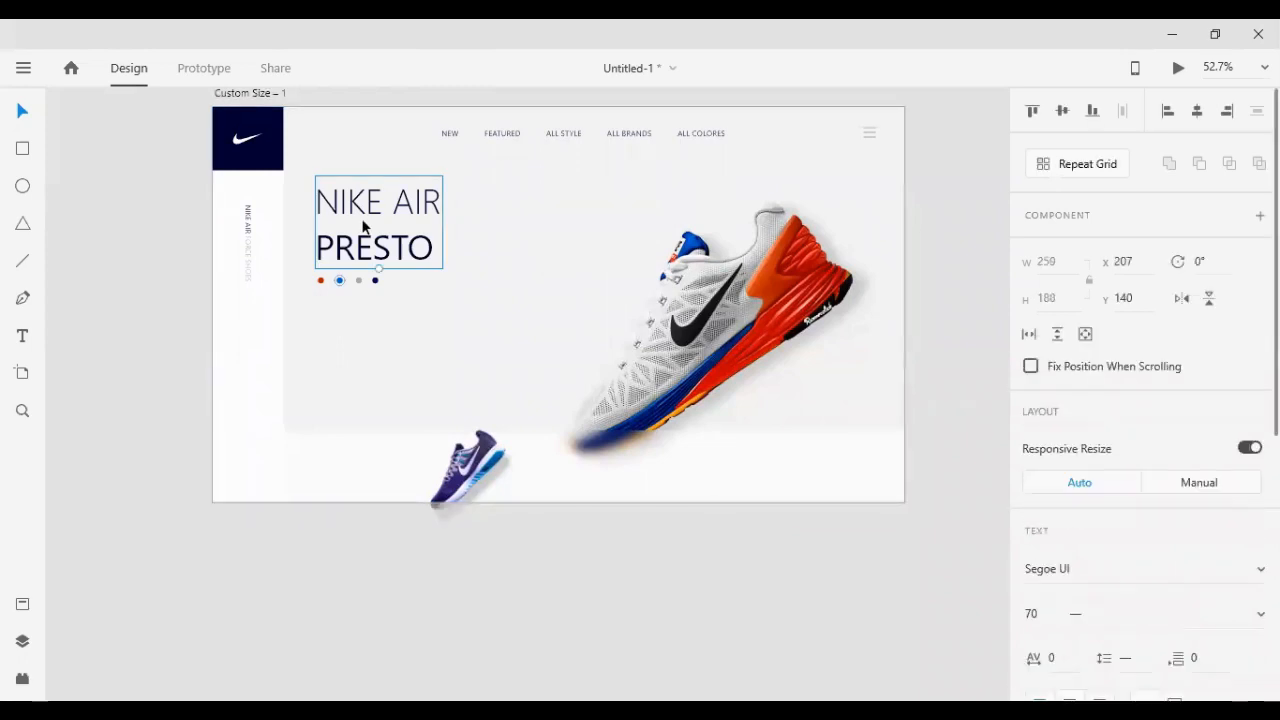
left_click_drag(364, 226, 504, 372)
double_click(336, 372)
type("\\")
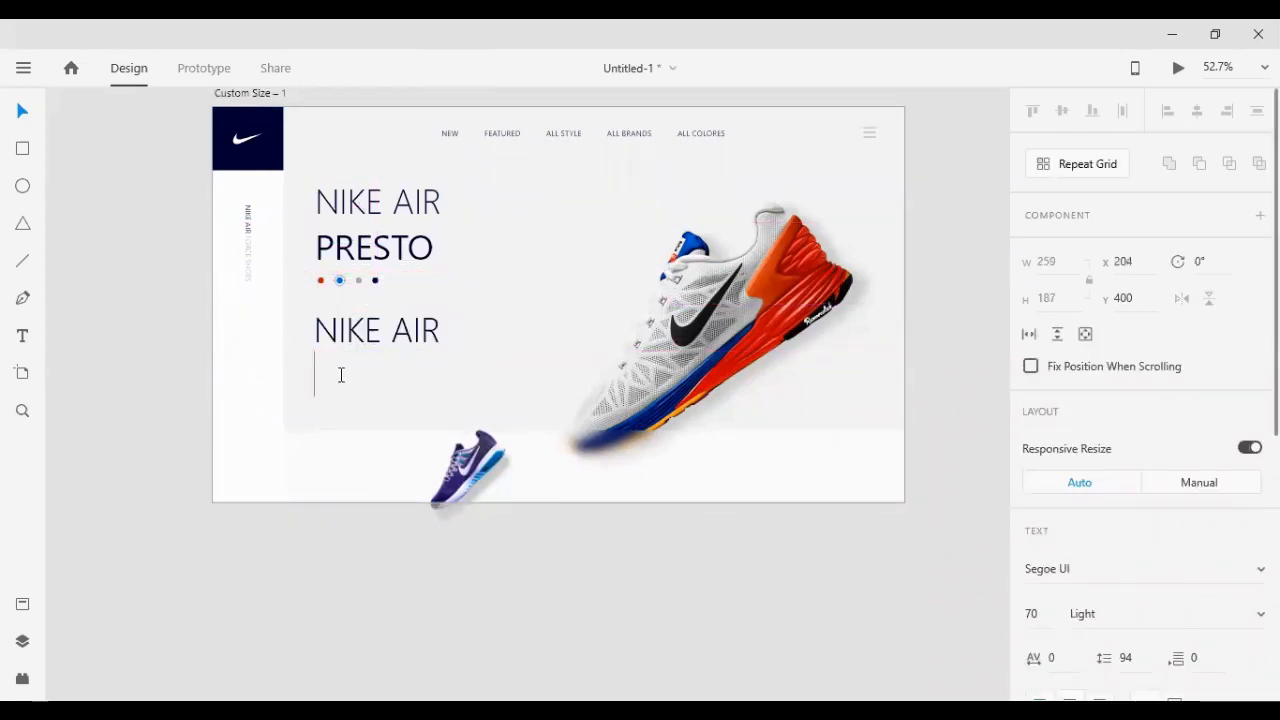
key("BackSpace")
key("BackSpace")
key("BackSpace")
key("BackSpace")
key("BackSpace")
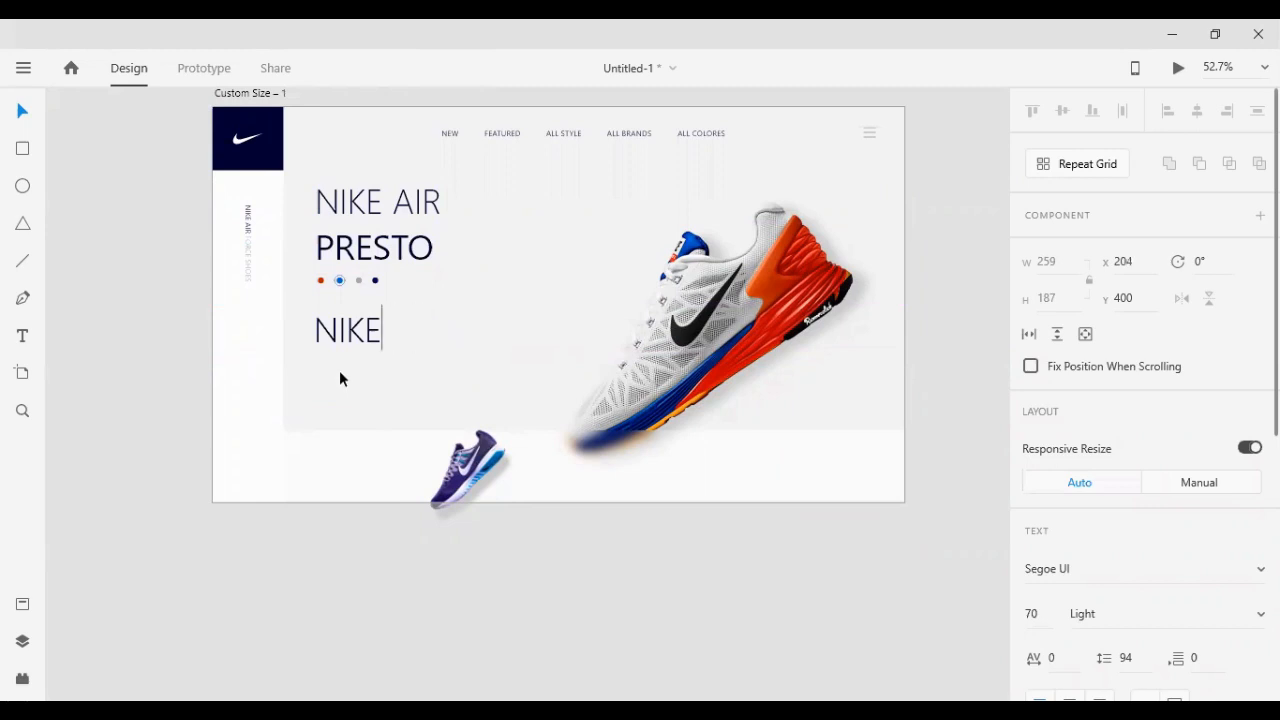
key("BackSpace")
key("BackSpace")
key("BackSpace")
Enter £123 as the price in the copied text below the swatches
type("$")
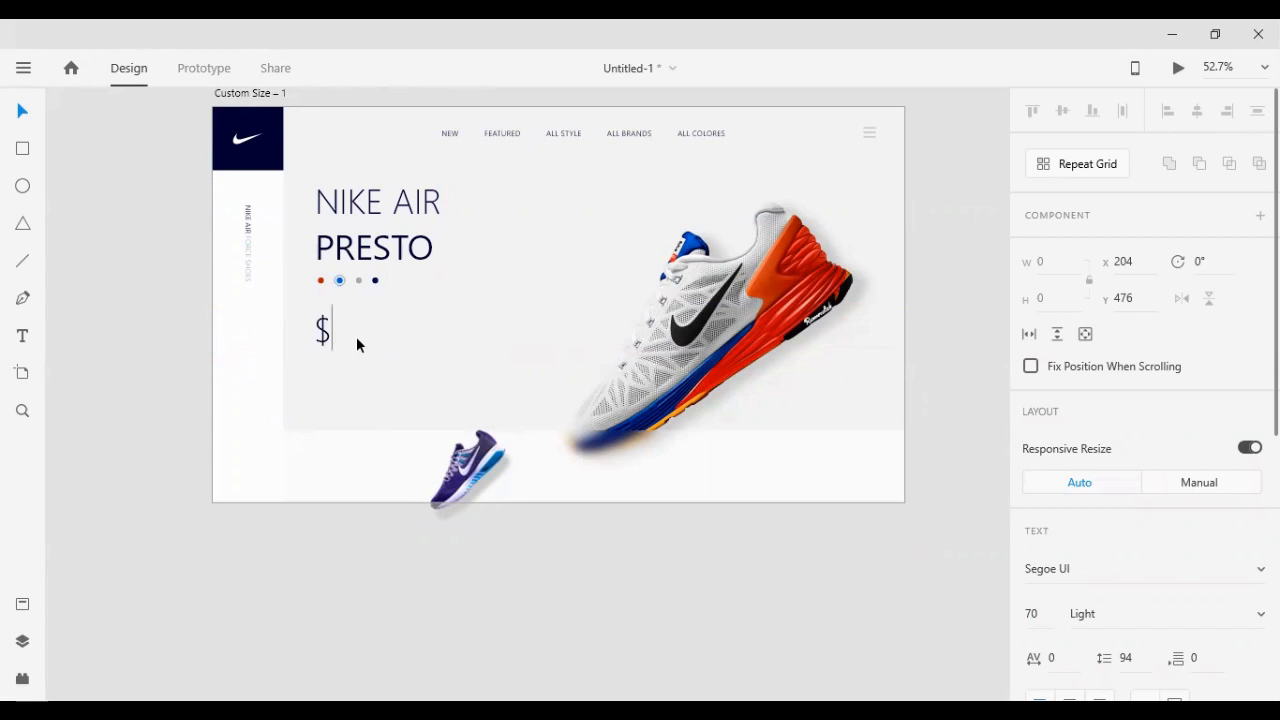
key("BackSpace")
type("#")
key("BackSpace")
type("£")
type("123")
key("Escape")
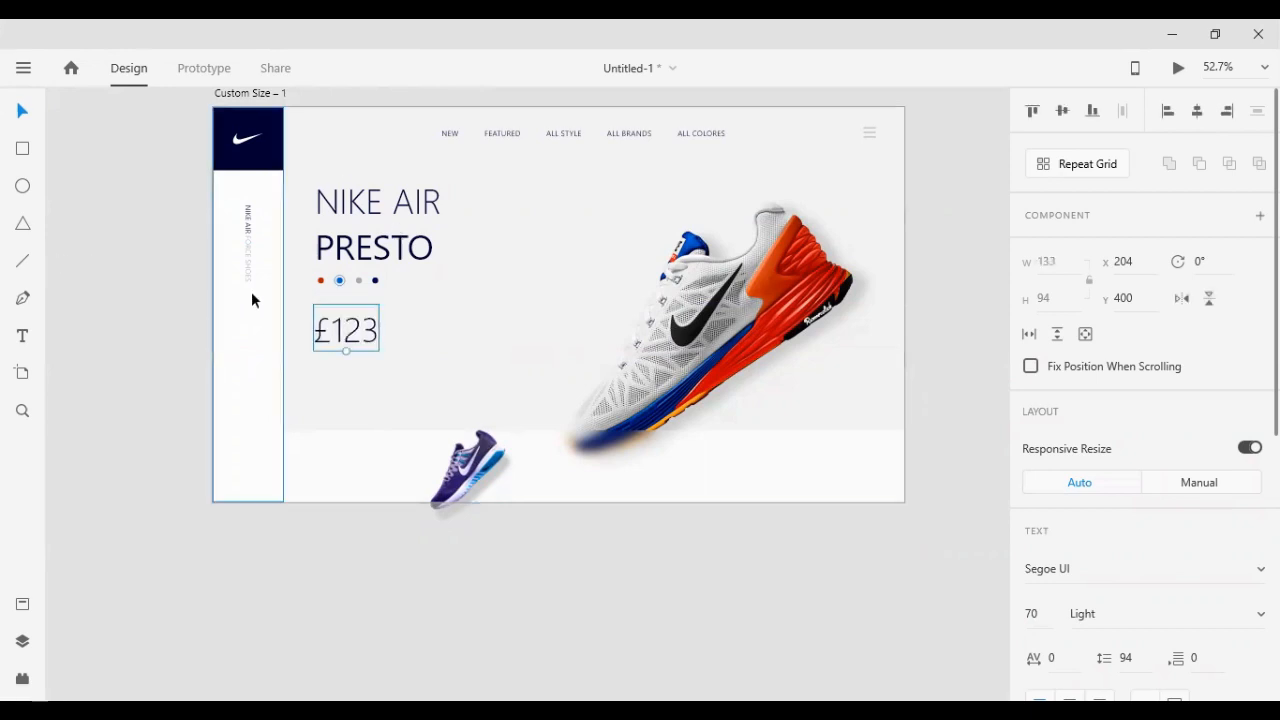
Set the font size of the digits 123 in the price to 65, leaving out the pound sign
double_click(346, 332)
left_click(335, 330)
left_click_drag(337, 330, 477, 371)
left_click(1035, 616)
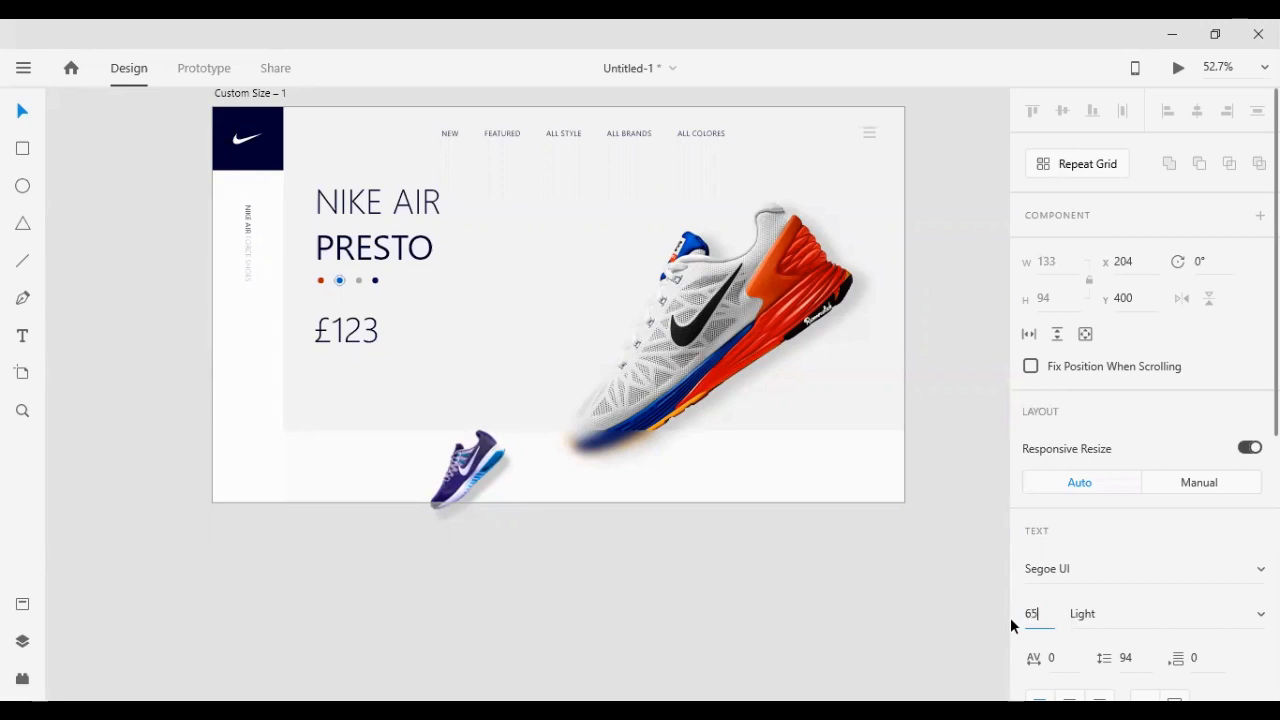
key("Return")
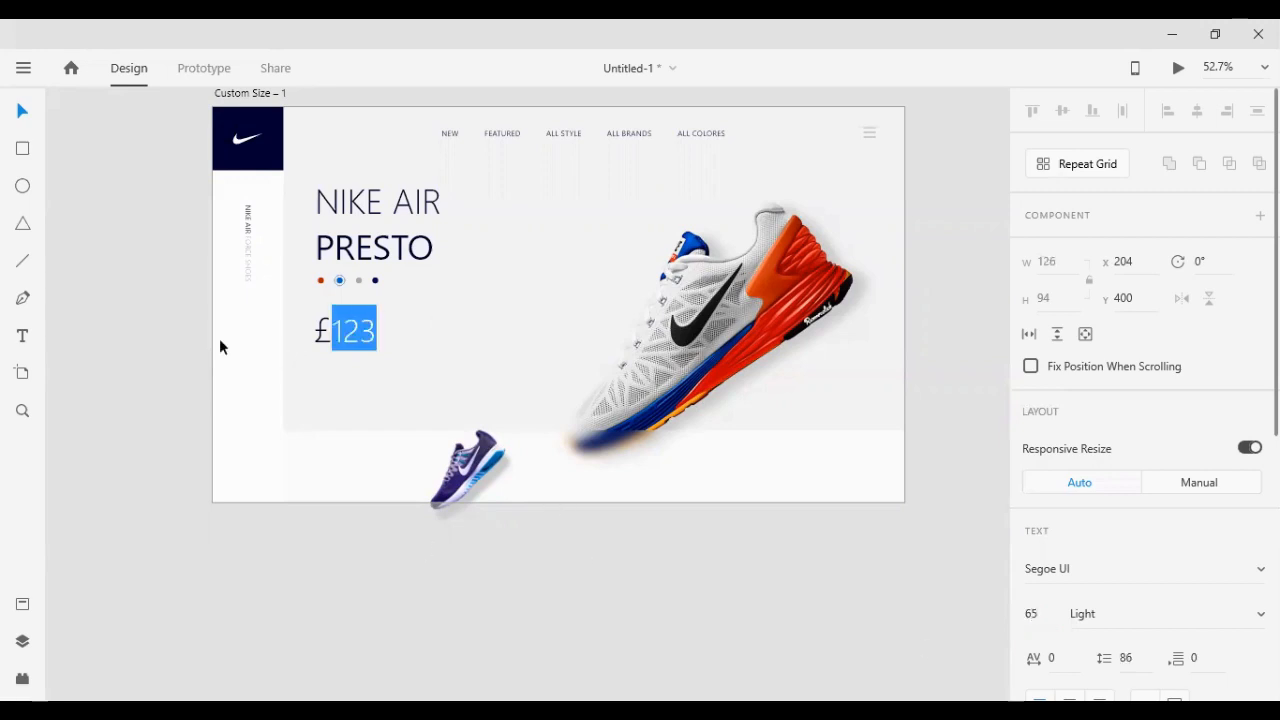
key("Escape")
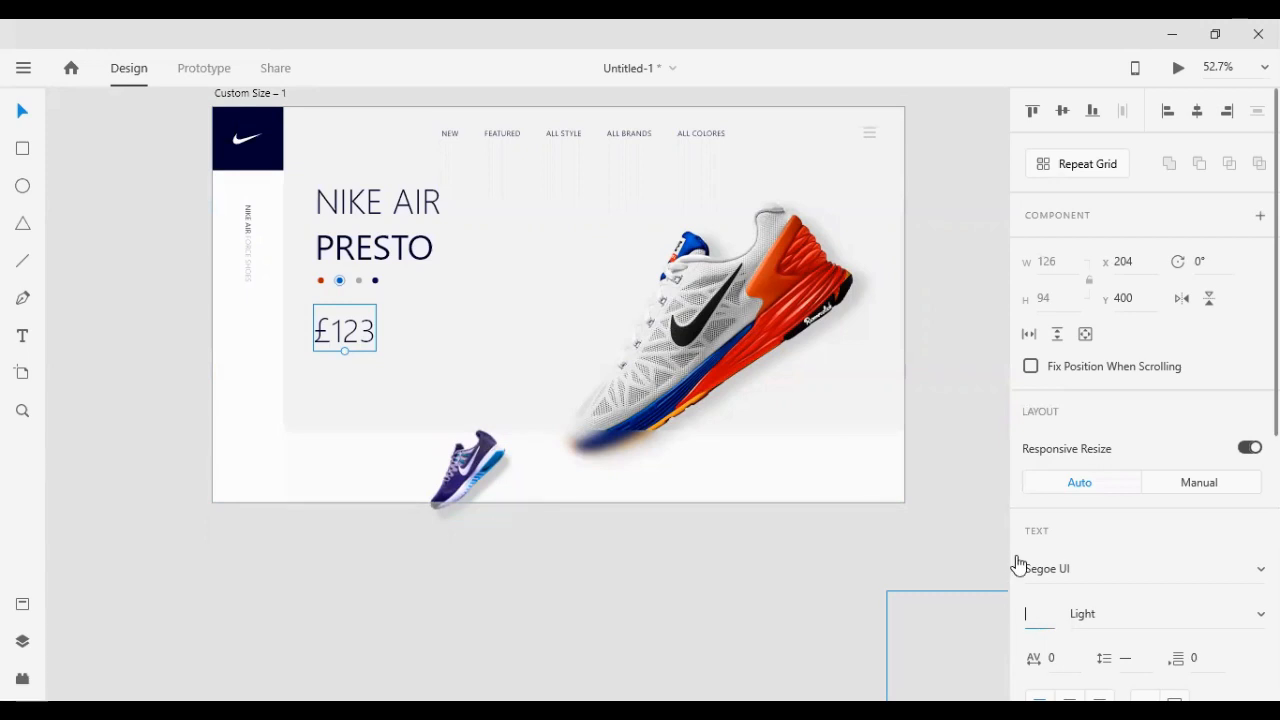
Scale the £123 price text down to about 78 by 57
left_click(873, 563)
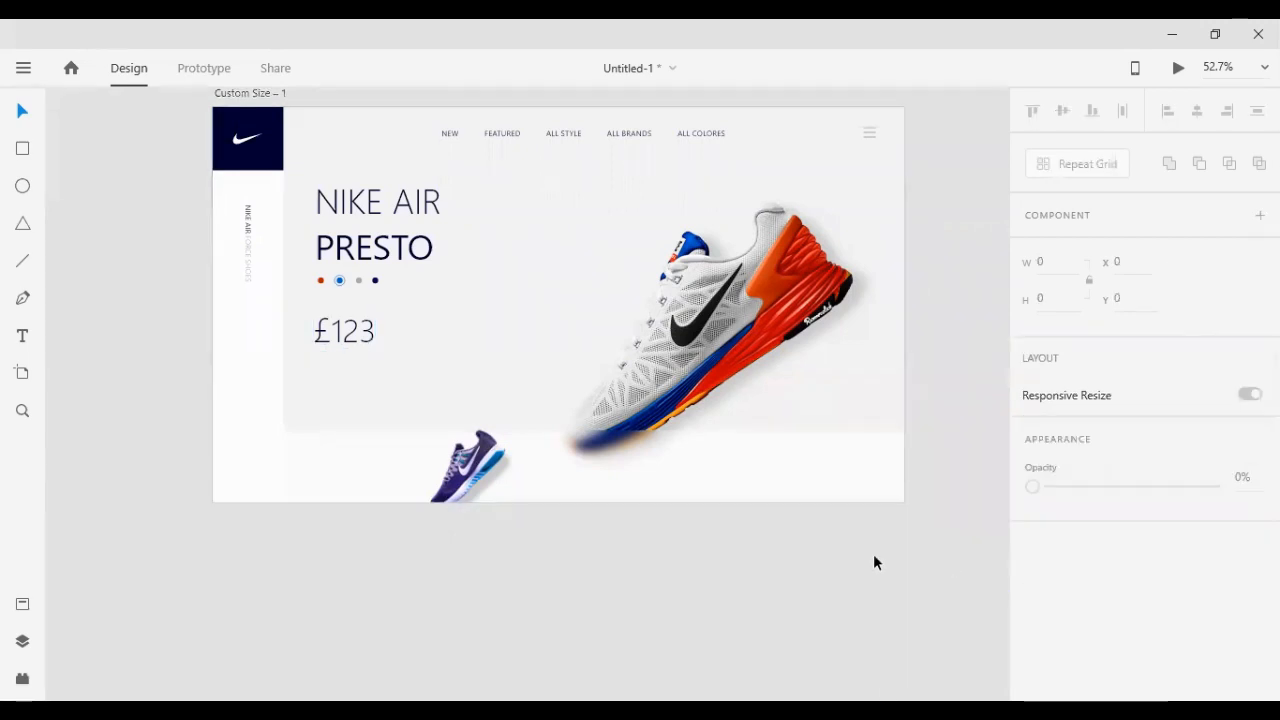
left_click(345, 330)
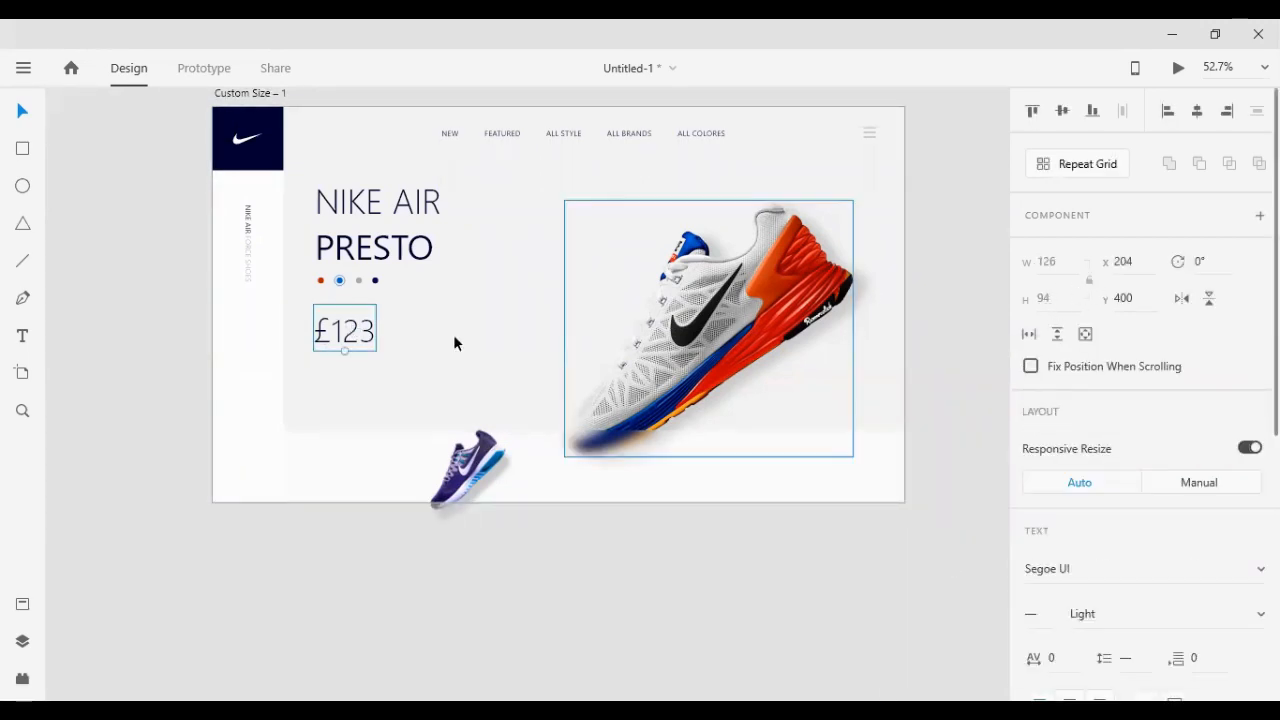
left_click_drag(345, 350, 346, 334)
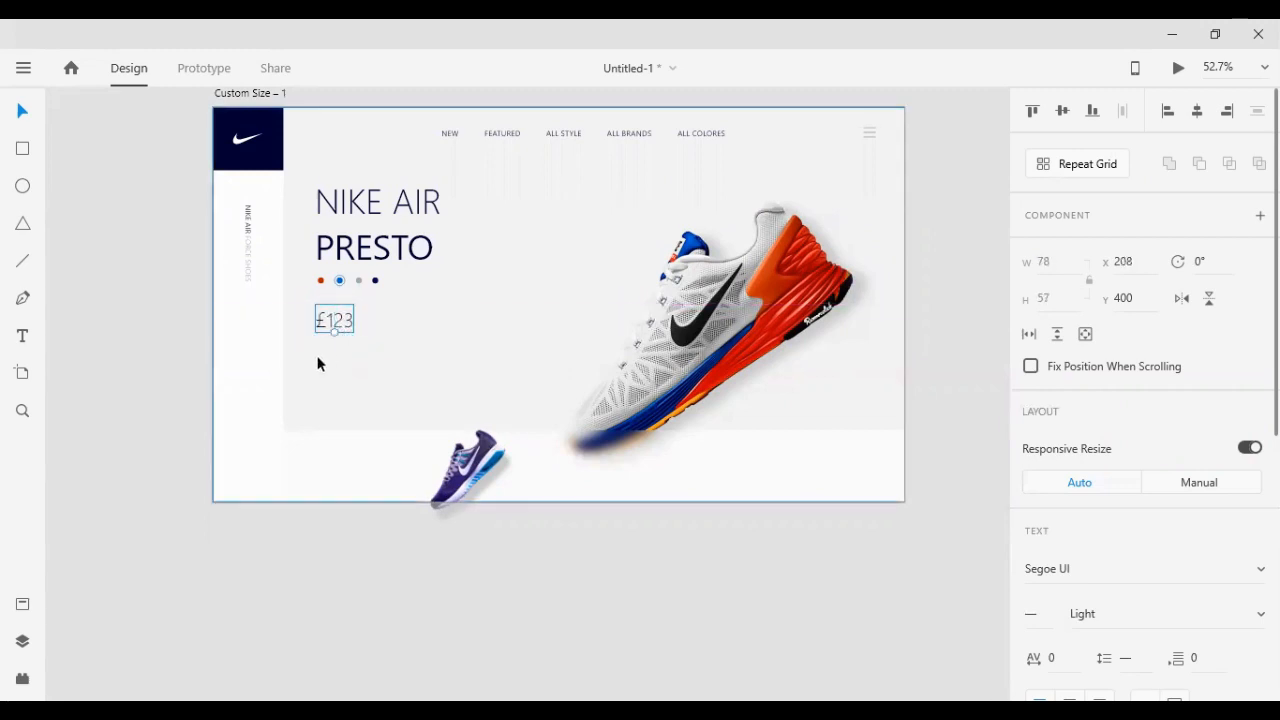
Add a vertical guide at the left edge of the PRESTO heading and shift the price to it, at X 212
scroll(330, 345, "up", 5)
scroll(88, 334, "up", 2)
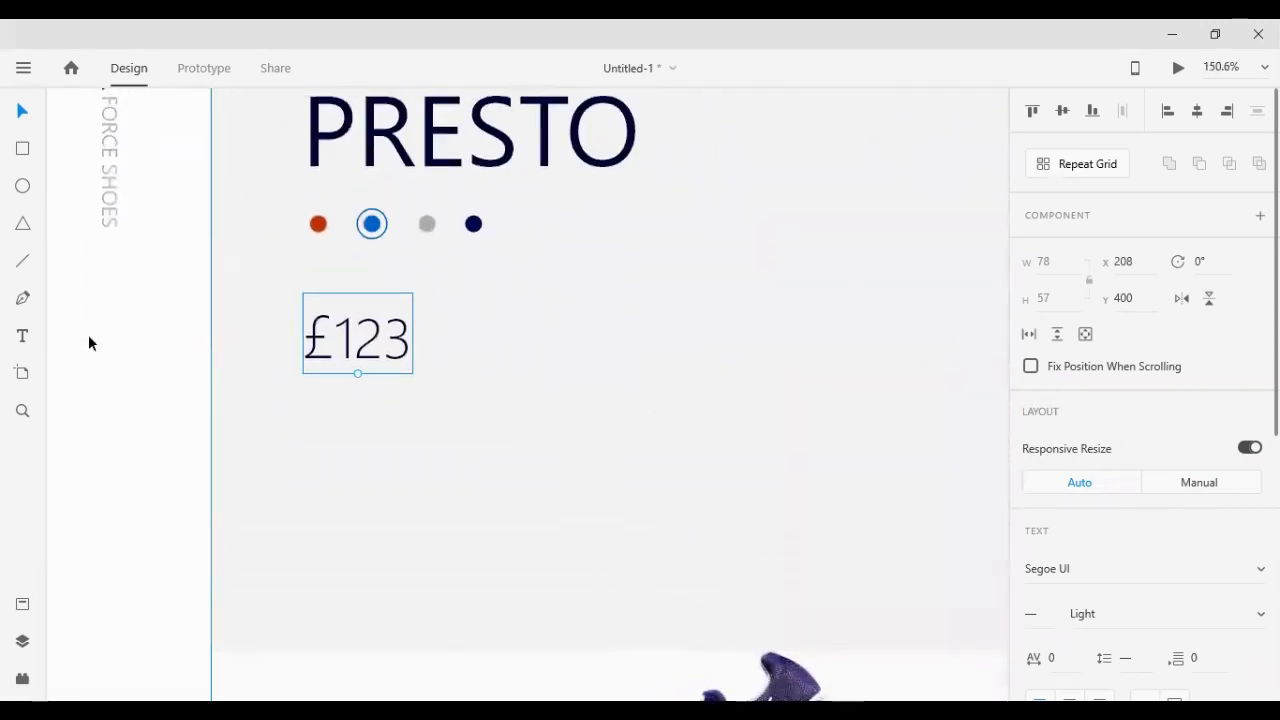
scroll(90, 376, "left", 1)
left_click_drag(58, 352, 366, 354)
scroll(485, 380, "down", 1)
scroll(485, 378, "right", 1)
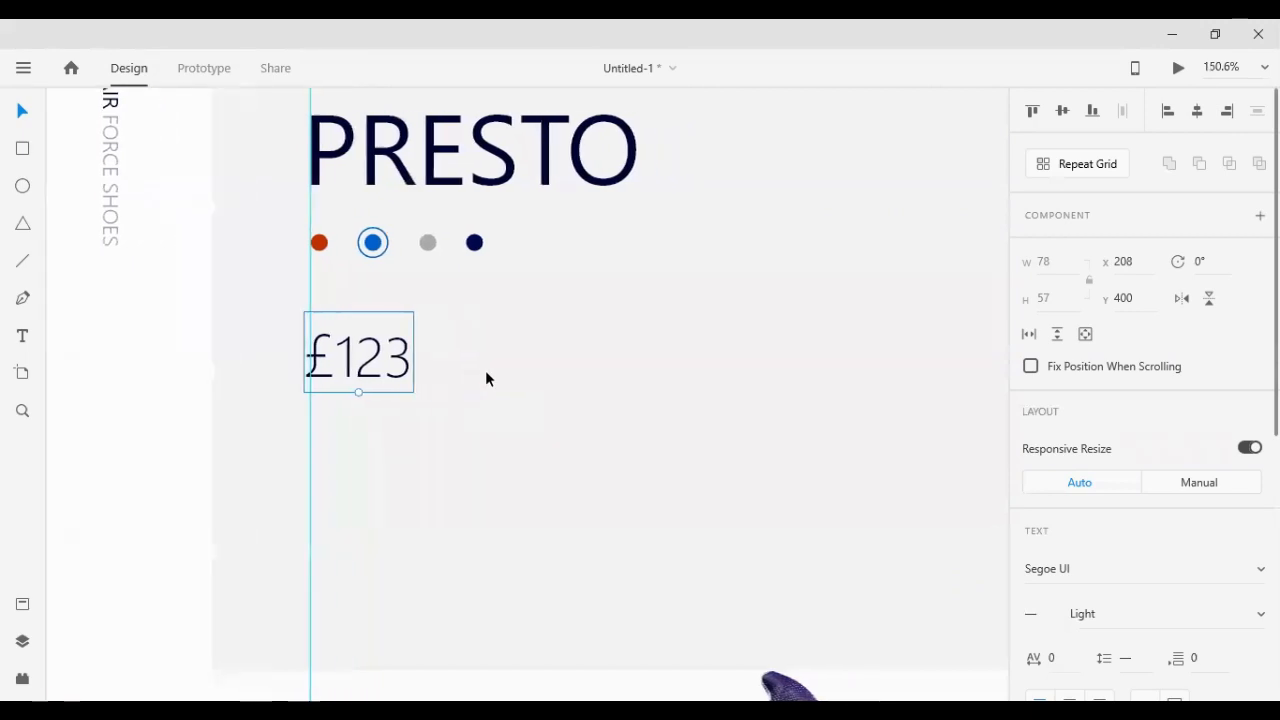
key("Right")
key("Right")
key("Right")
key("Right")
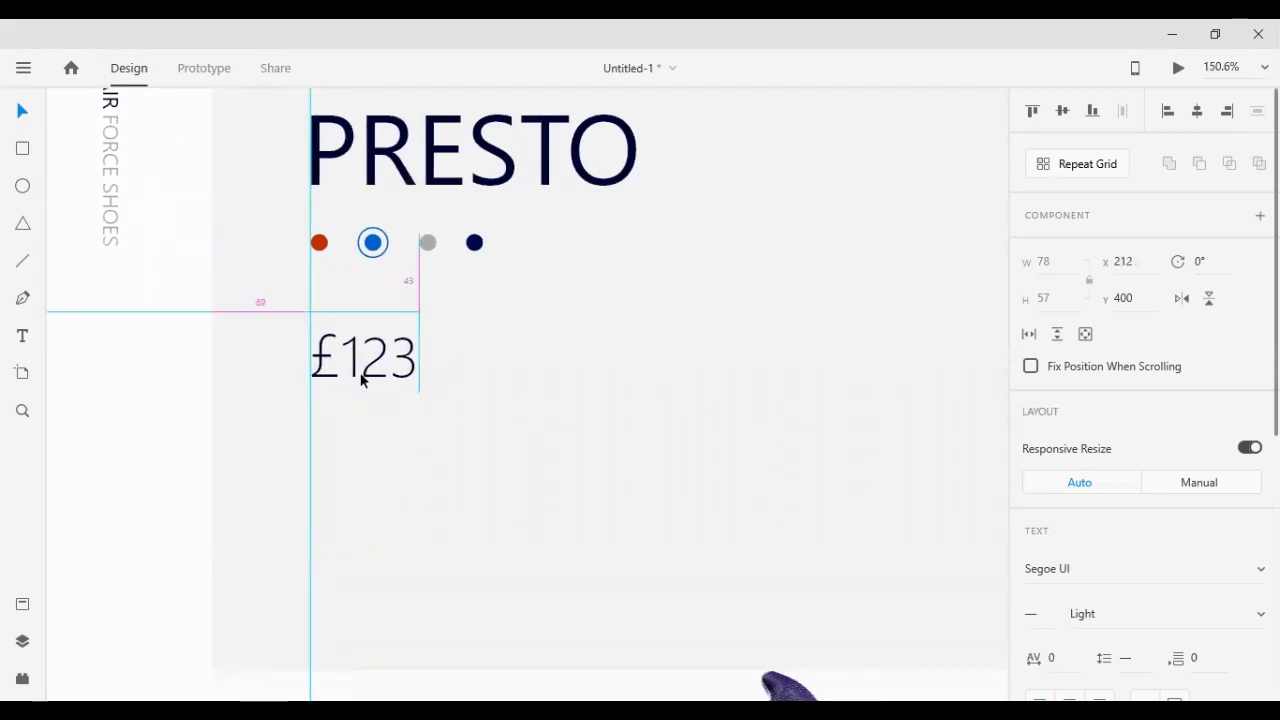
Draw a rectangle about 222 by 68 below the £123 price, aligned to the vertical guide, and round its corners to radius 34
scroll(493, 408, "down", 5)
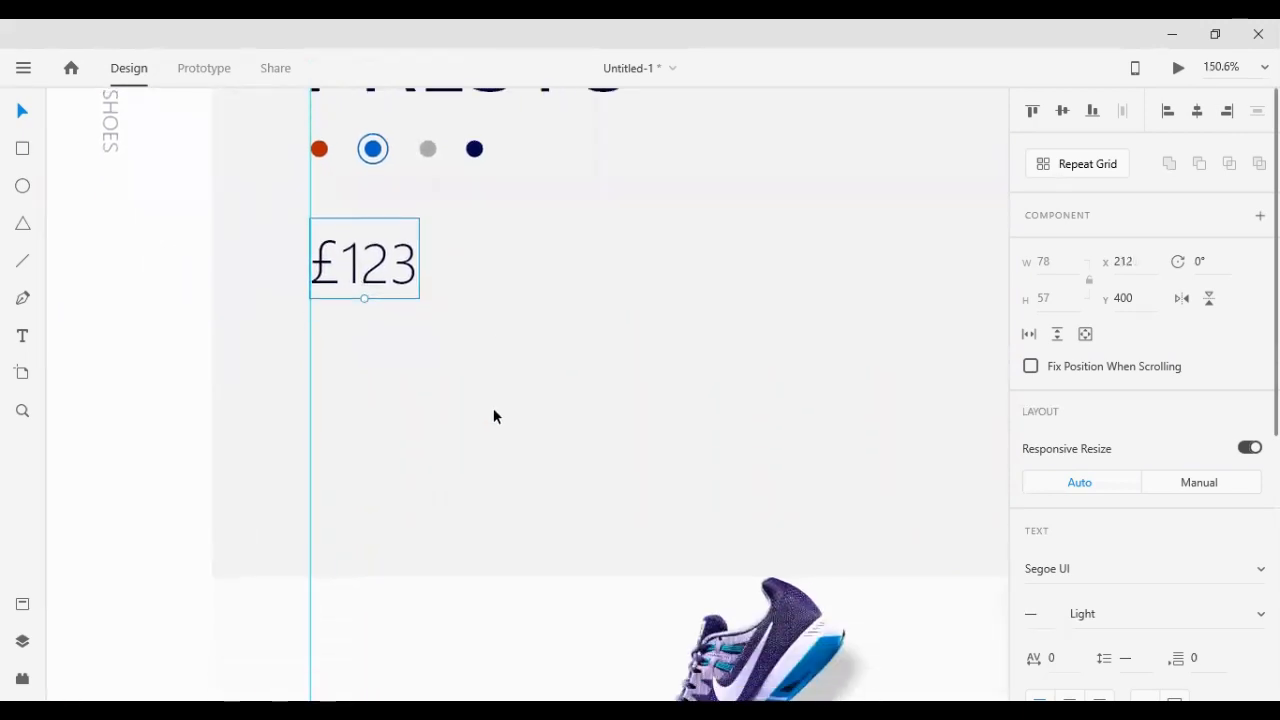
scroll(298, 312, "up", 2)
left_click(22, 148)
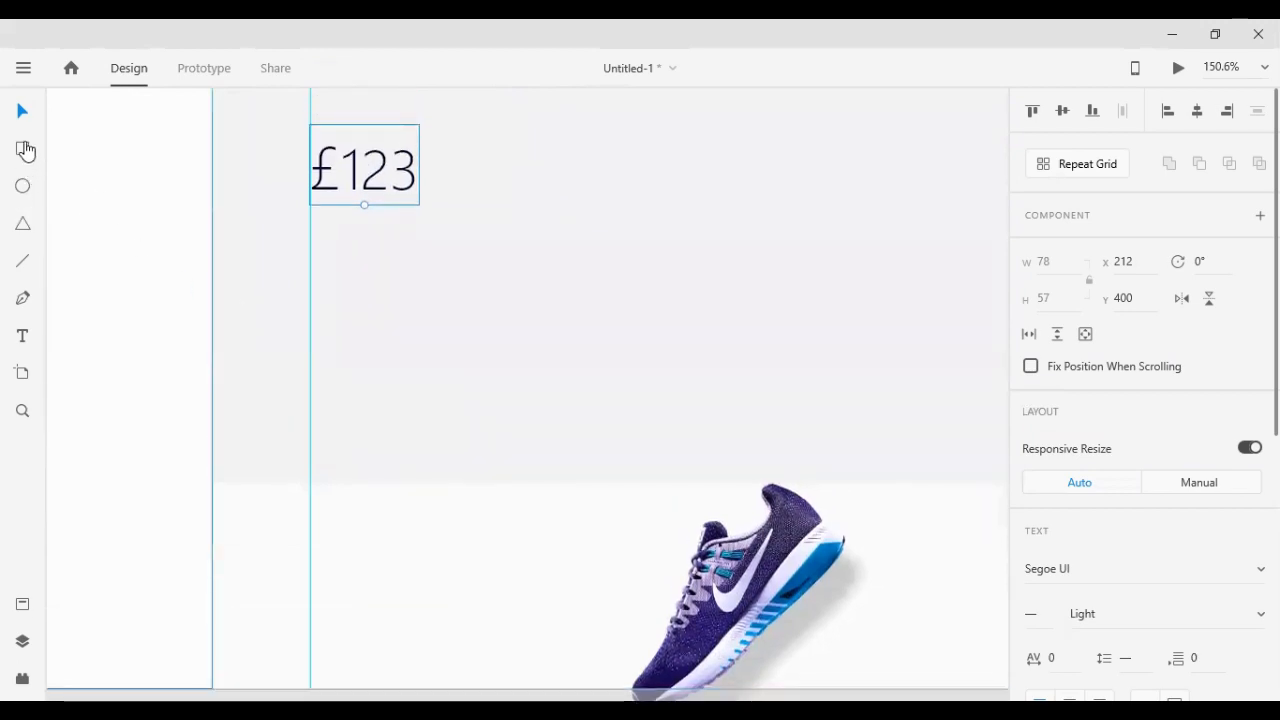
mouse_move(187, 155)
left_mouse_down()
mouse_move(443, 286)
mouse_move(474, 289)
mouse_move(471, 271)
left_mouse_up()
left_click(22, 110)
left_click_drag(234, 211, 335, 233)
left_click_drag(421, 255, 457, 266)
left_click_drag(612, 217, 577, 252)
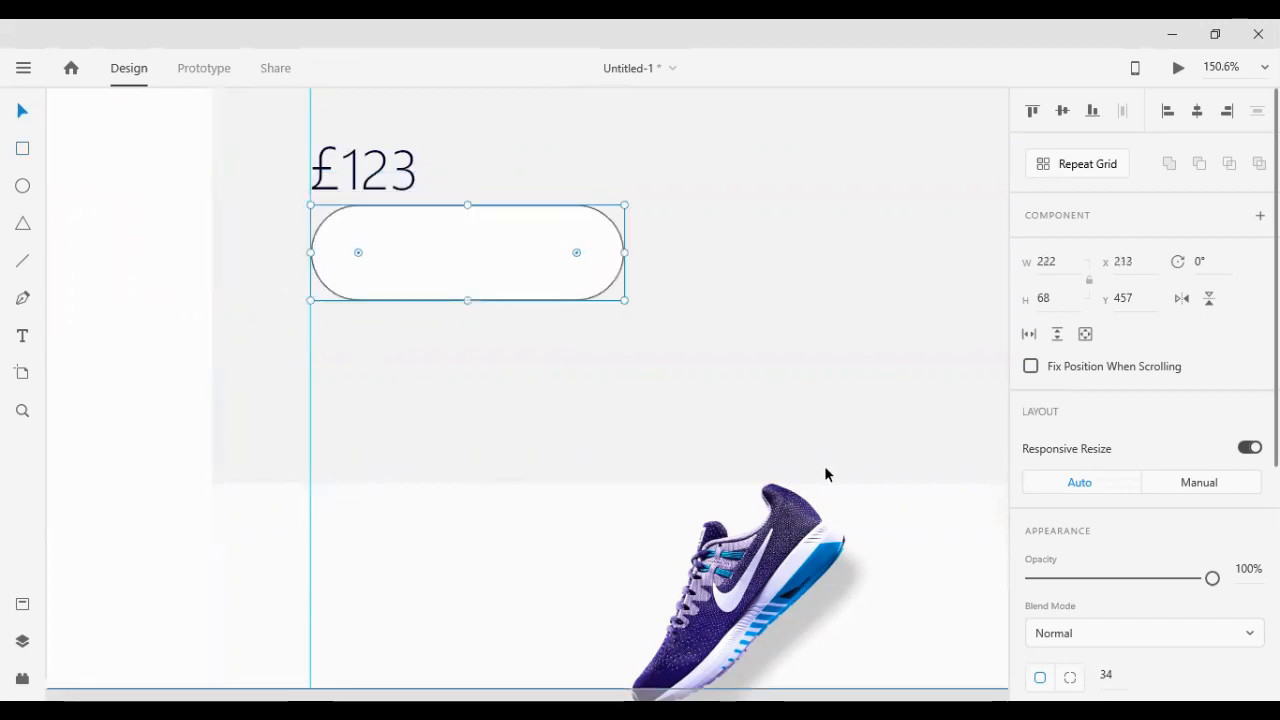
Remove the fill of the rounded rectangle and sample the price text's dark navy as its border colour
scroll(1117, 531, "down", 5)
left_click(1031, 364)
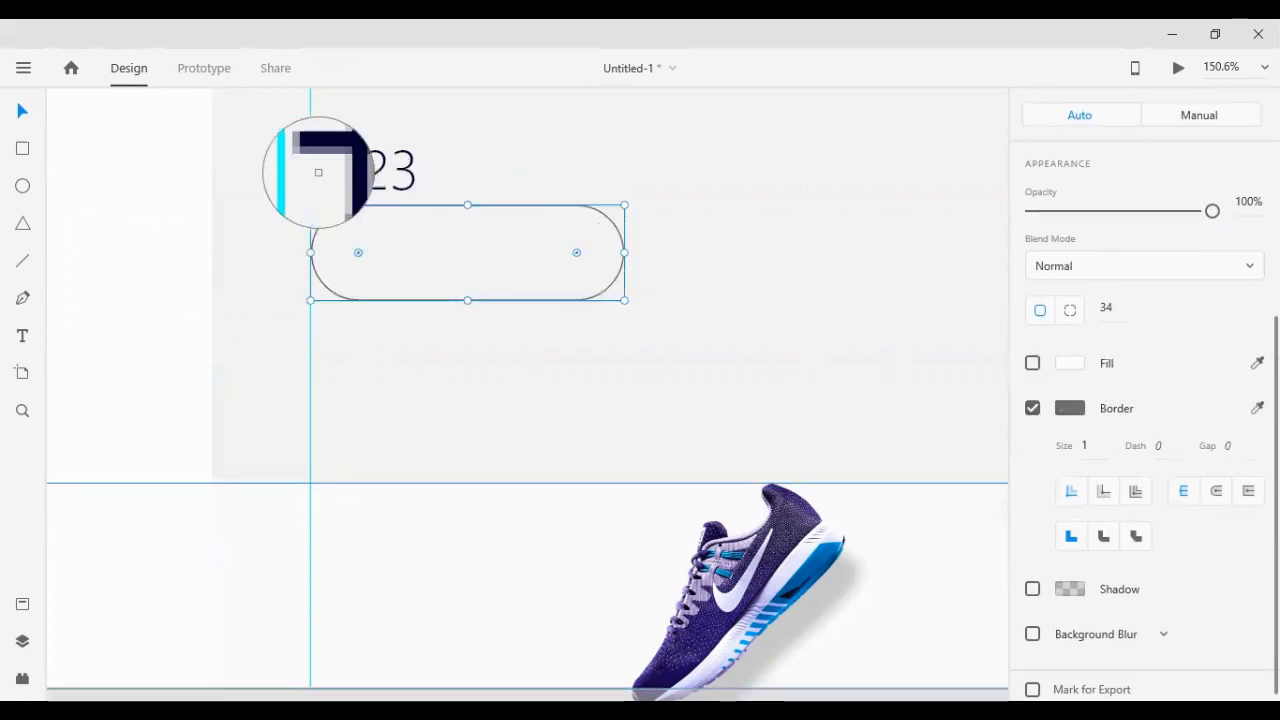
left_click(366, 183)
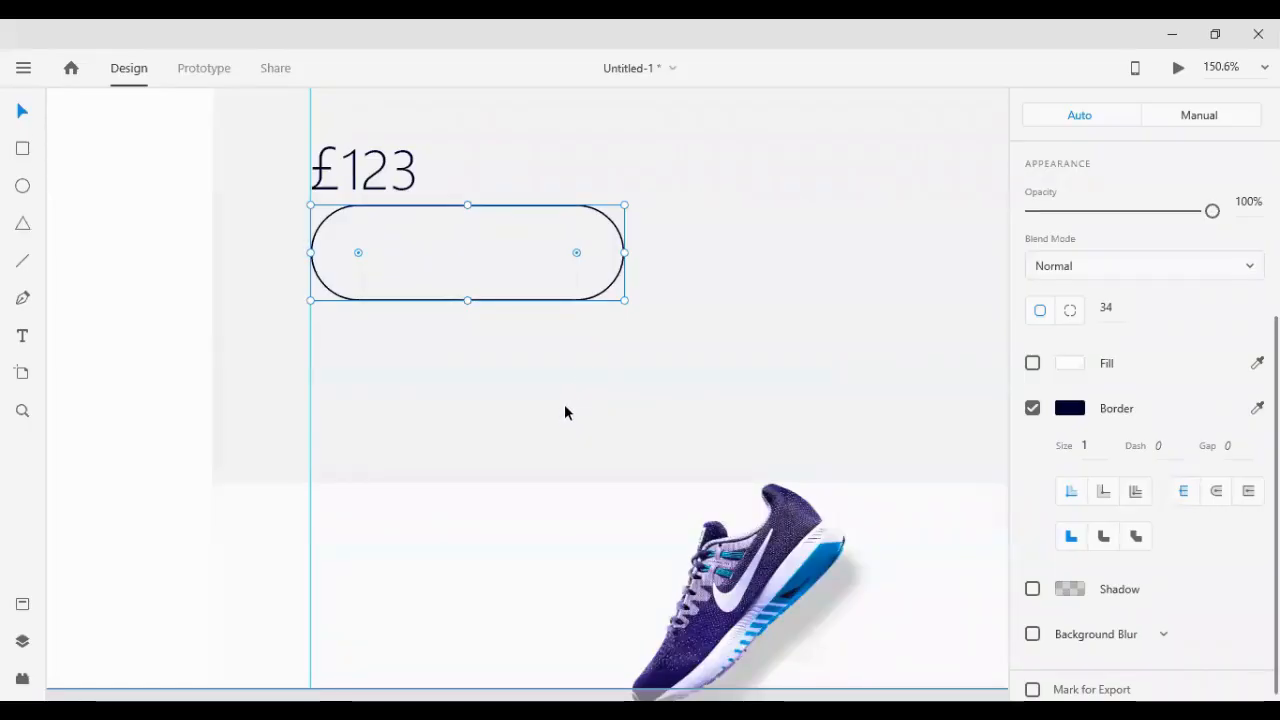
Duplicate the rounded outline and place the copy directly below the first with a gap of about 10
key("ctrl+d")
key("shift+Down")
key("shift+Down")
key("shift+Down")
key("shift+Down")
key("shift+Down")
key("shift+Down")
key("shift+Down")
key("Down")
key("Down")
key("Down")
key("Down")
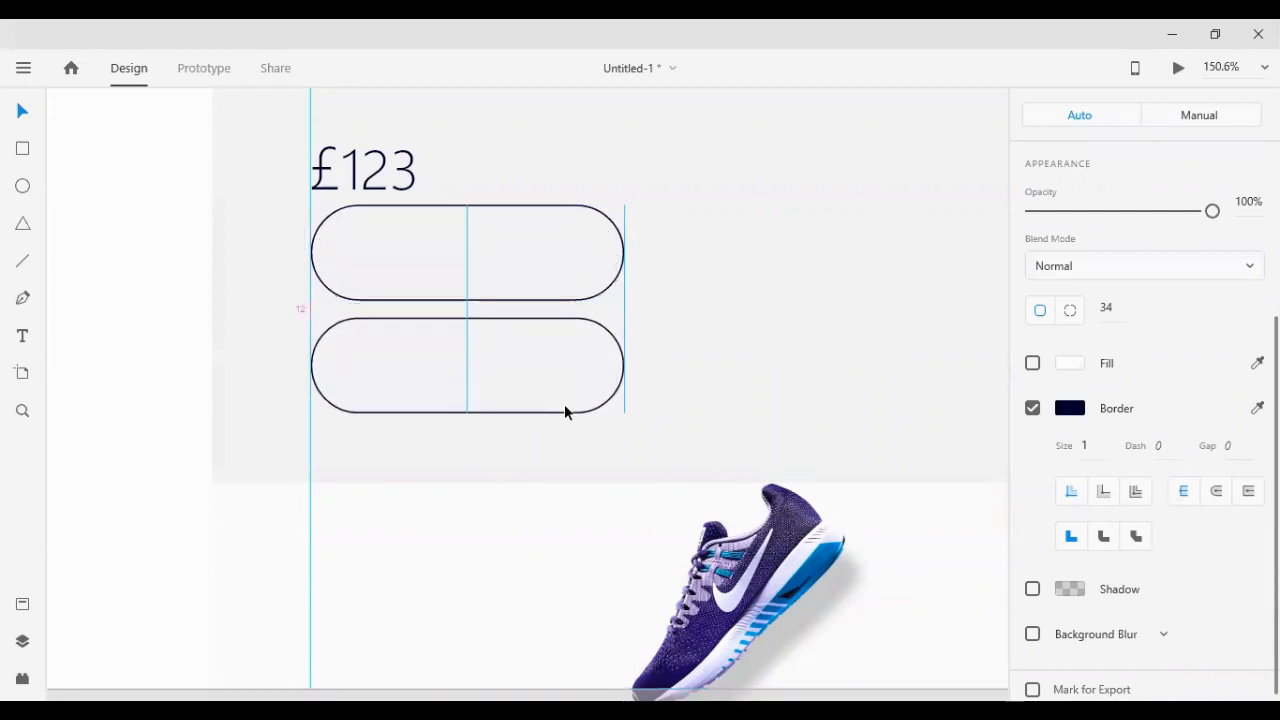
key("Up")
key("Up")
key("Up")
key("Up")
key("Up")
key("Up")
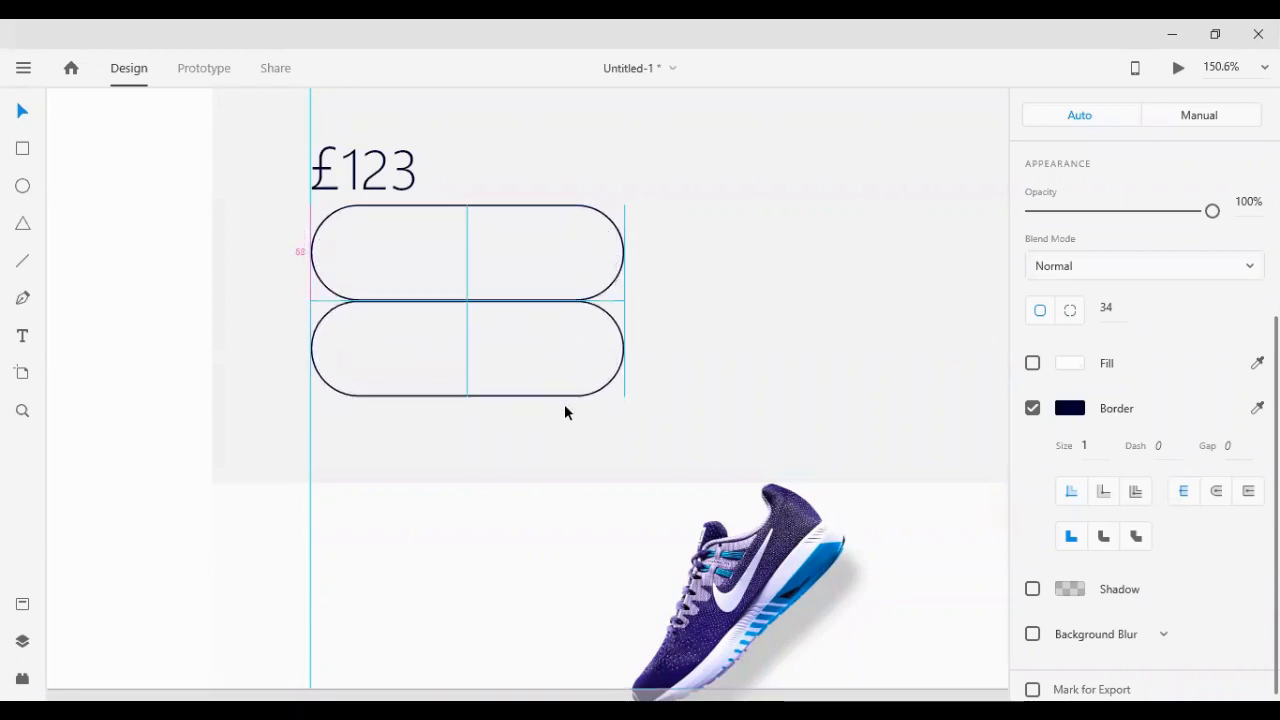
key("shift+Down")
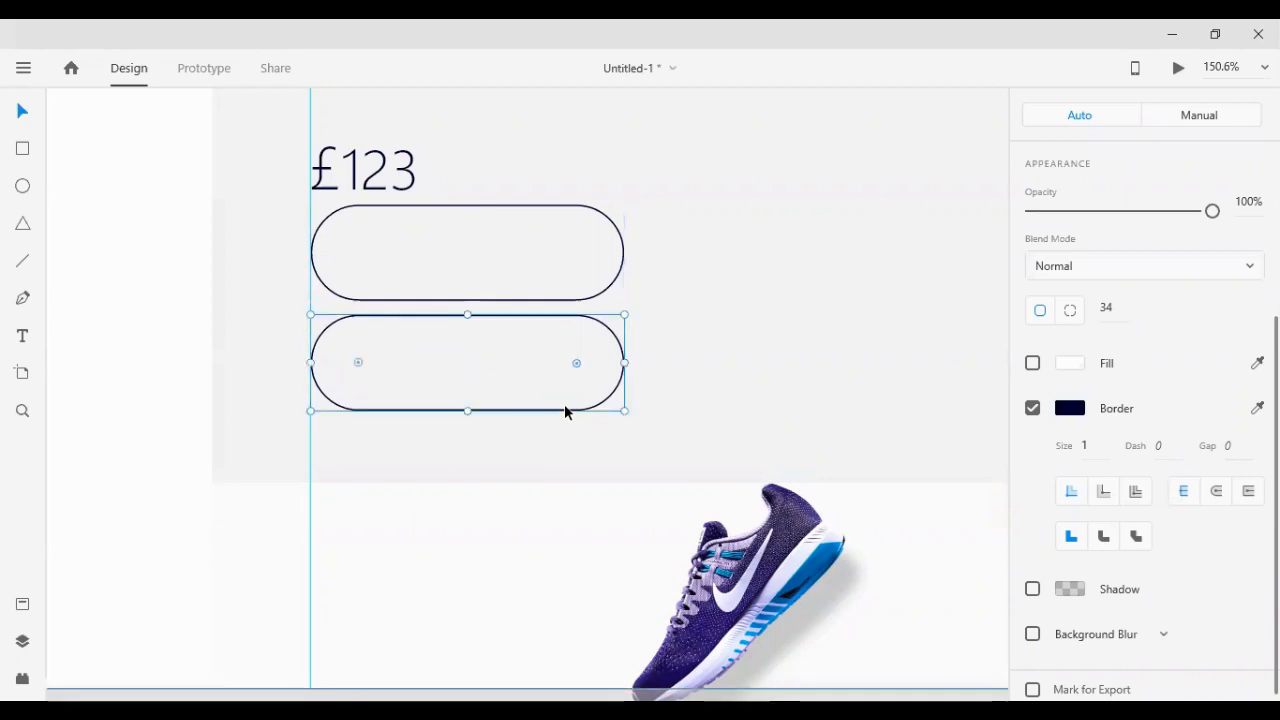
Copy the £123 price text into the upper rounded outline and change its wording to BUY NOW
scroll(495, 386, "up", 2)
scroll(494, 389, "up", 4)
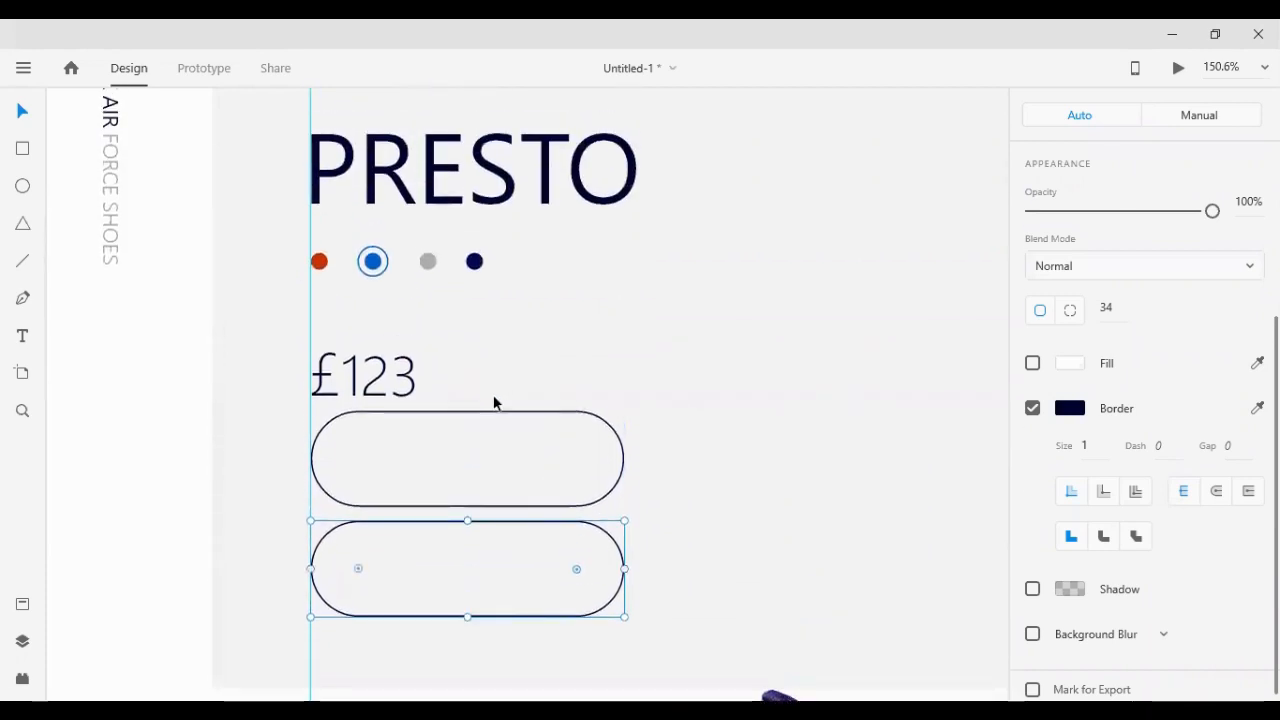
scroll(429, 294, "down", 4)
left_click(380, 251)
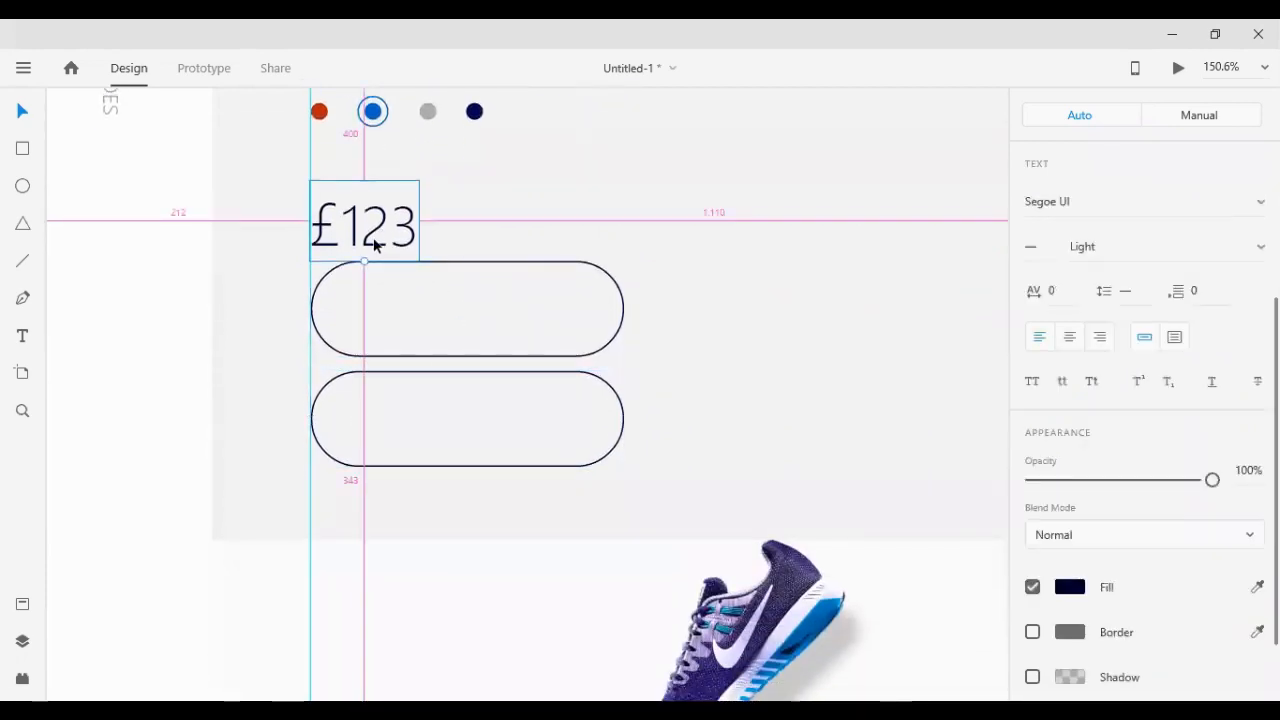
left_click_drag(380, 251, 446, 322)
double_click(447, 318)
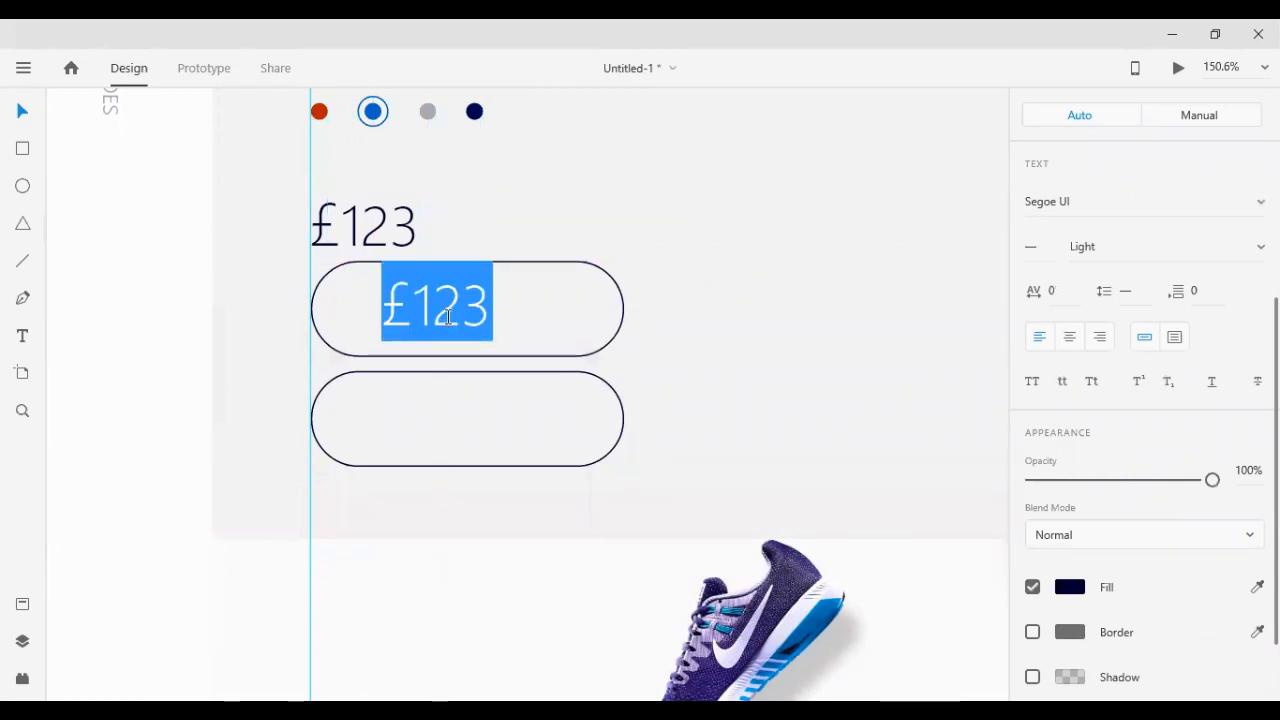
type("BUY N")
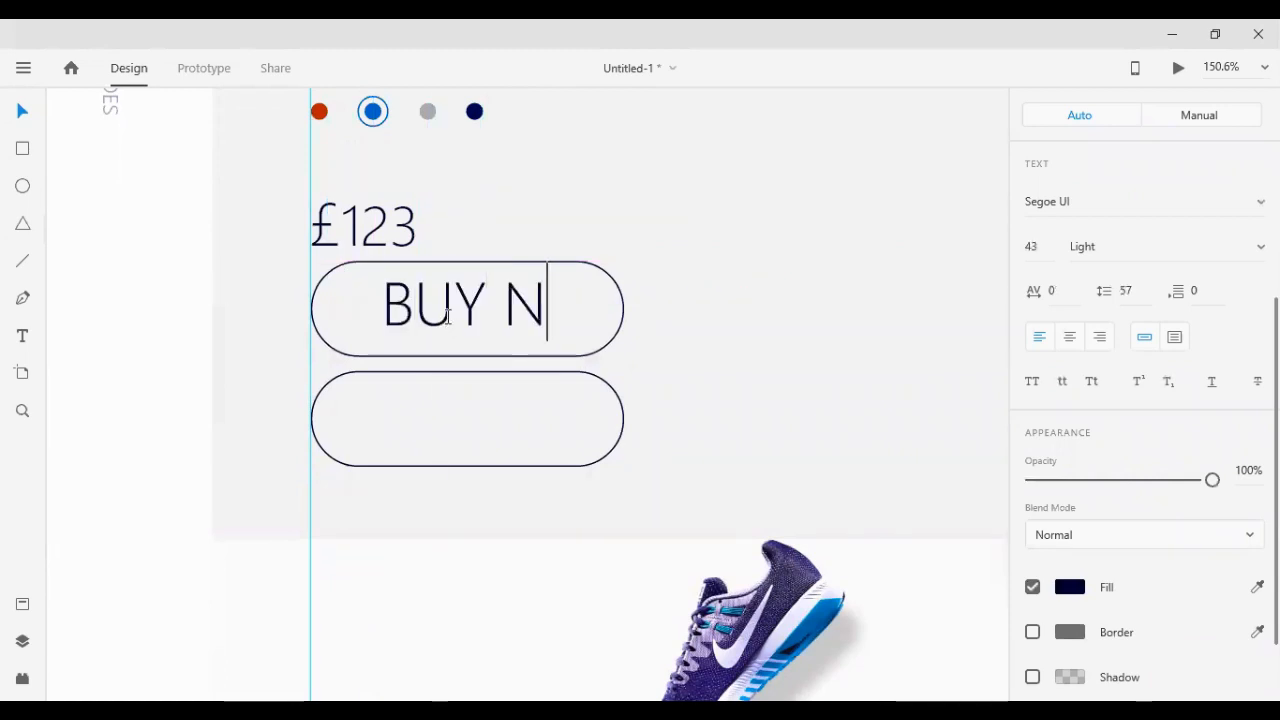
type("OW")
key("Escape")
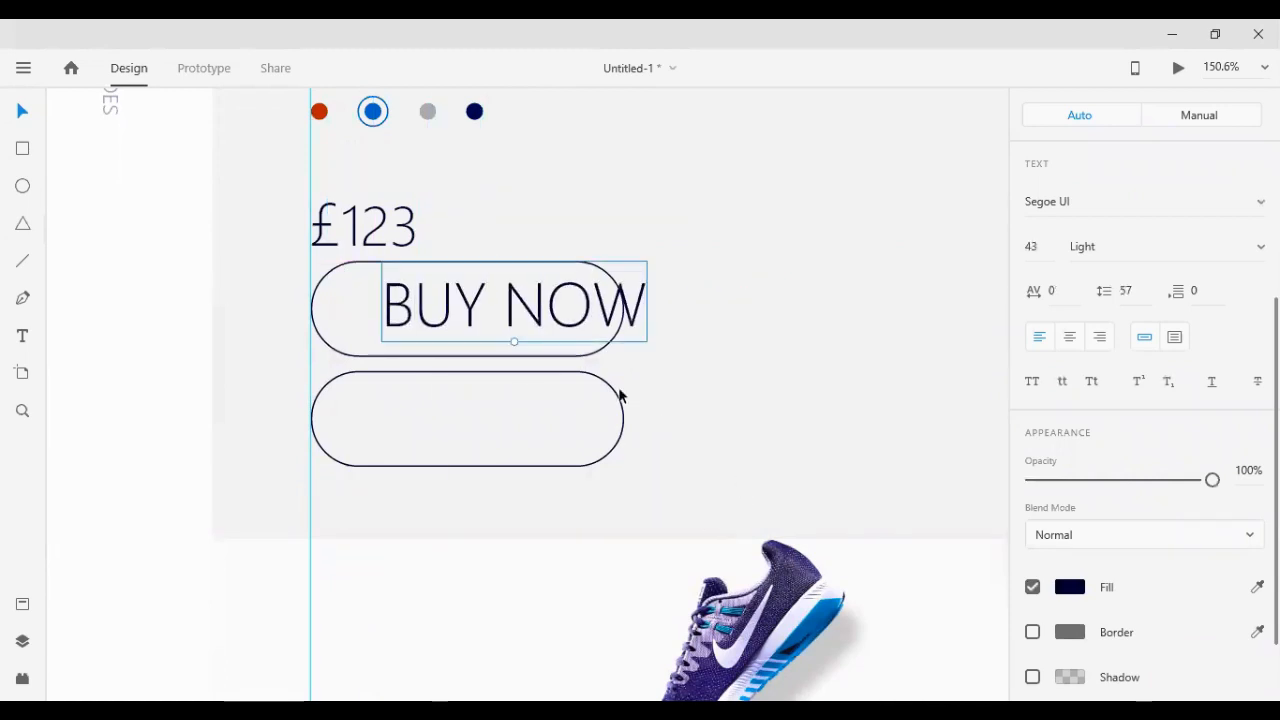
Copy the BUY NOW label to the lower rounded outline and change its wording to ADDD TO CART
left_click_drag(510, 318, 508, 452)
double_click(509, 450)
type("ADDD")
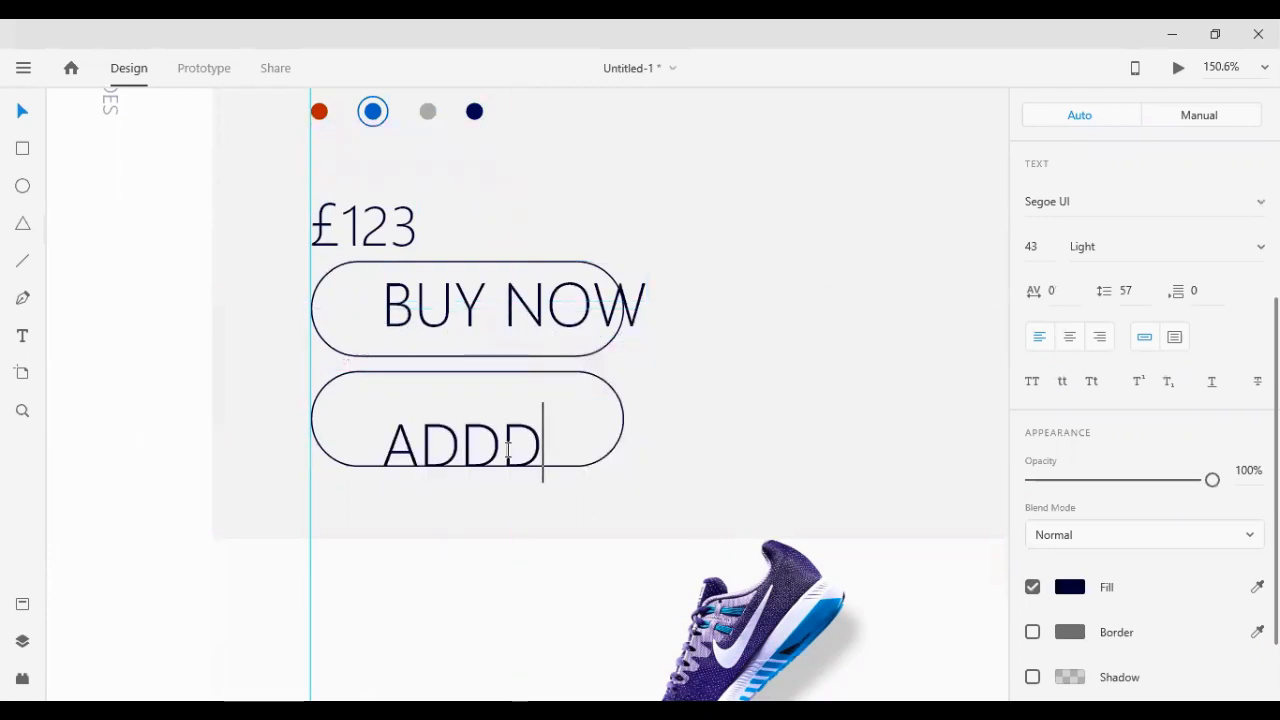
type(" TO C")
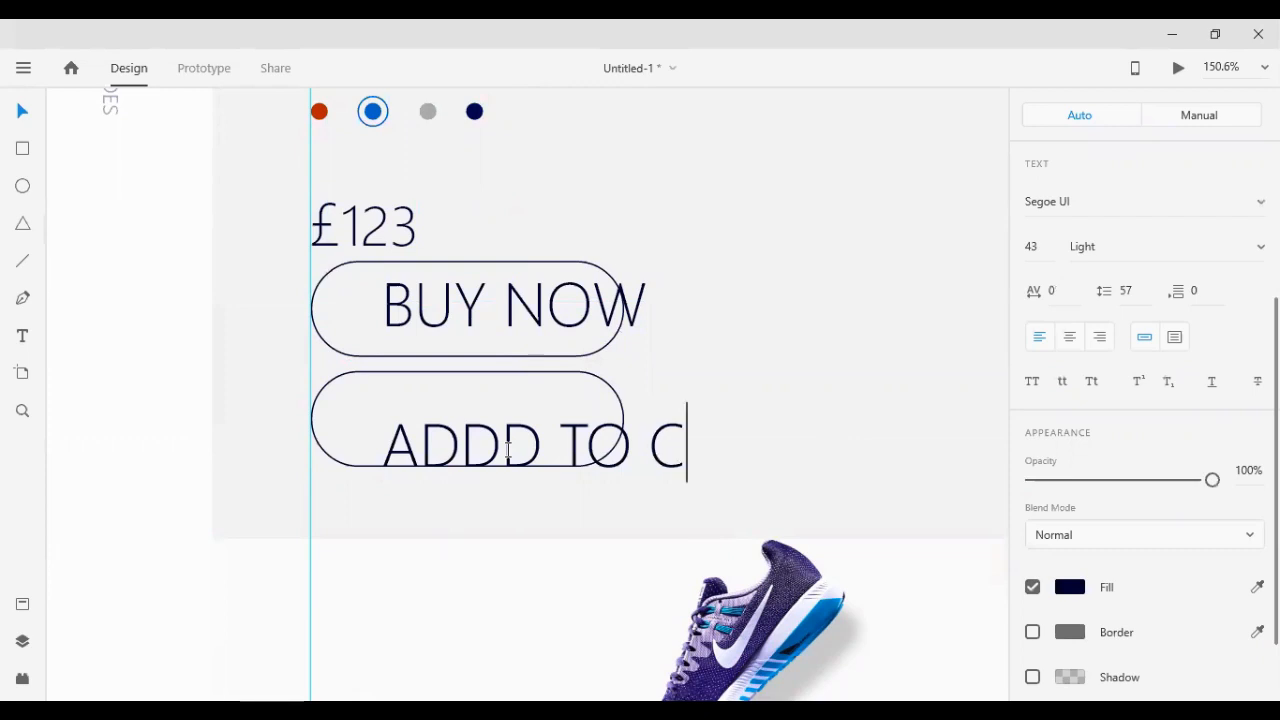
type("K")
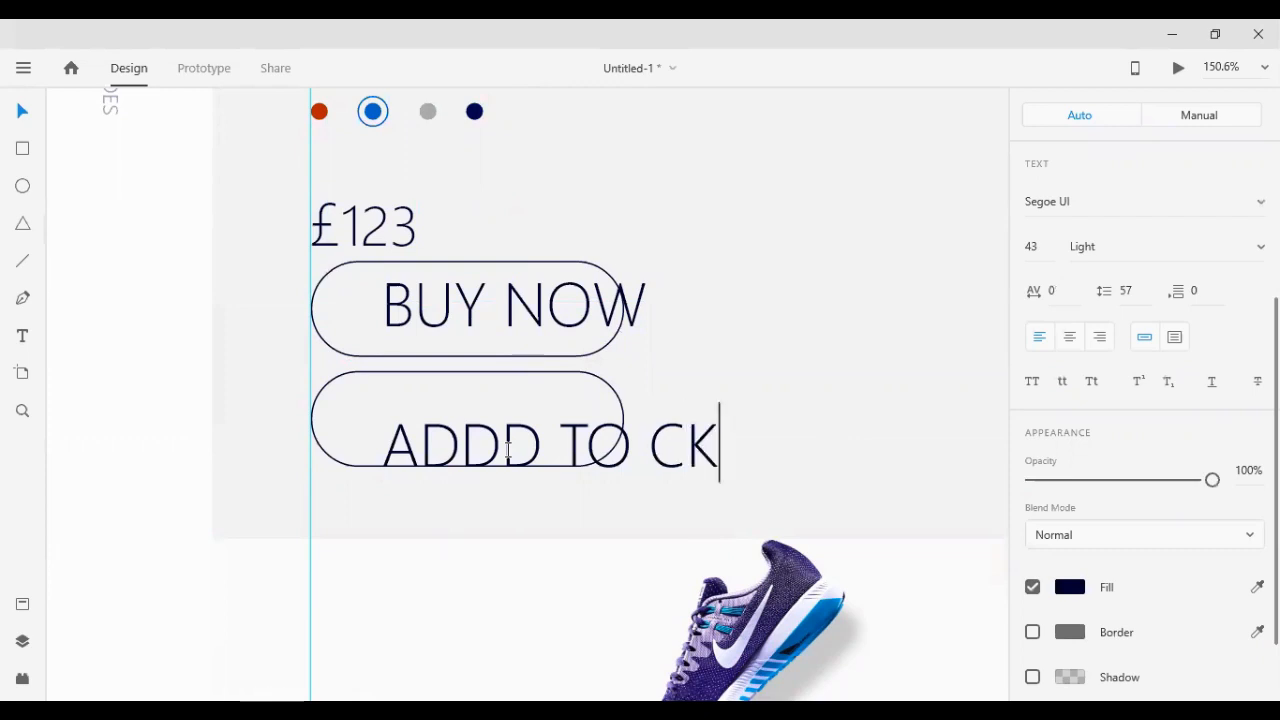
type("RT")
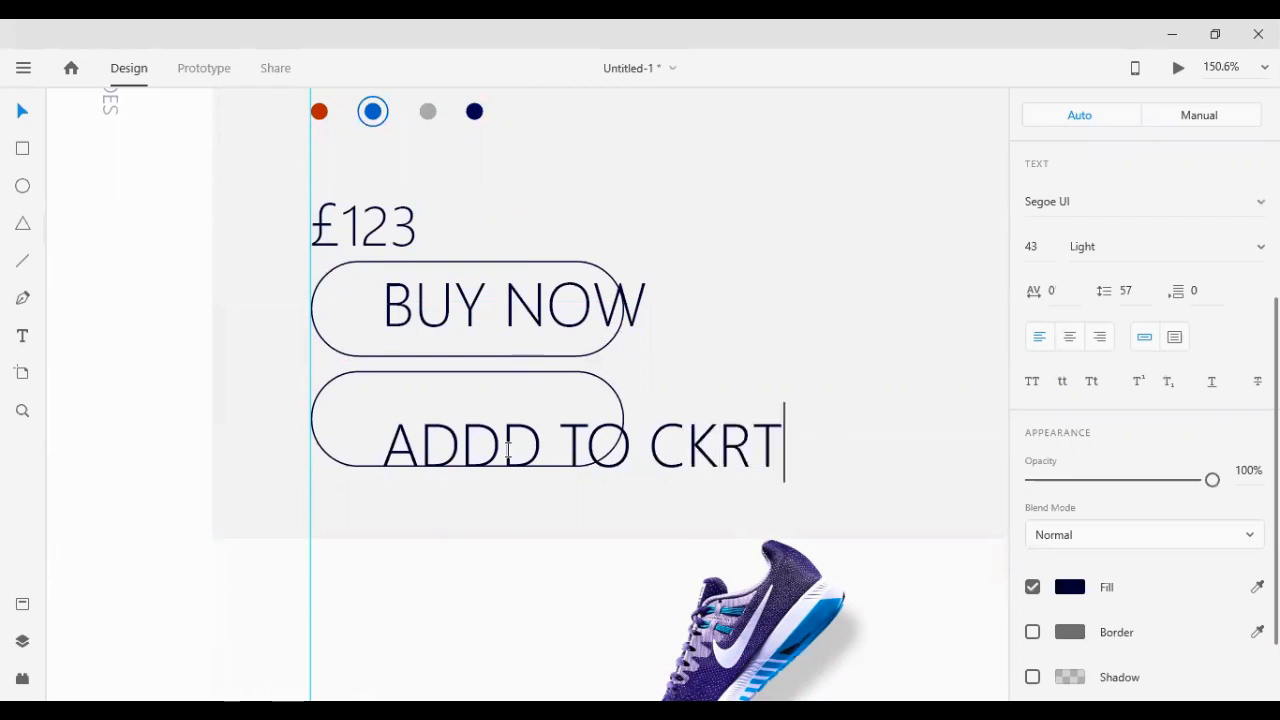
left_click_drag(684, 442, 742, 432)
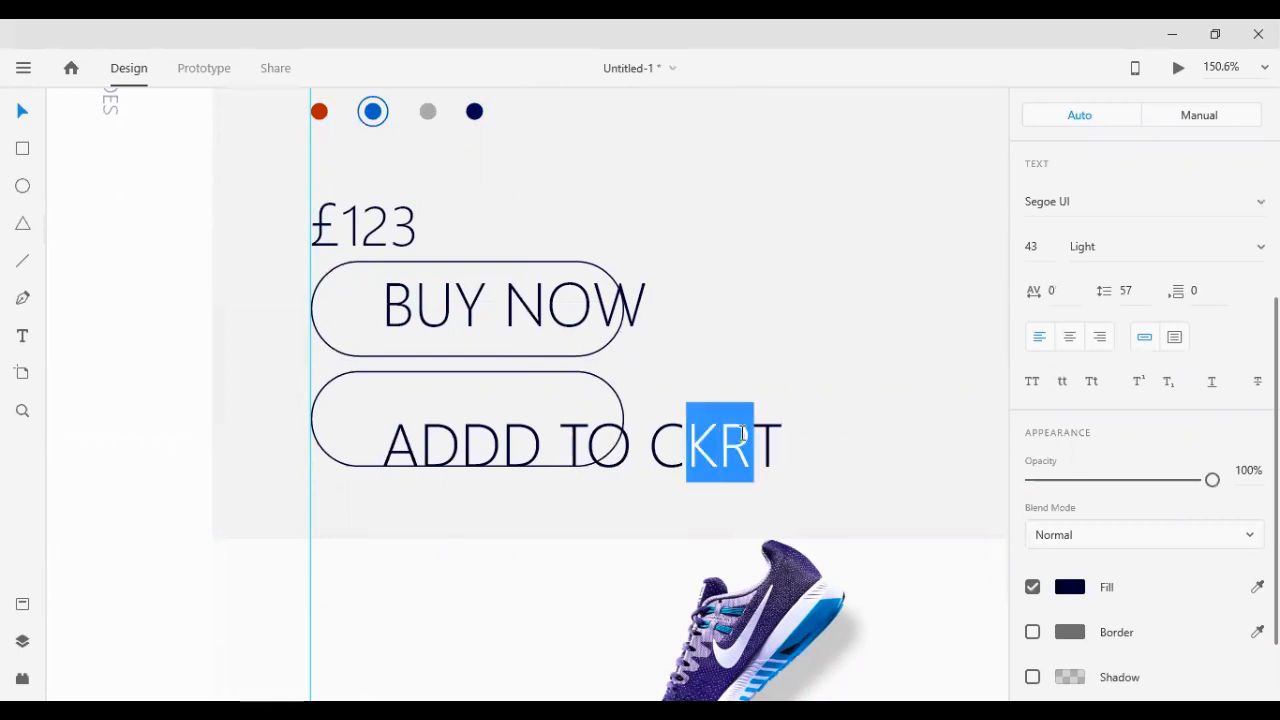
type("ar")
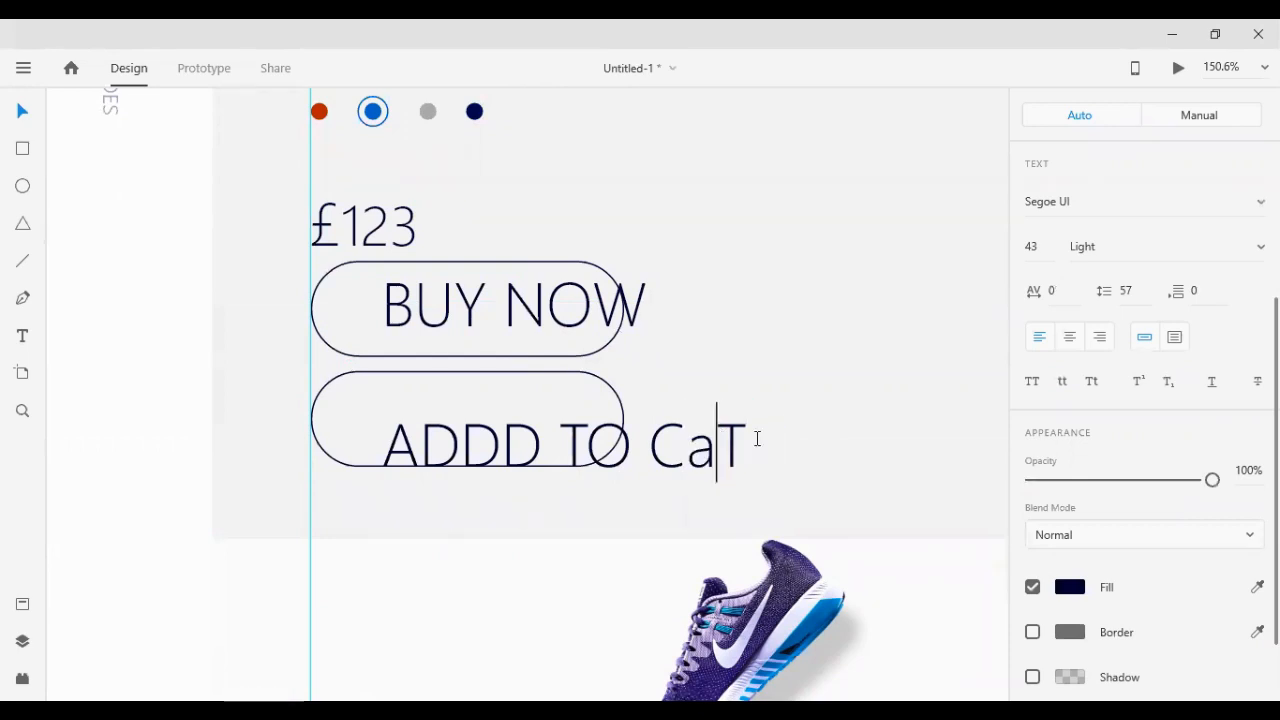
key("BackSpace")
key("BackSpace")
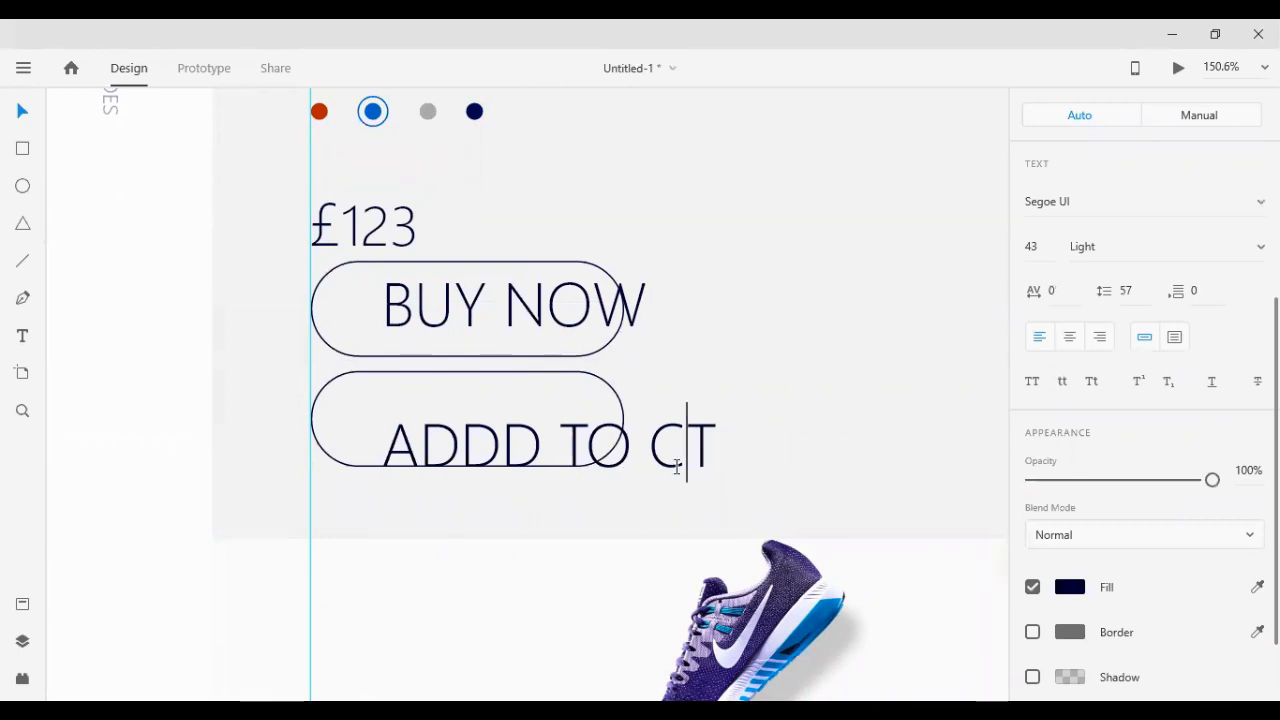
type("AR")
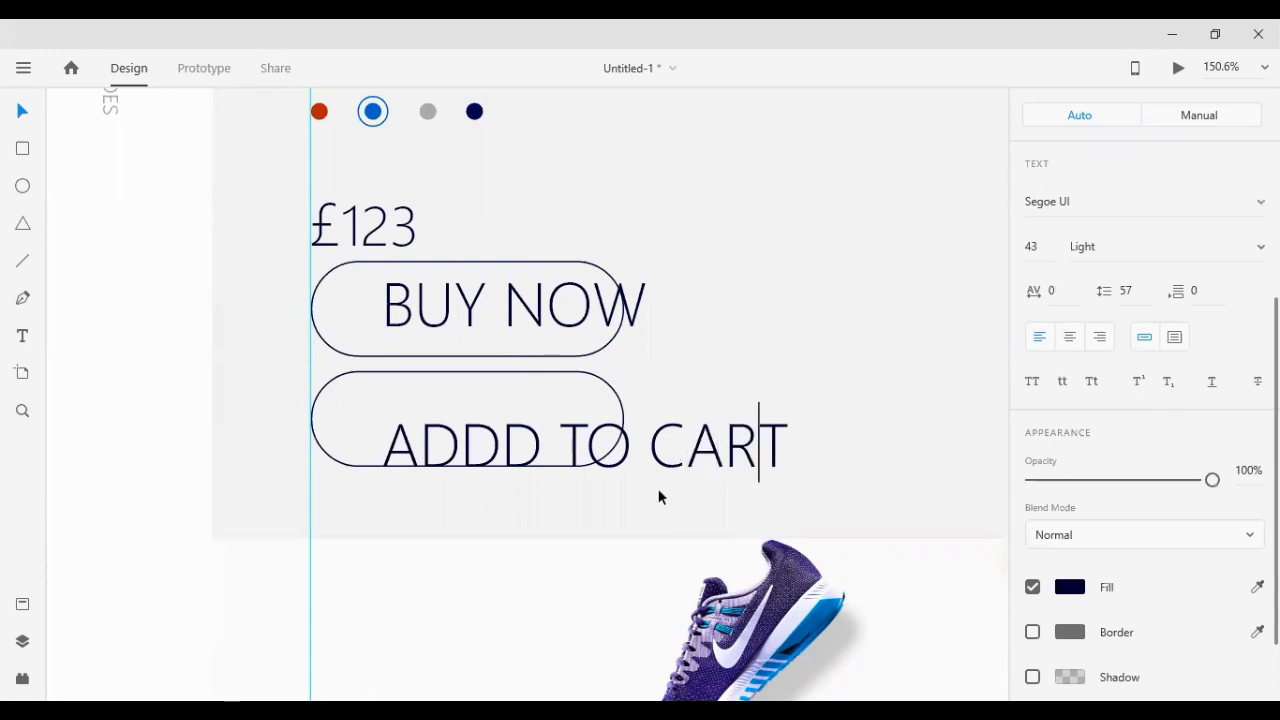
key("Escape")
Shift the ADDD TO CART and BUY NOW labels so each starts inside the left end of its outline
scroll(1100, 423, "down", 2)
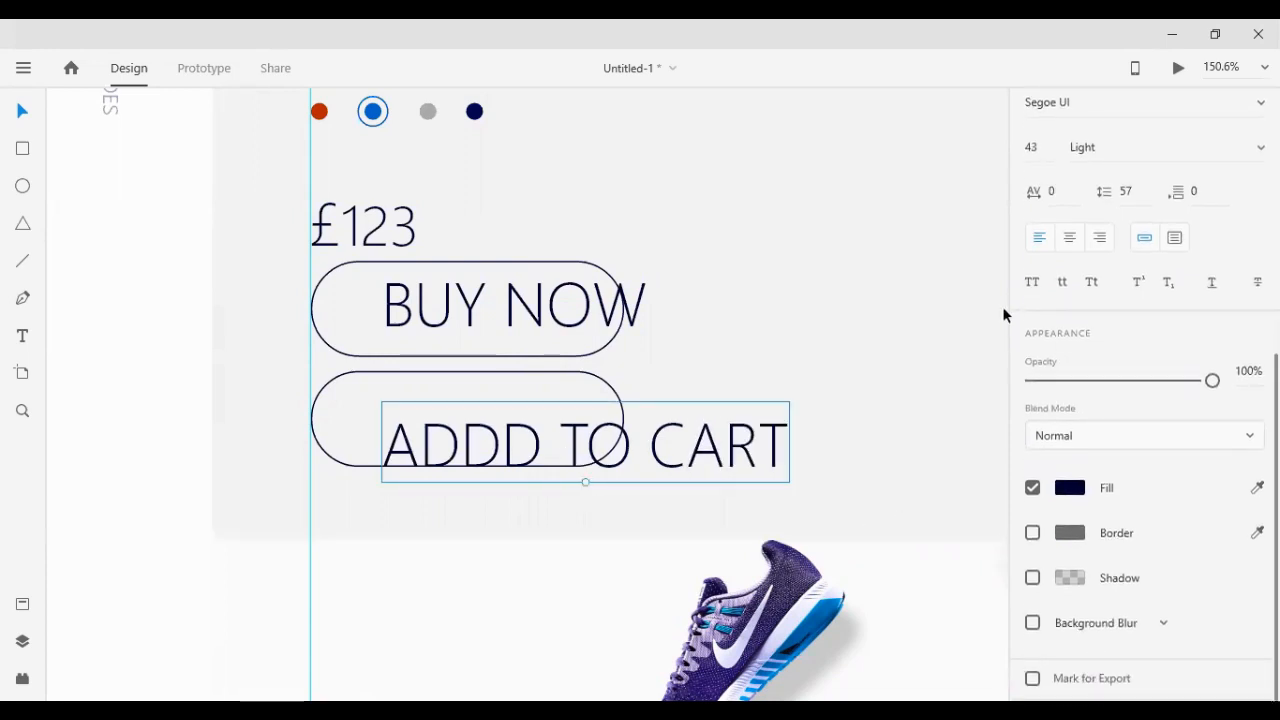
scroll(998, 400, "up", 1)
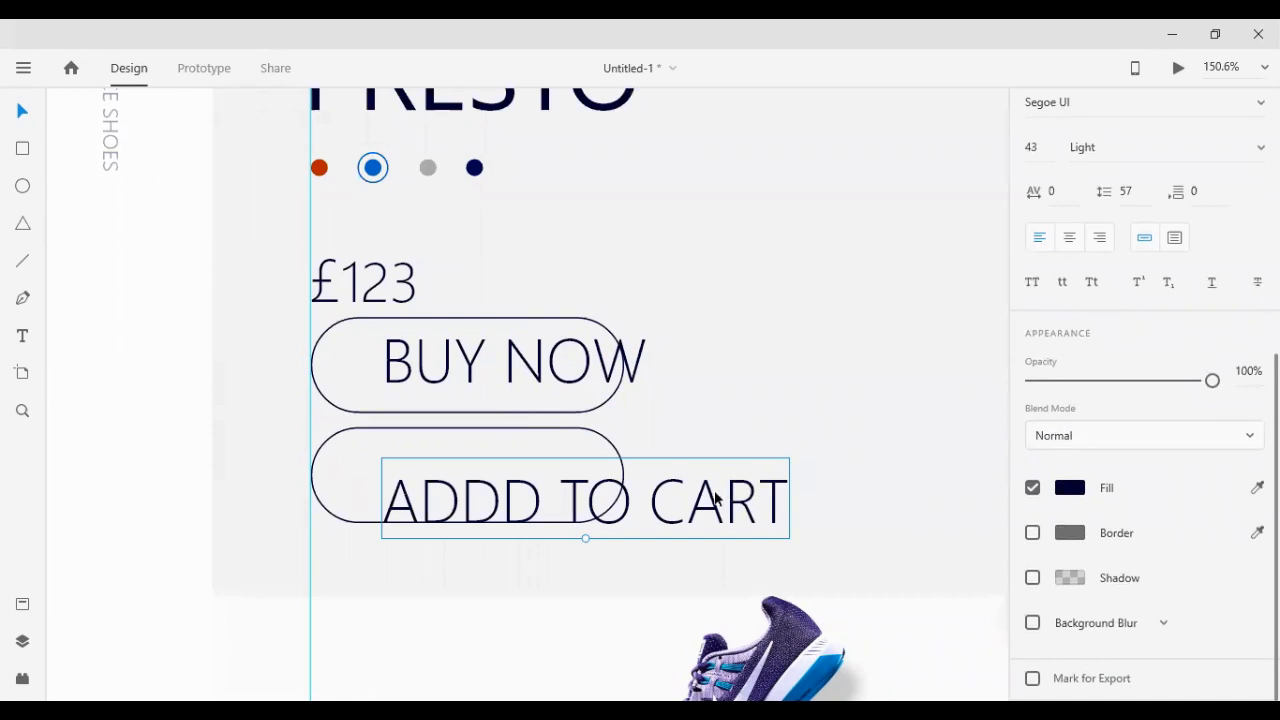
left_click_drag(715, 500, 654, 486)
left_click_drag(591, 363, 543, 371)
Set the font size of both the BUY NOW and ADDD TO CART labels to 20
scroll(543, 371, "down", 1)
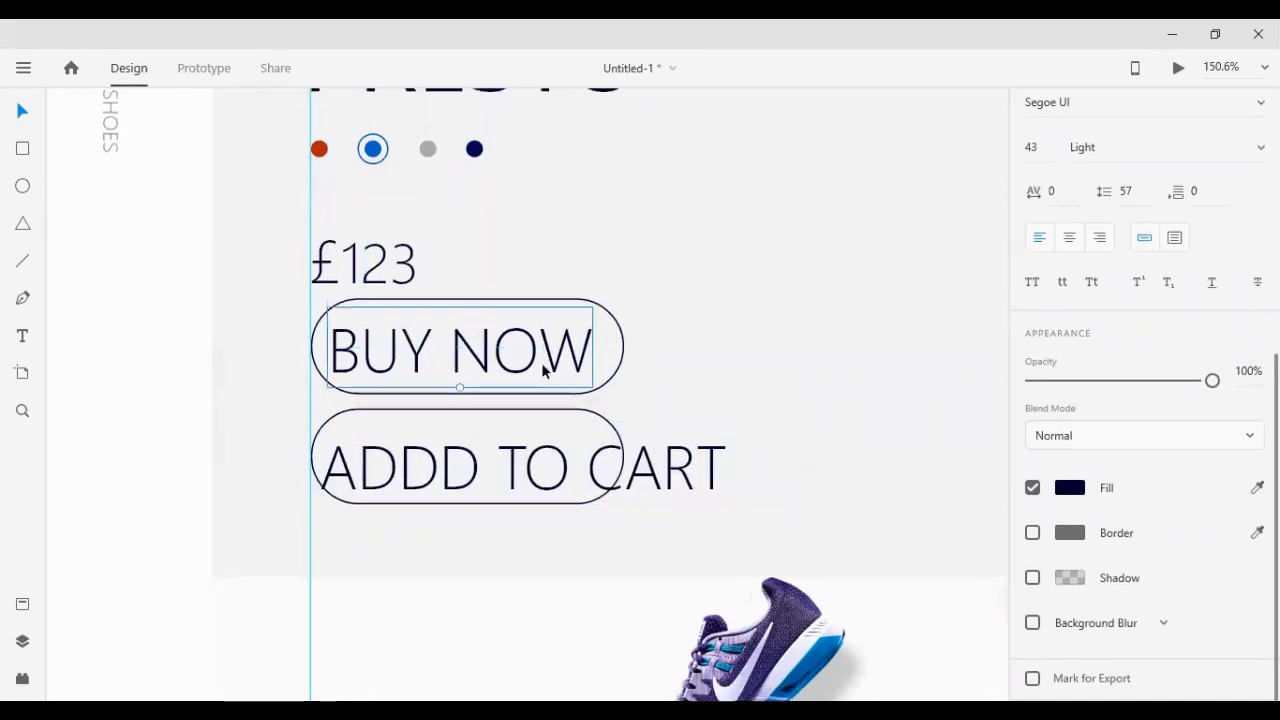
scroll(543, 371, "down", 1)
scroll(1176, 461, "up", 3)
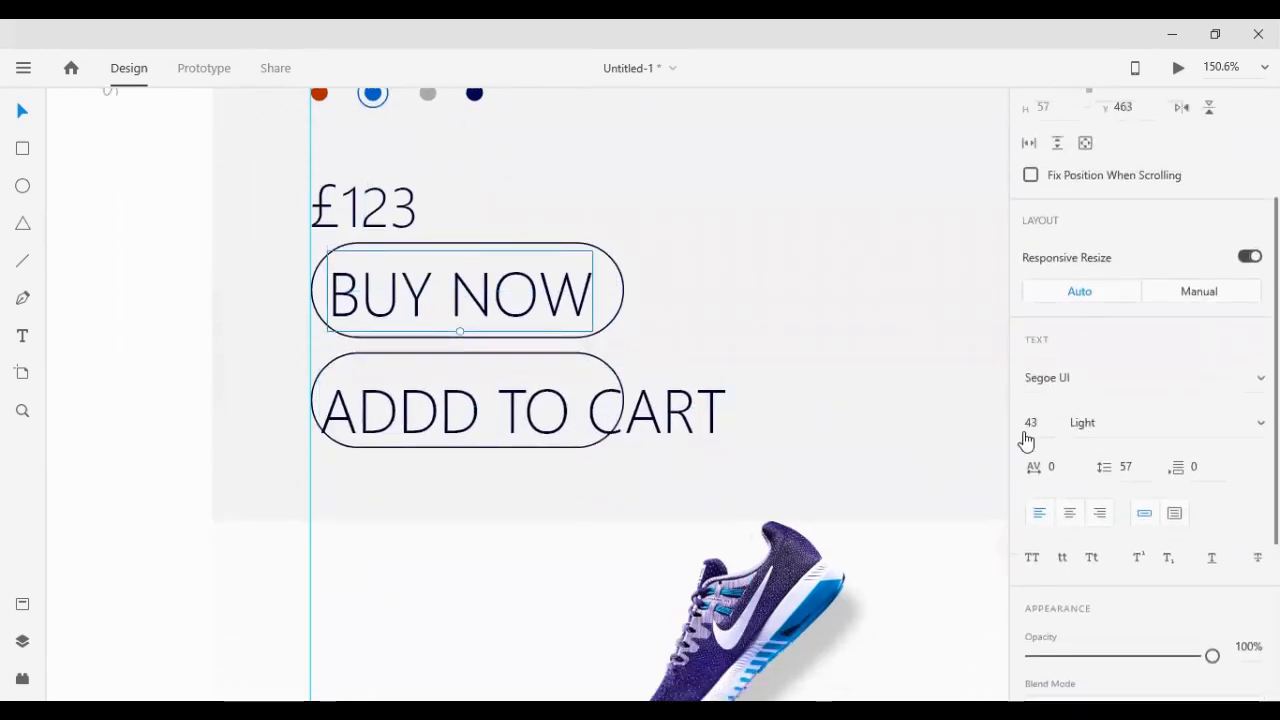
left_click(1028, 422)
type("20")
key("Return")
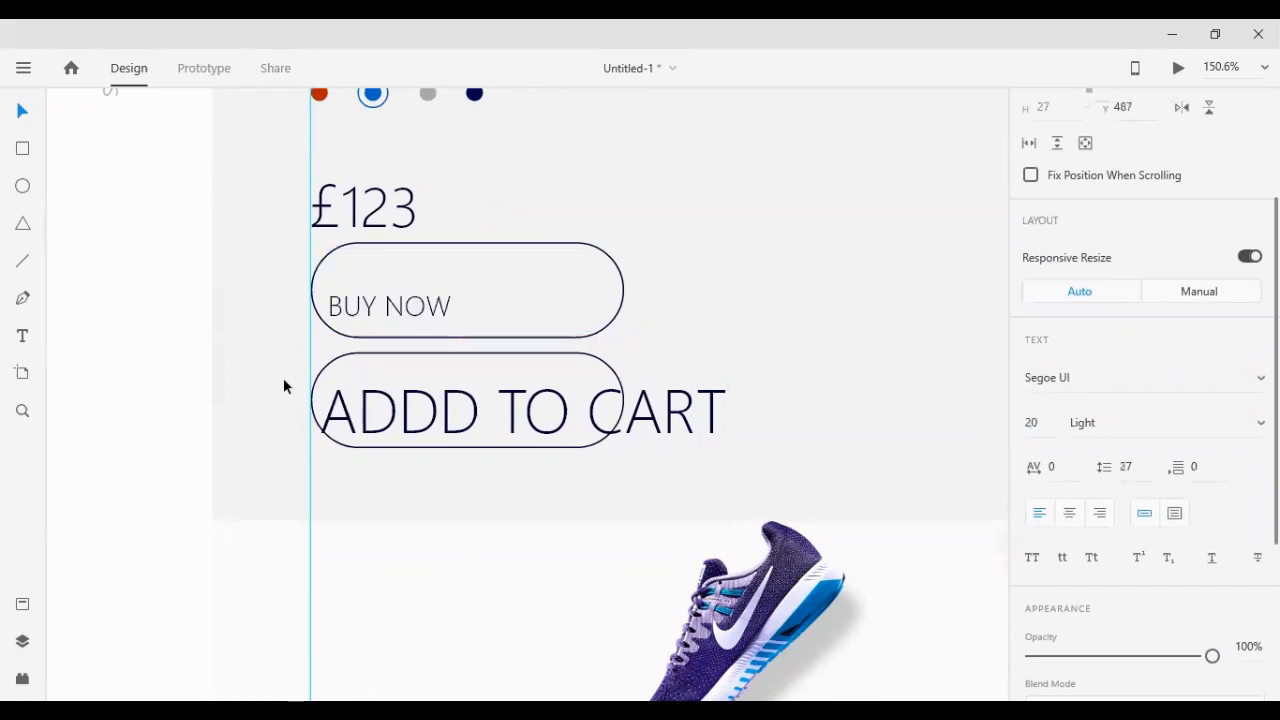
left_click(433, 408)
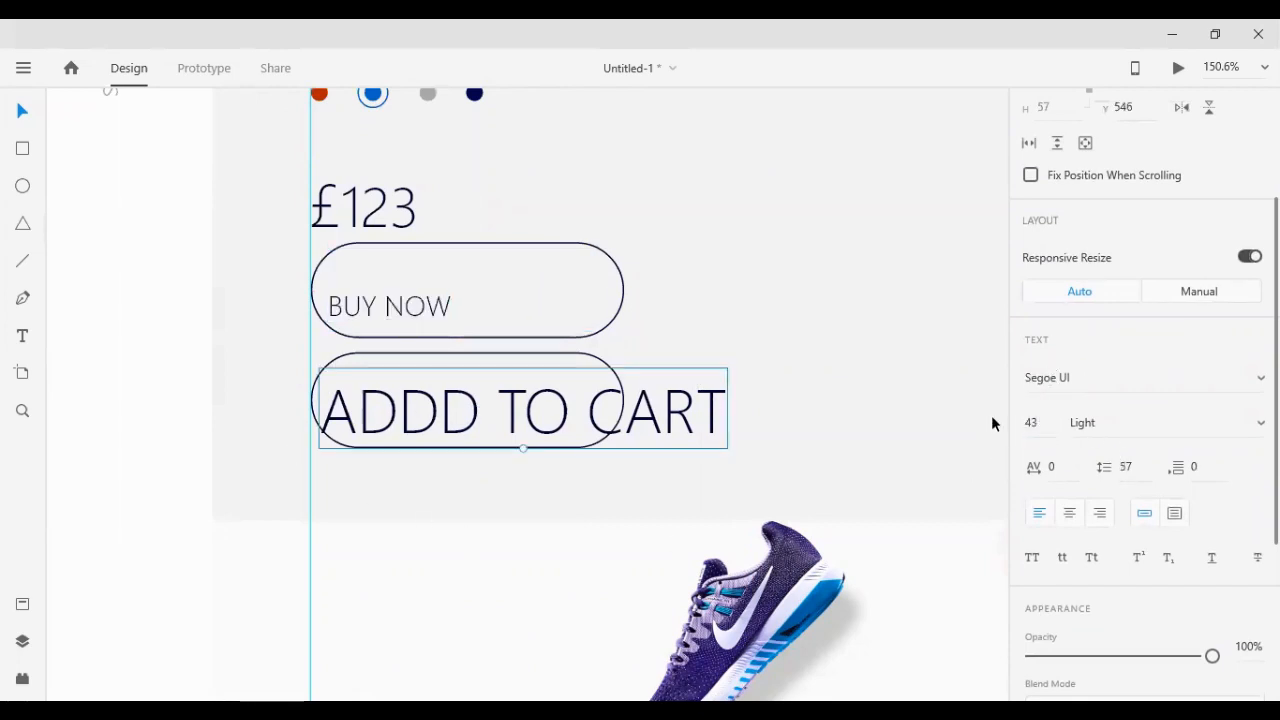
left_click(1040, 423)
type("20")
key("Return")
Align the lower outline and its ADDD TO CART label together by vertical middle and horizontal centre
left_click(536, 443)
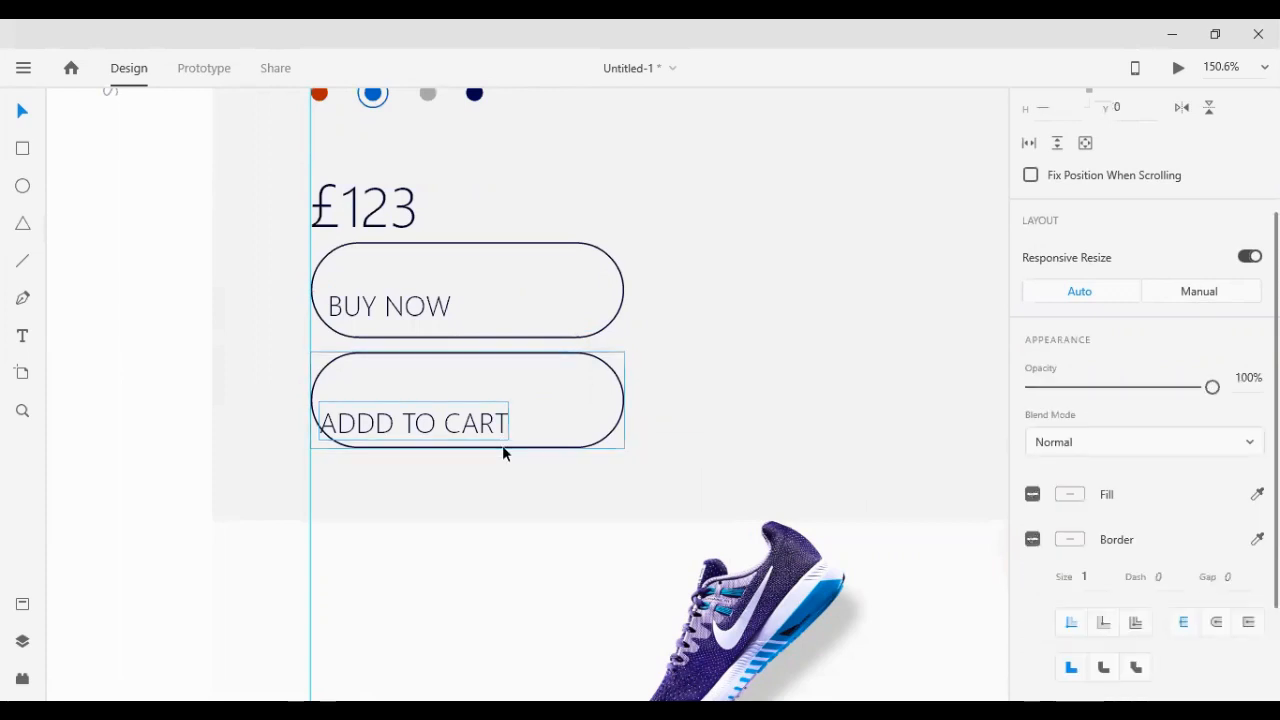
scroll(1108, 175, "up", 3)
left_click(1062, 110)
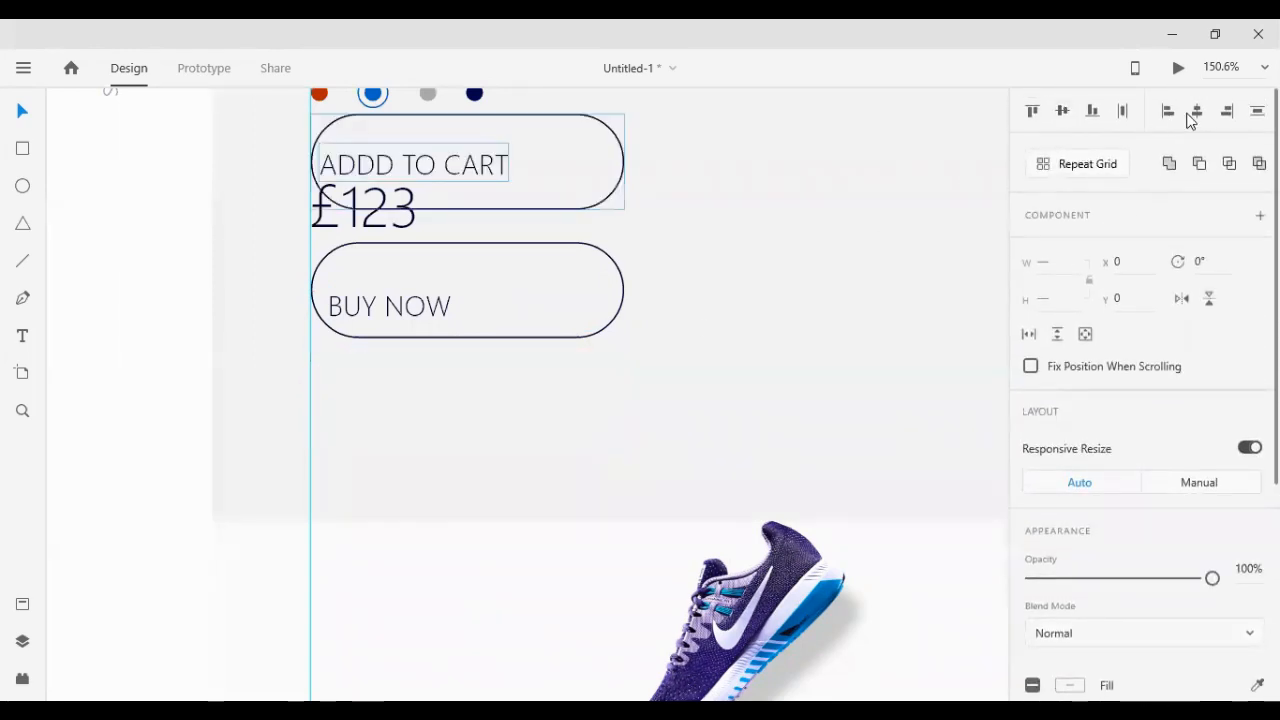
left_click(1197, 110)
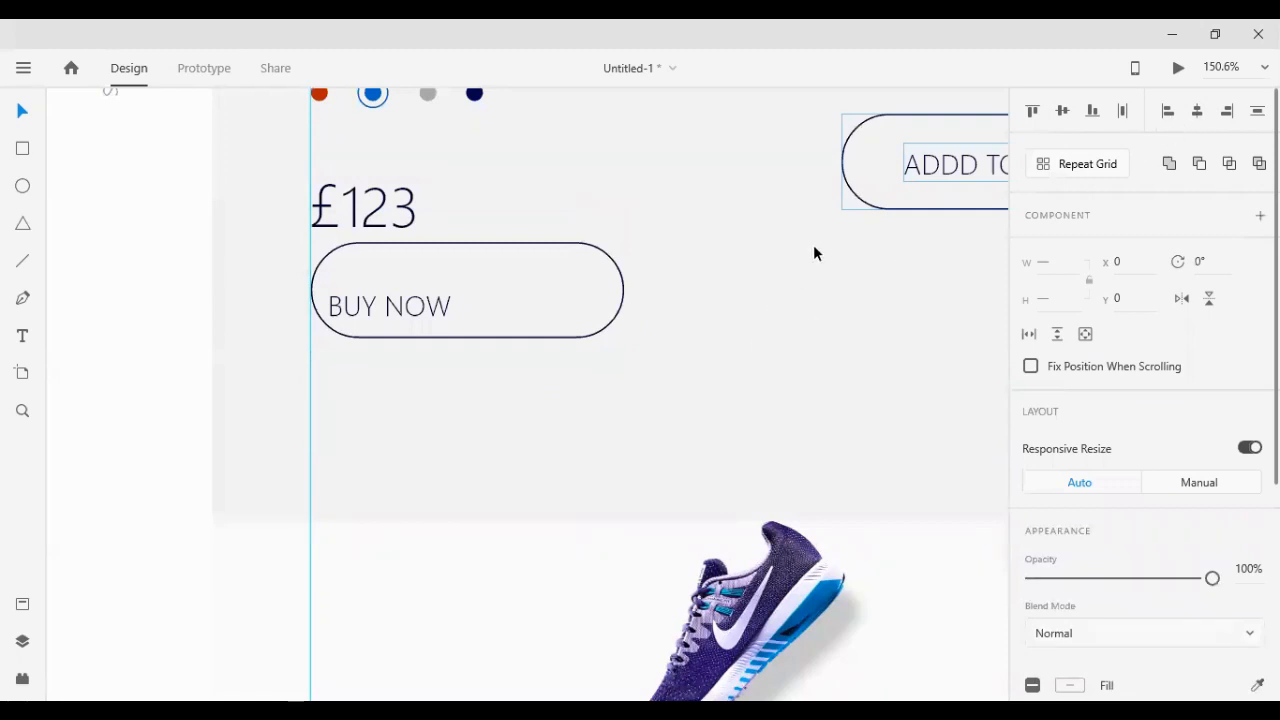
Move the ADDD TO CART outline and label together to just below the BUY NOW button
scroll(815, 252, "right", 8)
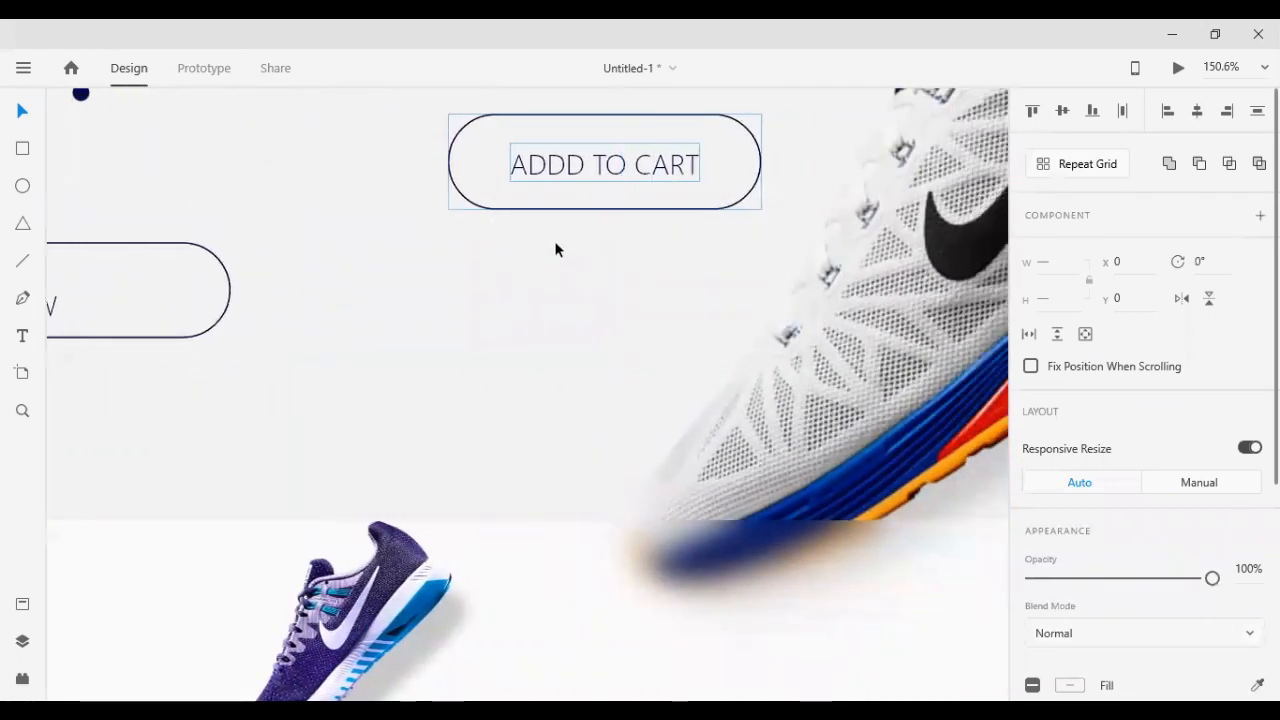
left_click_drag(574, 177, 131, 434)
scroll(135, 433, "left", 4)
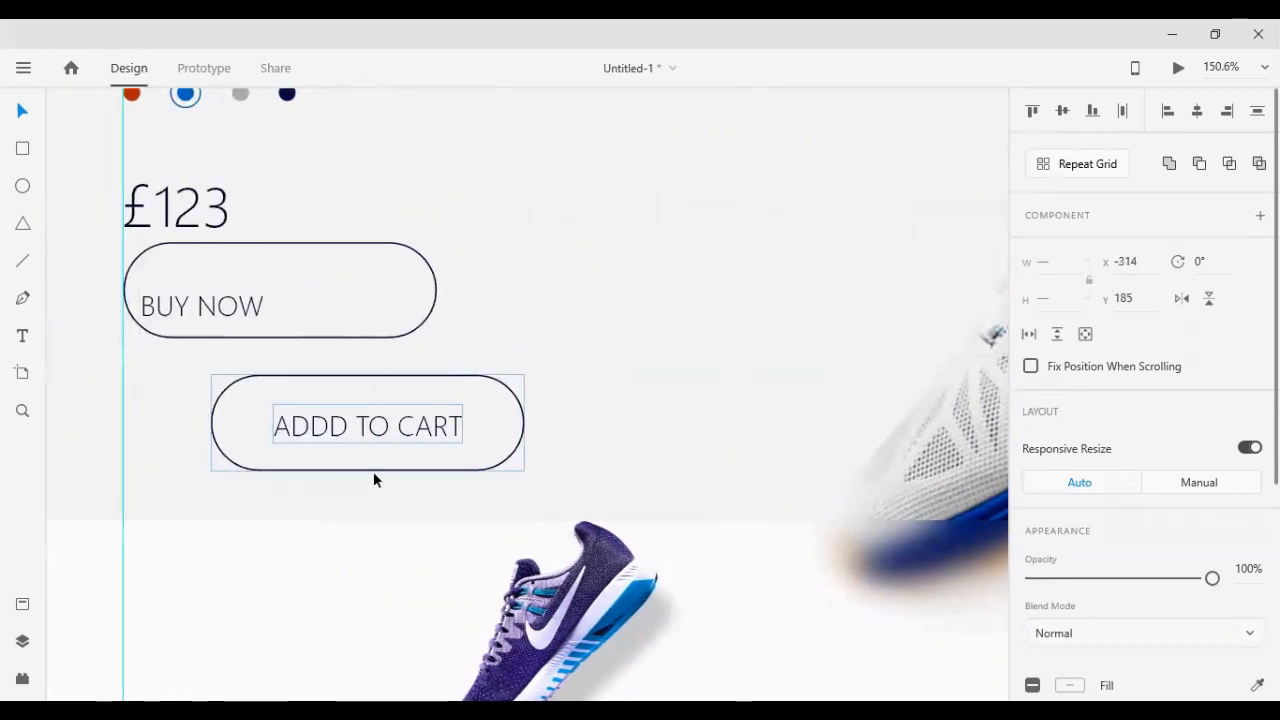
left_click_drag(316, 430, 270, 415)
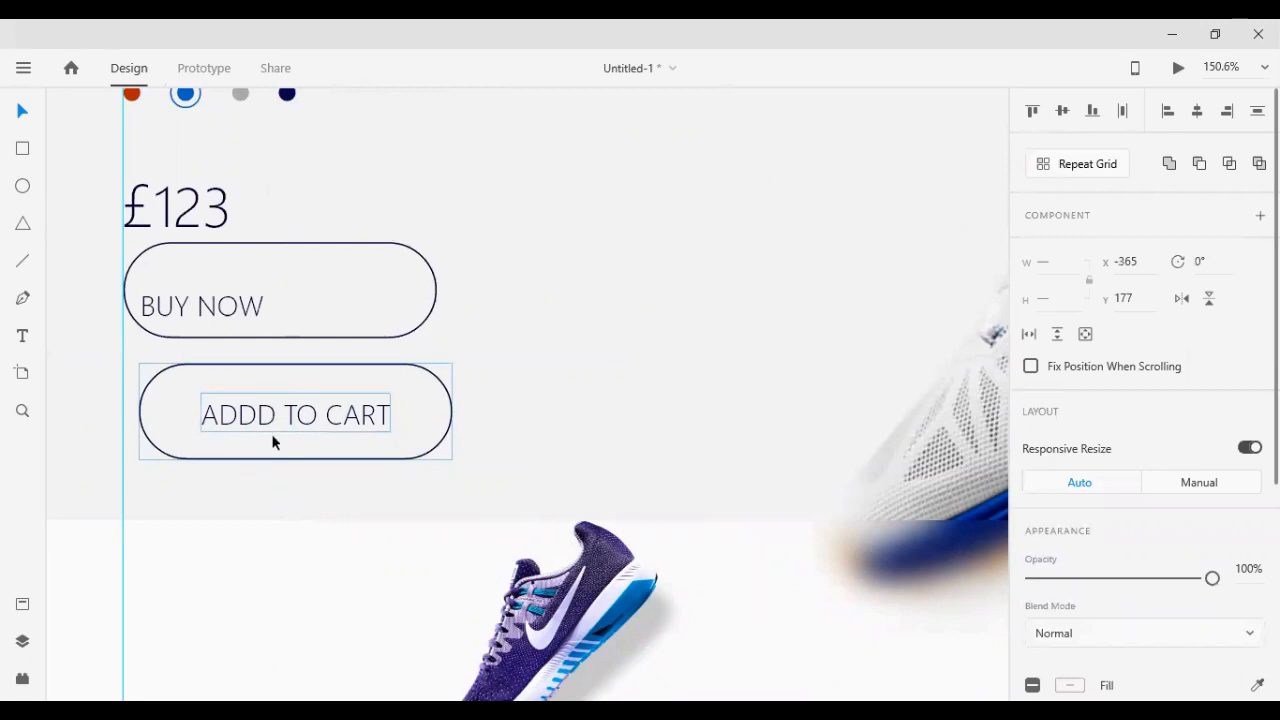
Correct the lower button's label to read ADD TO CART
scroll(440, 330, "down", 6)
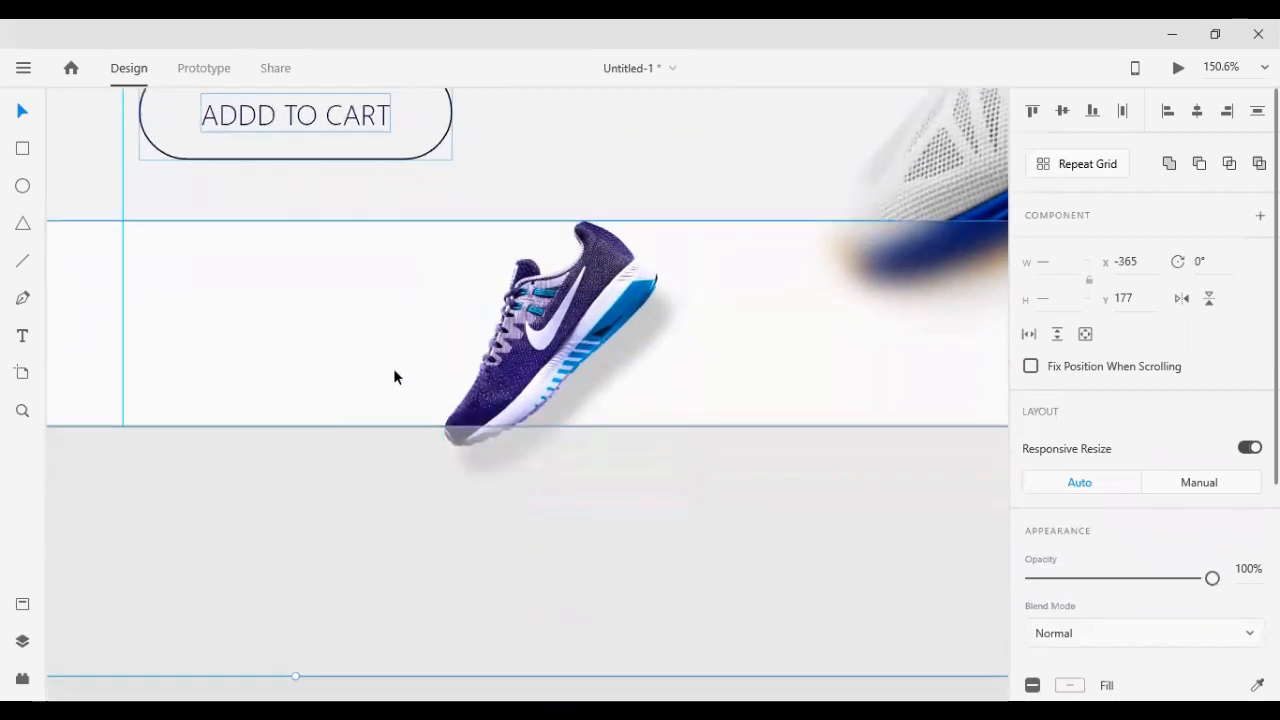
left_click(251, 456)
double_click(298, 125)
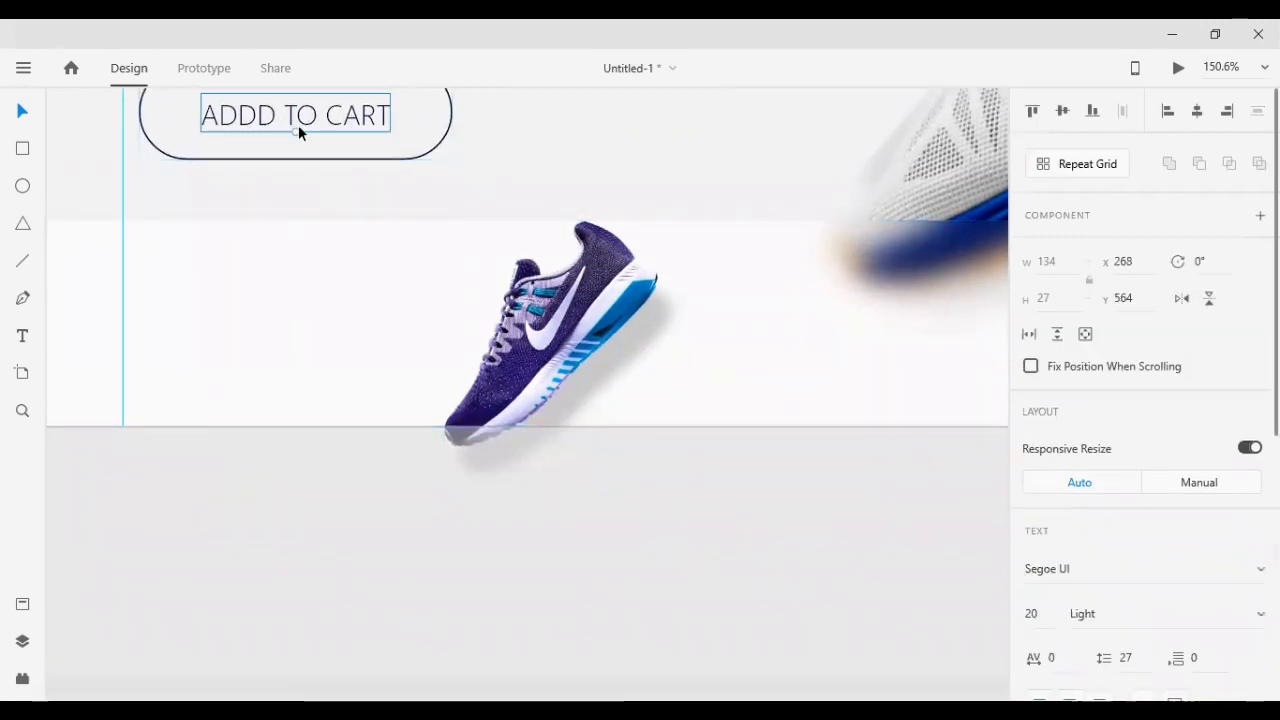
double_click(298, 125)
left_click(251, 115)
key("BackSpace")
key("Escape")
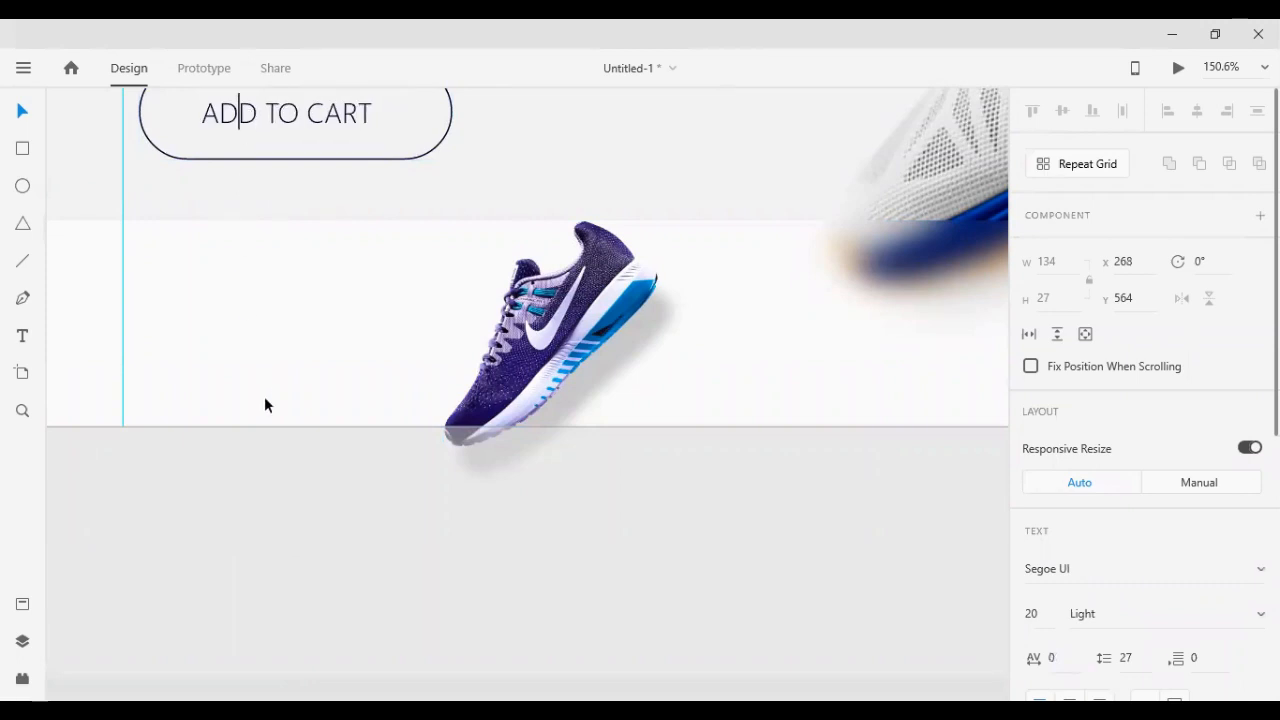
Shrink the outline around ADD TO CART to about 165 wide and 59 high
scroll(300, 400, "up", 2)
left_click(394, 213, "shift")
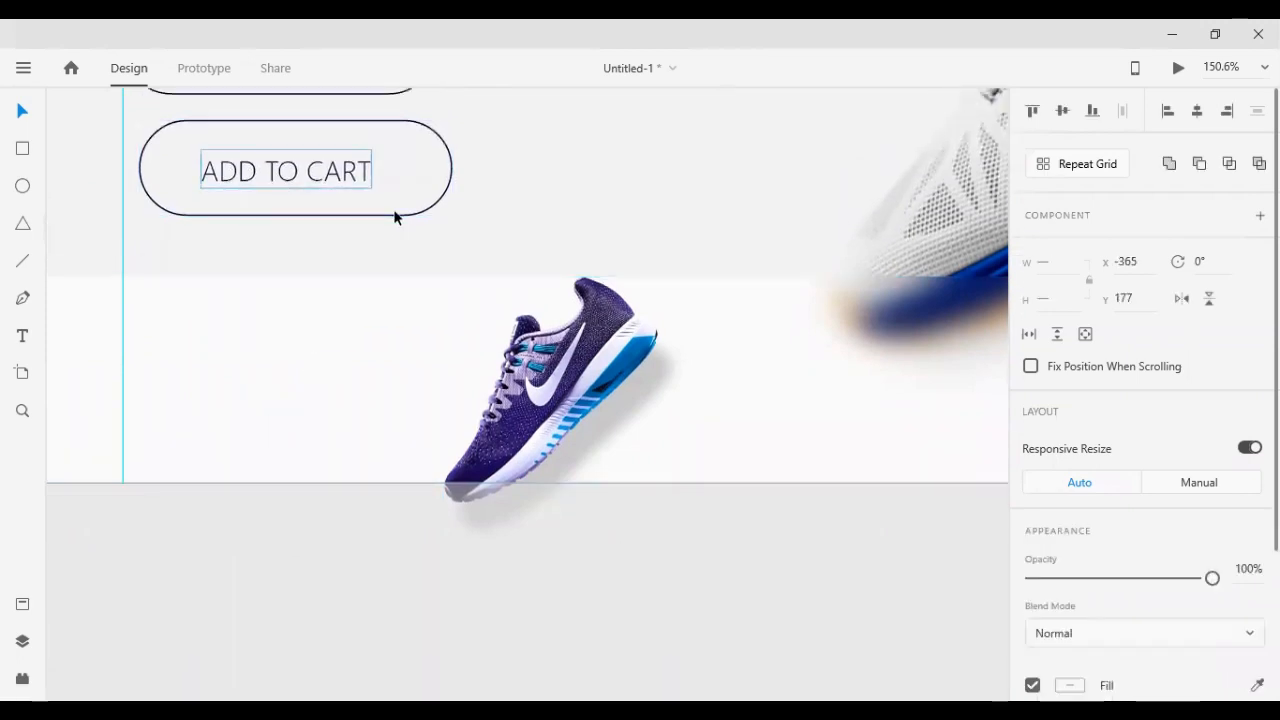
left_click(253, 213)
left_click_drag(296, 215, 297, 202)
left_click_drag(452, 161, 372, 161)
Align the ADD TO CART label and its outline by vertical middle and horizontal centre
left_click(277, 178, "shift")
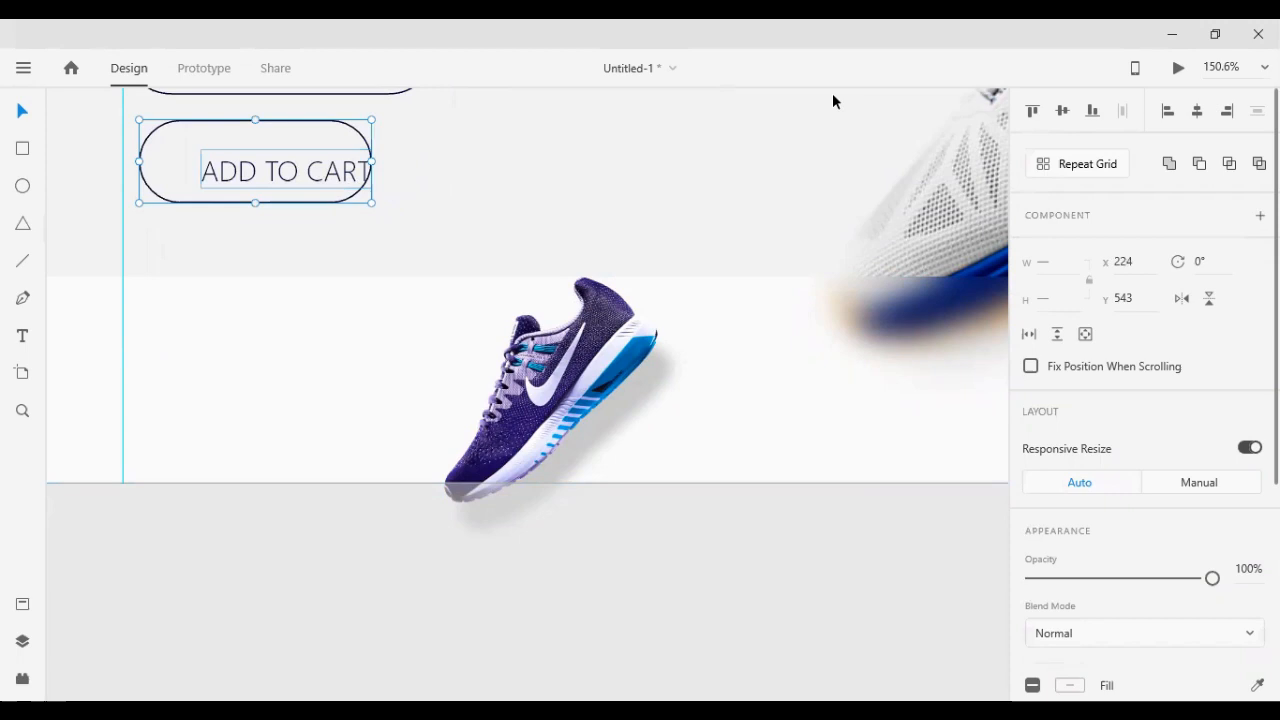
left_click(1062, 112)
left_click(1195, 113)
scroll(423, 316, "up", 3)
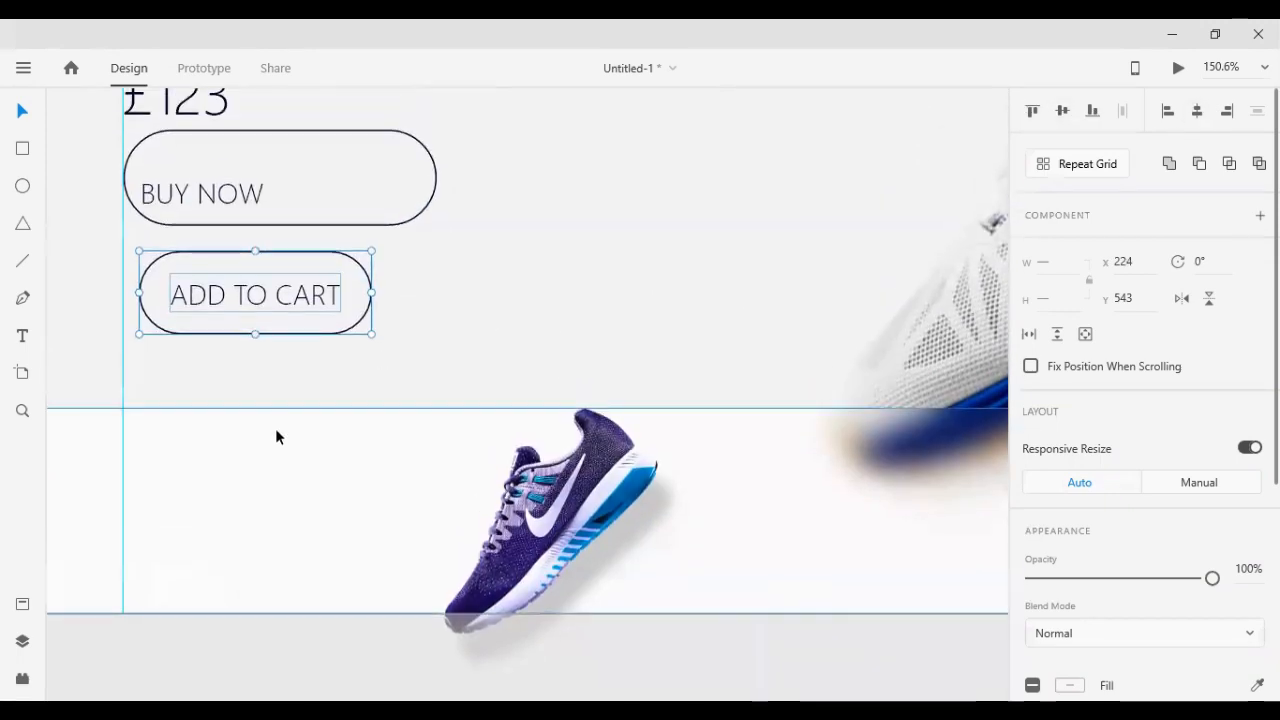
left_click(275, 428)
Set the ADD TO CART outline's height to 60
left_click(298, 334)
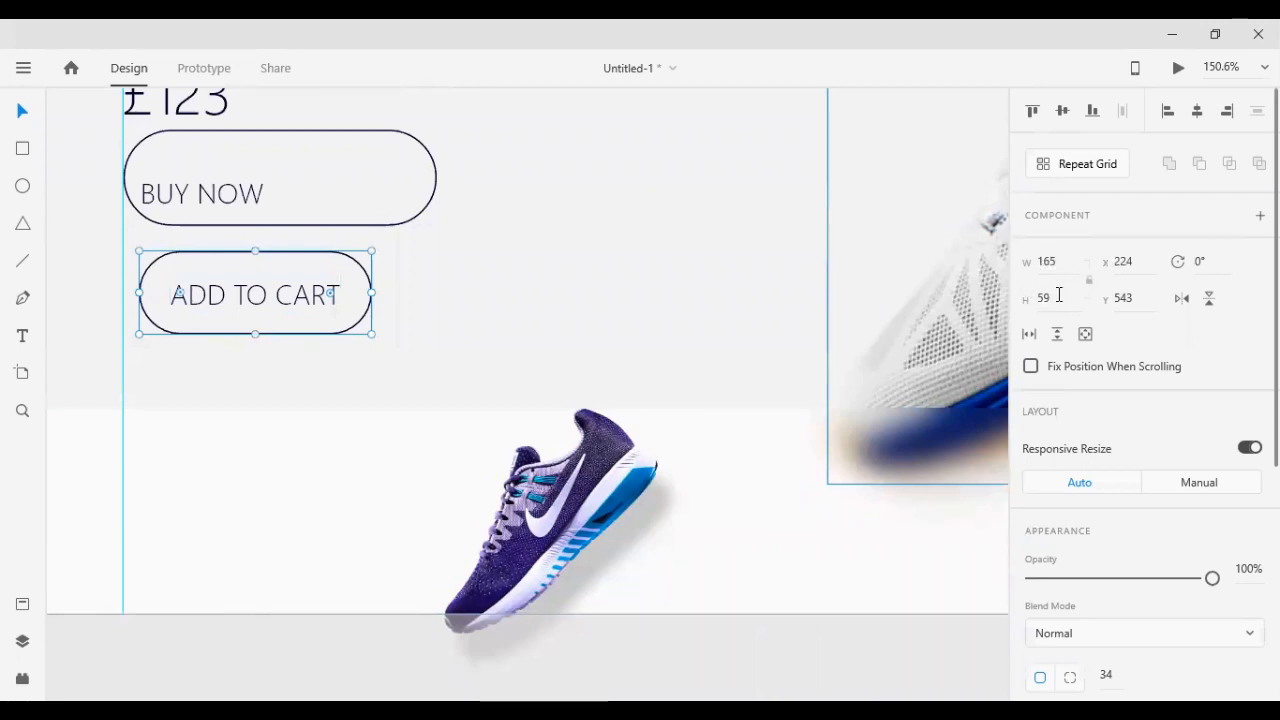
left_click(1058, 295)
type("60")
key("Return")
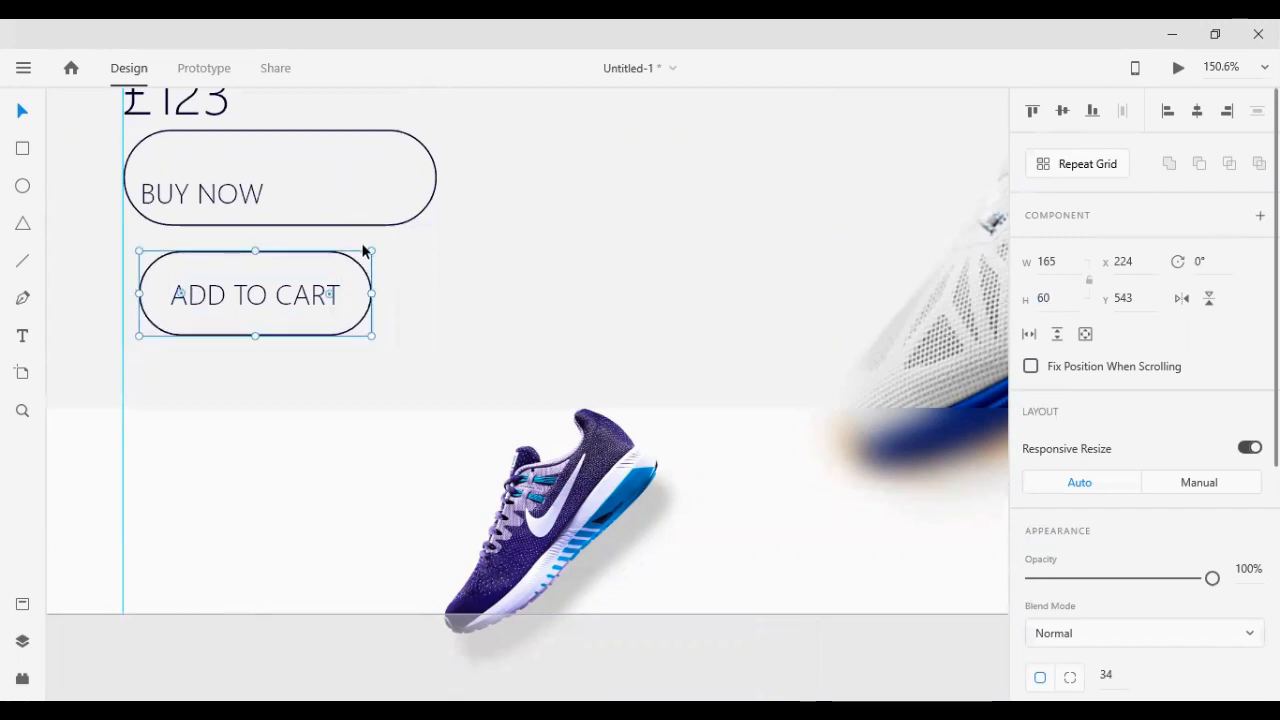
Set the BUY NOW outline's width to 165 and its height to 60
left_click(356, 222)
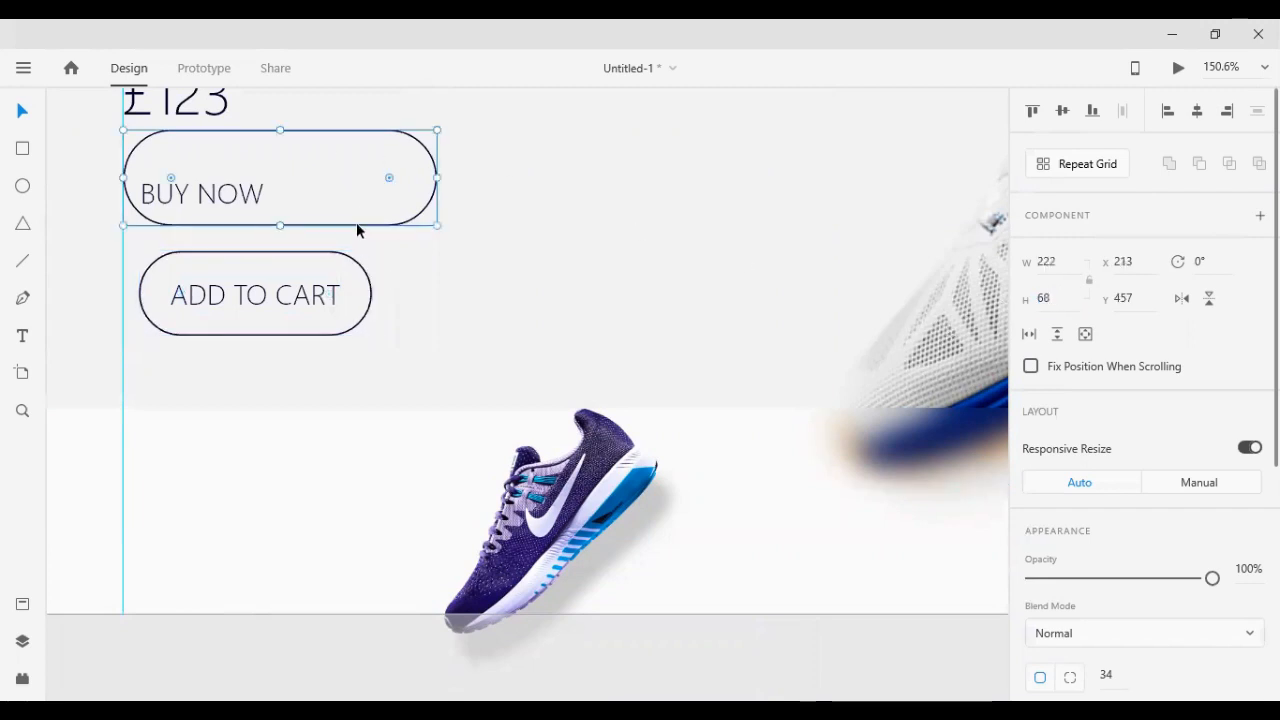
left_click(1057, 263)
type("16")
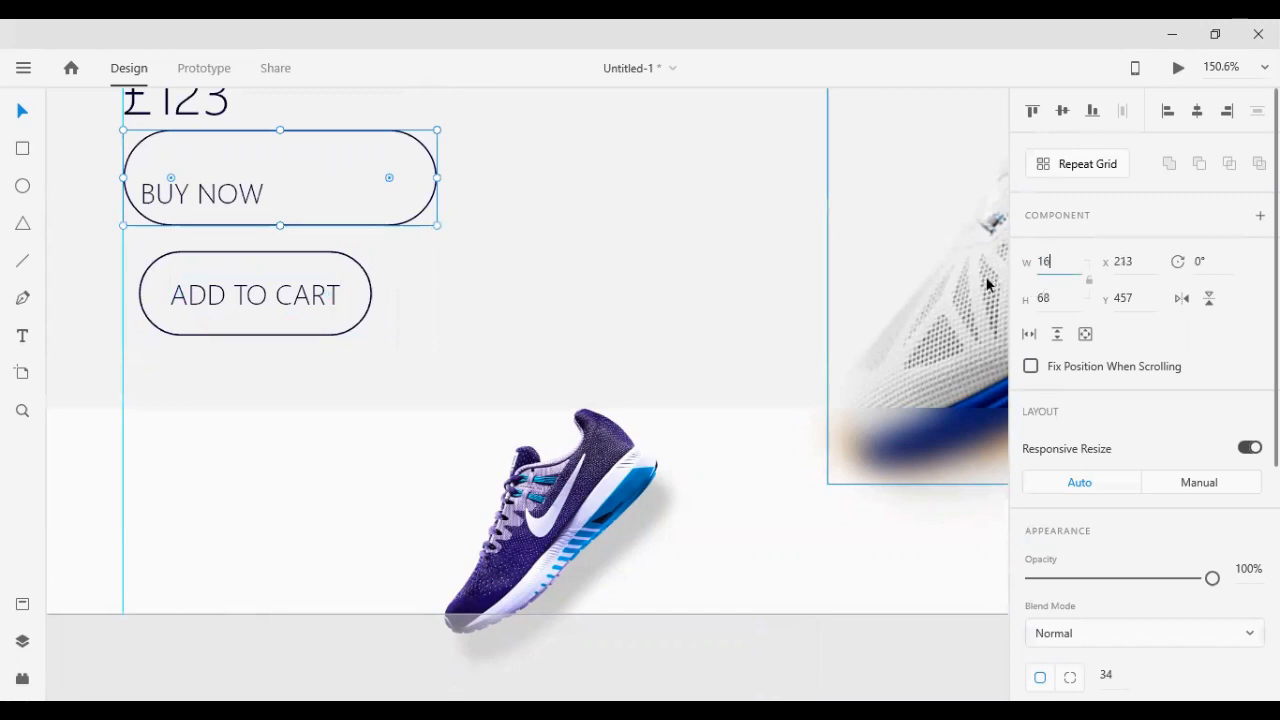
type("5")
key("Return")
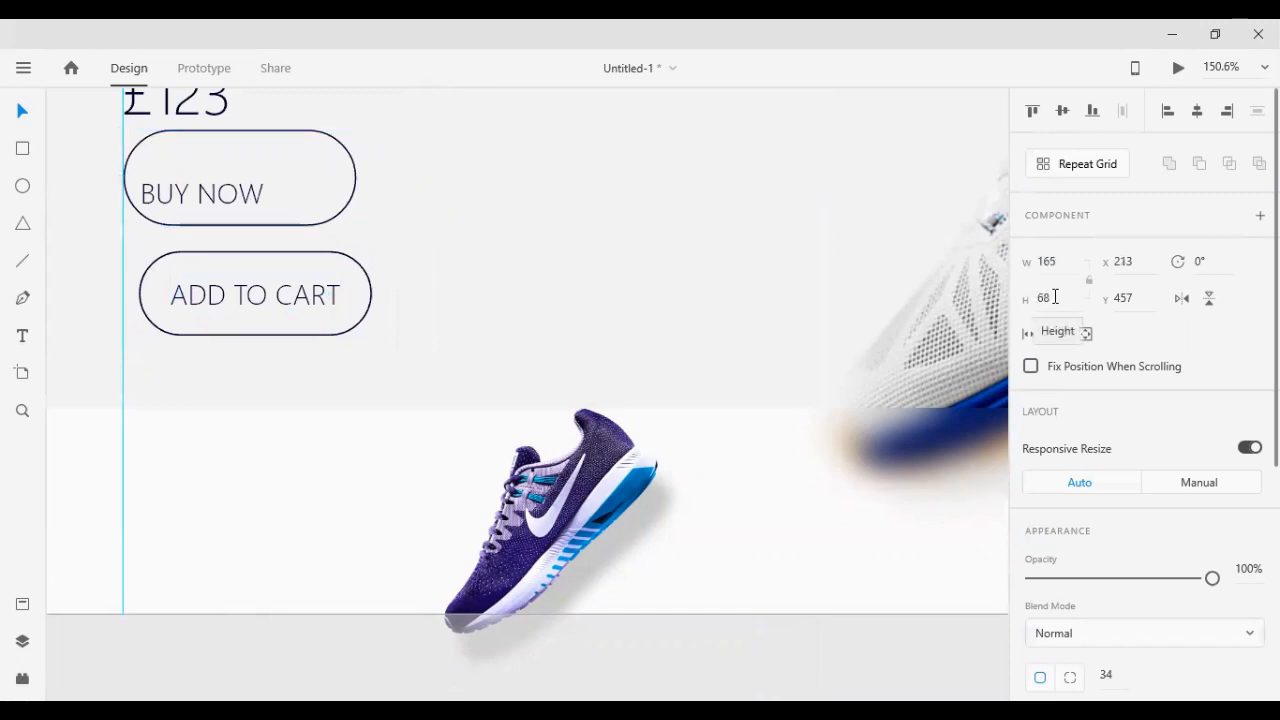
left_click(1055, 297)
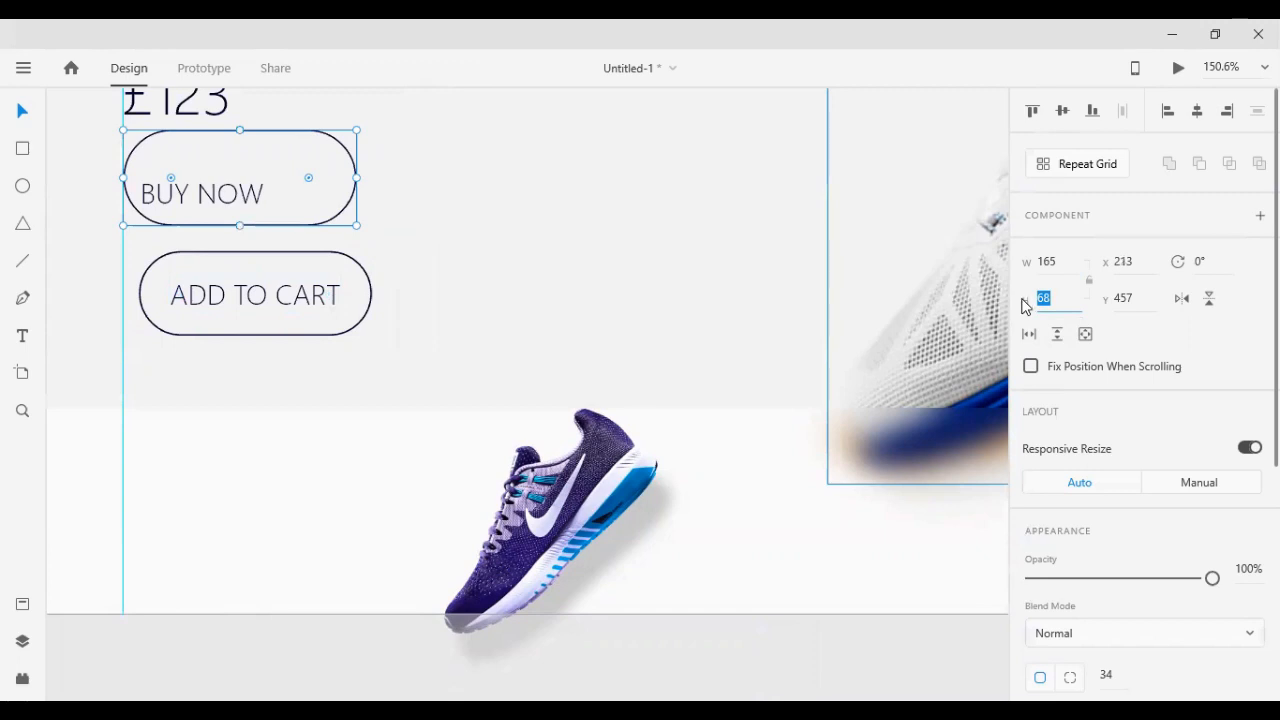
type("60")
key("Return")
Align the BUY NOW label and its outline by vertical middle and horizontal centre
left_click(201, 180)
left_click(210, 200, "shift")
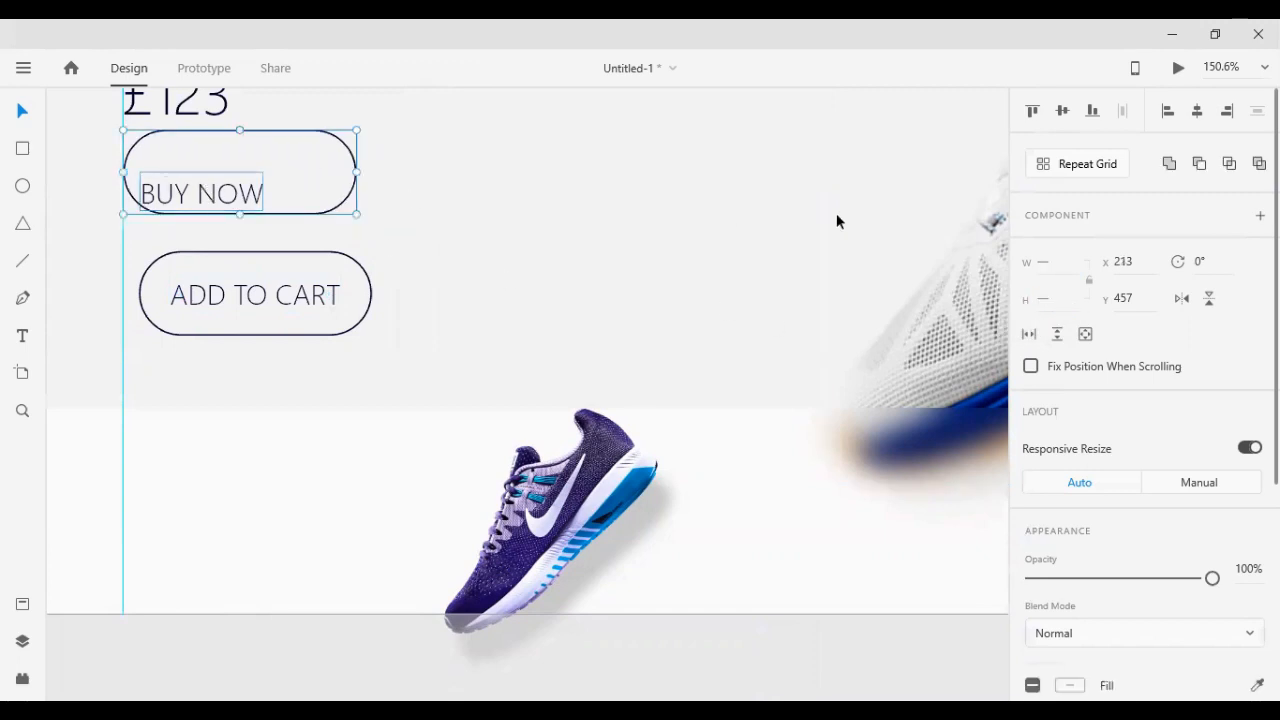
left_click(1197, 111)
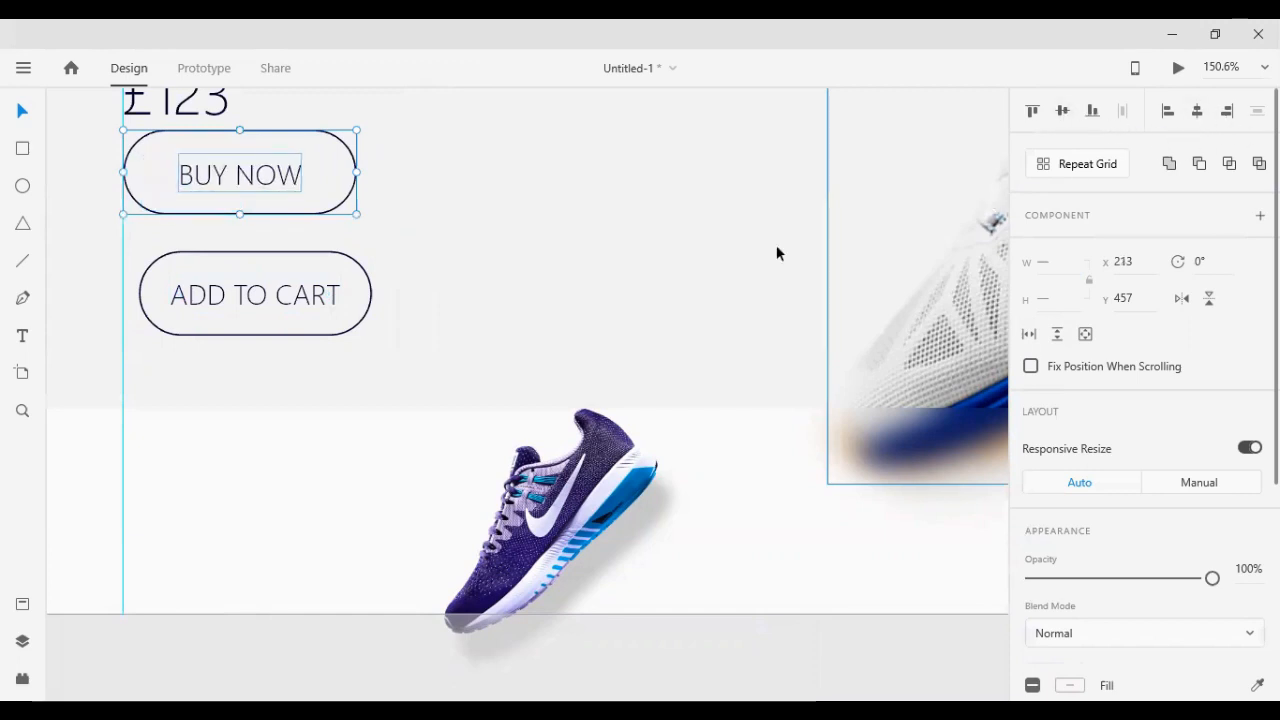
left_click(277, 378)
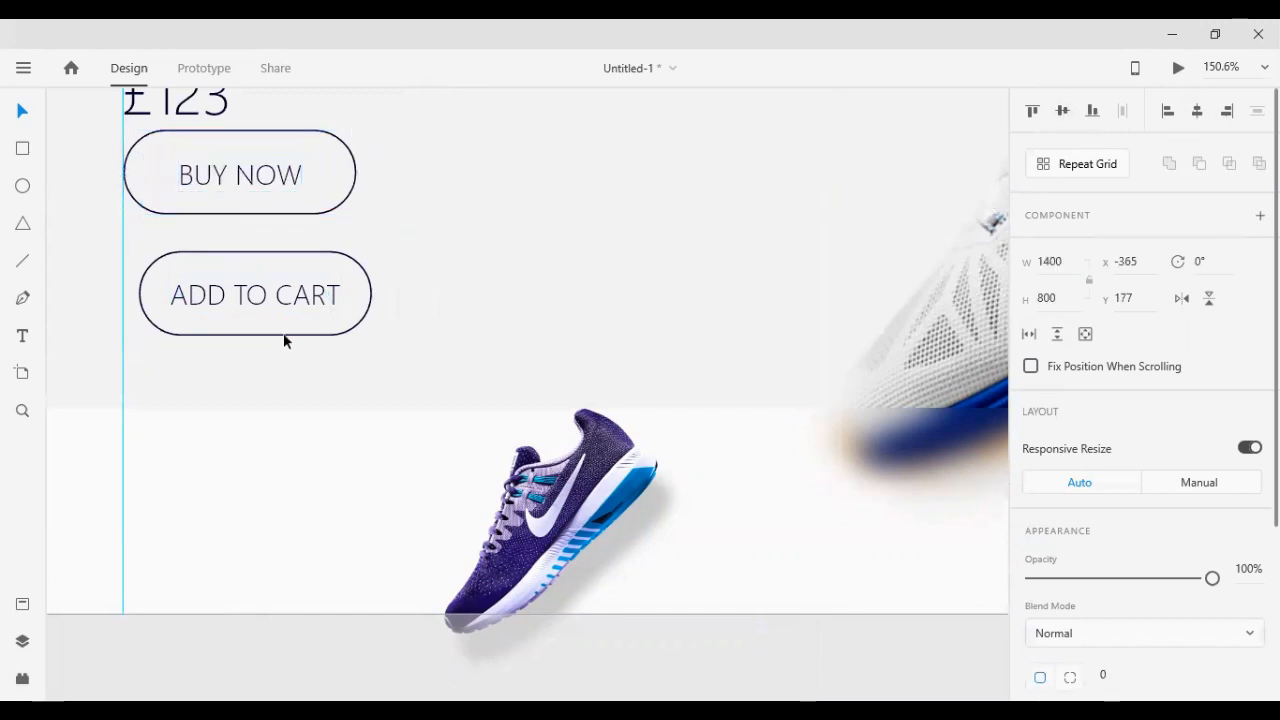
Set the height of both the ADD TO CART and BUY NOW outlines to 50
left_click(283, 335)
left_click(1046, 298)
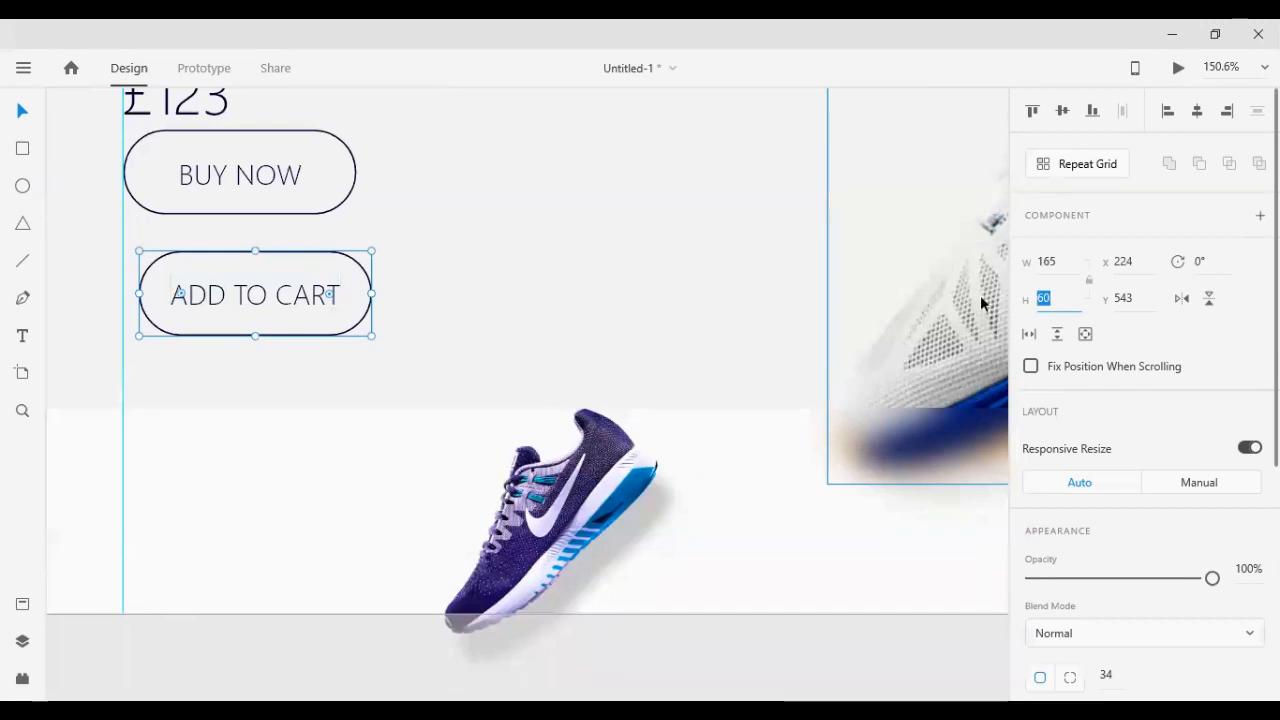
type("50")
key("Return")
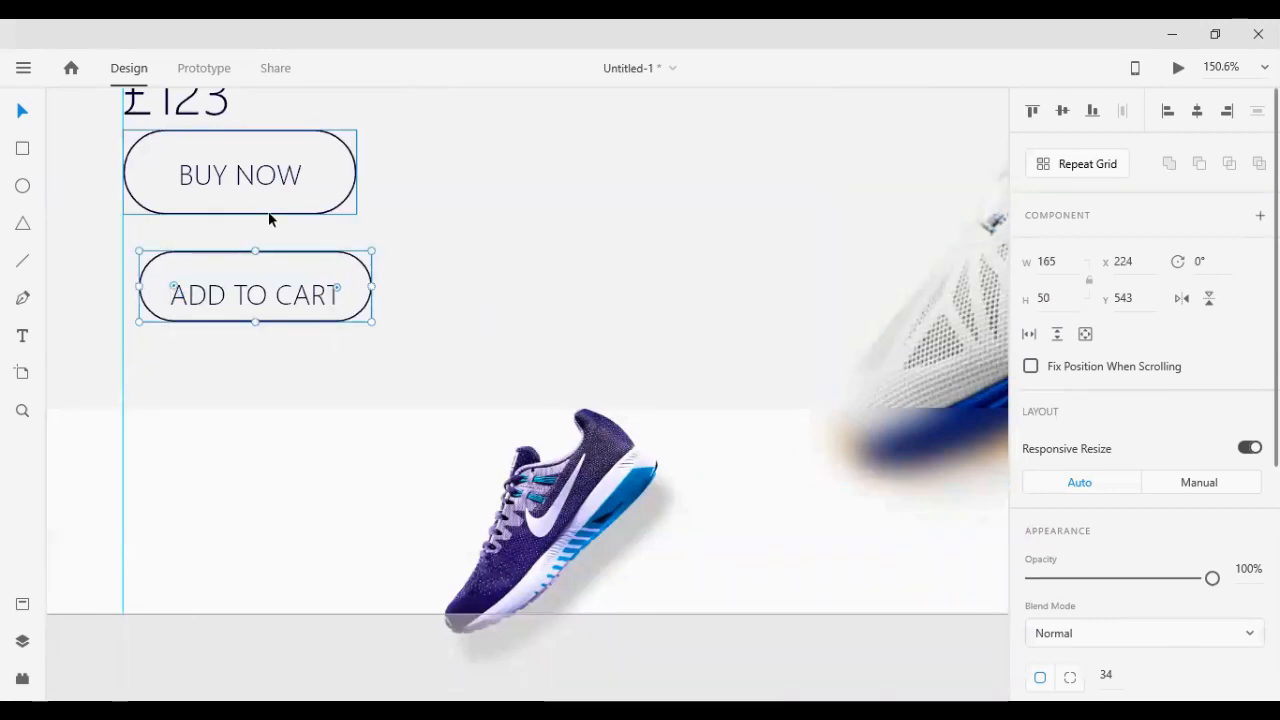
left_click(268, 213)
left_click(1043, 298)
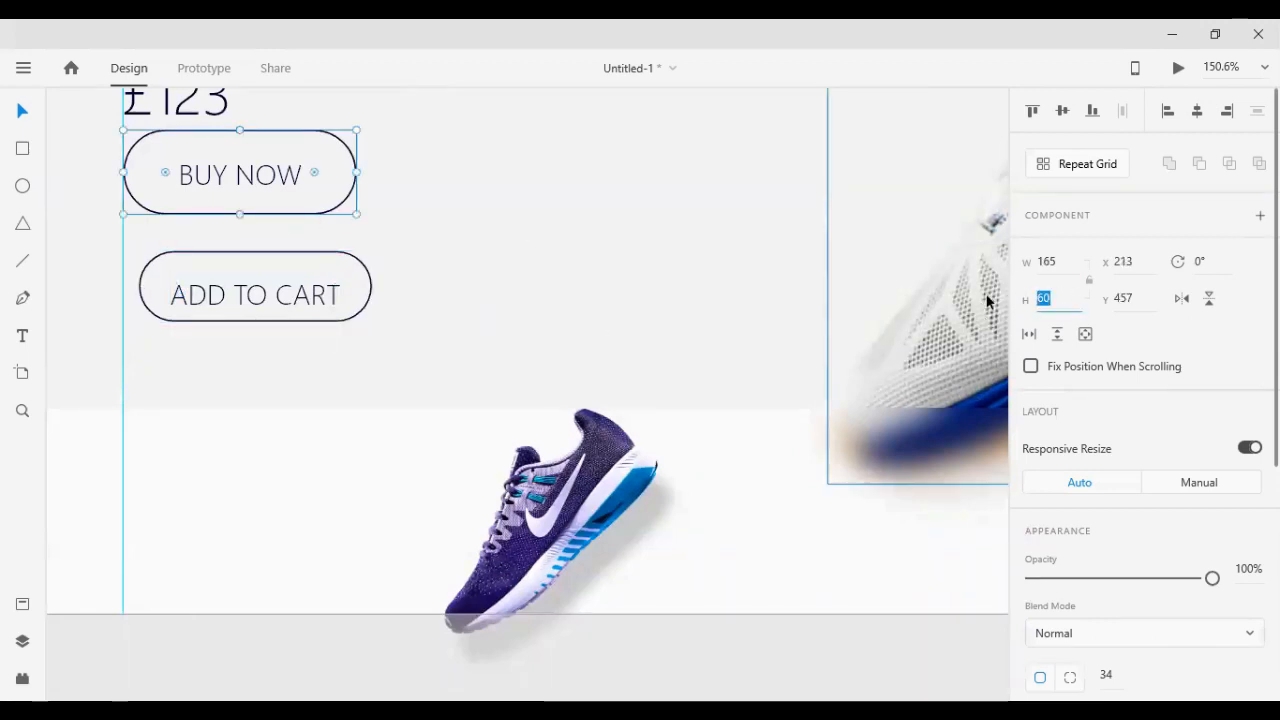
type("50")
key("Return")
Align the BUY NOW and ADD TO CART labels to the vertical middle of their own outlines
double_click(246, 178)
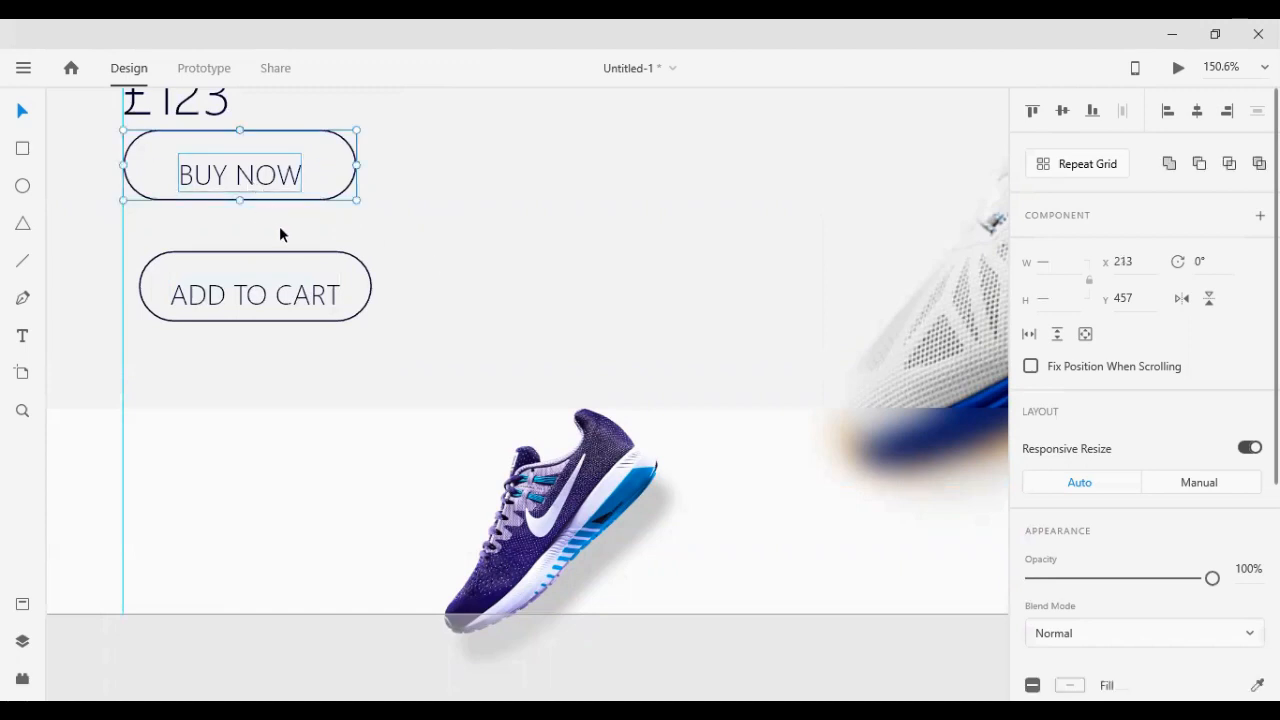
left_click(1062, 110)
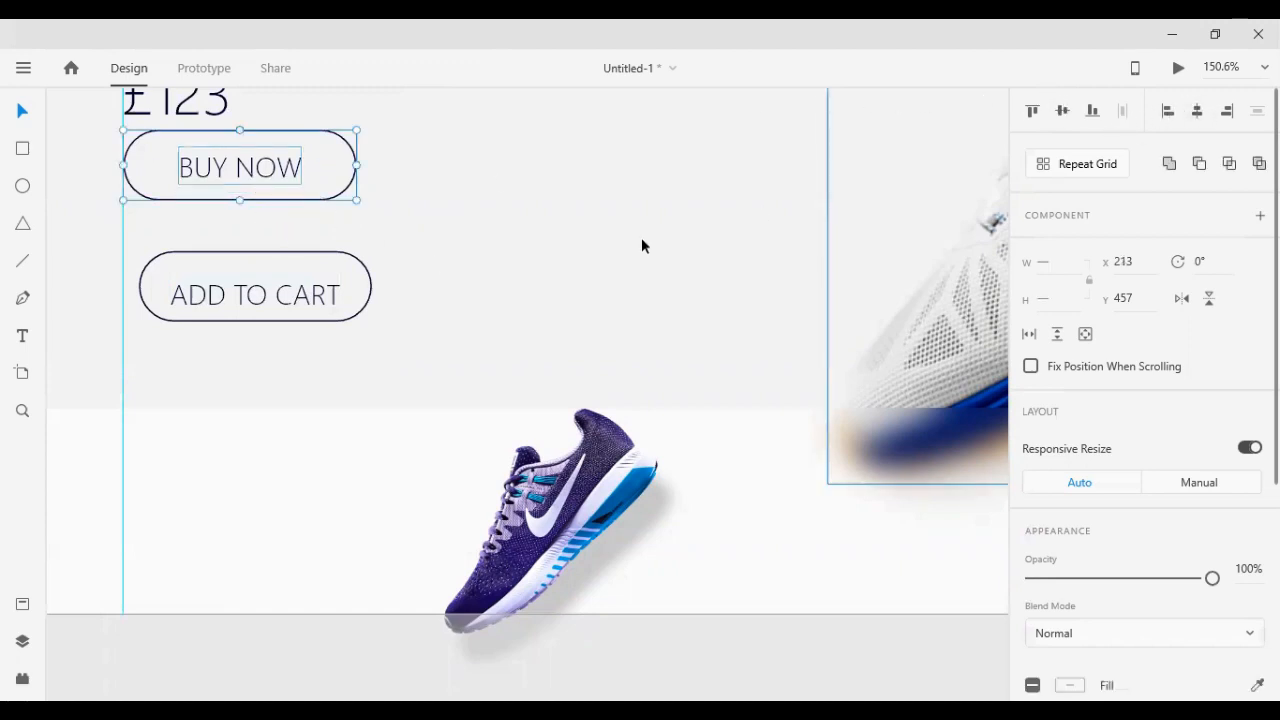
left_click(254, 283)
left_click(257, 262)
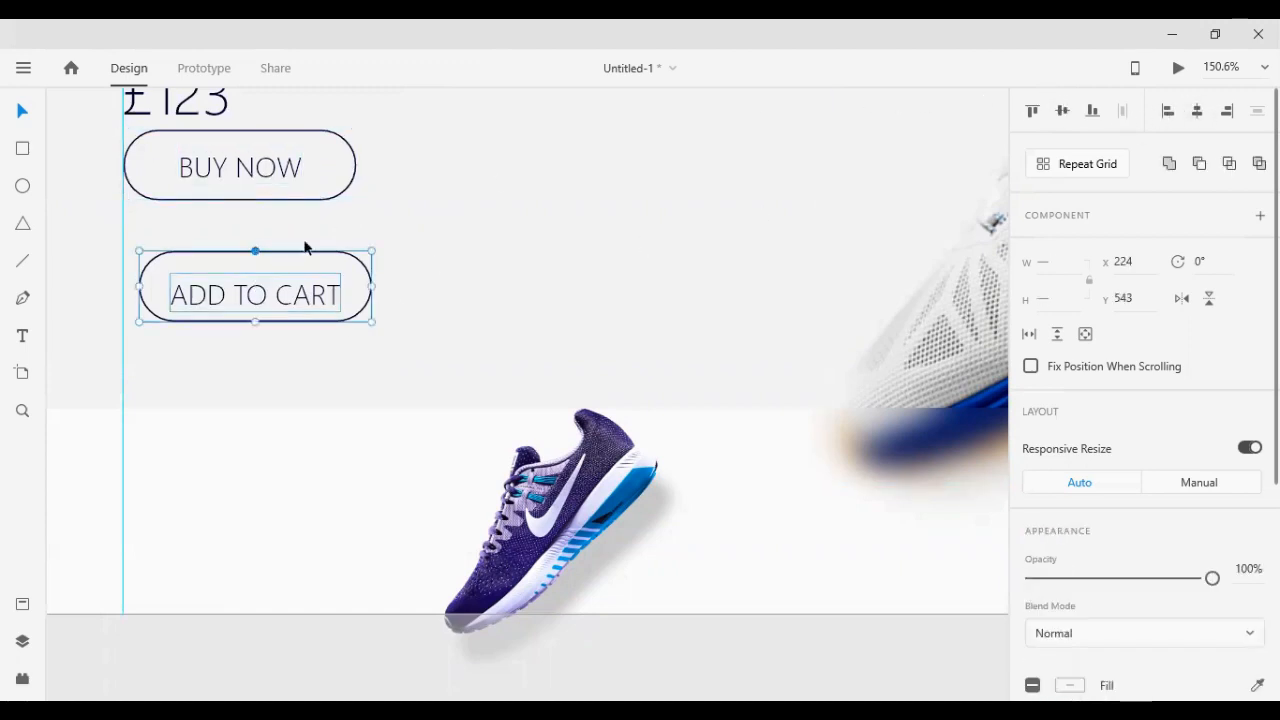
left_click(1096, 114)
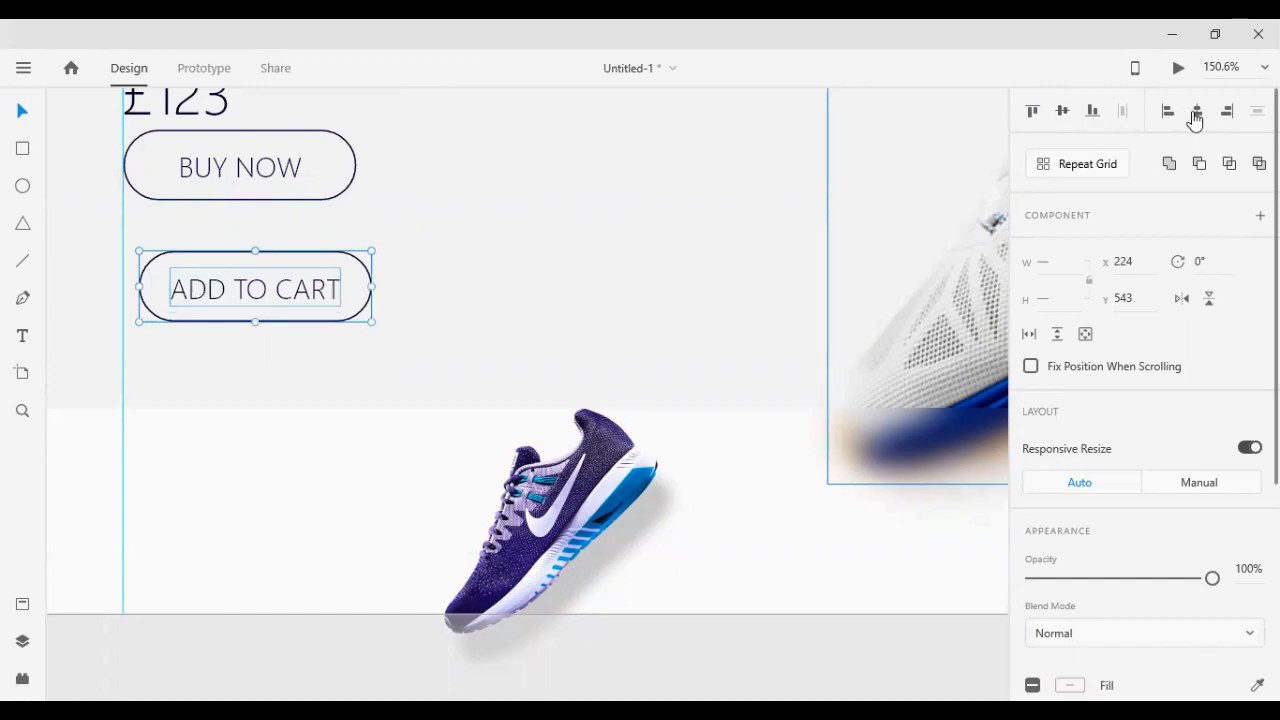
Move the displaced 1400 by 800 background rectangle back onto the artboard at X 0, Y 0
scroll(769, 338, "down", 5)
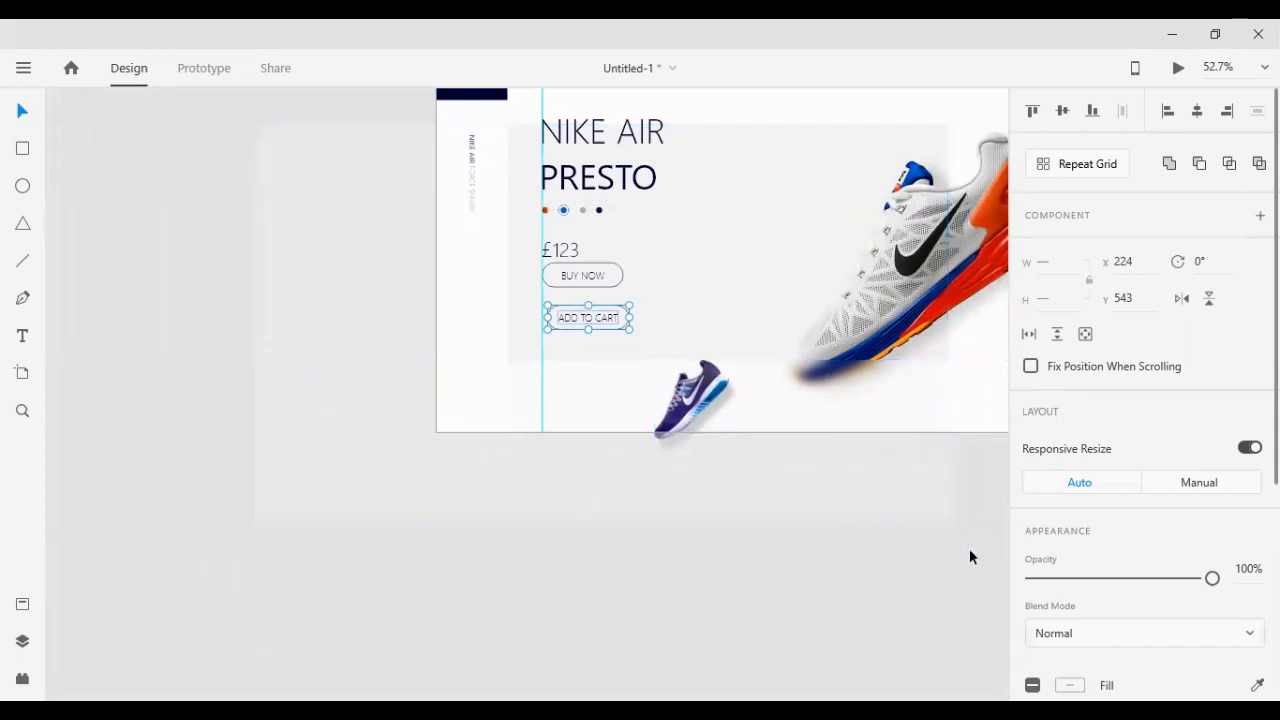
left_click(934, 565)
scroll(933, 563, "right", 5)
scroll(911, 548, "left", 2)
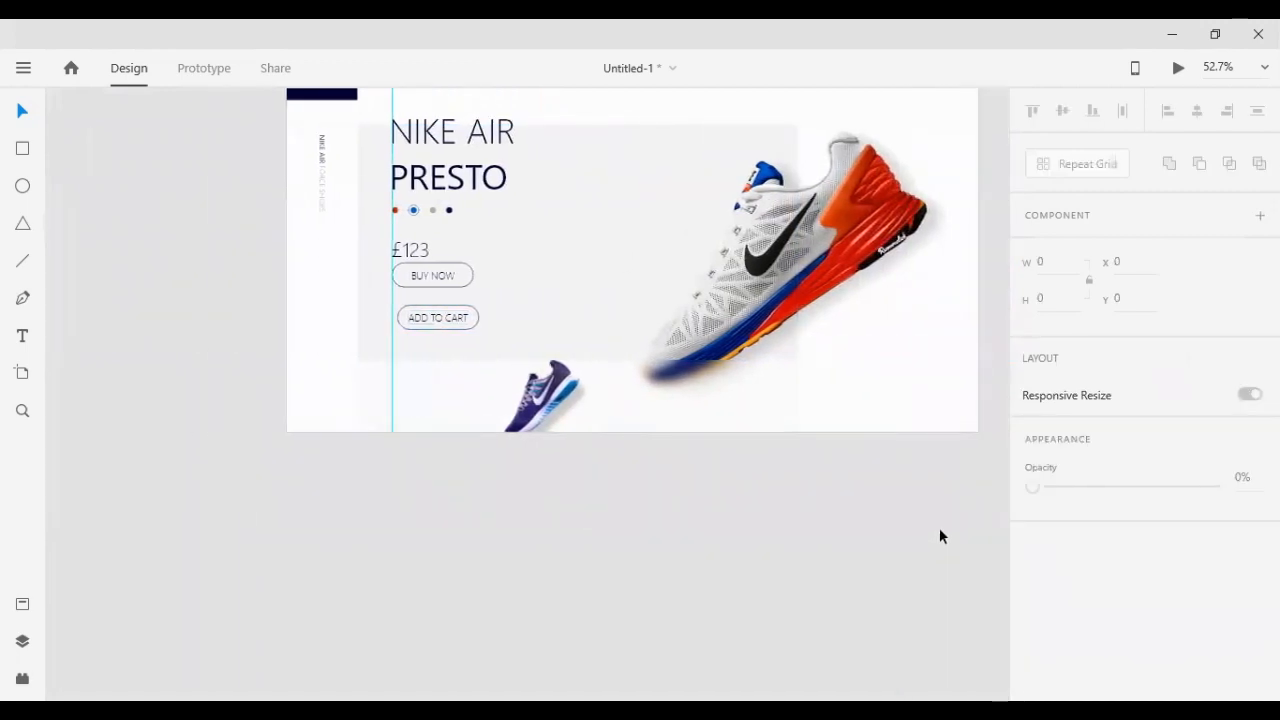
scroll(949, 518, "up", 4)
left_click(571, 366)
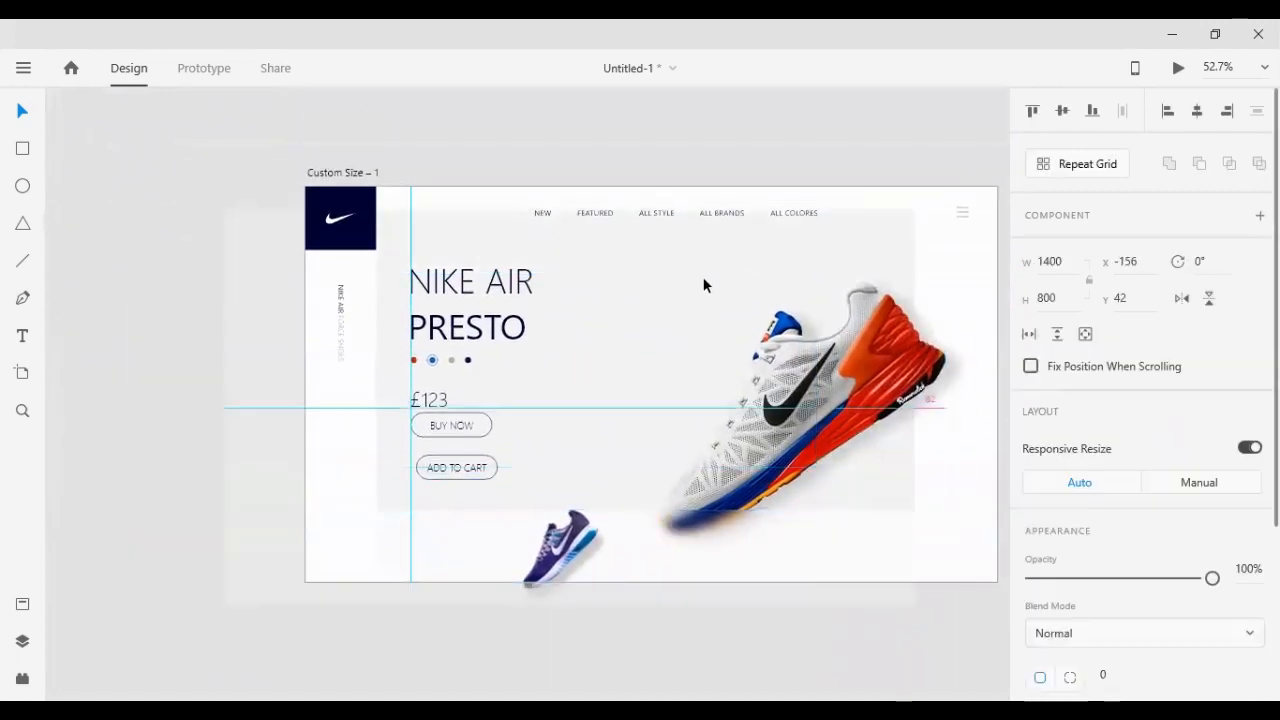
left_click(643, 173)
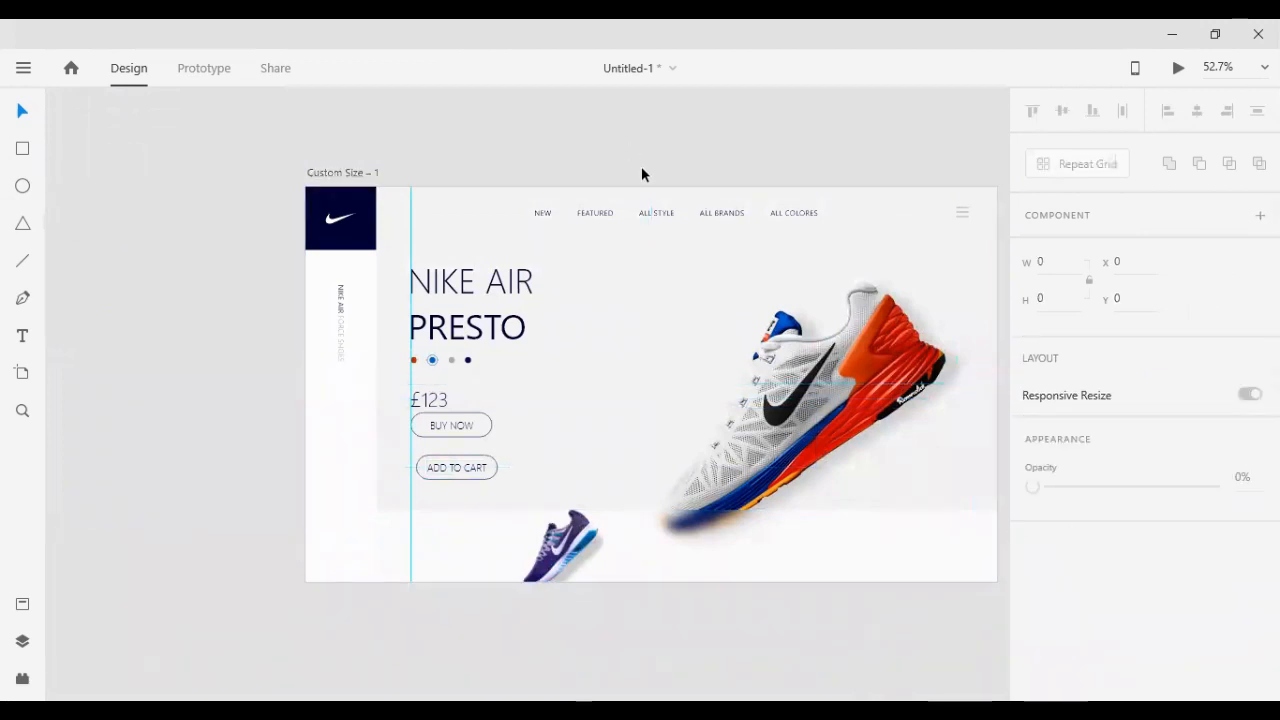
scroll(645, 190, "down", 3)
Lock the background rectangle, Rectangle 4, in the layer list
left_click(645, 190)
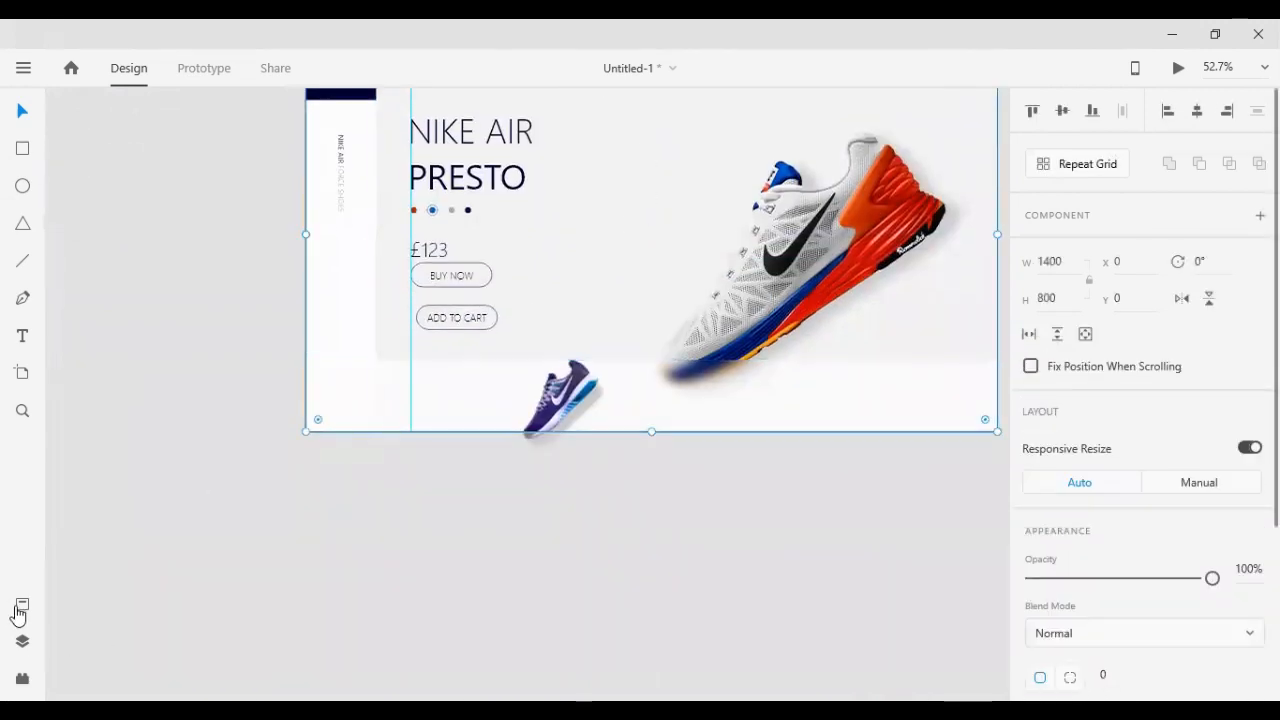
left_click(22, 643)
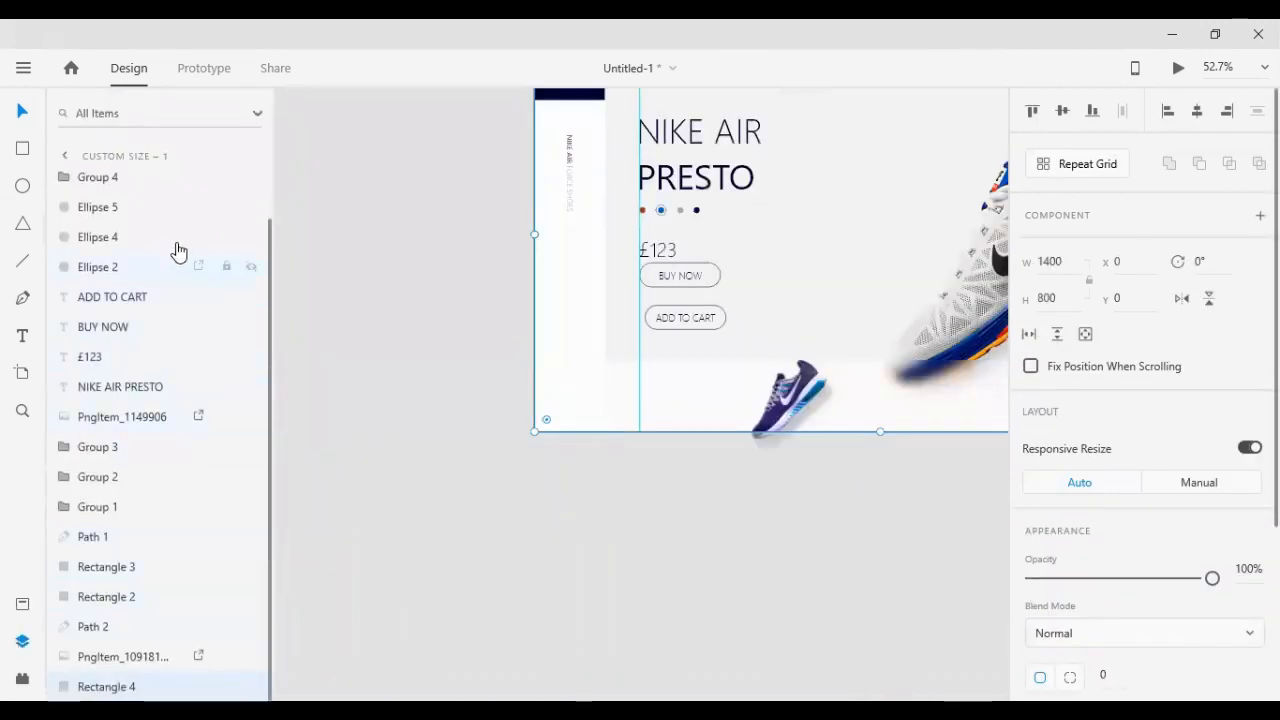
left_click(412, 396)
left_click(809, 241)
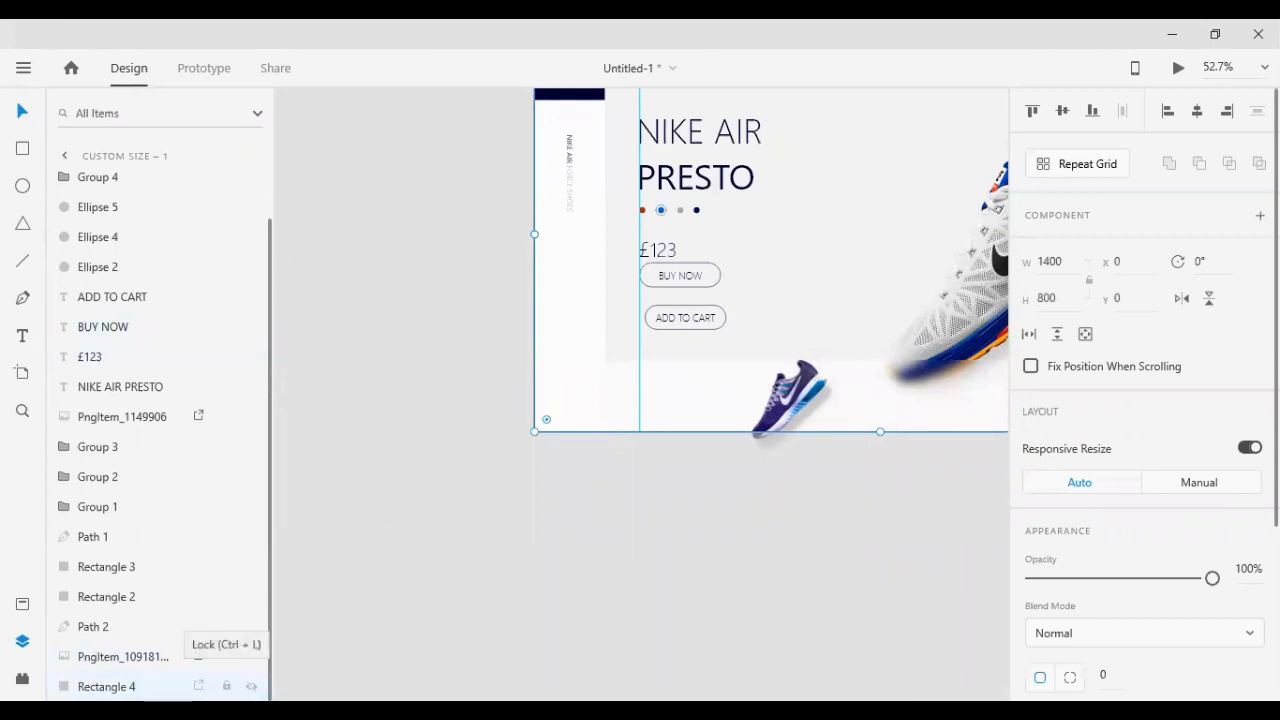
left_click(226, 686)
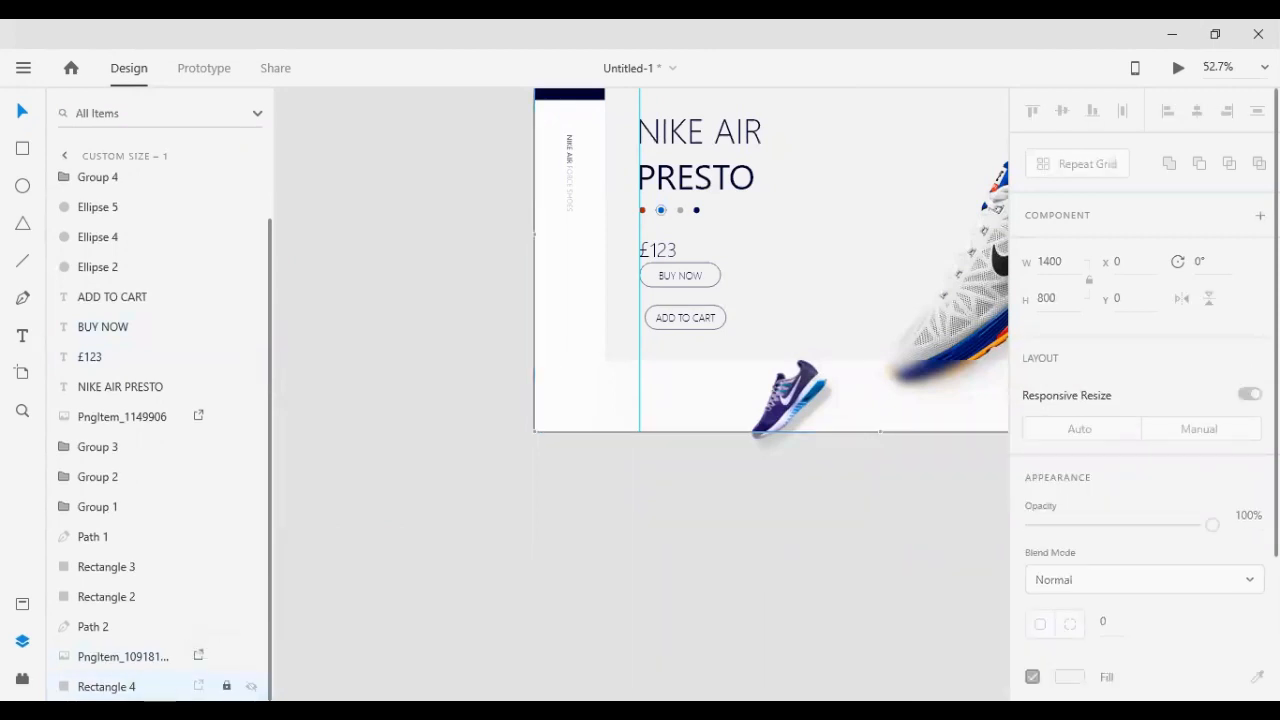
left_click(20, 643)
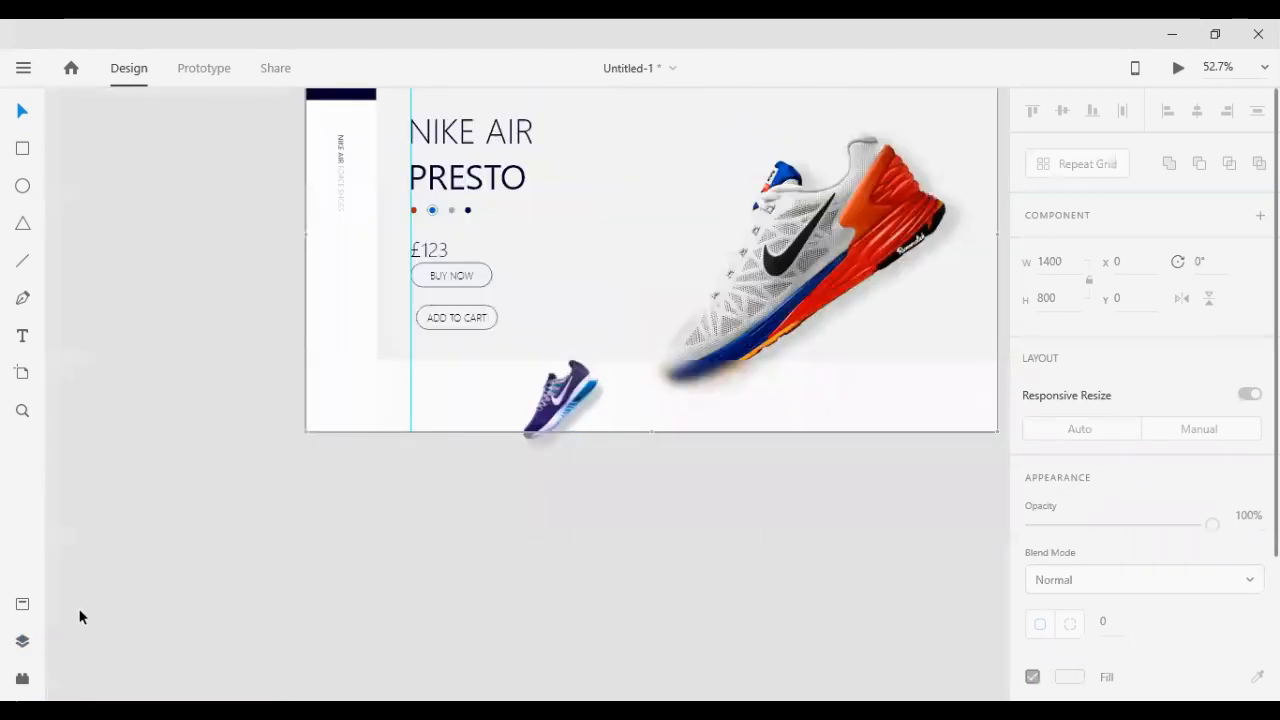
left_click(305, 484)
scroll(306, 482, "up", 1)
left_click_drag(606, 278, 655, 313)
mouse_move(571, 330)
left_mouse_down()
mouse_move(590, 246)
mouse_move(571, 309)
left_mouse_up()
left_click(583, 275)
Group the BUY NOW label with its outline, and the ADD TO CART label with its own outline
scroll(520, 255, "up", 3)
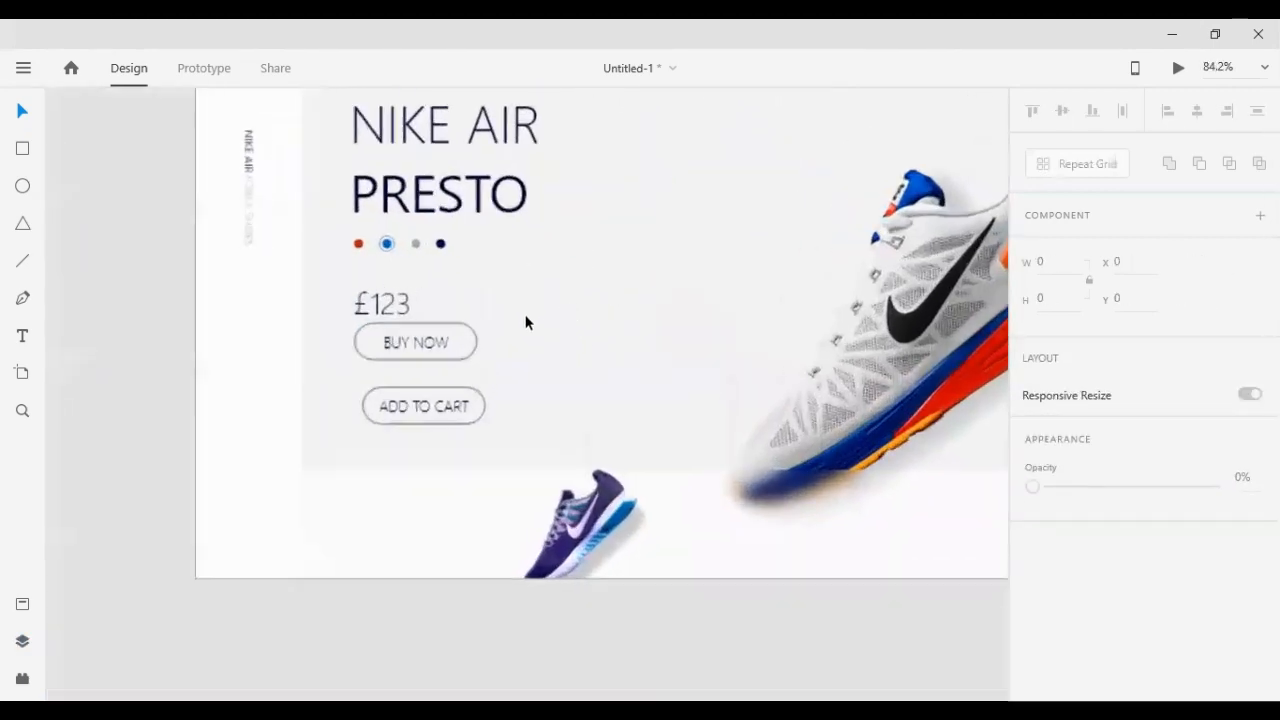
scroll(527, 322, "up", 2)
scroll(503, 337, "down", 1)
left_click(543, 349)
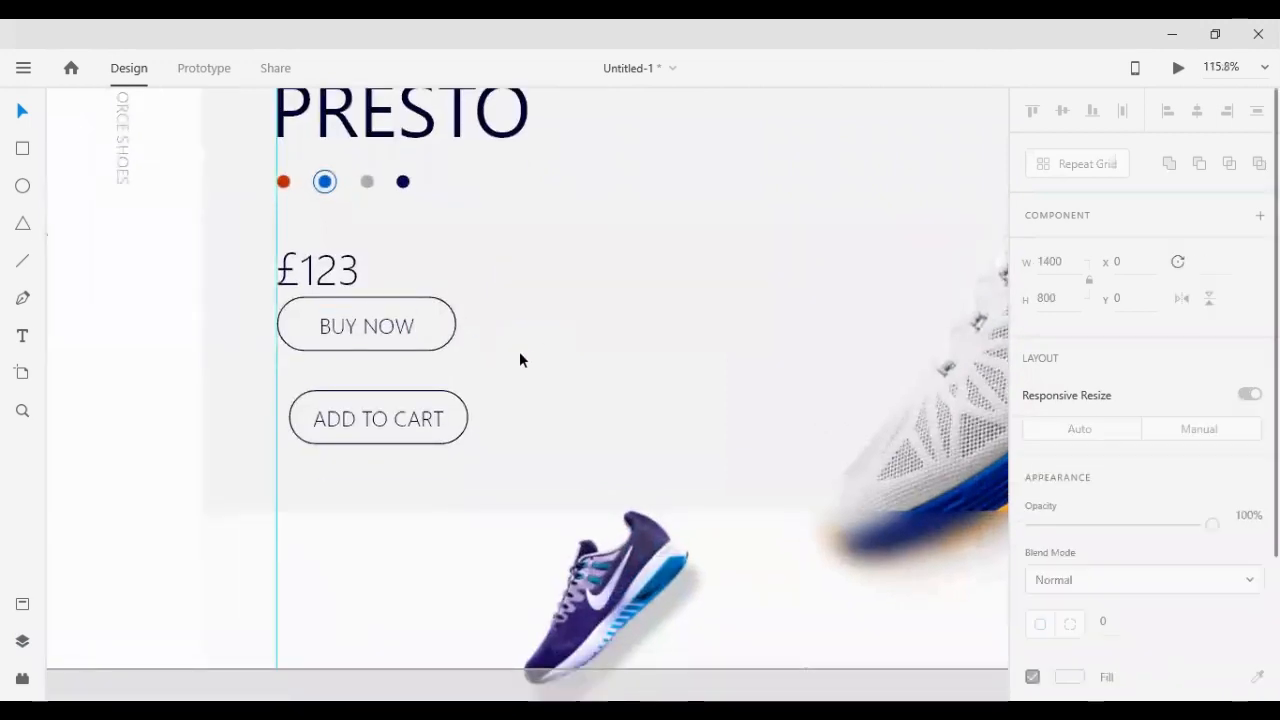
scroll(519, 360, "down", 2)
left_click_drag(518, 275, 349, 222)
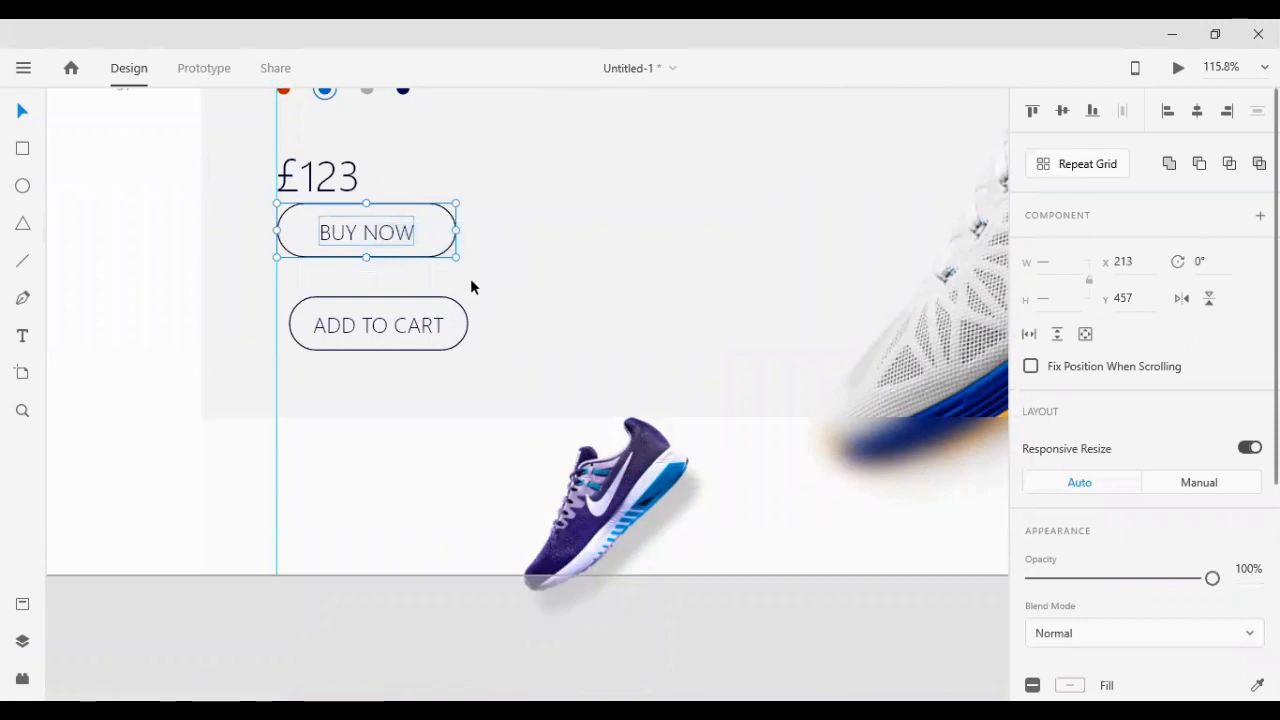
left_click_drag(523, 344, 395, 326)
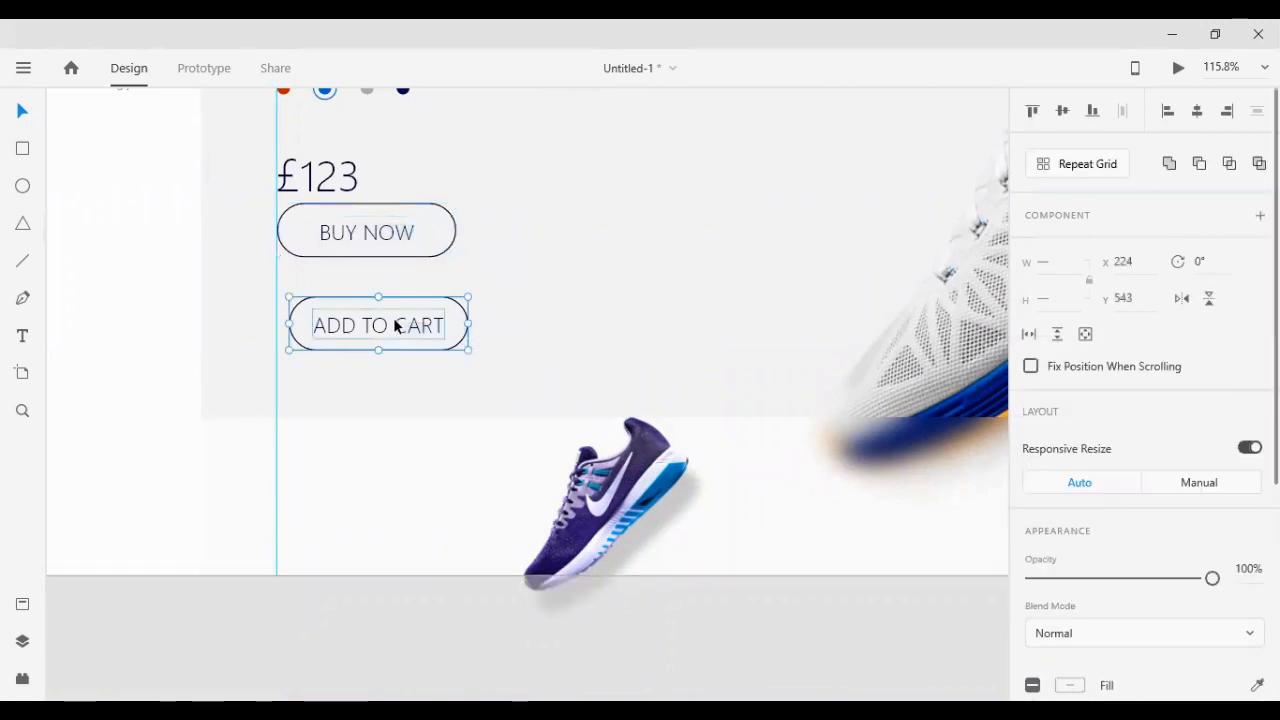
Move the ADD TO CART button closer beneath the BUY NOW button, to X 214, Y 517
key("shift+Left")
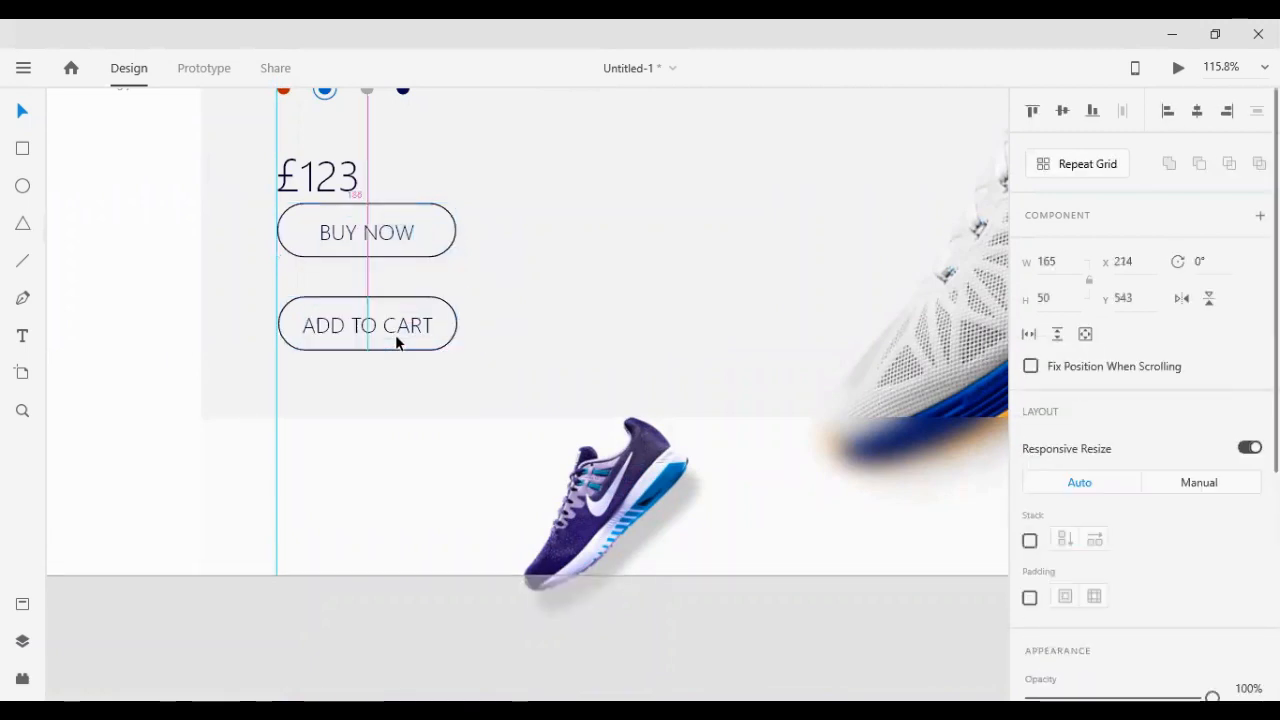
key("shift+Up")
key("shift+Up")
key("shift+Up")
key("Up")
key("Up")
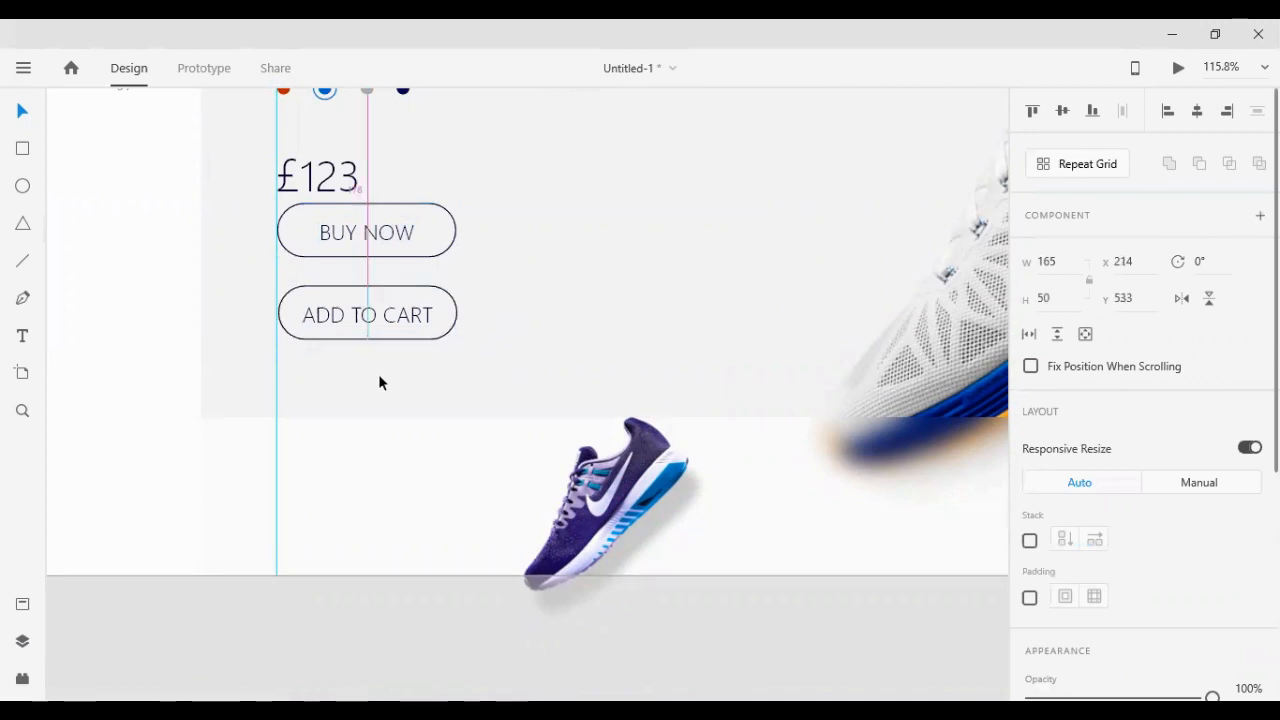
key("Down")
key("Down")
key("Down")
key("Down")
key("Down")
key("Down")
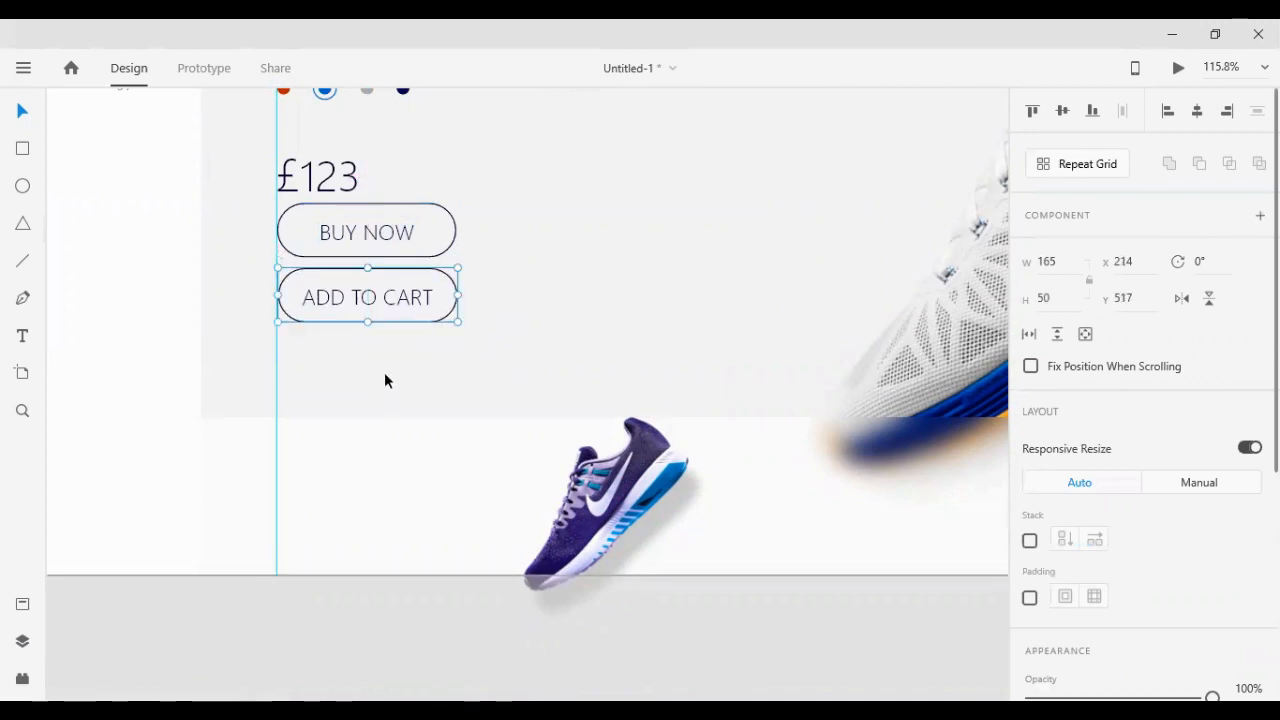
Move the BUY NOW and ADD TO CART buttons down together to Y 468, leaving a gap below the price
left_click_drag(376, 386, 352, 242)
key("Up")
key("Up")
key("Up")
key("Up")
key("Up")
key("Up")
key("Up")
key("Up")
key("Up")
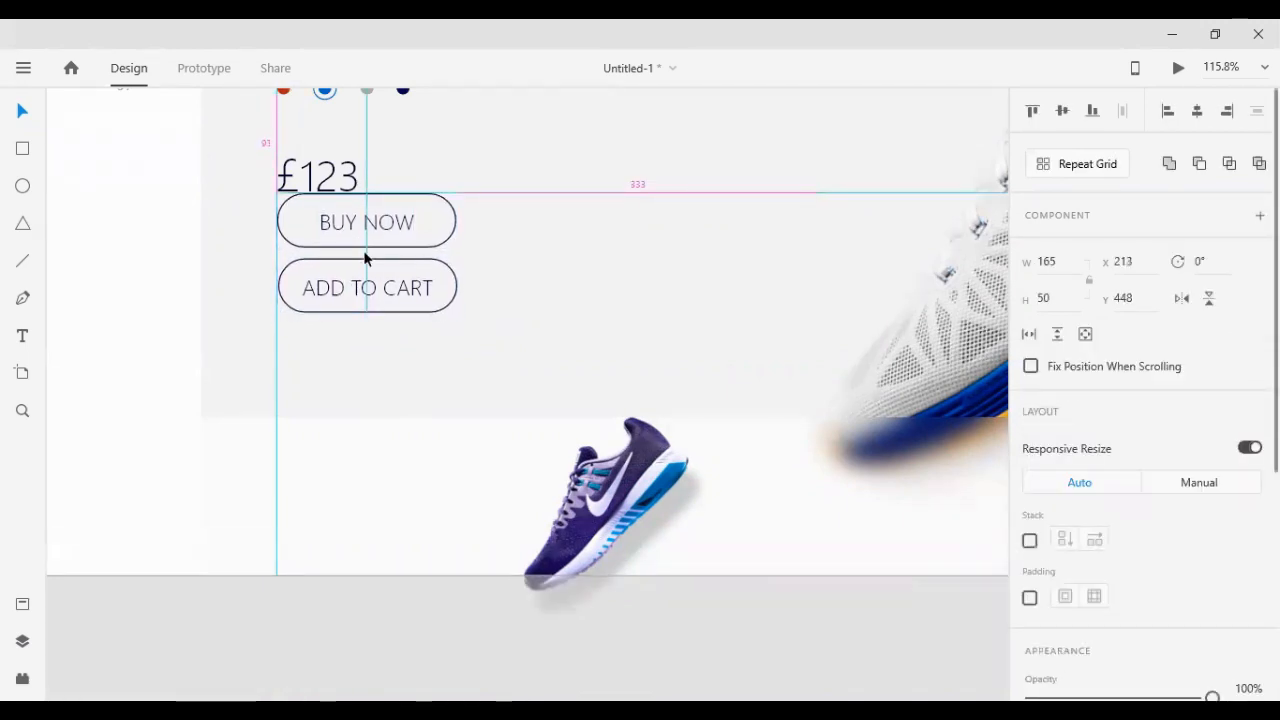
key("shift+Down")
key("shift+Down")
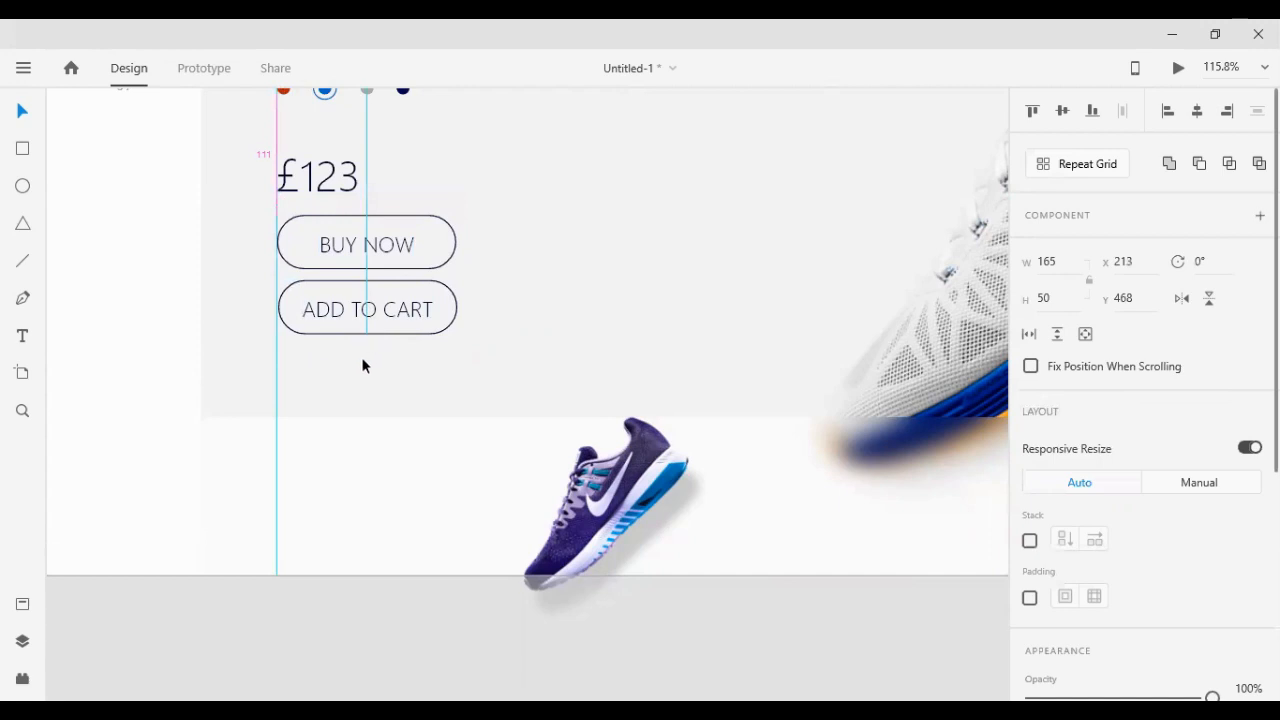
Move the £123 price and both buttons up together to Y 363, just below the colour dots
left_click_drag(357, 366, 280, 160)
key("shift+Up")
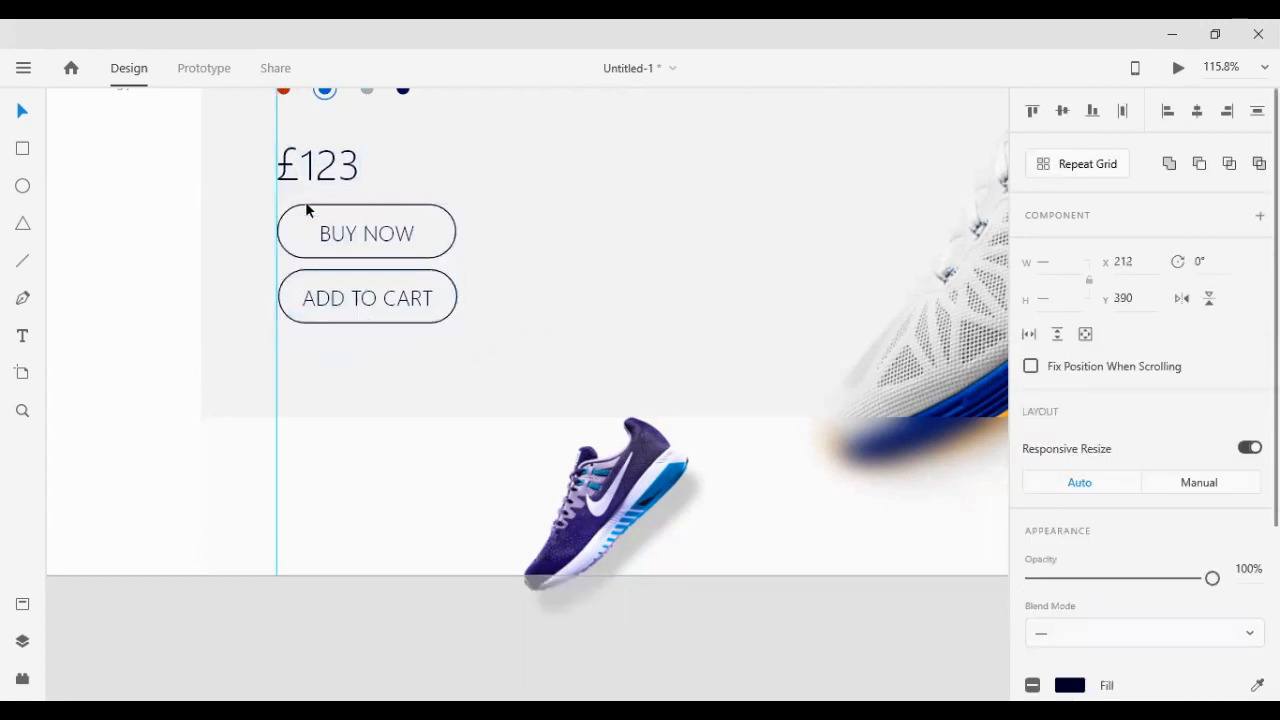
key("shift+Up")
key("shift+Up")
key("shift+Up")
key("shift+Up")
key("shift+Up")
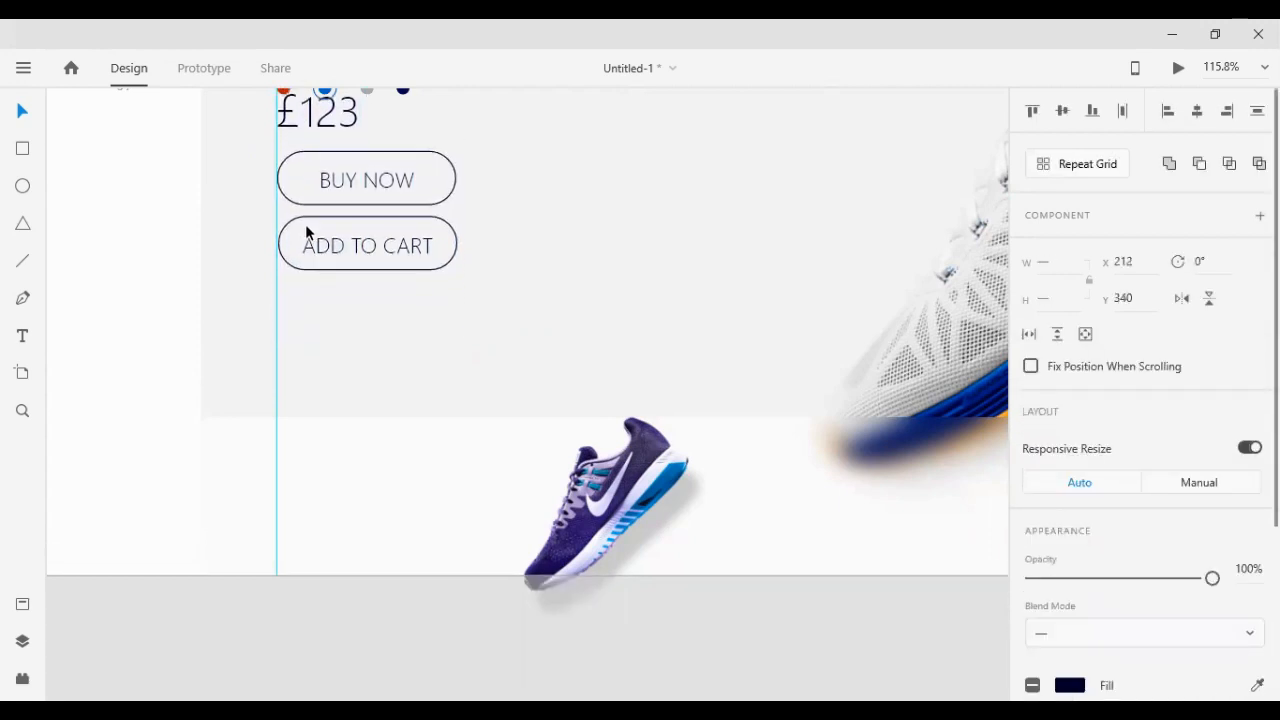
key("shift+Down")
key("shift+Down")
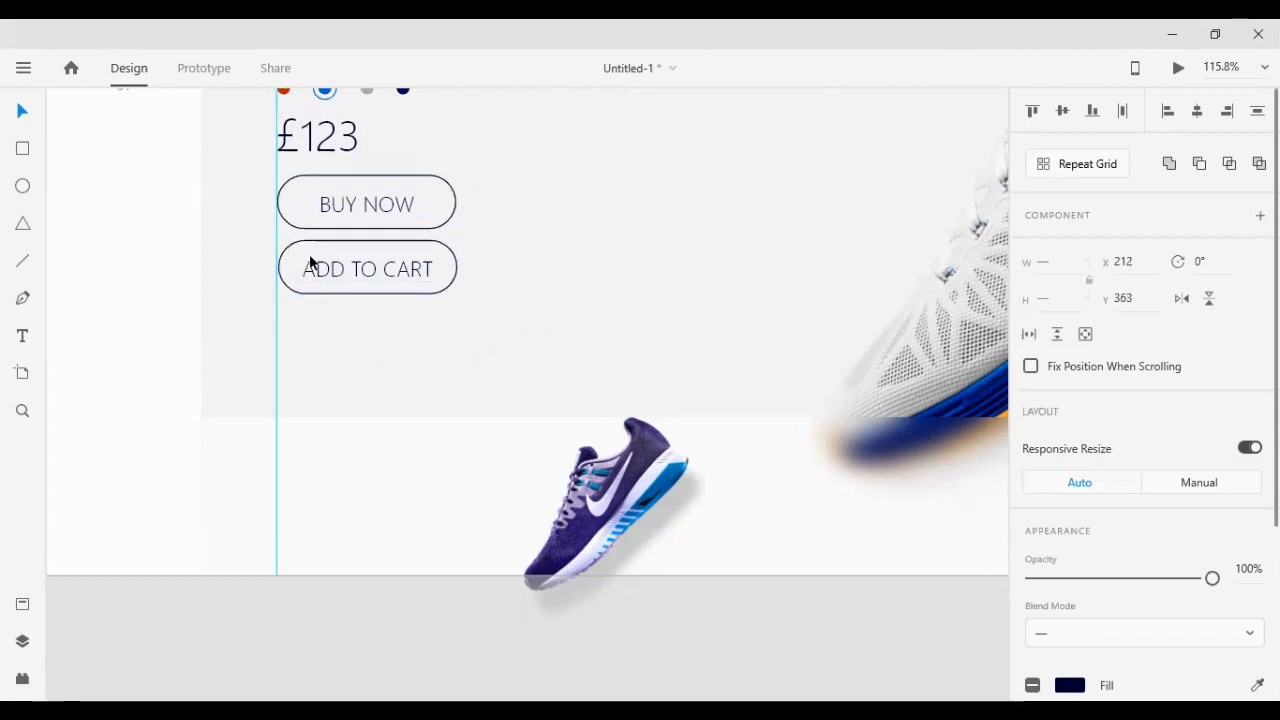
Try moving the colour dots, price and both buttons up to Y 310, and return them to Y 340
scroll(345, 366, "up", 3)
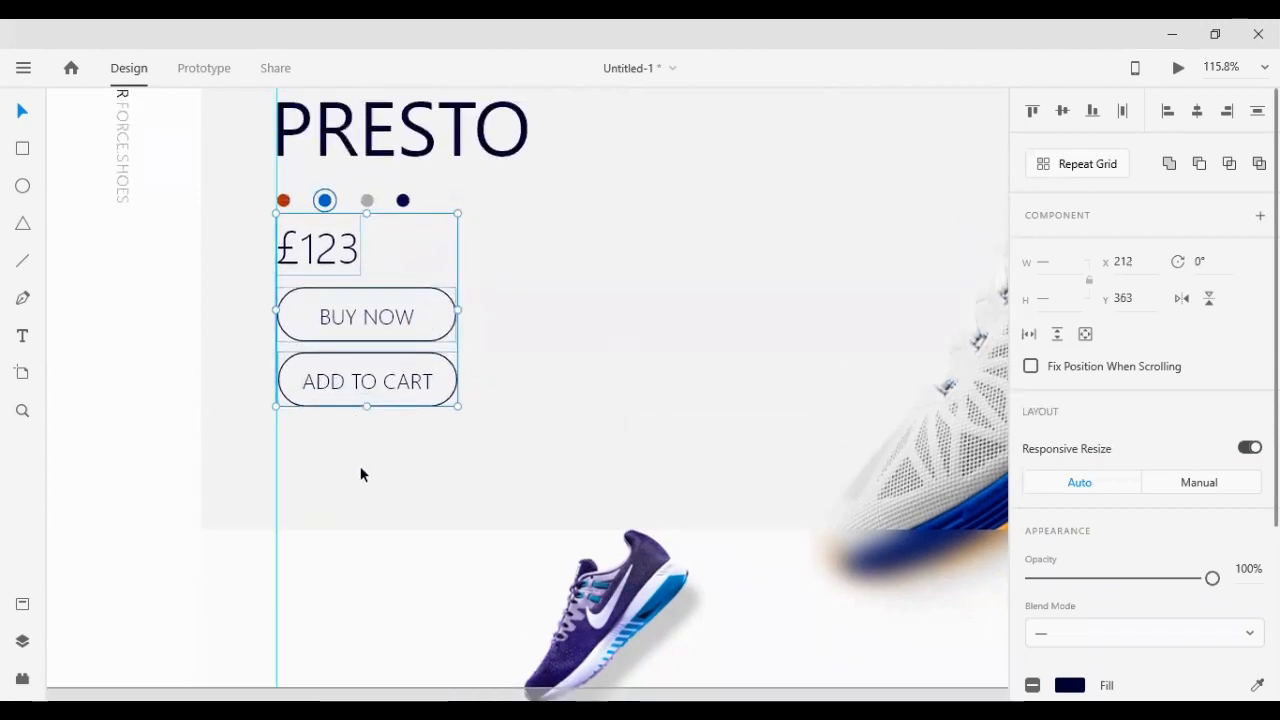
left_click_drag(361, 474, 289, 208)
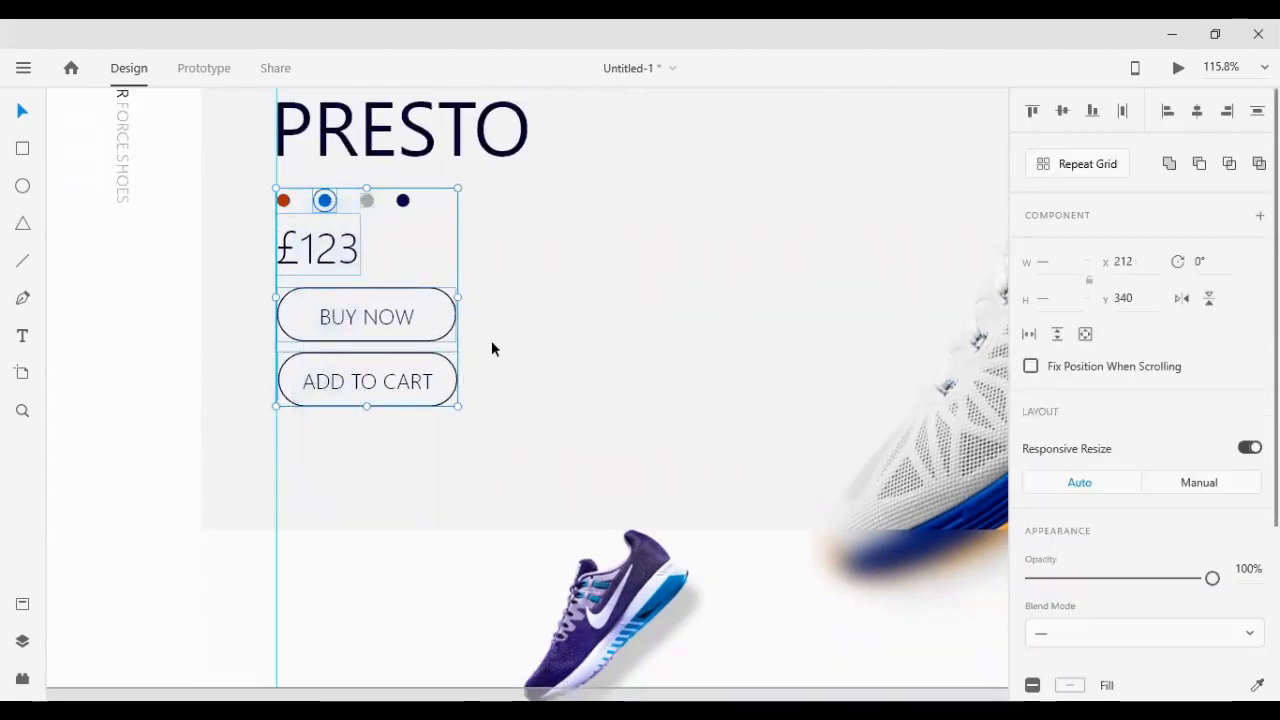
left_click(491, 348)
left_click_drag(474, 214, 280, 207)
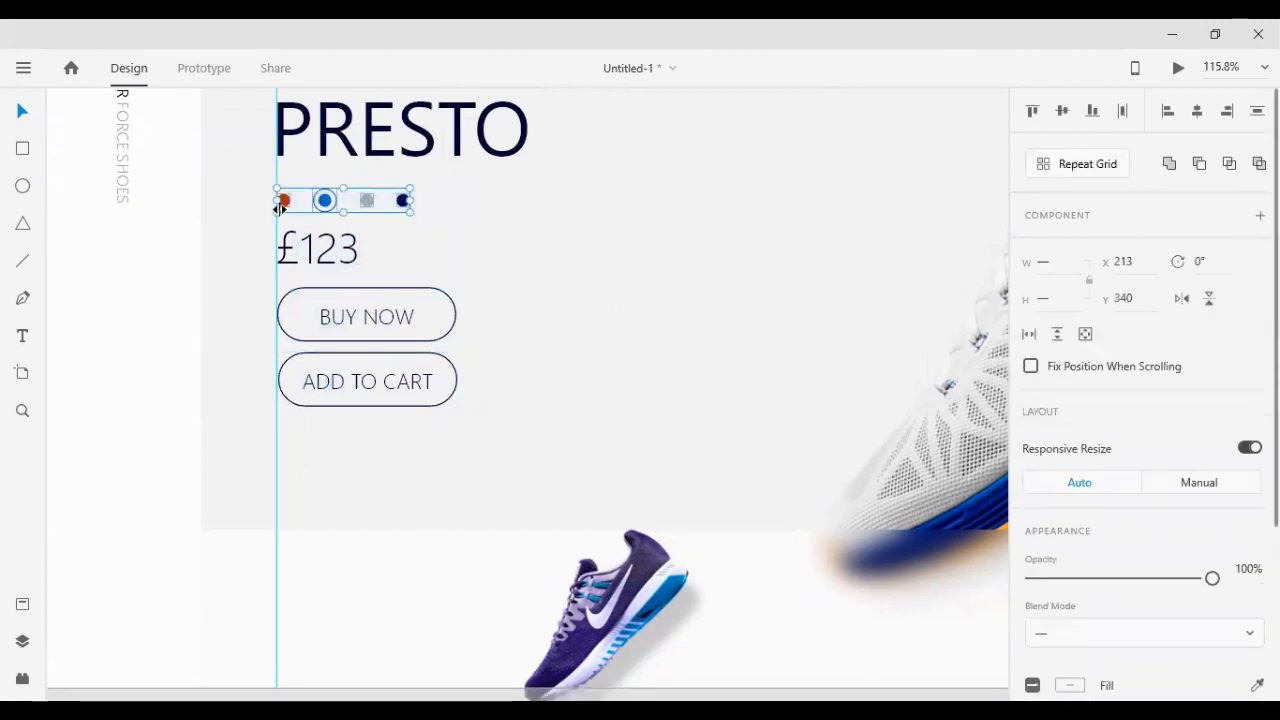
left_click(397, 419)
left_click_drag(369, 440, 295, 205)
key("shift+Up")
key("shift+Up")
key("shift+Up")
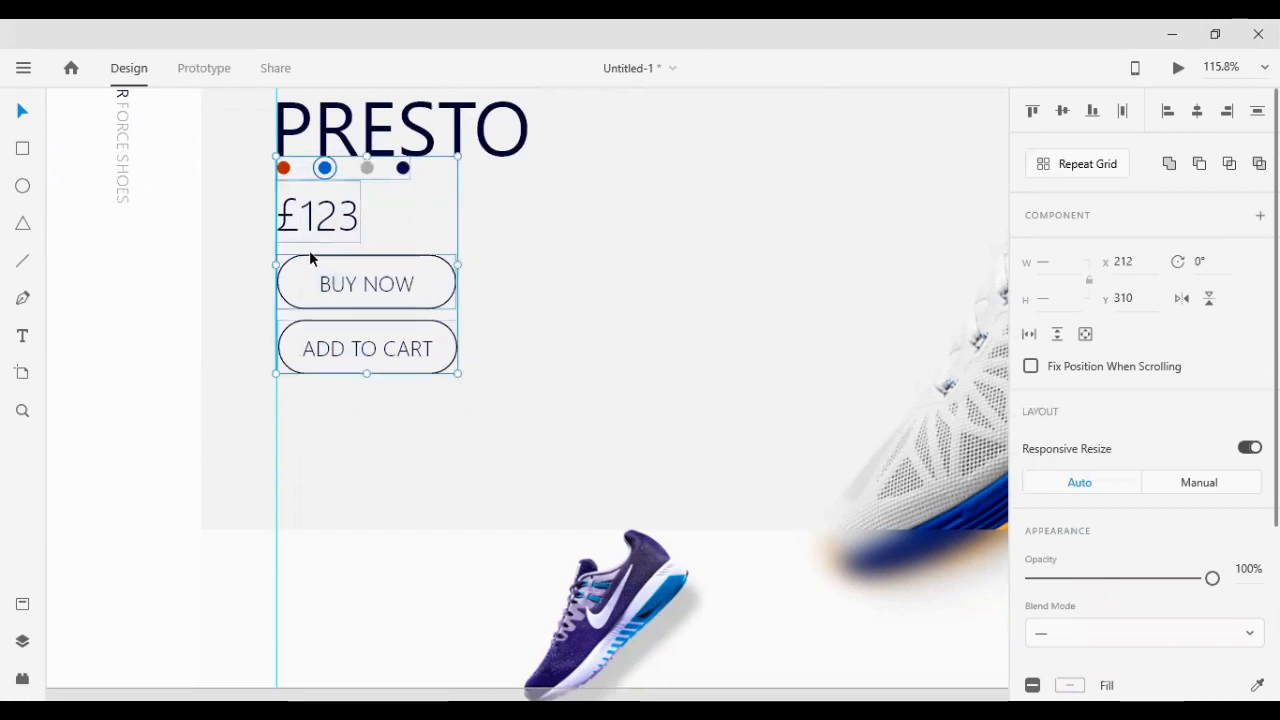
key("shift+Down")
key("shift+Down")
key("shift+Down")
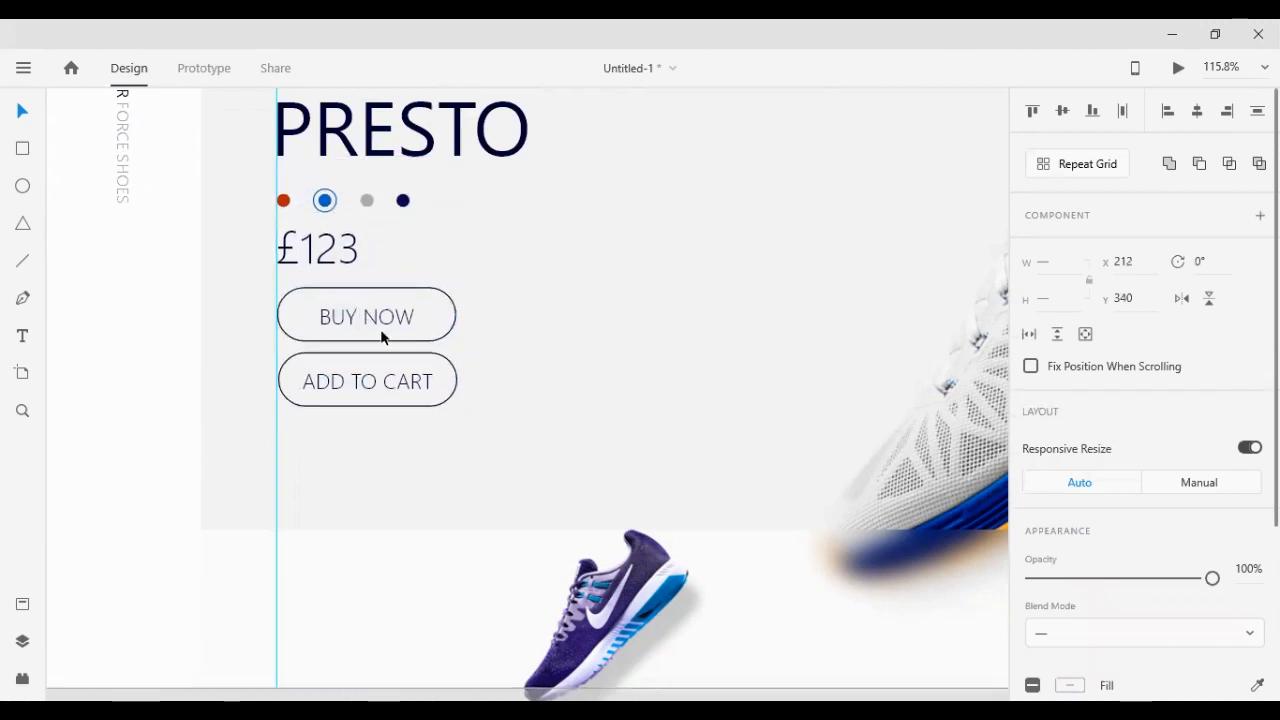
Move the ADD TO CART button down to Y 501 to widen the gap below BUY NOW
scroll(500, 357, "down", 5)
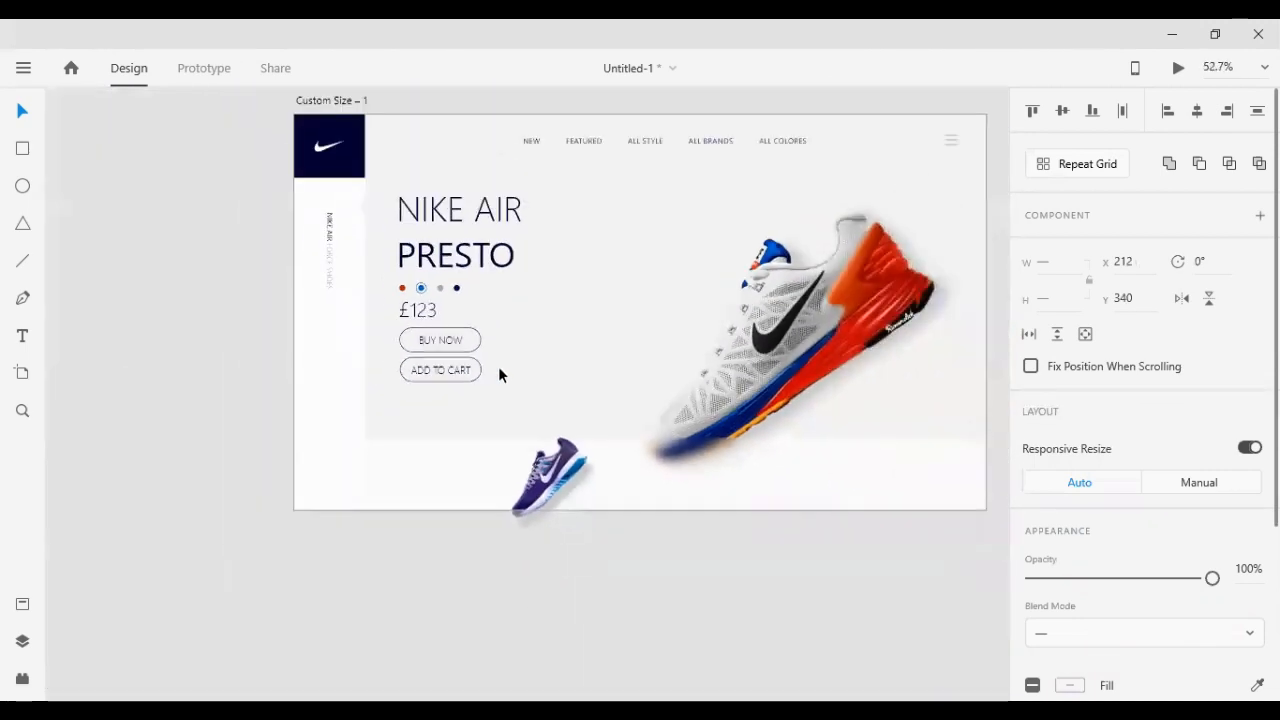
left_click(469, 375)
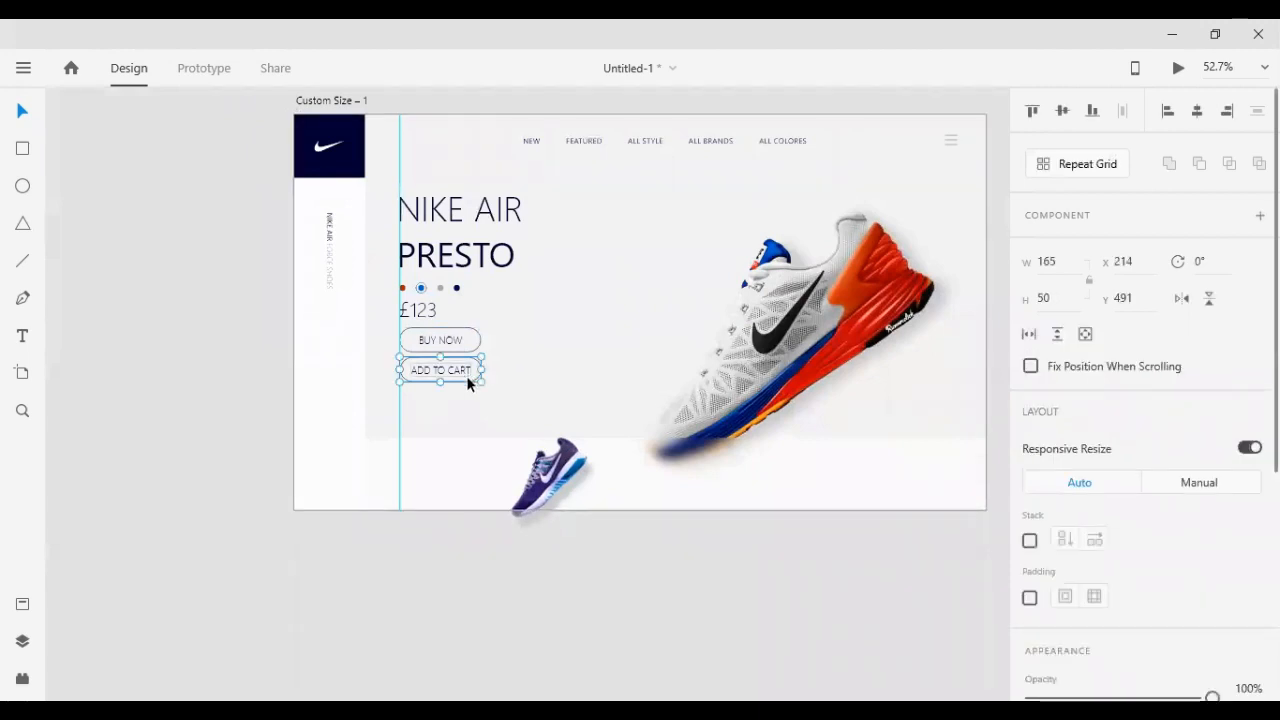
key("shift+Down")
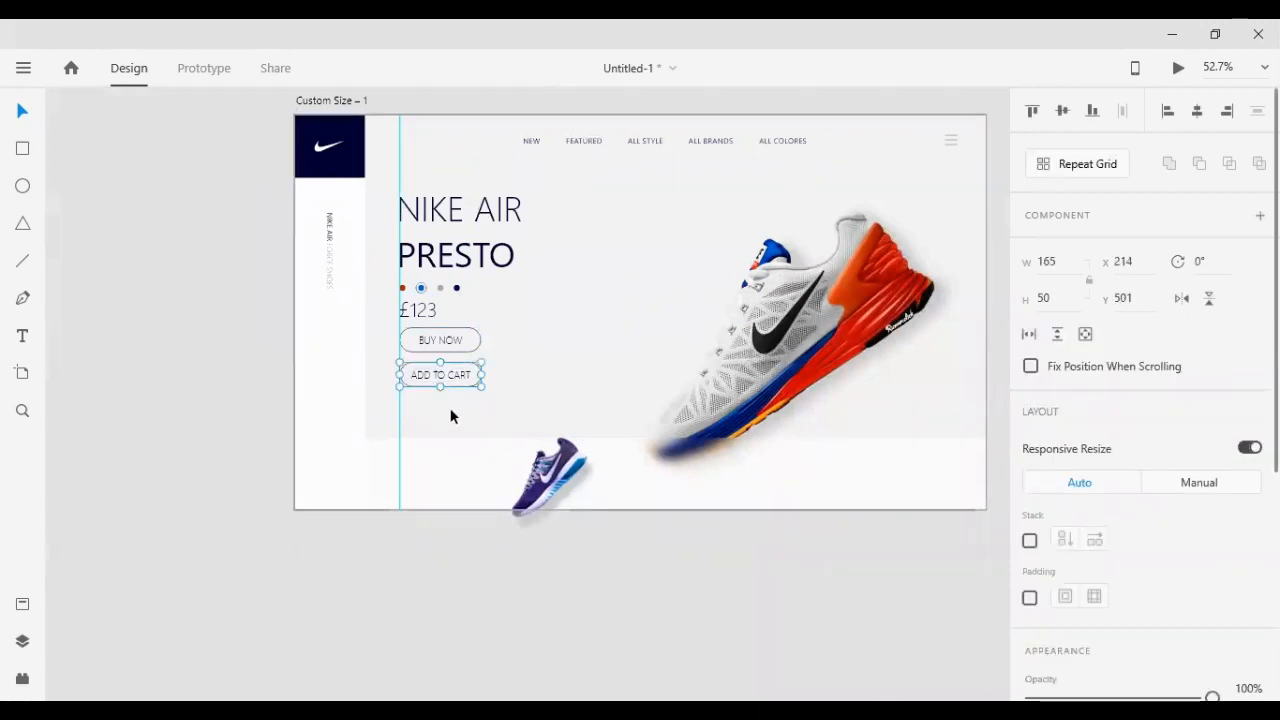
key("Escape")
Group the NIKE AIR PRESTO title, colour dots, price and both buttons, and move the group to Y 160
left_click_drag(444, 417, 408, 178)
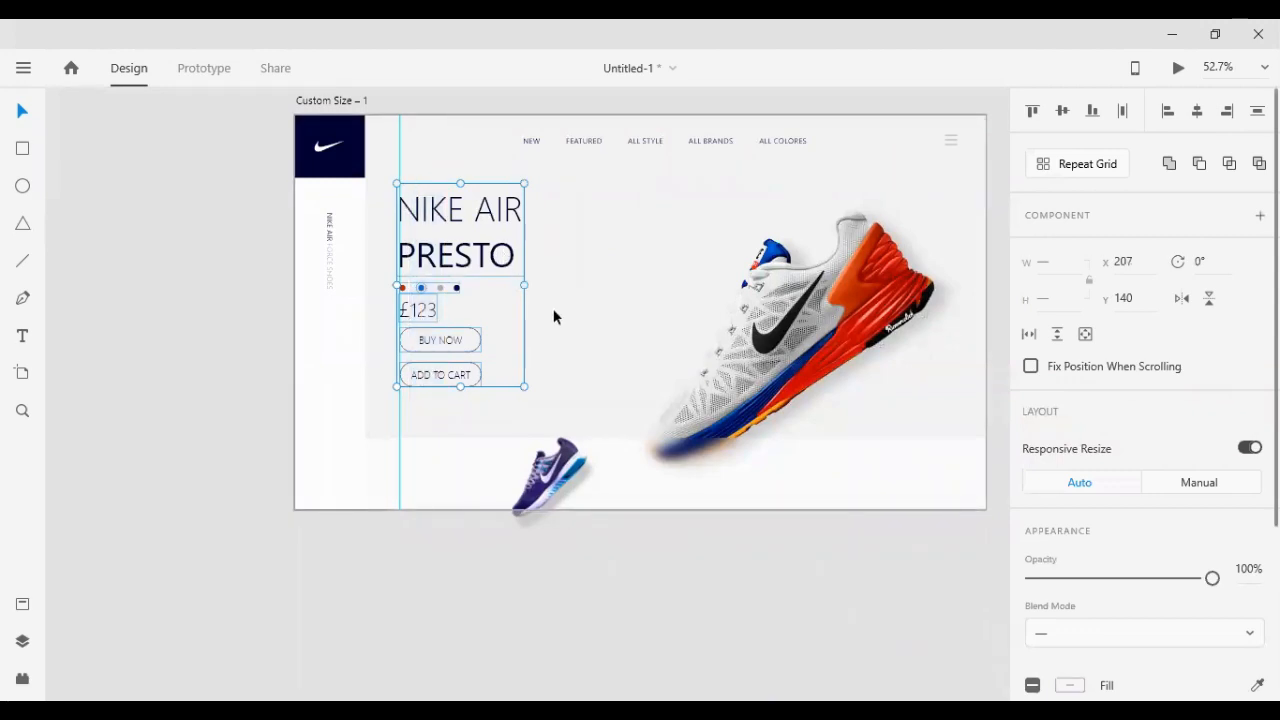
key("ctrl+g")
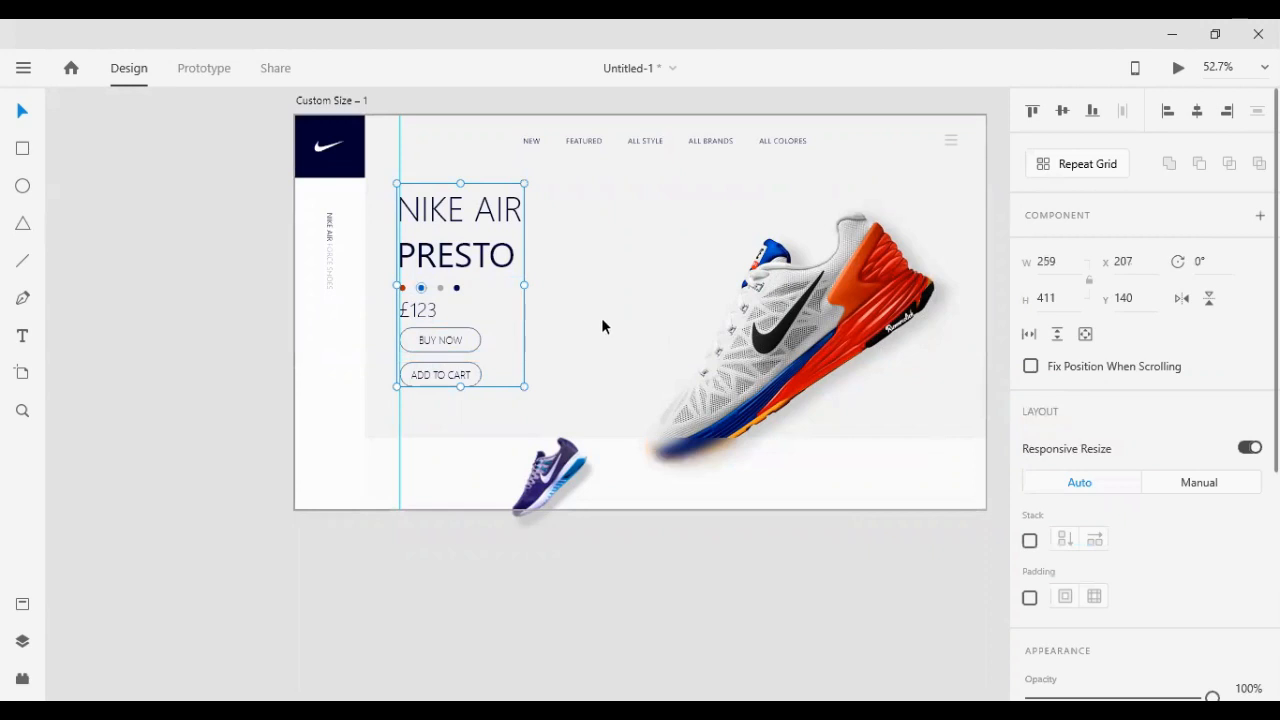
key("shift+Down")
key("shift+Down")
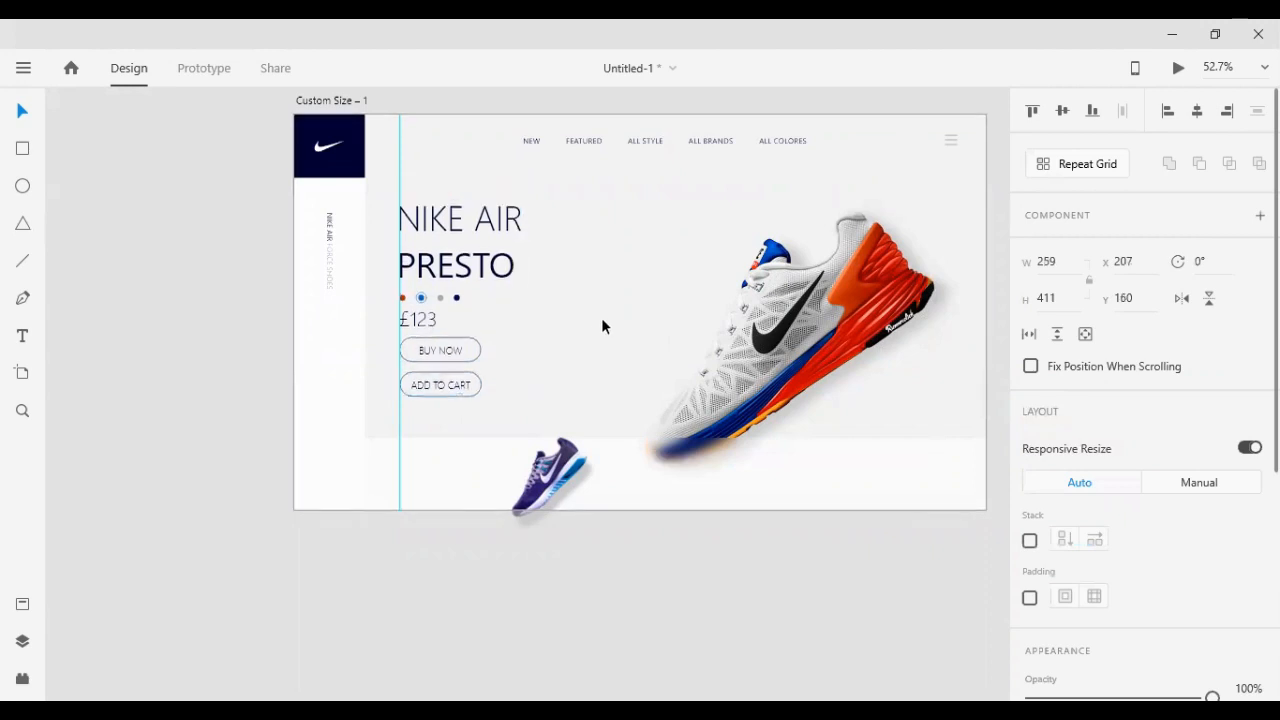
Move the large white and orange shoe image up to Y 182 and deselect it
left_click(790, 305)
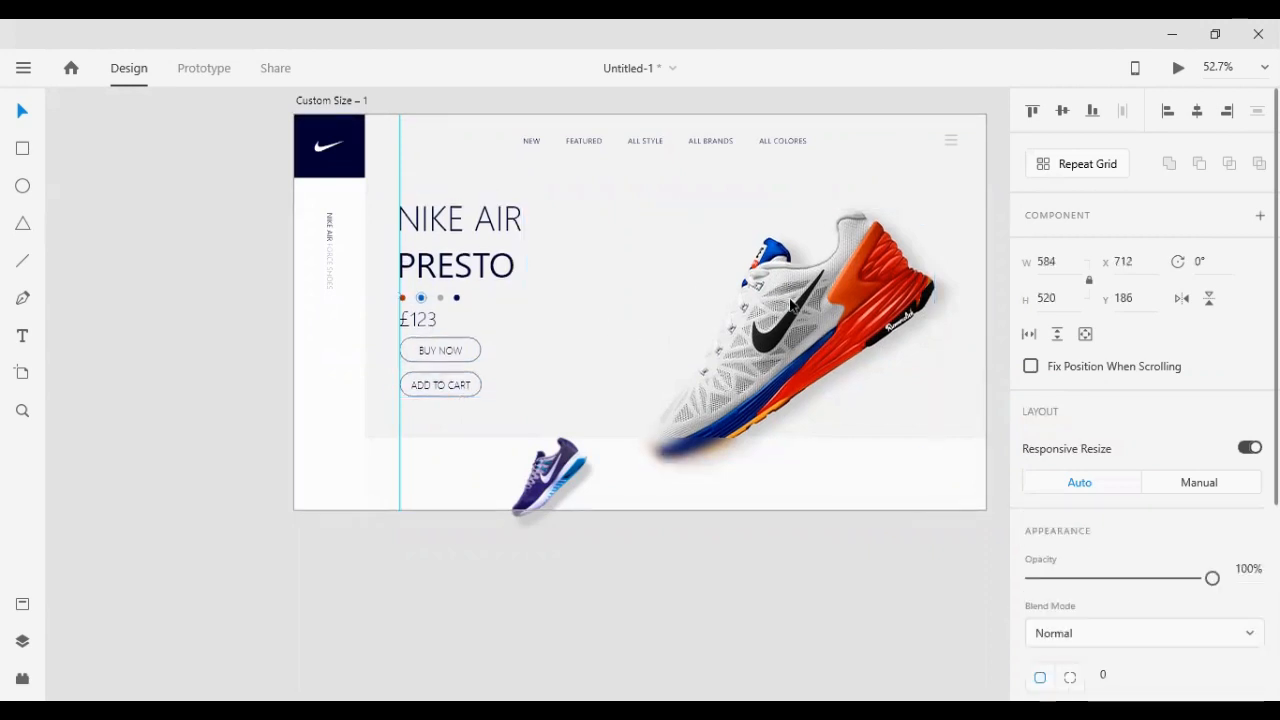
key("Up")
key("Up")
key("Up")
key("Up")
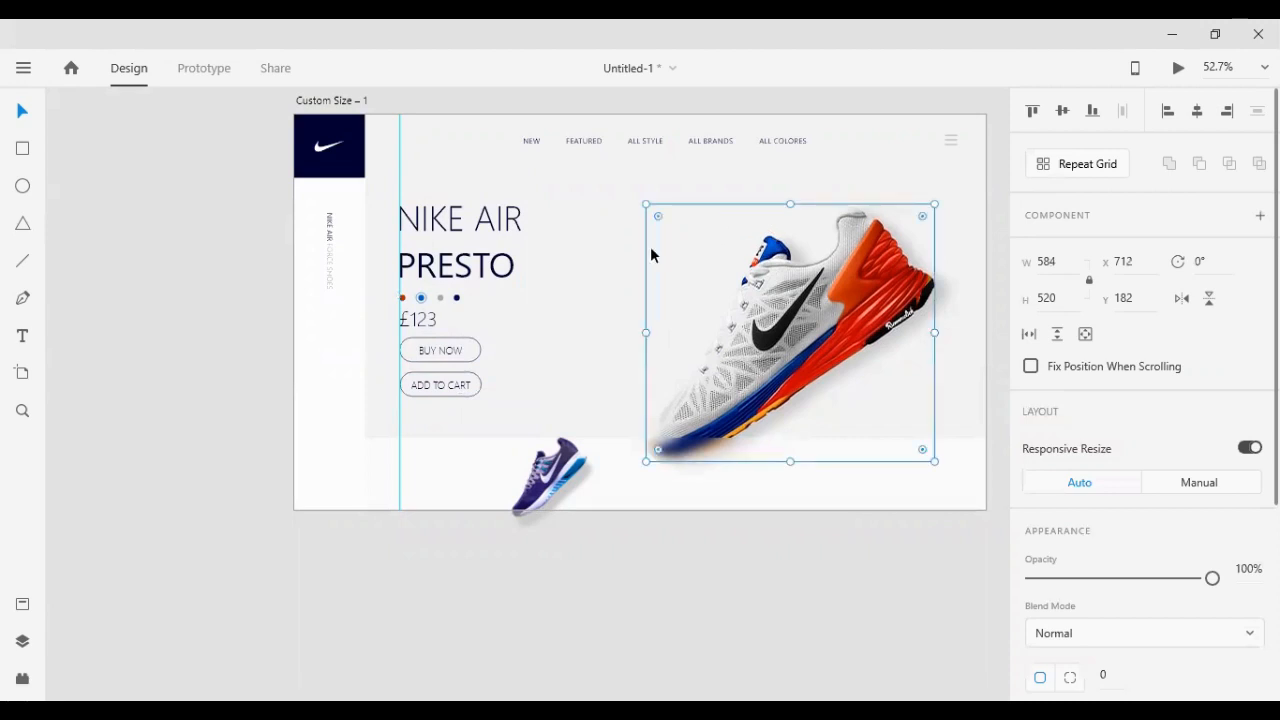
left_click(397, 158)
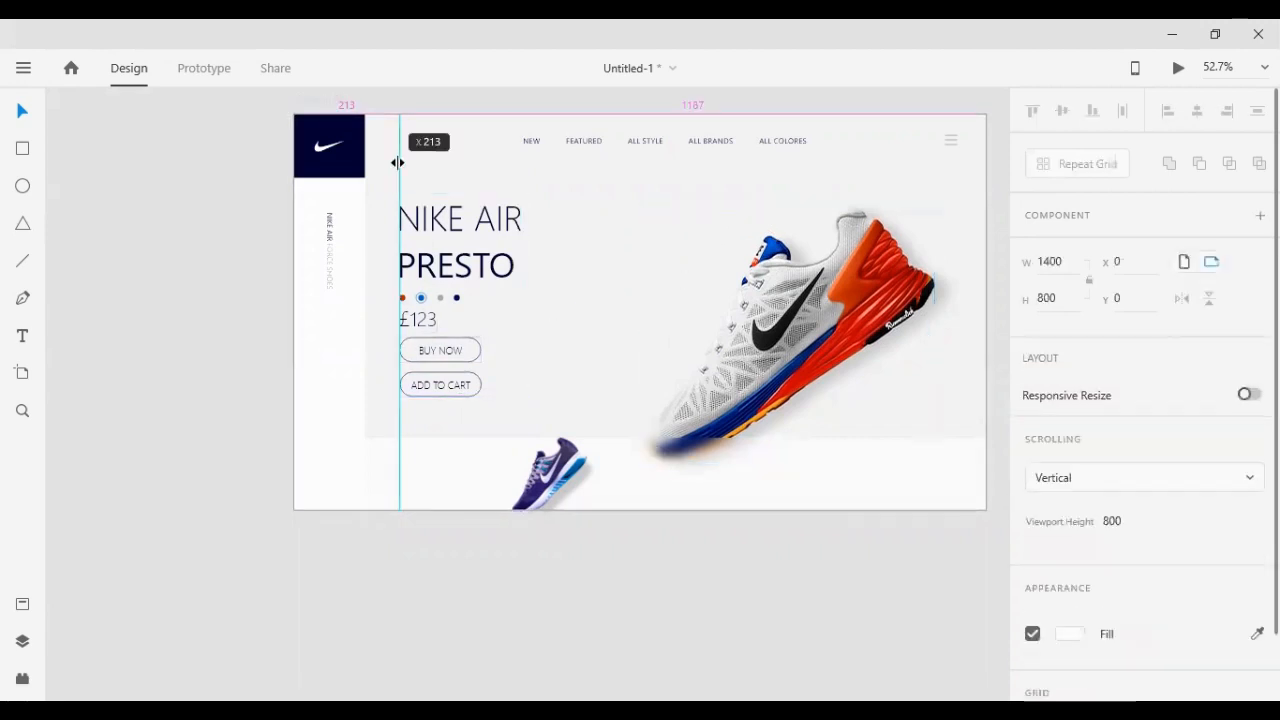
left_click(257, 204)
scroll(259, 244, "up", 1)
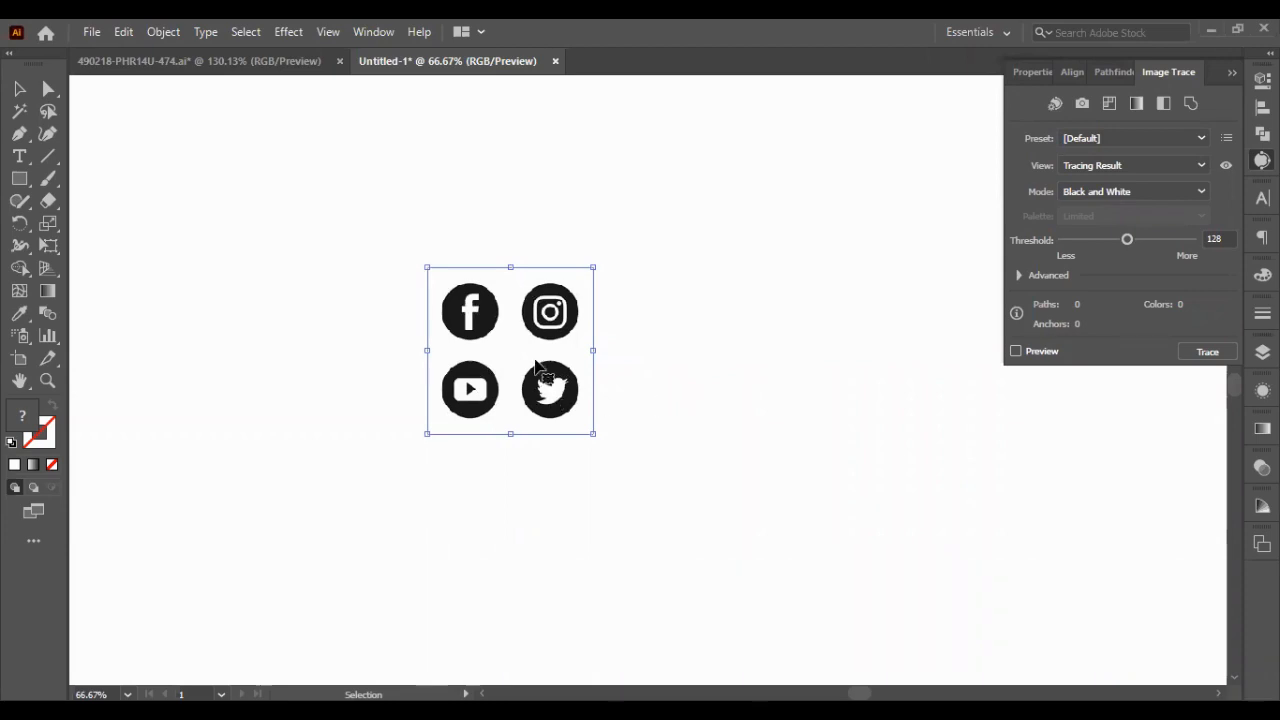
Switch to Illustrator, reposition the social media icons image and apply a black and white Image Trace to it
left_click_drag(542, 361, 596, 350)
left_click(1015, 351)
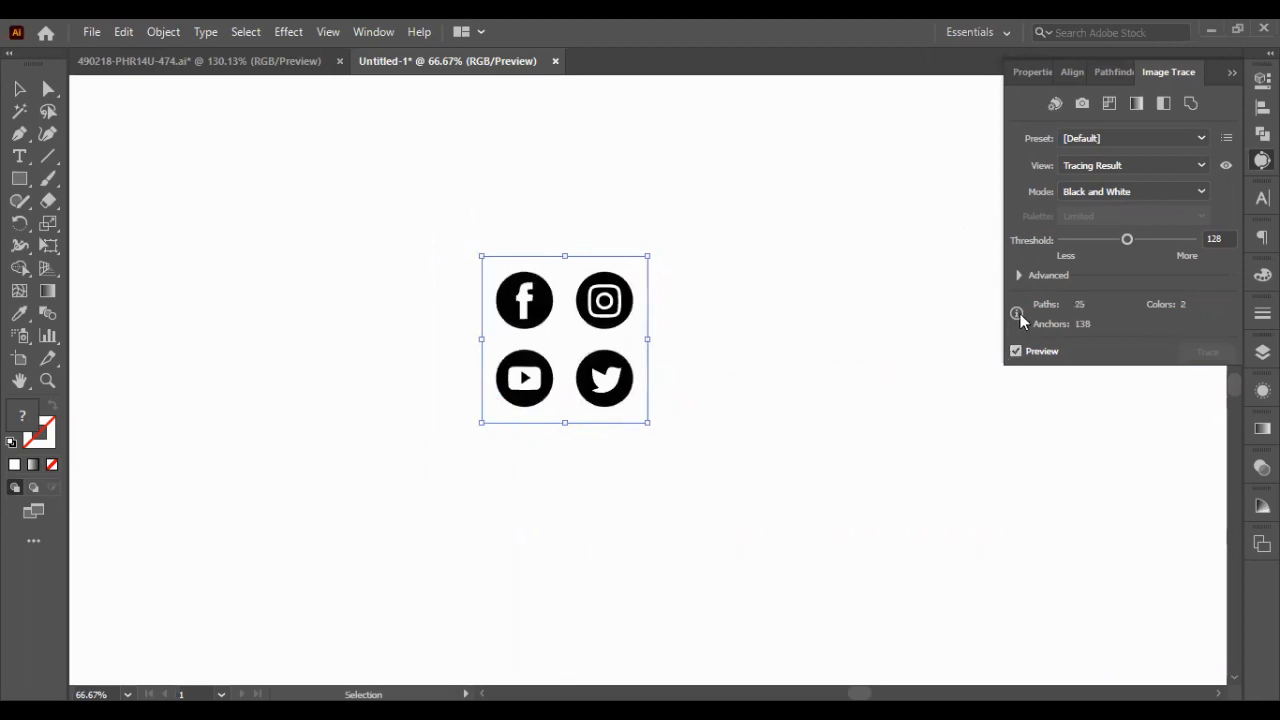
Refine the icon trace with Paths at 78%, Corners at 100% and Noise at 1 px
left_click(1020, 274)
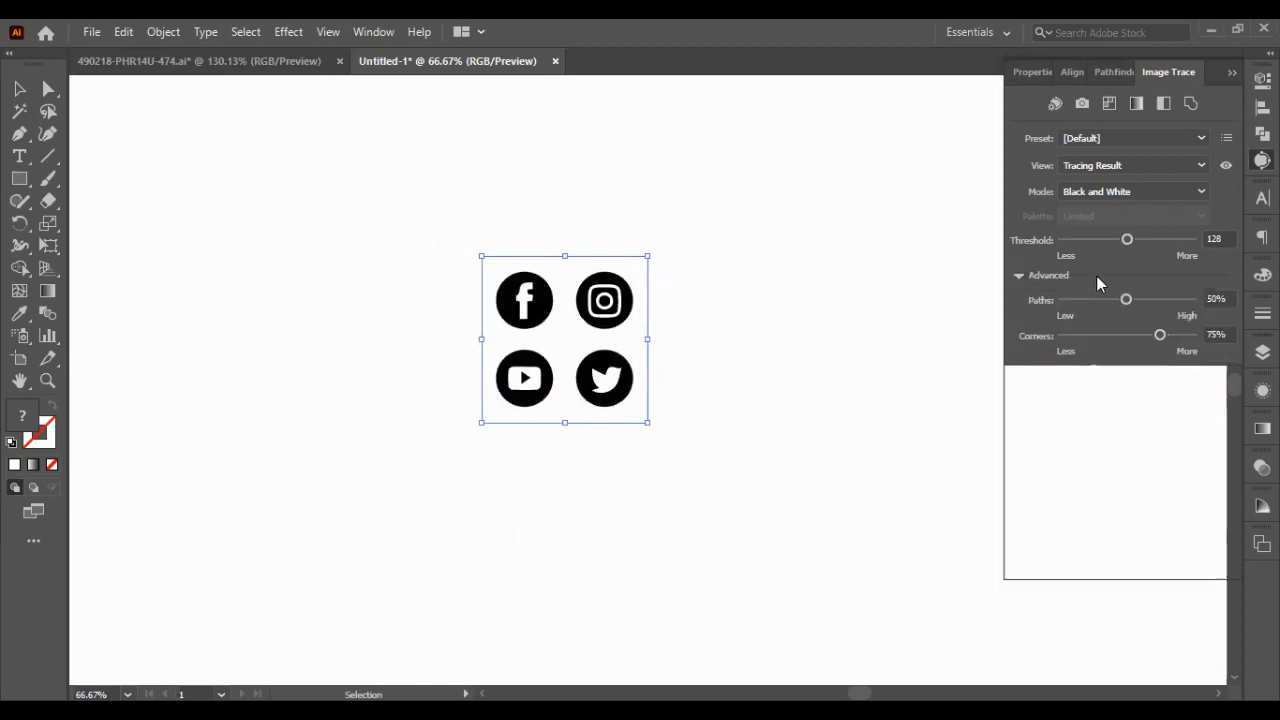
left_click_drag(1160, 337, 1128, 347)
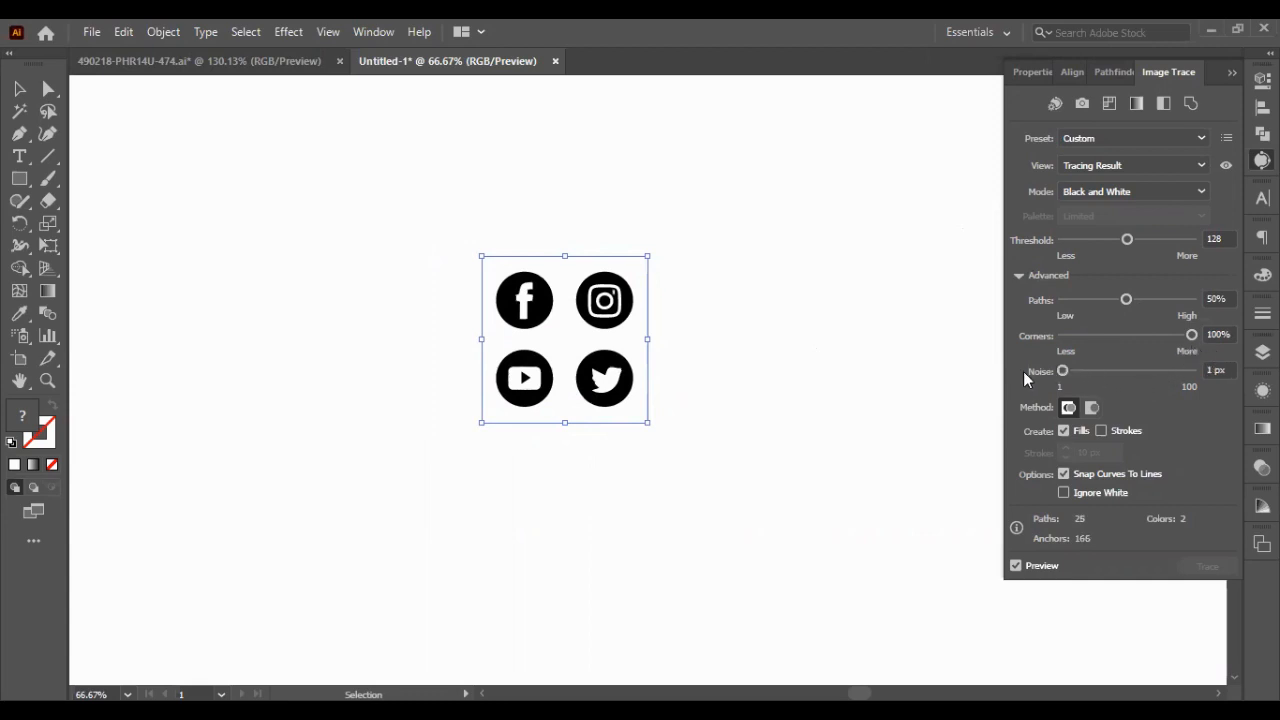
left_click_drag(1114, 299, 1167, 304)
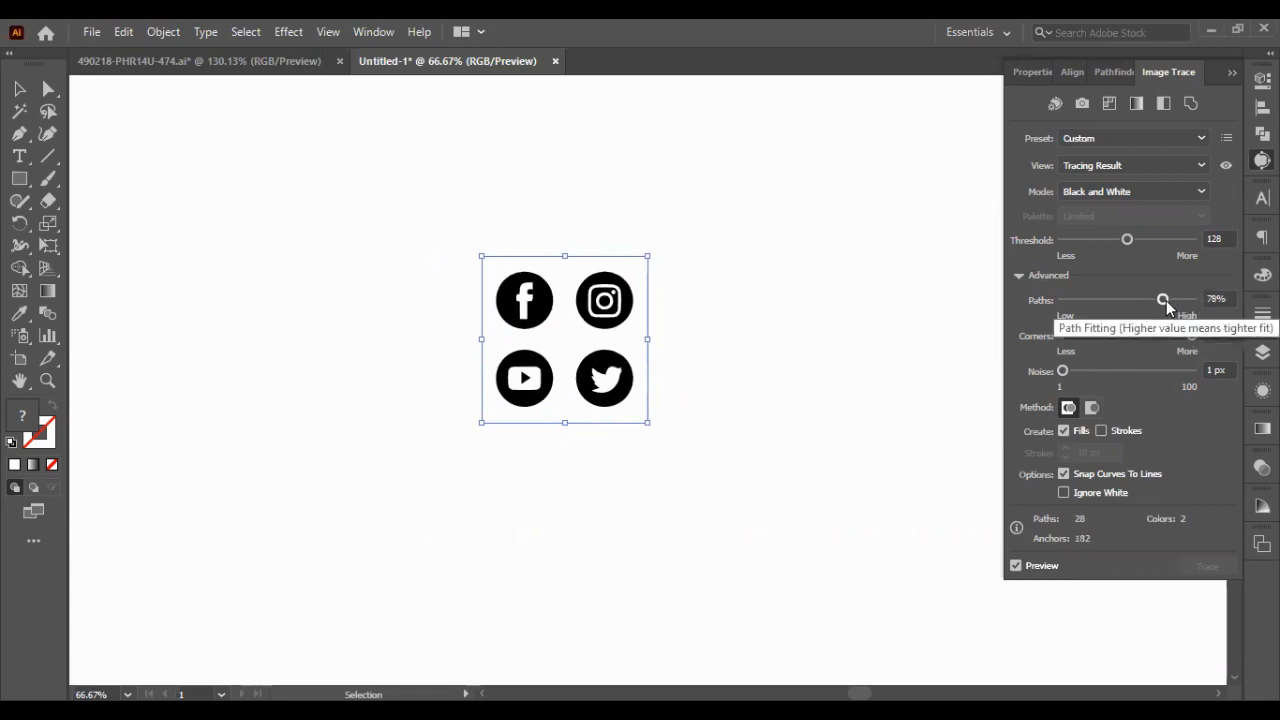
scroll(690, 275, "up", 3)
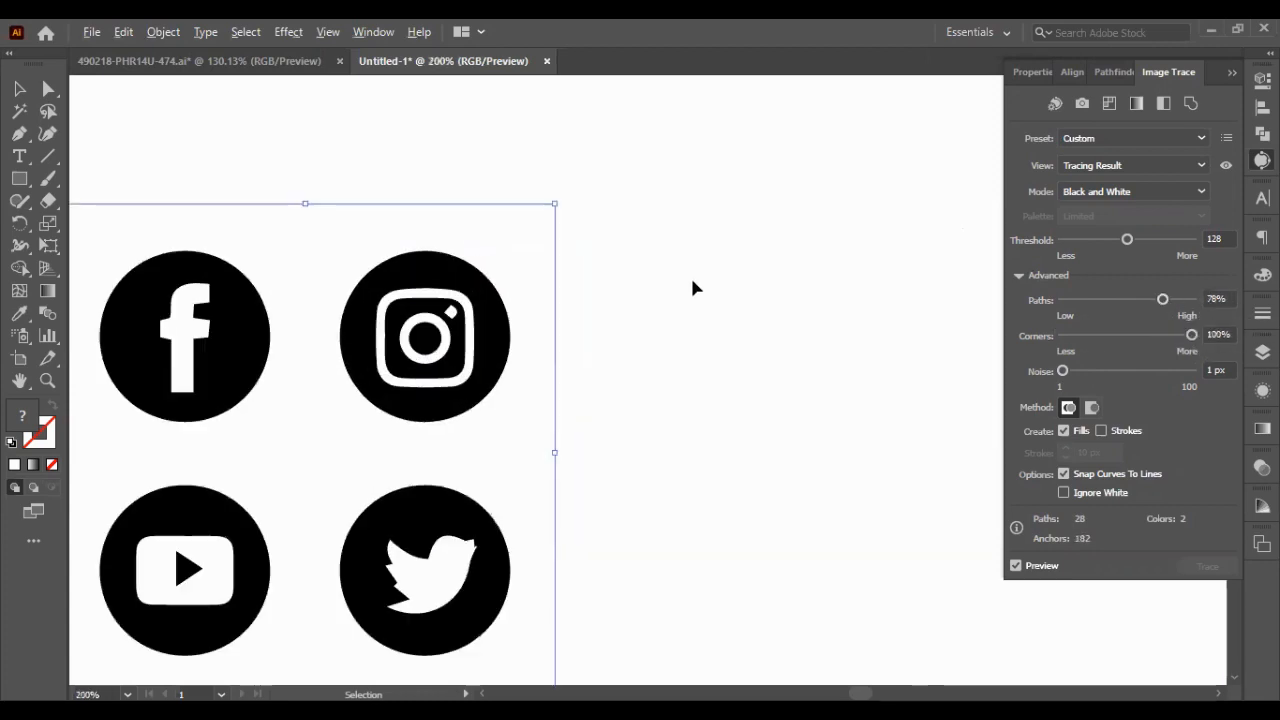
scroll(692, 277, "down", 3)
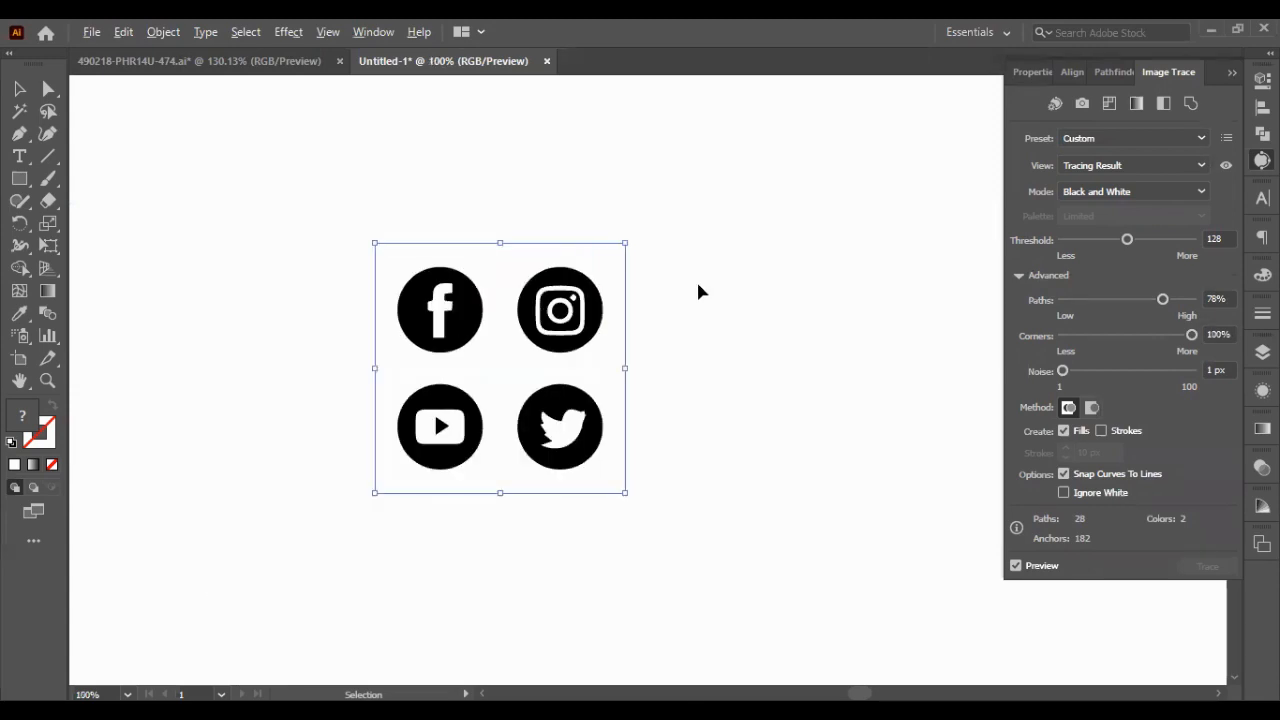
scroll(435, 282, "left", 1)
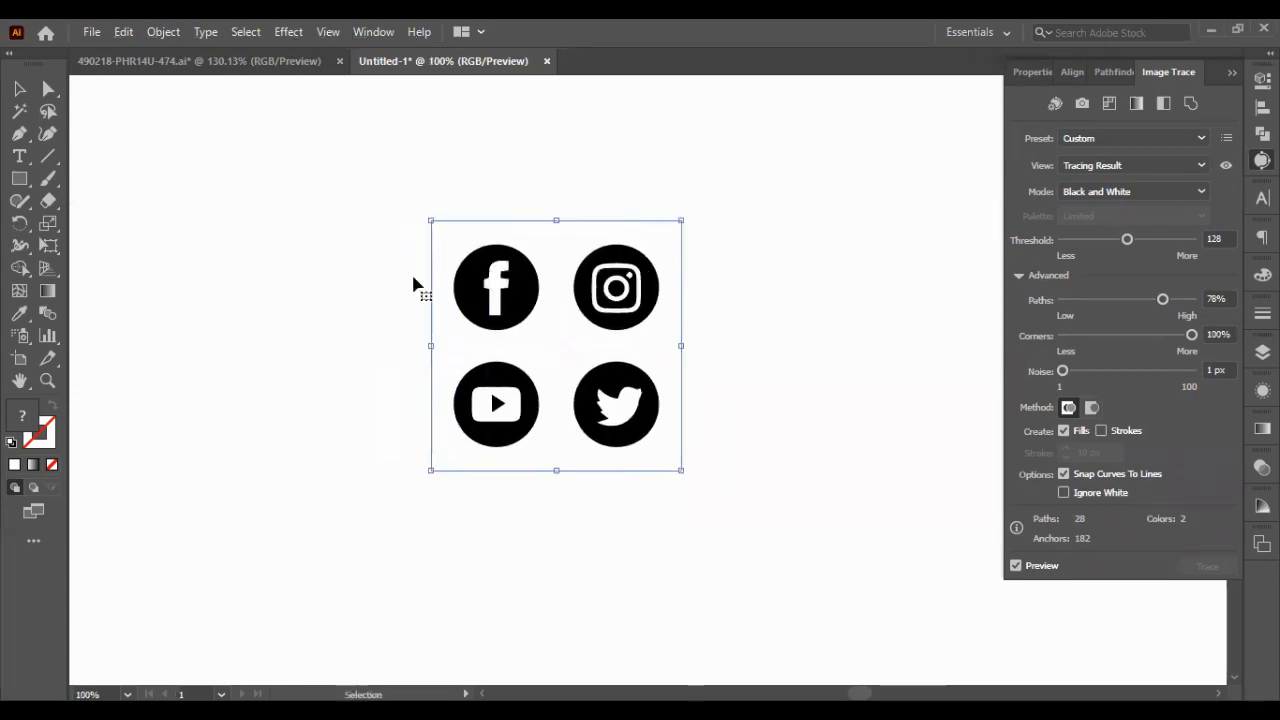
Expand the traced social media icons image into editable paths
left_click(163, 32)
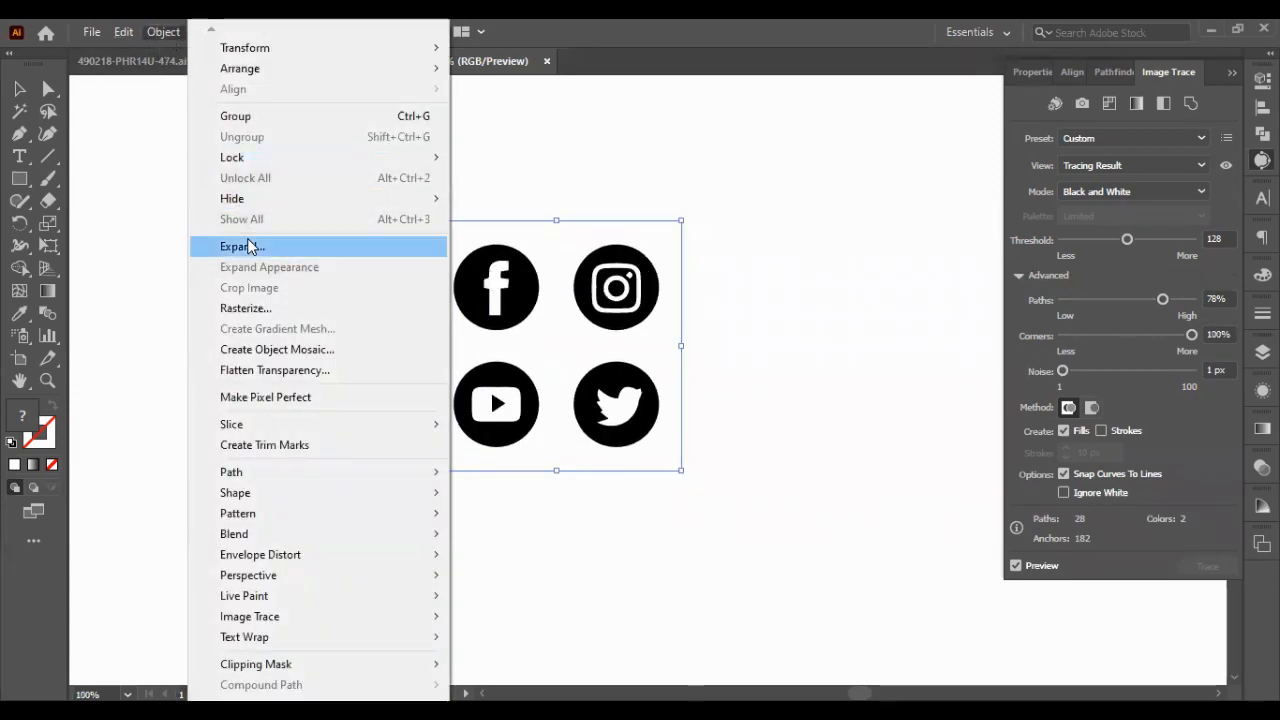
key("Return")
left_click(442, 474)
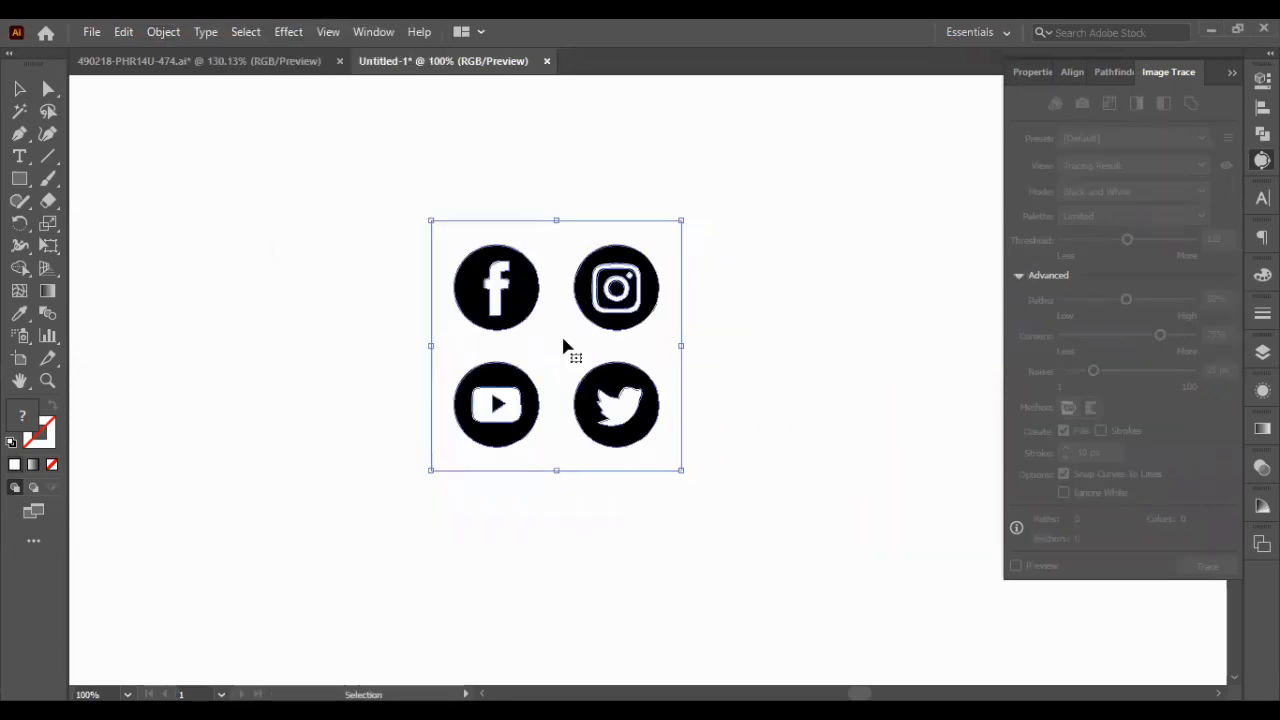
Separate the Twitter and YouTube icons from the expanded artwork by moving each to the empty area on its right
key("a")
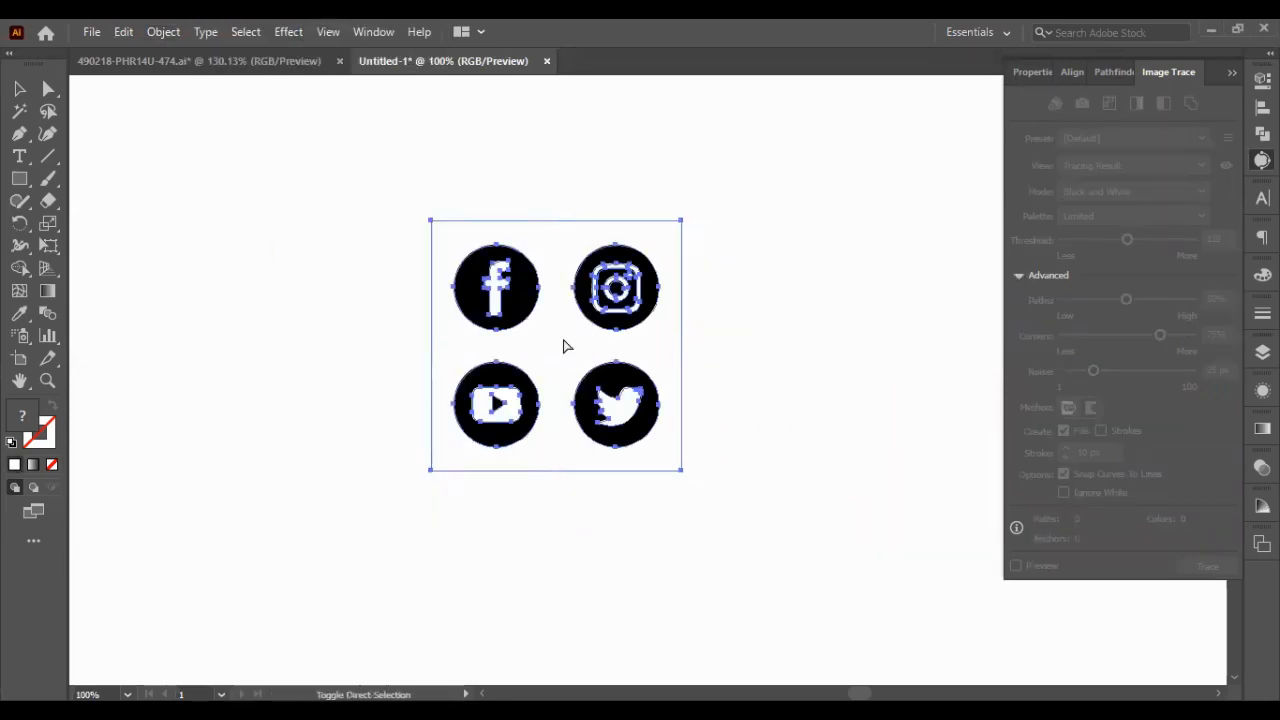
key("v")
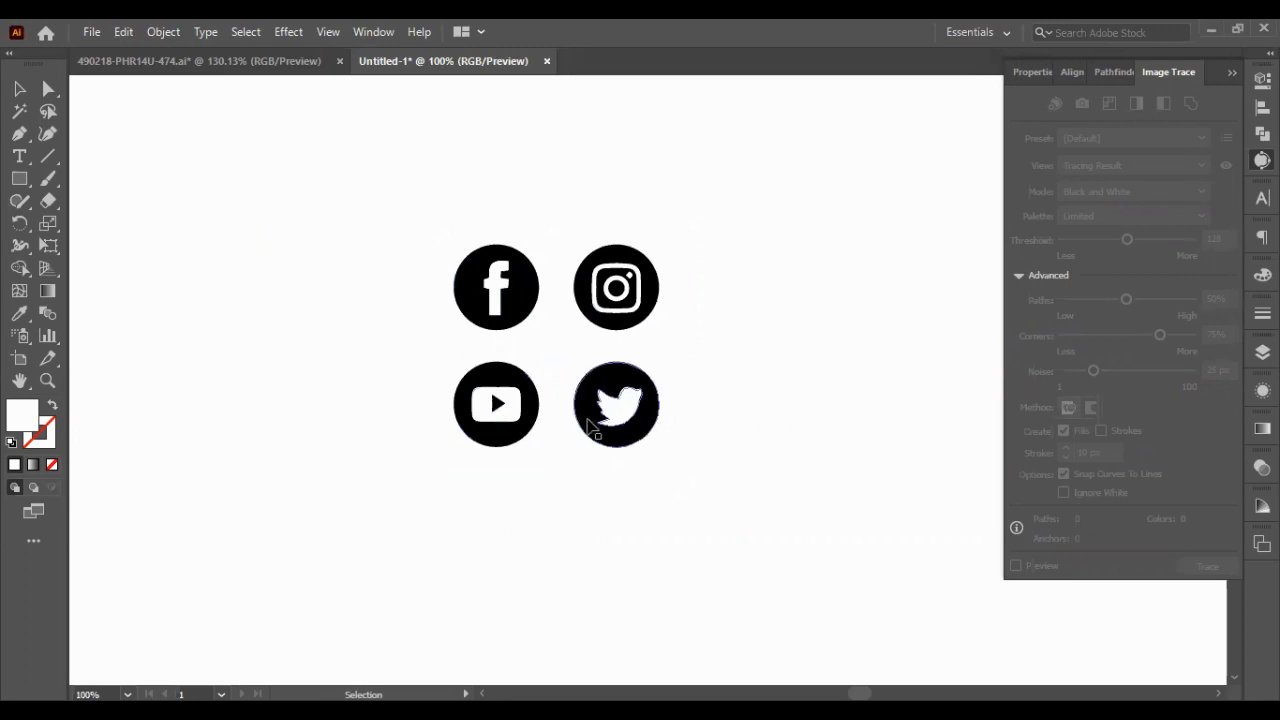
left_click(600, 438)
left_click_drag(594, 435, 834, 443)
key("a")
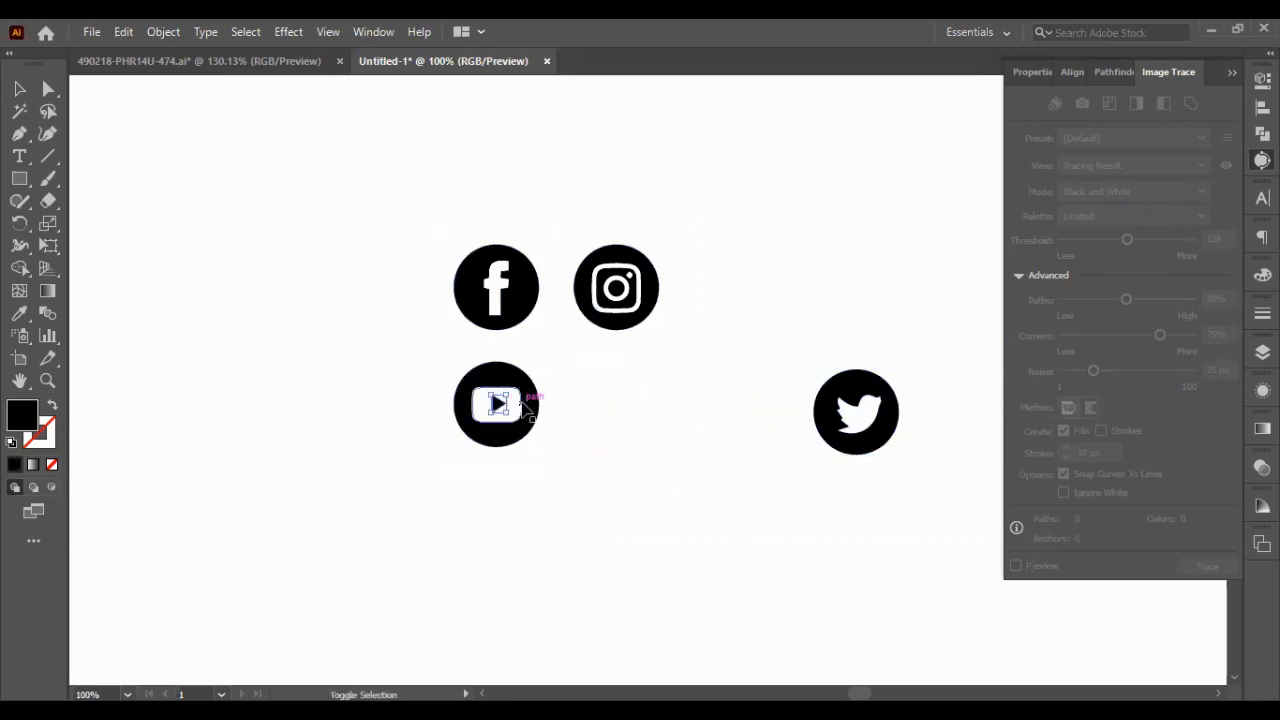
left_click(523, 400)
key("v")
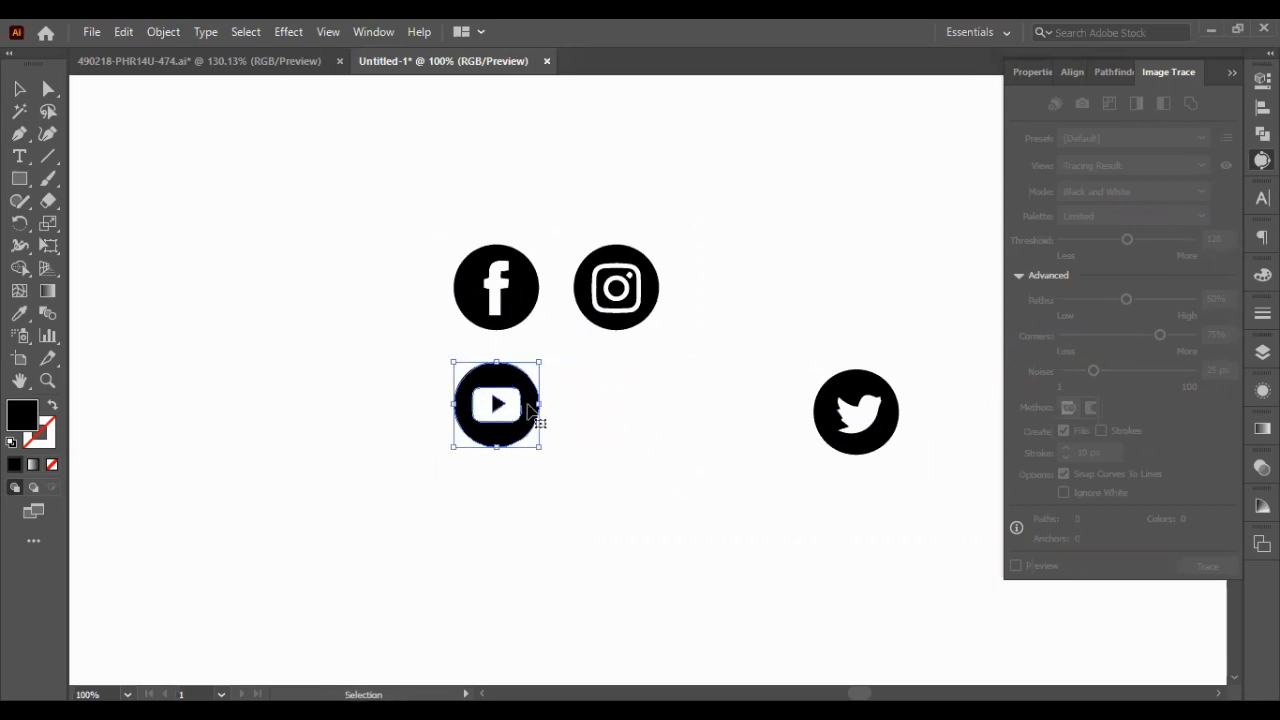
left_click_drag(530, 408, 944, 258)
Move the complete Instagram icon and the Facebook icon out of the expanded artwork, next to the YouTube and Twitter icons
left_click(617, 290)
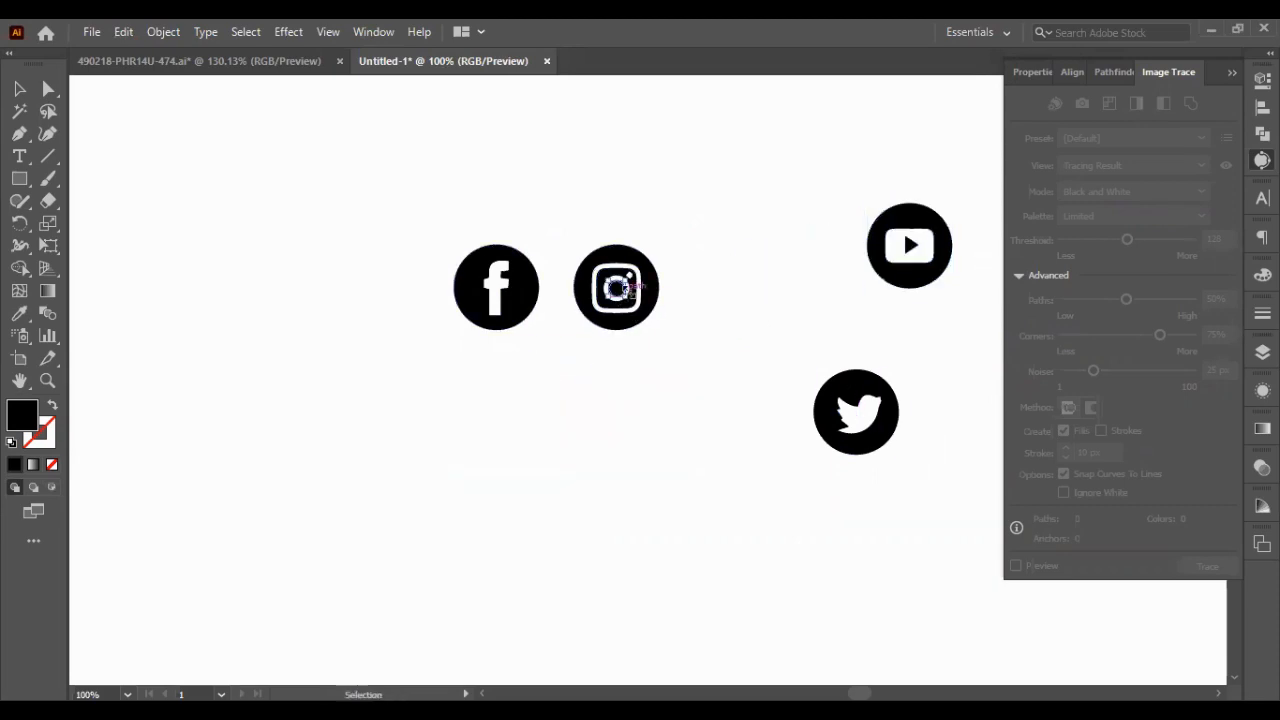
left_click(635, 291, "shift")
left_click(649, 293, "shift")
key("a")
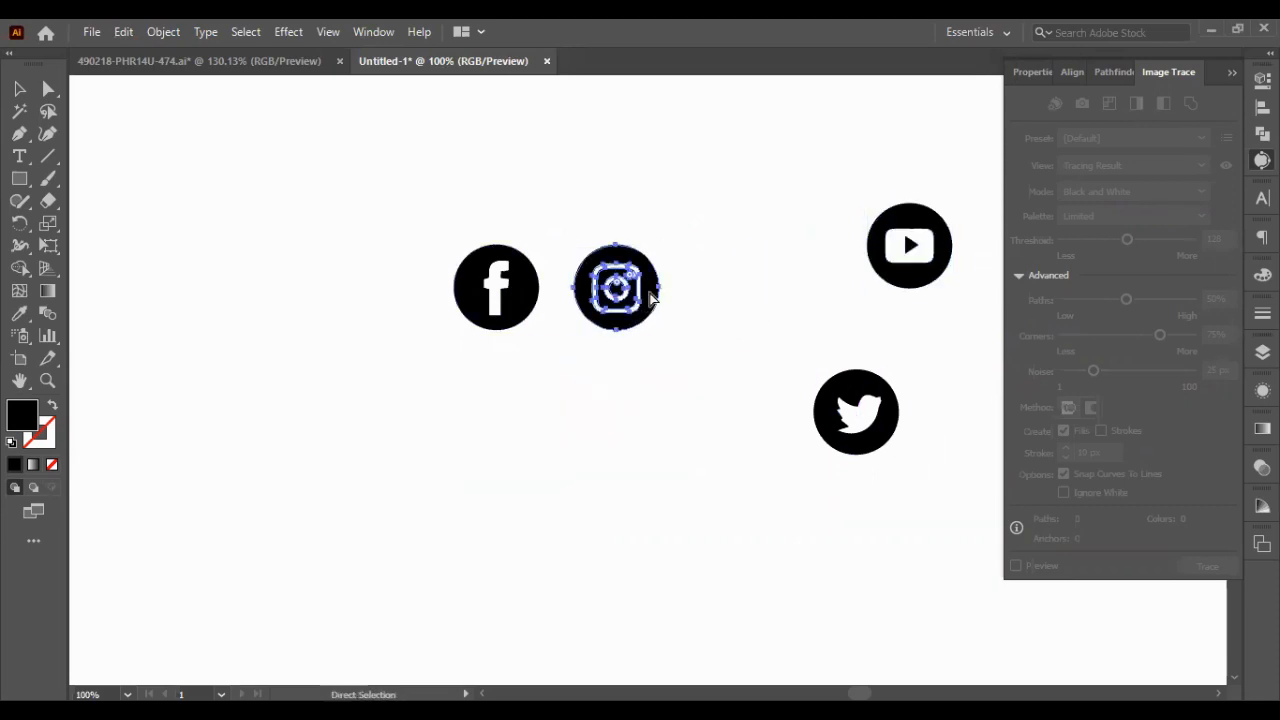
key("v")
left_click_drag(655, 309, 944, 178)
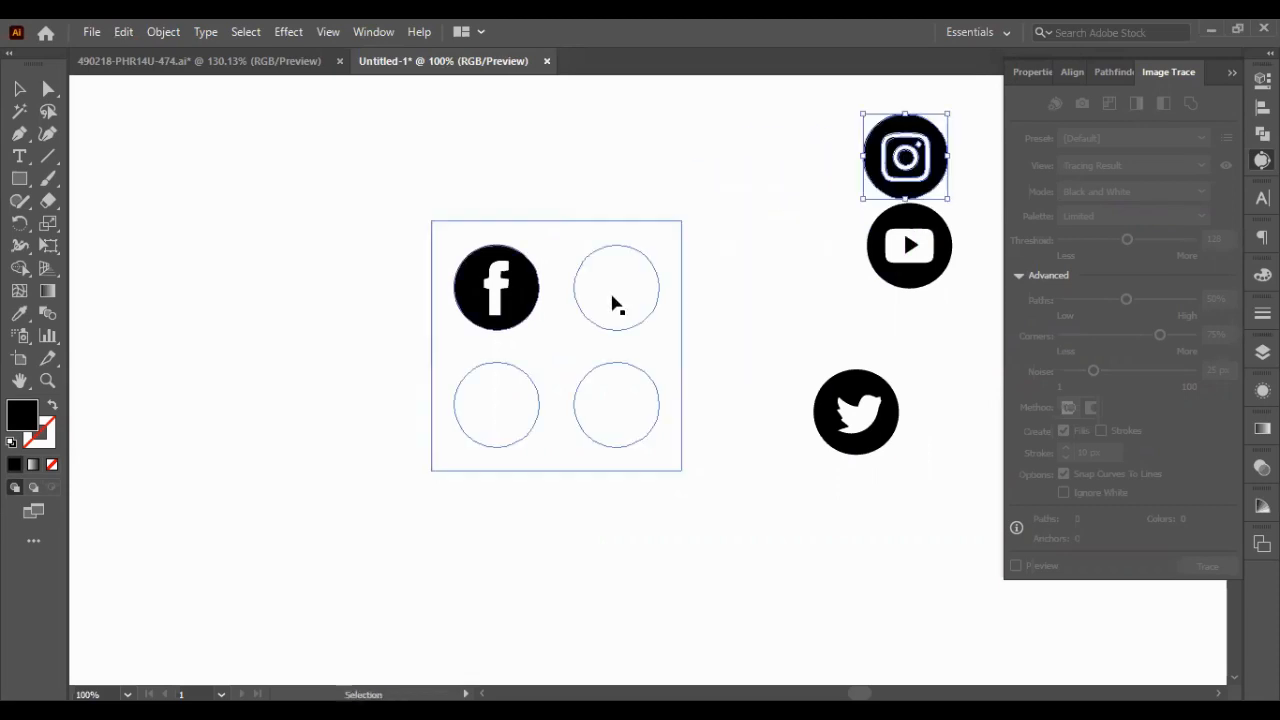
double_click(525, 289)
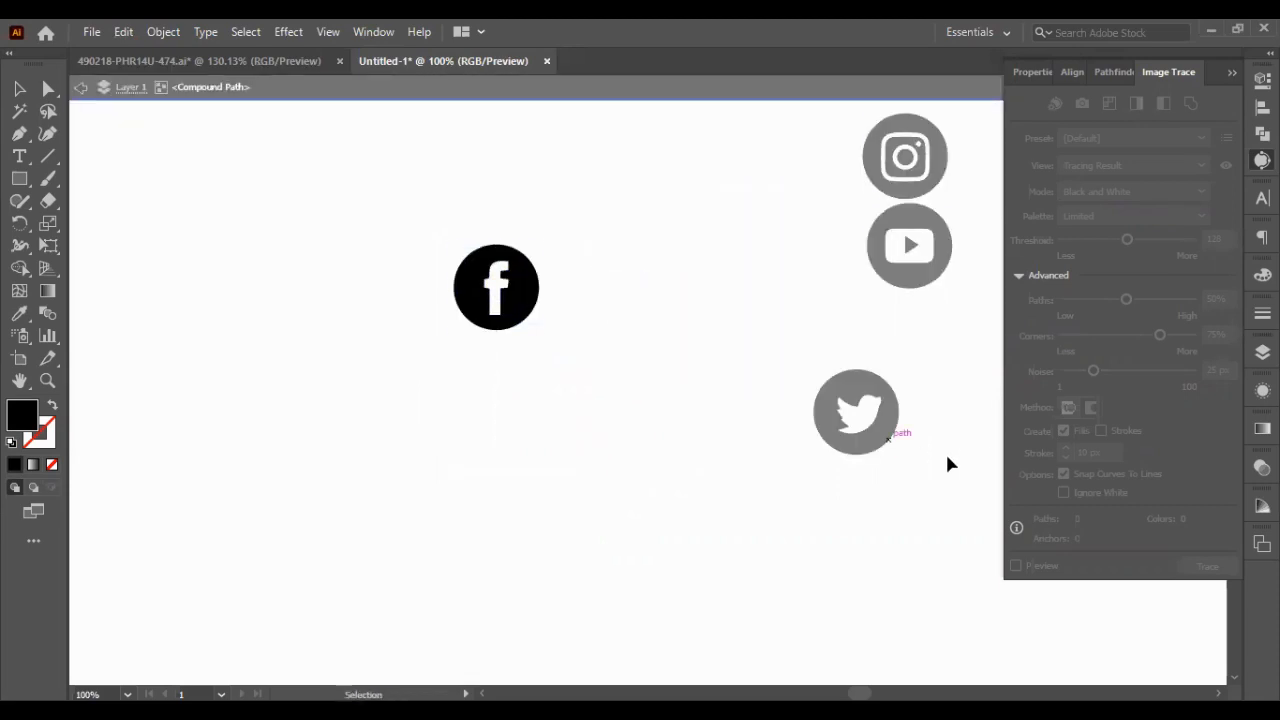
double_click(157, 277)
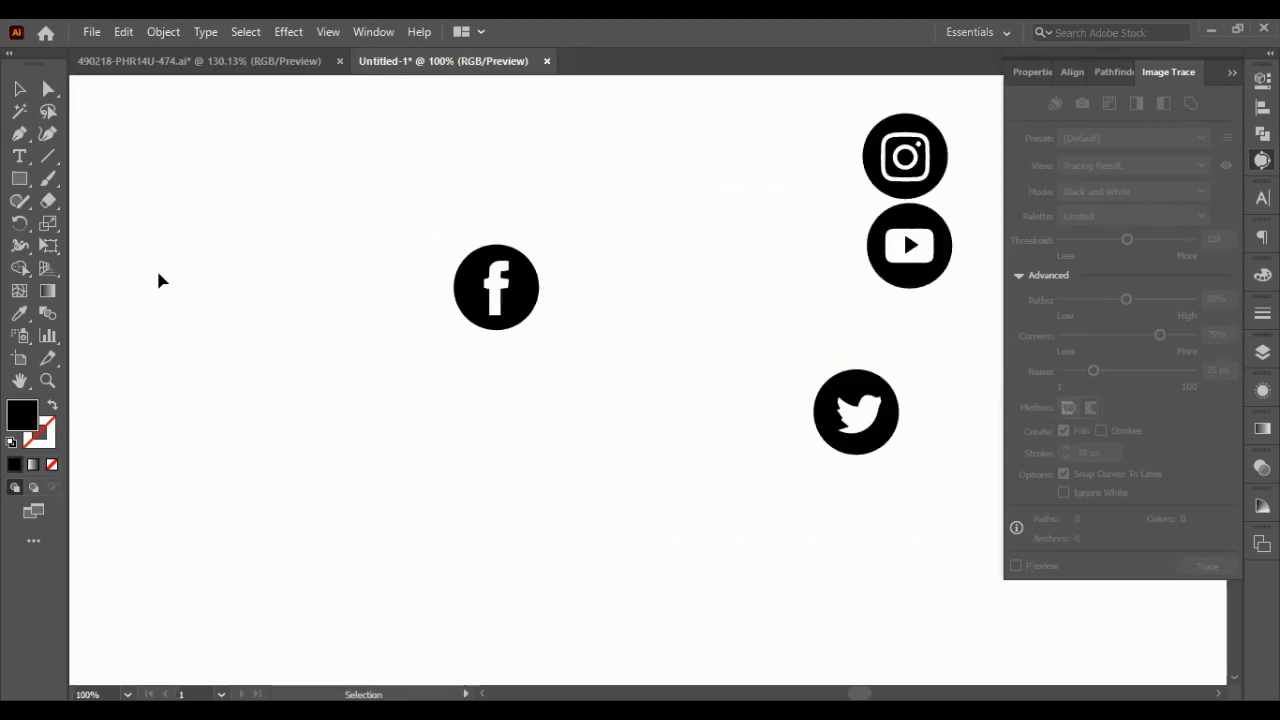
left_click_drag(525, 300, 928, 385)
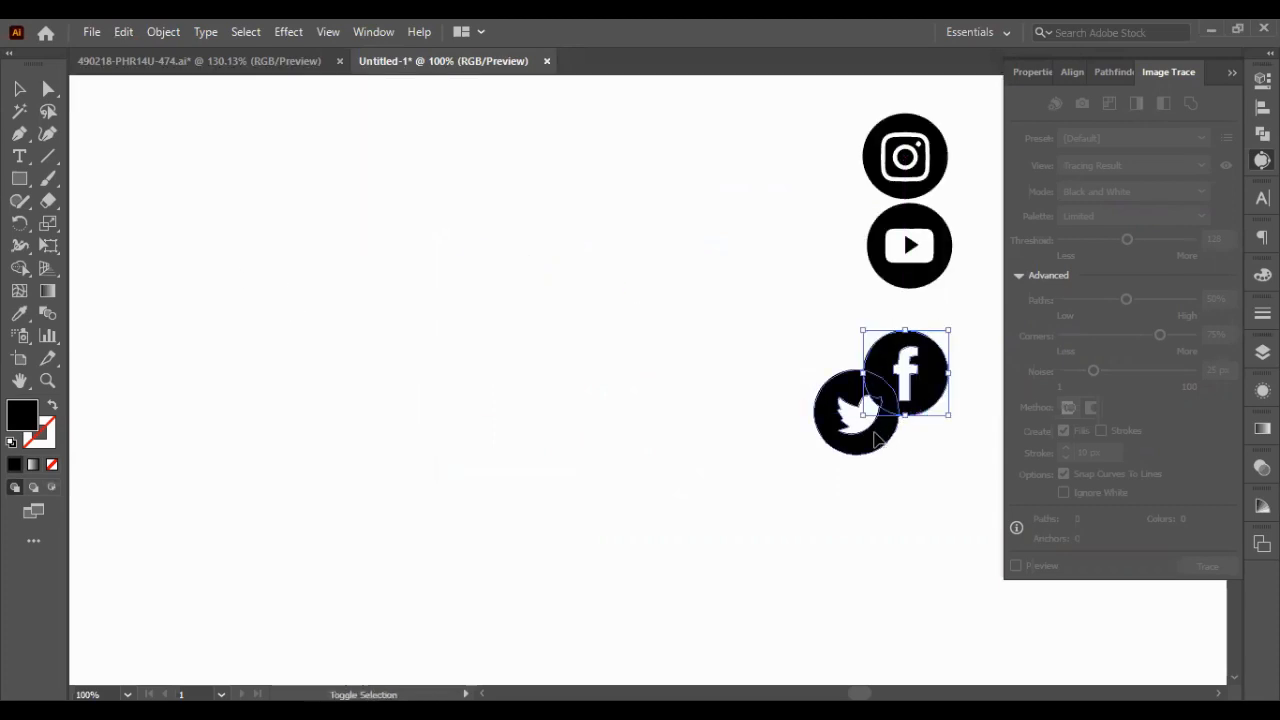
Copy the four separated social icons, switch to Adobe XD and paste them onto the shoe landing page
left_click(860, 425, "shift")
left_click(948, 228, "shift")
left_click(940, 176, "shift")
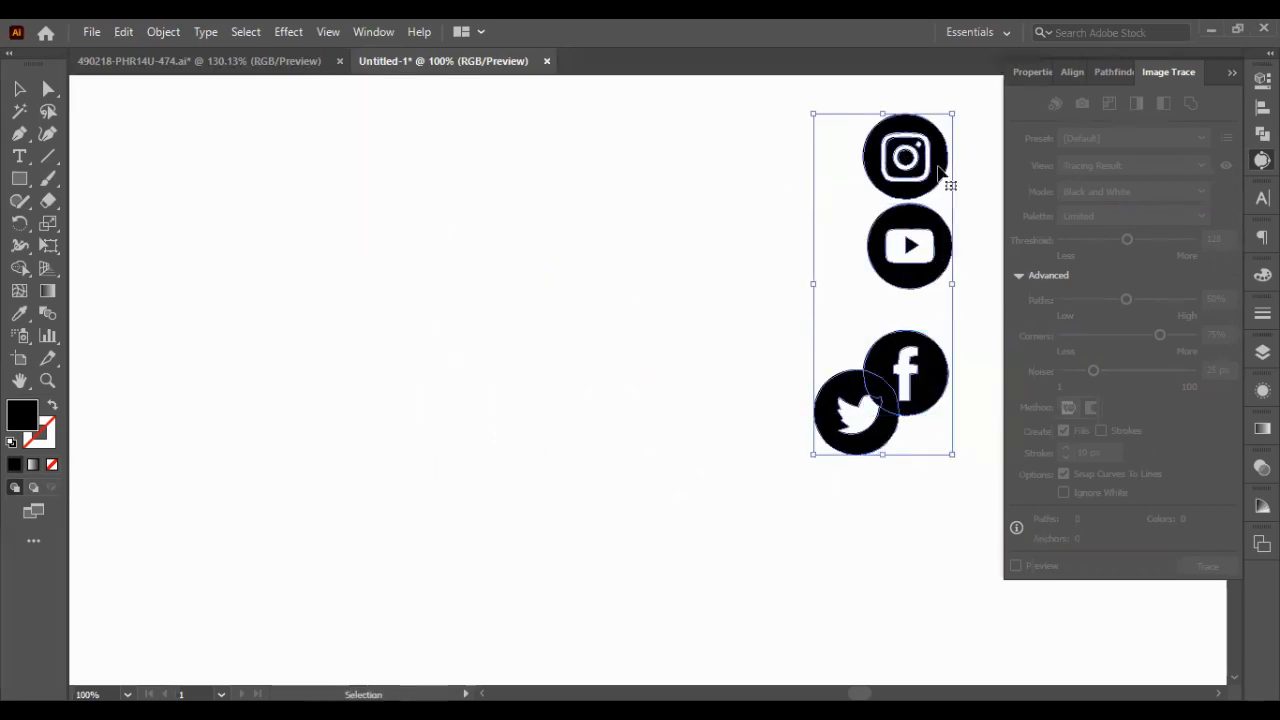
key("a")
key("Delete")
key("v")
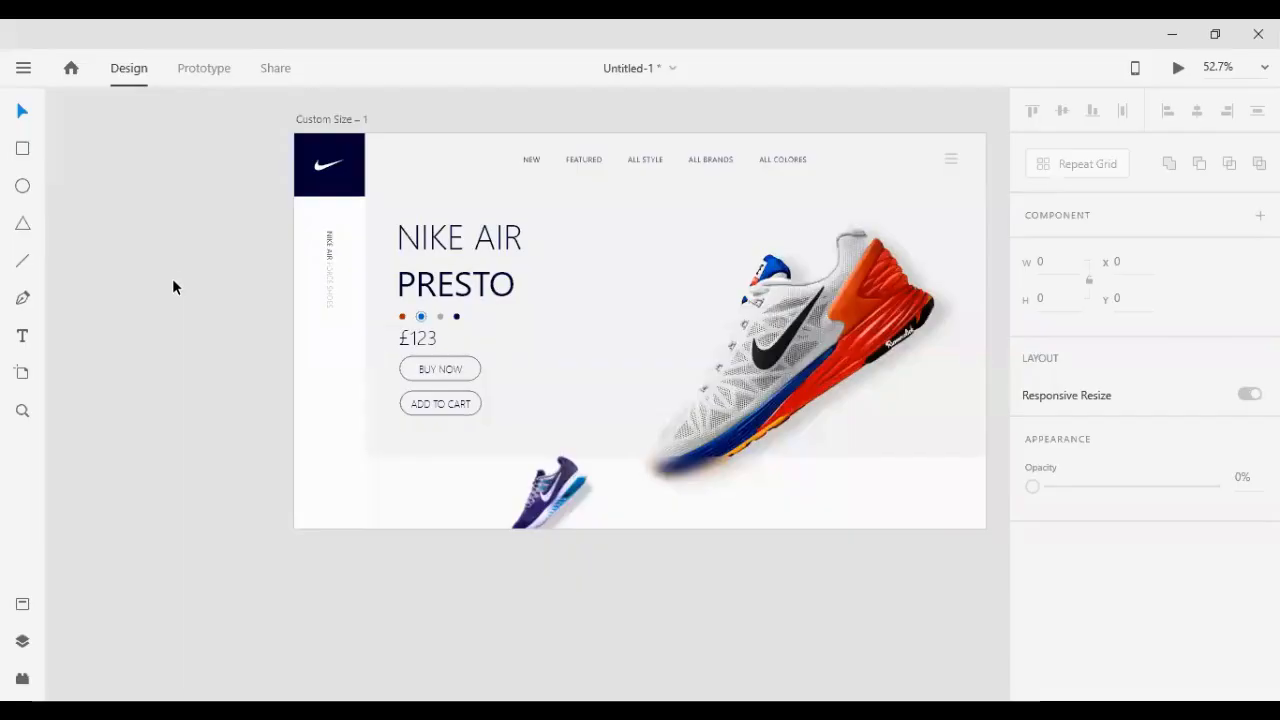
scroll(444, 450, "down", 3)
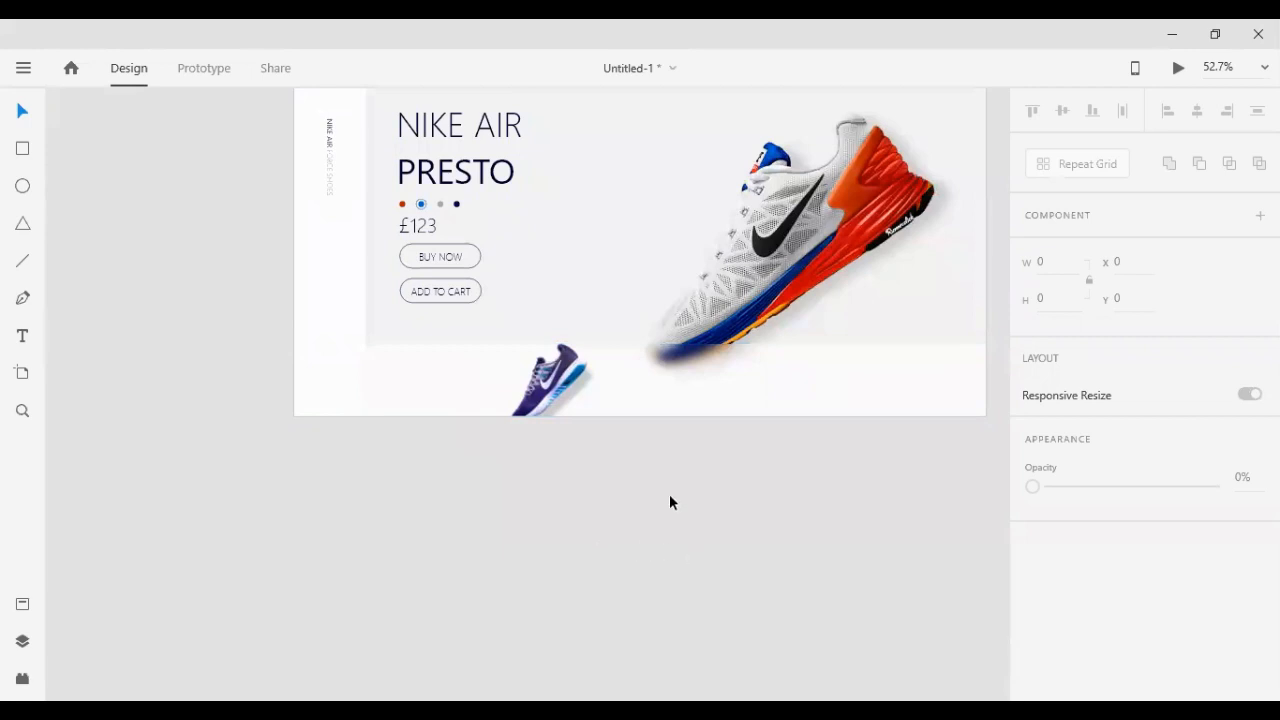
key("ctrl+v")
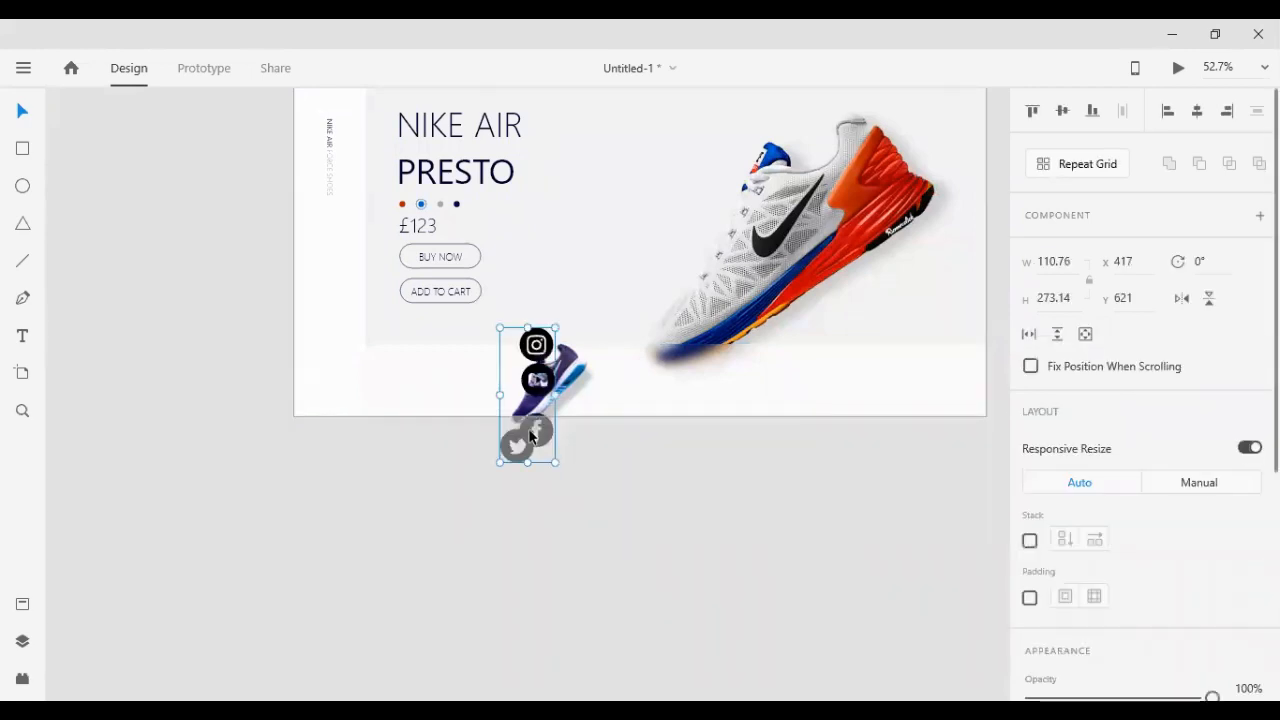
Move the pasted icons into the white sidebar beneath the vertical text and arrange them in a single column
left_click_drag(447, 410, 333, 421)
left_click(328, 401)
double_click(316, 385)
left_click(331, 361, "shift")
left_click(329, 314, "shift")
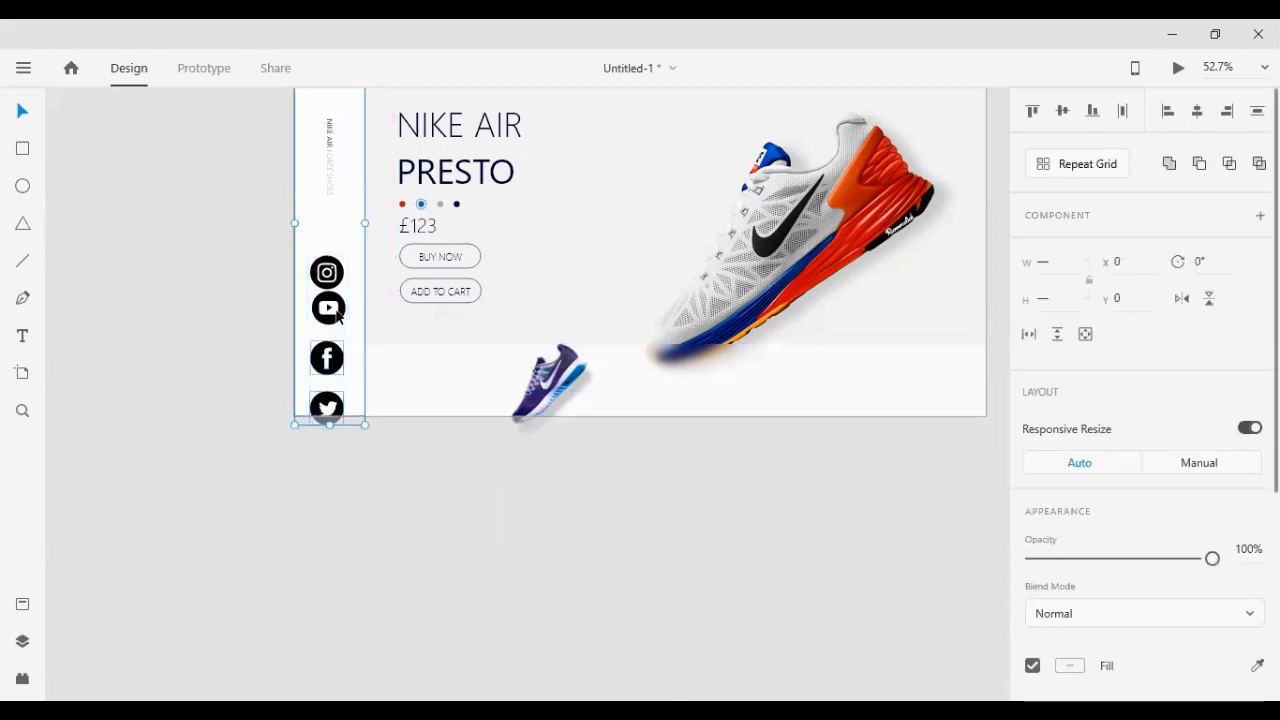
left_click(197, 289)
left_click(345, 362)
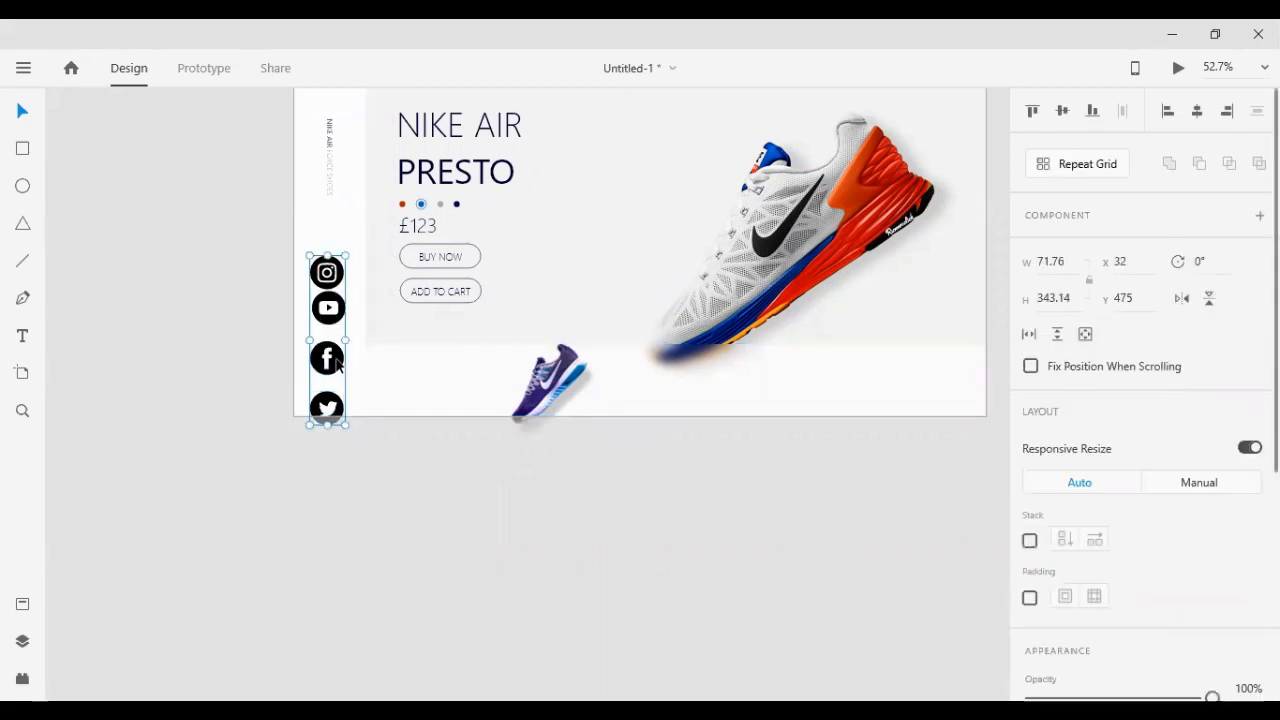
double_click(338, 365)
left_click(332, 334, "shift")
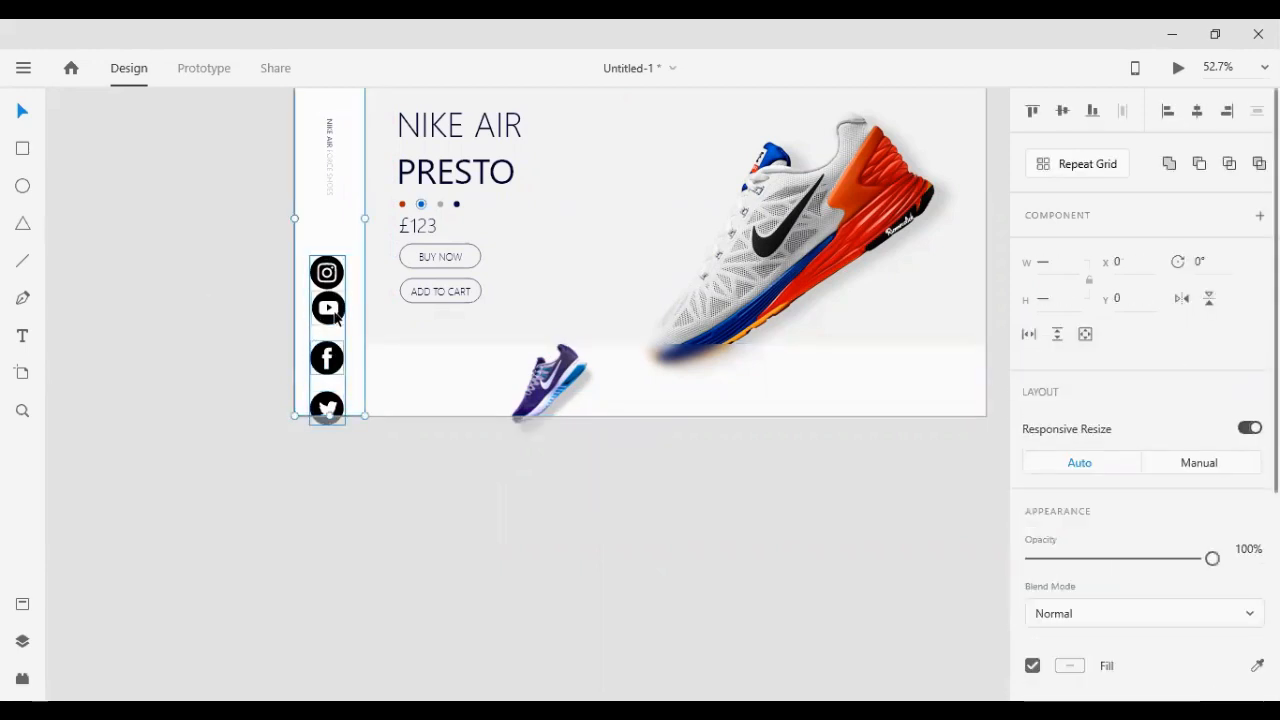
left_click(283, 347)
Select the four individual icons in the sidebar, align their horizontal centres and distribute them evenly in the vertical direction
left_click(333, 364)
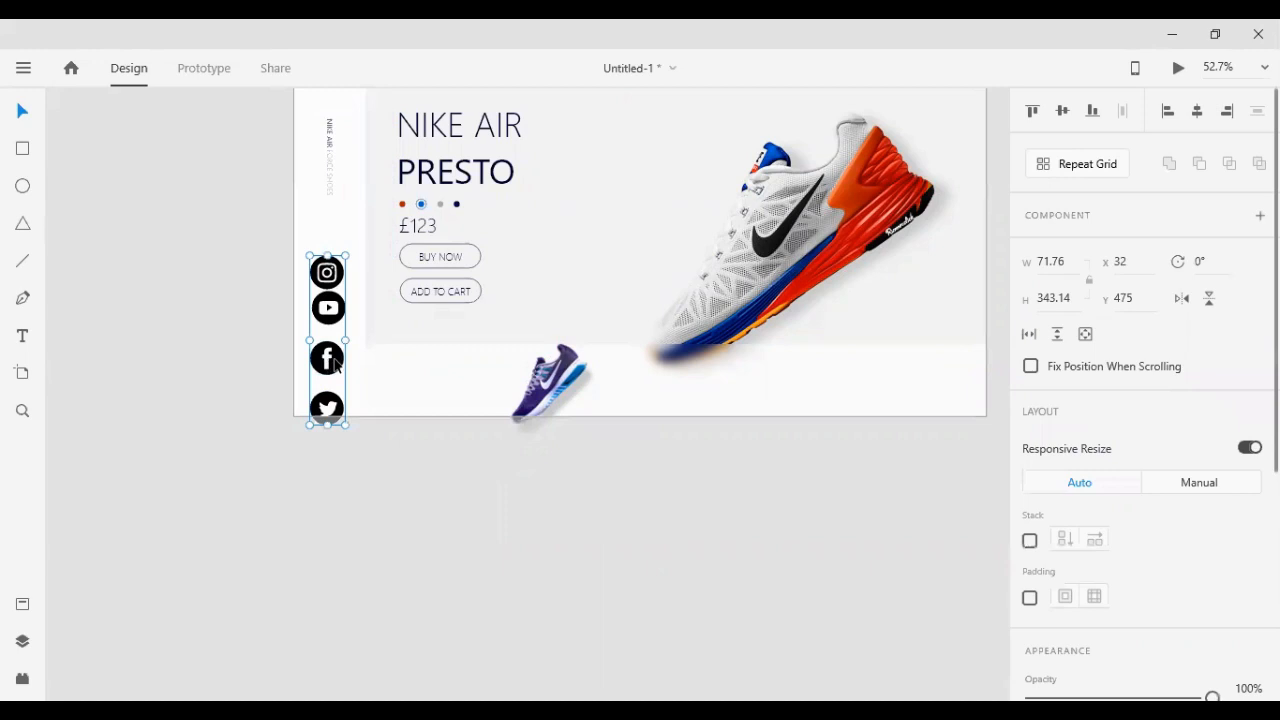
double_click(336, 365)
left_click(328, 404, "shift")
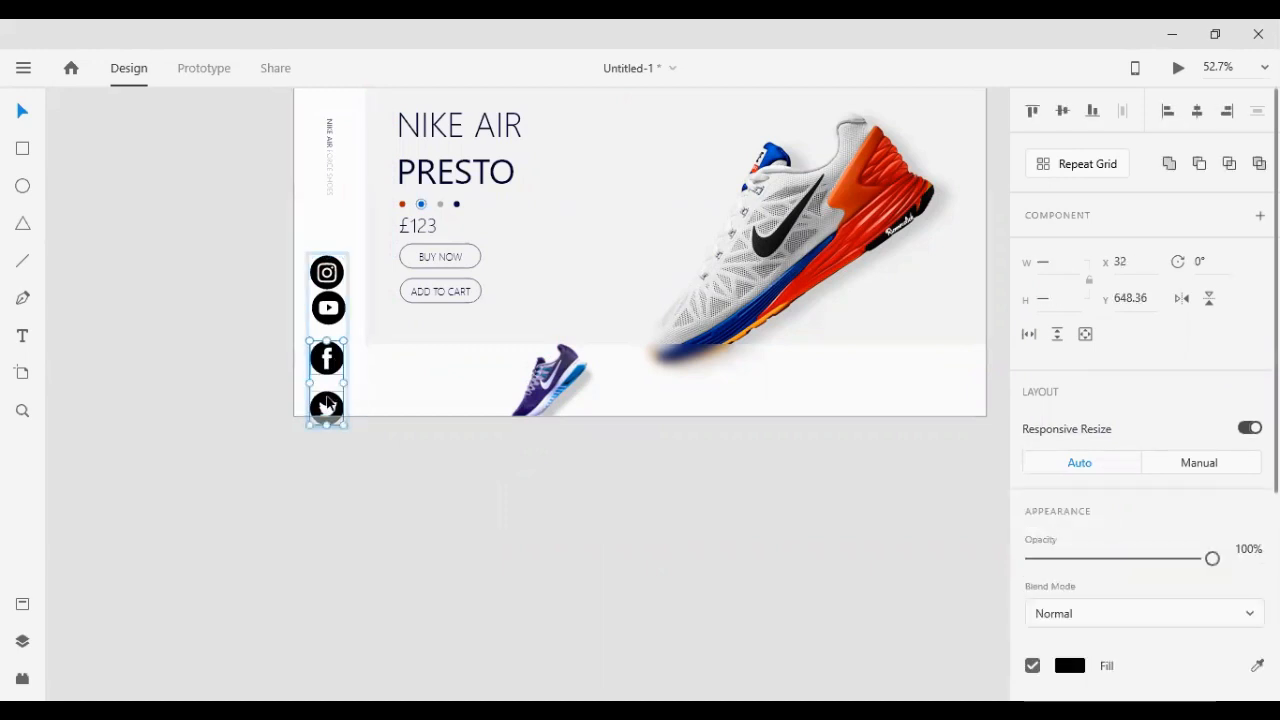
left_click(334, 298, "shift")
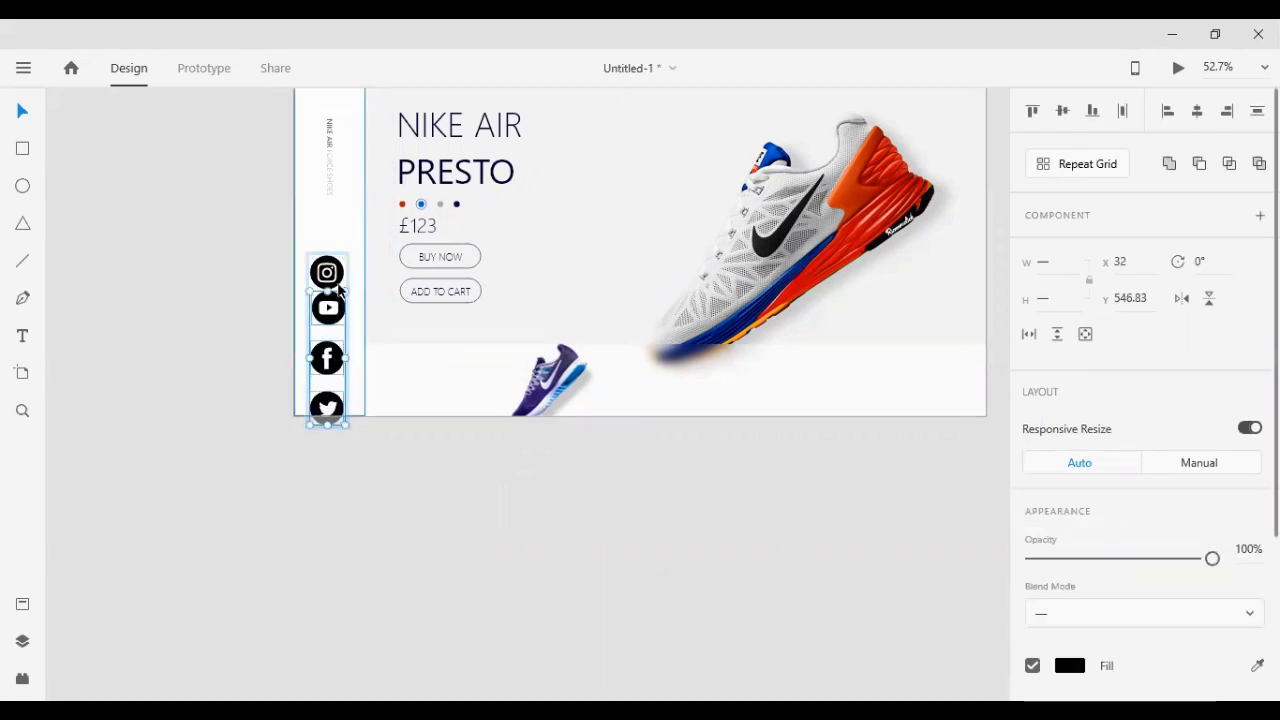
left_click(340, 290, "shift")
left_click(1095, 113)
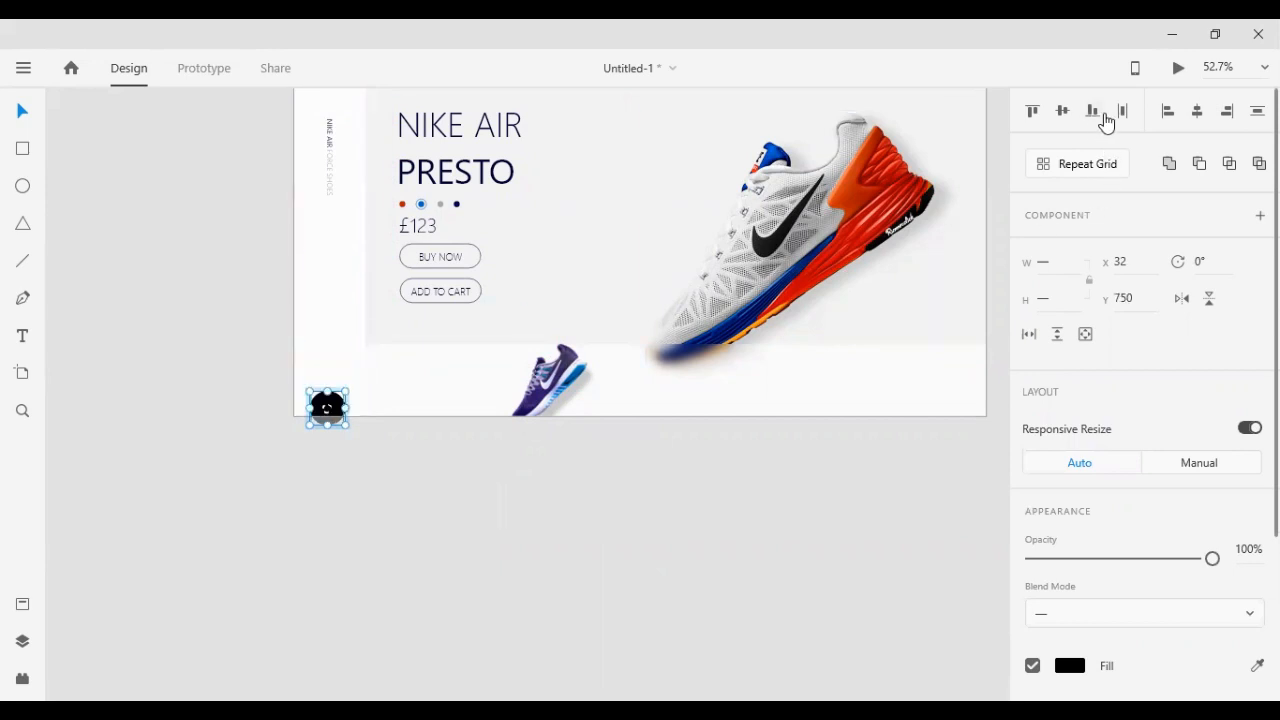
key("ctrl+z")
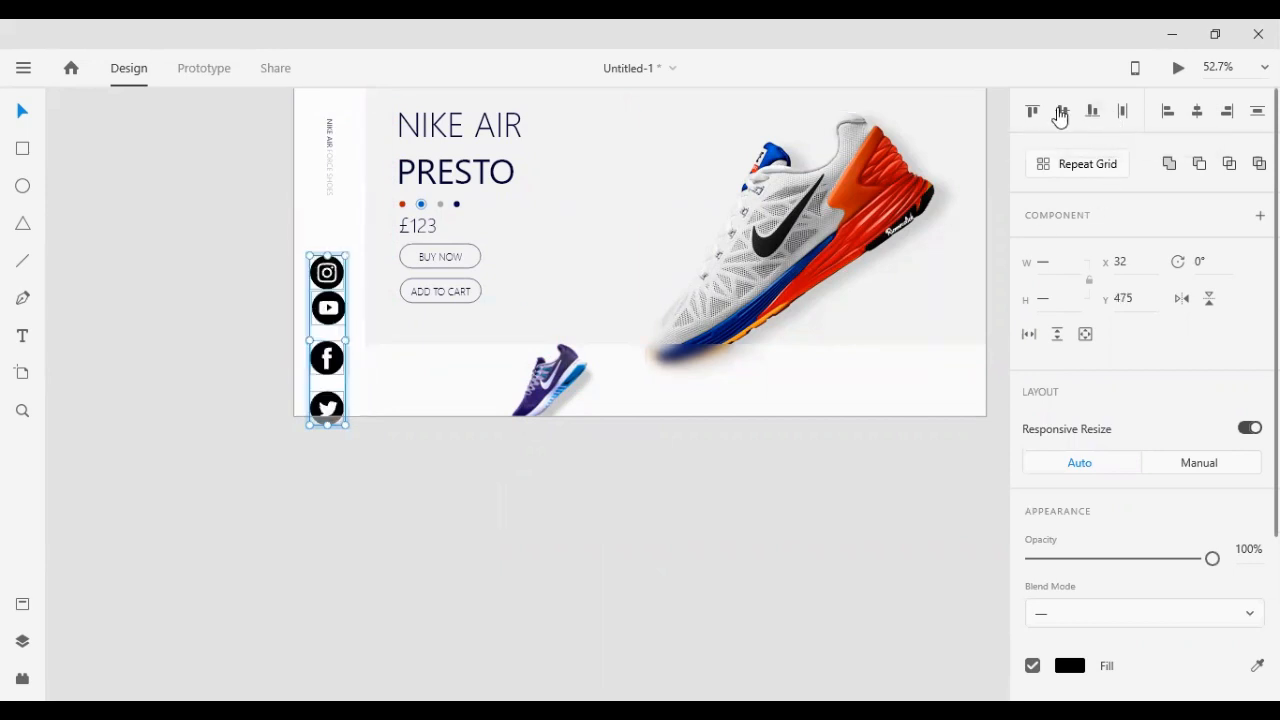
left_click(1197, 111)
left_click(1257, 111)
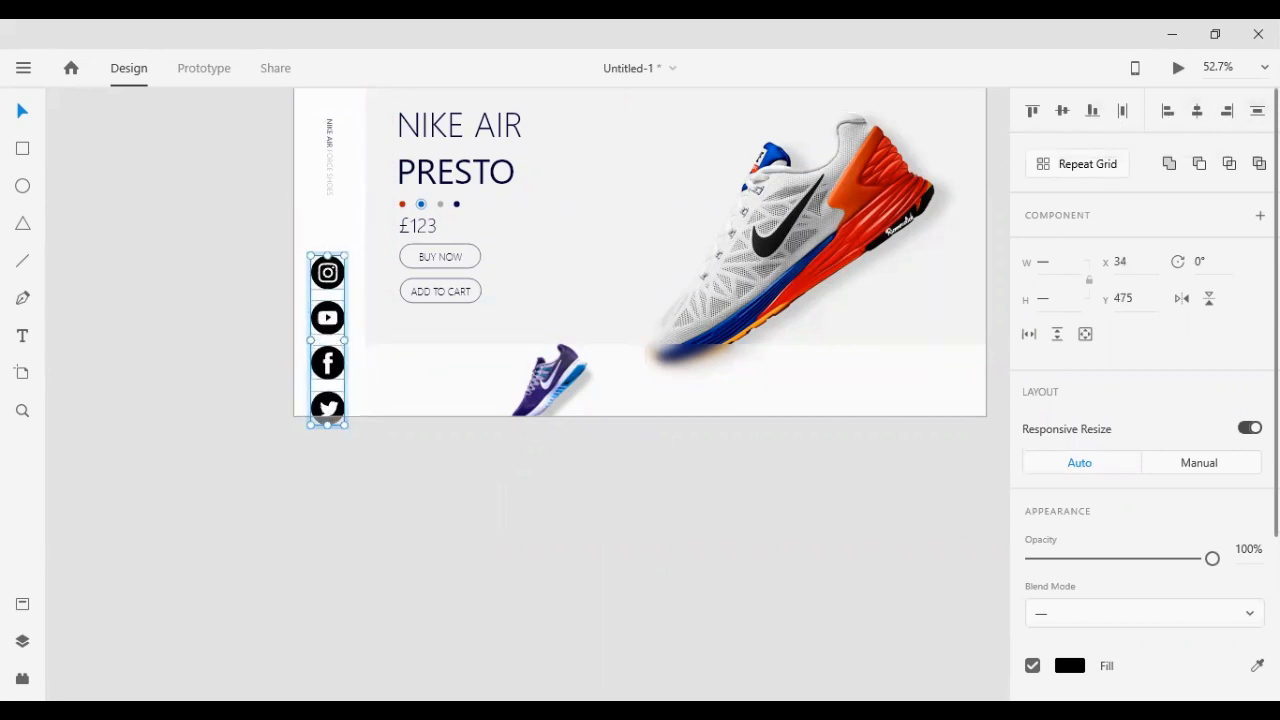
Scale the column of four icons down proportionally to about 23 × 117 and deselect it
scroll(1106, 349, "down", 3)
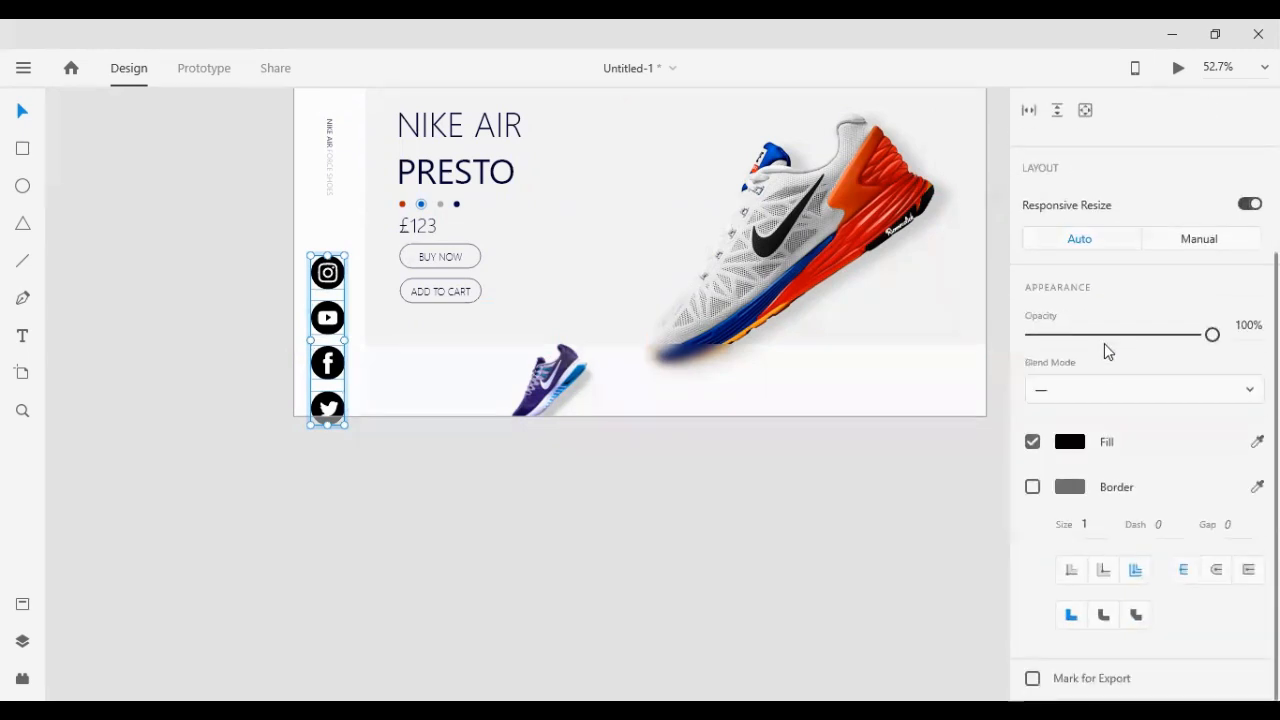
scroll(1106, 360, "up", 3)
scroll(1104, 366, "up", 1)
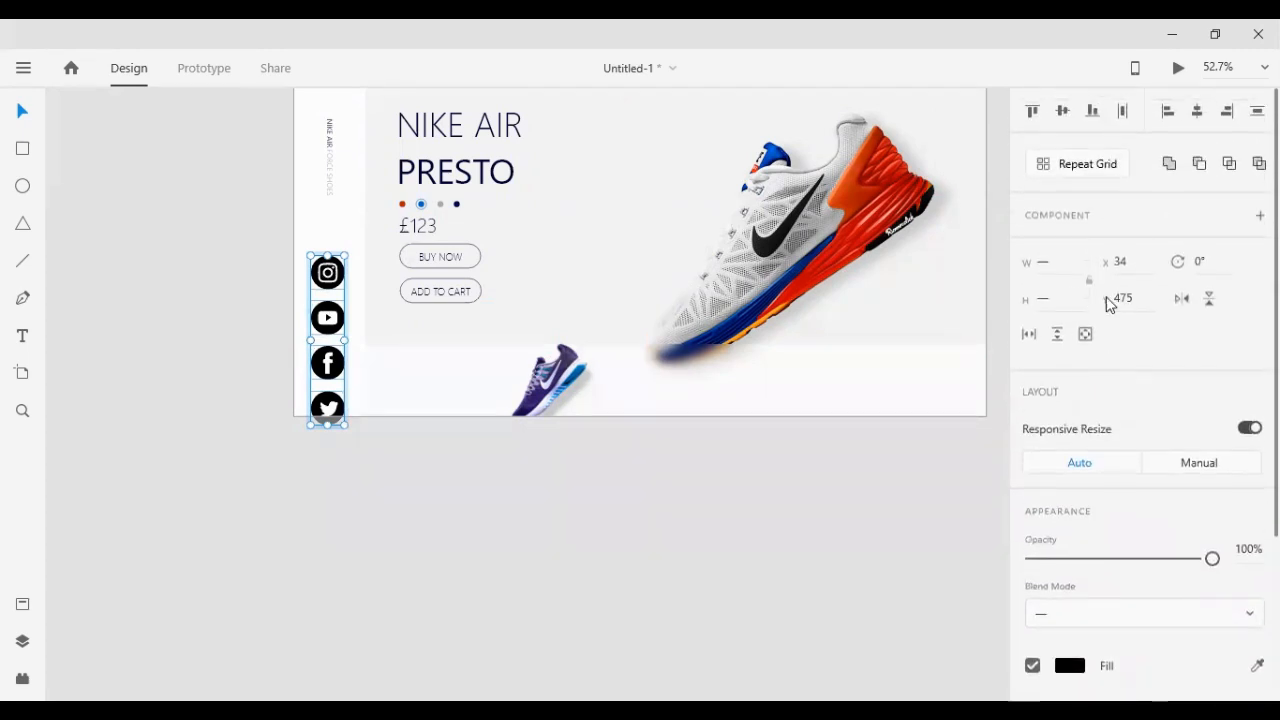
left_click(1055, 271)
left_click_drag(343, 425, 334, 421)
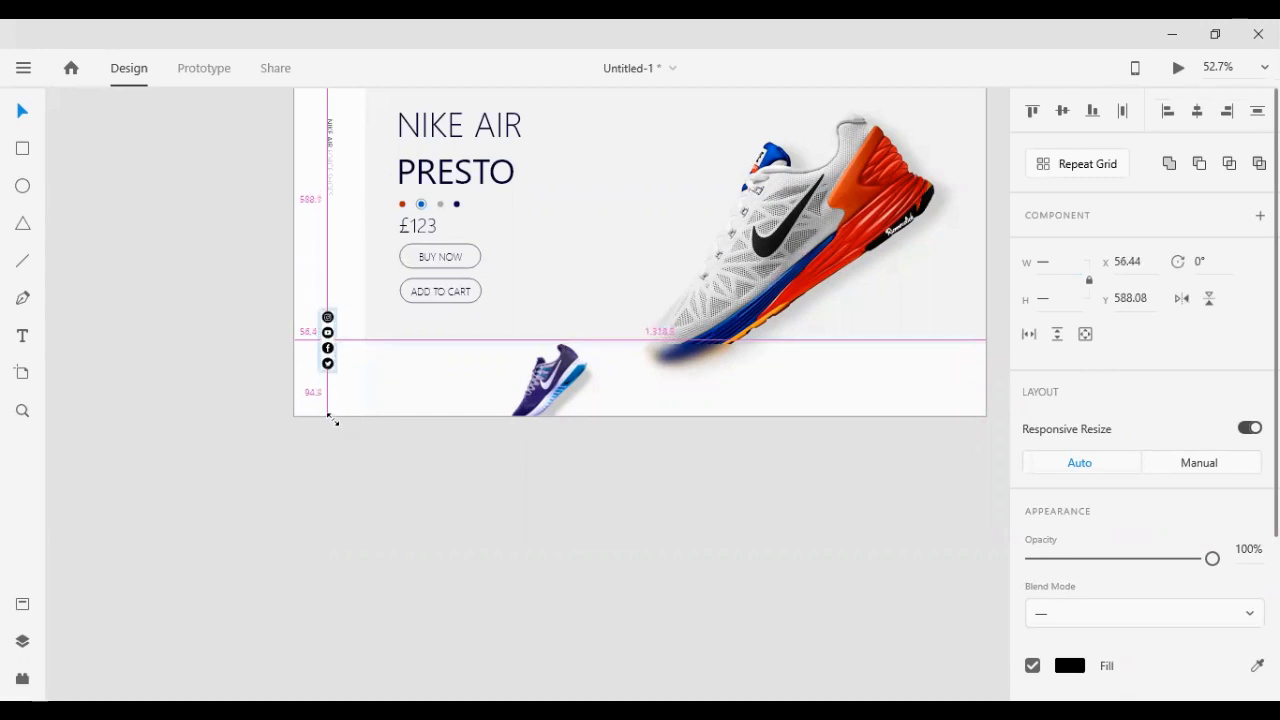
left_click(322, 449)
Move the small social icon column down the sidebar to about Y 635
scroll(321, 456, "up", 1)
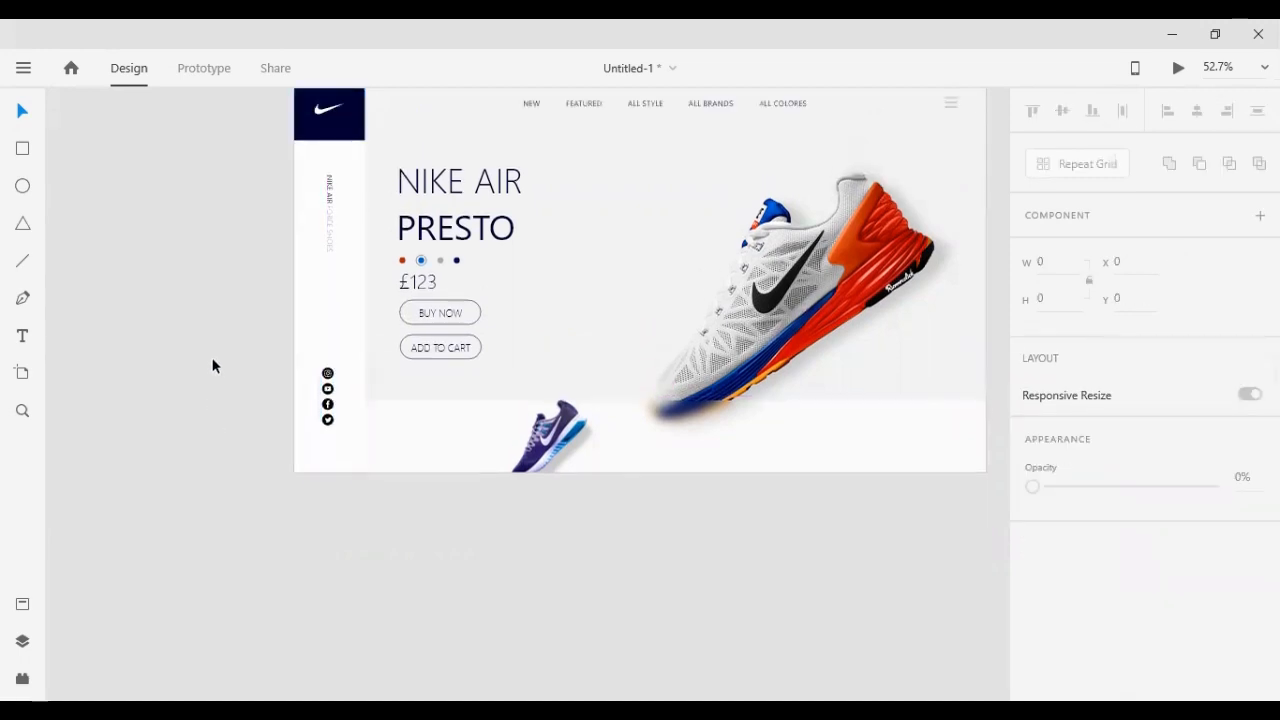
left_click_drag(213, 361, 338, 461)
left_click_drag(258, 381, 306, 450)
key("shift+Down")
key("shift+Down")
key("shift+Down")
key("shift+Down")
key("shift+Down")
key("shift+Down")
key("shift+Down")
key("shift+Down")
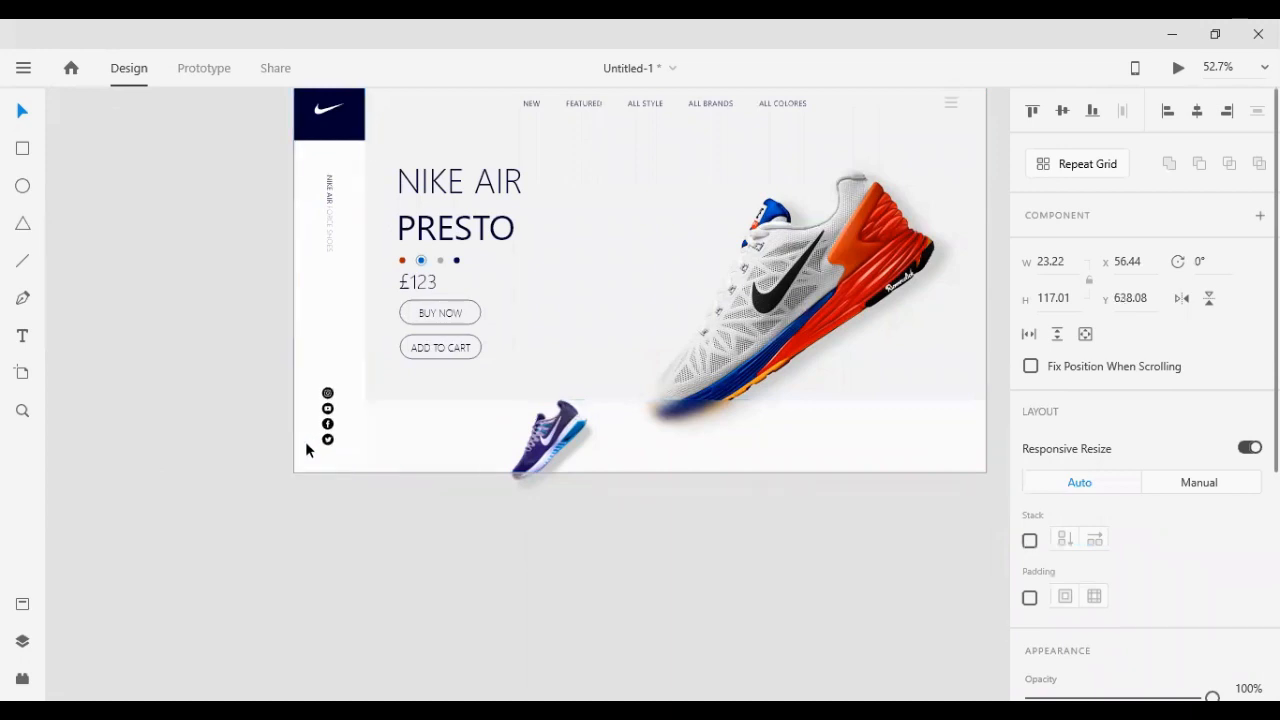
key("Down")
key("Down")
key("Down")
key("Down")
key("Down")
key("Down")
key("Down")
key("Down")
key("Down")
key("Down")
key("Down")
key("Down")
key("Down")
key("Down")
key("Down")
key("Down")
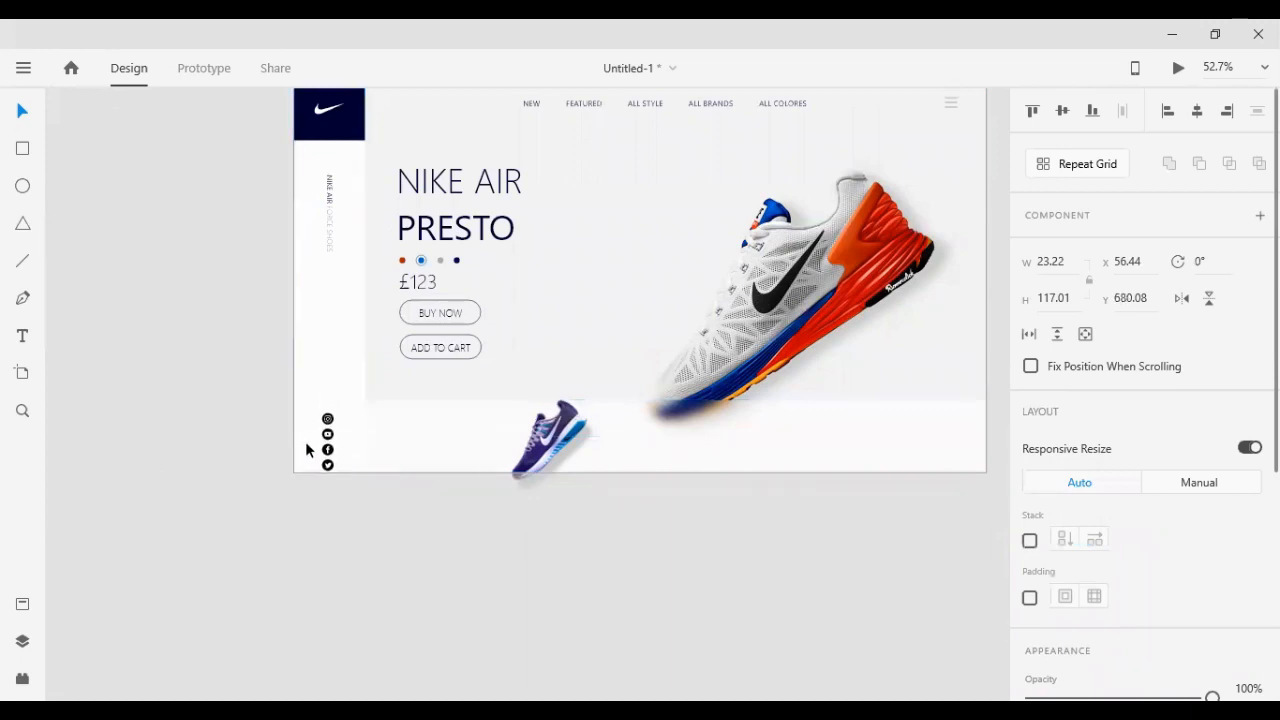
key("Down")
key("shift+Up")
key("shift+Up")
key("shift+Up")
key("shift+Up")
key("shift+Up")
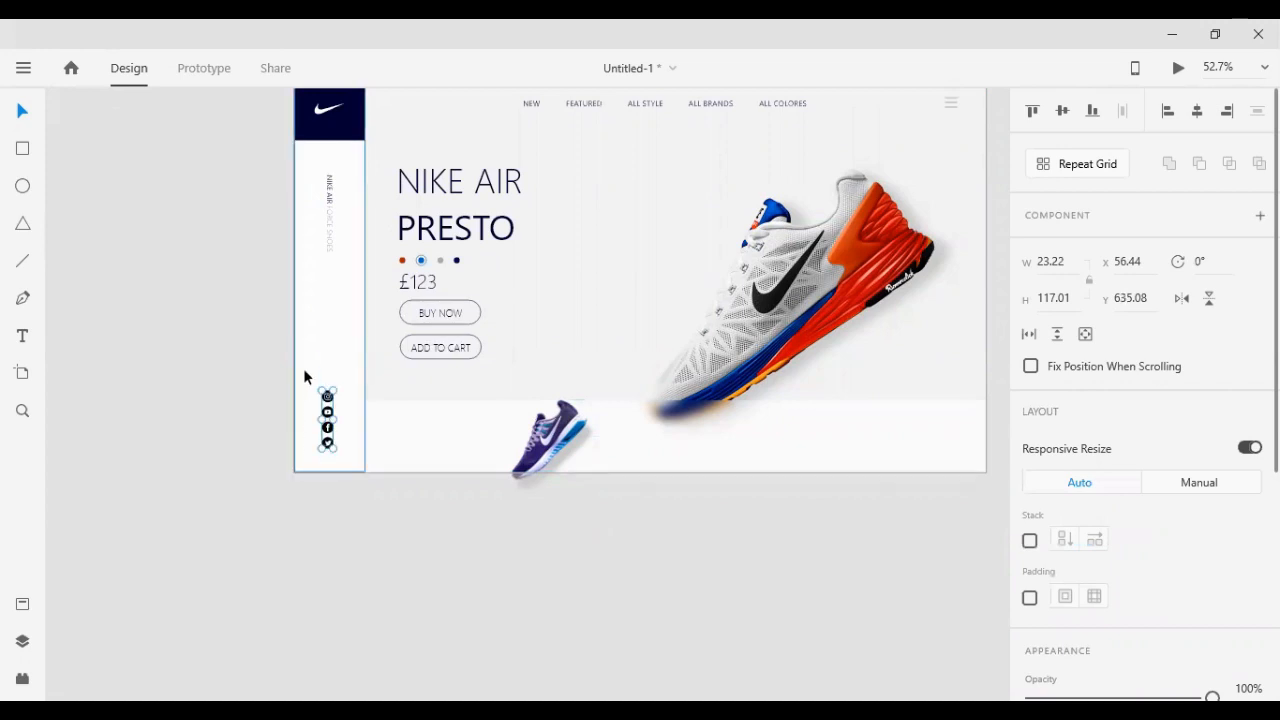
Centre the social icon column horizontally within the white sidebar and deselect
left_click(307, 359, "shift")
left_click(1196, 118)
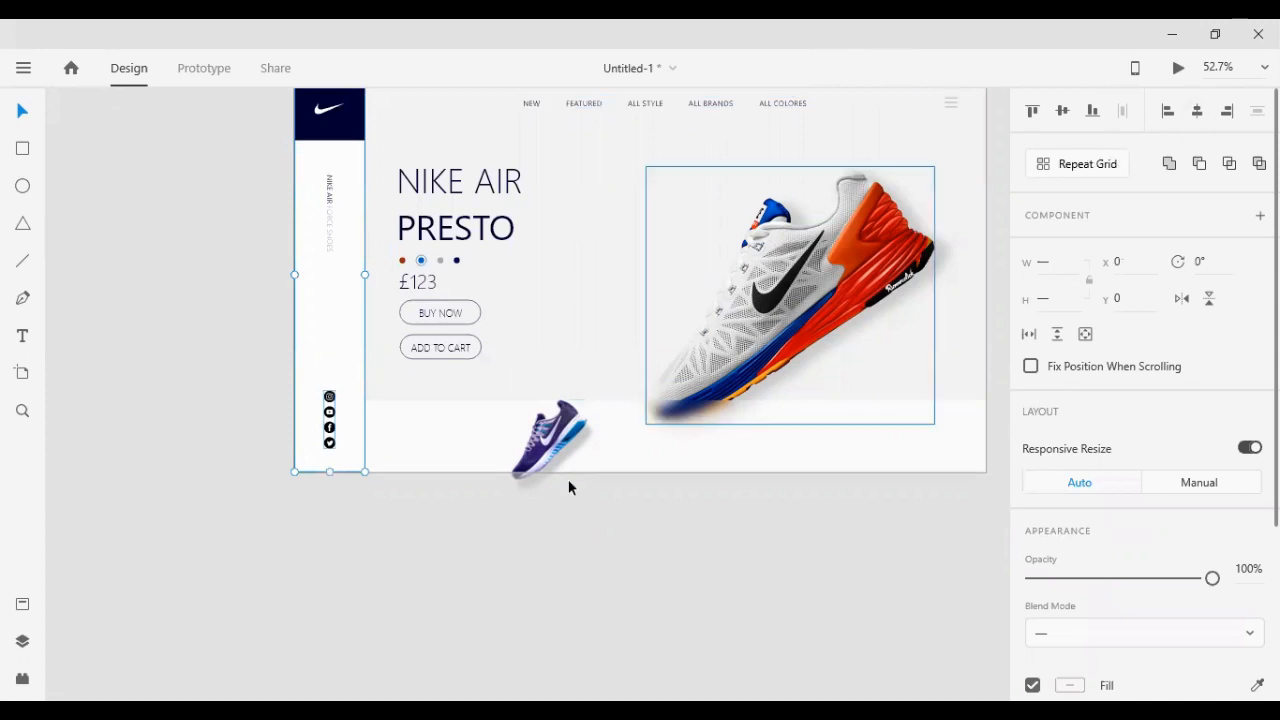
left_click(568, 479)
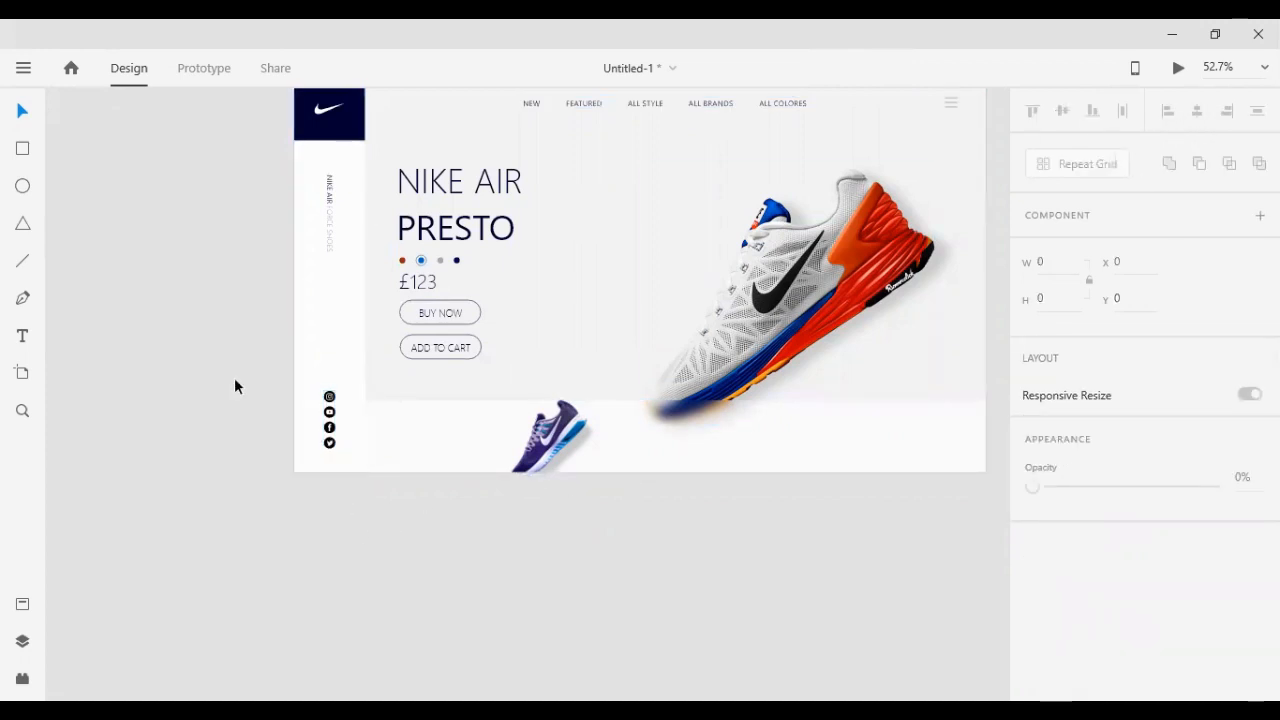
Set the opacity of the four social media icons in the sidebar to 50% and deselect them
left_click_drag(268, 376, 318, 448)
scroll(1134, 534, "down", 4)
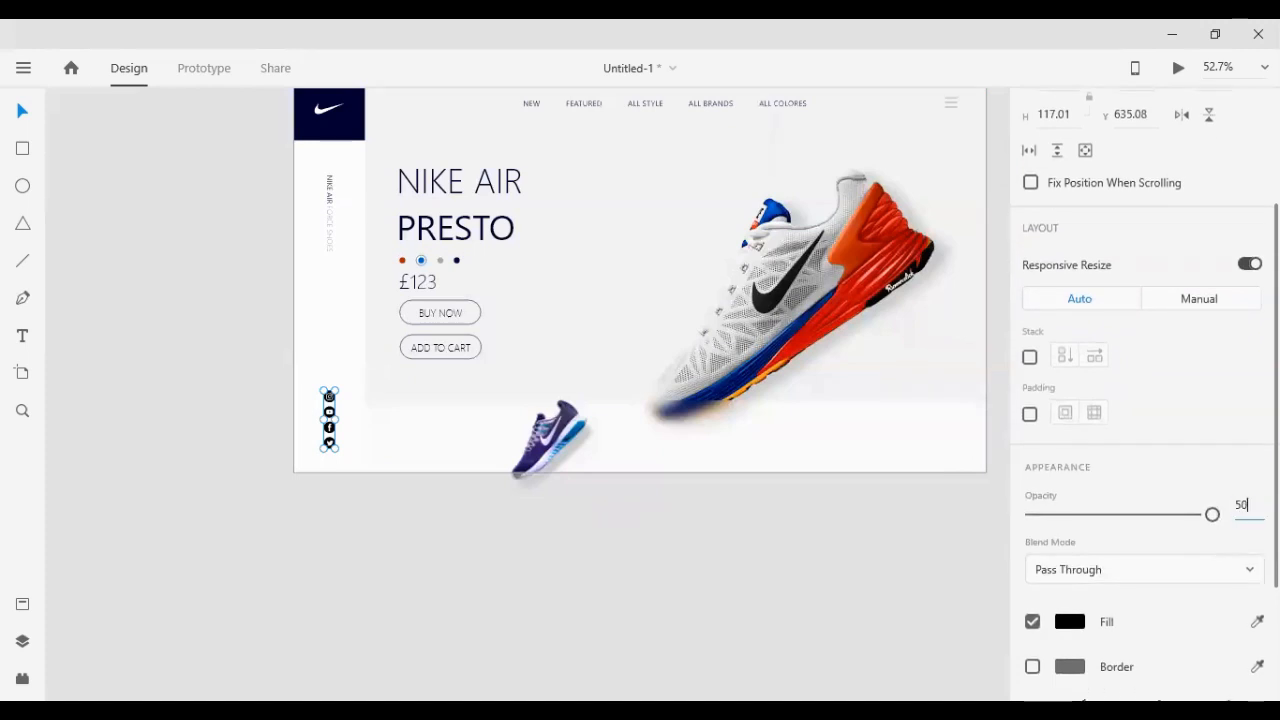
key("Return")
left_click(626, 504)
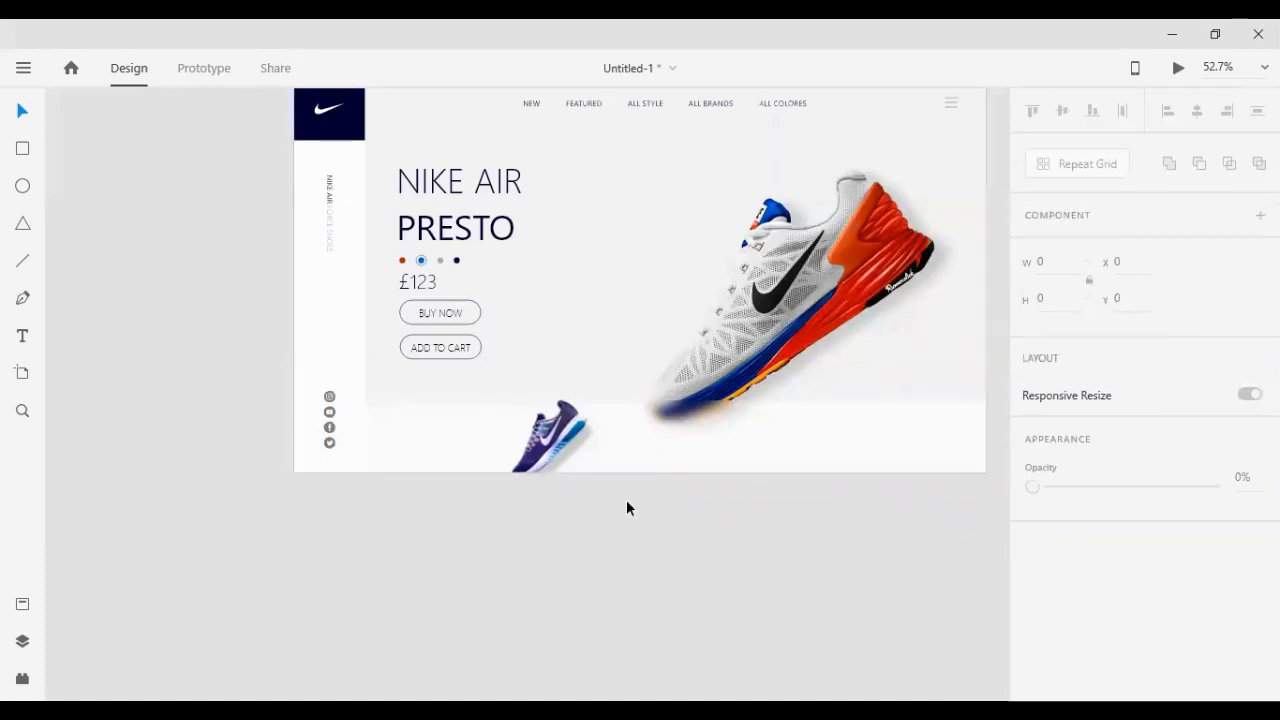
scroll(660, 505, "up", 3)
scroll(677, 461, "down", 3)
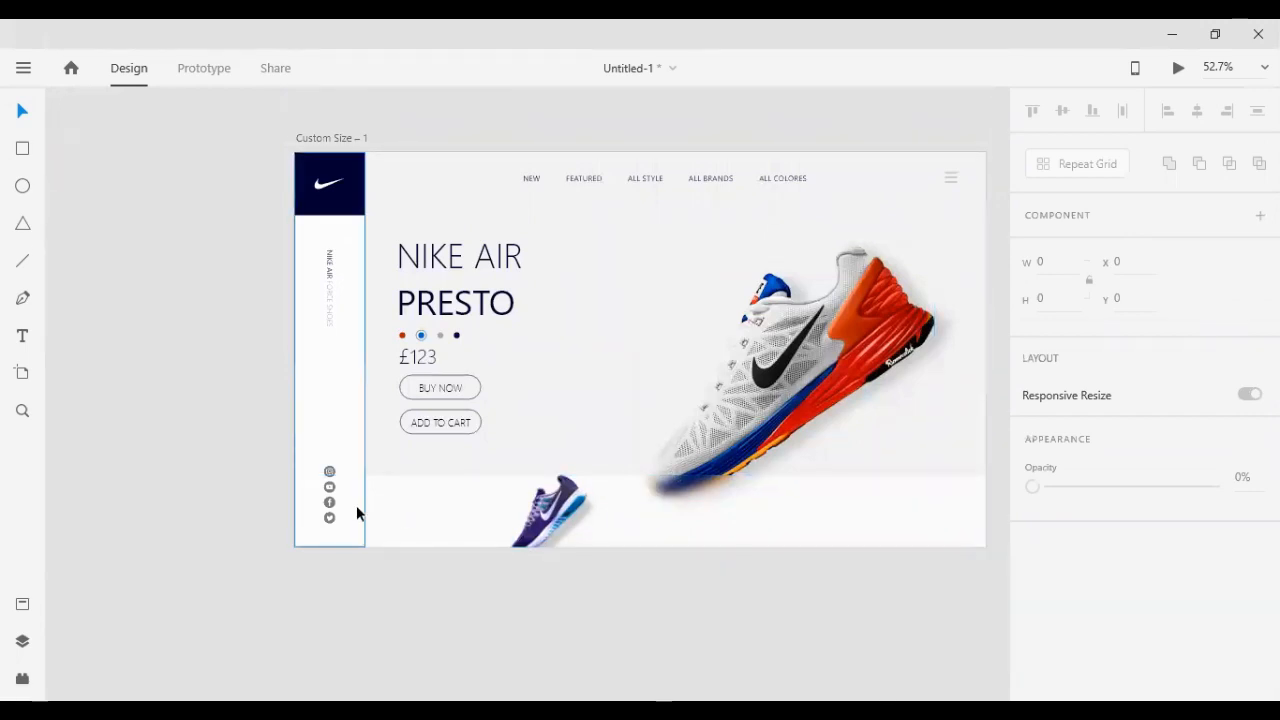
scroll(547, 440, "down", 2)
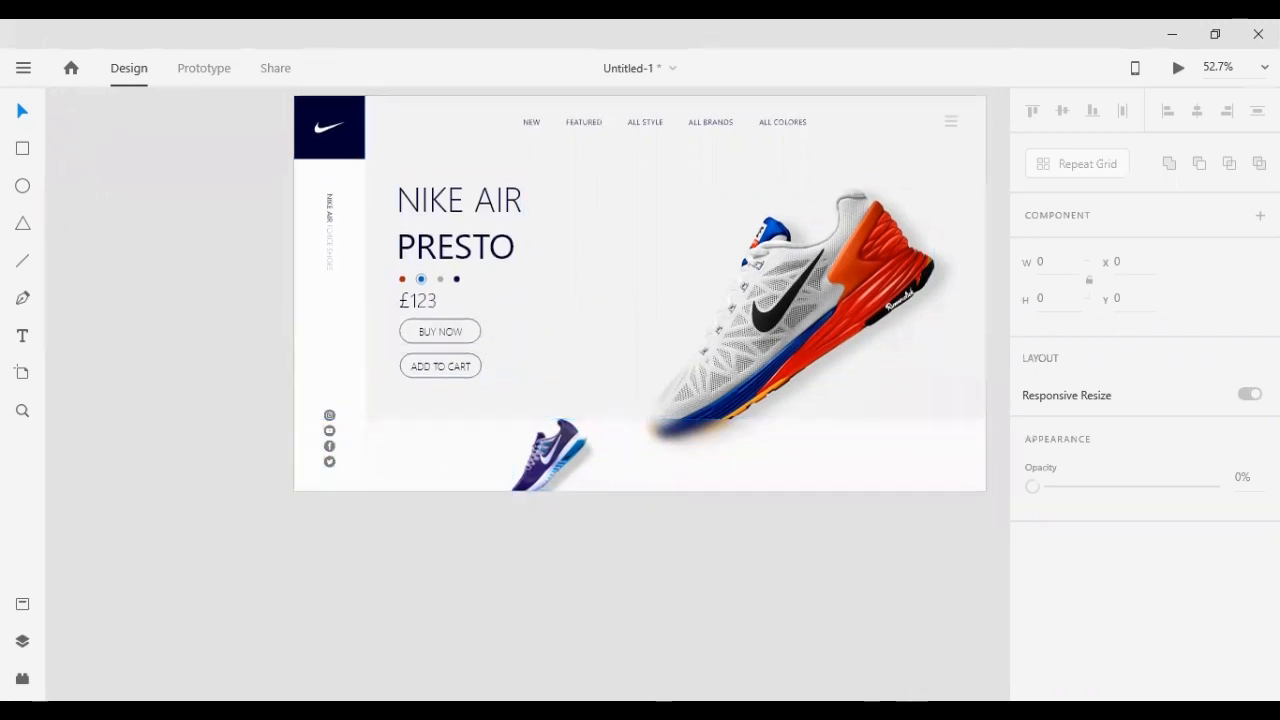
Move the blue-green shoe and the black-orange shoe from beside the artboard to just below it
scroll(860, 435, "down", 5)
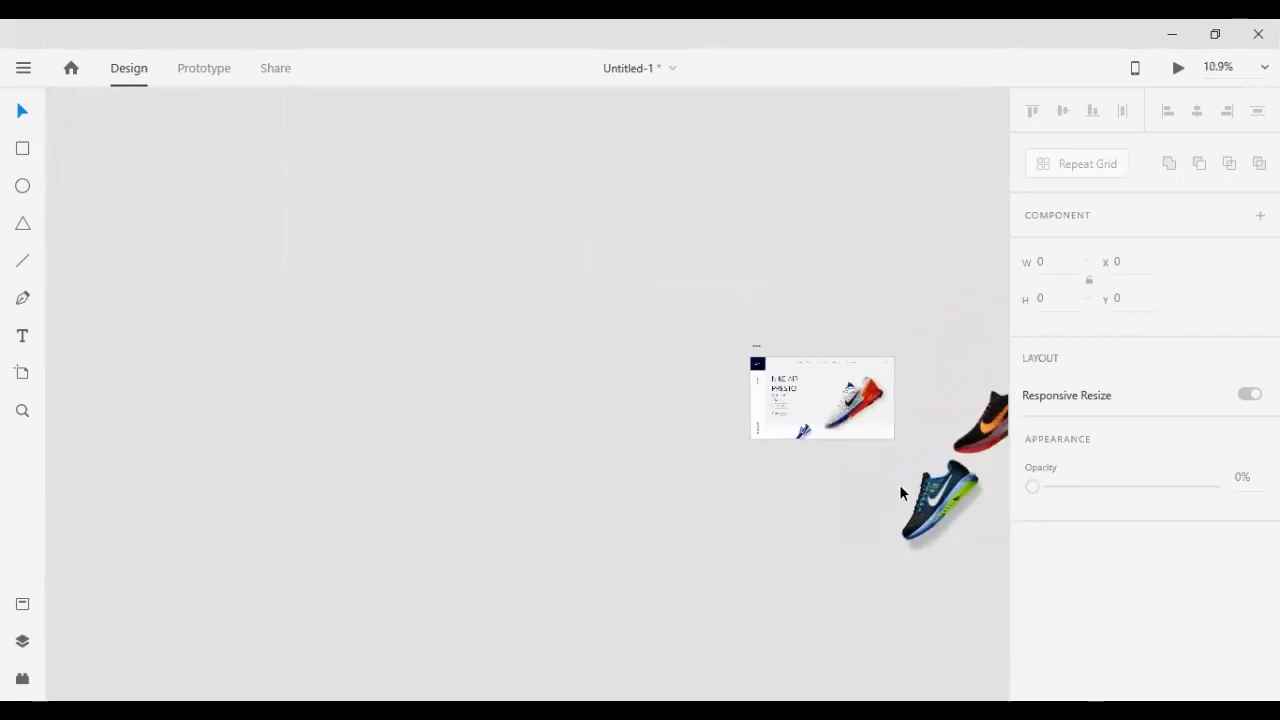
left_click_drag(903, 491, 760, 488)
left_click_drag(975, 420, 896, 505)
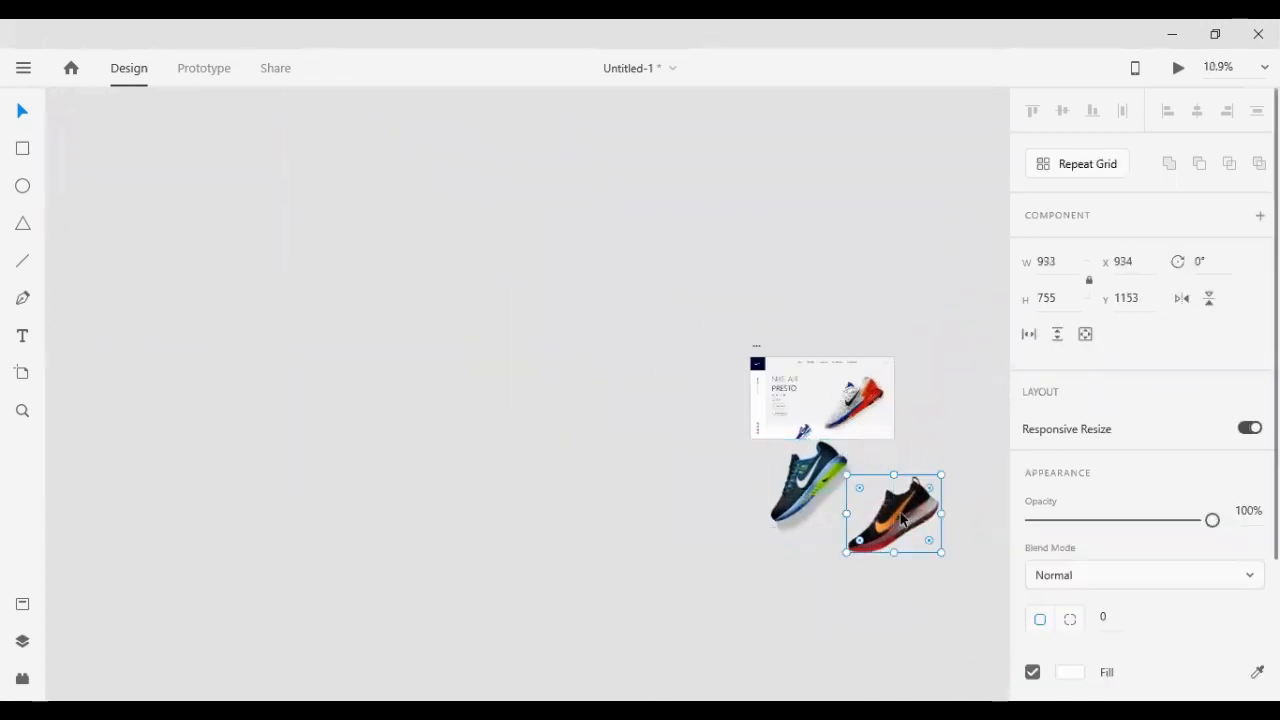
scroll(904, 515, "up", 3)
scroll(910, 550, "up", 2)
Scale the blue-green shoe down to about 242 × 246 and place it on the artboard's lower white strip
left_click(548, 186)
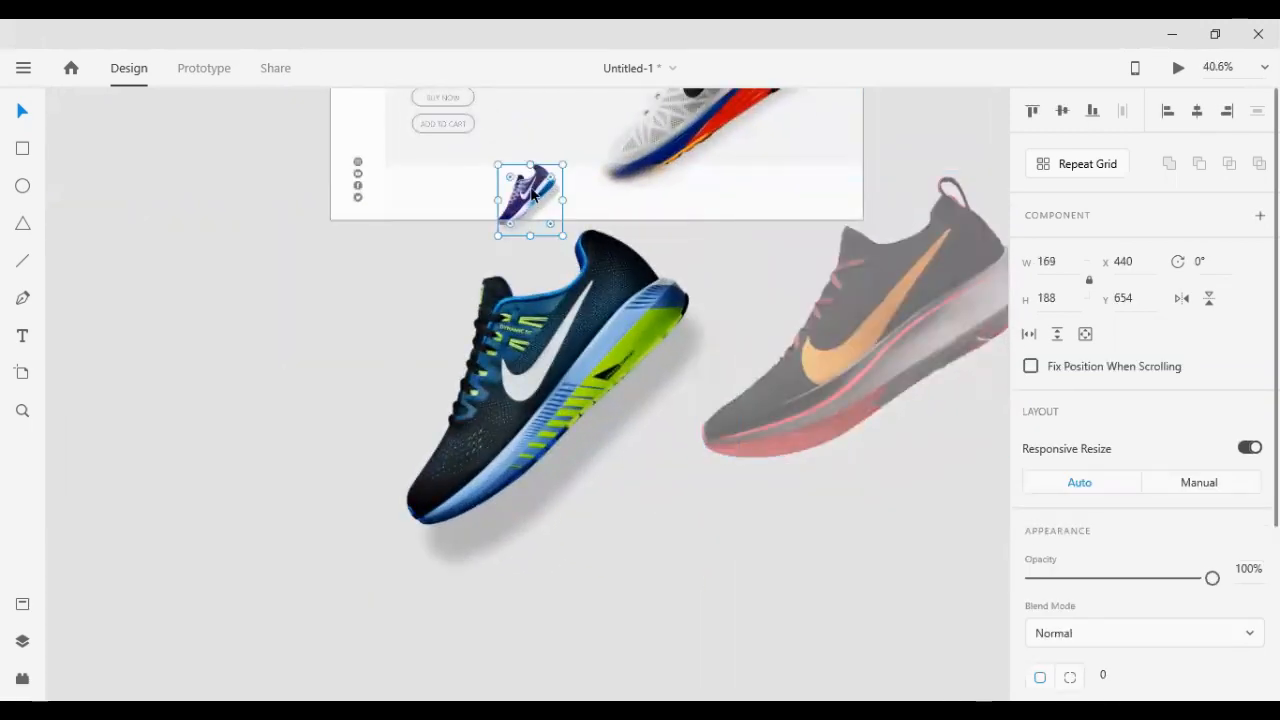
left_click(466, 240)
left_click_drag(358, 220, 501, 337)
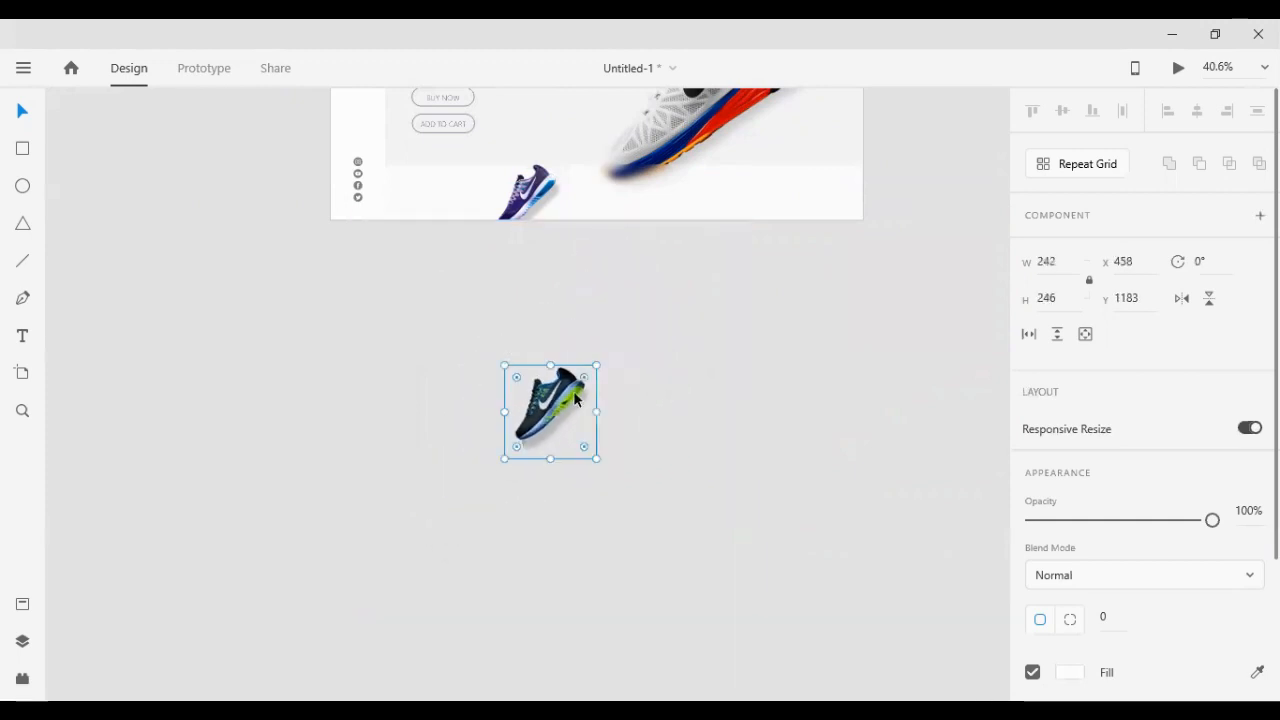
left_click_drag(537, 396, 657, 158)
Scale the black-orange shoe down to about 213 × 173 and place it on the white strip at about X 1067, Y 589
left_click_drag(935, 340, 530, 462)
left_click_drag(313, 302, 445, 412)
left_click_drag(490, 452, 790, 175)
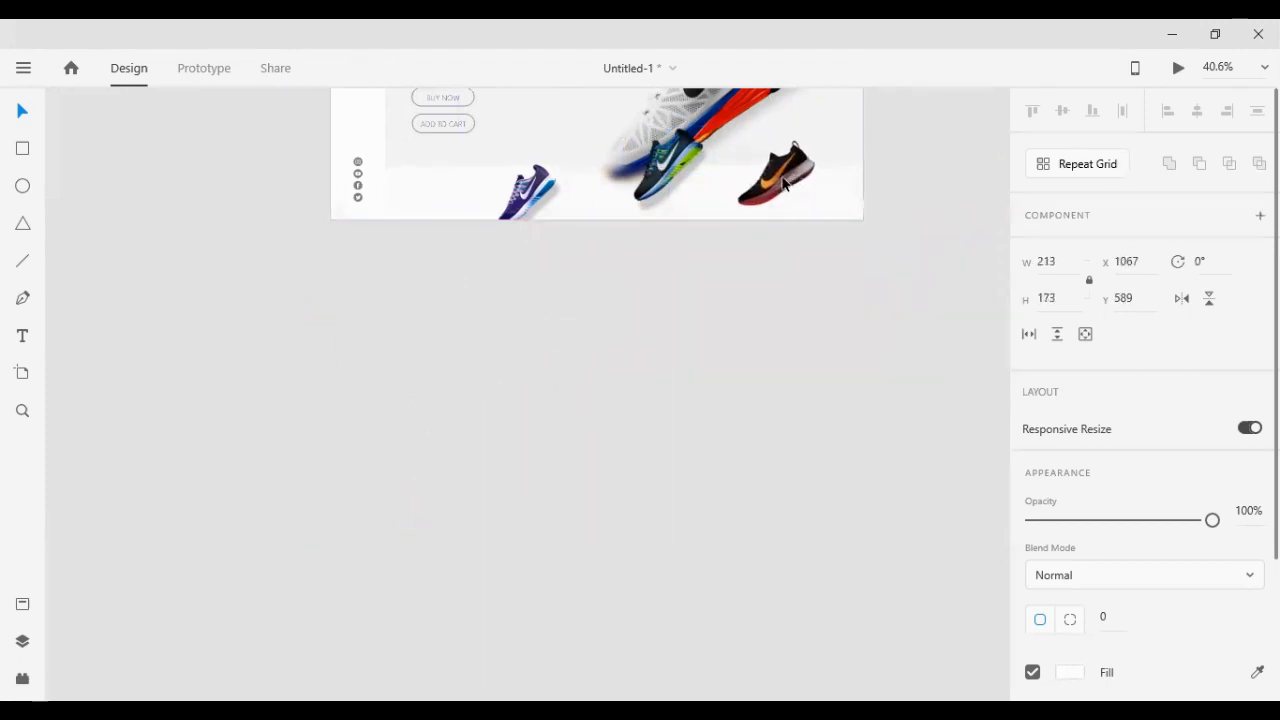
Shrink the purple shoe to about 111 × 124 and reposition it inside the lower white strip
scroll(790, 175, "up", 5)
scroll(230, 314, "down", 1)
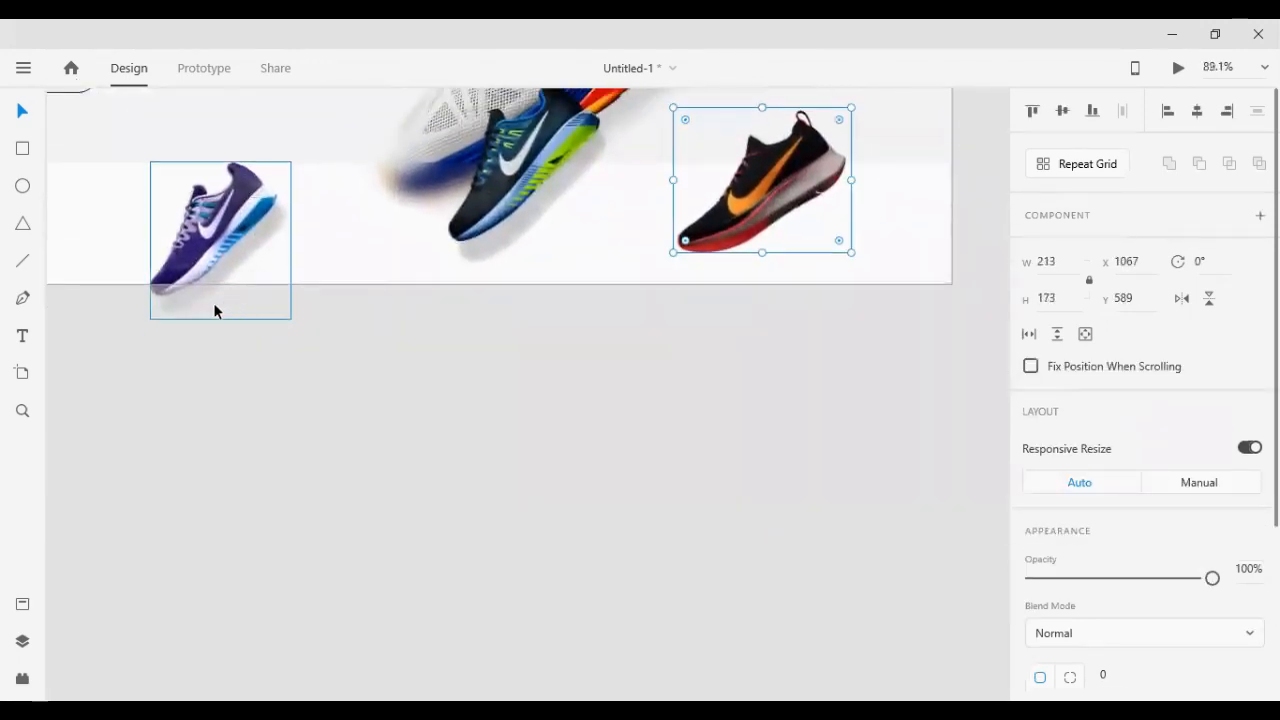
scroll(229, 357, "left", 4)
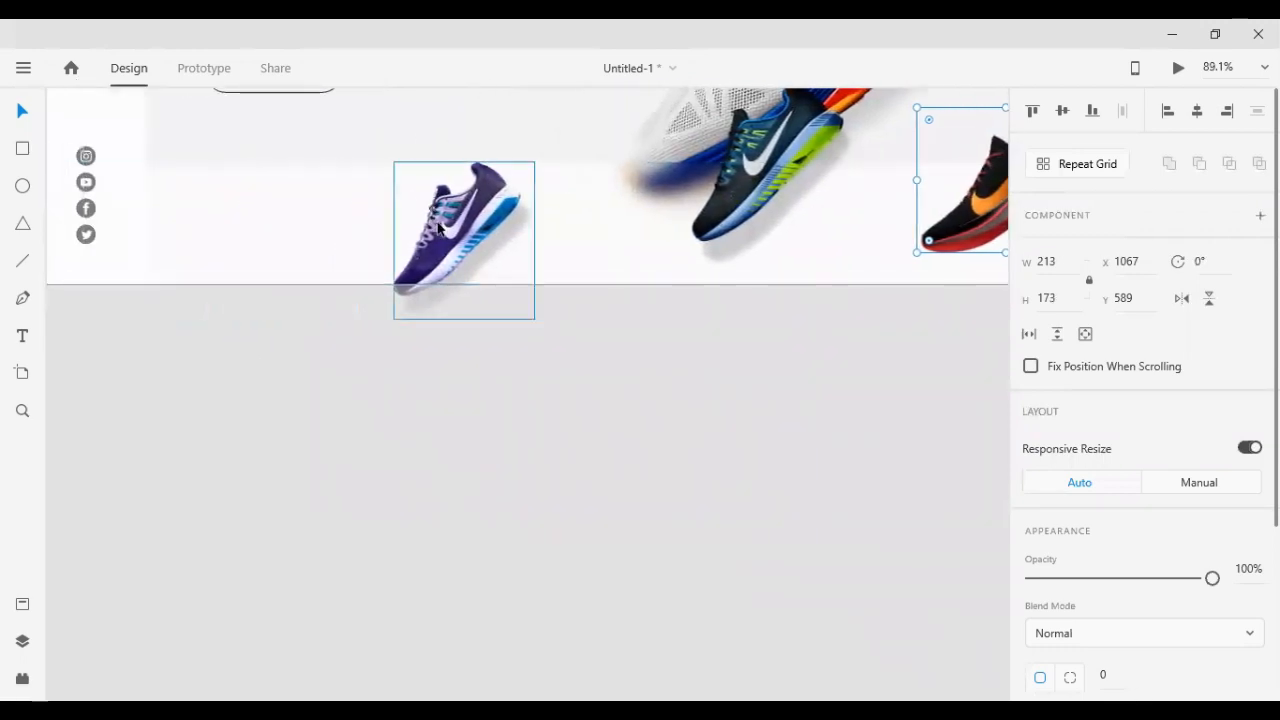
left_click_drag(437, 224, 401, 207)
left_click_drag(499, 145, 480, 171)
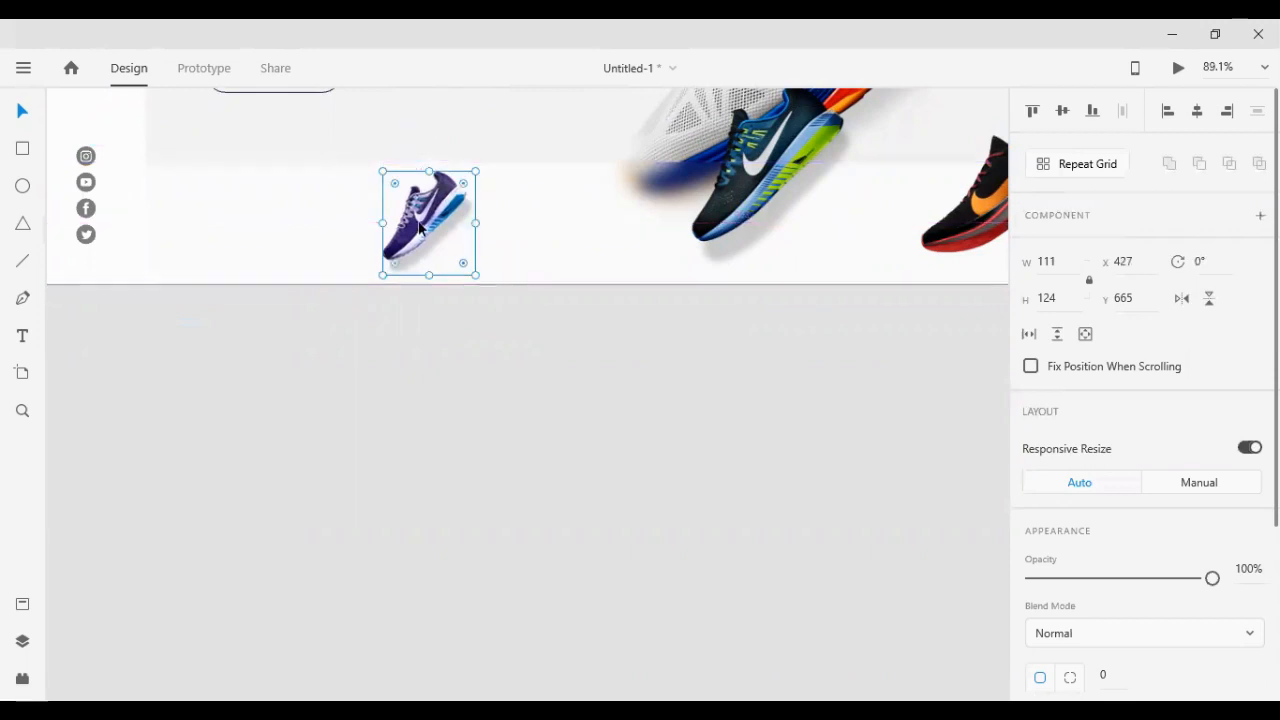
left_click_drag(420, 225, 422, 232)
Align the purple shoe vertically to the middle of the lower white strip and deselect
left_click(488, 228, "shift")
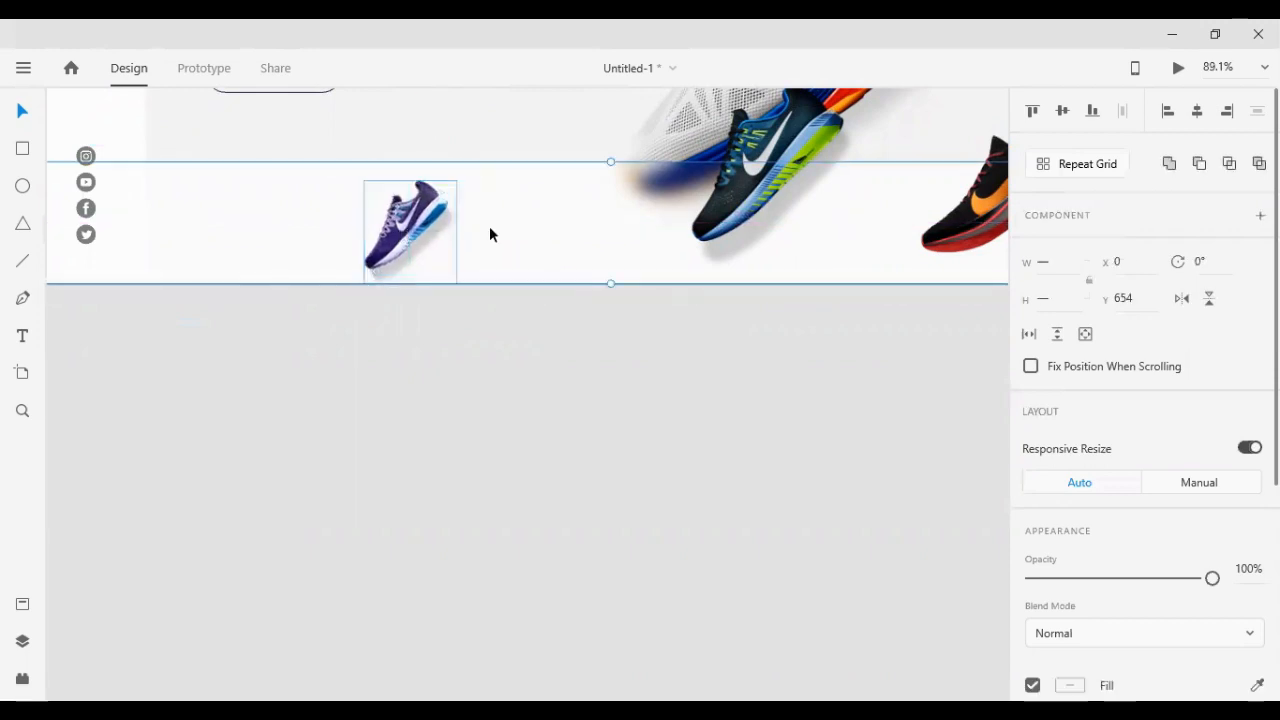
left_click(1064, 112)
left_click(463, 405)
Add a £145 text label in 20-size Segoe UI Light below the artboard, under the purple shoe
scroll(416, 415, "up", 4)
left_click(271, 134)
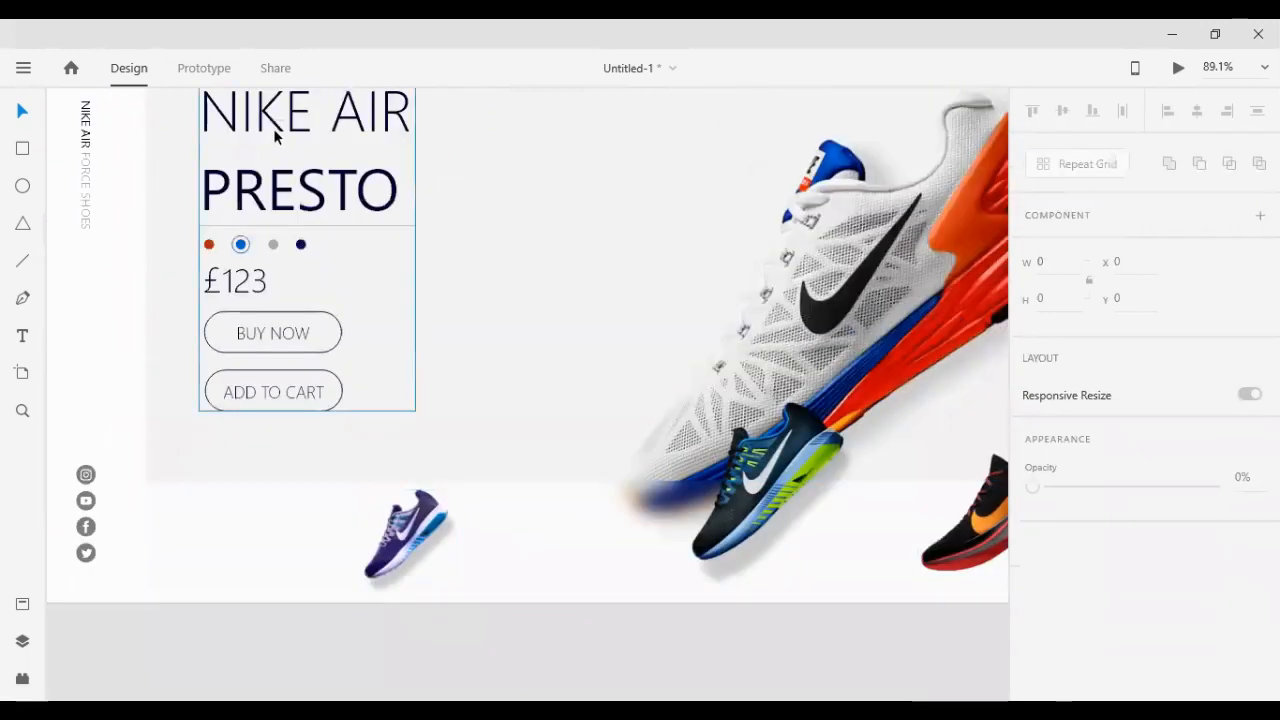
scroll(275, 195, "down", 2)
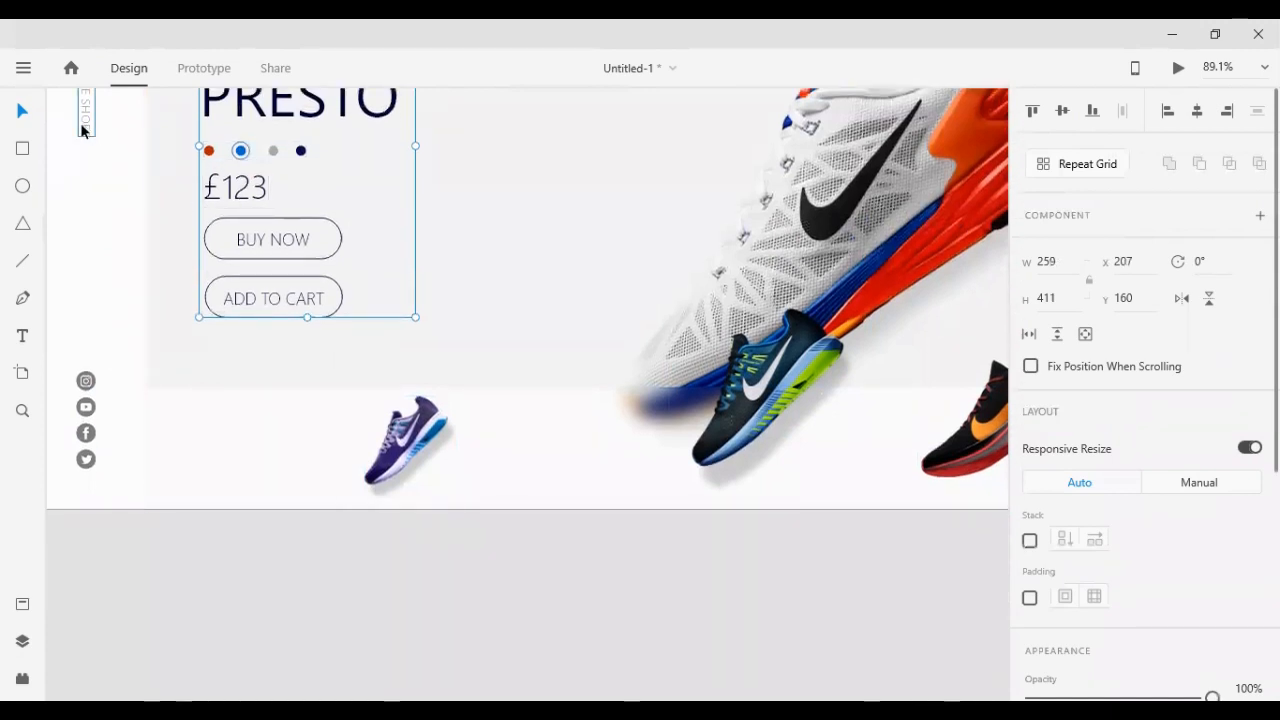
scroll(112, 298, "down", 2)
left_click(23, 336)
scroll(499, 383, "down", 1)
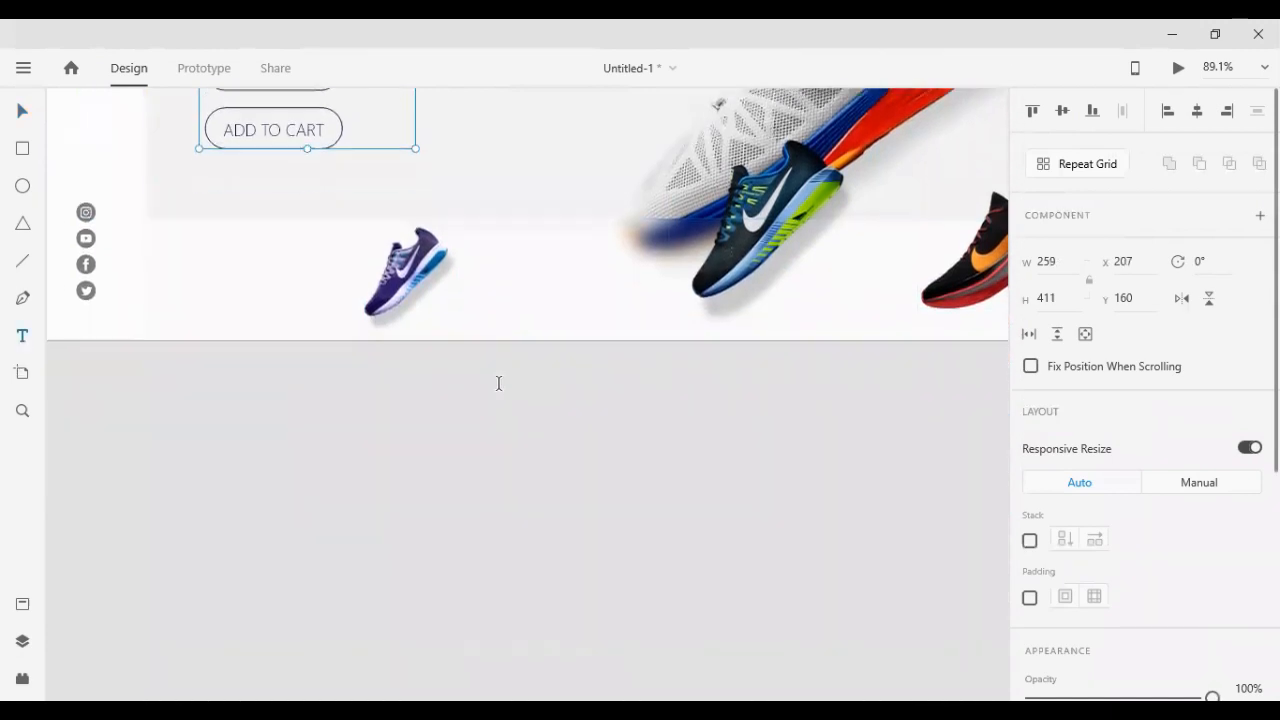
left_click(416, 405)
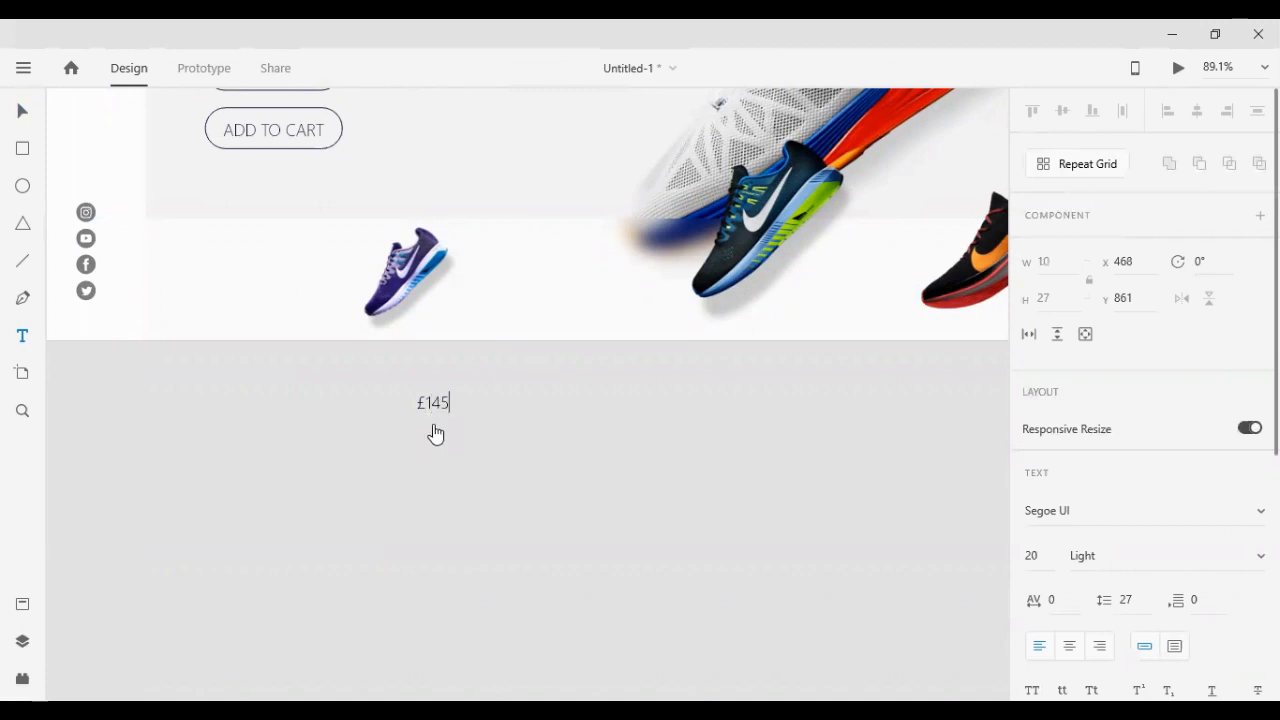
left_click(458, 437)
left_click(433, 436)
Duplicate the £145 price so one copy sits beside the purple shoe and one stays below the artboard
left_click(19, 112)
left_click(433, 406)
mouse_move(433, 403)
left_mouse_down()
mouse_move(485, 259)
mouse_move(431, 386)
left_mouse_up()
scroll(432, 384, "up", 1)
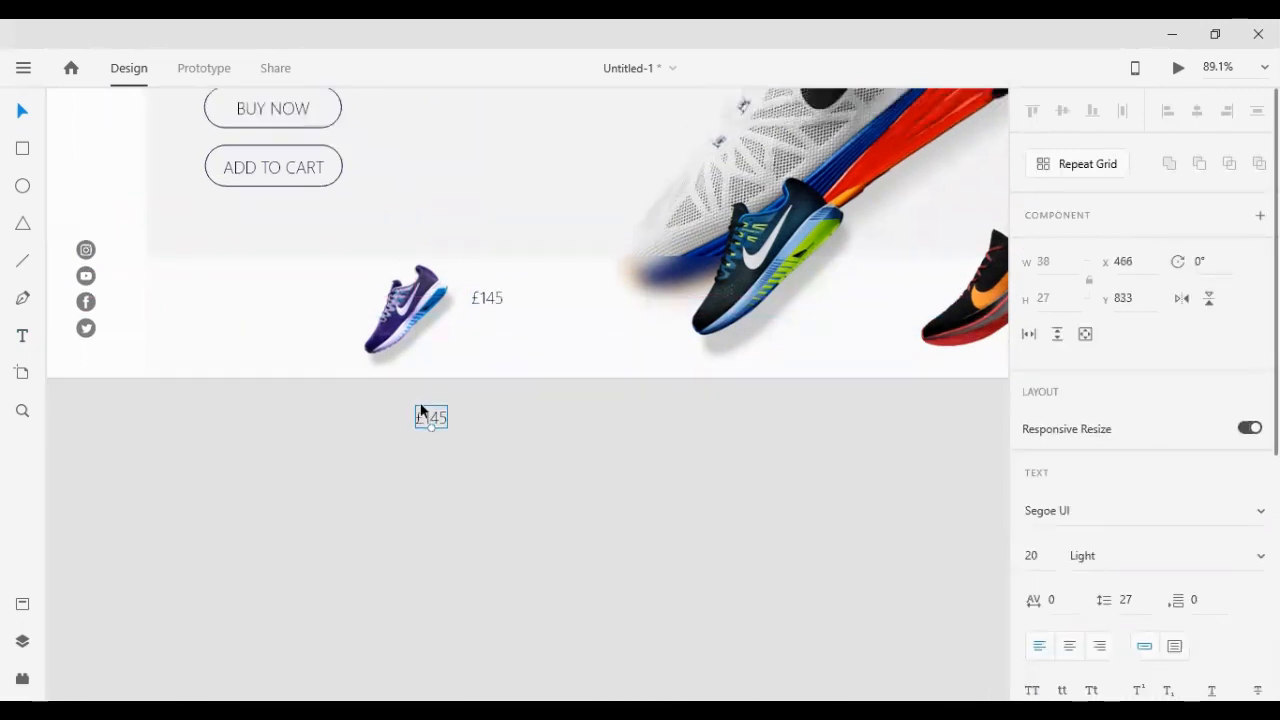
Replace the text of the £145 copy below the artboard with NIKE AIR
double_click(437, 440)
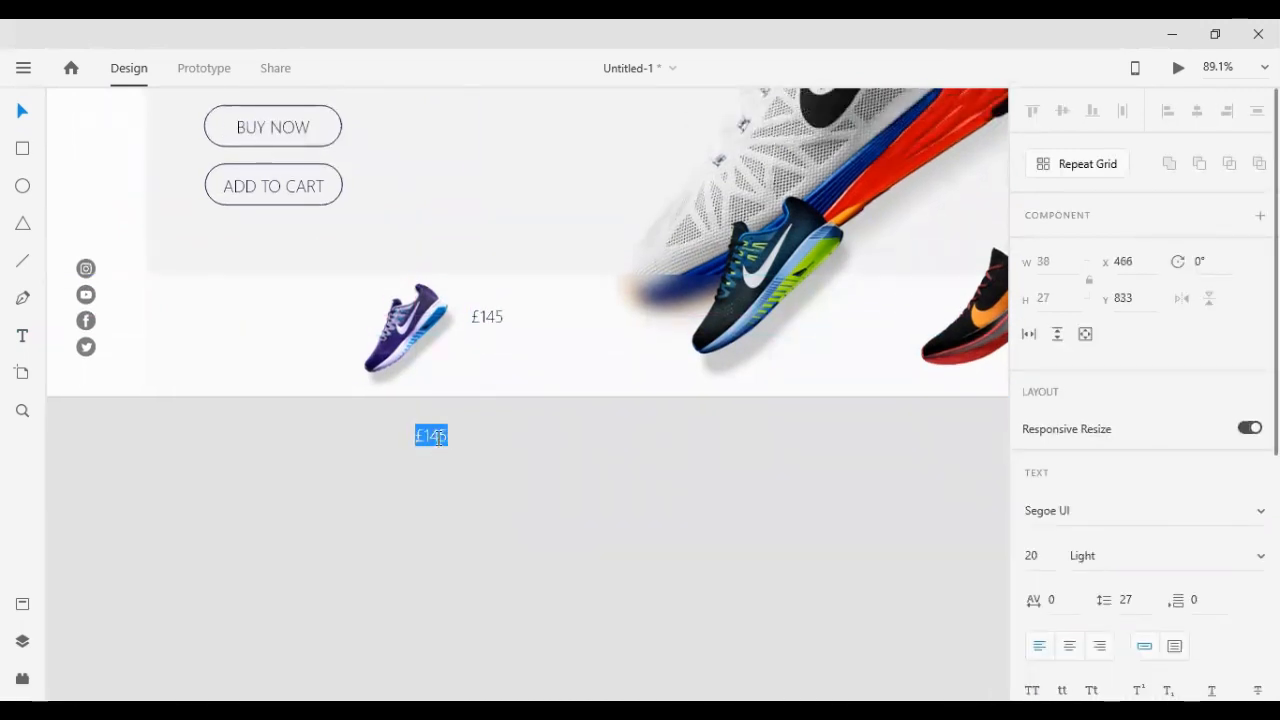
type("NIKE AIR")
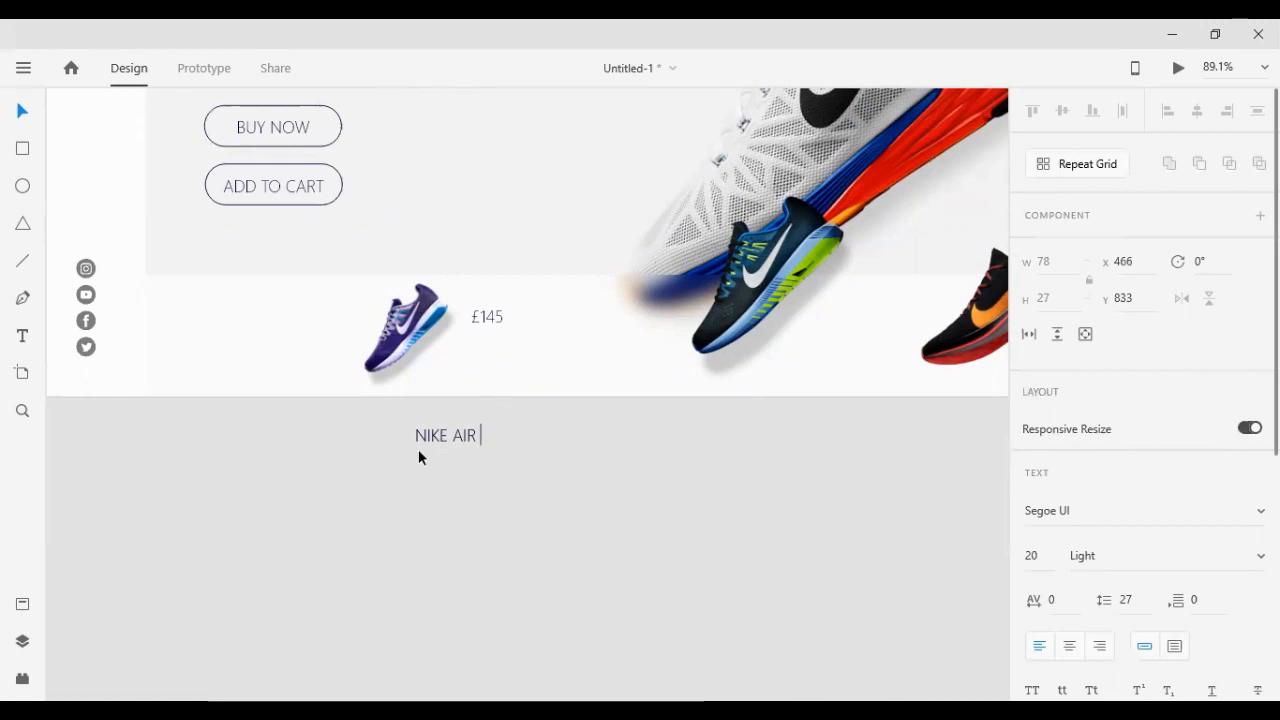
key("Escape")
scroll(350, 450, "down", 1)
scroll(349, 443, "down", 1)
scroll(349, 440, "right", 1)
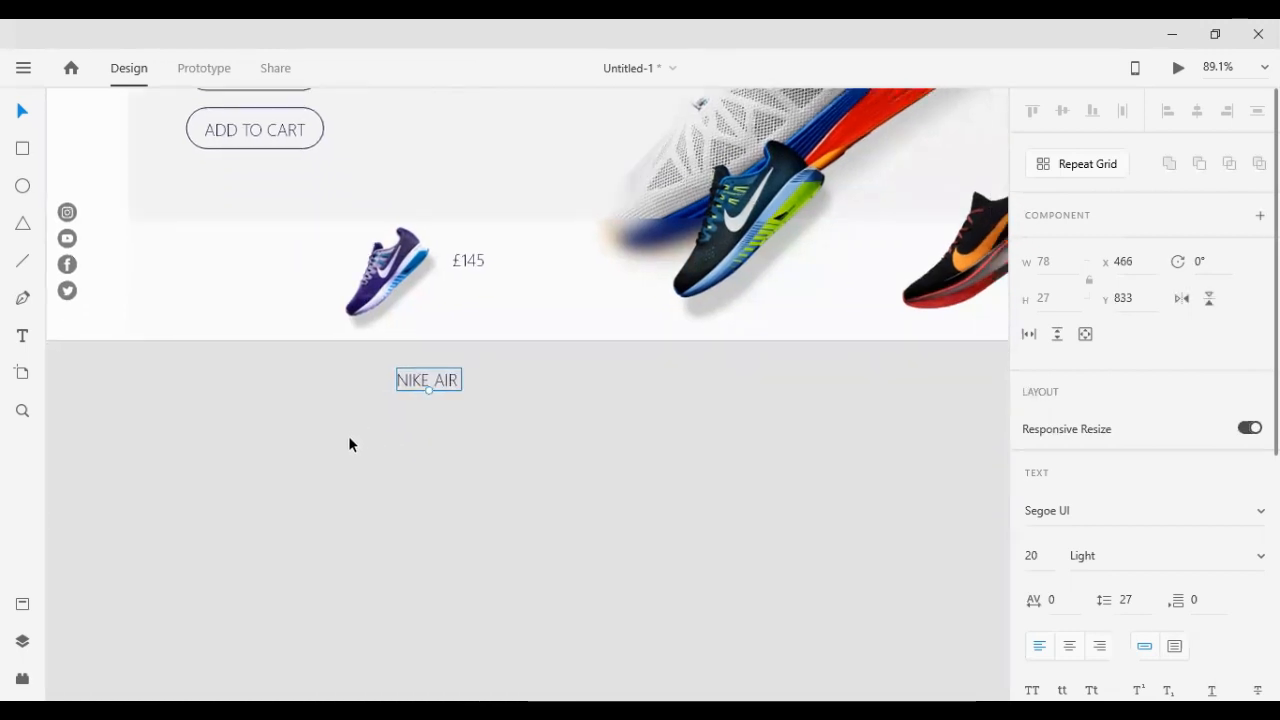
scroll(346, 438, "up", 2)
scroll(346, 438, "left", 5)
scroll(404, 462, "up", 2)
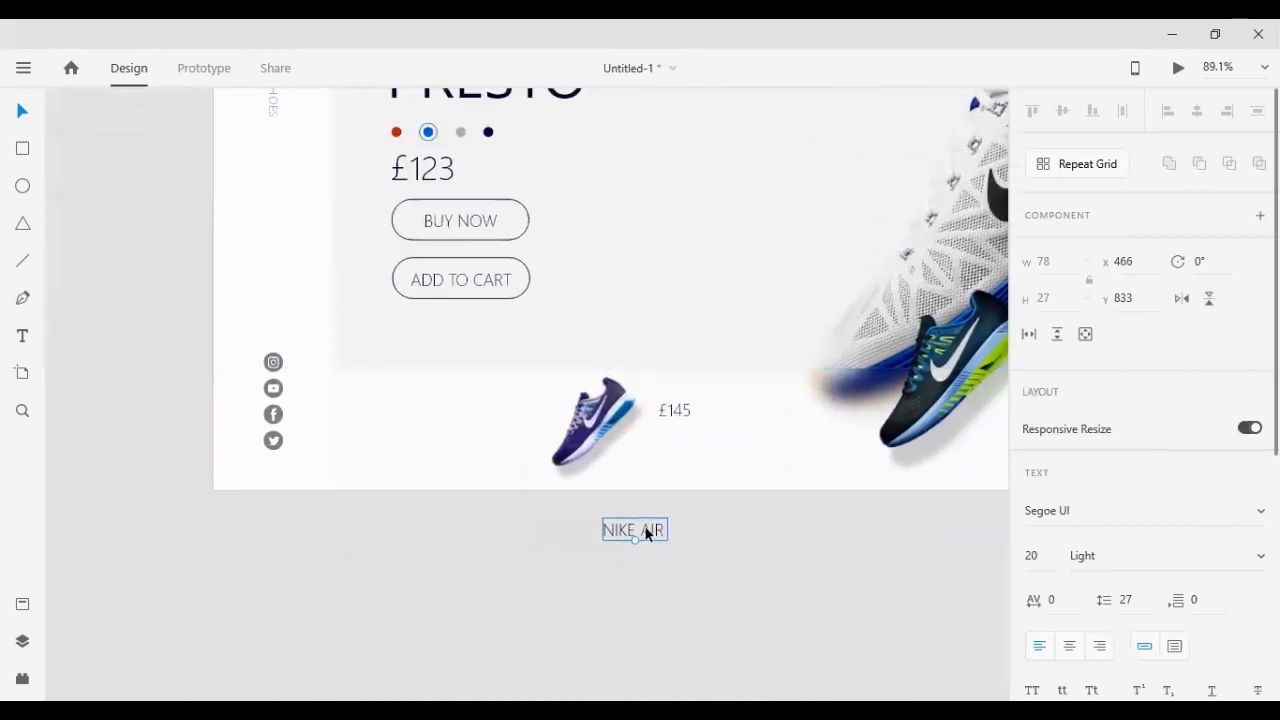
scroll(633, 533, "up", 1)
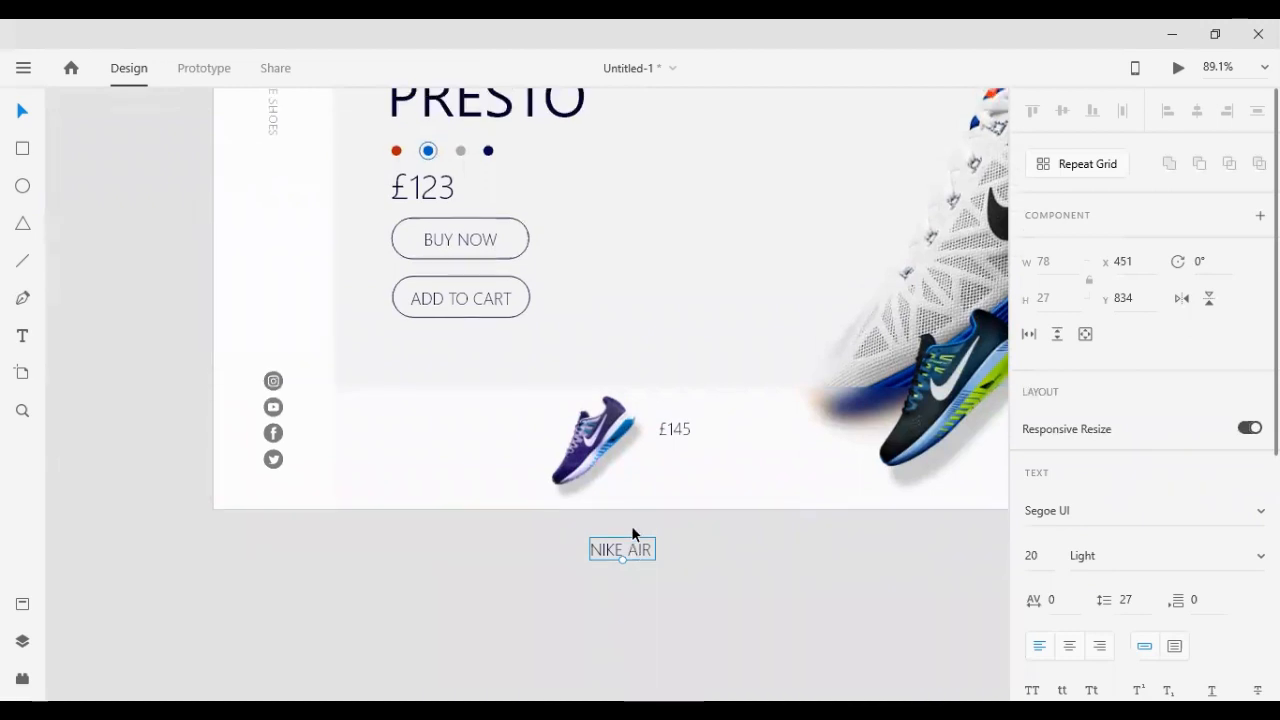
scroll(634, 547, "up", 3)
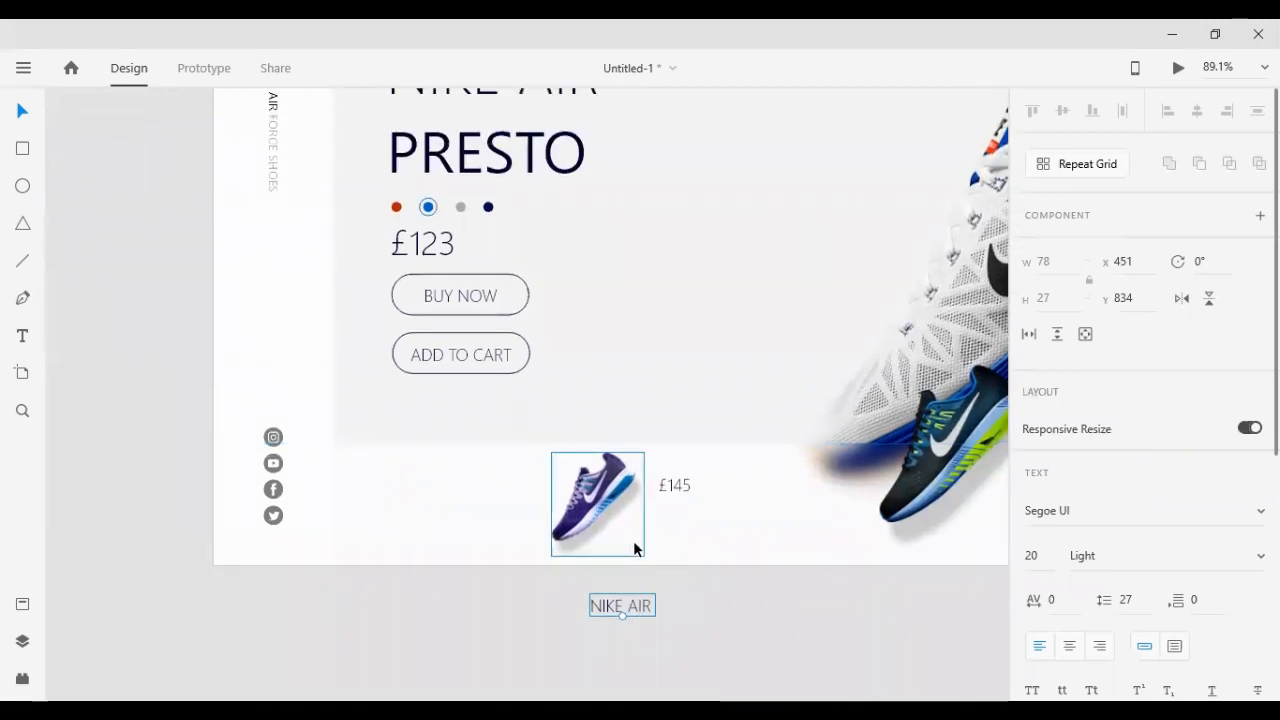
scroll(633, 540, "down", 4)
double_click(635, 529)
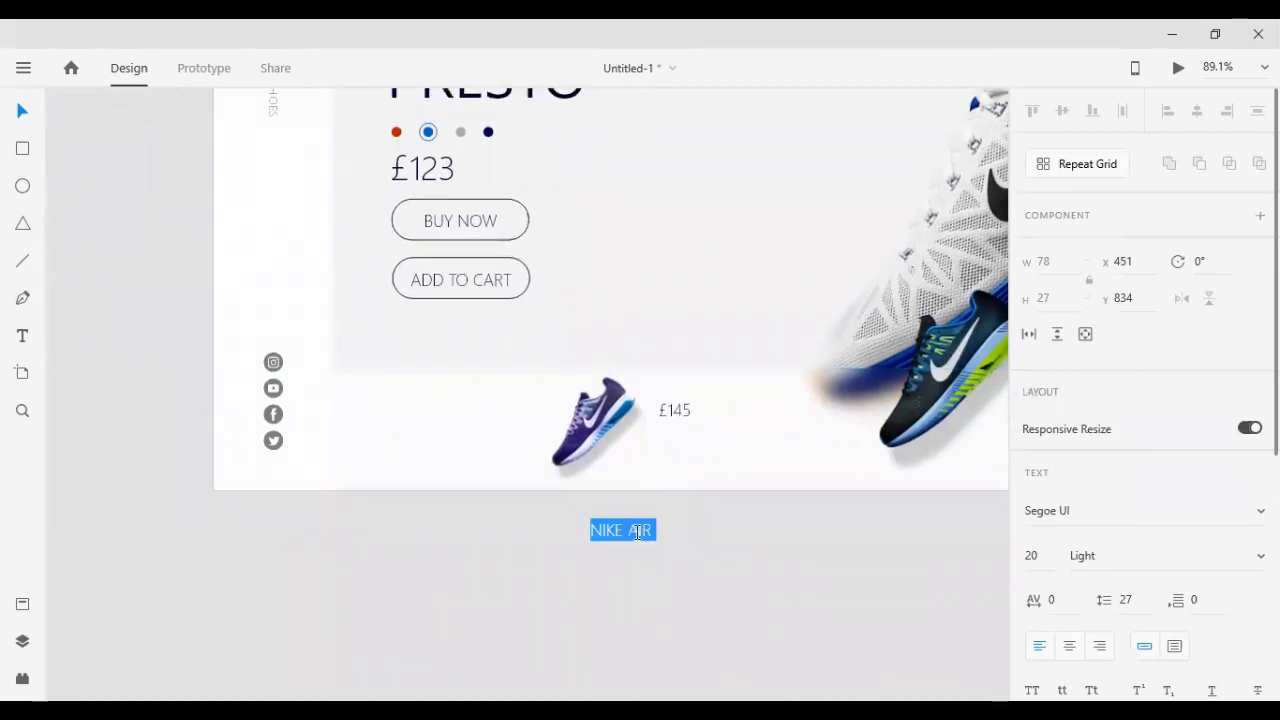
key("Right")
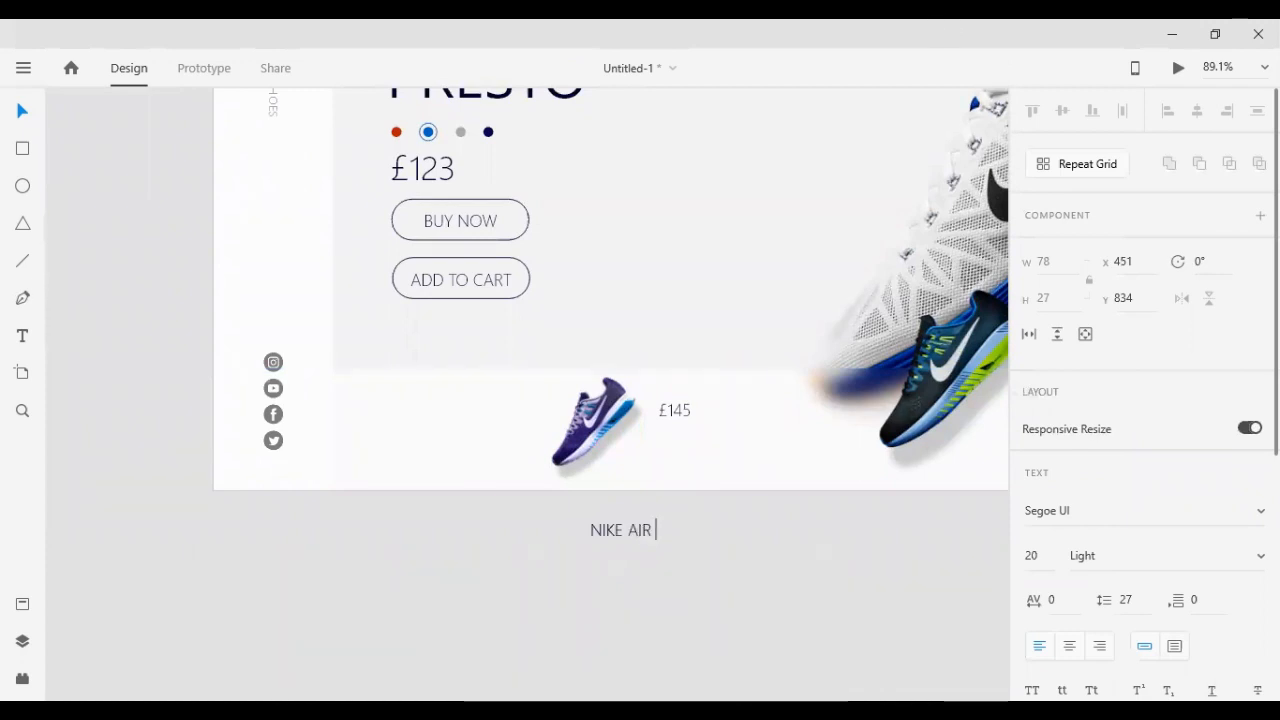
key("Escape")
scroll(734, 533, "up", 3)
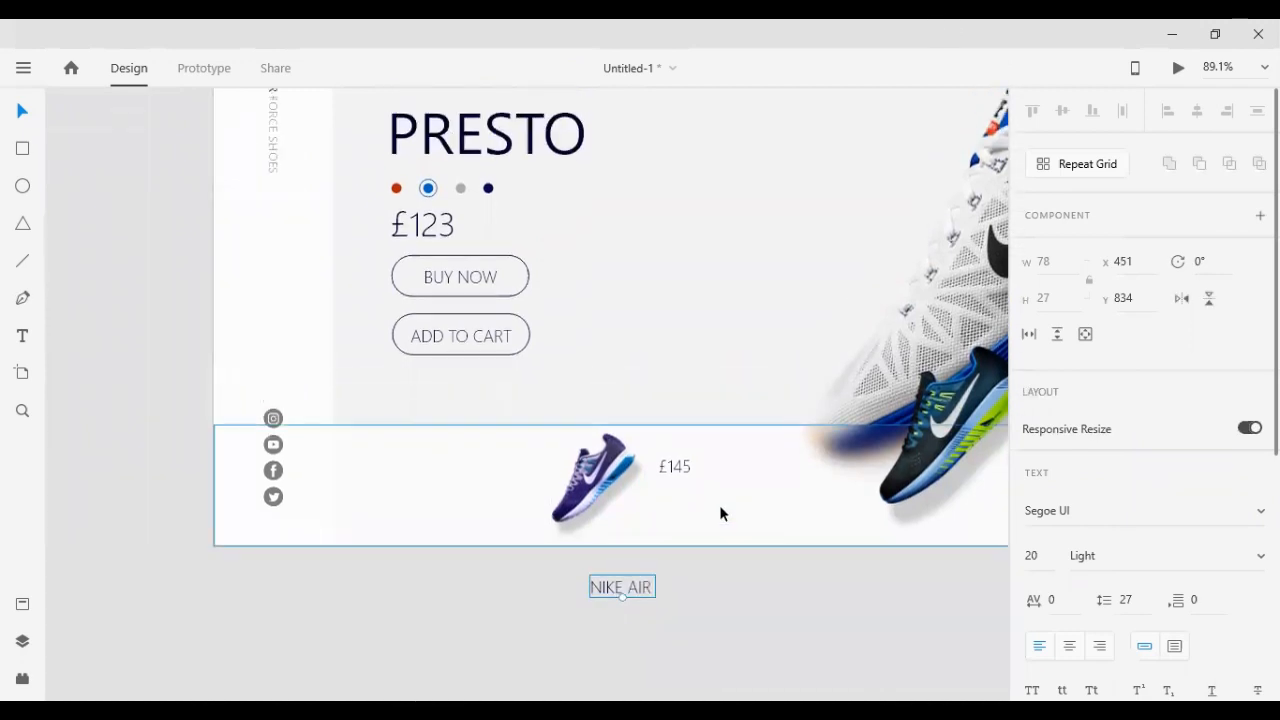
scroll(720, 511, "down", 4)
scroll(677, 517, "up", 3)
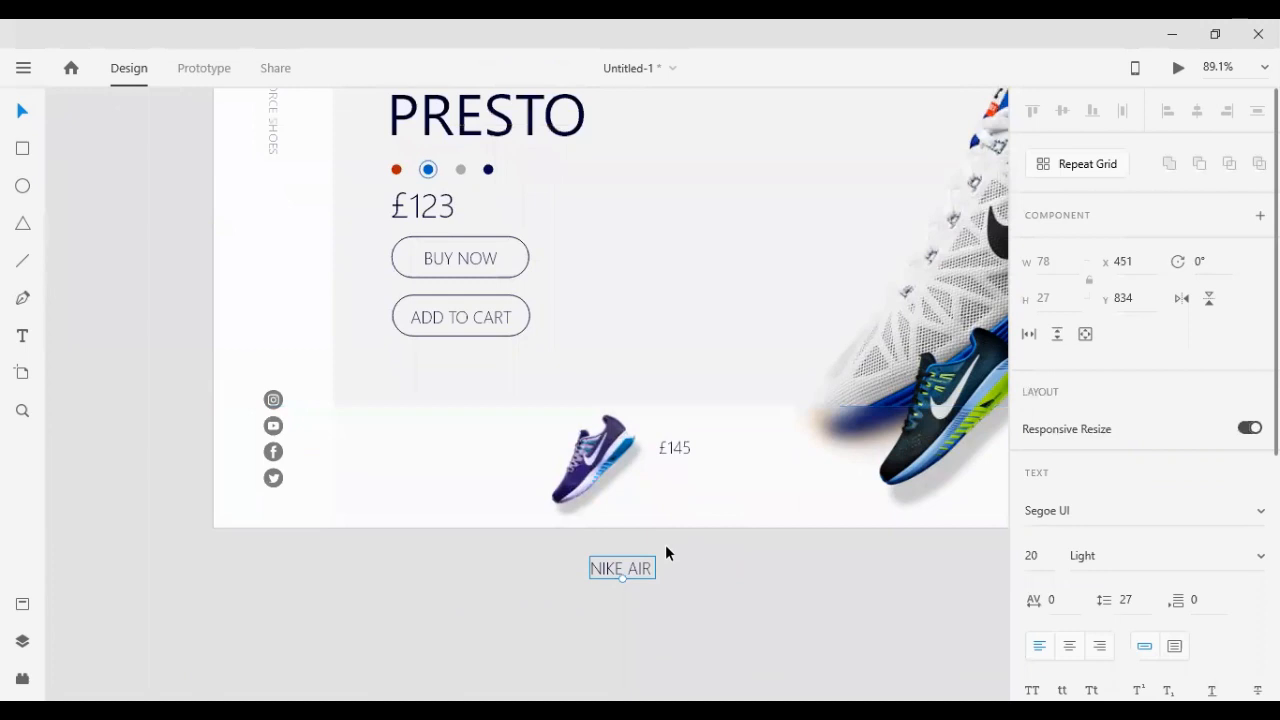
scroll(883, 640, "up", 3)
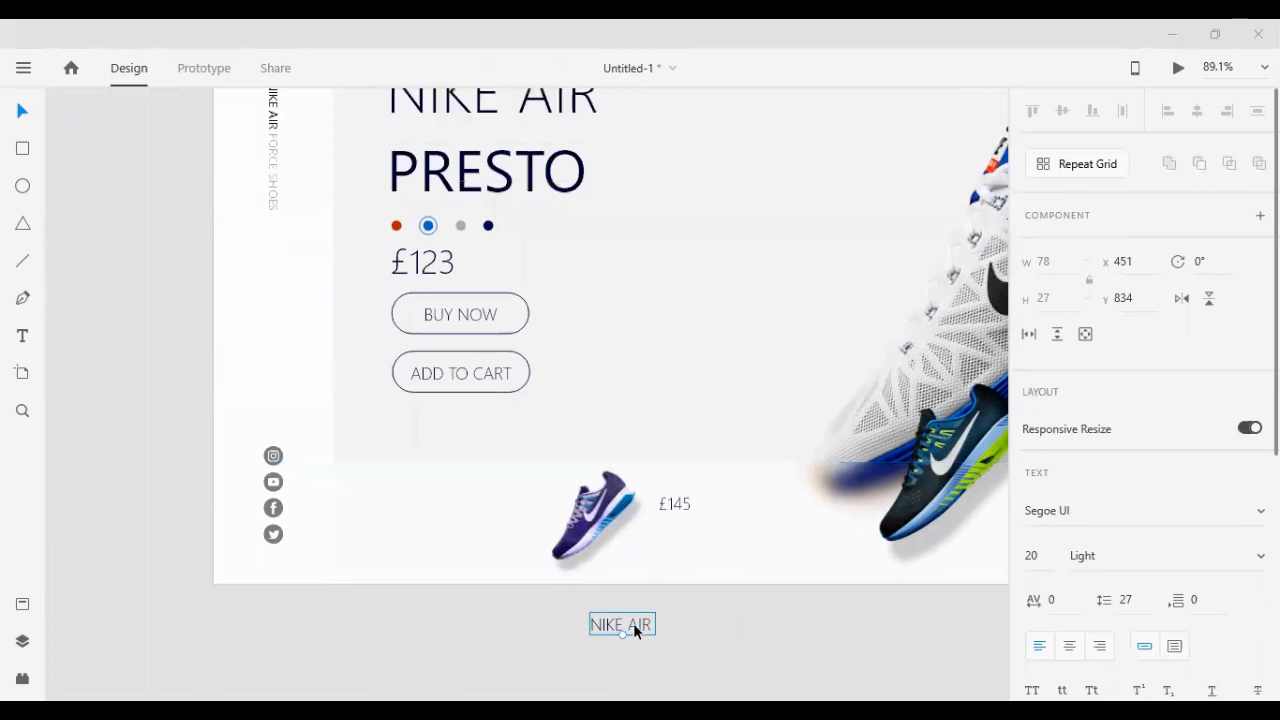
Extend the label to NIKE AIR FORCE, with the added word in uppercase, and place it beneath the £145 price
double_click(635, 629)
key("Right")
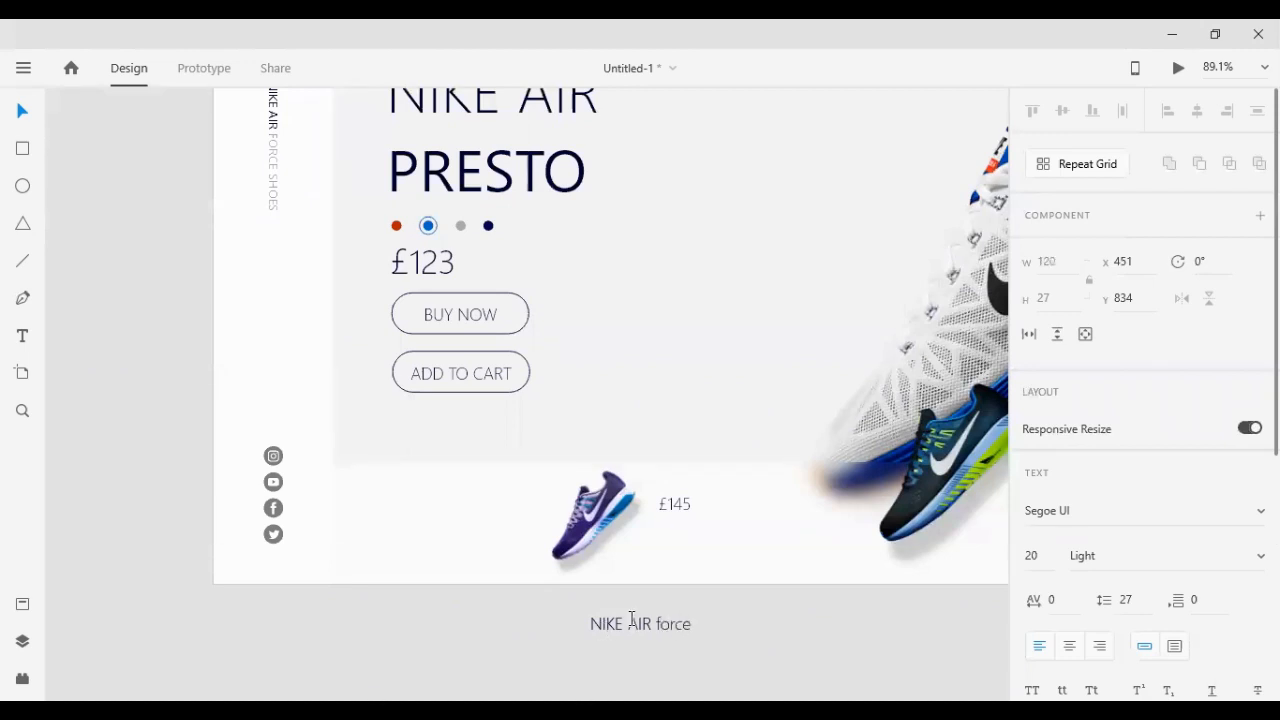
left_click_drag(655, 624, 997, 626)
scroll(1068, 597, "down", 5)
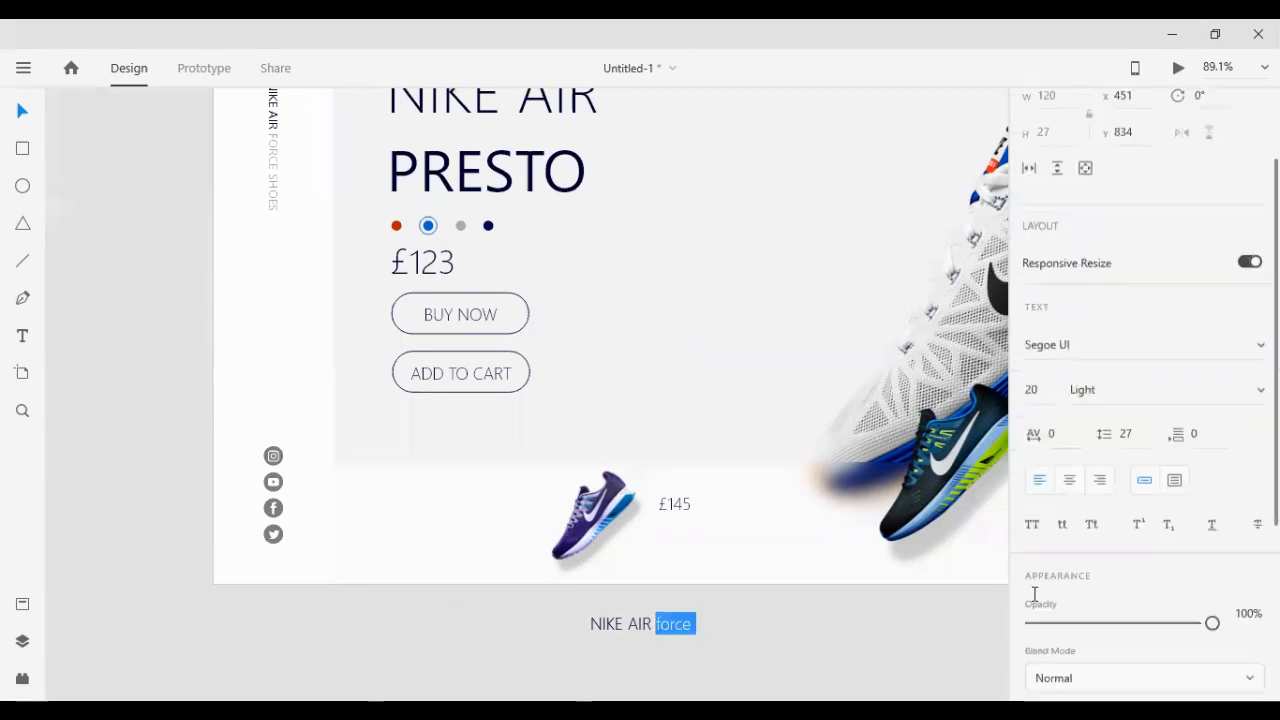
left_click(1036, 325)
key("Escape")
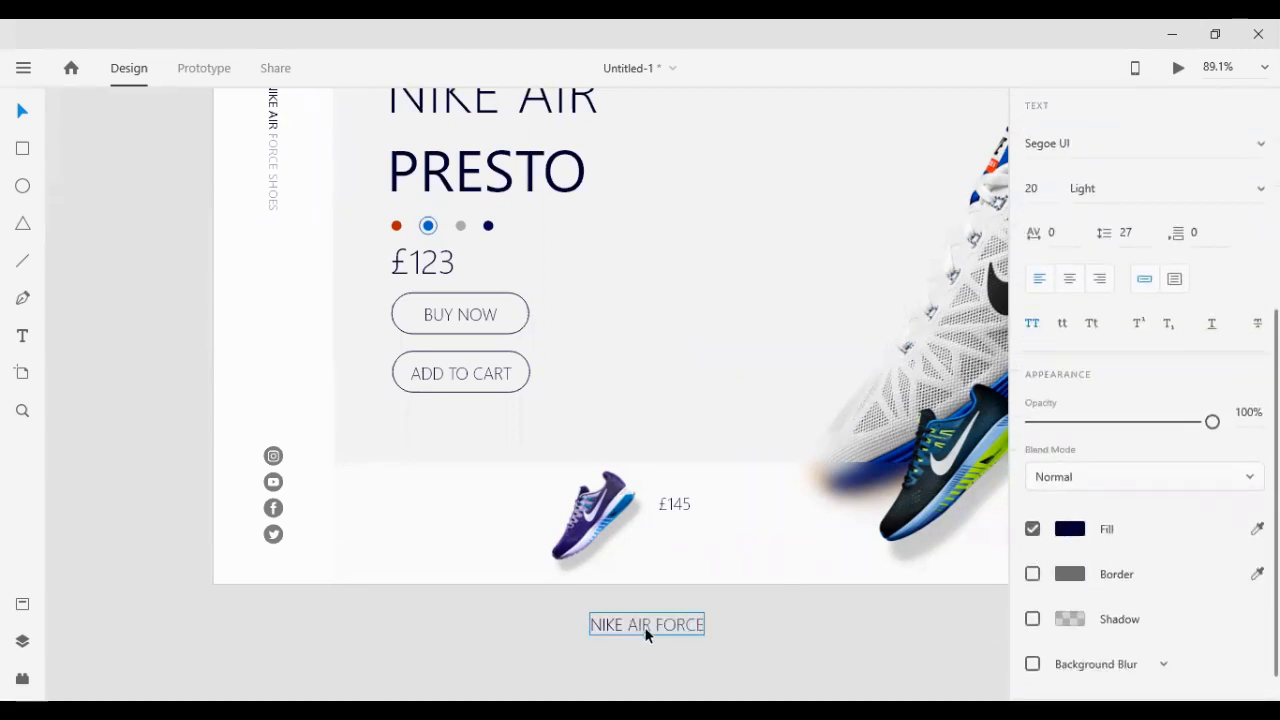
left_click_drag(651, 634, 706, 534)
scroll(1040, 440, "down", 2)
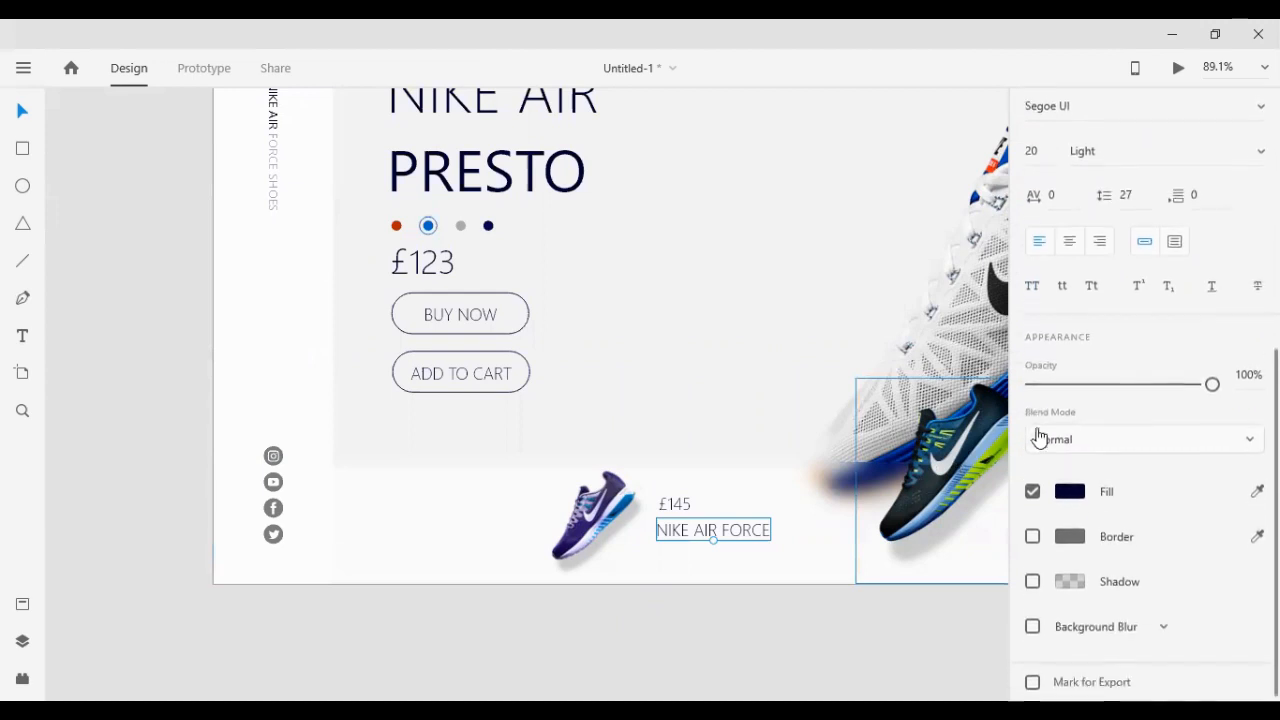
Set the font size of the £145 price beside the purple shoe to 17
left_click(674, 503)
scroll(880, 506, "up", 3)
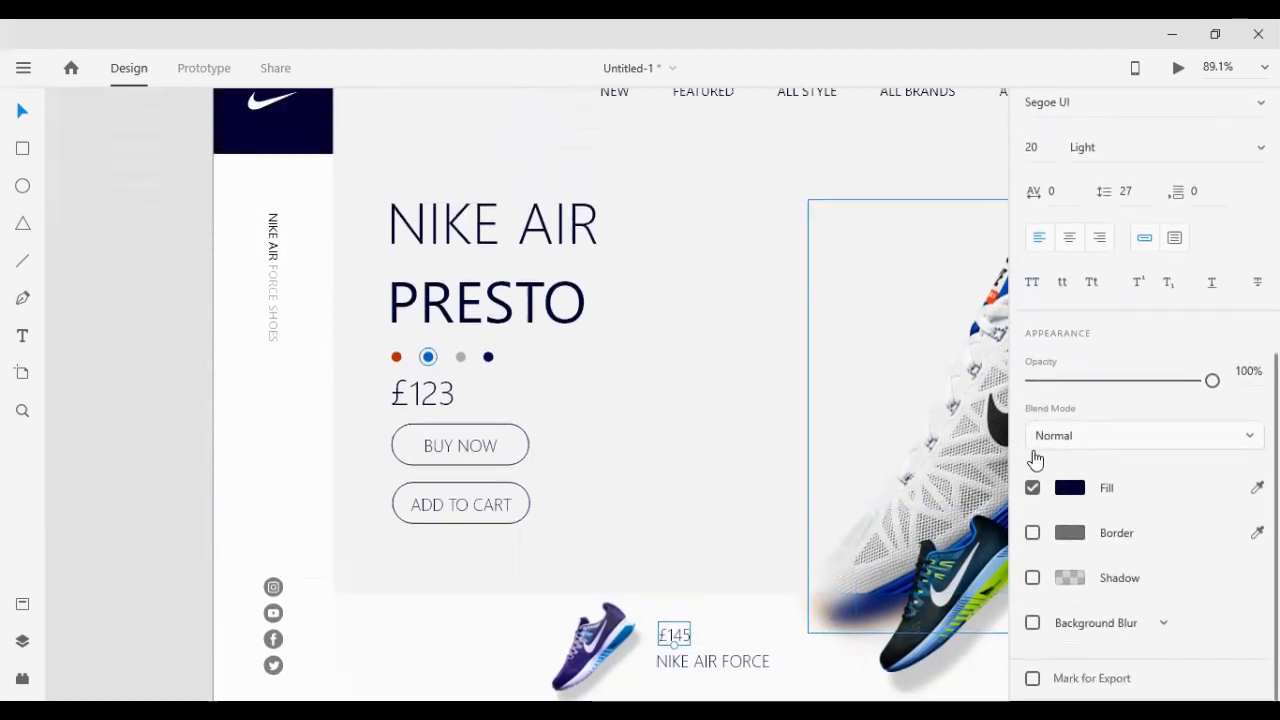
scroll(1114, 346, "up", 5)
left_click(1032, 515)
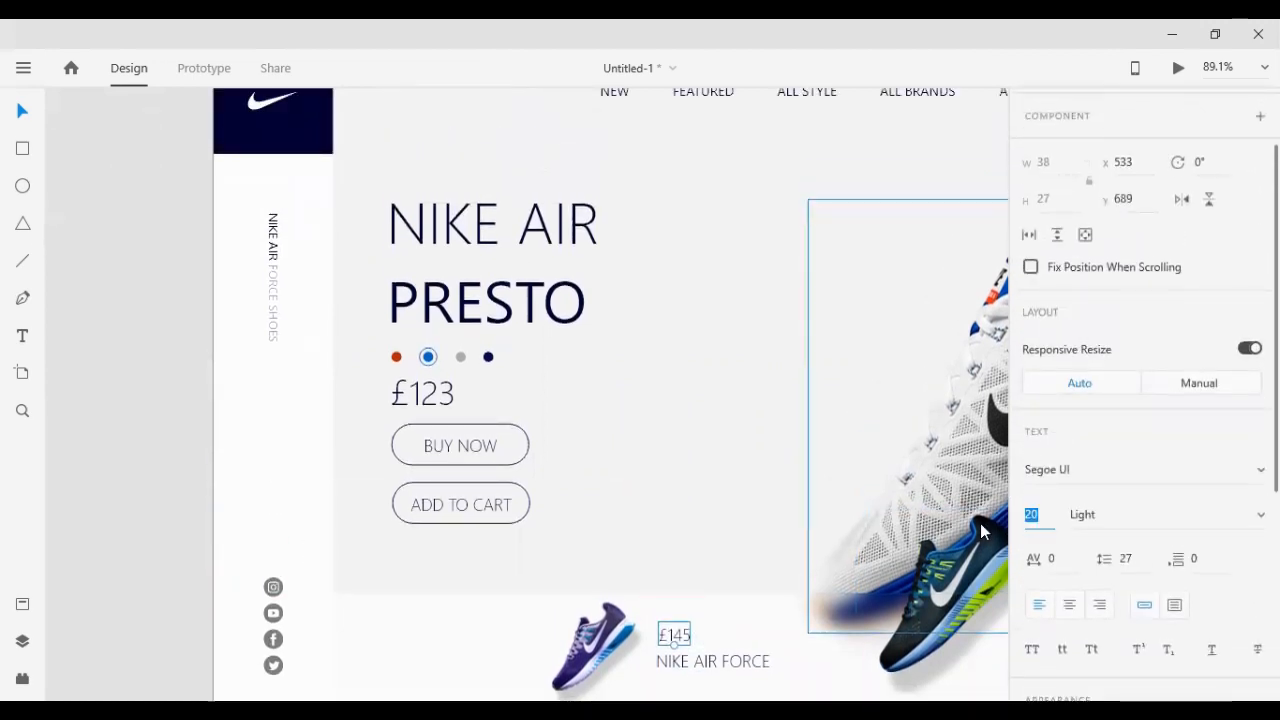
type("15")
key("Return")
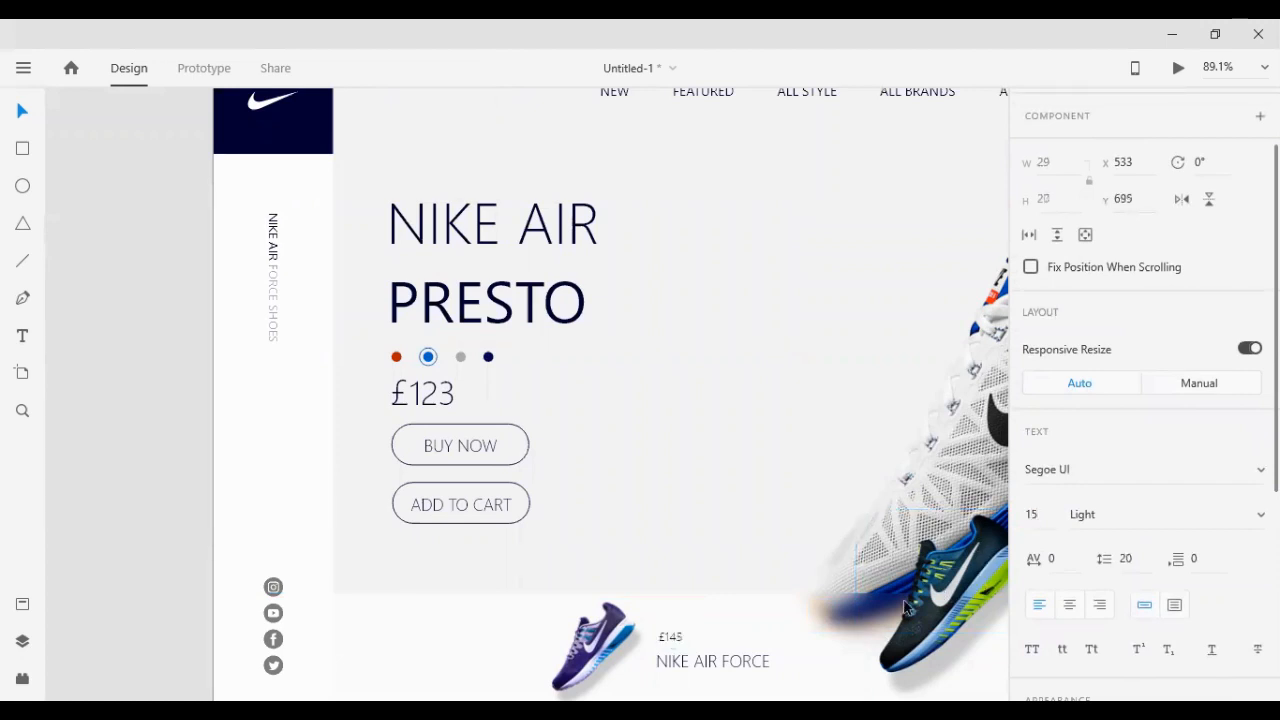
scroll(719, 600, "down", 2)
left_click(1034, 513)
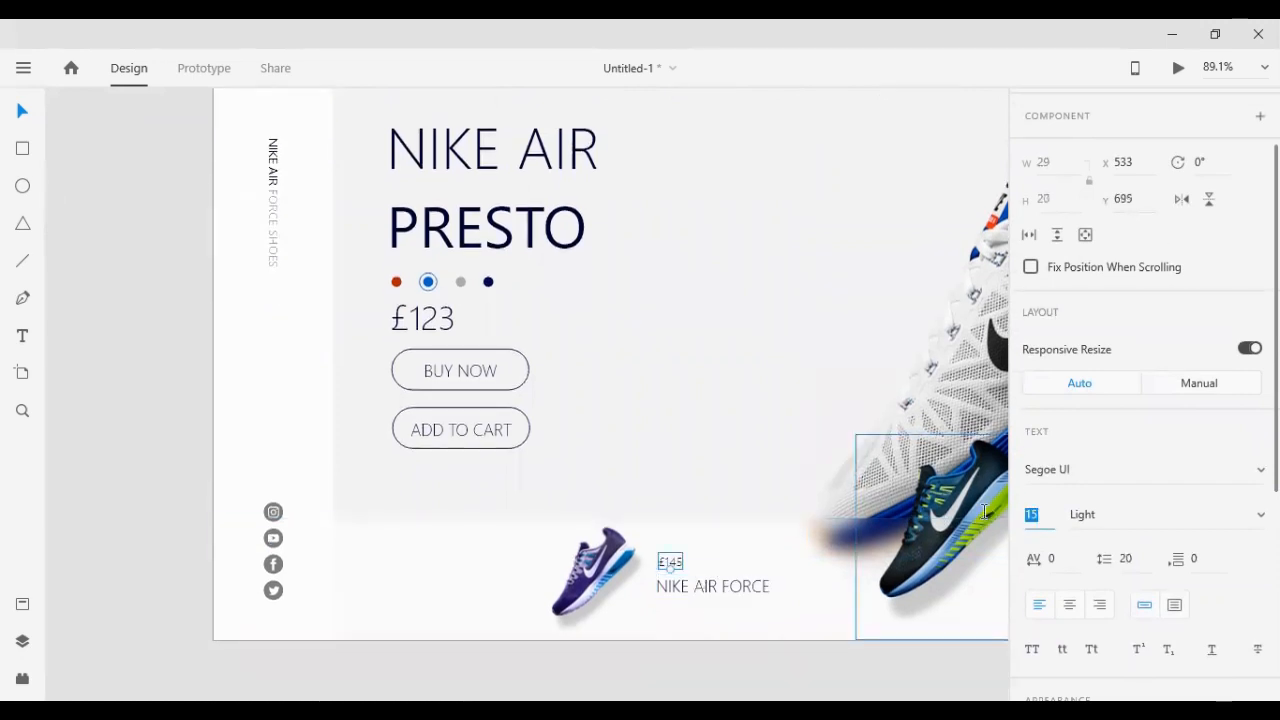
key("Up")
key("Up")
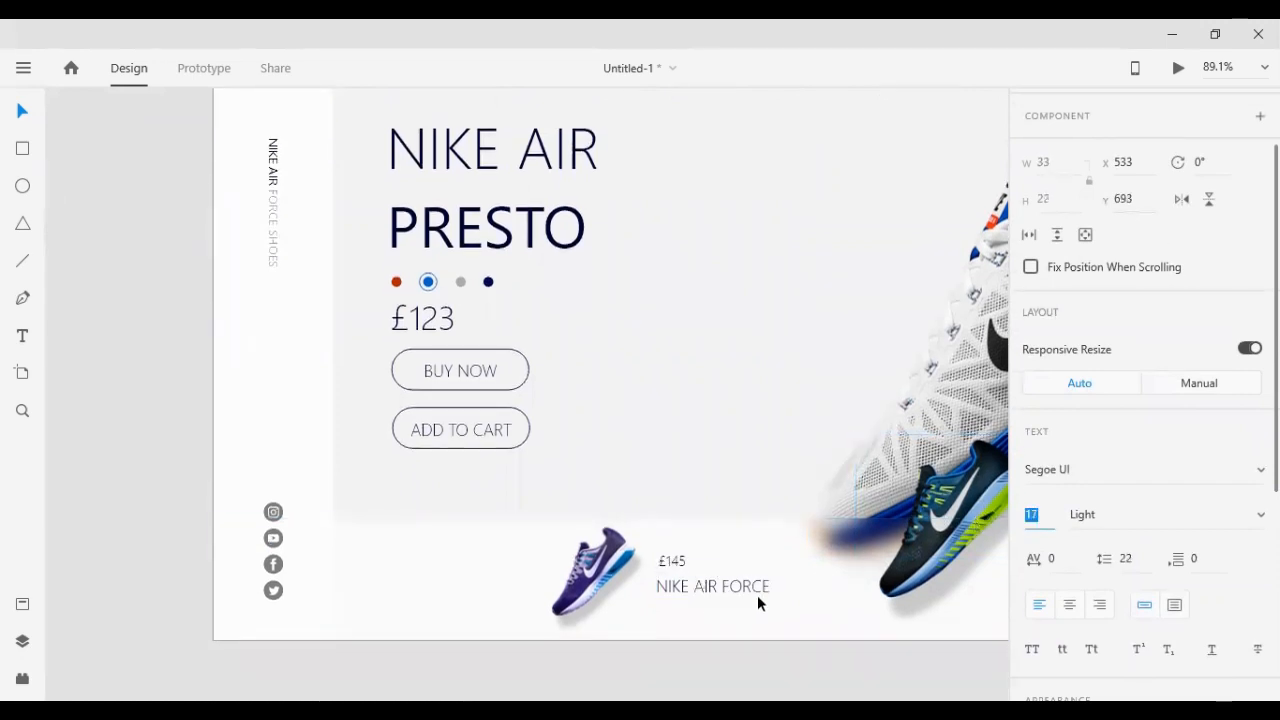
Left-align the £145 price with the NIKE AIR FORCE name and group the two texts into one label
left_click(672, 587, "shift")
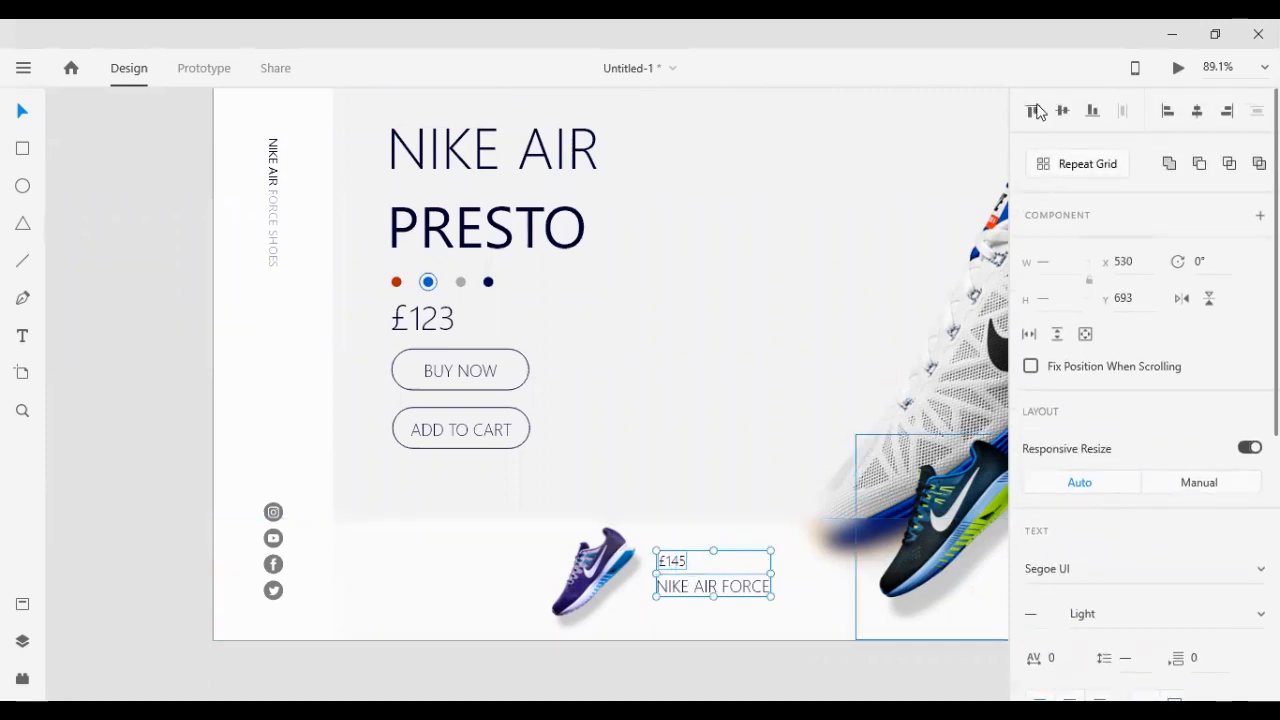
left_click(1062, 112)
key("ctrl+z")
scroll(772, 494, "down", 4)
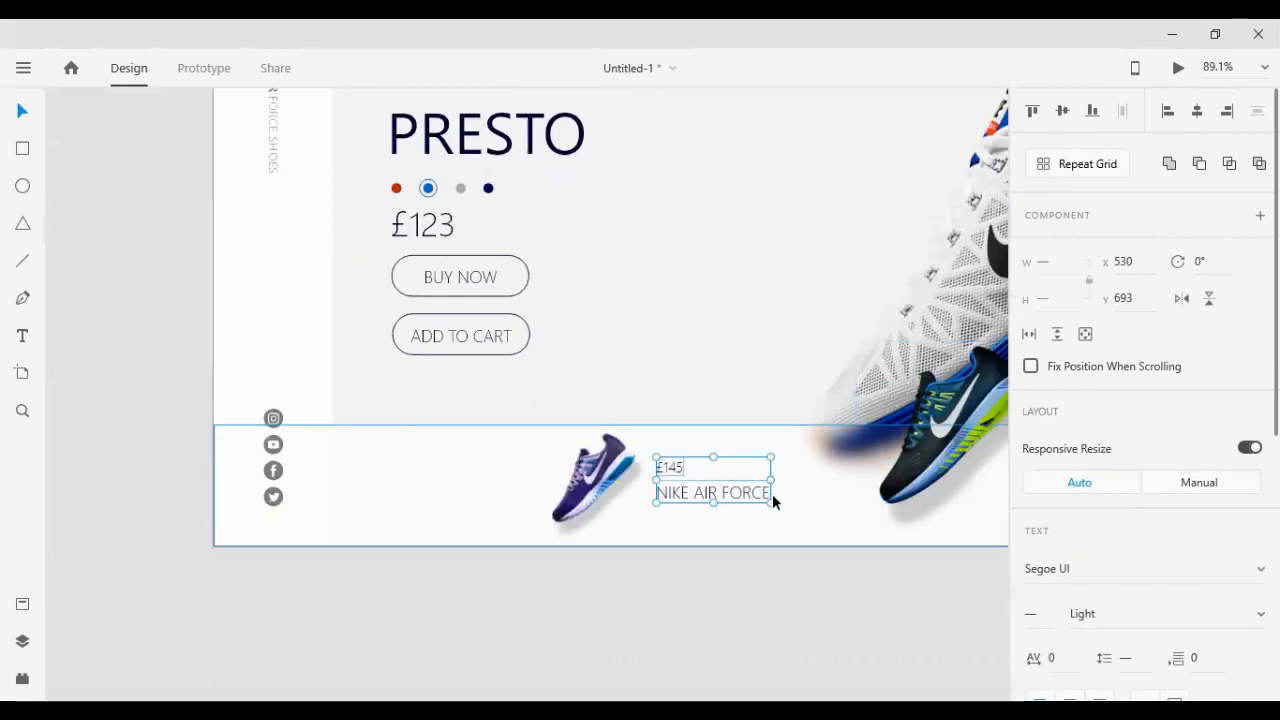
left_click(684, 598)
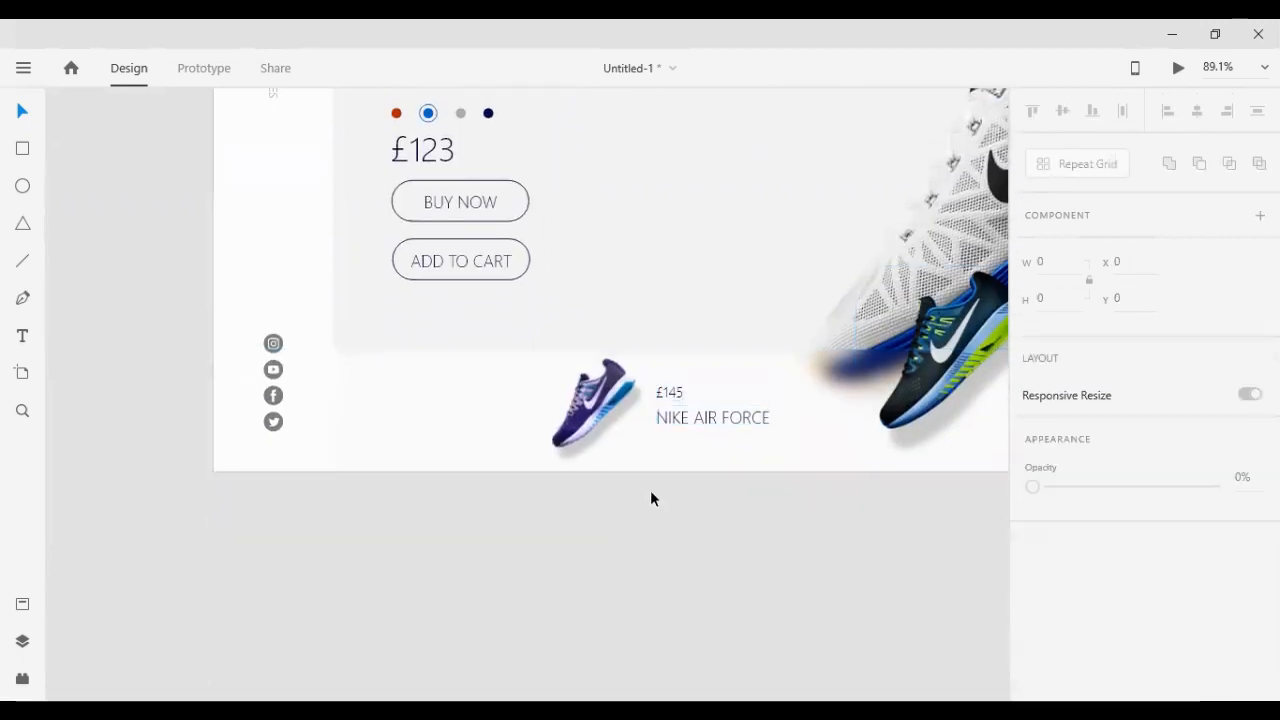
left_click(674, 418)
left_click(667, 392, "shift")
key("ctrl+g")
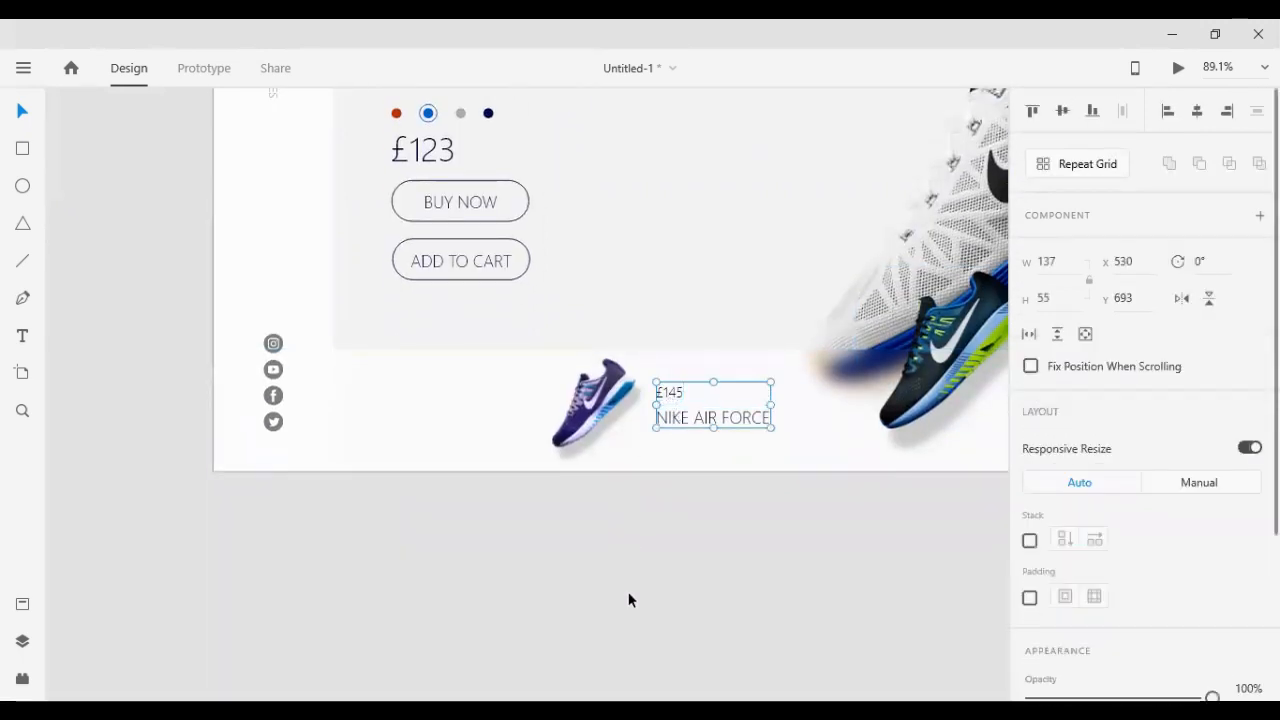
left_click(629, 600)
Vertically centre the price and name label with the purple shoe
left_click(591, 423)
left_click(680, 402, "shift")
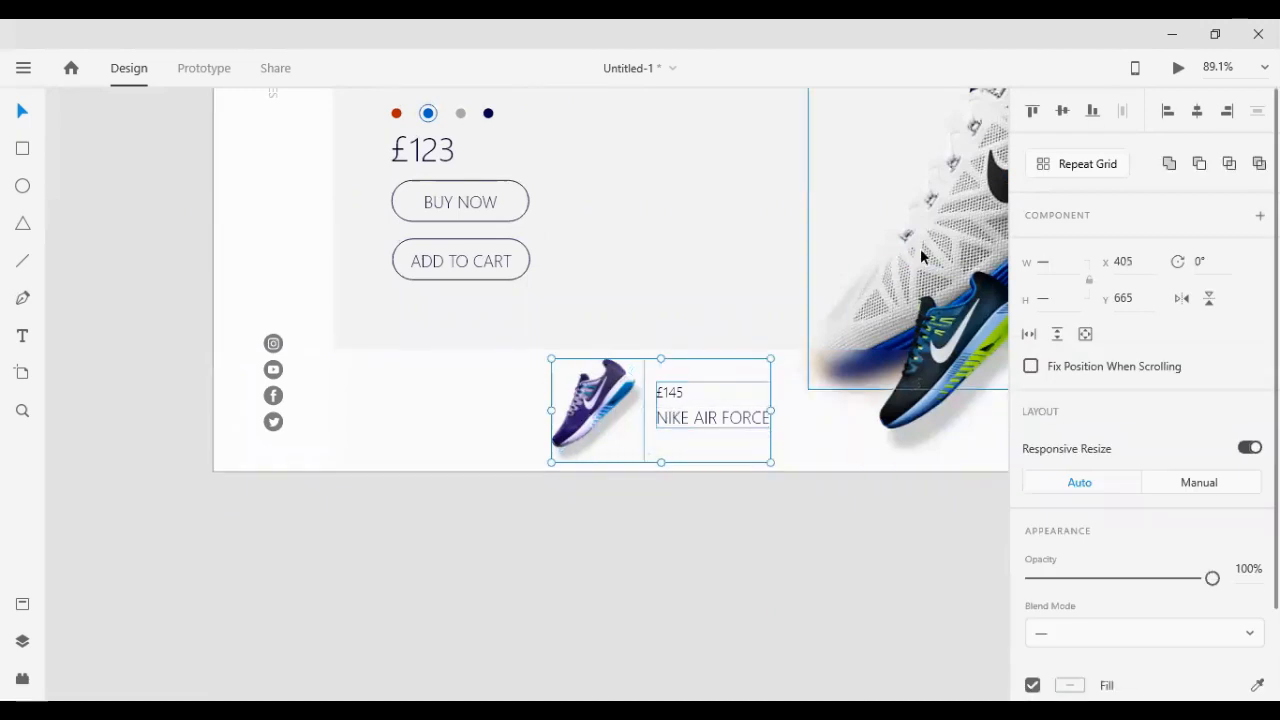
left_click(1063, 112)
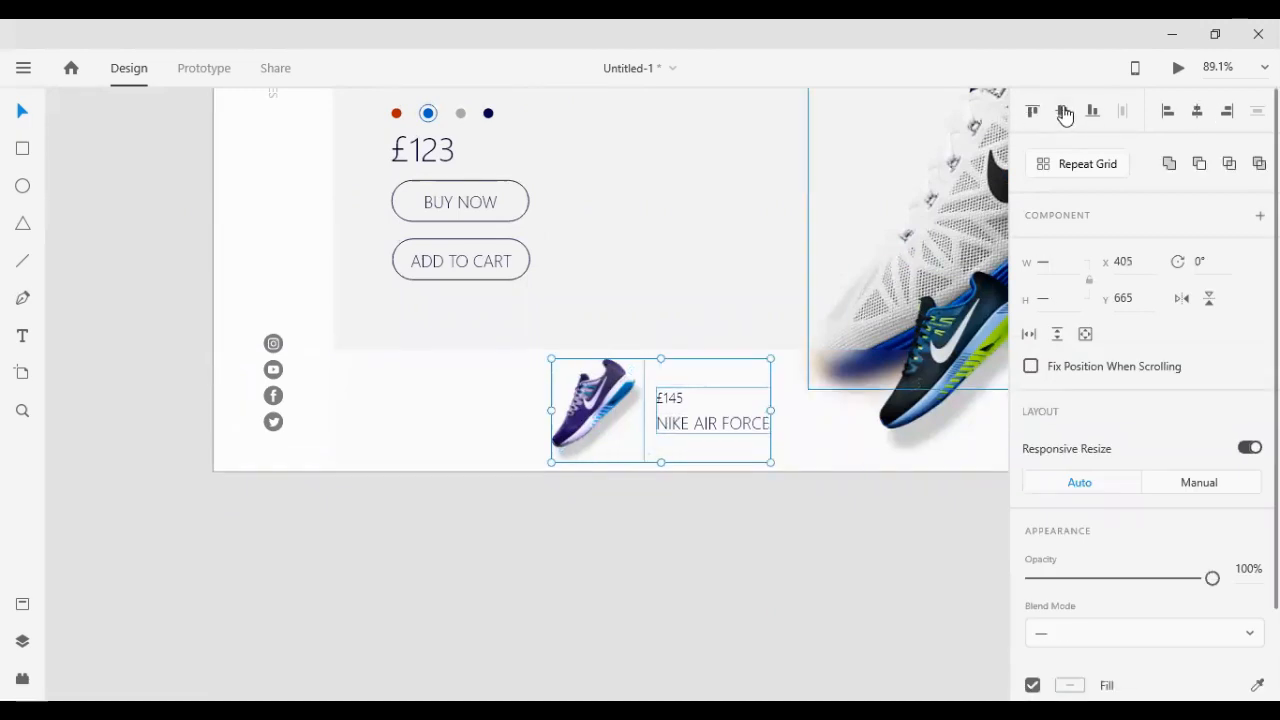
left_click(746, 507)
Move the purple shoe closer to its label, to X 414 and Y 664, and group the shoe with the label
left_click(573, 437)
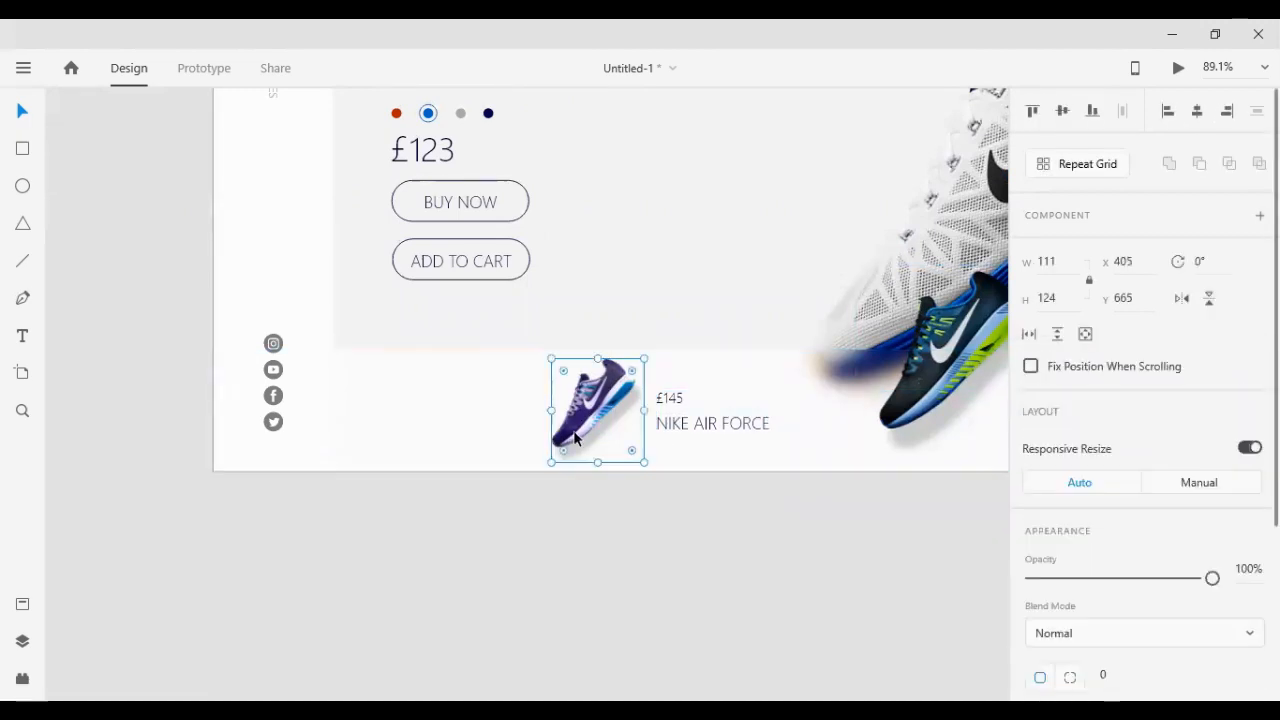
key("shift+Down")
key("shift+Right")
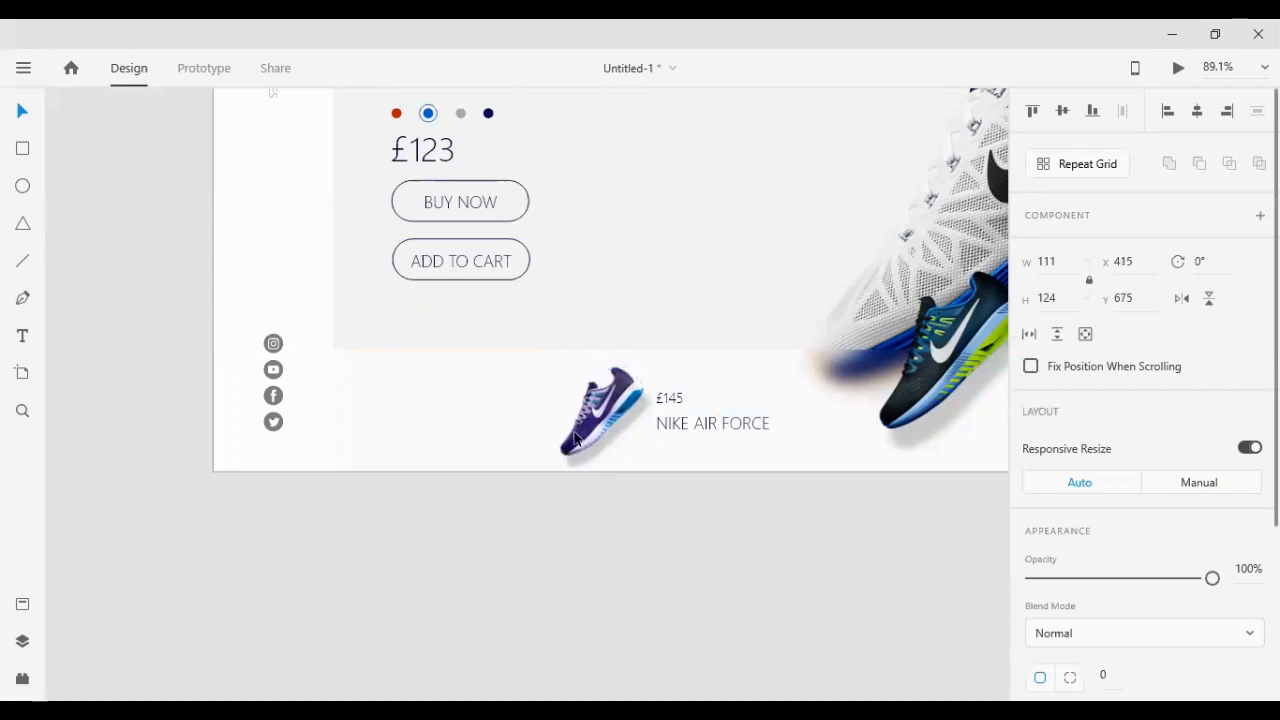
key("Up")
key("shift+Up")
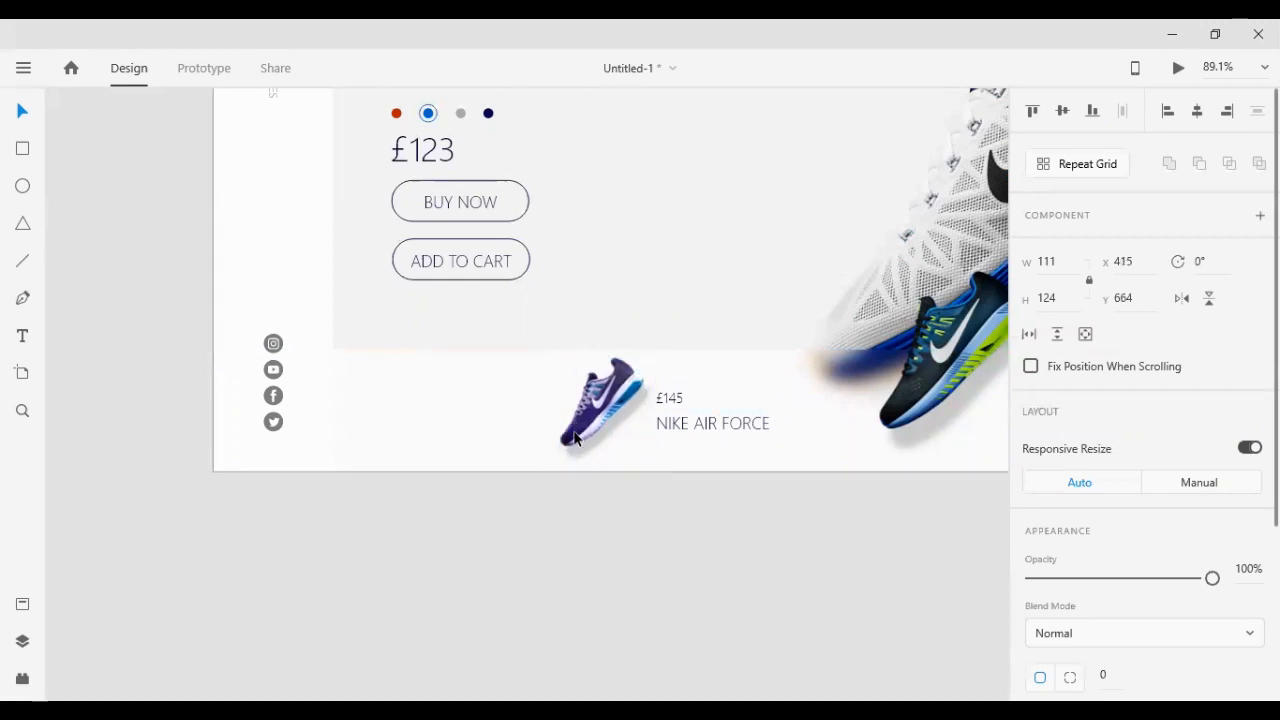
key("shift+Right")
key("Left")
key("Left")
key("Left")
key("Left")
key("Left")
key("Left")
key("Left")
key("Left")
key("Left")
key("Left")
key("Left")
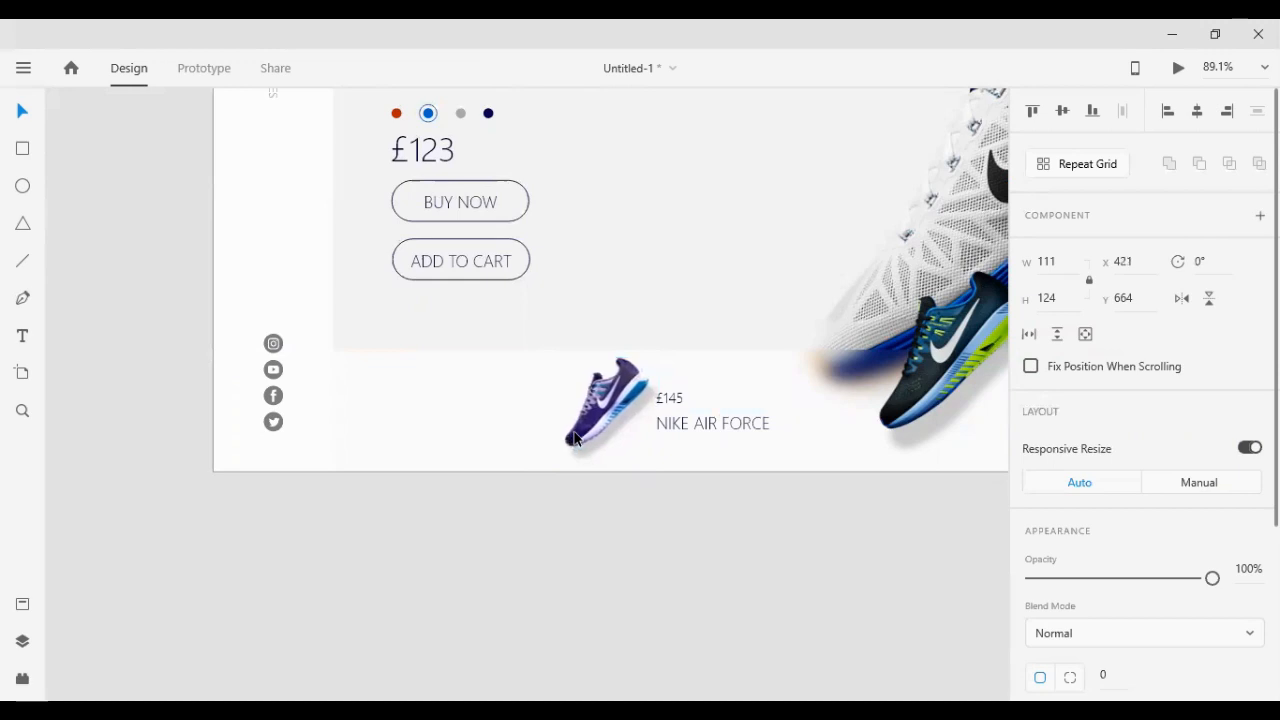
left_click(680, 437, "shift")
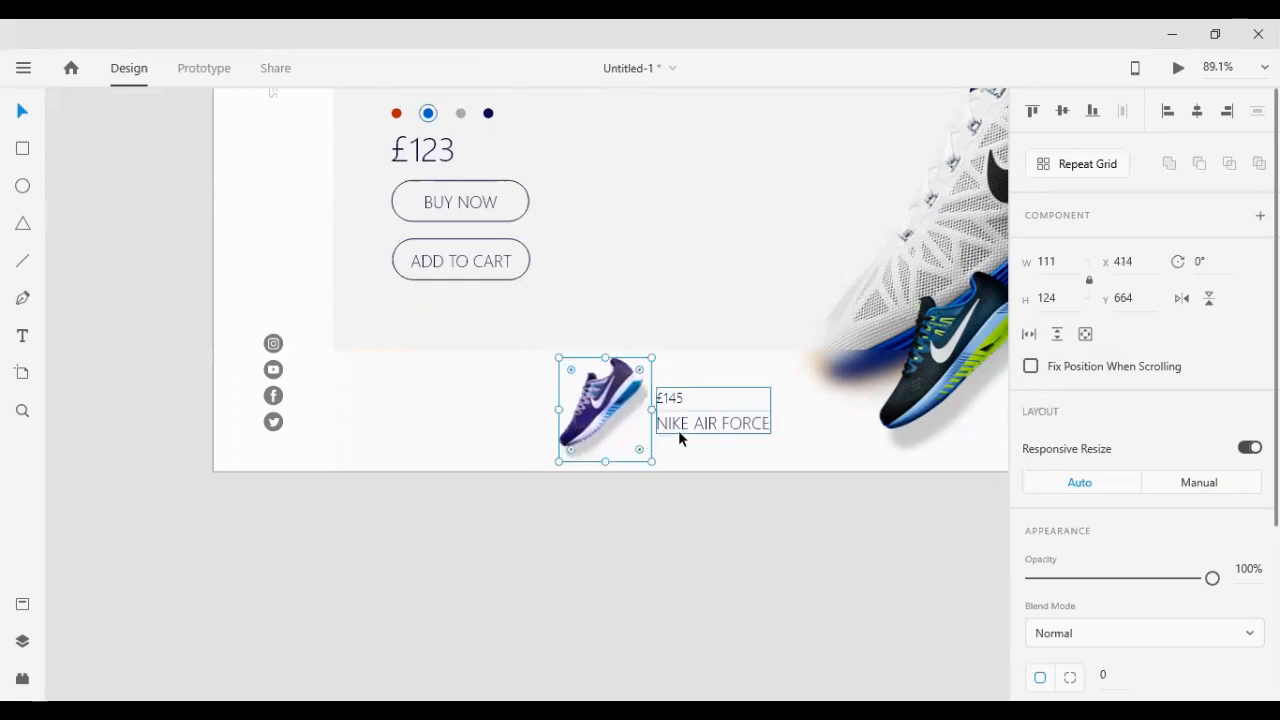
left_click(660, 500)
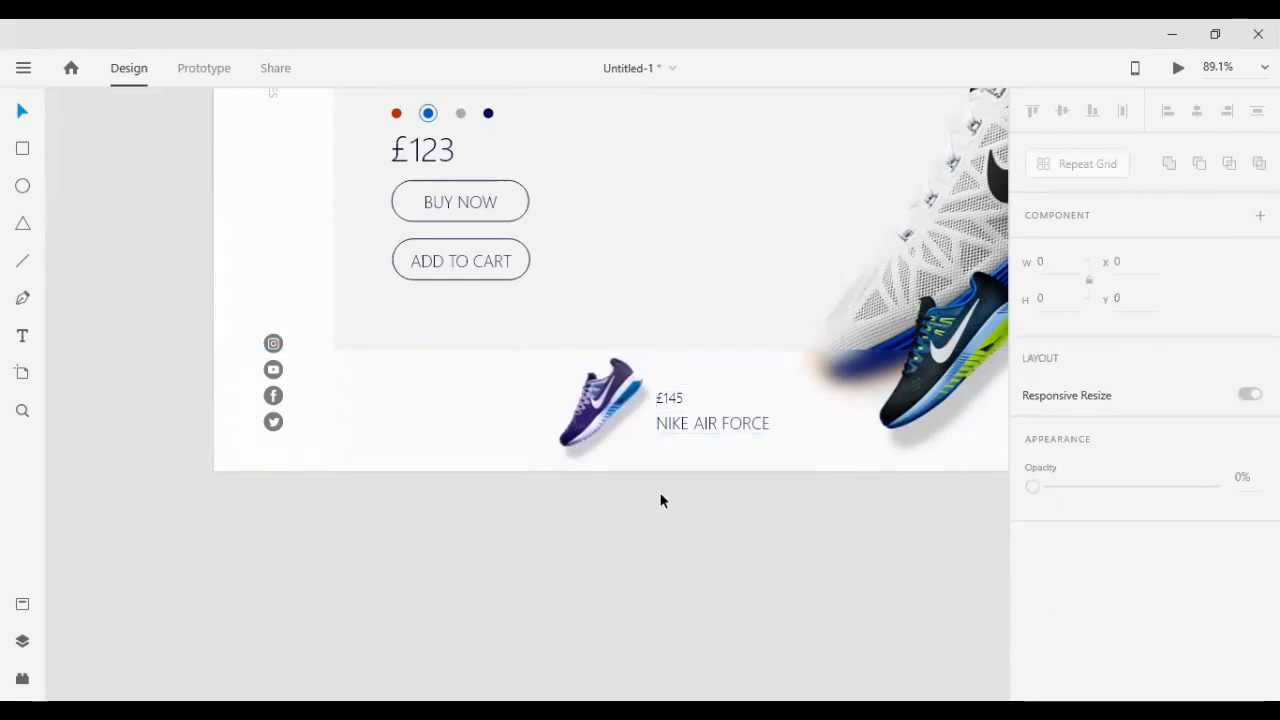
Ungroup the purple shoe from its label and place a copy of the label below the artboard, under the blue and green shoe
scroll(740, 485, "right", 5)
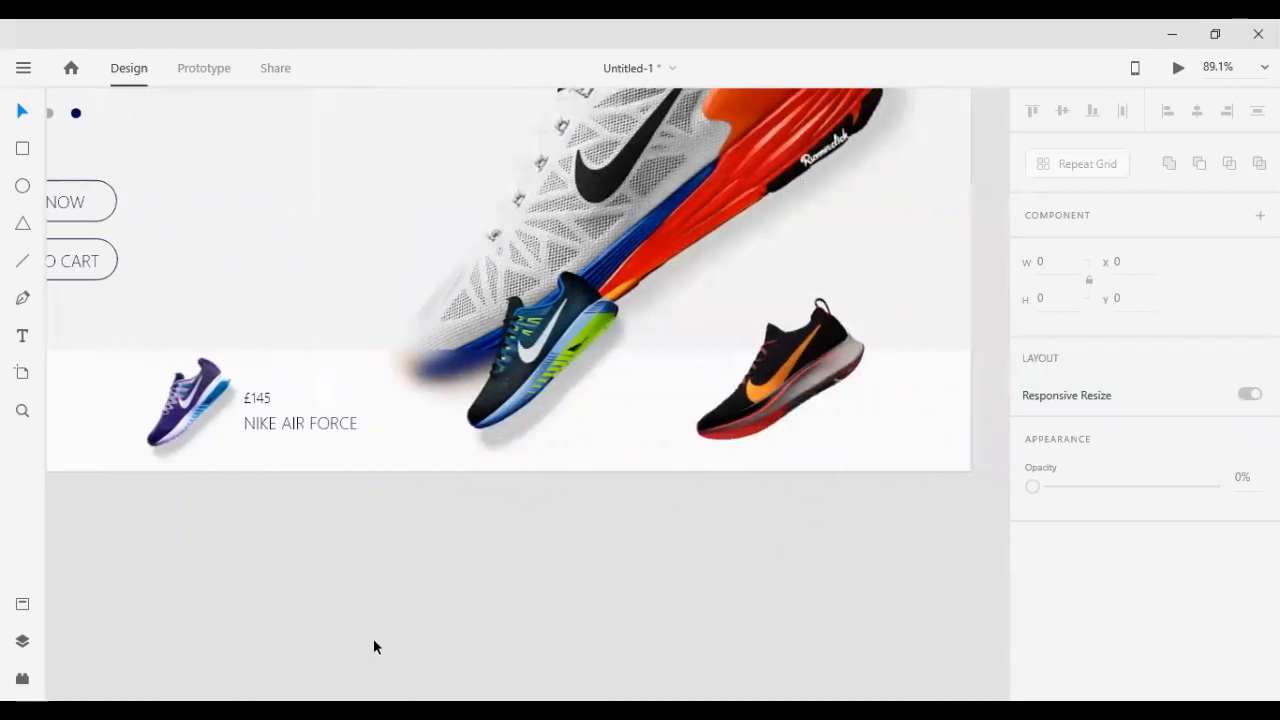
left_click(249, 414)
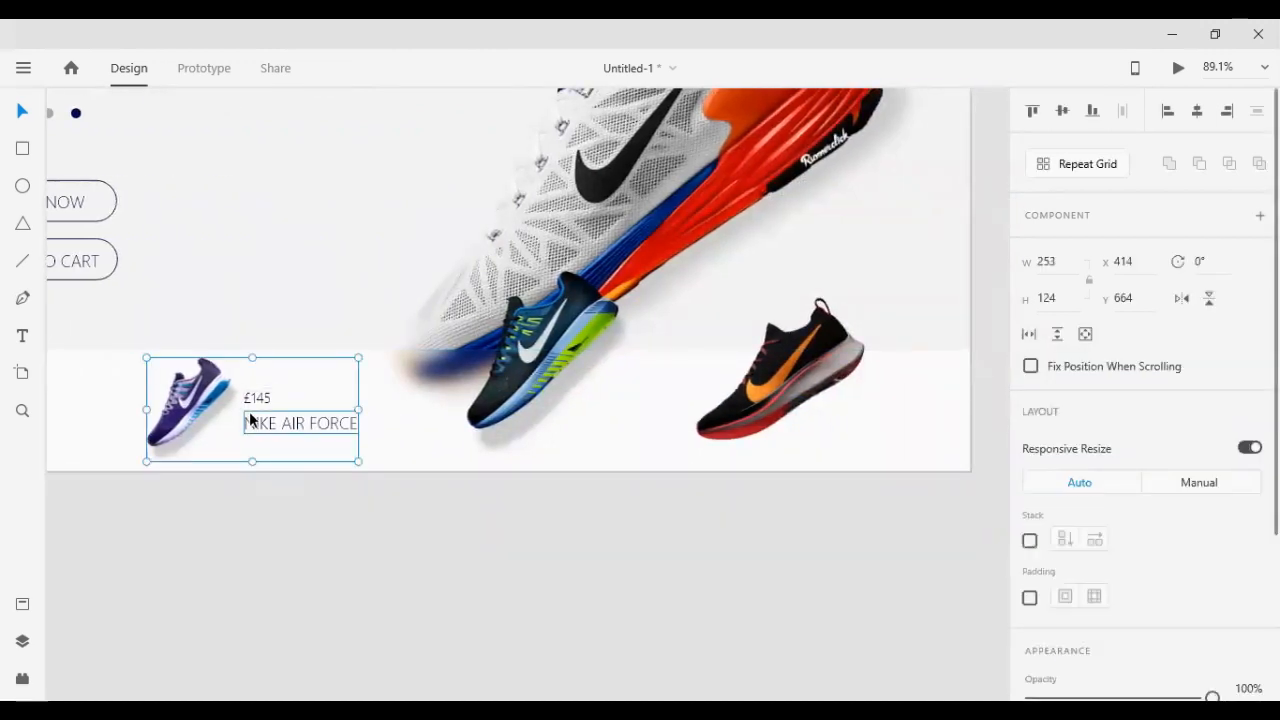
key("ctrl+shift+g")
left_click(260, 483)
left_click(265, 424)
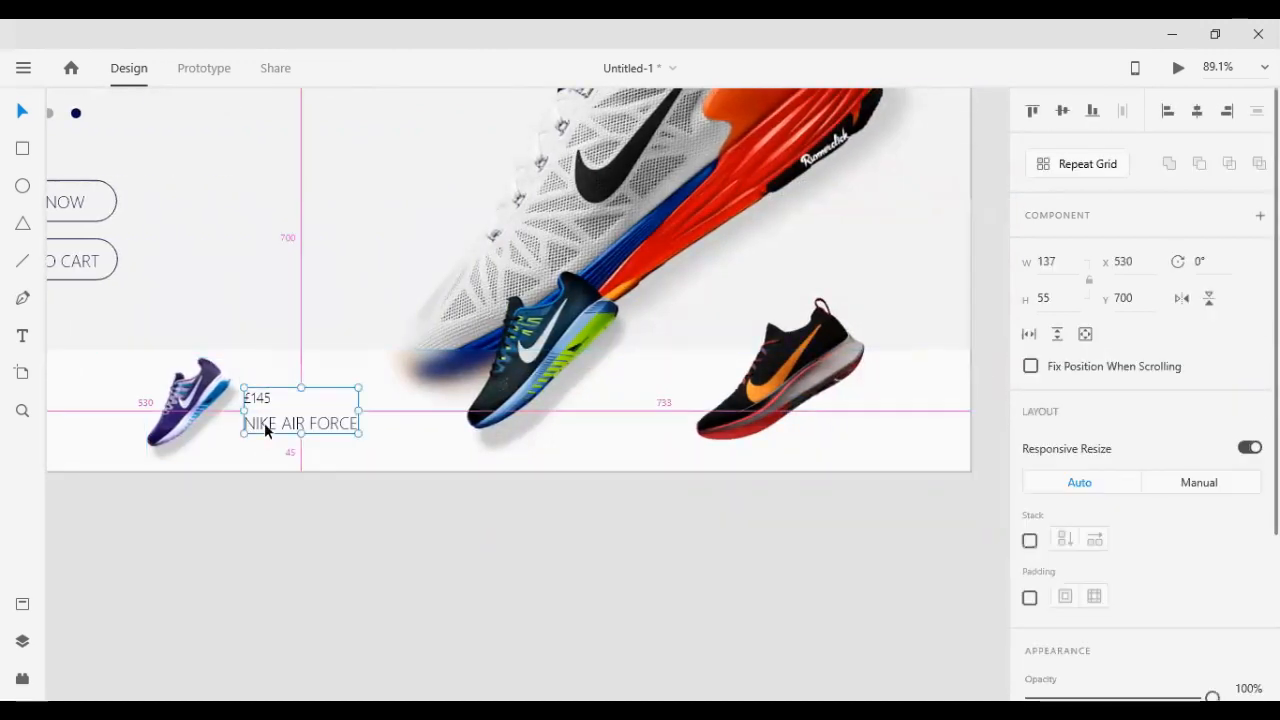
left_click_drag(265, 425, 376, 463)
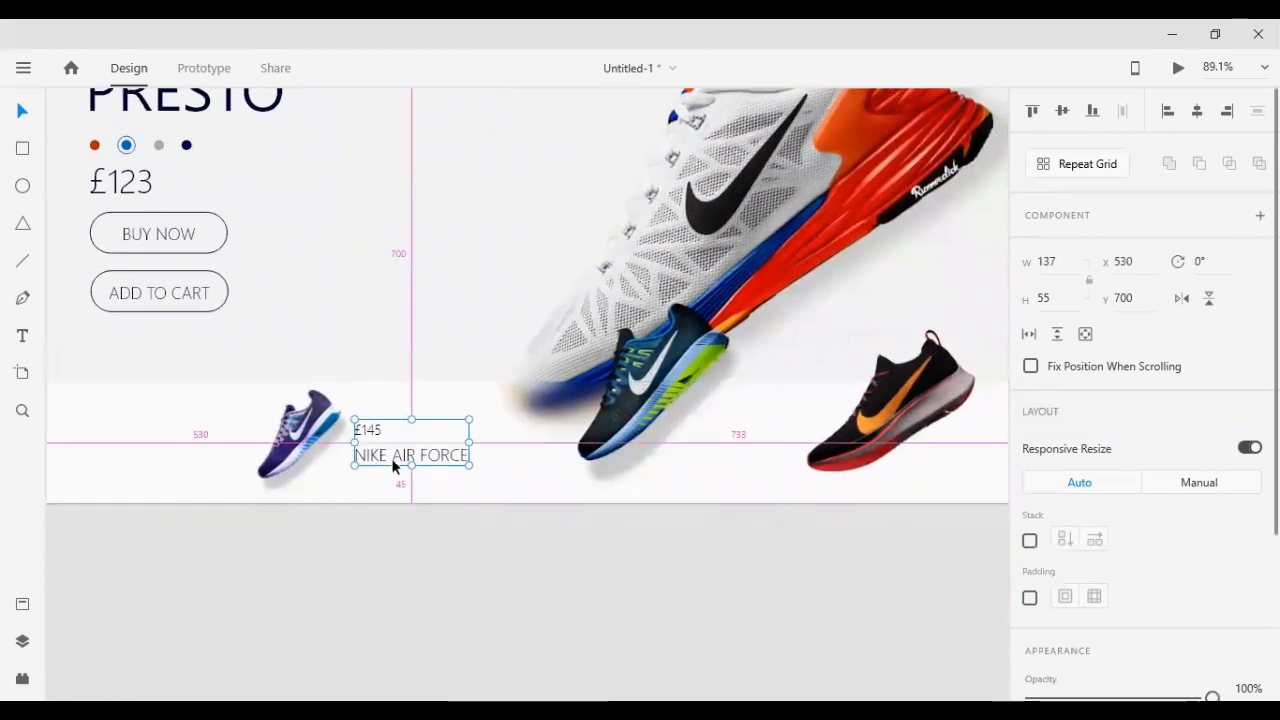
left_click_drag(515, 553, 686, 597)
Group the purple shoe with its £145 NIKE AIR FORCE label again
left_click_drag(243, 543, 388, 432)
left_click(515, 470, "shift")
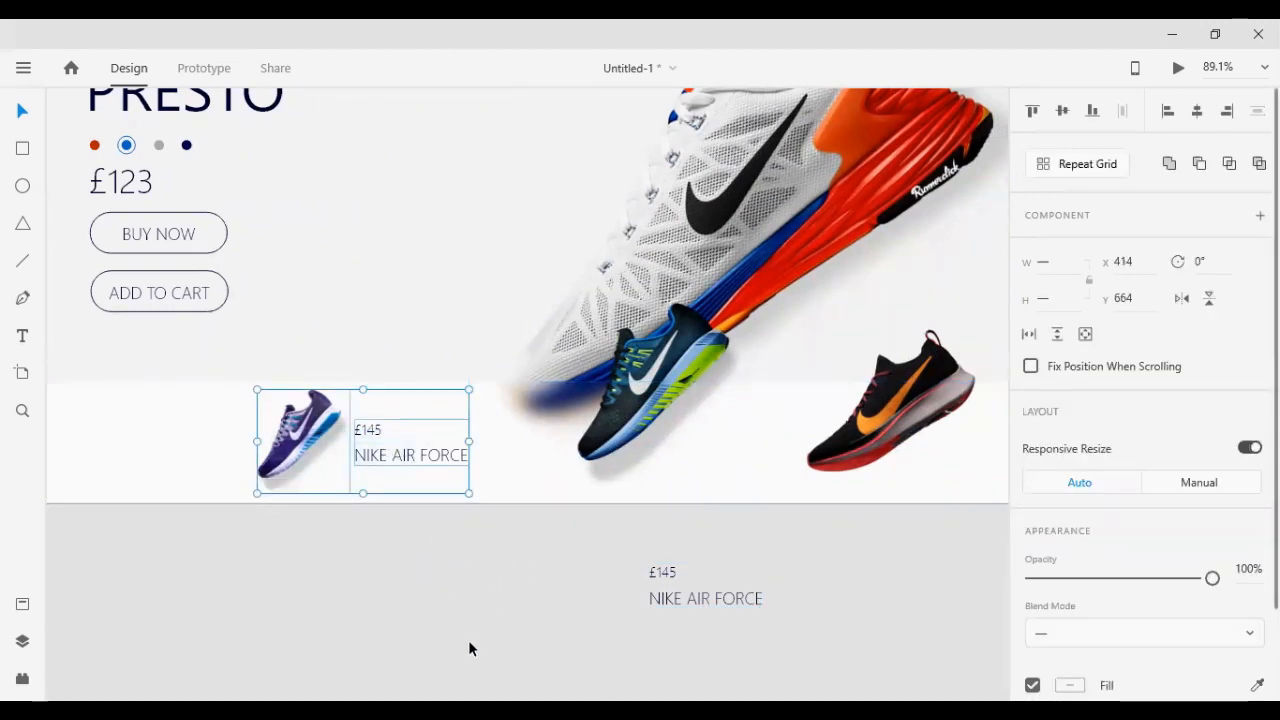
left_click(526, 531)
Shrink the blue and green shoe to about 138 × 140 and place it in the lower strip with the copied label beside it
left_click(600, 420)
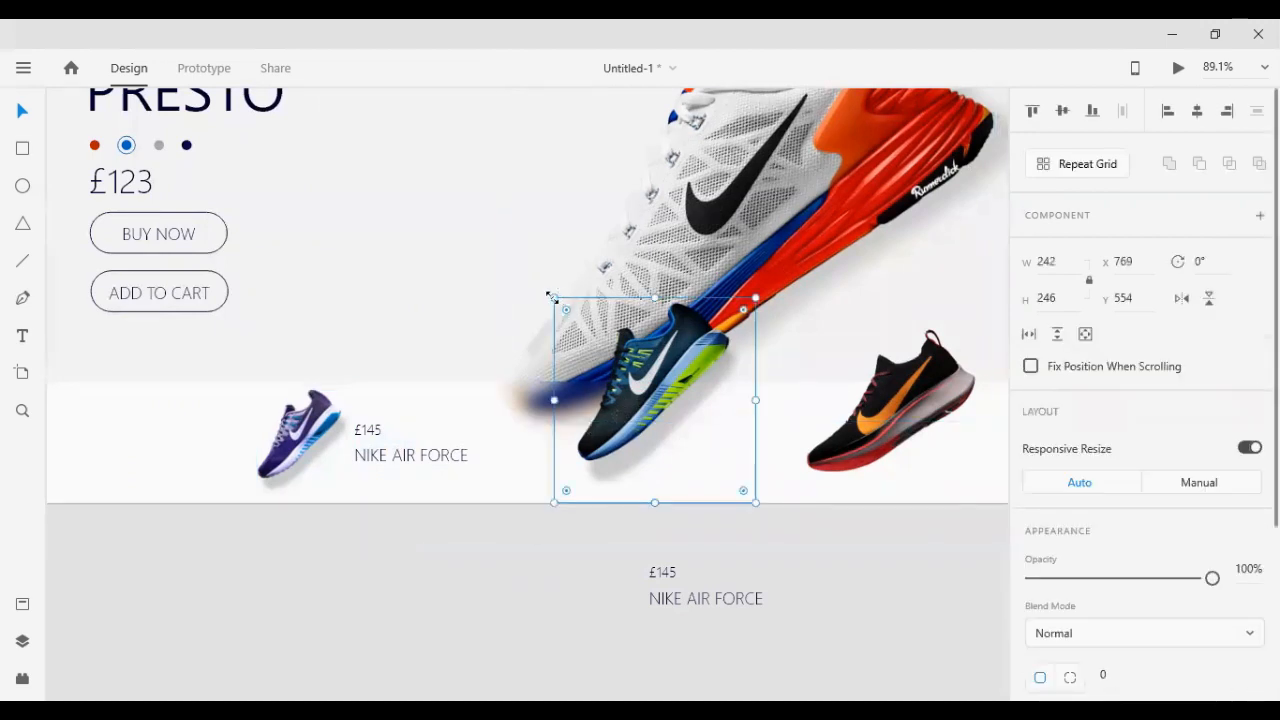
left_click_drag(548, 296, 580, 345)
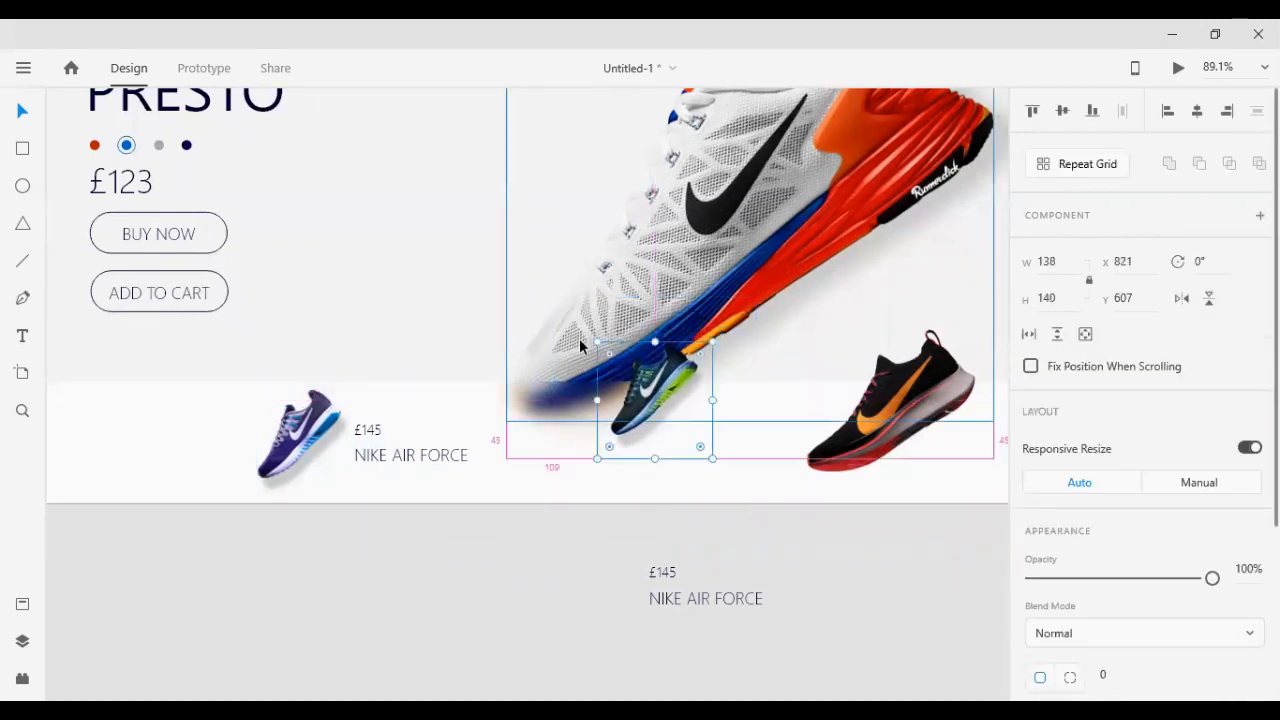
left_click_drag(655, 401, 616, 454)
left_click_drag(654, 577, 731, 407)
left_click(615, 445, "shift")
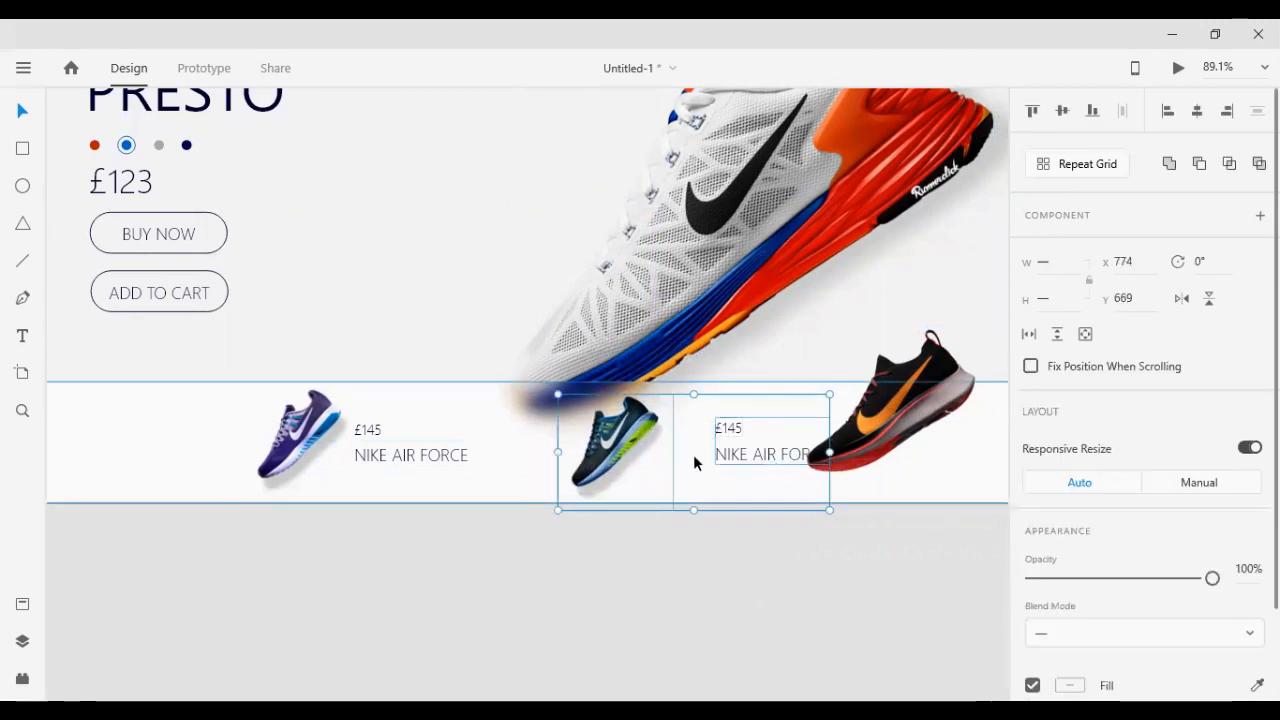
Move the blue and green shoe up and centre it vertically within the white lower strip
left_click(667, 583)
left_click(616, 448)
key("shift+Up")
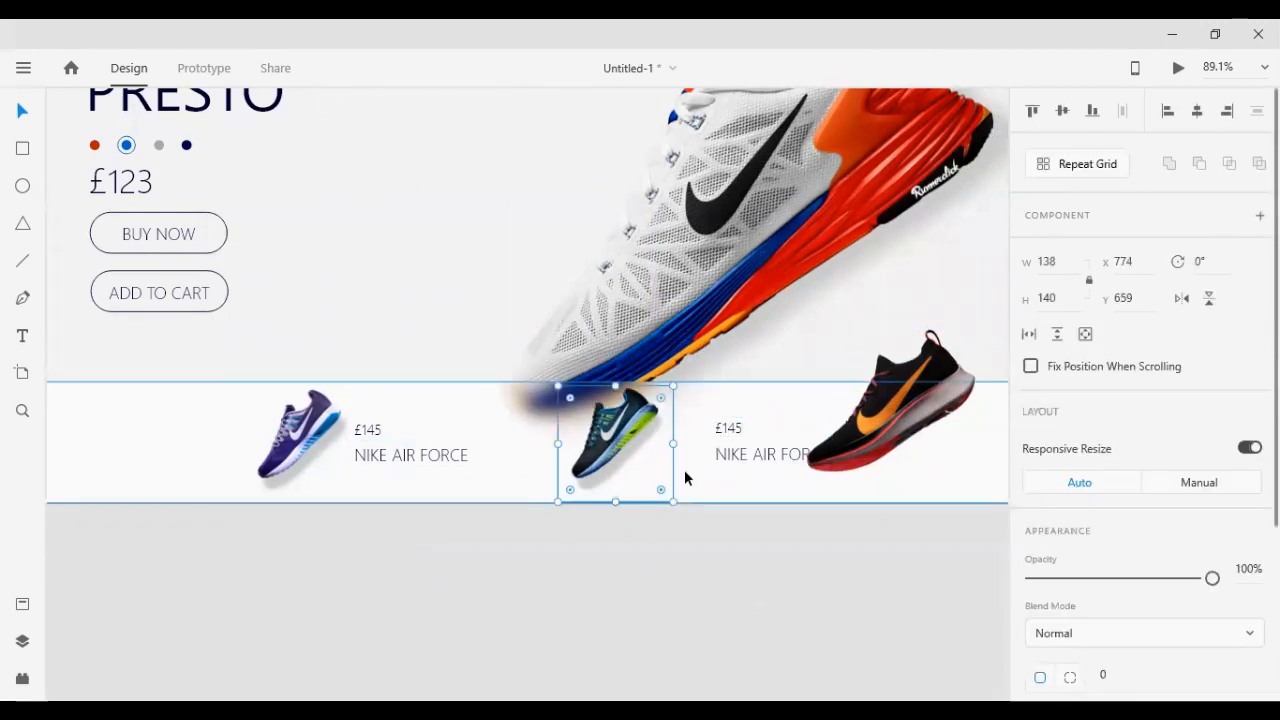
left_click(686, 478, "shift")
left_click(1062, 114)
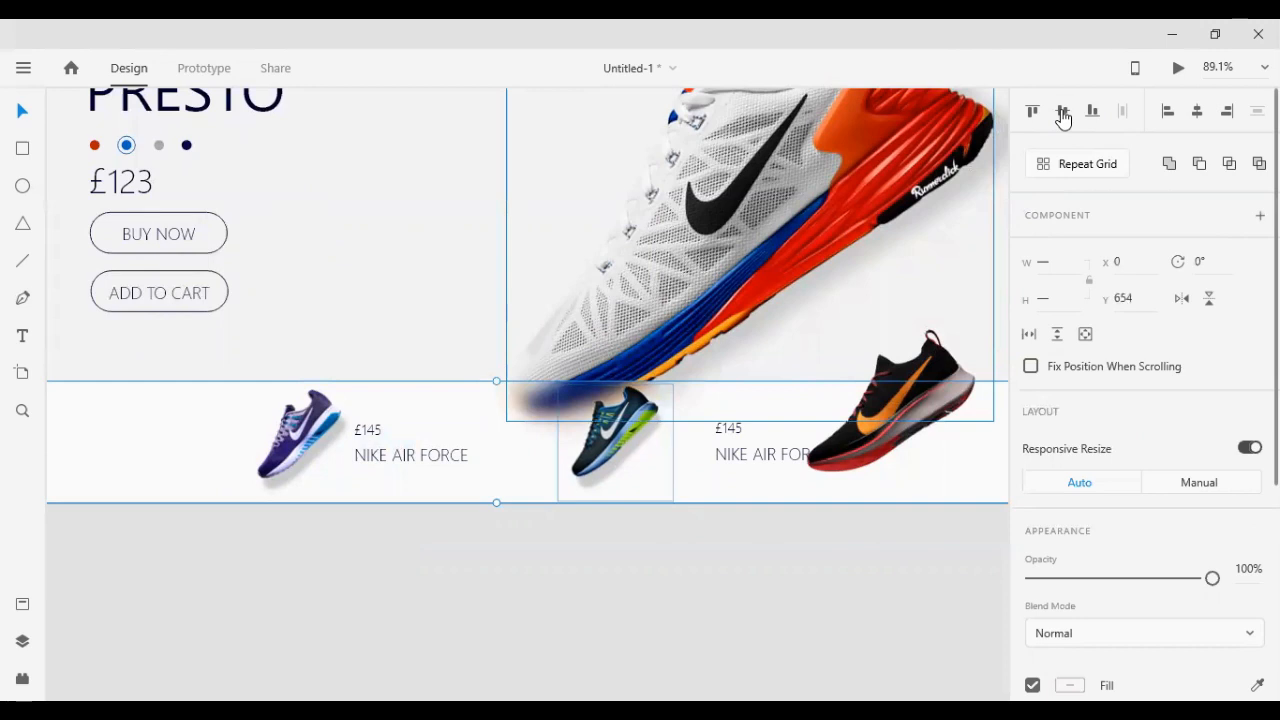
left_click(740, 566)
Move the copied label closer to the blue and green shoe, to X 936, and vertically centre the two
mouse_move(742, 455)
left_mouse_down()
mouse_move(723, 440)
mouse_move(718, 450)
left_mouse_up()
left_click(625, 440, "shift")
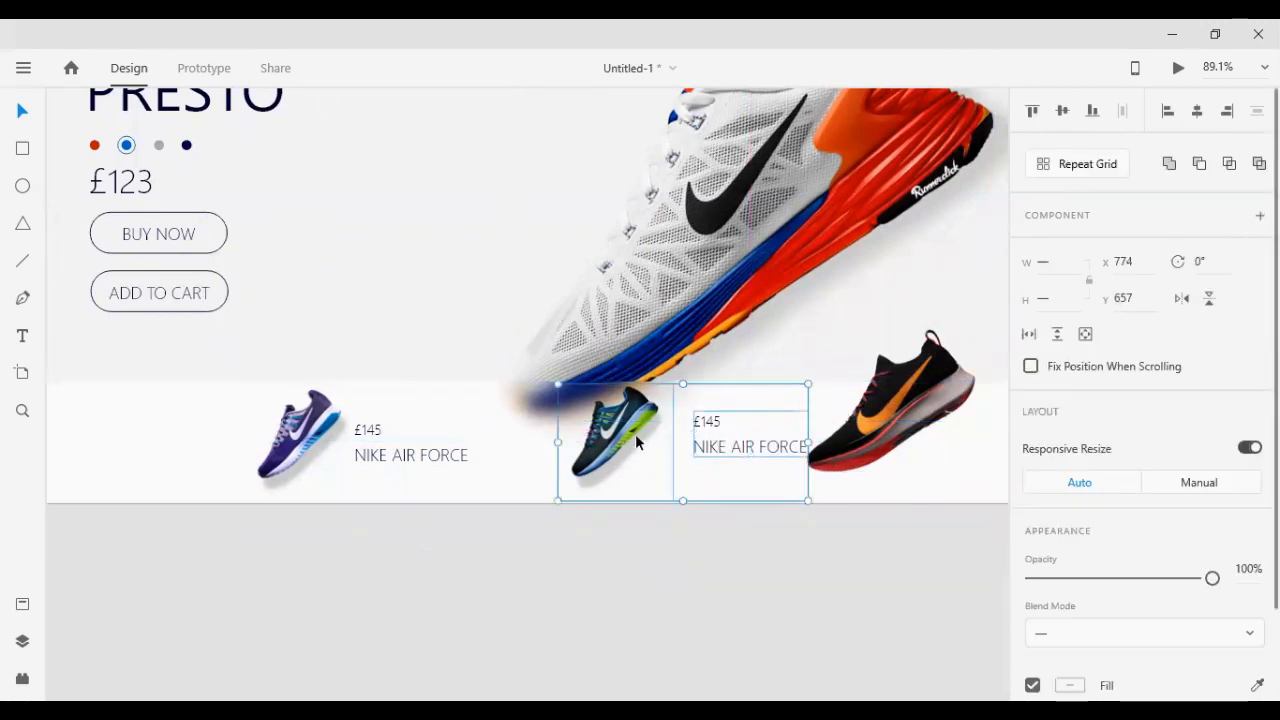
left_click(1196, 114)
key("ctrl+z")
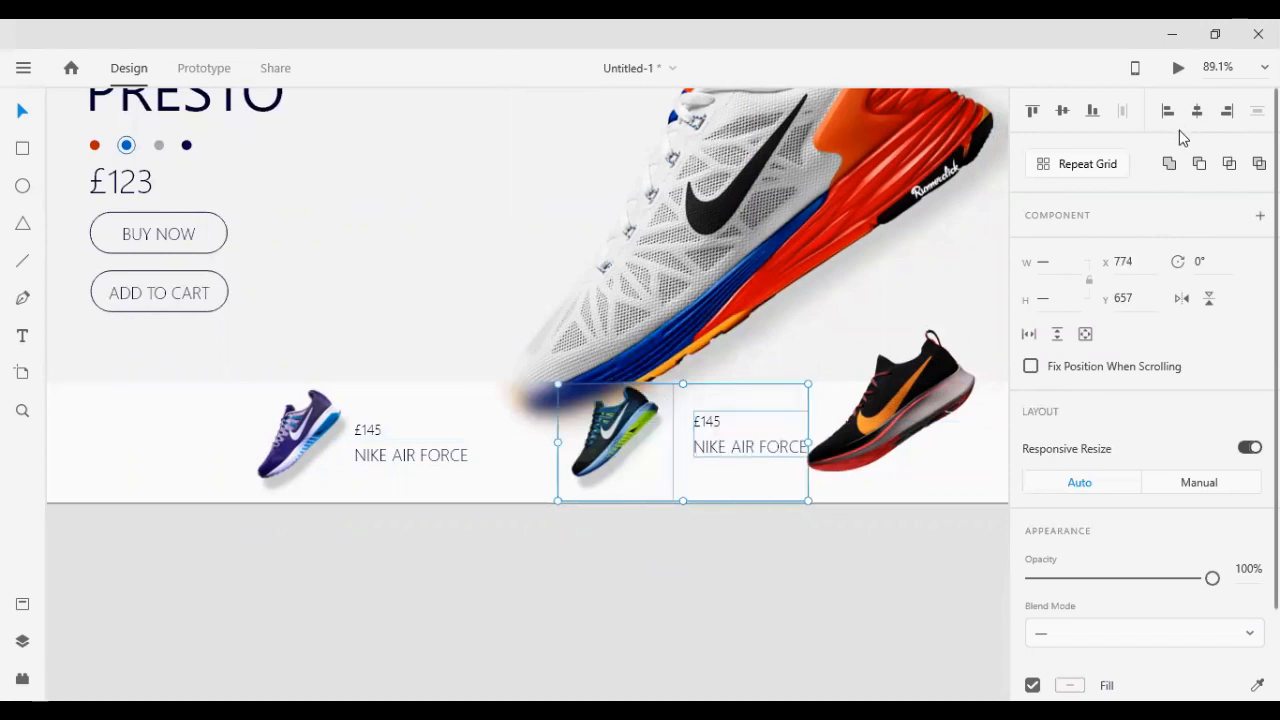
left_click(1062, 113)
left_click(600, 530)
Ungroup the purple shoe from its label and shift the label horizontally to X 542 to widen the gap
left_click(388, 453)
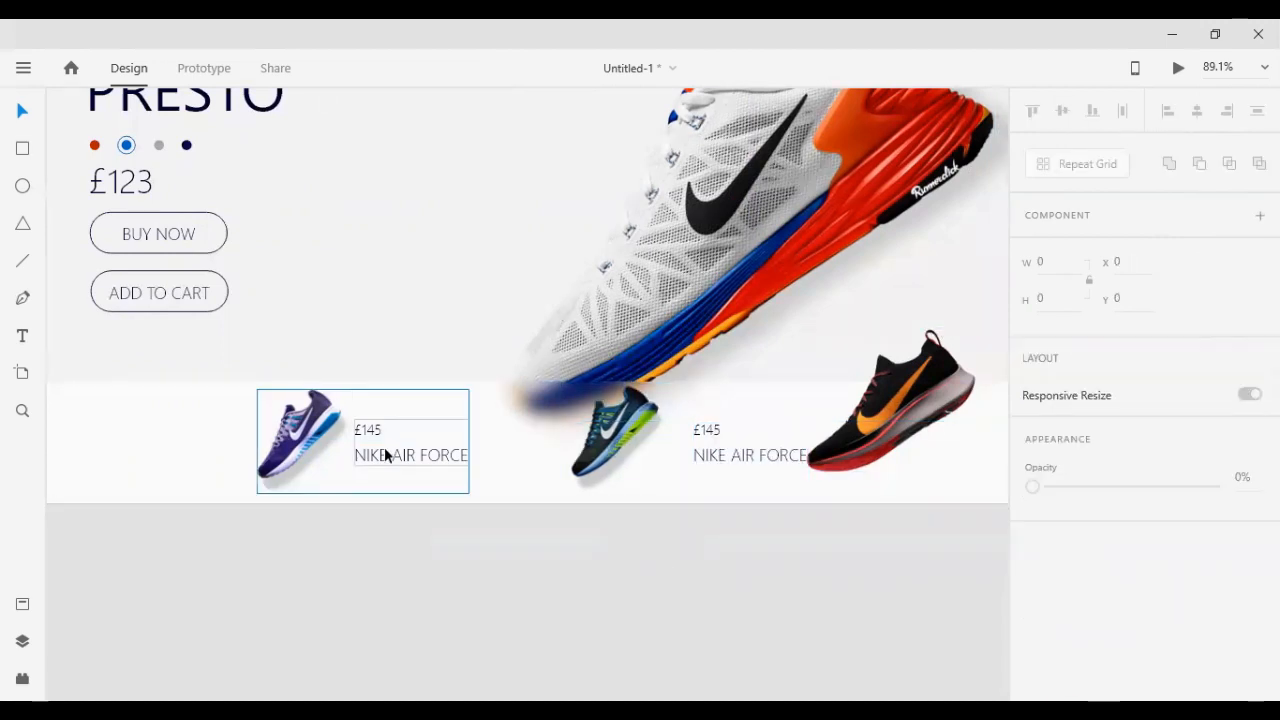
right_click(393, 456)
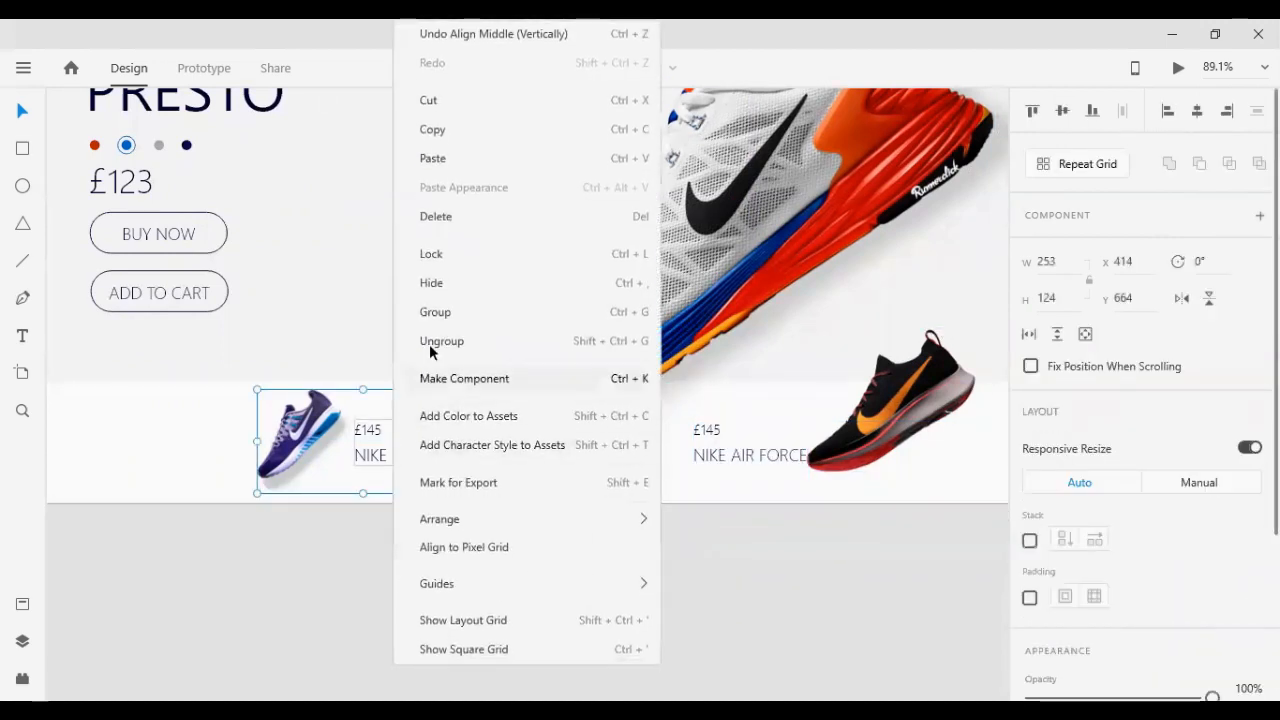
left_click(429, 342)
left_click(396, 514)
left_click(380, 462)
key("shift+Left")
key("shift+Left")
key("shift+Left")
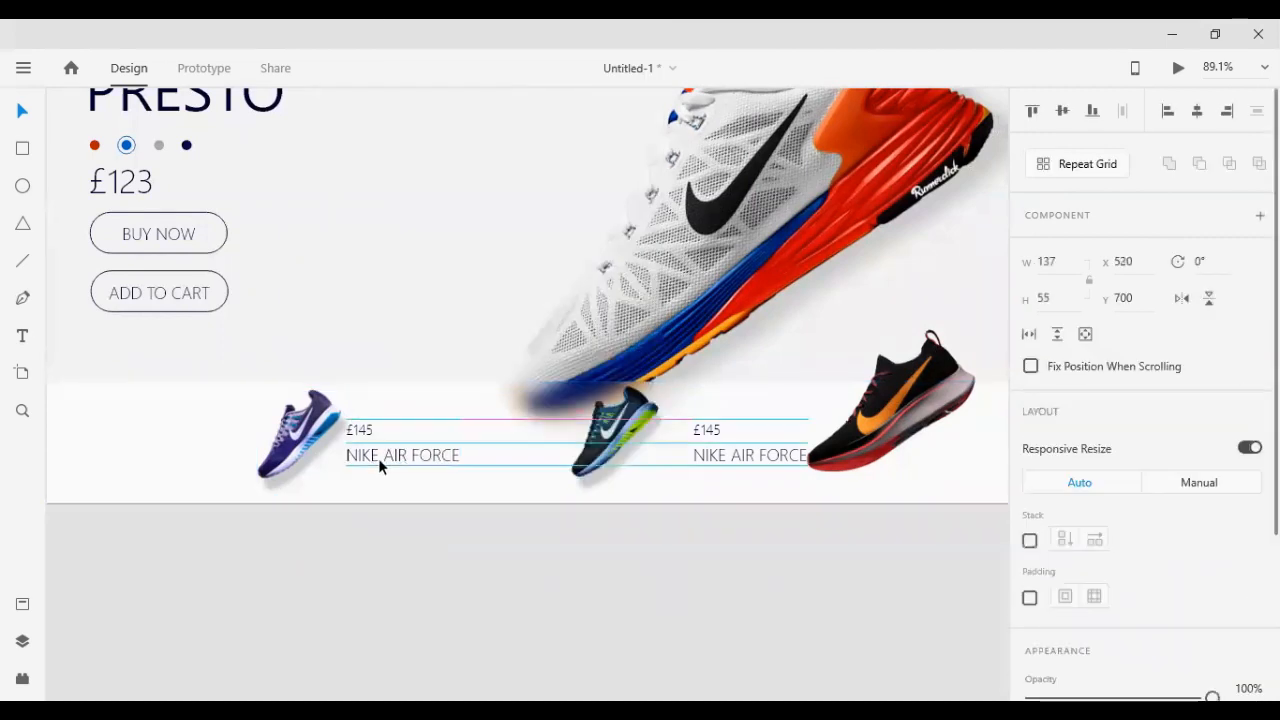
key("shift+Right")
key("shift+Right")
key("Right")
key("Right")
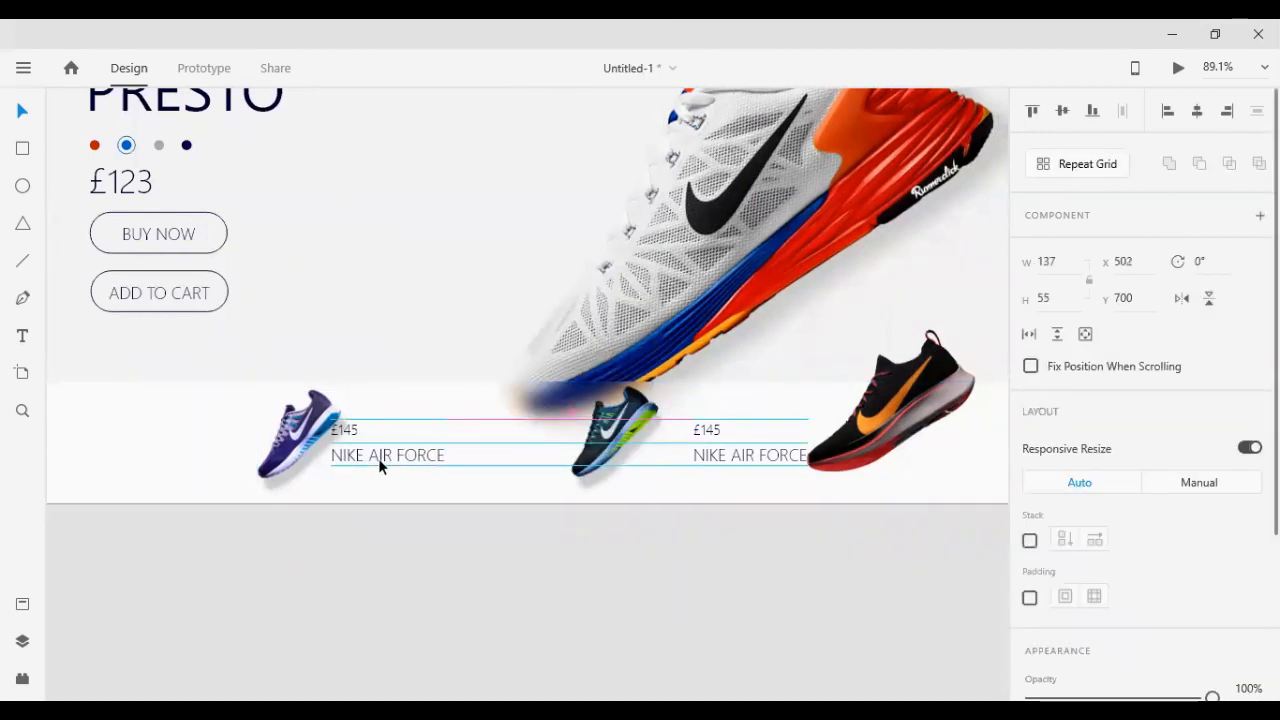
key("shift+Right")
key("shift+Right")
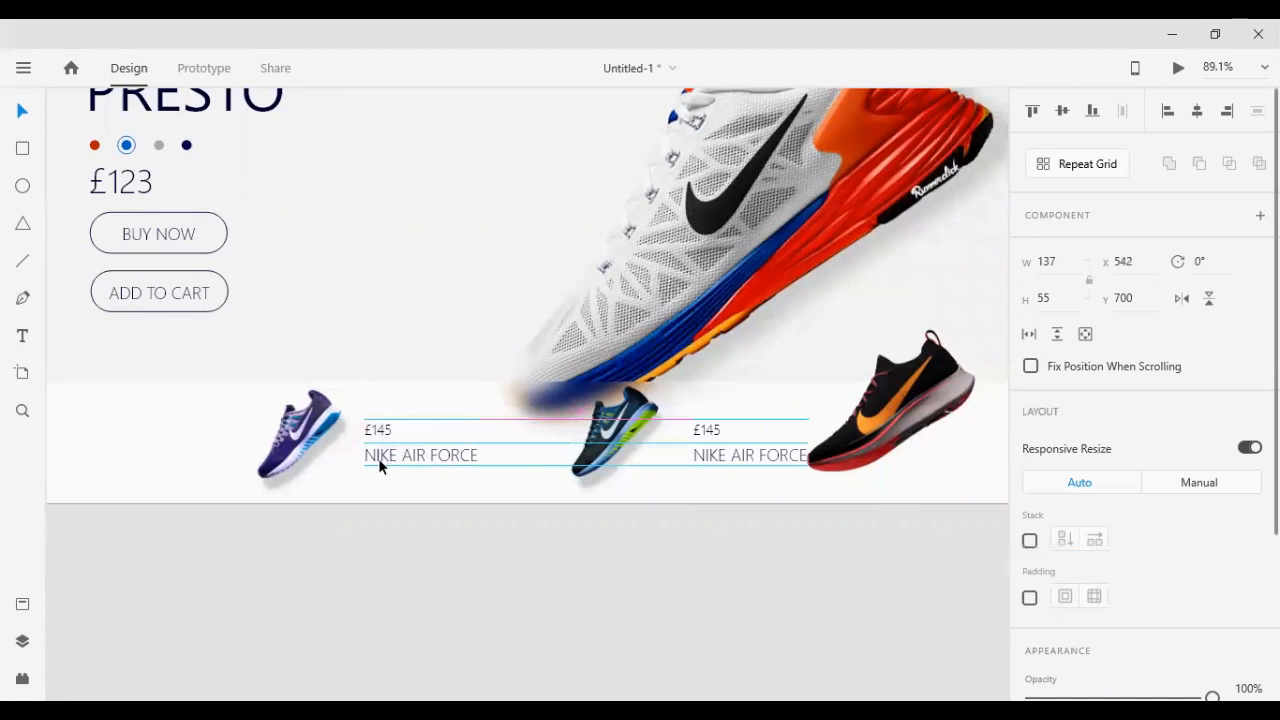
Move the price and name label closer to the blue and green shoe, to X 915
left_click(703, 463)
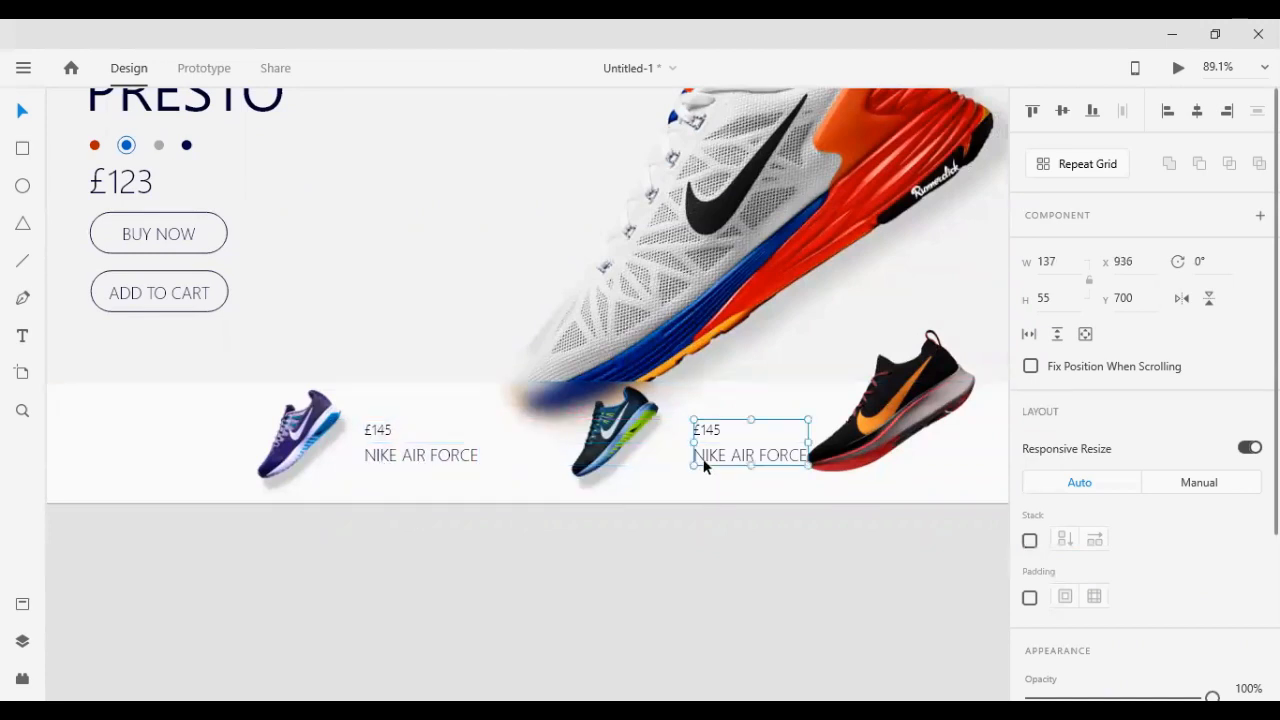
key("shift+Left")
key("shift+Left")
key("shift+Left")
key("shift+Left")
key("shift+Left")
key("Left")
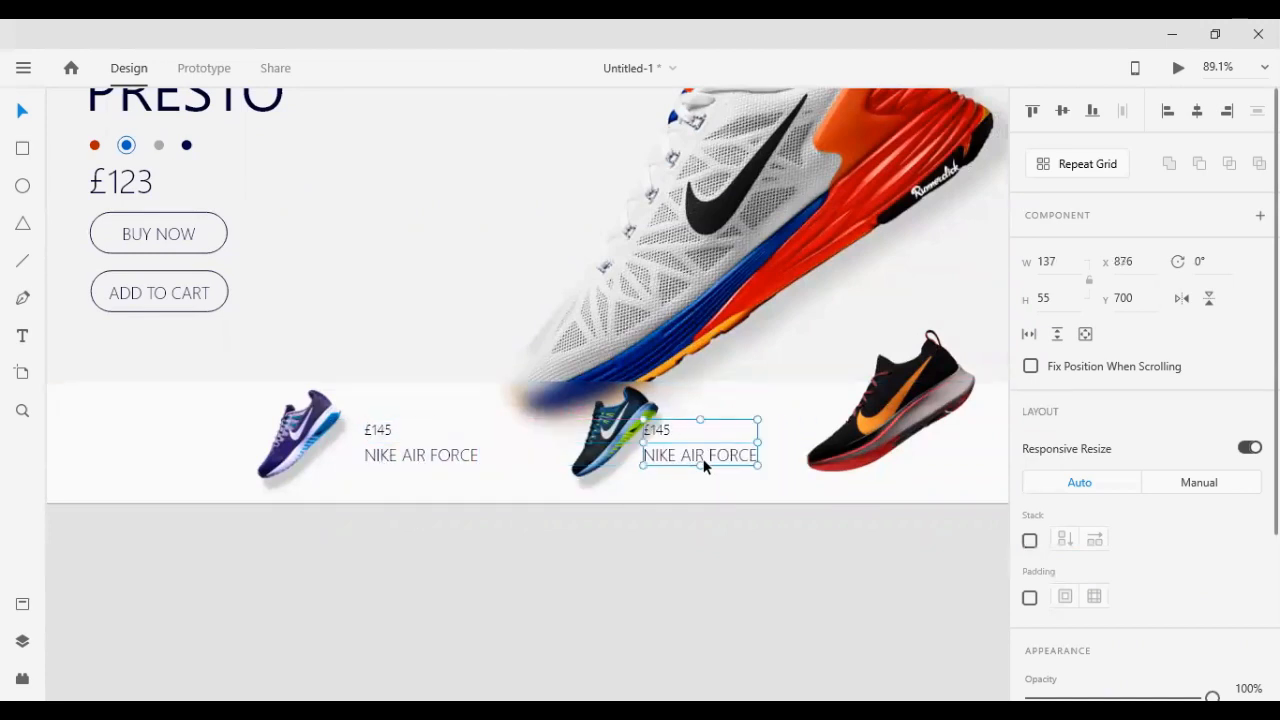
key("shift+Right")
key("shift+Right")
key("shift+Right")
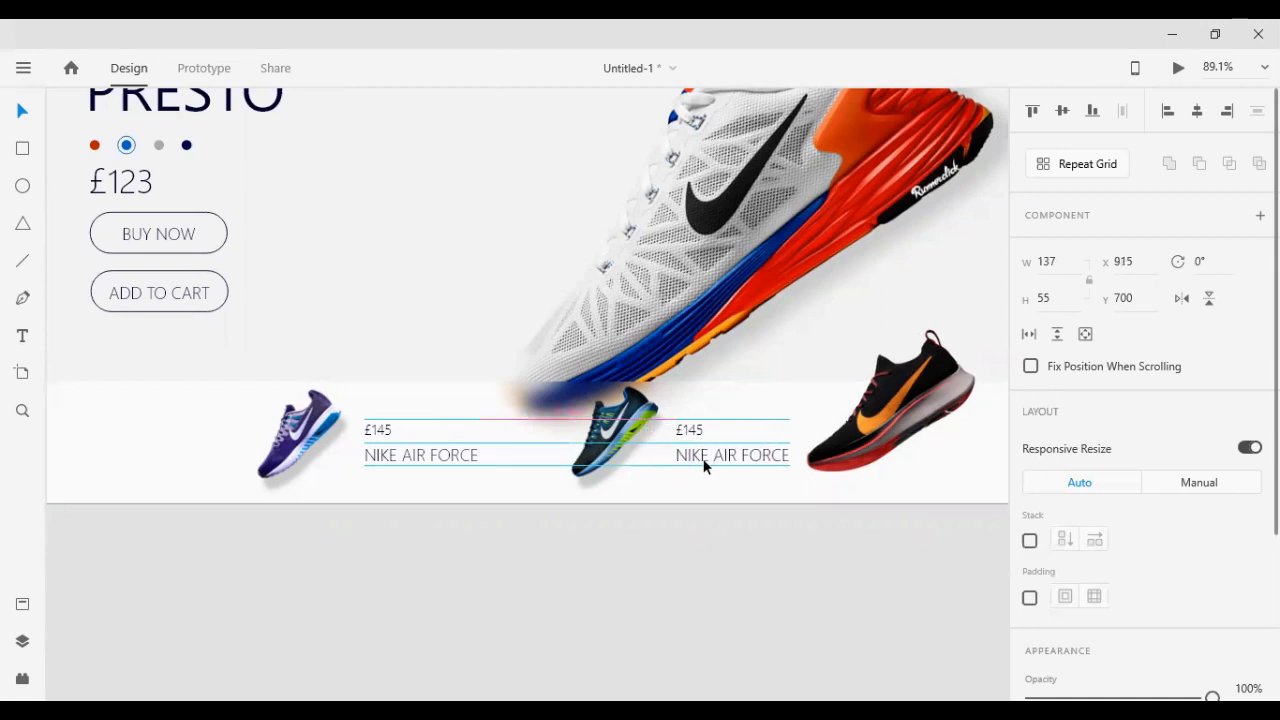
Place a copy of the label below the artboard and group the blue and green shoe with its own label
left_click_drag(706, 456, 868, 571)
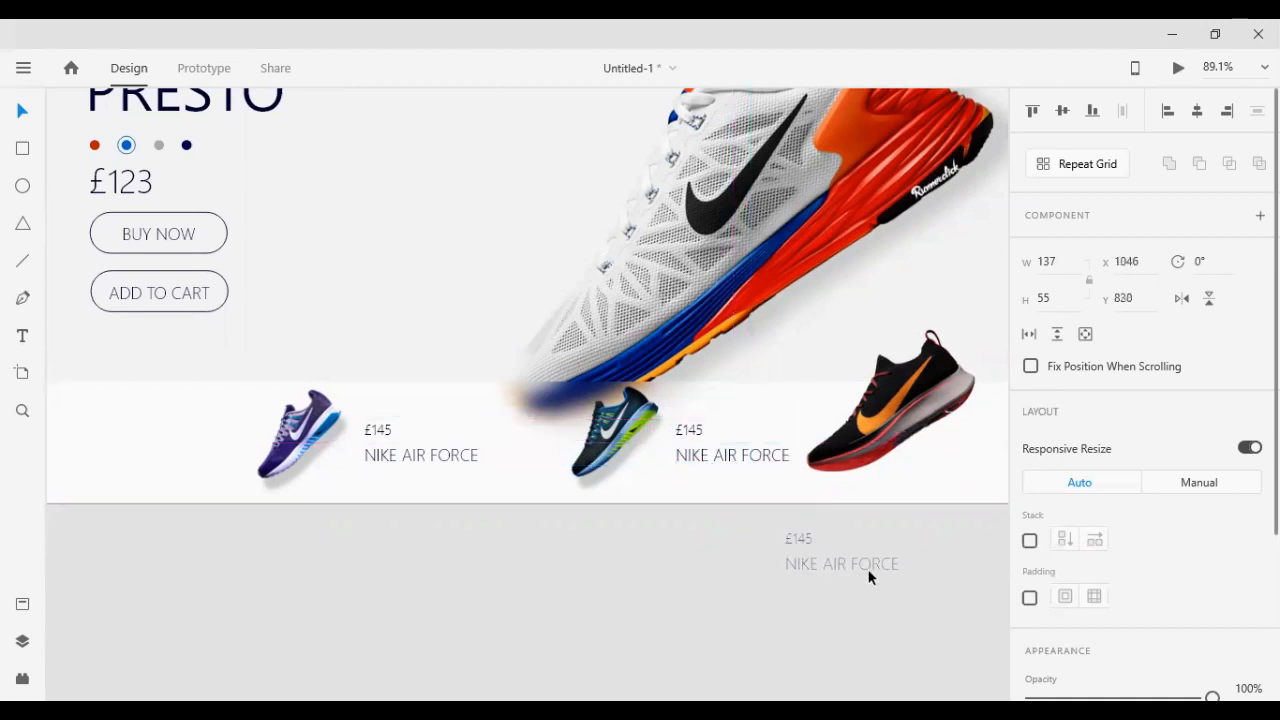
left_click_drag(625, 574, 722, 425)
left_click_drag(732, 557, 743, 482)
key("ctrl+g")
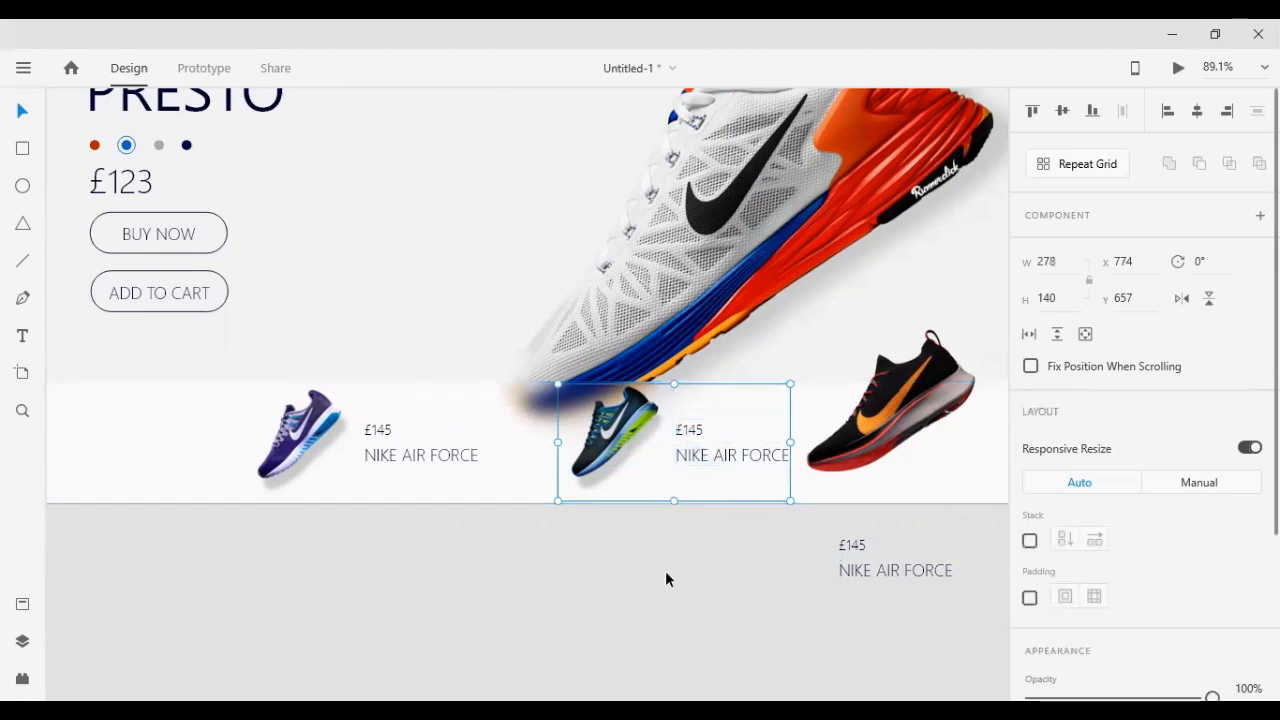
Shrink the black and orange shoe around its centre to about 139 × 113 so it fits the lower strip
scroll(667, 575, "right", 5)
left_click(572, 441)
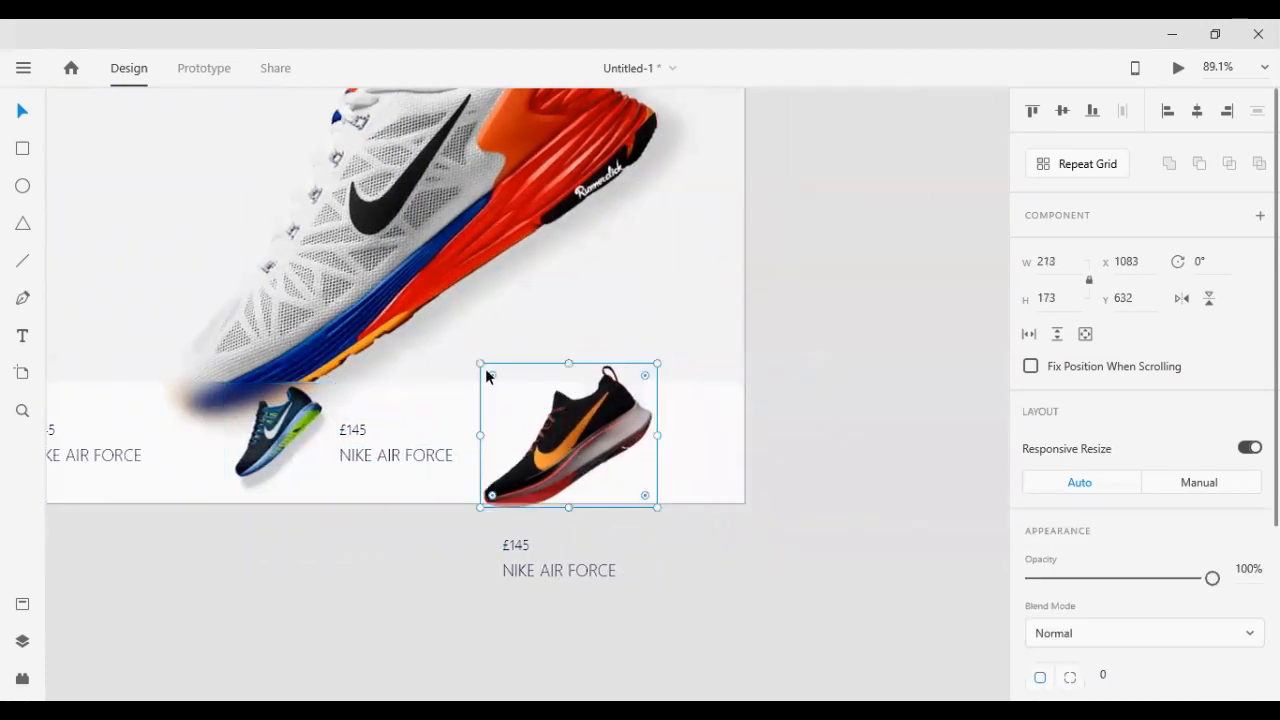
key("alt")
left_click_drag(479, 364, 500, 386)
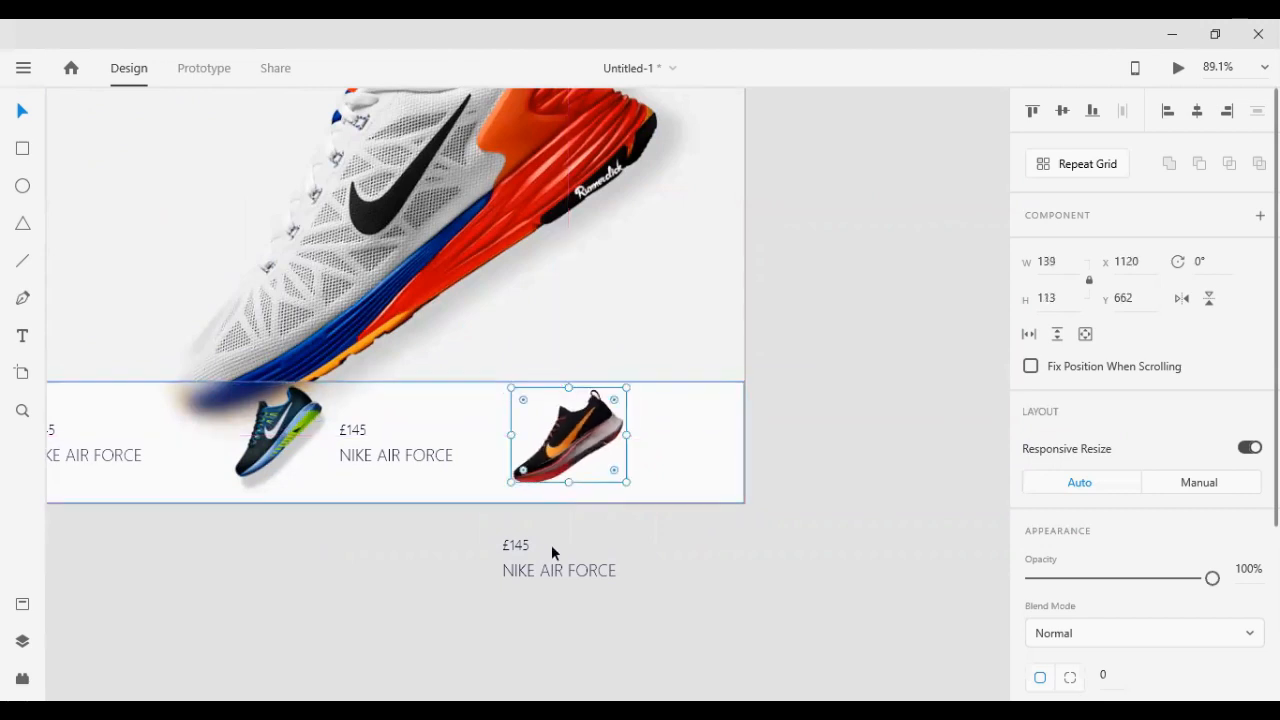
Move the copied label beside the black and orange shoe and vertically centre the two
left_click(540, 571)
left_click_drag(540, 571, 661, 453)
left_click(608, 457, "shift")
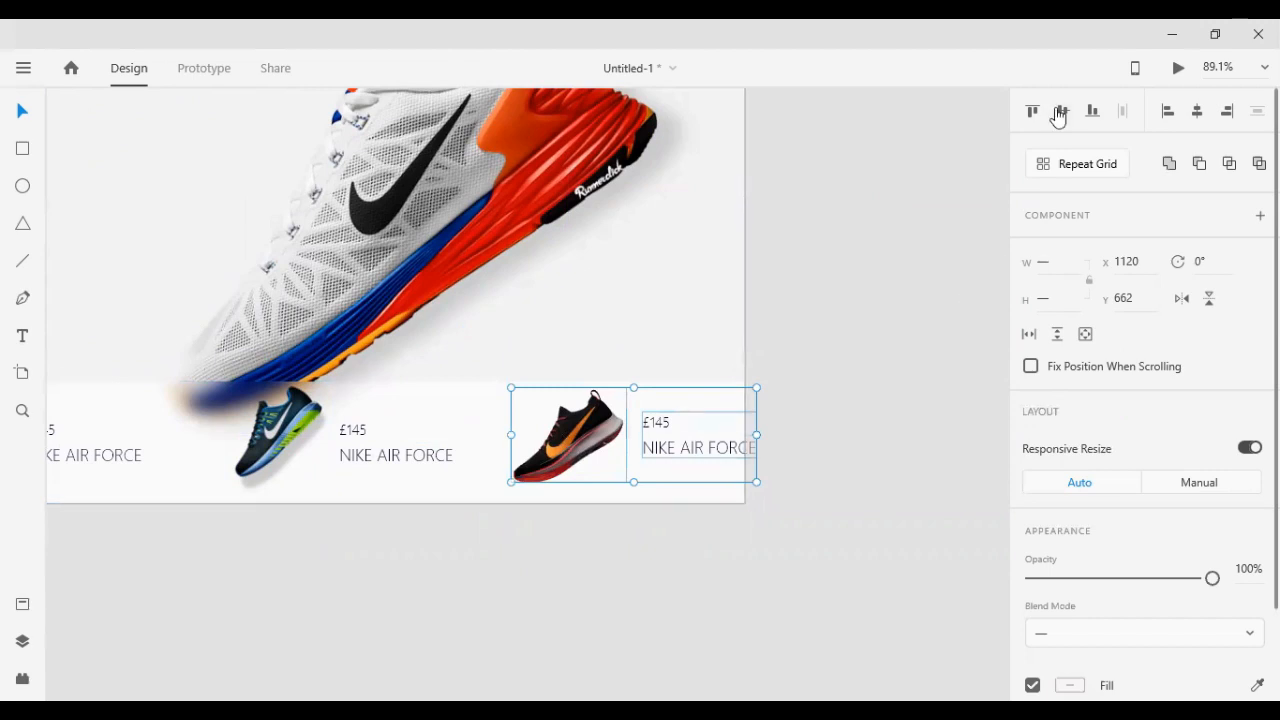
left_click(920, 378)
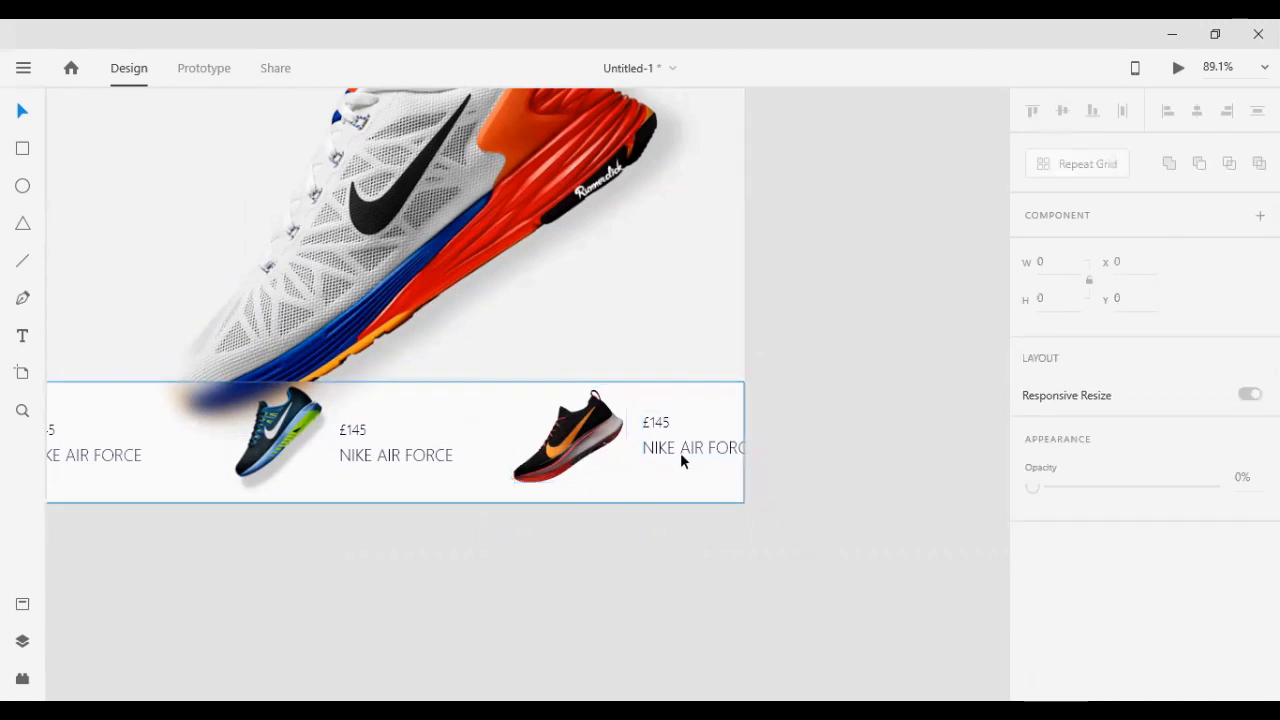
Shift the label beside the black and orange shoe horizontally to X 1294 and group it with the shoe
left_click_drag(680, 452, 674, 455)
key("Left")
key("Left")
key("Left")
key("Left")
key("Left")
key("Left")
key("Left")
key("Left")
key("Left")
key("Left")
key("Left")
key("Left")
key("Left")
key("Left")
key("Left")
key("Left")
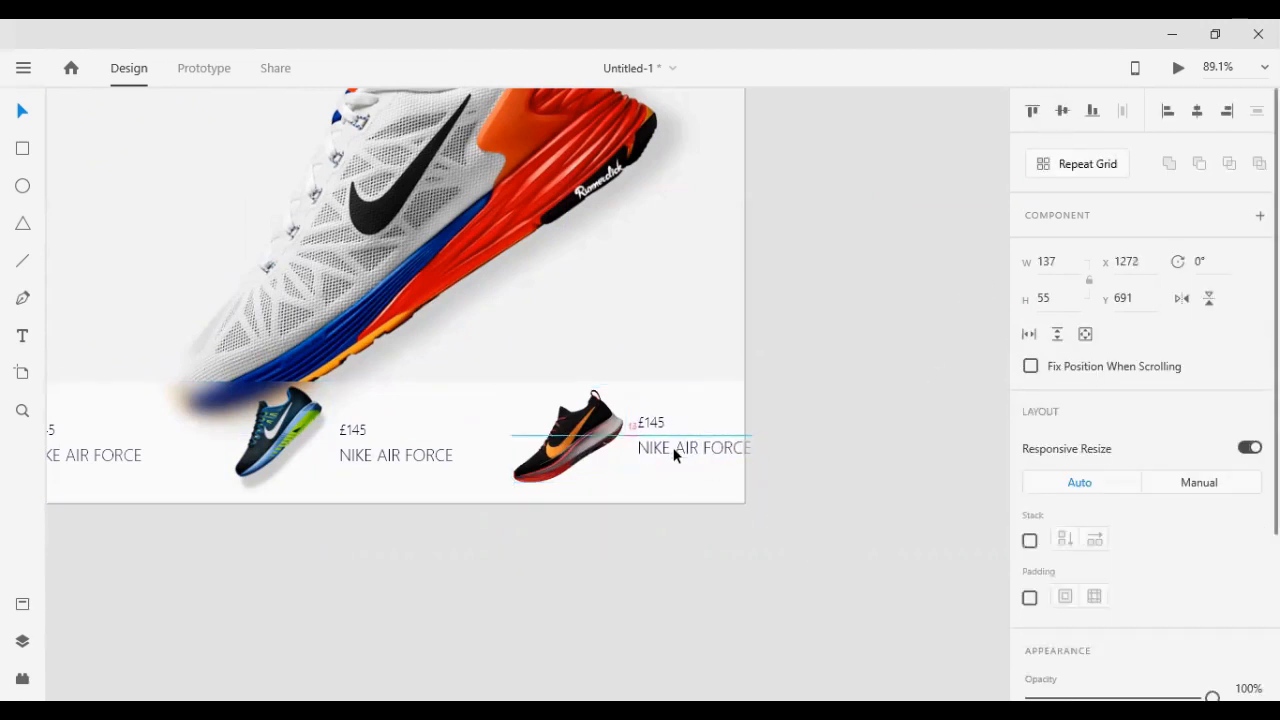
key("Left")
key("Left")
key("Left")
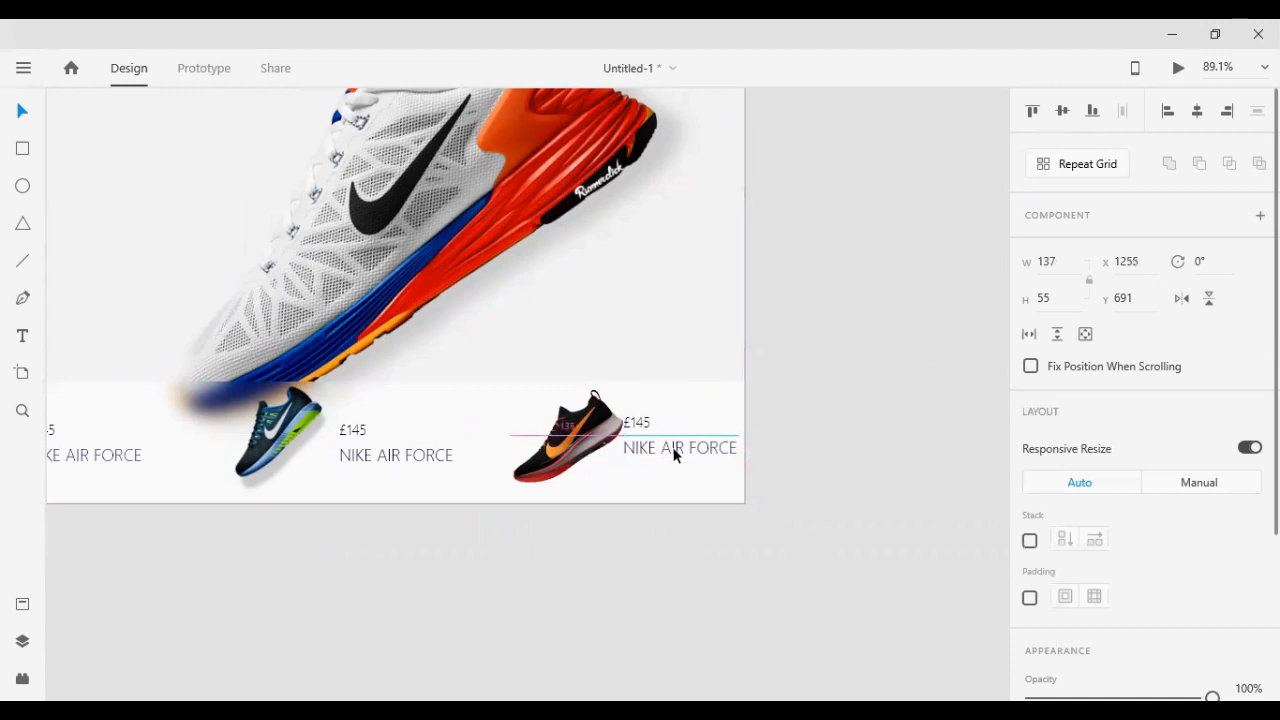
key("Right")
key("Right")
key("Right")
key("Right")
key("Right")
key("Right")
key("Right")
key("Right")
key("Right")
key("Right")
key("Right")
key("Right")
key("Right")
key("Right")
key("Right")
key("Right")
key("Right")
key("Right")
key("Right")
key("Right")
key("Right")
key("Right")
key("Right")
key("Right")
key("Right")
key("Right")
key("Right")
key("Right")
key("Right")
key("Right")
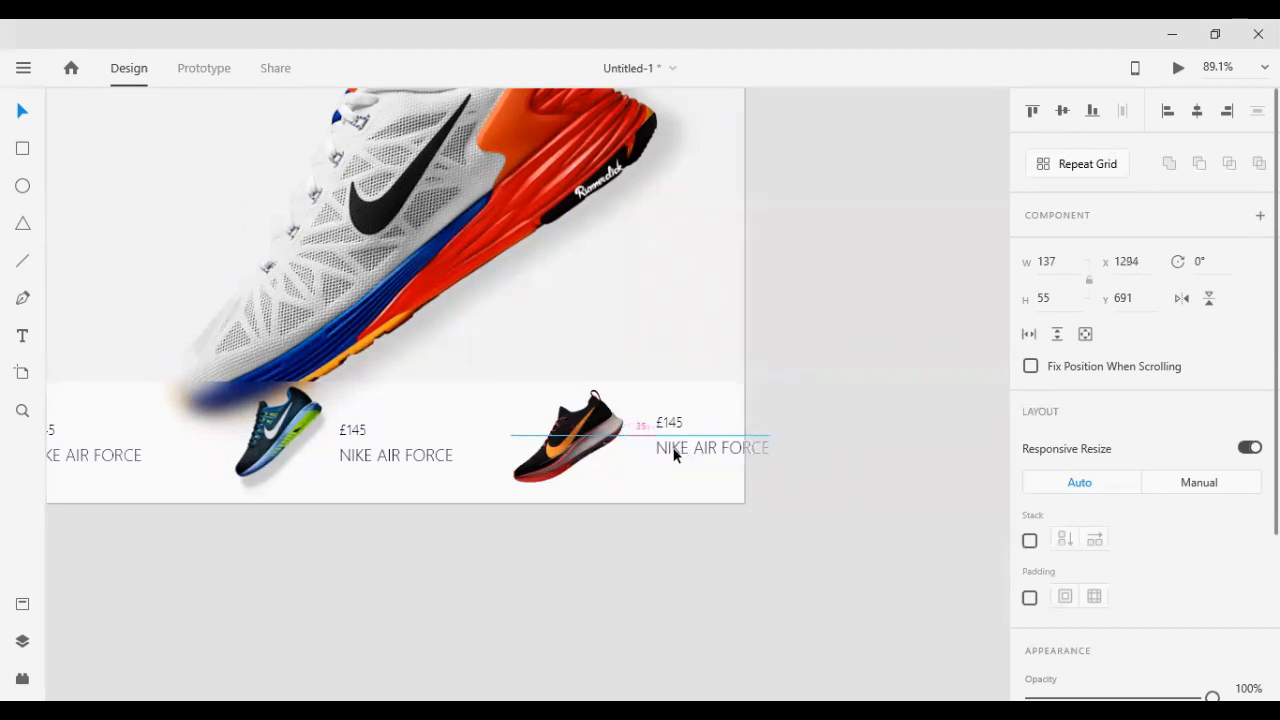
left_click(581, 444, "shift")
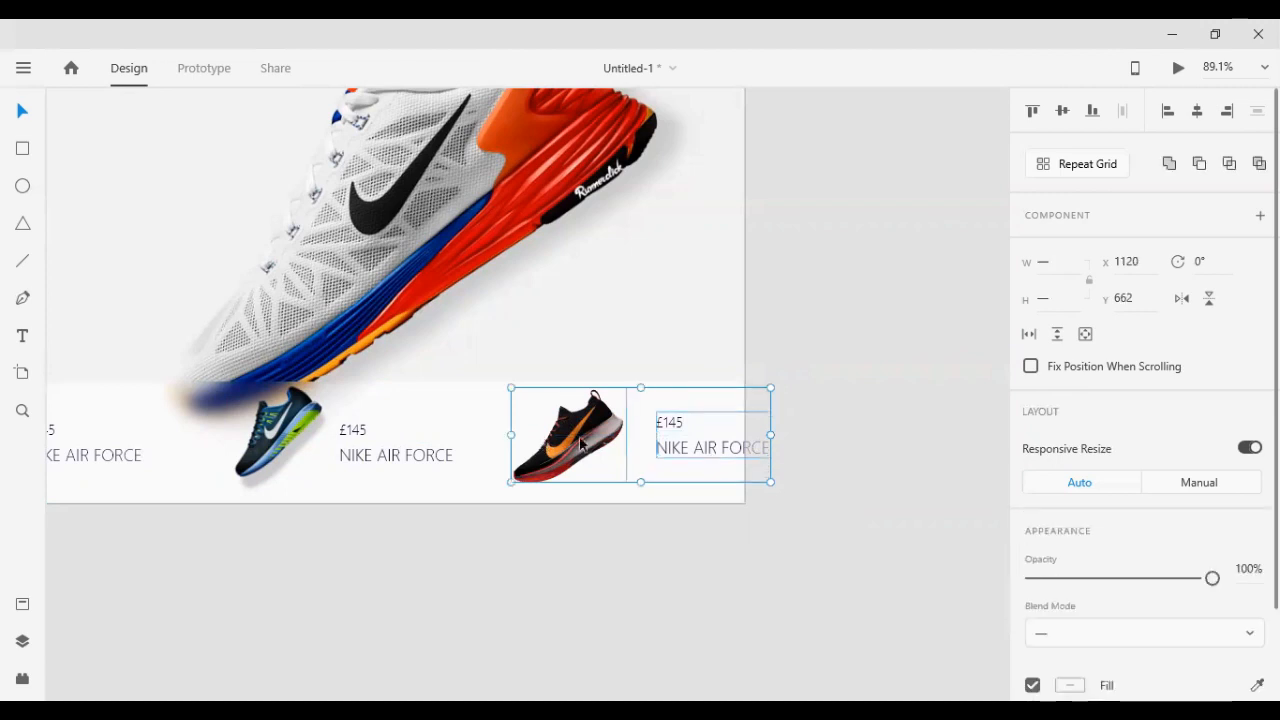
key("ctrl+g")
Vertically centre the purple shoe, its label and the blue and green shoe's group in the white lower strip
scroll(409, 521, "down", 4)
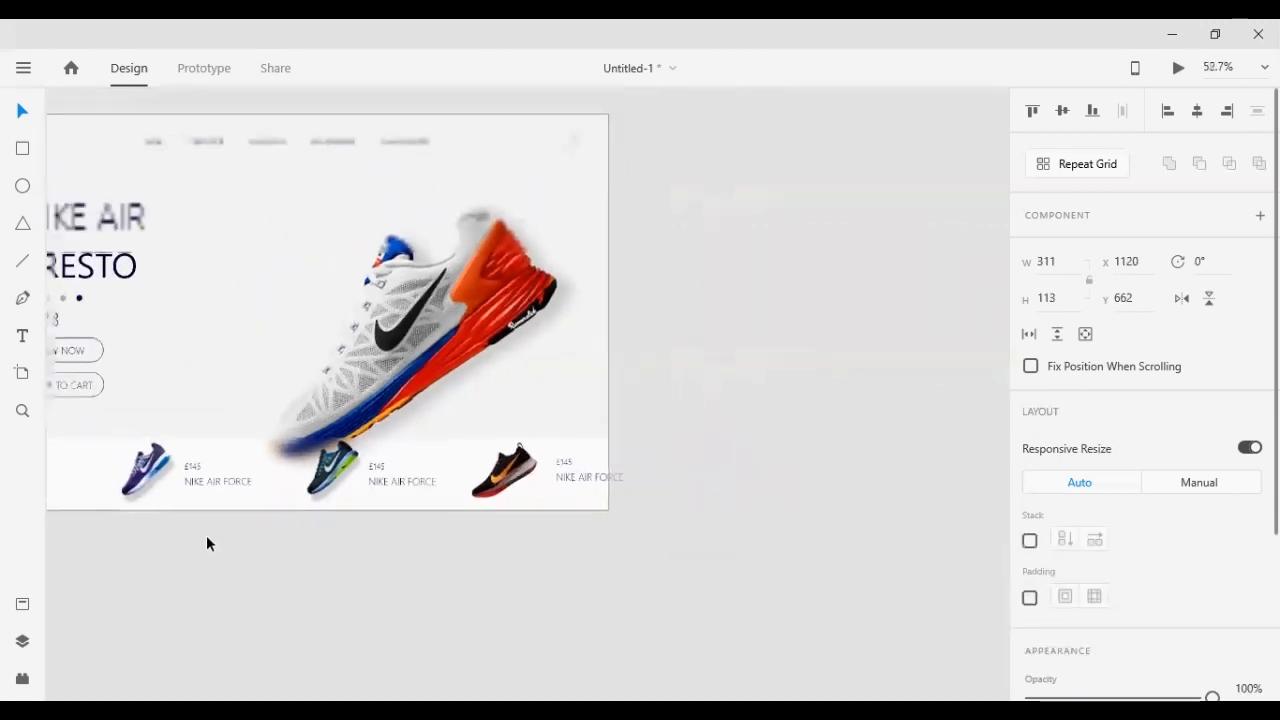
left_click_drag(157, 537, 100, 486)
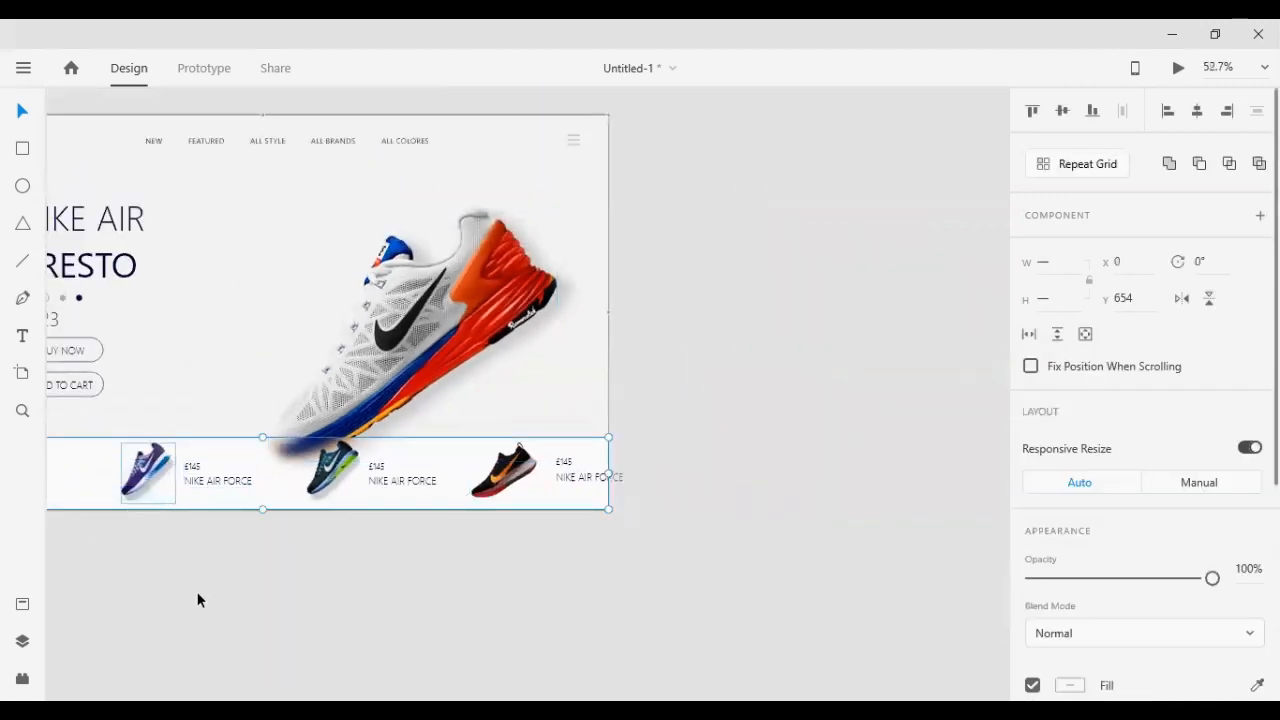
left_click(266, 594)
left_click_drag(234, 238, 262, 310)
left_click_drag(246, 266, 275, 345)
left_click(222, 537)
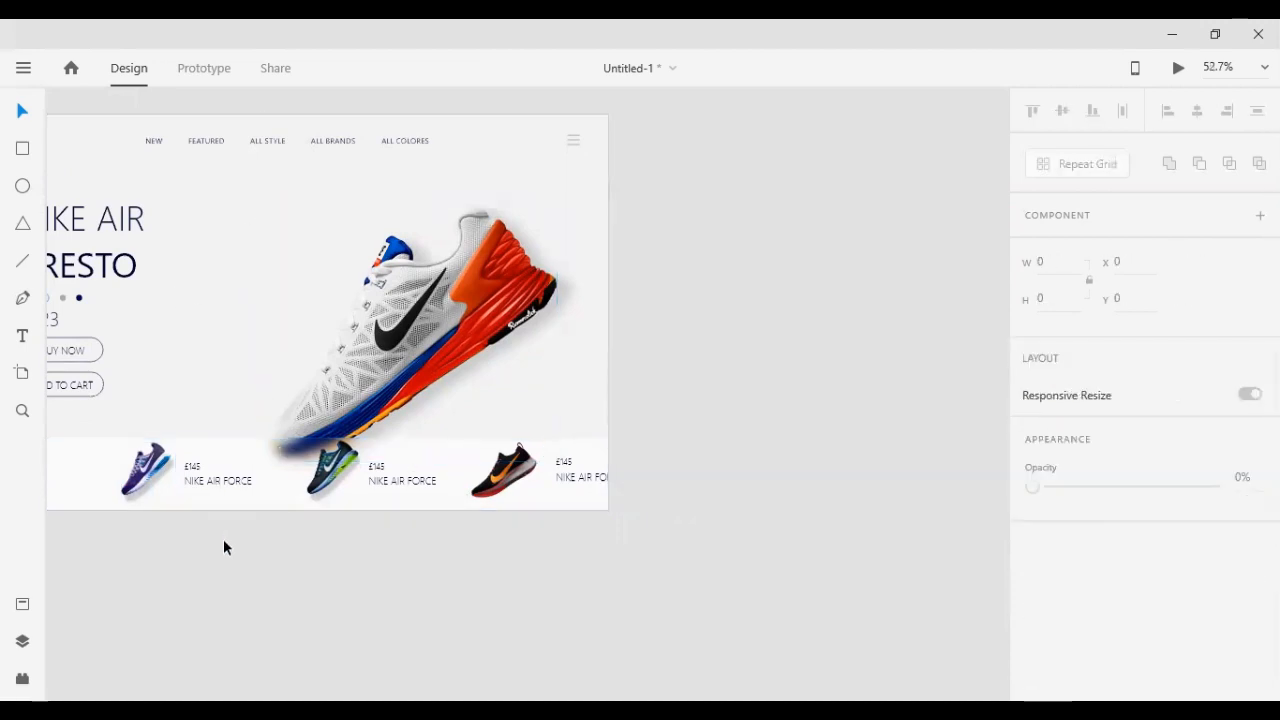
scroll(223, 550, "left", 2)
left_click_drag(260, 563, 265, 431)
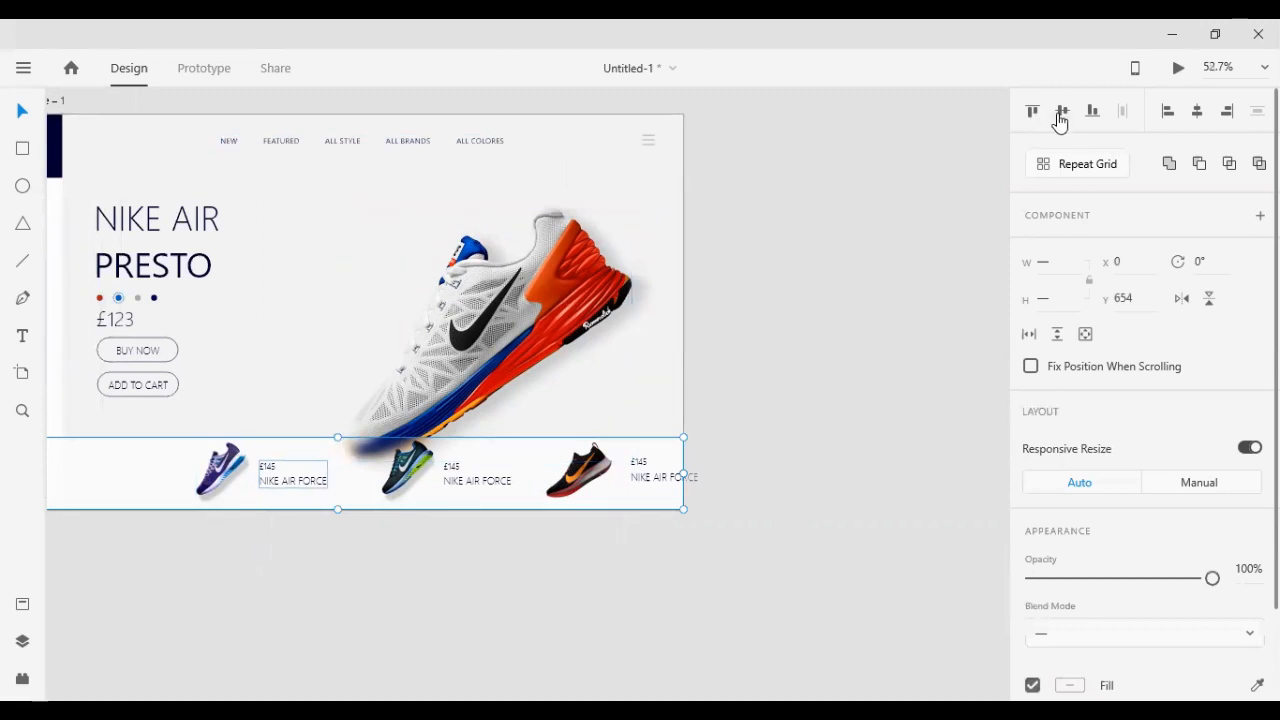
left_click_drag(405, 573, 463, 462)
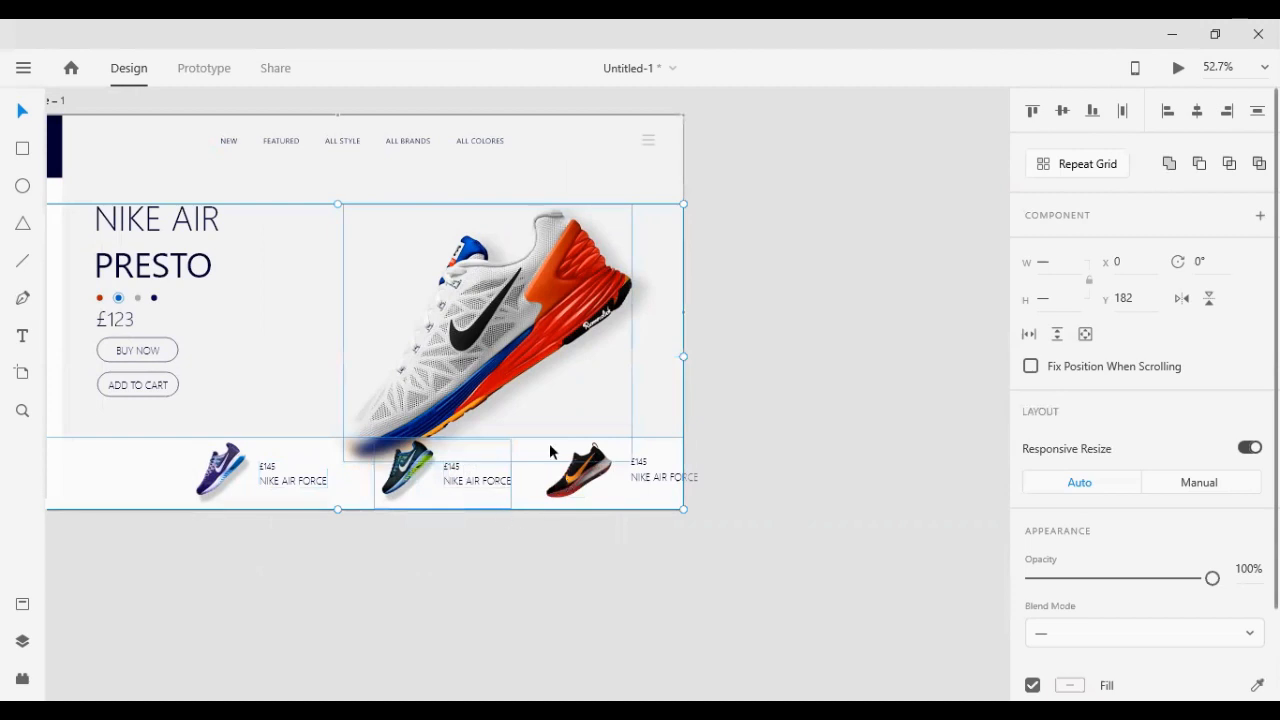
left_click(395, 430, "shift")
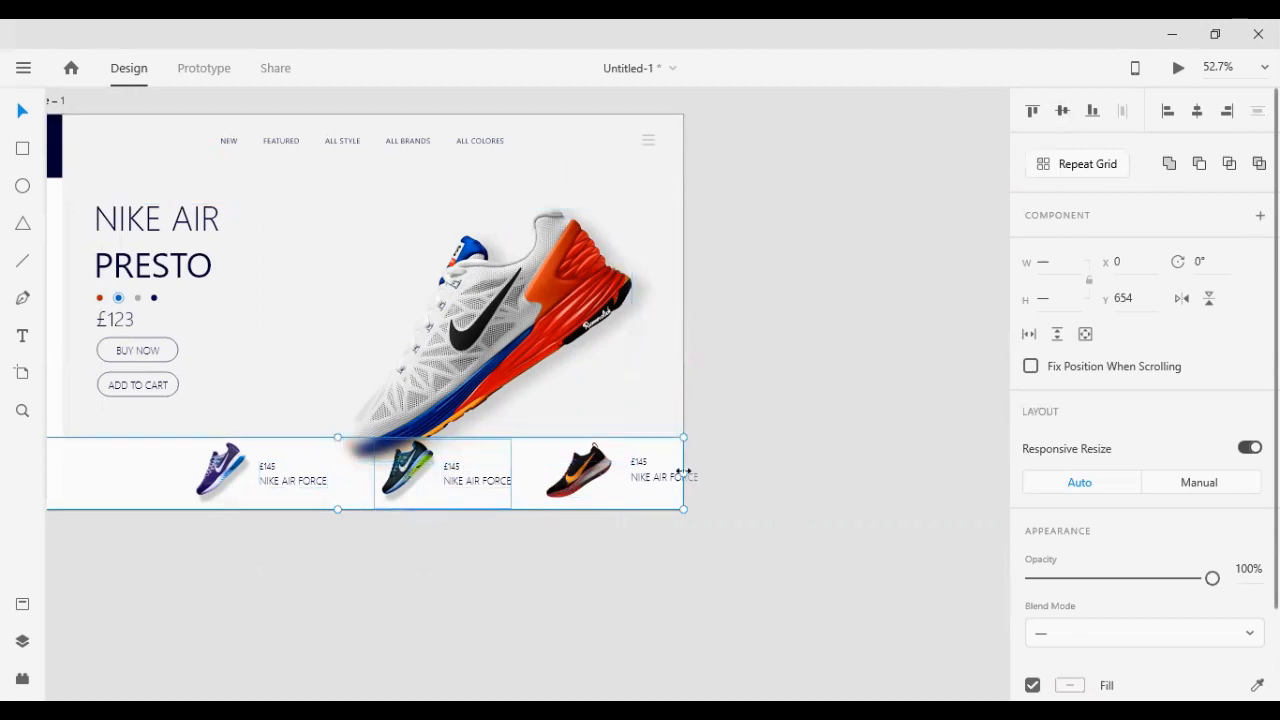
left_click(631, 551)
left_click_drag(631, 522, 661, 352)
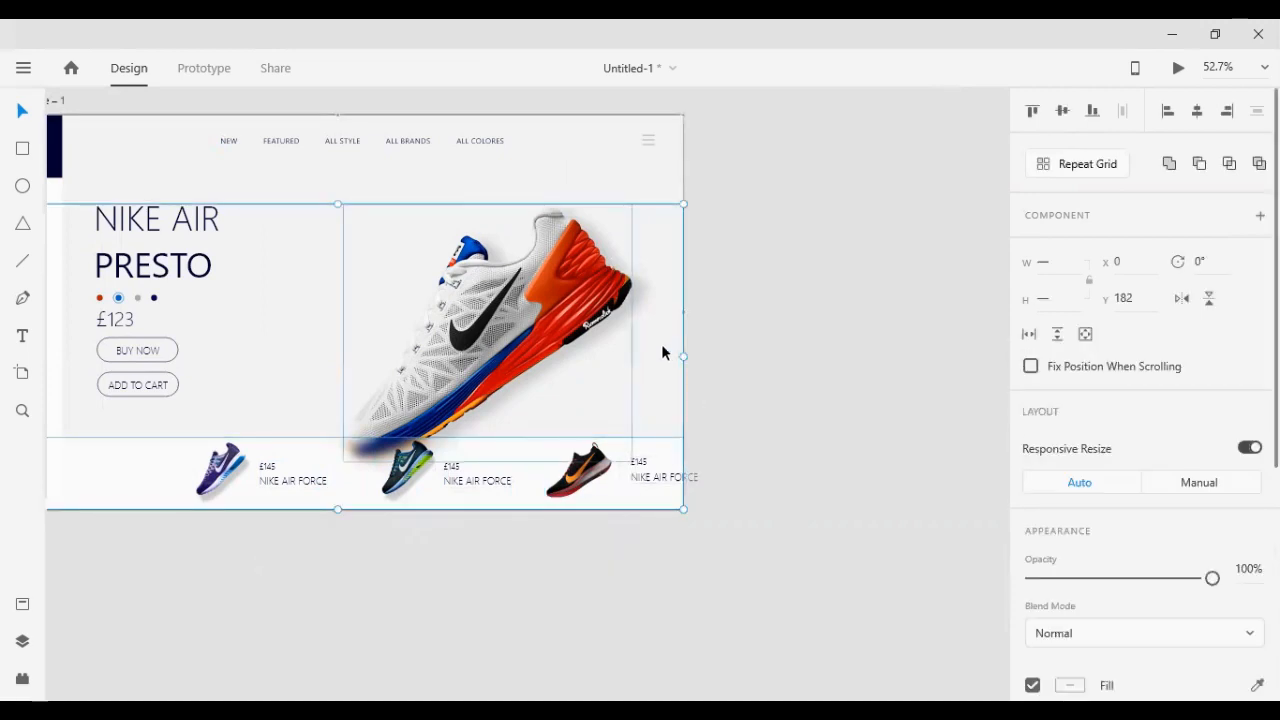
left_click(540, 280, "shift")
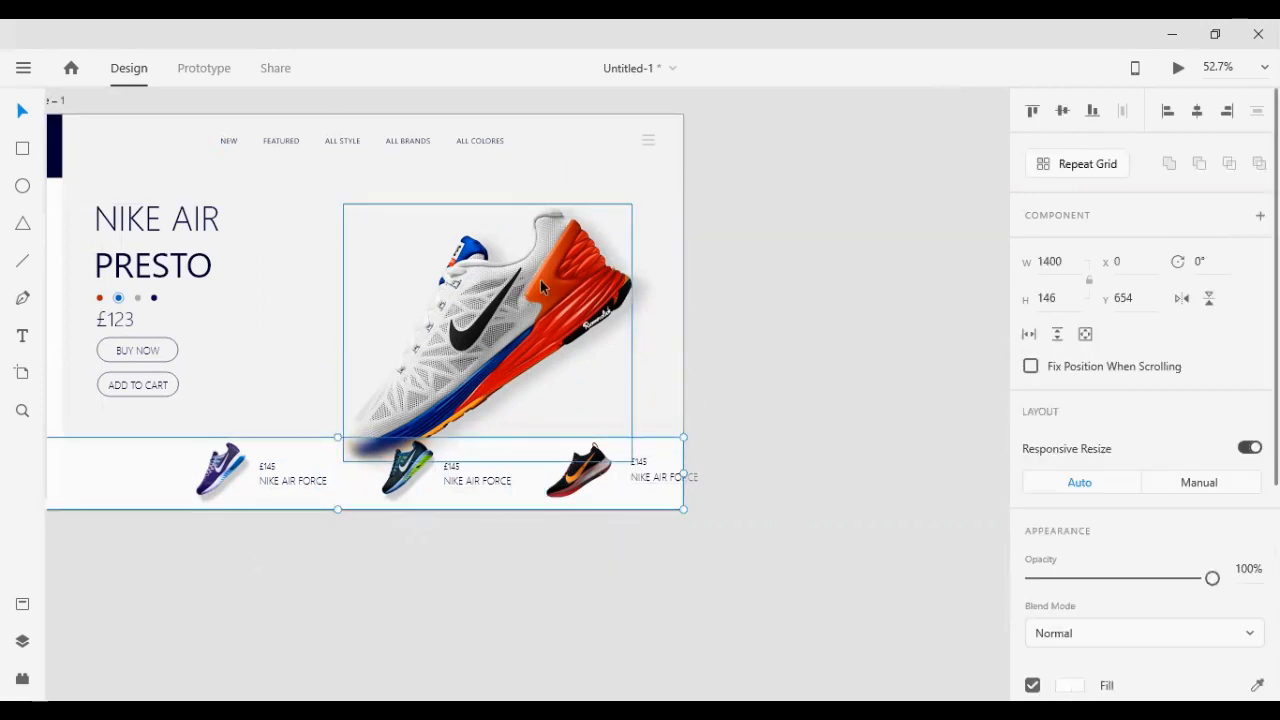
left_click(1061, 113)
key("Delete")
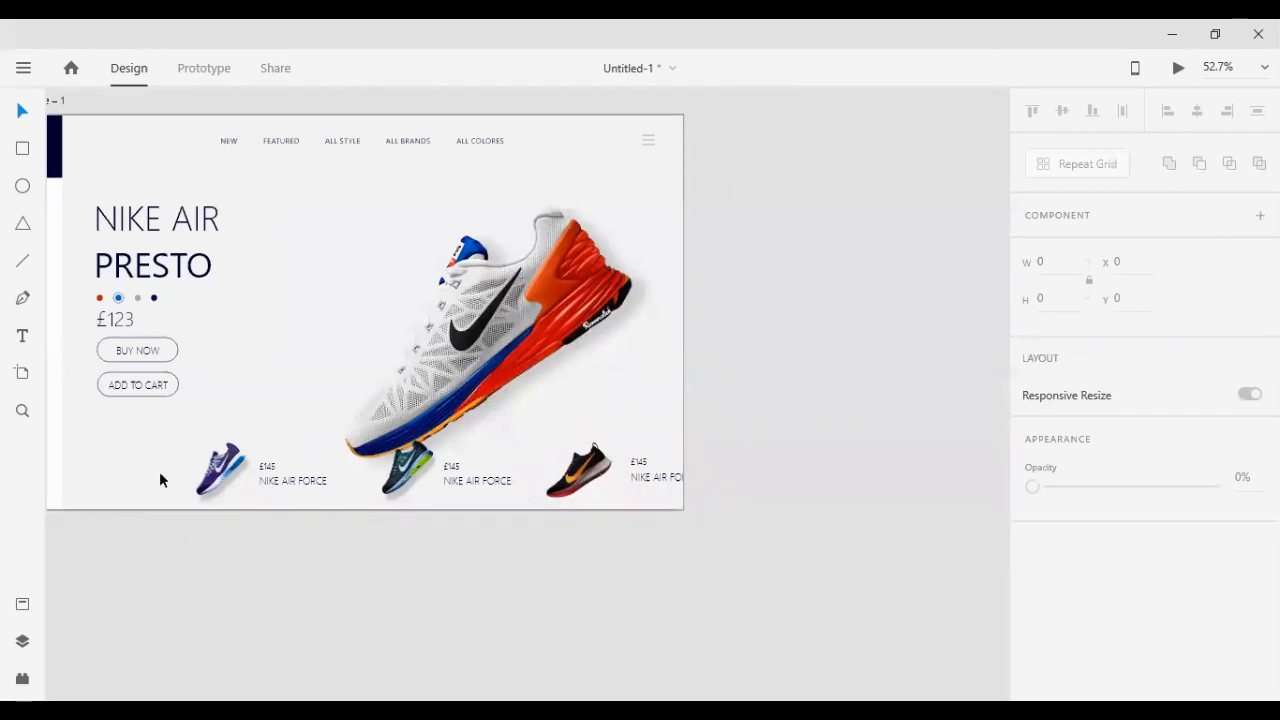
key("ctrl+z")
key("ctrl+z")
left_click(213, 617)
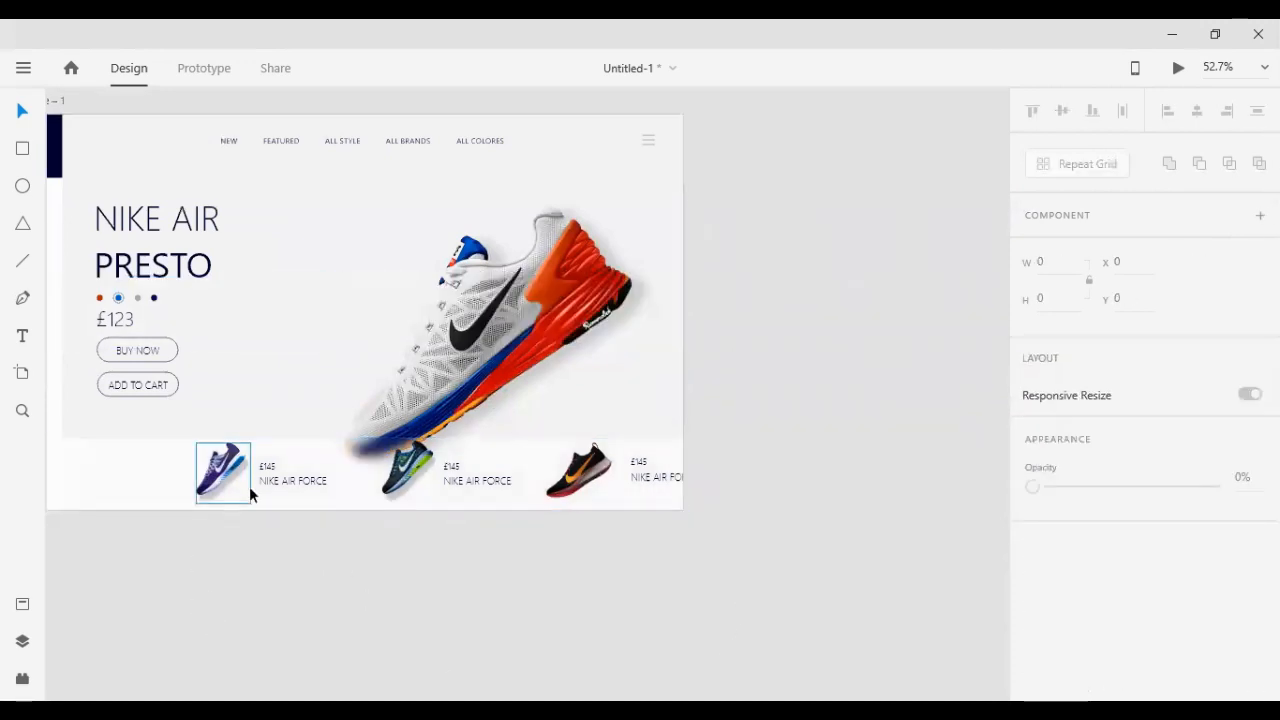
Group the purple shoe with its price and name label, leaving the white strip out of the group
left_click(294, 477)
left_click_drag(241, 567, 284, 465)
left_click(155, 475, "shift")
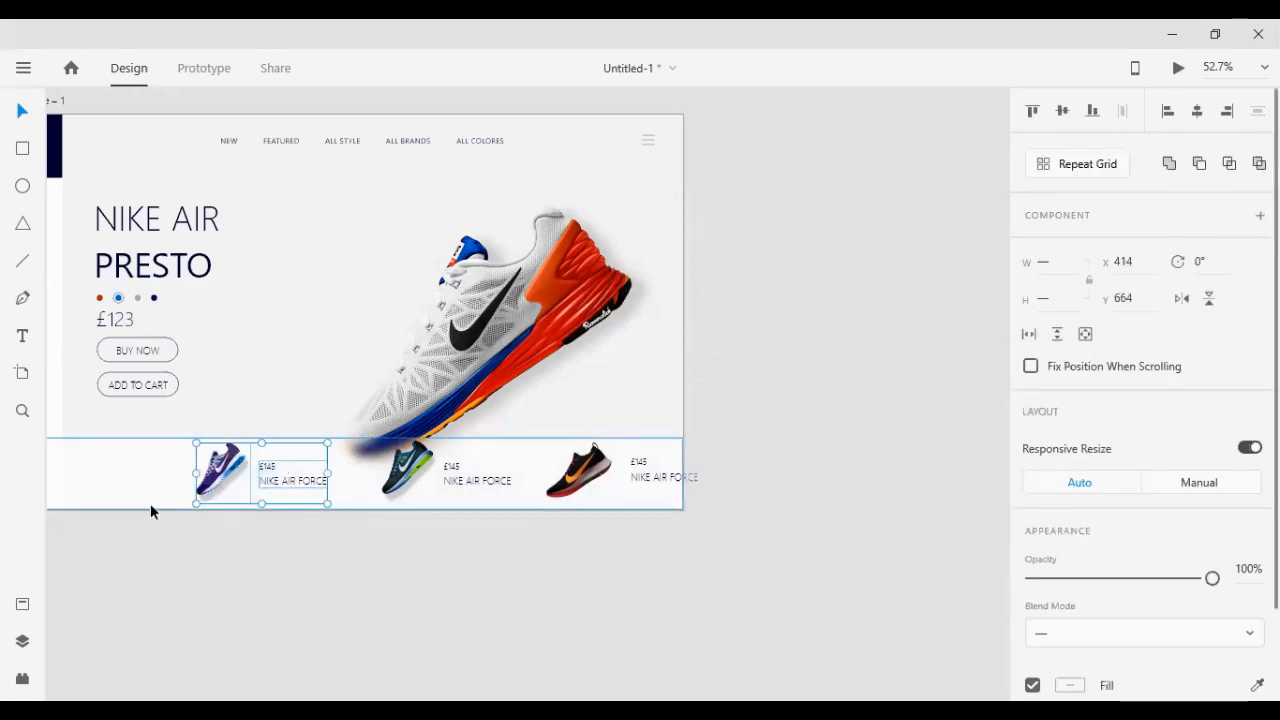
key("ctrl+g")
Vertically centre the three shoe-and-label groups with each other and distribute them evenly horizontally
left_click(420, 475)
left_click(305, 478, "shift")
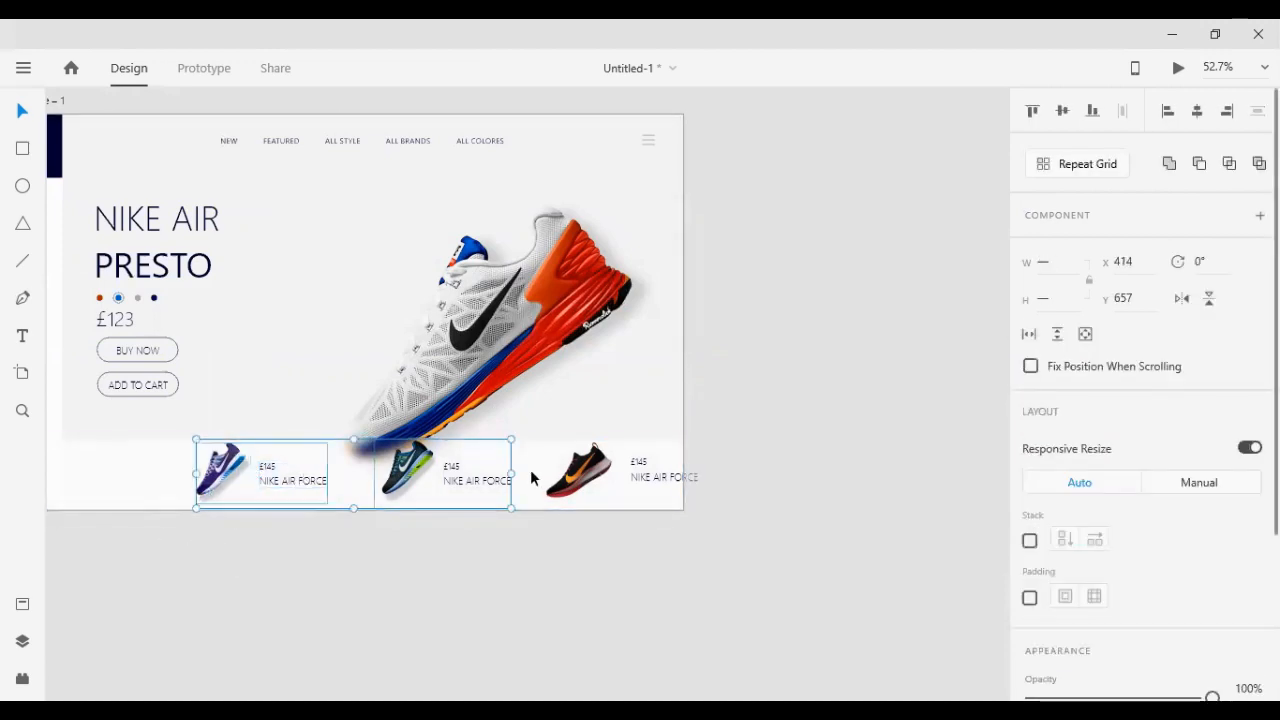
left_click(578, 470, "shift")
left_click(1063, 112)
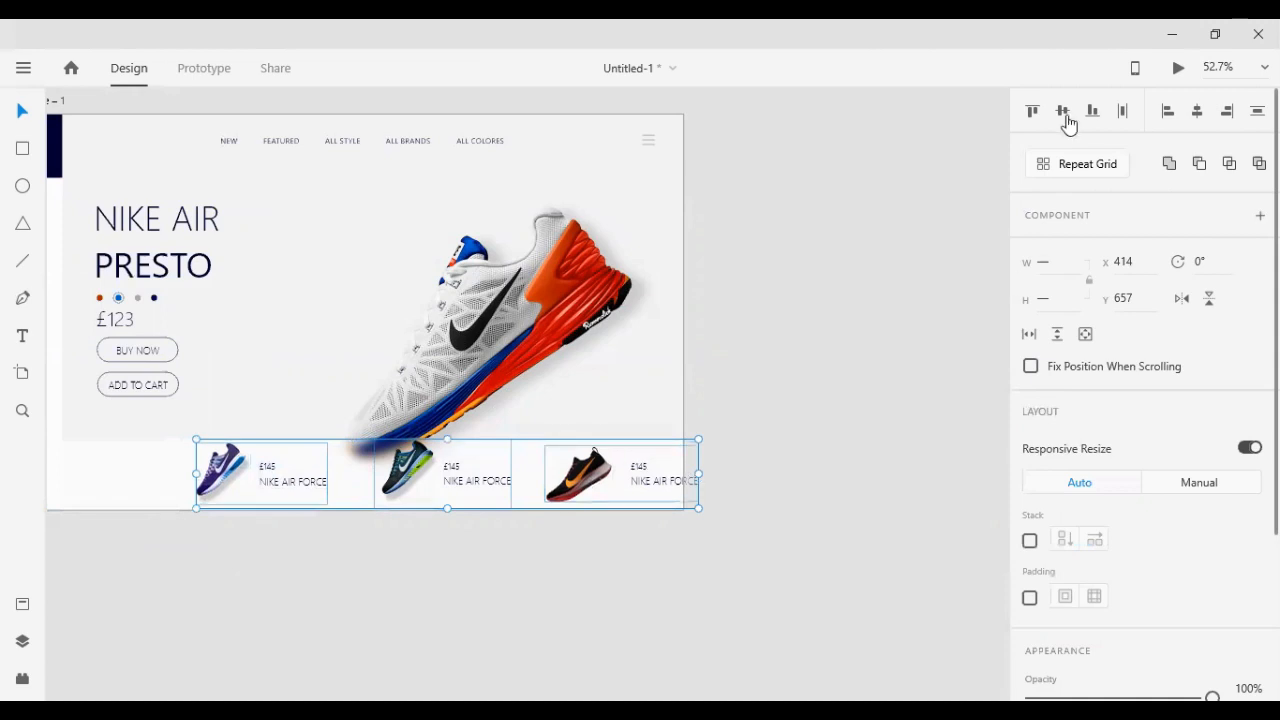
left_click(1120, 112)
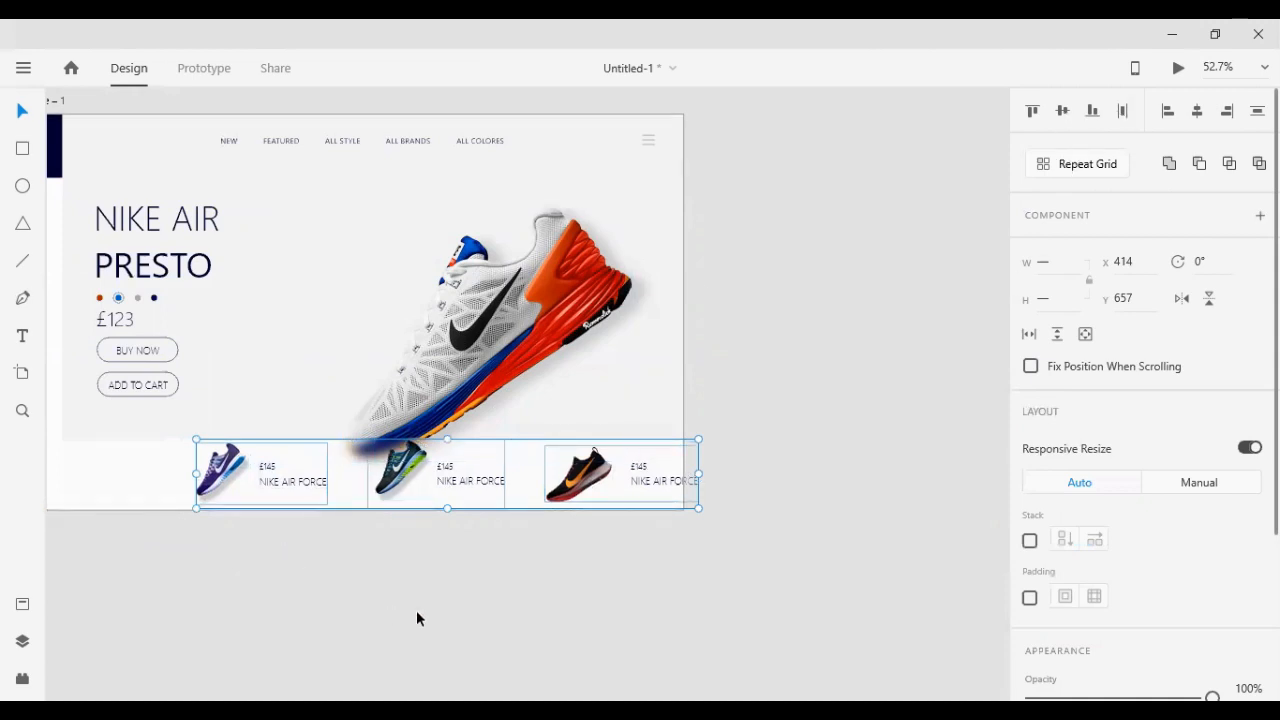
left_click(486, 609)
Combine the three shoe-and-label sets into a single group
left_click(553, 497)
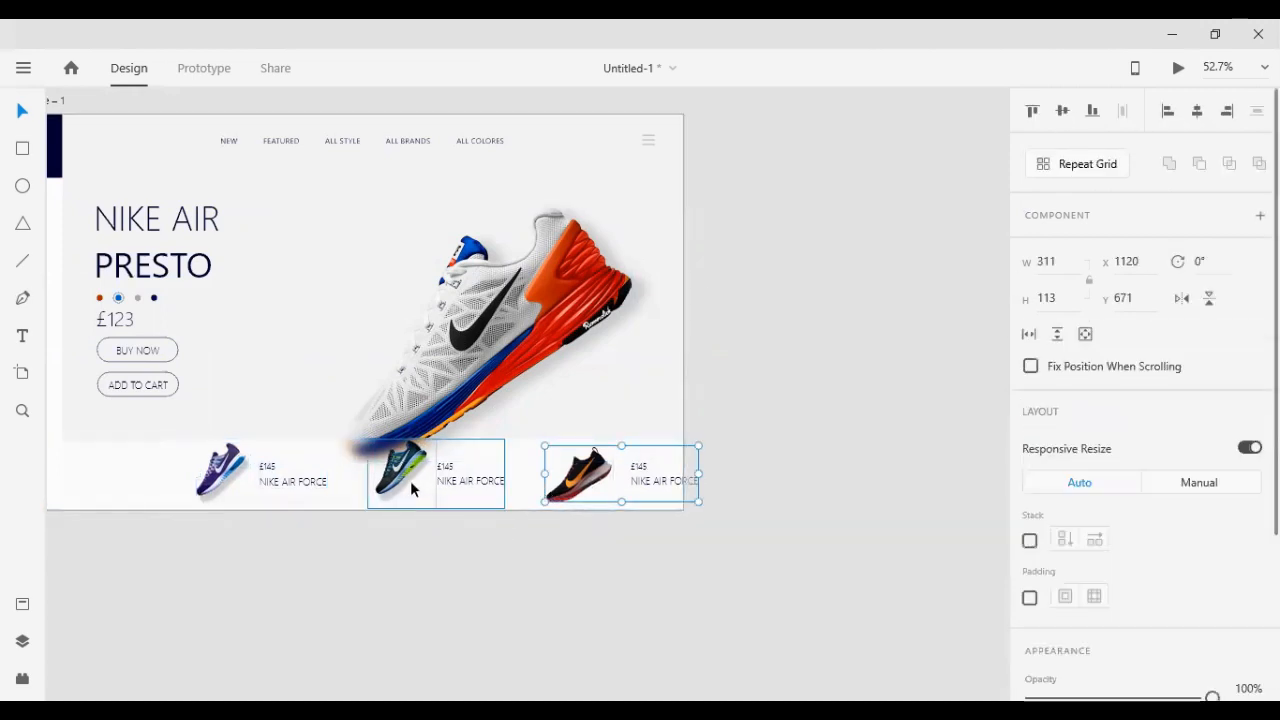
left_click(410, 480, "shift")
left_click(197, 476, "shift")
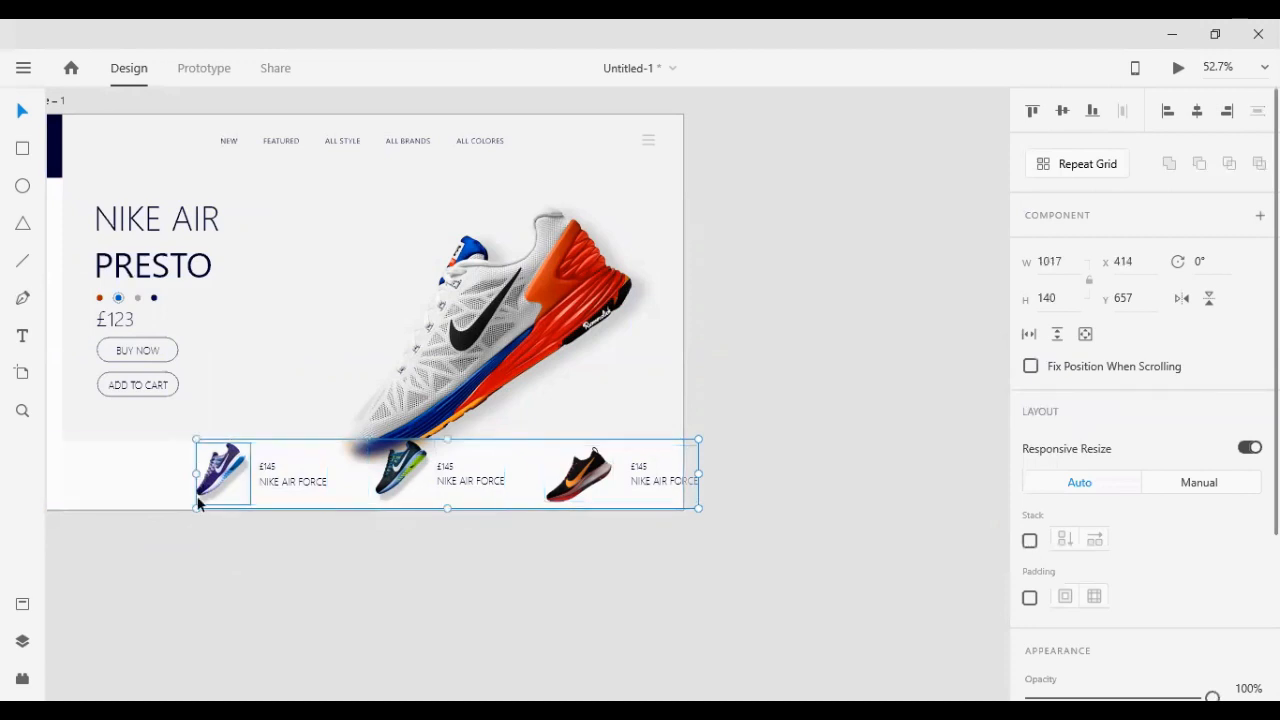
left_click(157, 482, "shift")
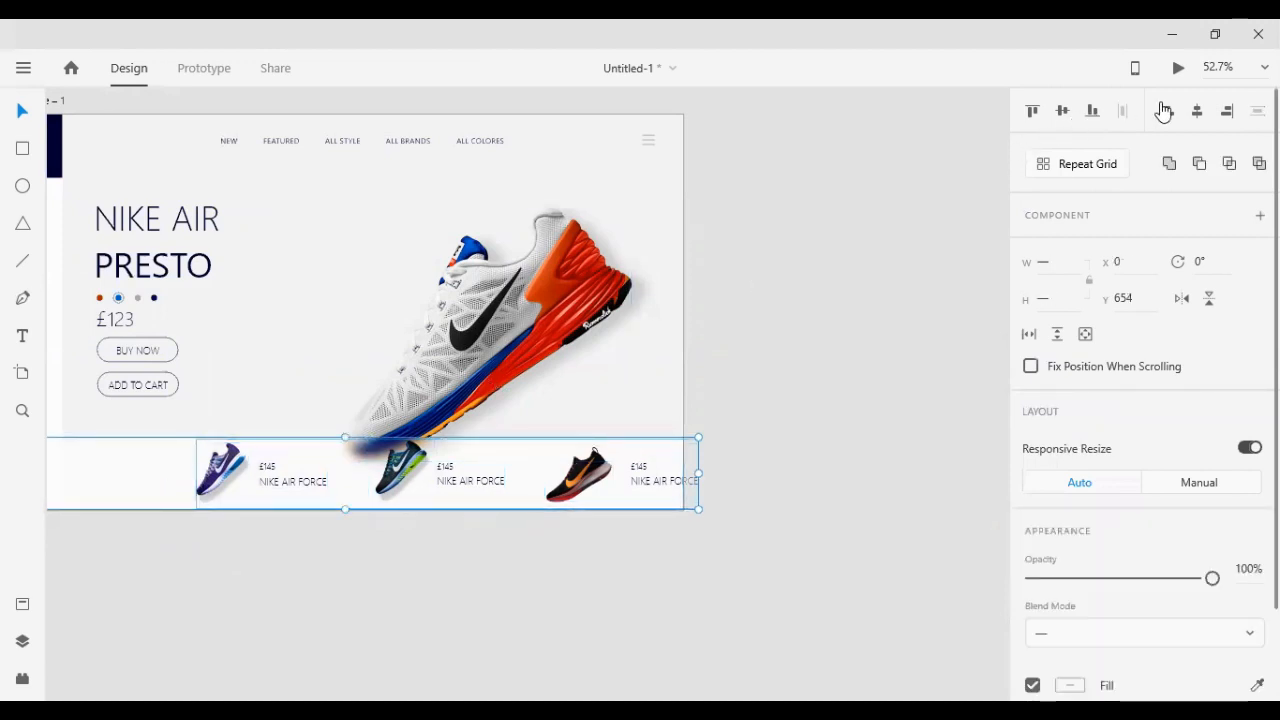
left_click(225, 593)
Shorten the white lower strip from its left end so it starts at the right edge of the white sidebar
scroll(210, 598, "left", 2)
left_click(247, 480)
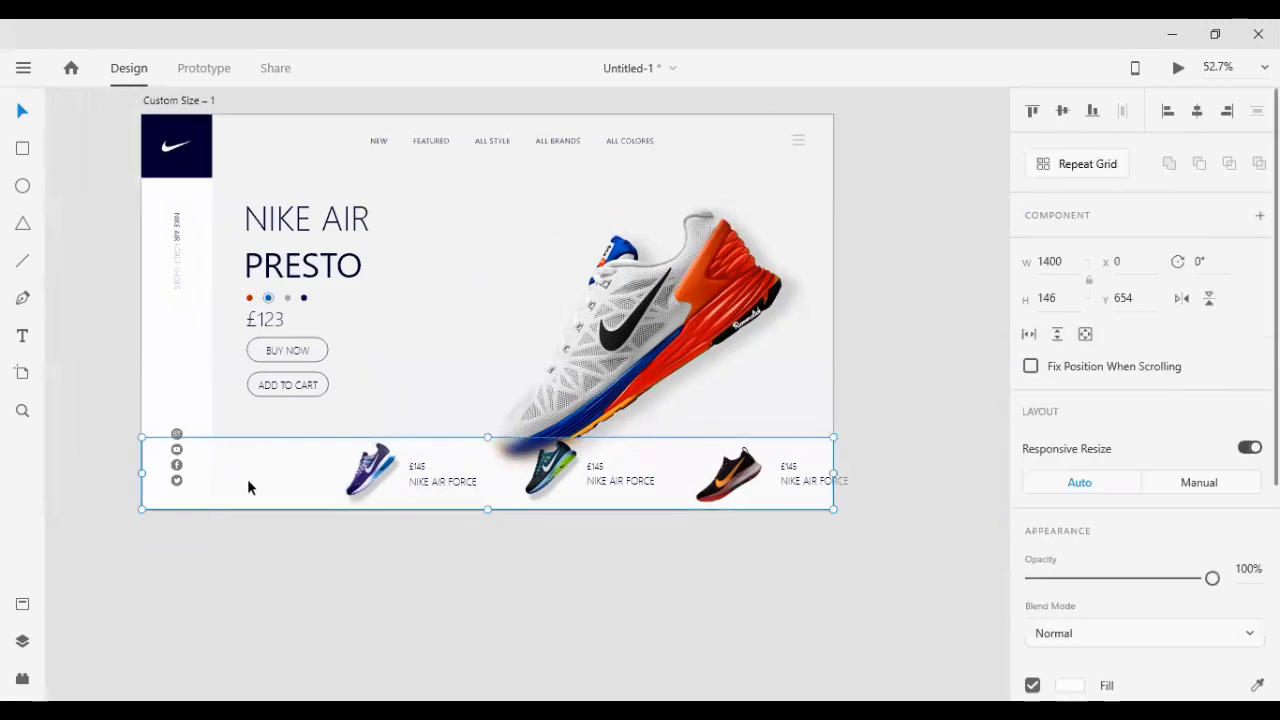
left_click_drag(143, 471, 215, 467)
left_click(274, 477, "shift")
Centre the combined shoe group horizontally with the shortened white strip
left_click(350, 472)
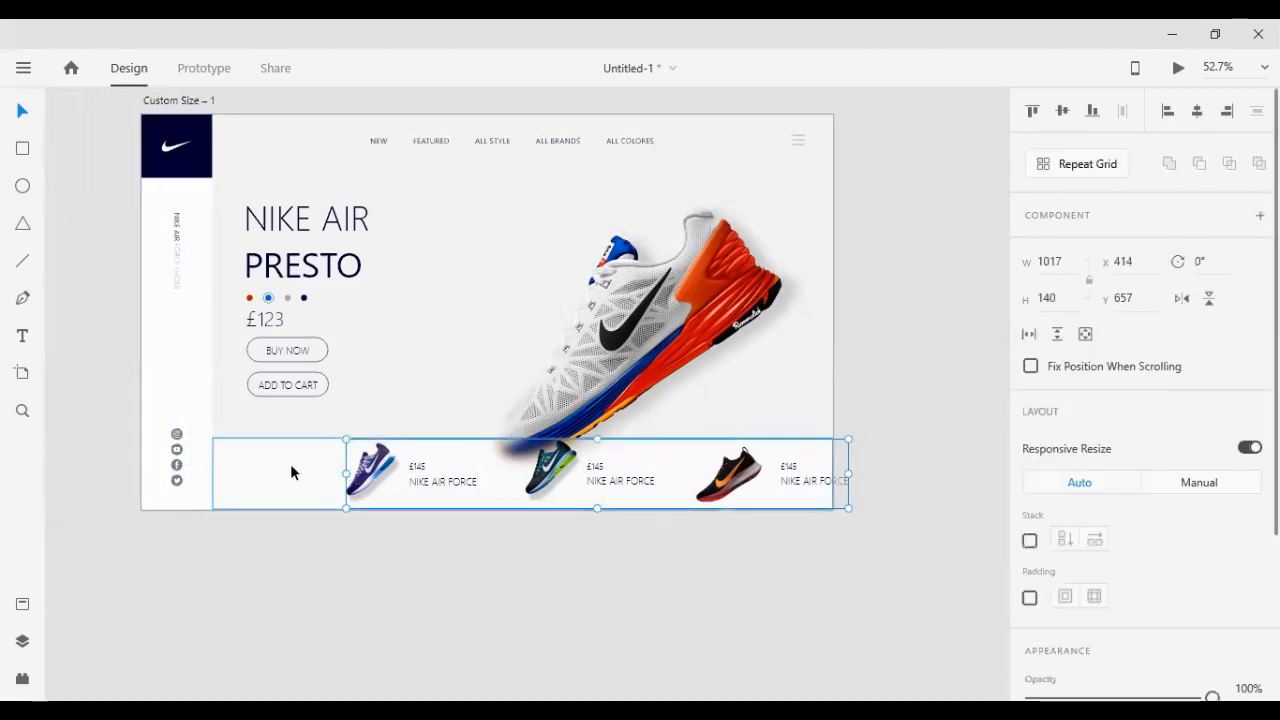
left_click(291, 470, "shift")
left_click(1197, 112)
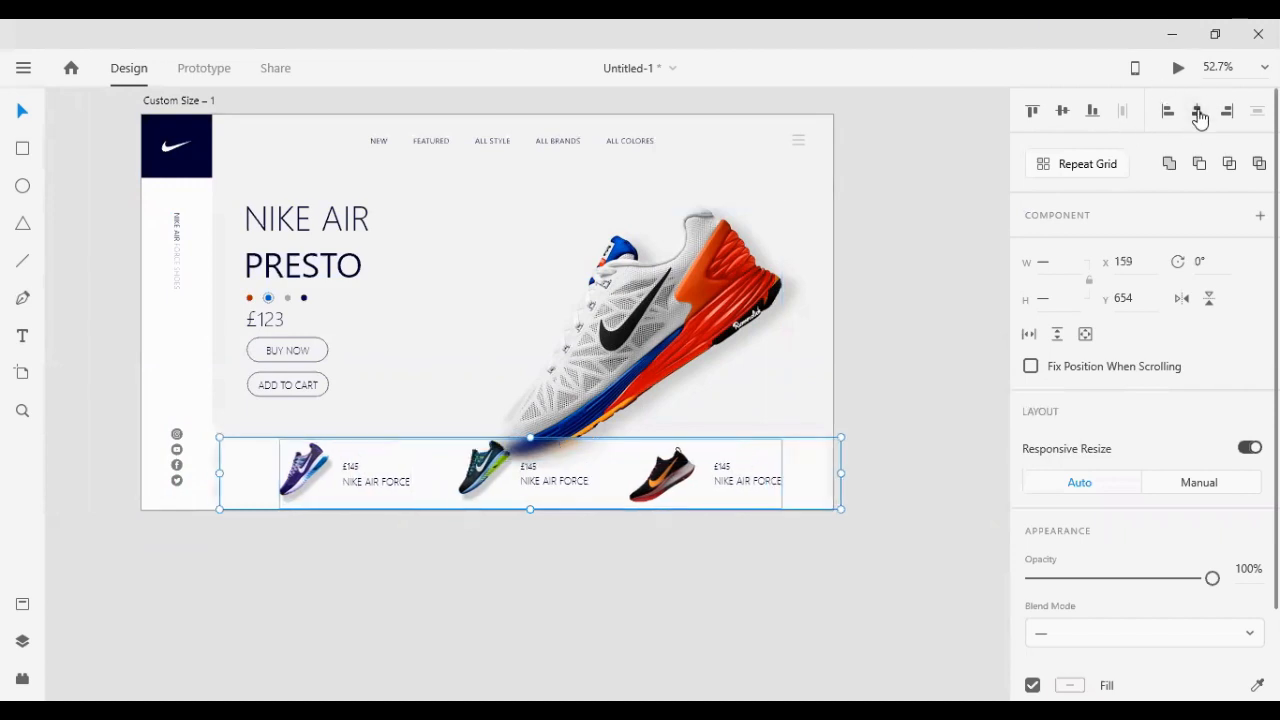
left_click(845, 567)
Move the combined shoe group down within the lower strip to Y 672
scroll(851, 554, "down", 1)
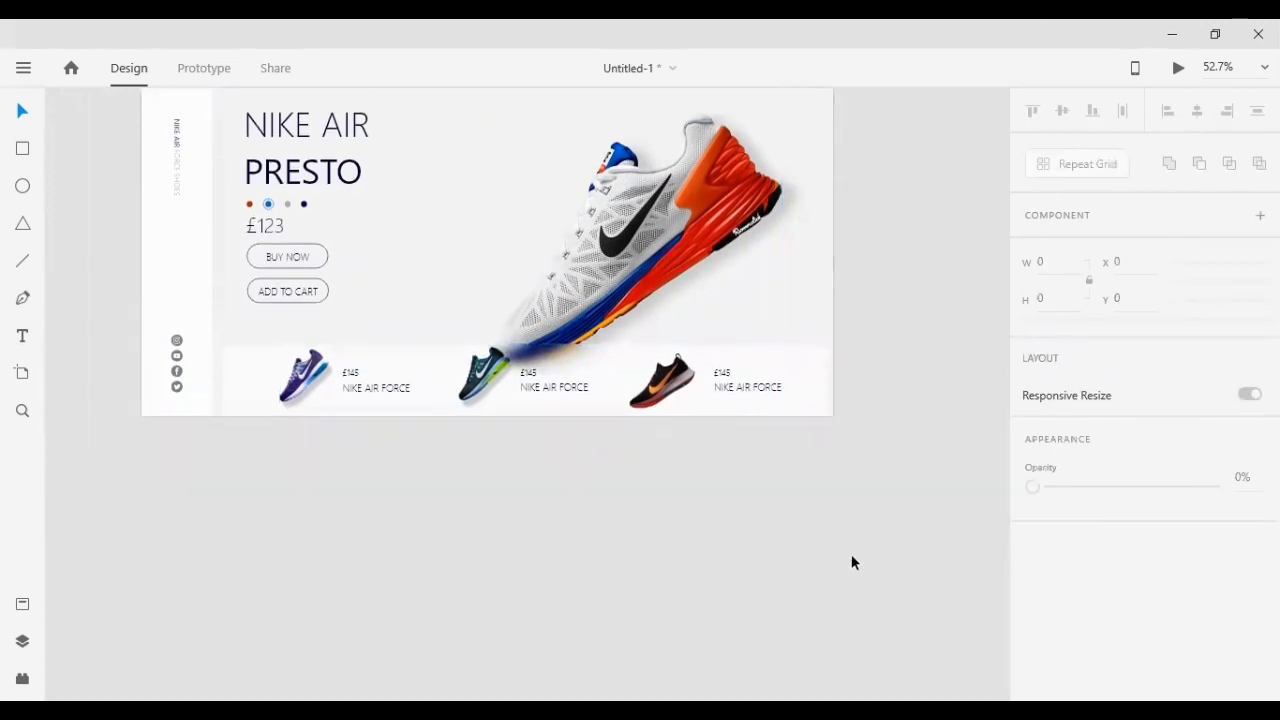
scroll(851, 554, "up", 1)
left_click(641, 502)
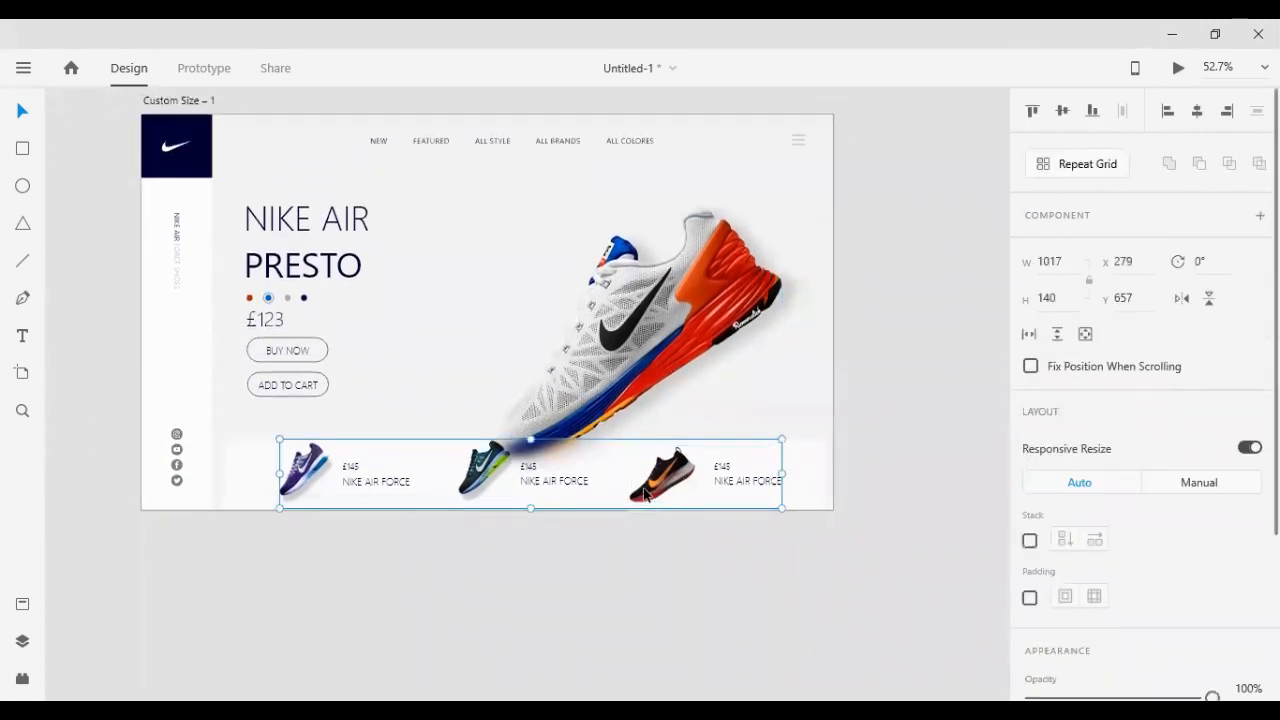
left_click_drag(641, 502, 645, 490)
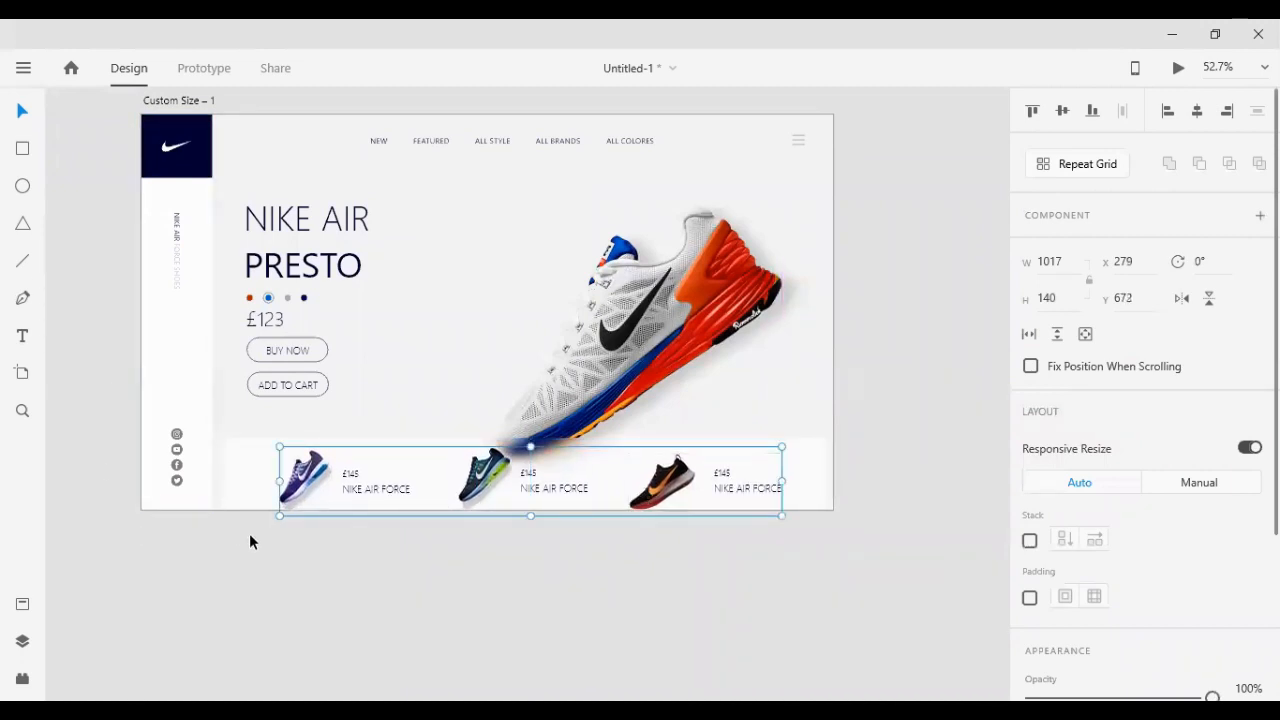
Extend the white lower strip's left end back to the left edge of the artboard
left_click(222, 492)
left_click_drag(218, 474, 139, 473)
left_click(145, 530)
scroll(146, 530, "up", 1)
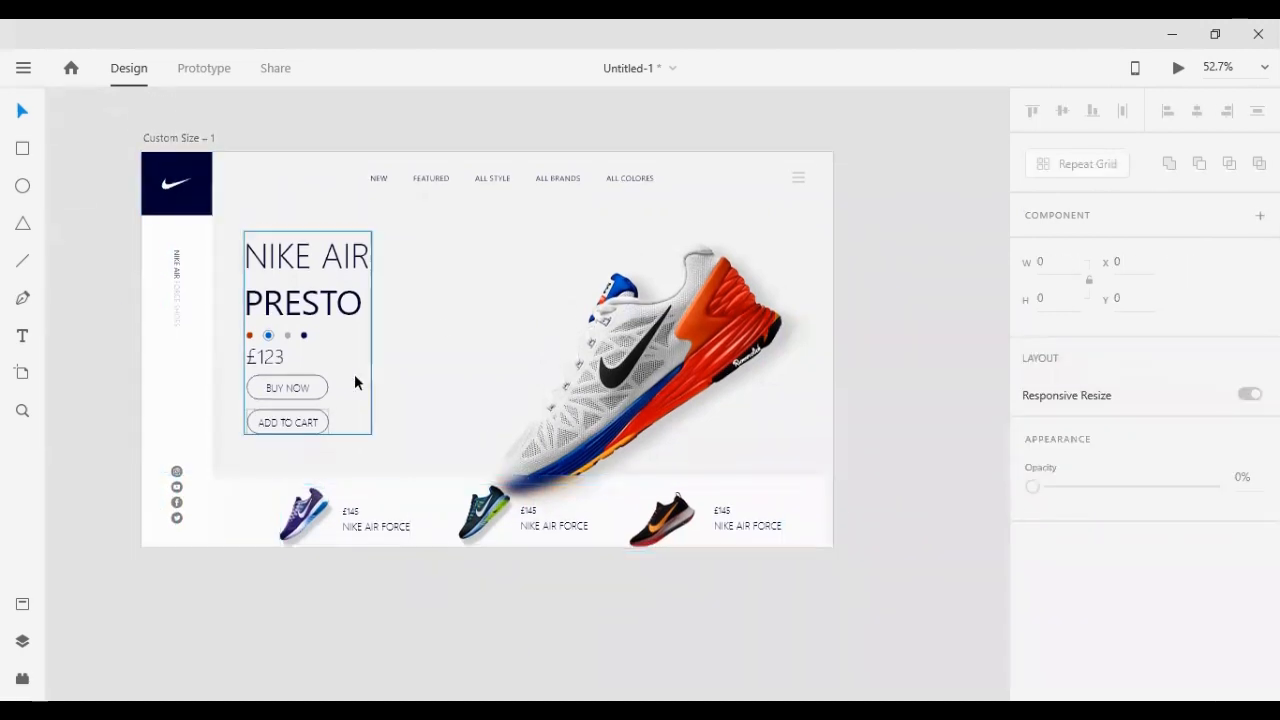